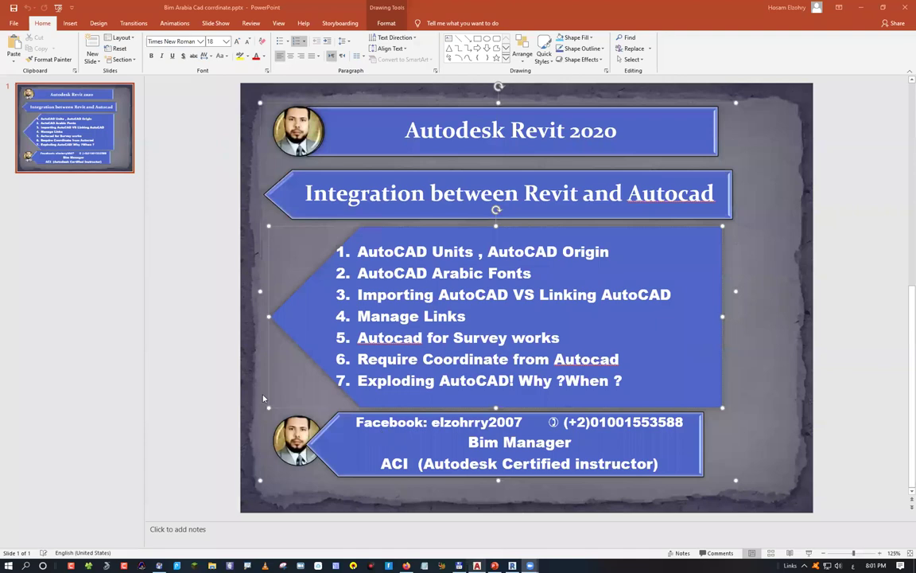
Switch from the PowerPoint slides to the AutoCAD 2021 window showing Drawing1.
key("alt+Tab")
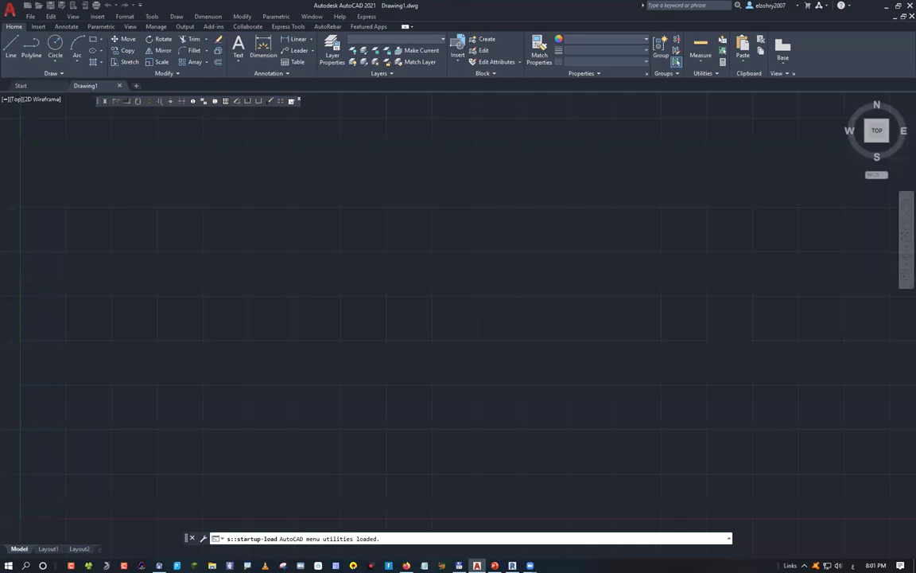
Bring up AutoCAD Help with F1, then close it again.
type(",")
key("Return")
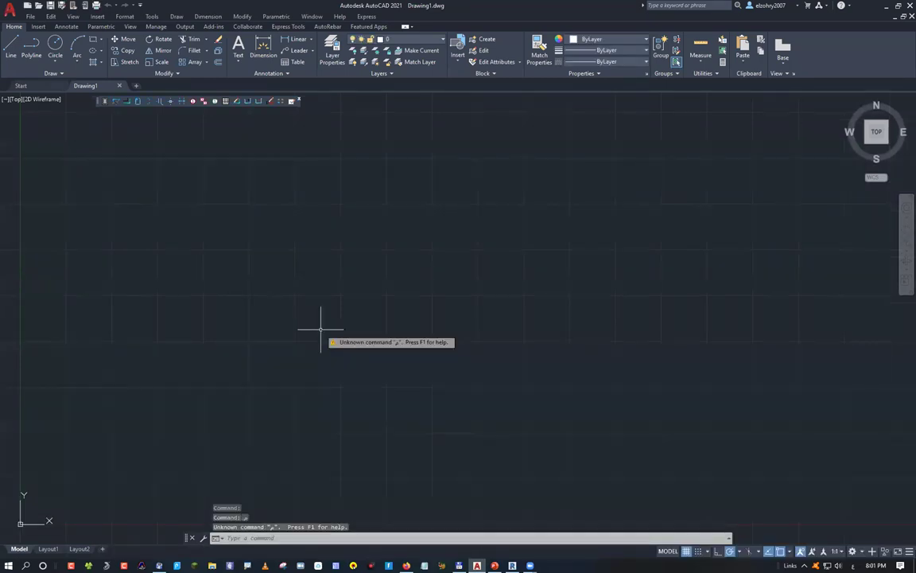
key("F1")
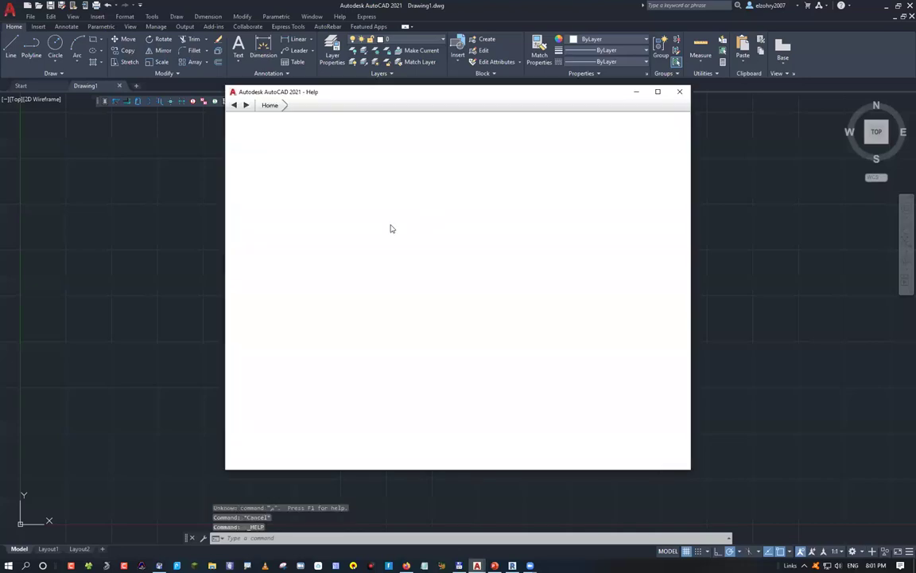
key("alt+F4")
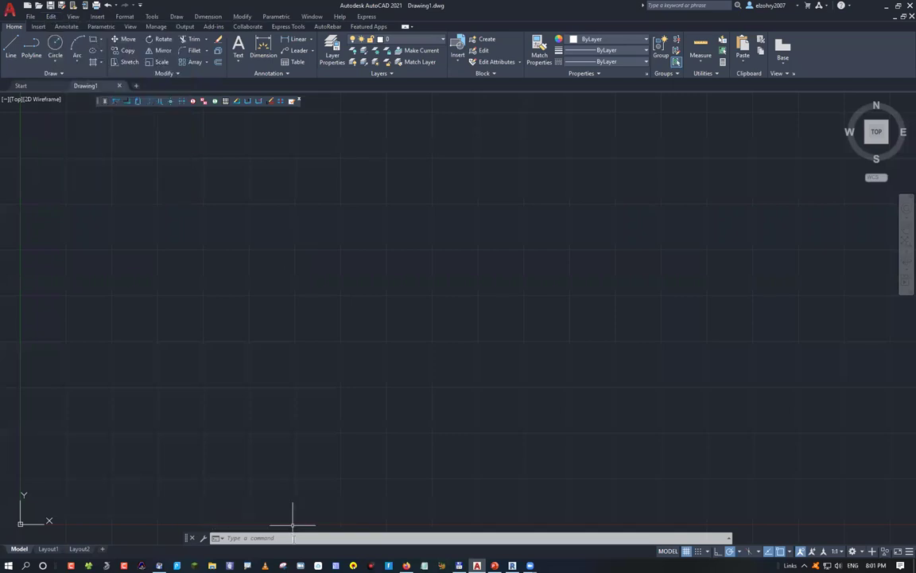
Draw a line rising from lower left to upper right, then crossing-select it.
left_click(294, 533)
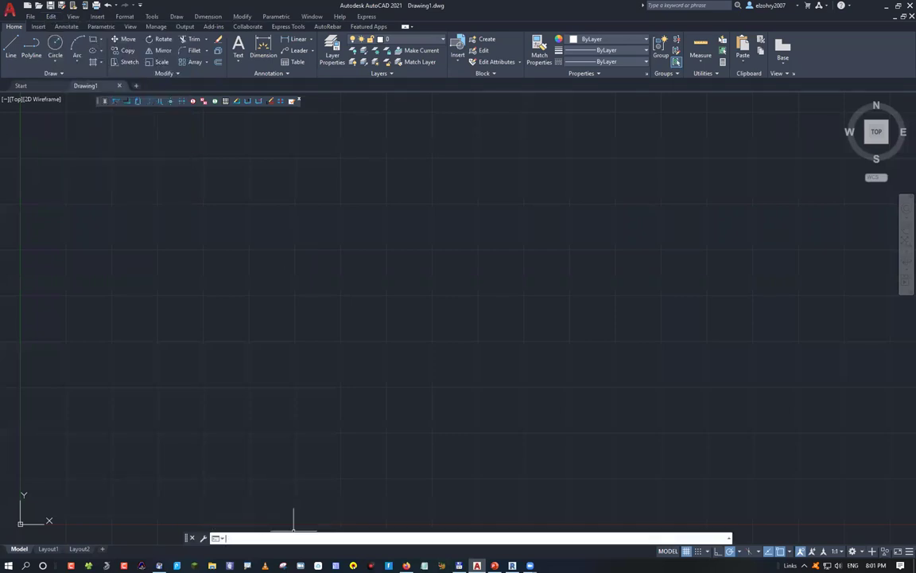
type("L")
key("Return")
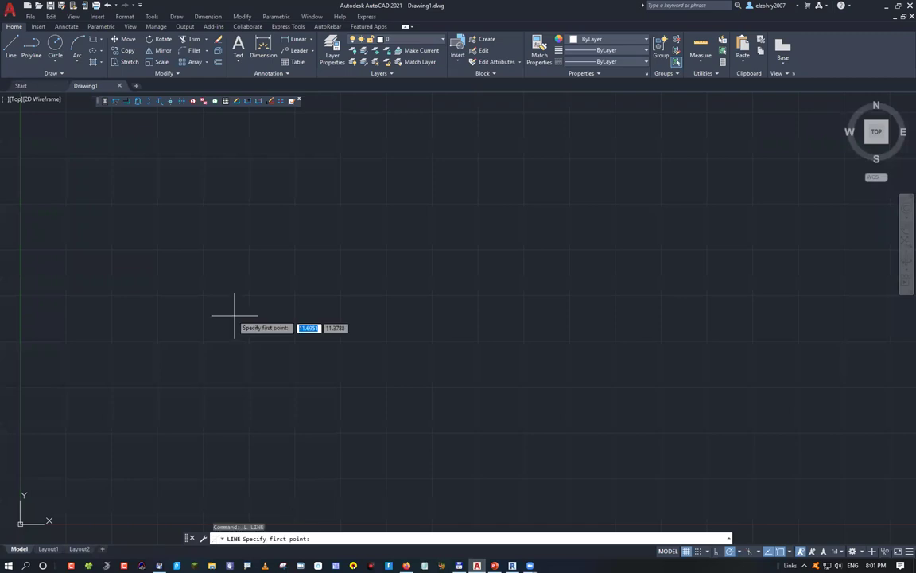
left_click(198, 331)
left_click(373, 255)
key("Escape")
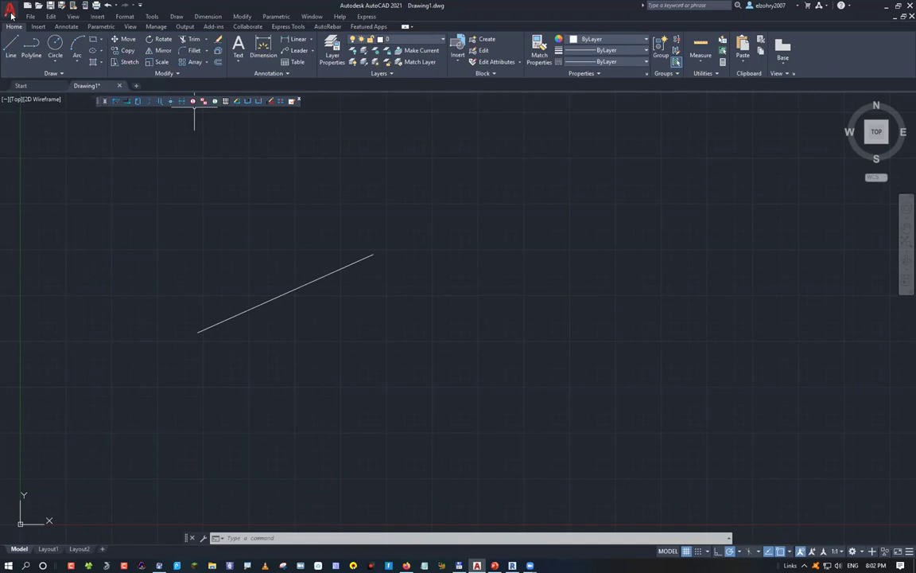
left_click(358, 316)
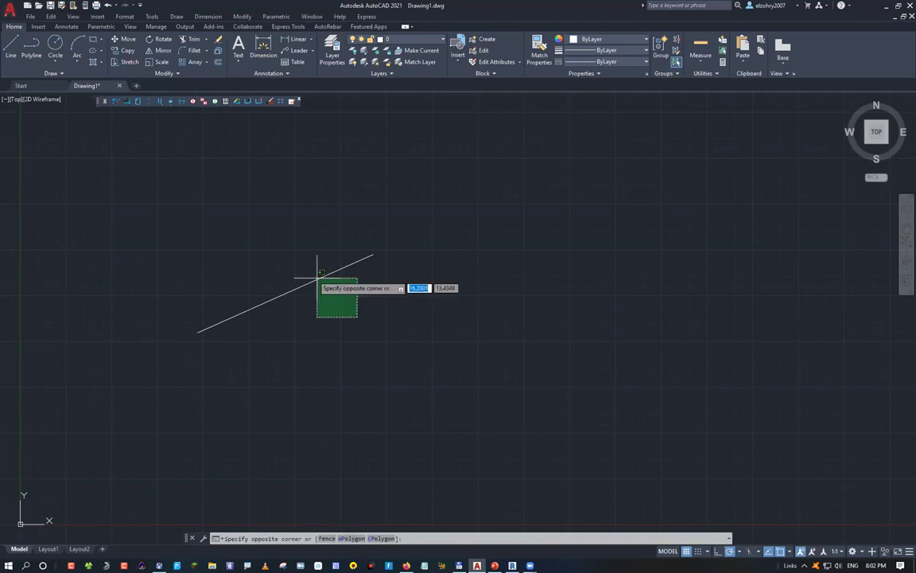
left_click(318, 279)
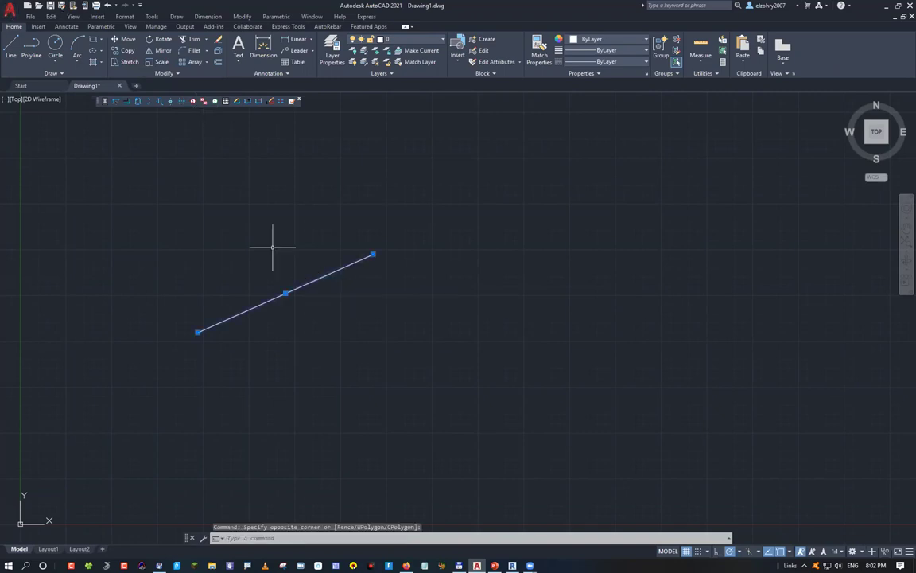
Delete the test line and open 01-Axis & Columns.dwg from the autocad folder on Works (Z:).
key("Delete")
key("ctrl+o")
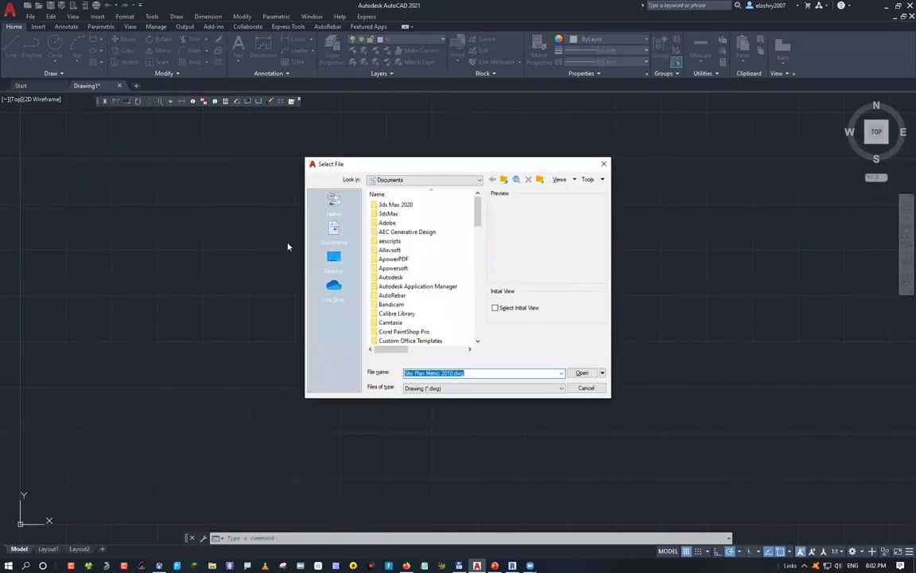
left_click(438, 181)
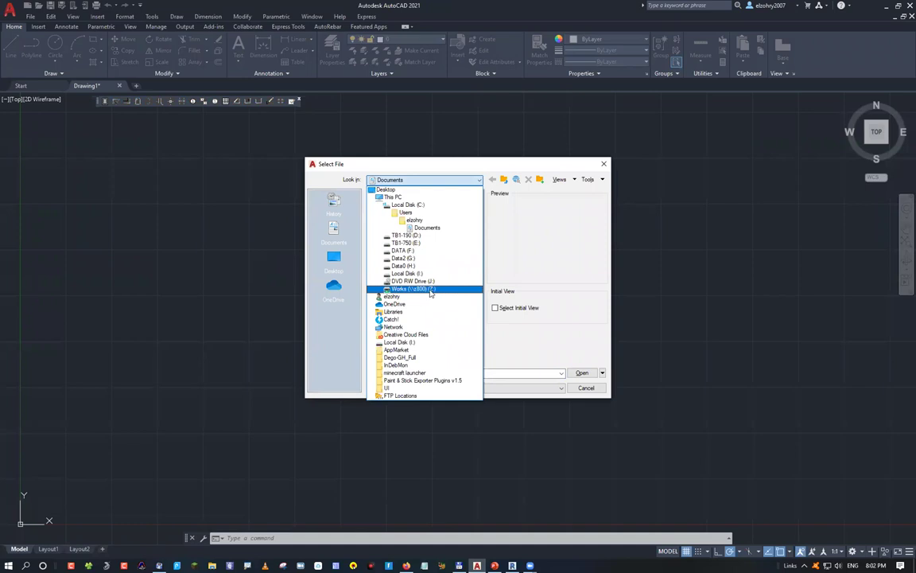
left_click(420, 289)
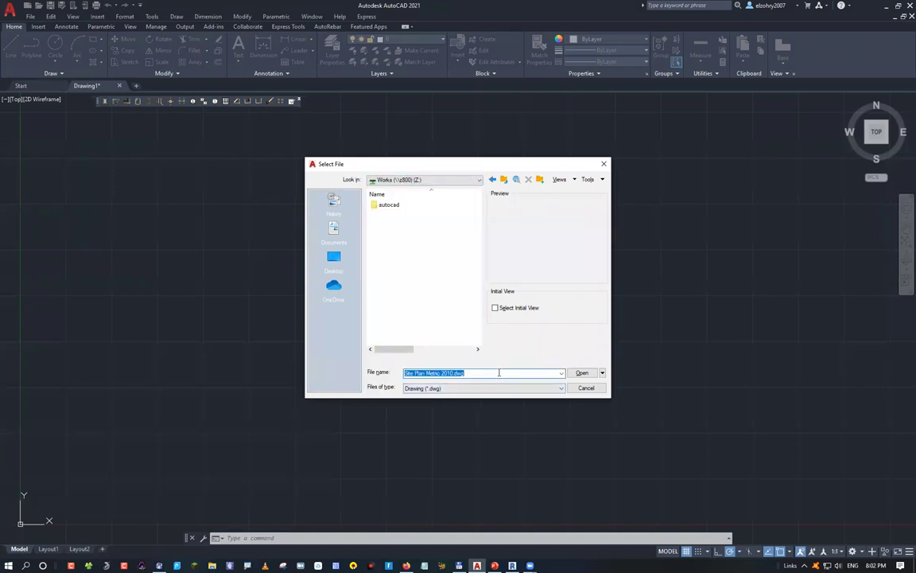
type("*")
key("Return")
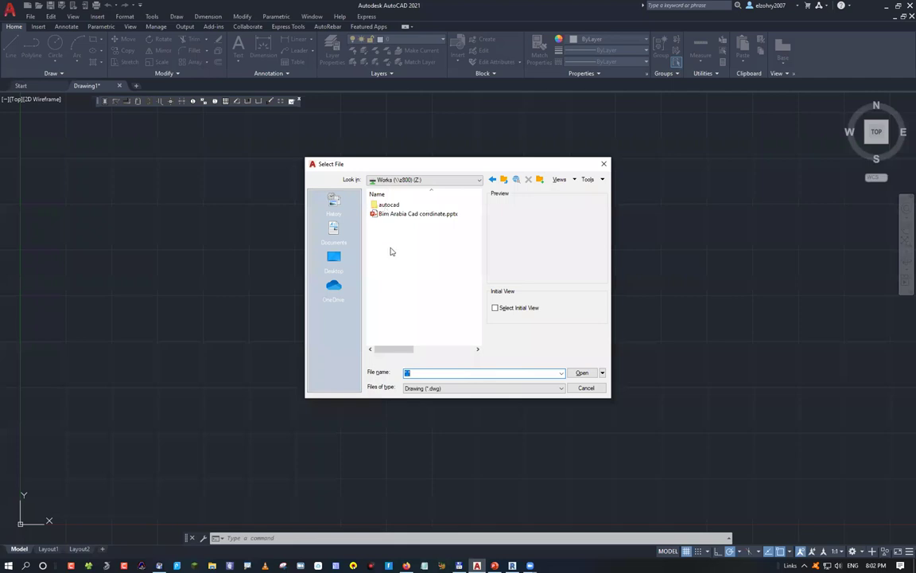
double_click(389, 204)
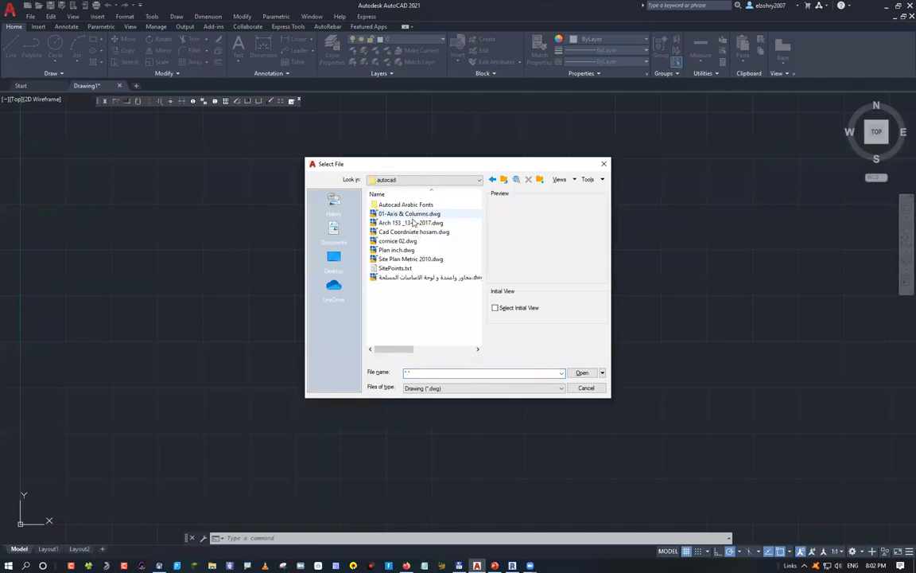
left_click(409, 213)
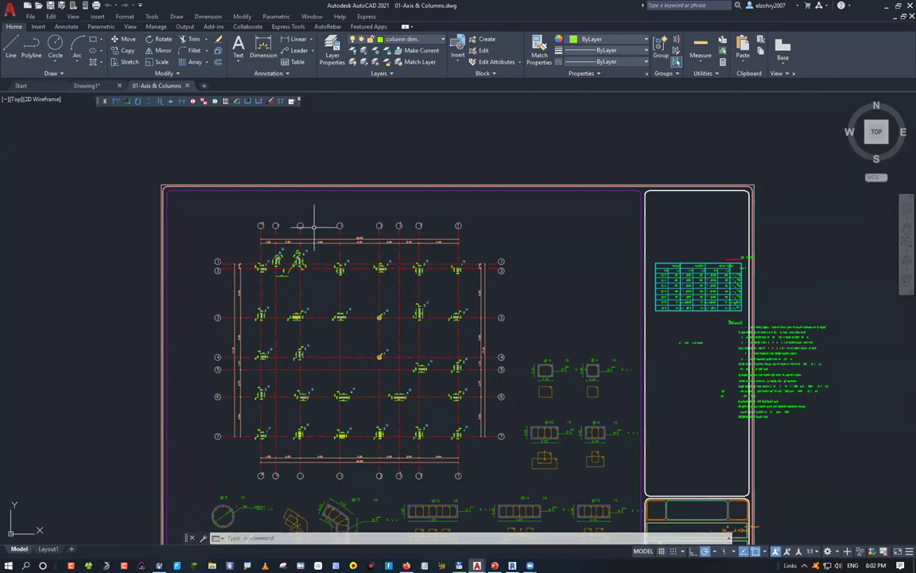
Zoom and pan to the top axis bubbles with their 4.00 and 2.00 dimensions.
scroll(358, 226, "up", 8)
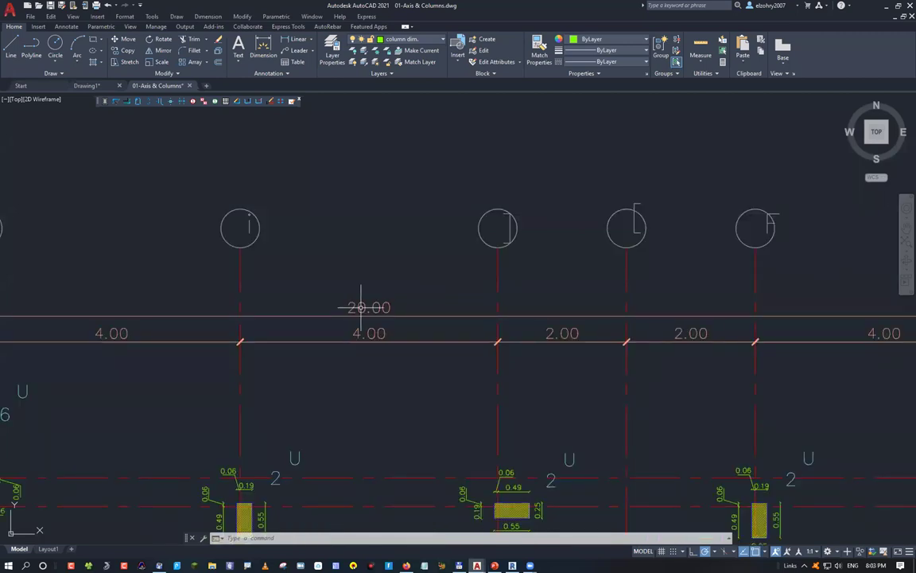
scroll(352, 338, "down", 2)
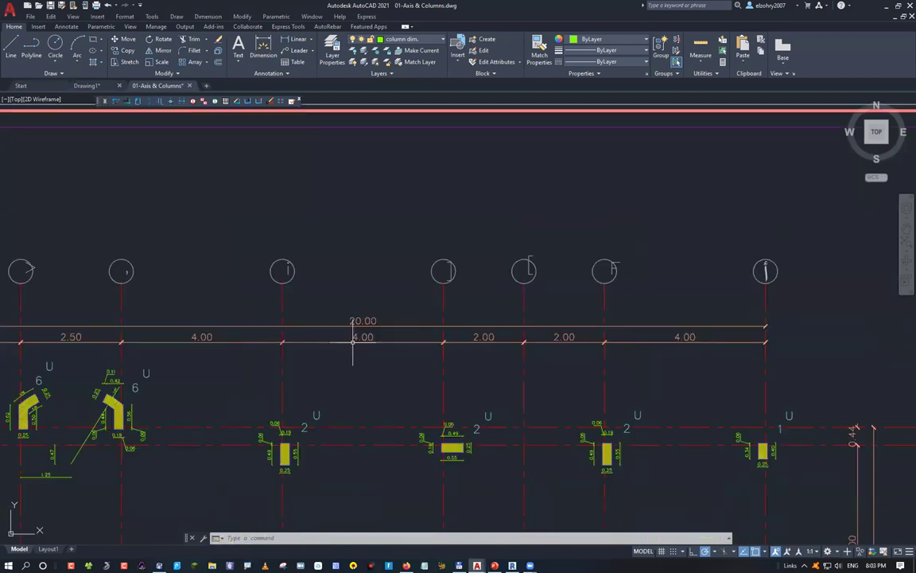
mouse_move(379, 380)
middle_mouse_down()
mouse_move(413, 335)
mouse_move(406, 315)
middle_mouse_up()
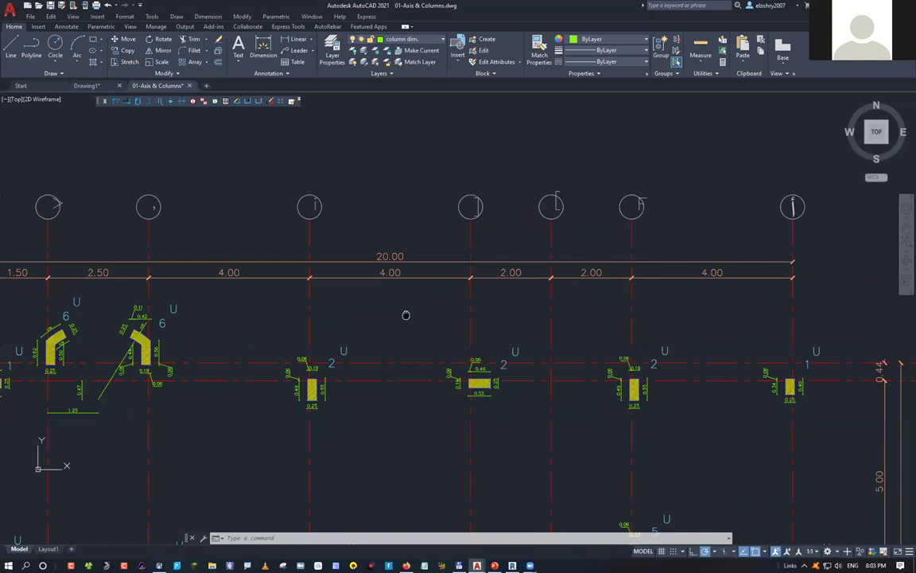
middle_click_drag(405, 315, 382, 293)
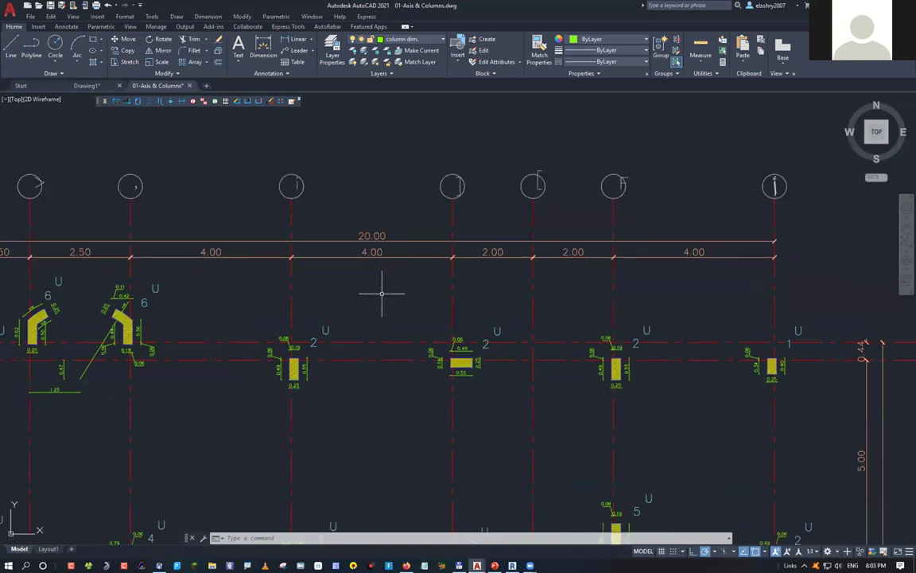
Start and cancel two trial lines near the 4.00 dimension, then open Drawing Units with UN.
type("l")
key("Return")
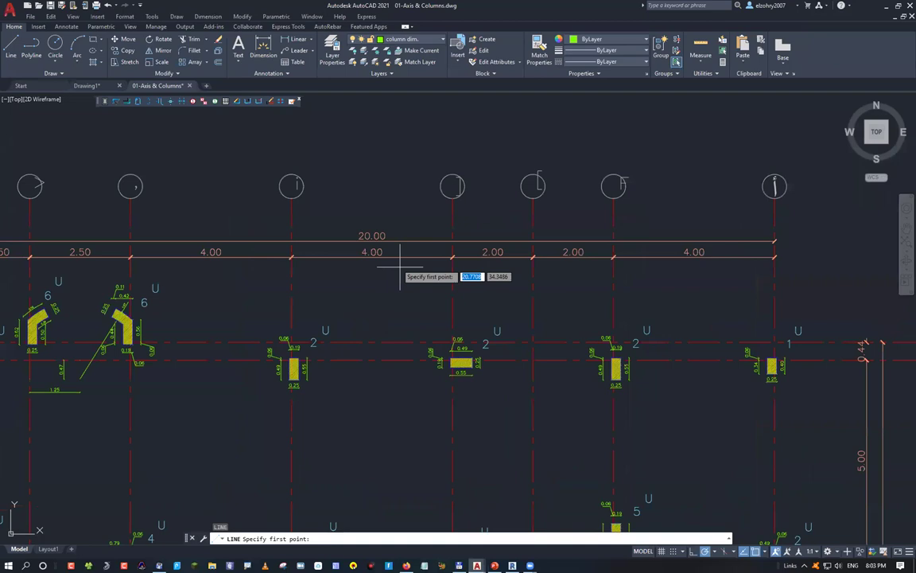
left_click(303, 205)
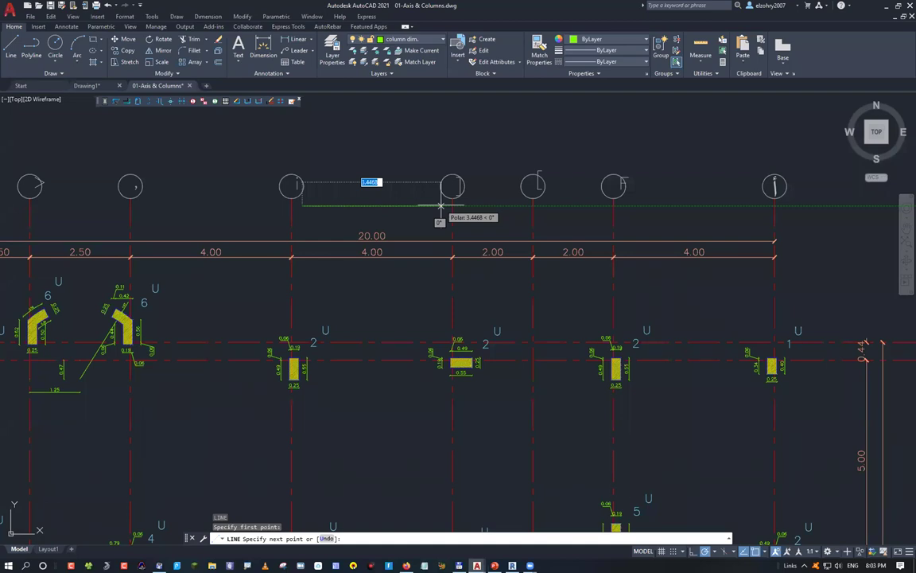
key("Escape")
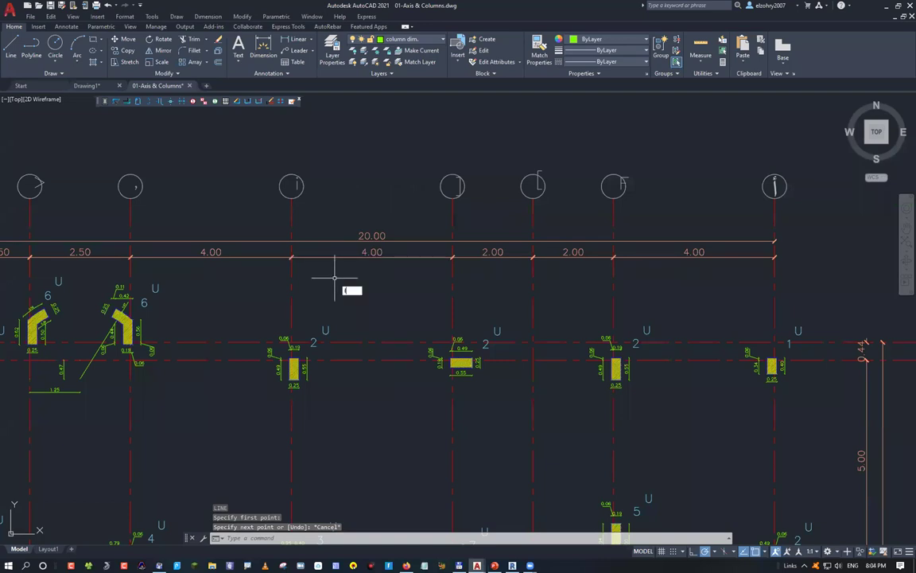
key("Return")
left_click(291, 256)
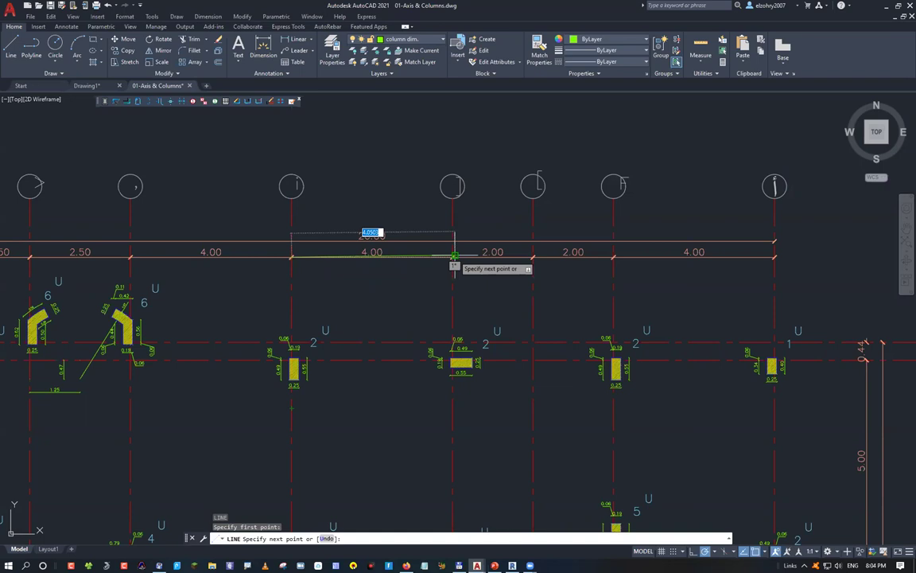
key("Escape")
key("Escape")
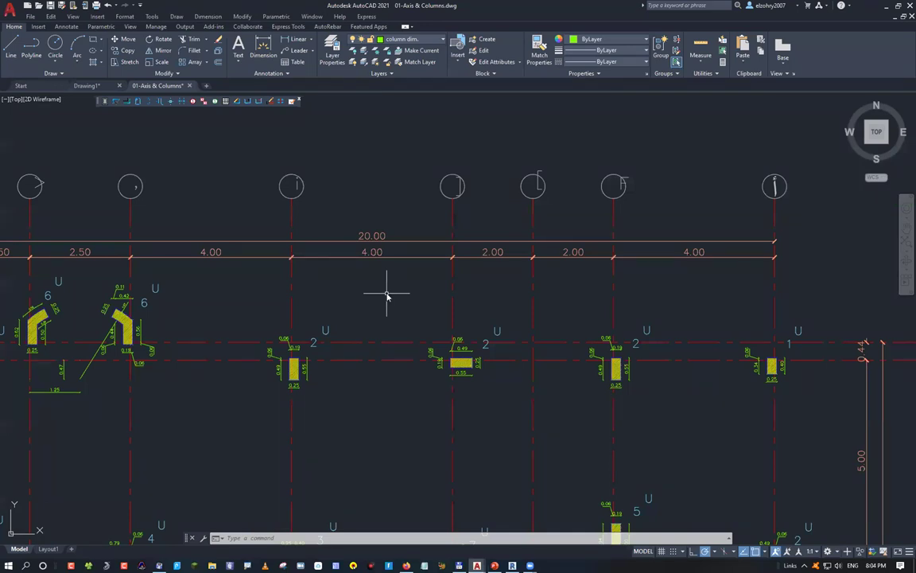
type("un")
key("Return")
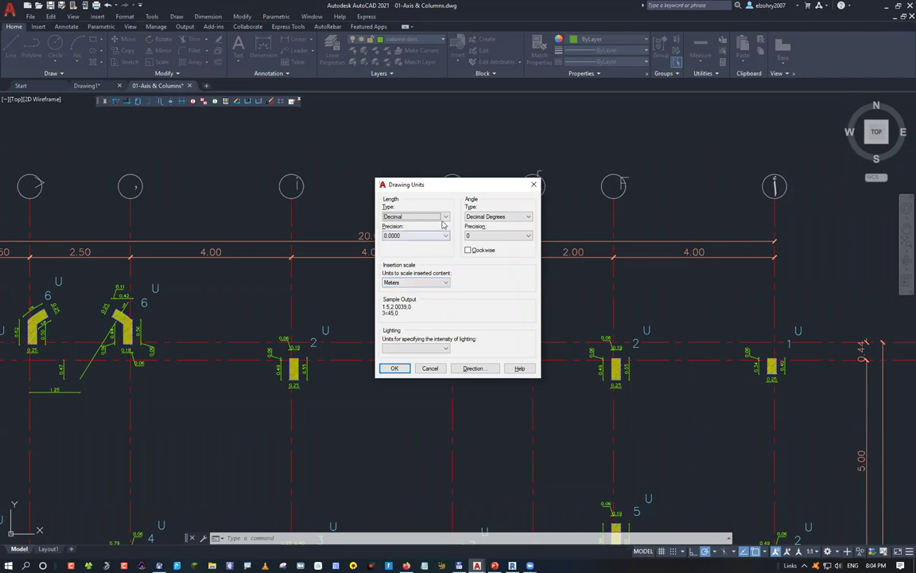
Keep Decimal as the length unit type and close Drawing Units.
left_click(405, 217)
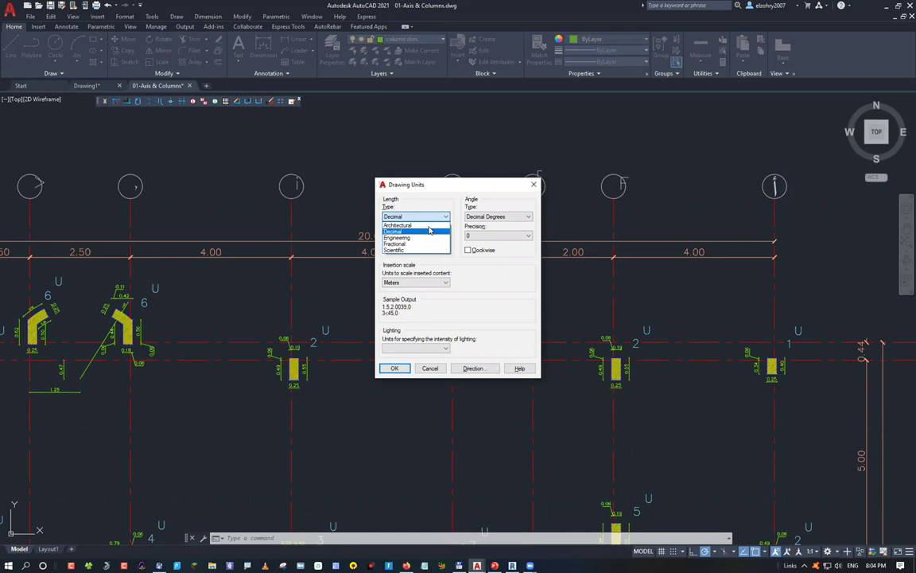
left_click(430, 230)
key("Return")
left_click(333, 280)
key("Escape")
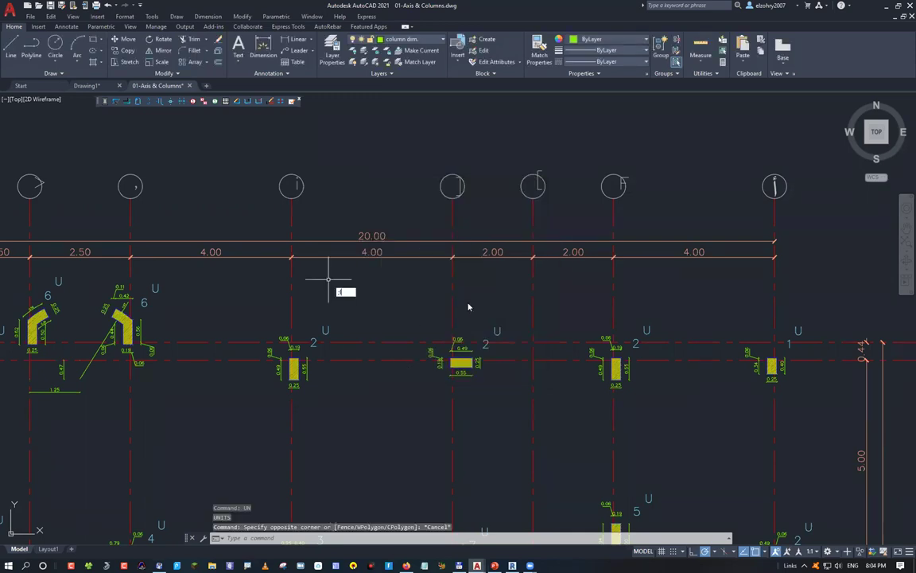
Start and cancel a trial line on the grid, then reopen and confirm Drawing Units.
key("Return")
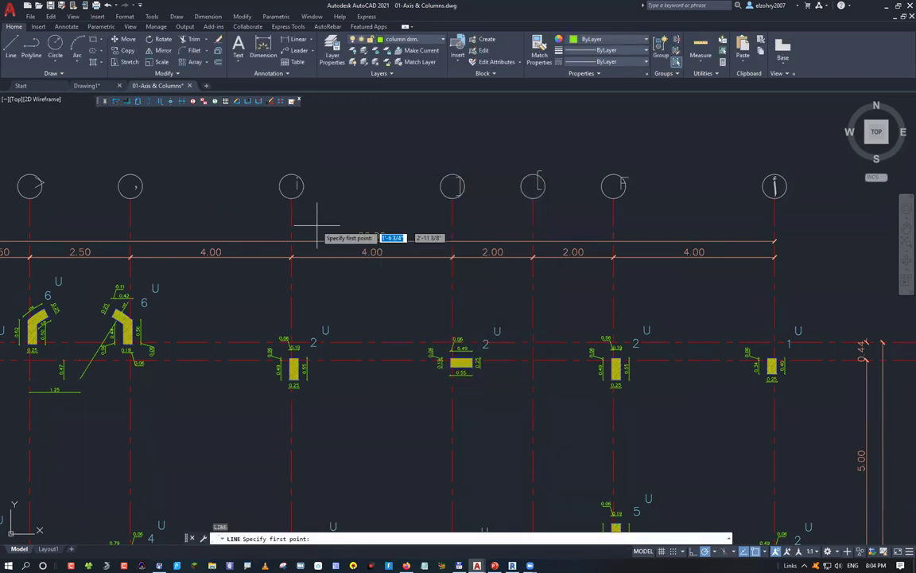
left_click(292, 197)
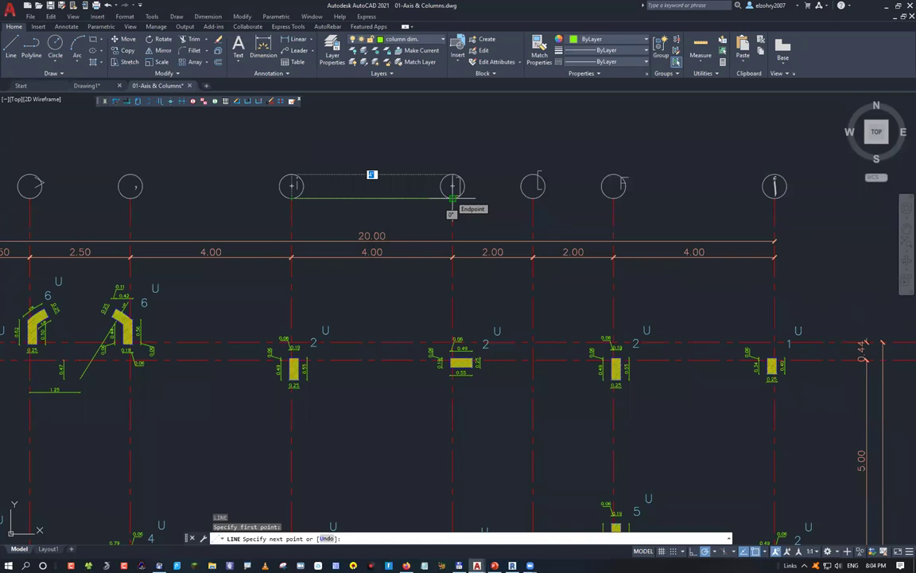
key("Escape")
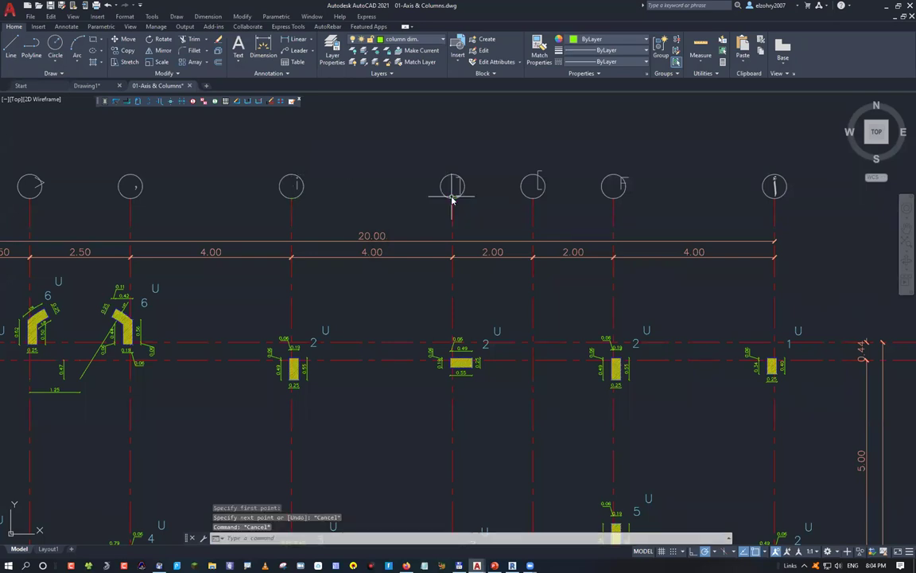
type("Un")
key("Return")
left_click(412, 218)
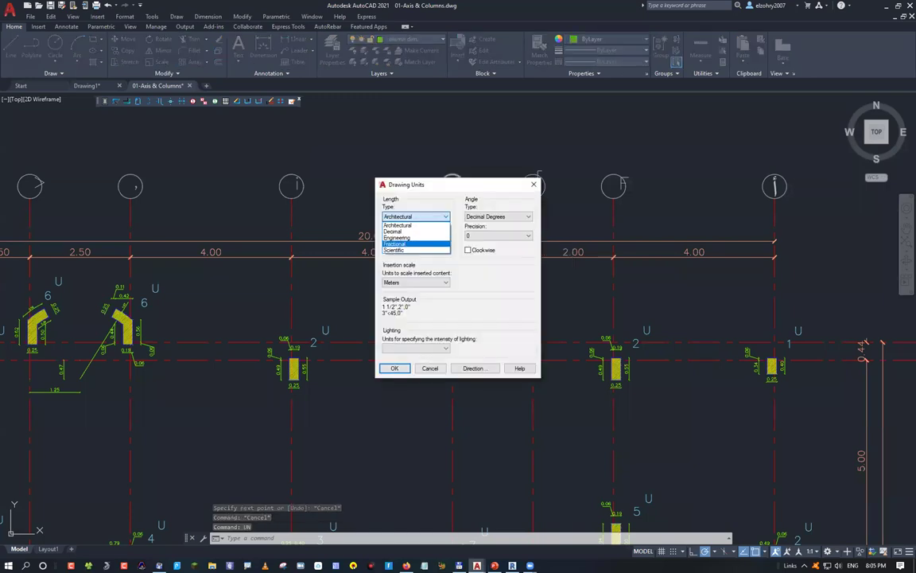
left_click(396, 368)
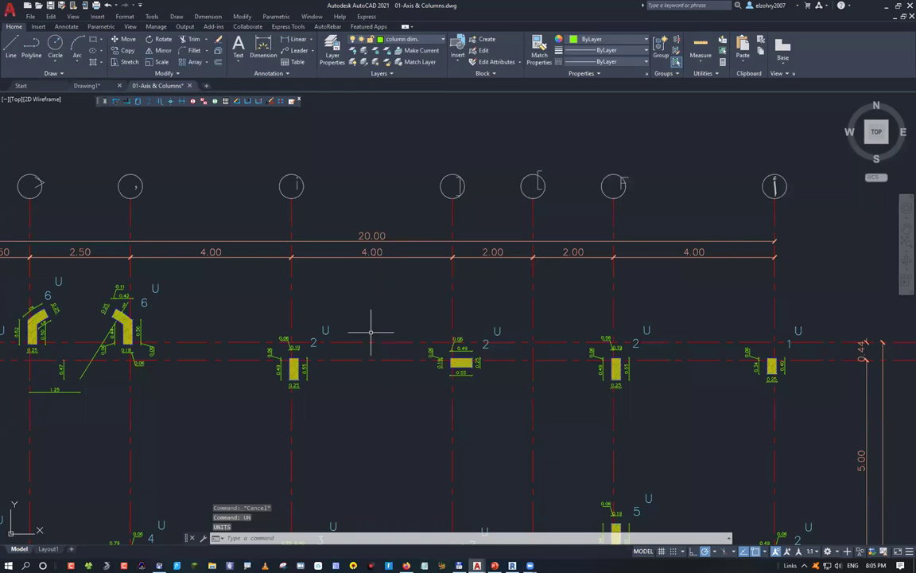
Cancel a line at the axis circle centre and set length units to Decimal with 0.0000 precision.
type("l")
key("Return")
left_click(291, 186)
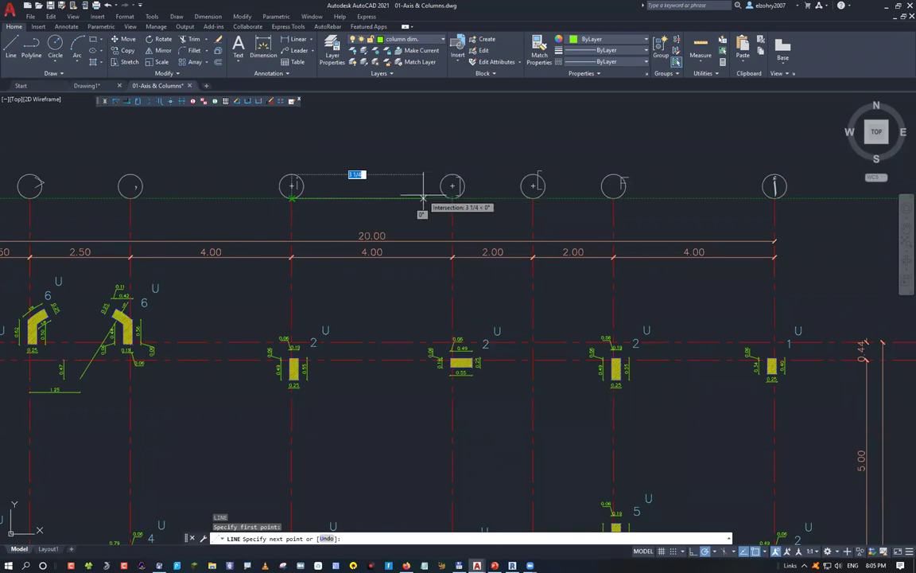
key("Escape")
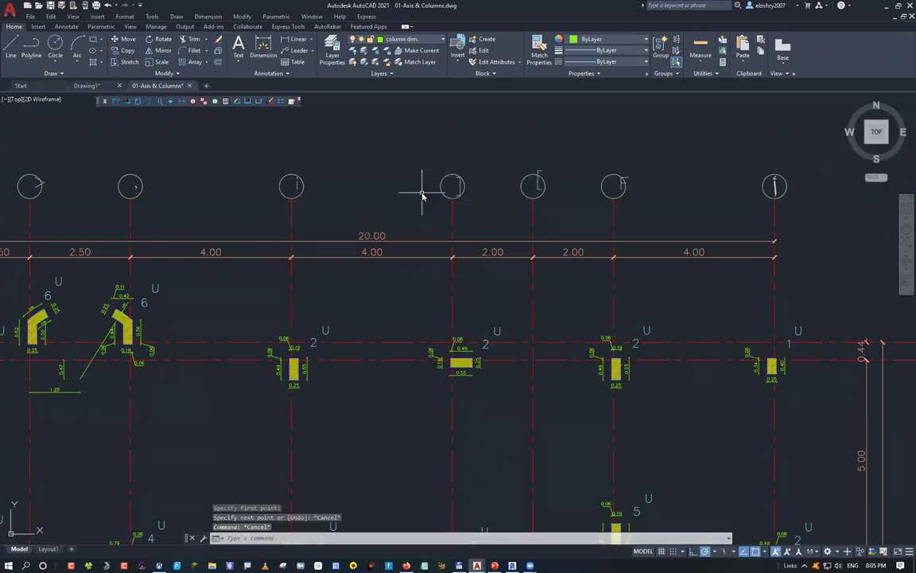
type("UN")
key("Return")
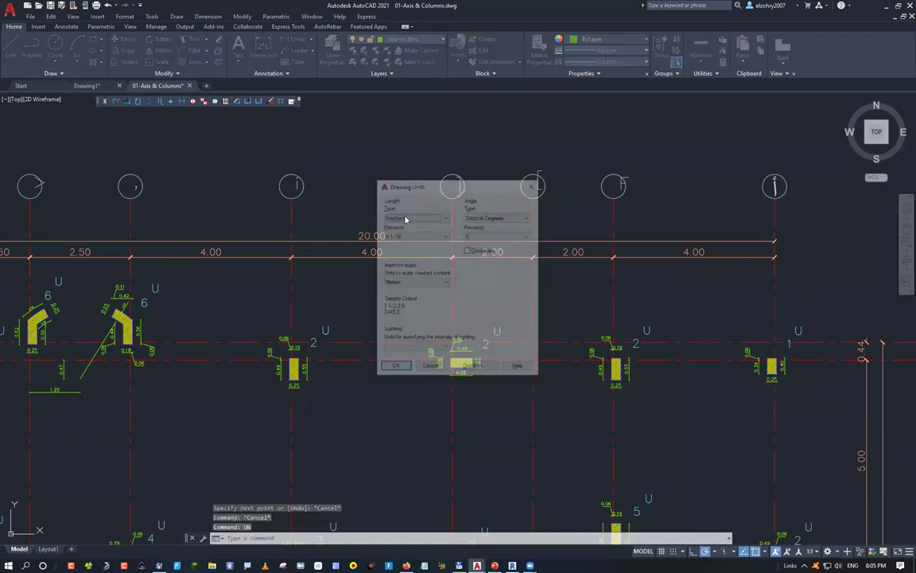
left_click(405, 219)
left_click(402, 227)
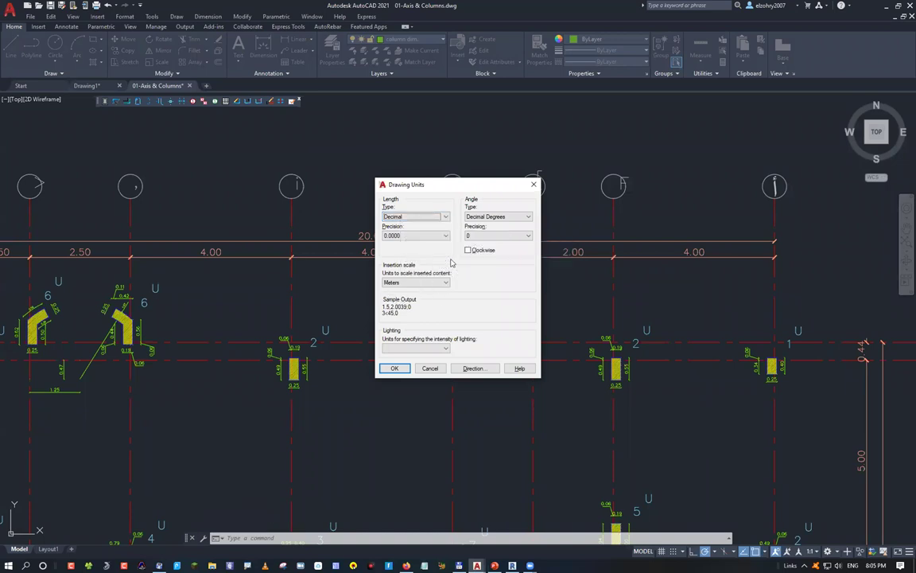
left_click(394, 368)
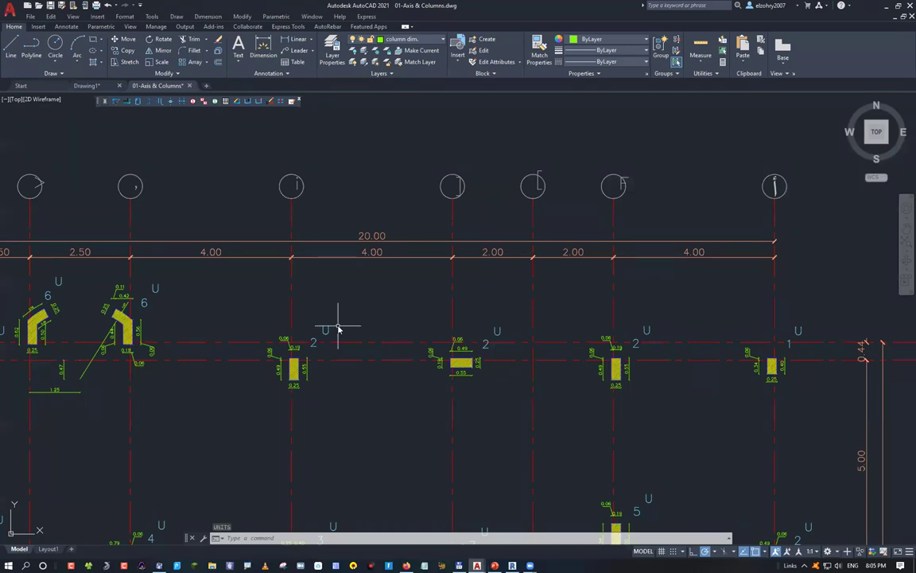
type("di")
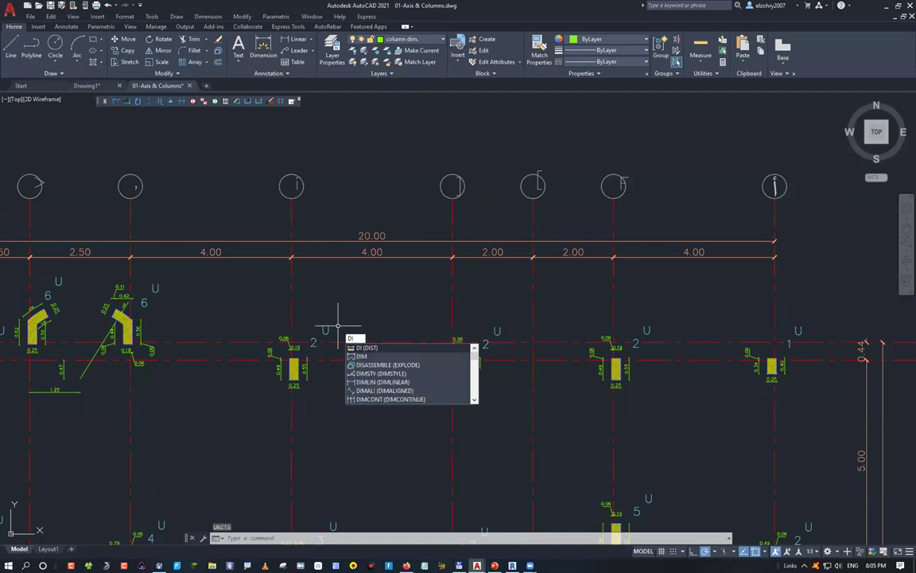
key("Return")
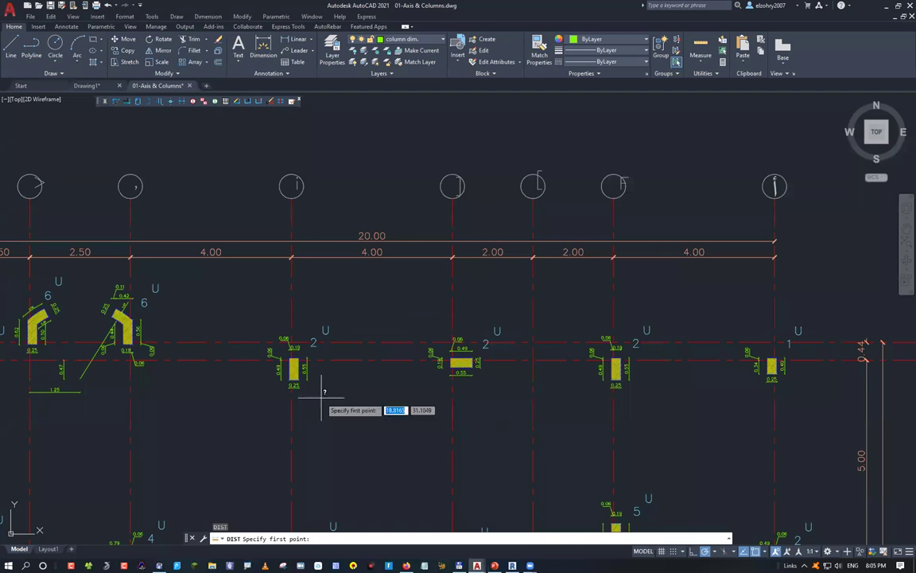
scroll(324, 394, "up", 6)
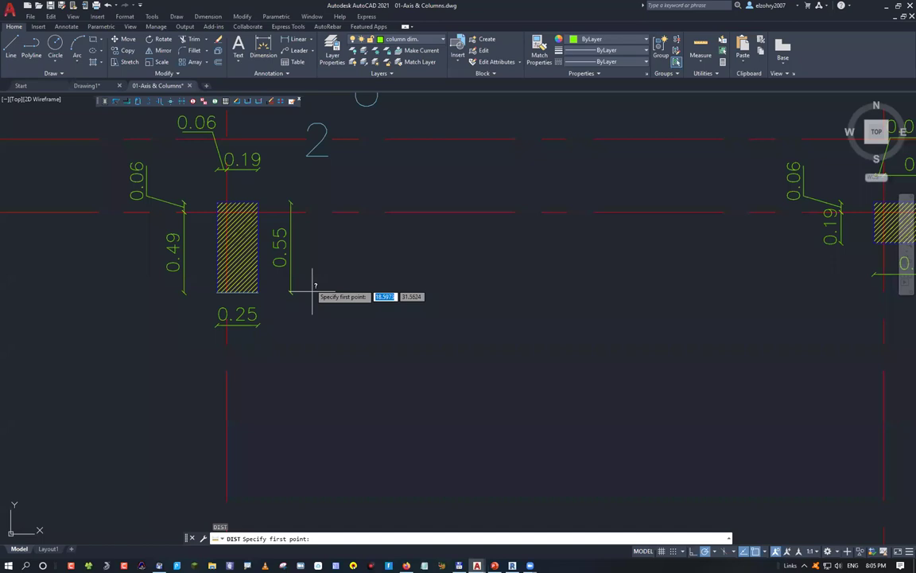
left_click(227, 292)
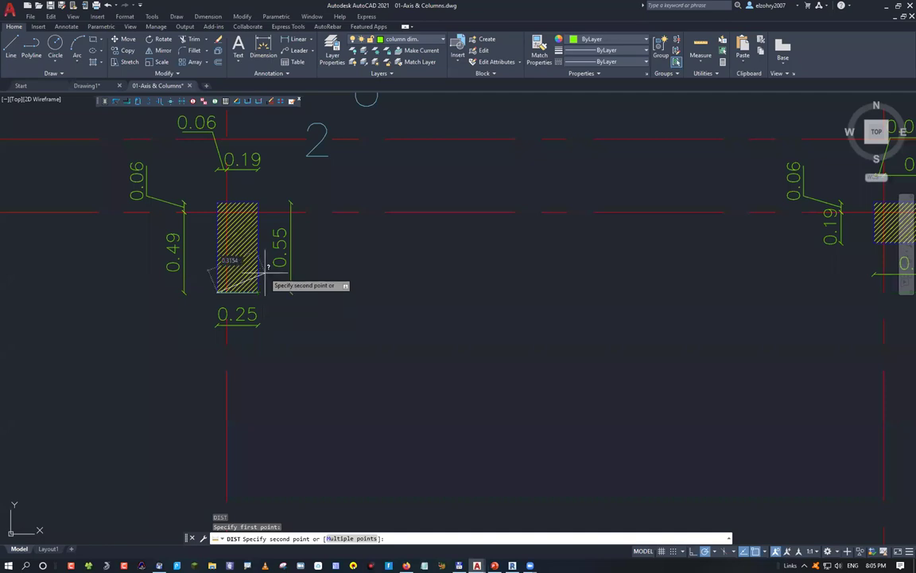
key("Escape")
key("Escape")
key("Escape")
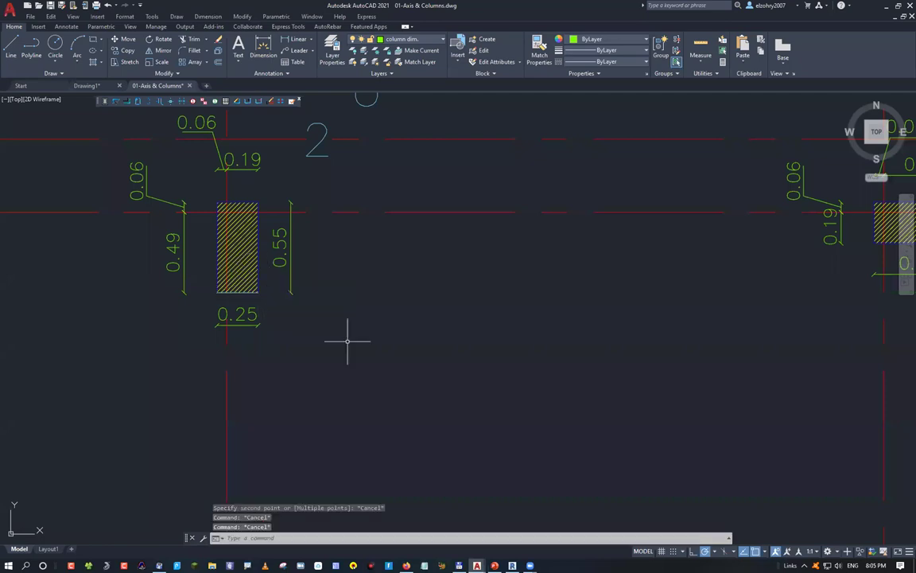
scroll(347, 342, "down", 5)
scroll(354, 315, "down", 6)
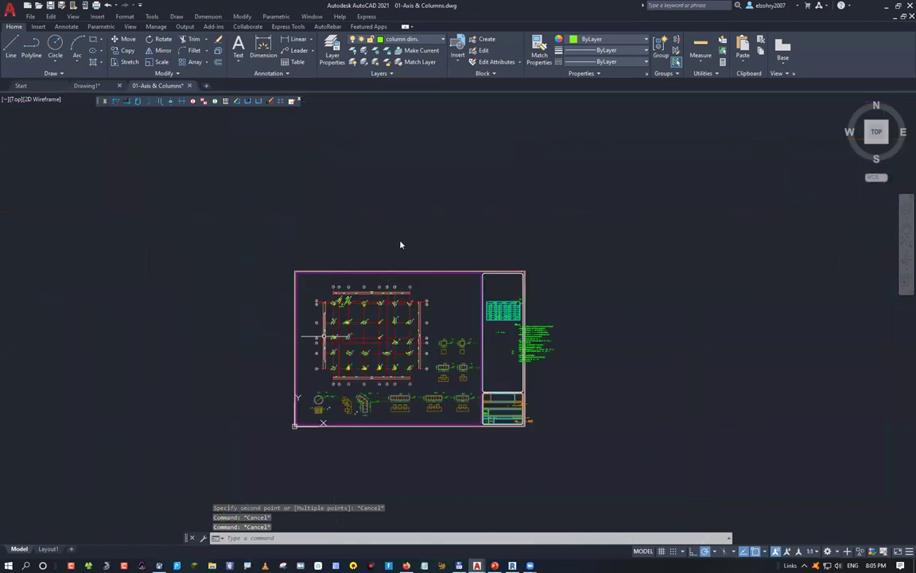
key("ctrl+o")
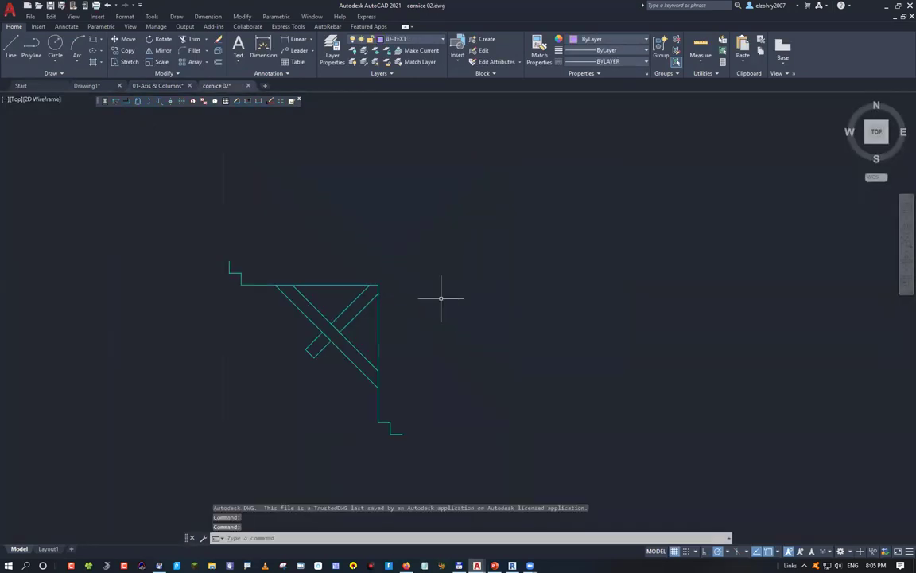
Start a DIST measurement at the cornice's left corner, then cancel it.
type("DI")
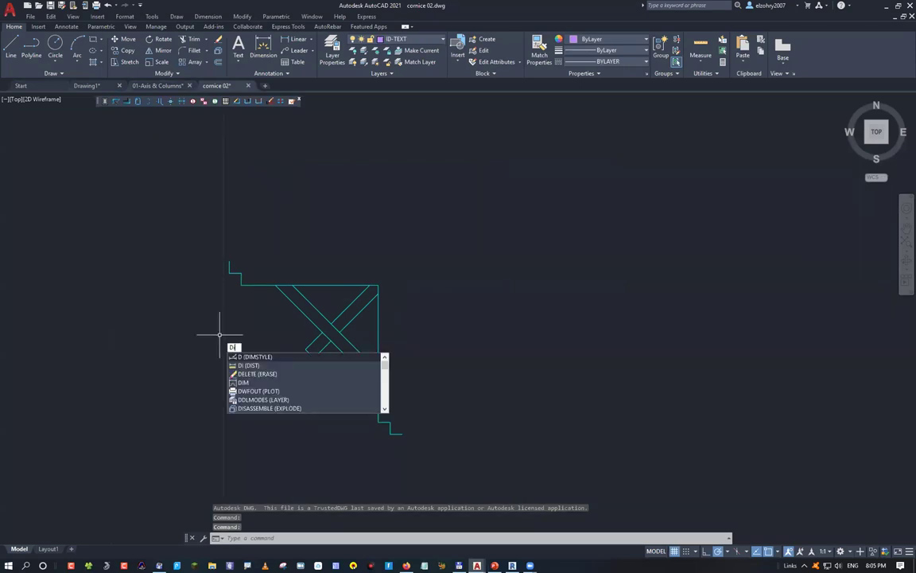
key("Return")
left_click(229, 260)
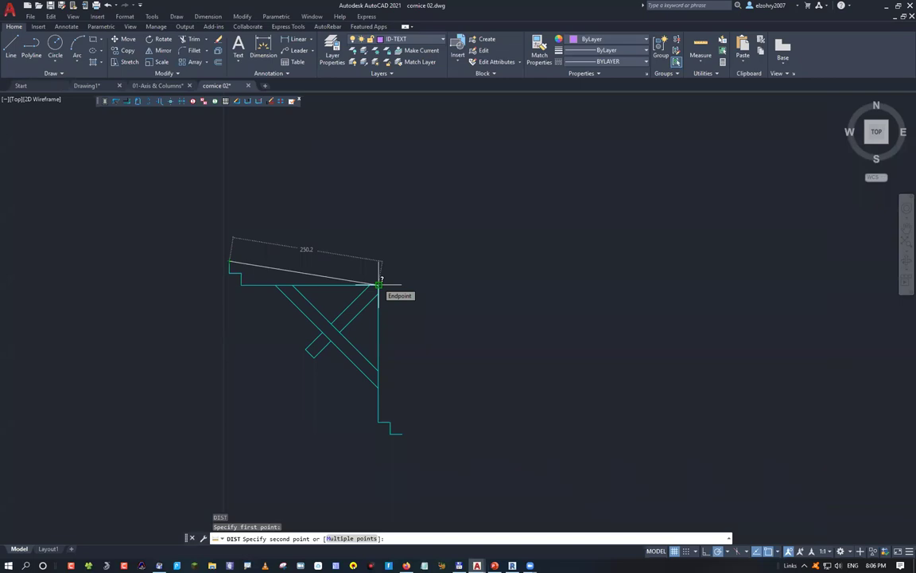
key("Escape")
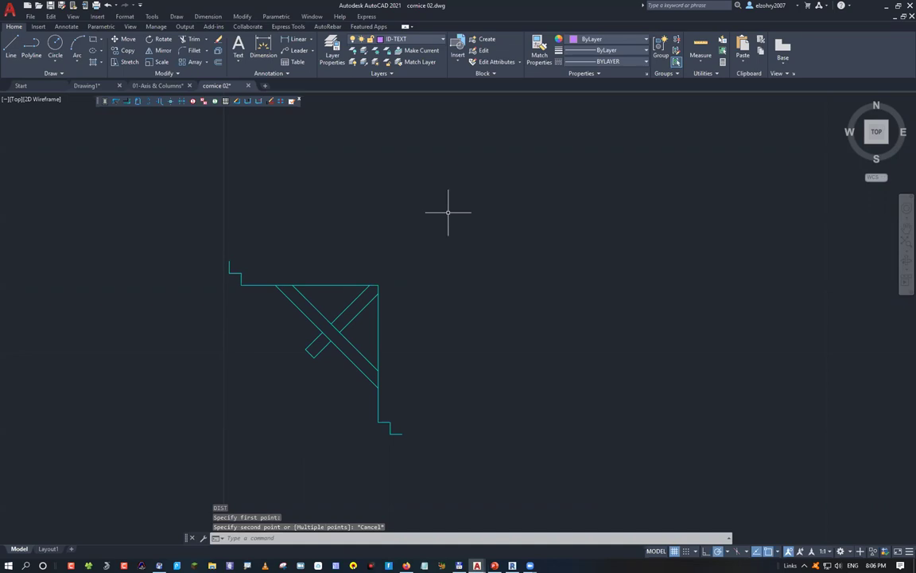
Confirm the cornice drawing's units, dismiss the lighting notice, and bring up the file browser.
type("un")
key("Return")
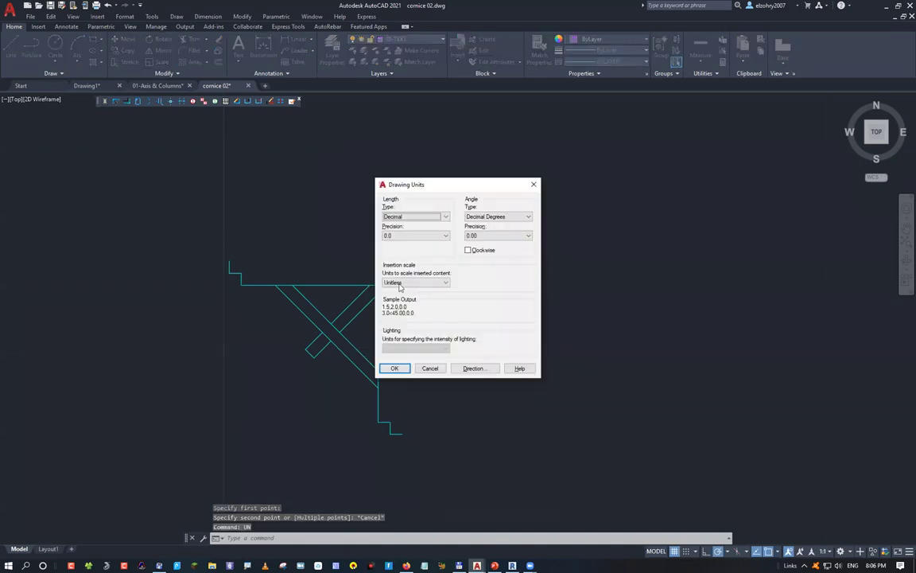
left_click(398, 283)
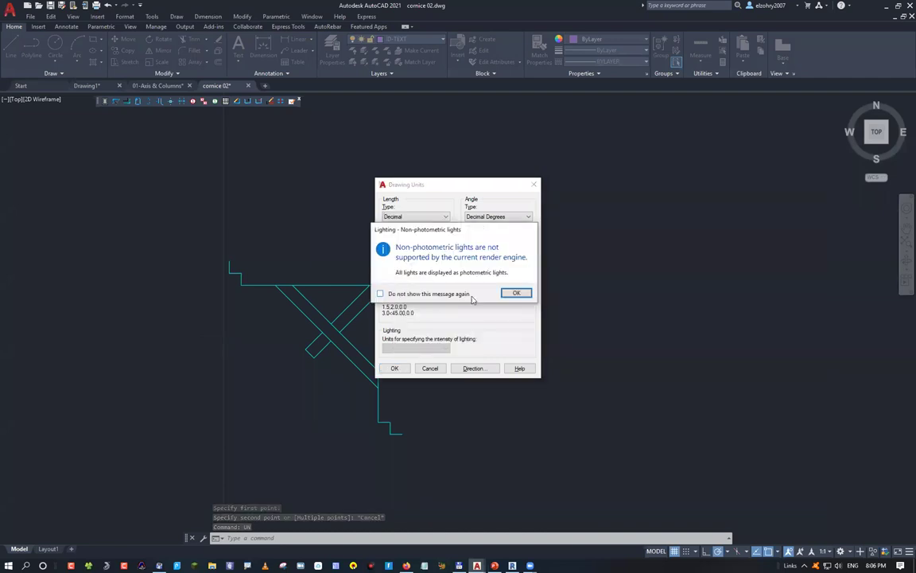
left_click(516, 292)
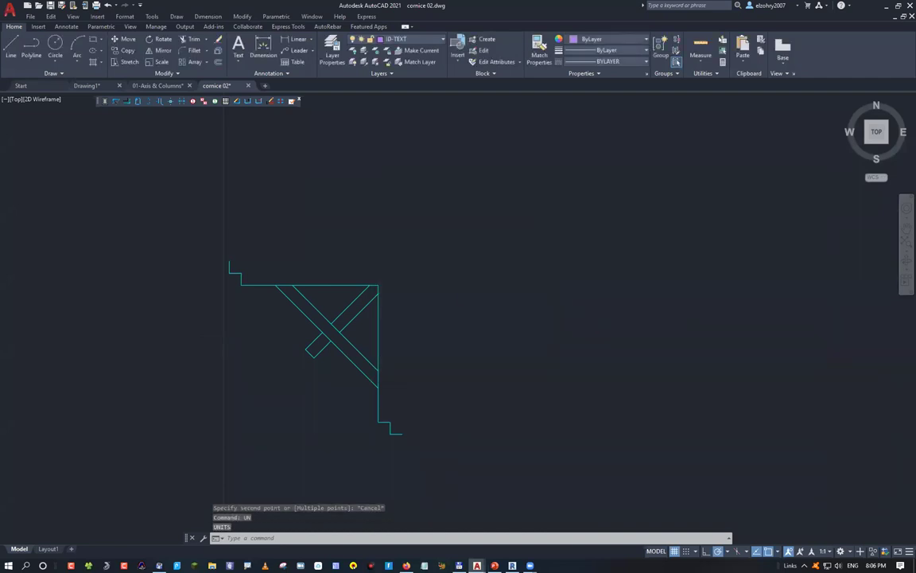
key("ctrl+o")
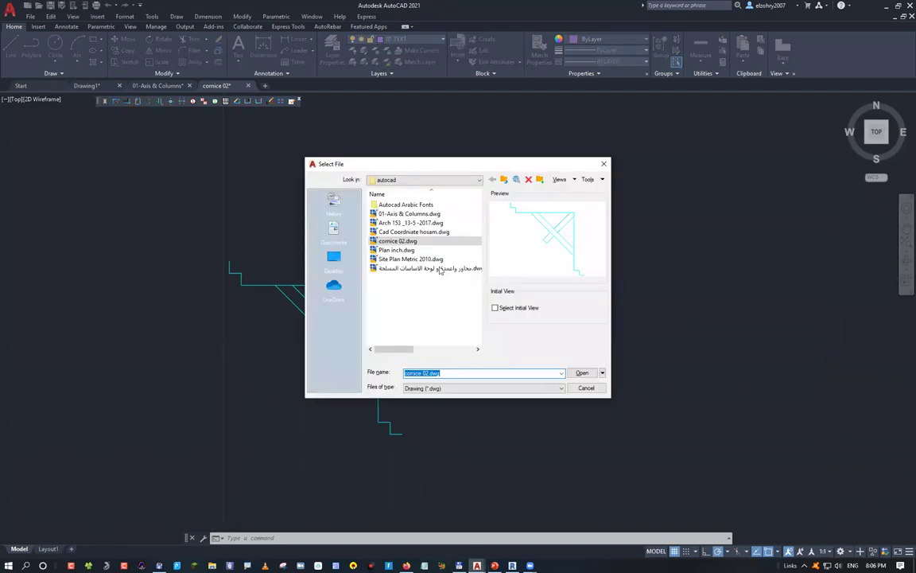
Open Site Plan Metric 2010.dwg and pan toward the building outline.
double_click(410, 259)
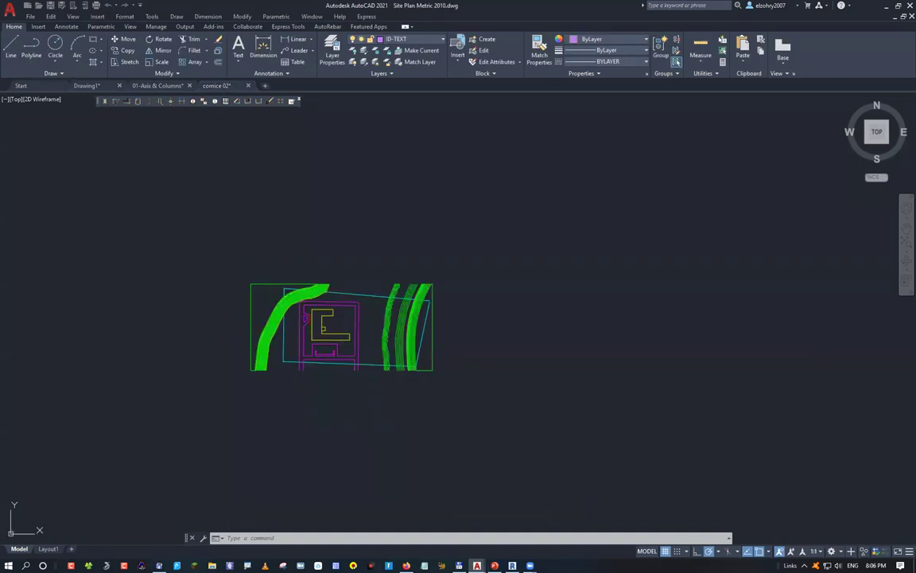
scroll(330, 346, "up", 8)
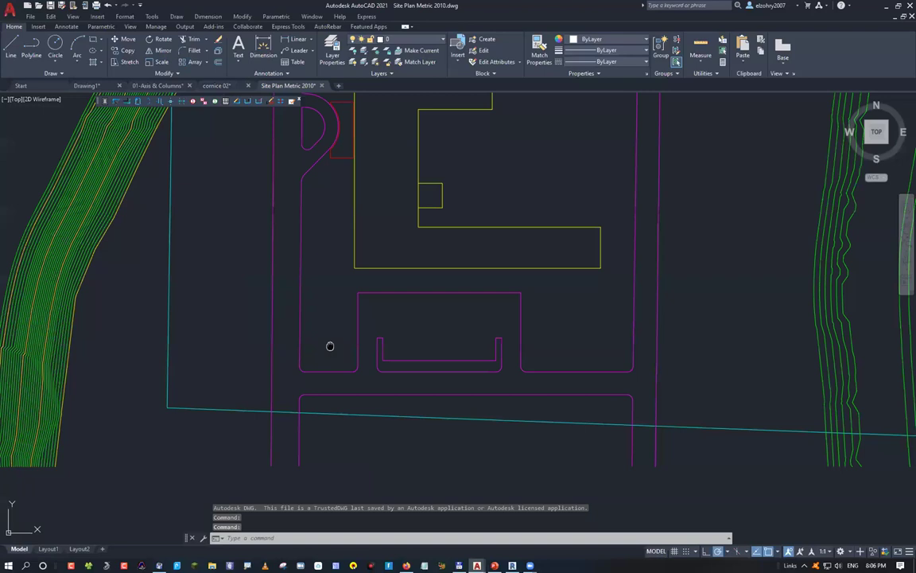
middle_click_drag(331, 346, 247, 269)
Measure a building edge with DIST, then cancel and bring up the file browser.
type("dist")
key("Return")
left_click(189, 390)
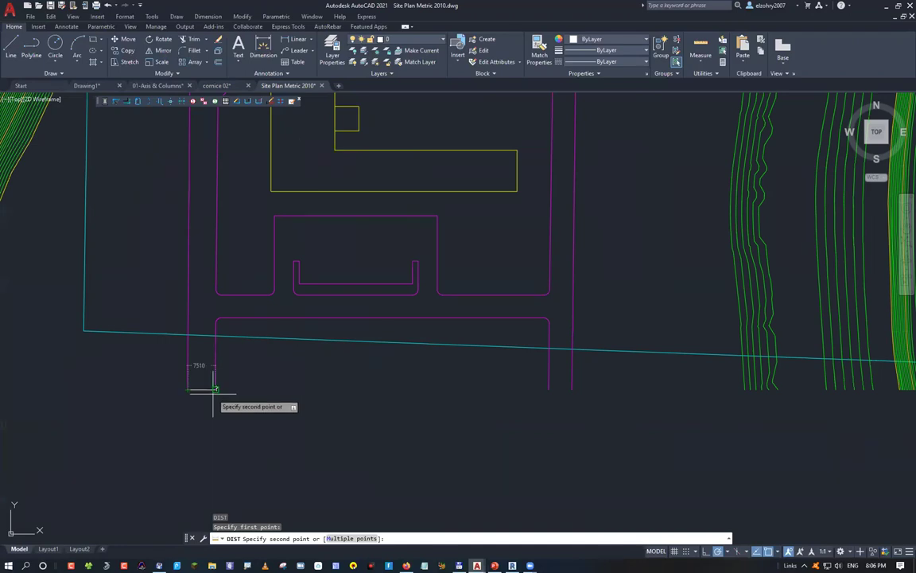
scroll(215, 390, "up", 3)
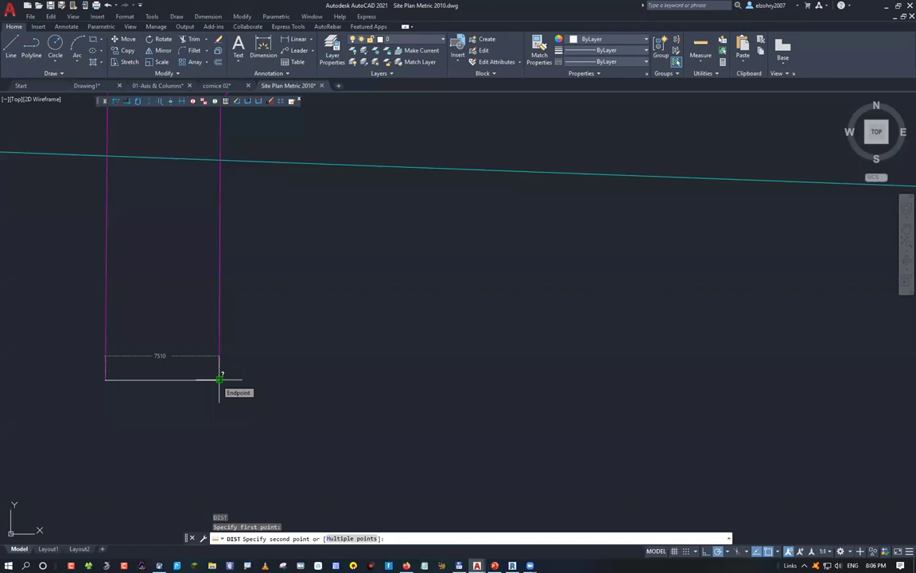
key("Escape")
key("ctrl+o")
Open the Arabic-named drawing, close the references window, and zoom in.
left_click(413, 270)
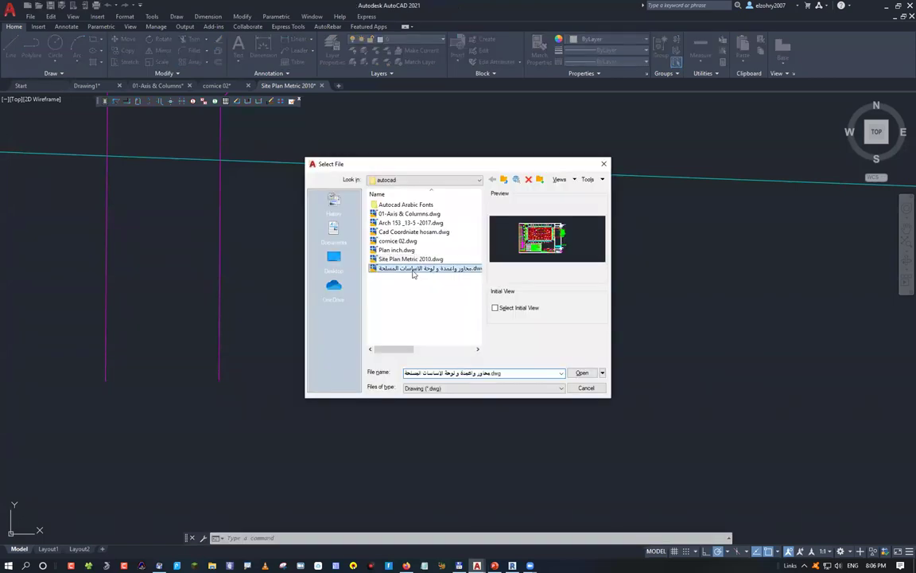
key("Return")
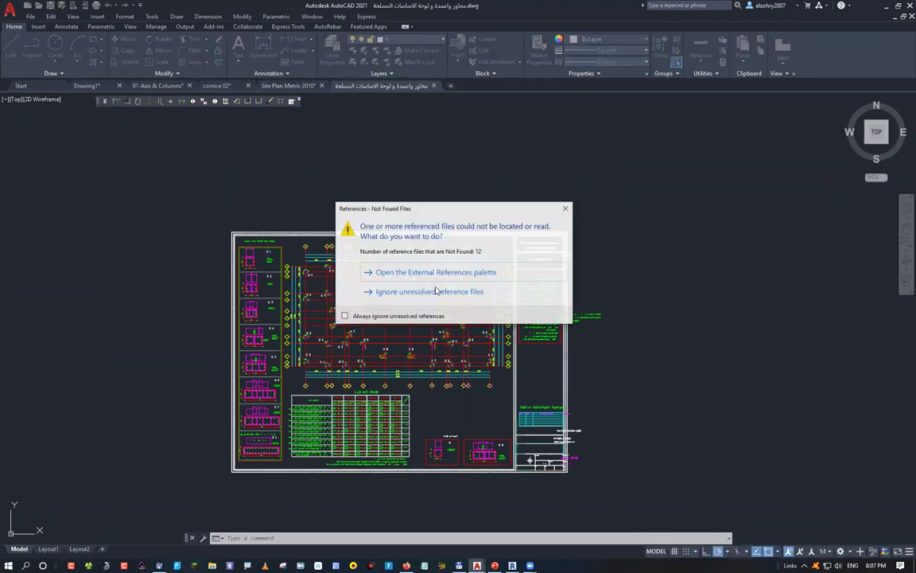
left_click(430, 292)
scroll(358, 263, "up", 6)
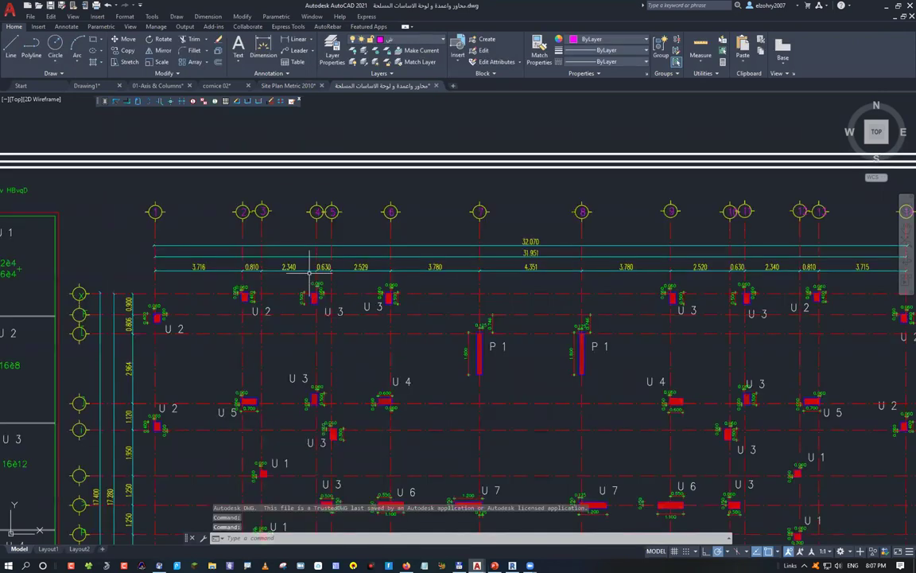
scroll(245, 311, "up", 5)
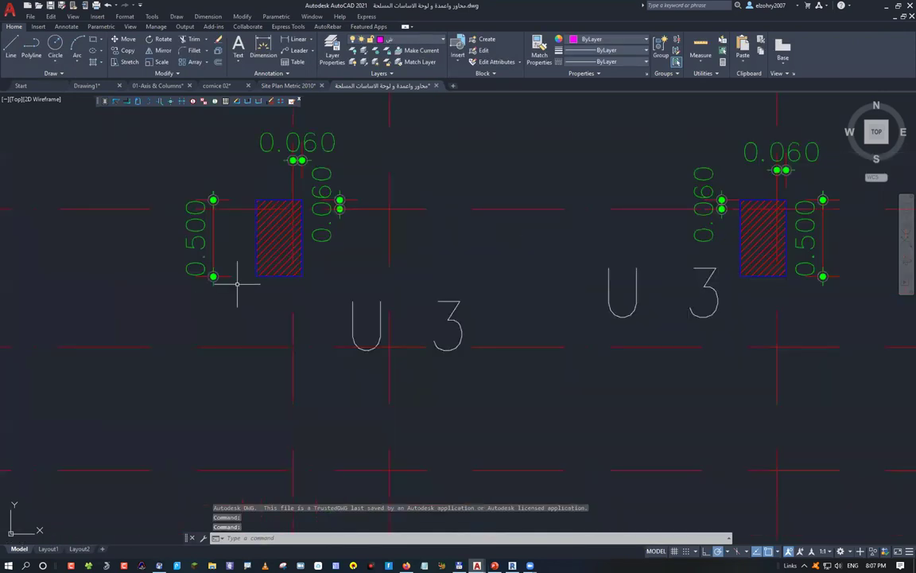
Measure the column width with DI from the column corner, then cancel.
type("di")
key("Return")
scroll(237, 283, "up", 4)
left_click(256, 276)
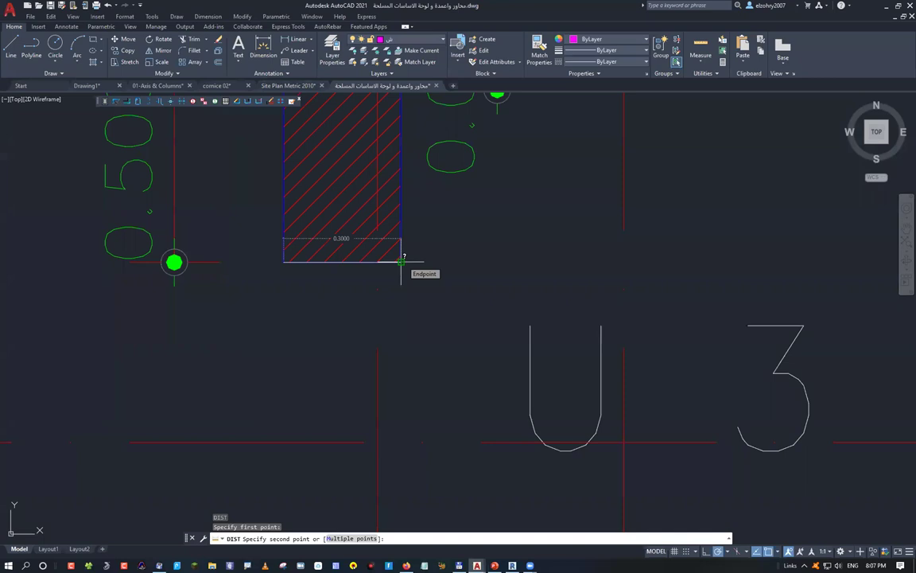
scroll(402, 261, "down", 4)
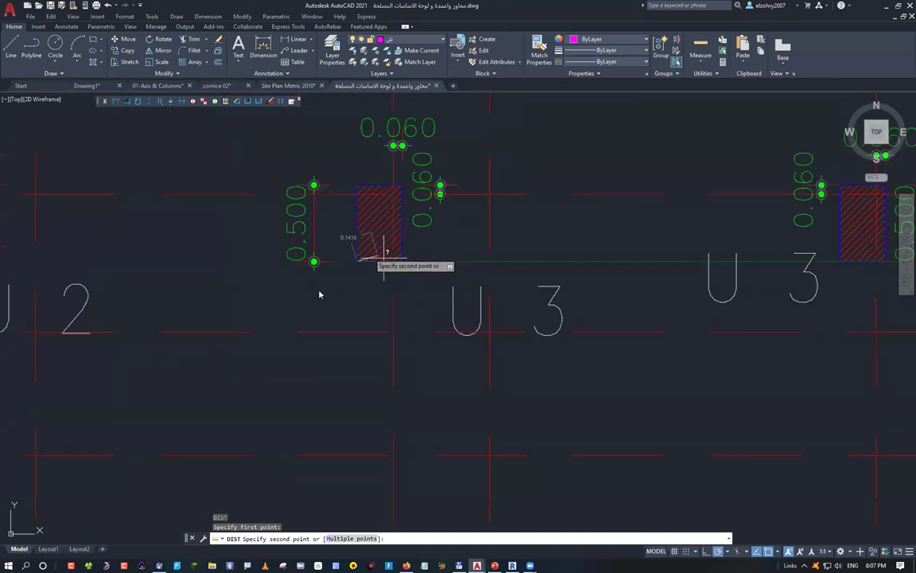
key("Escape")
Review the Millimeters insertion units in Drawing Units and bring up the file browser.
type("u")
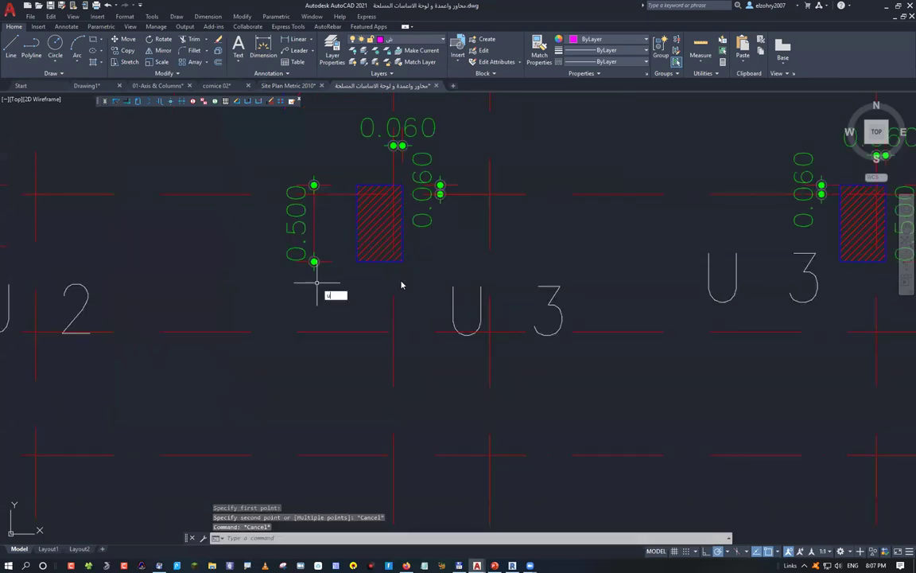
type("n")
key("Return")
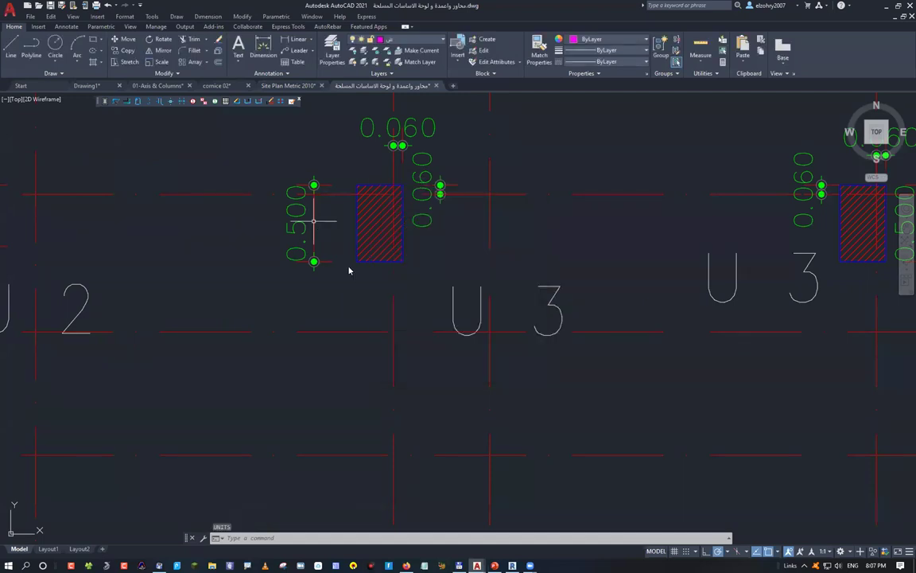
key("ctrl+o")
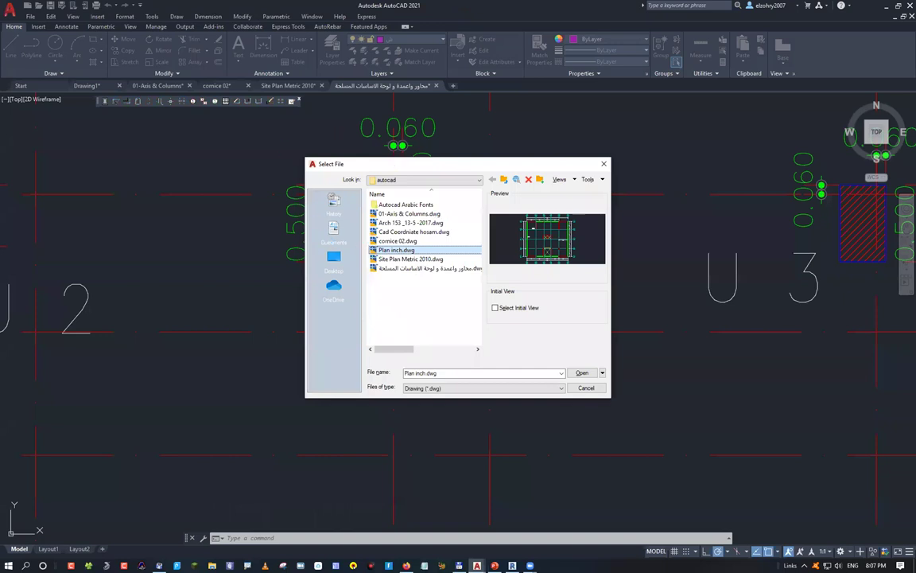
Open Plan inch.dwg and measure the 500 spacing between axes 1 and 2 with DIST.
key("Return")
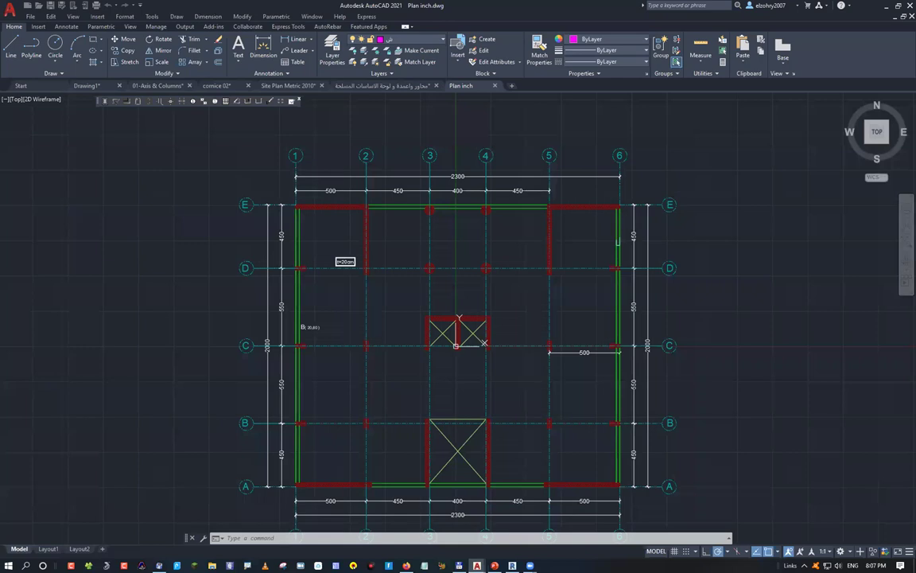
scroll(385, 183, "up", 4)
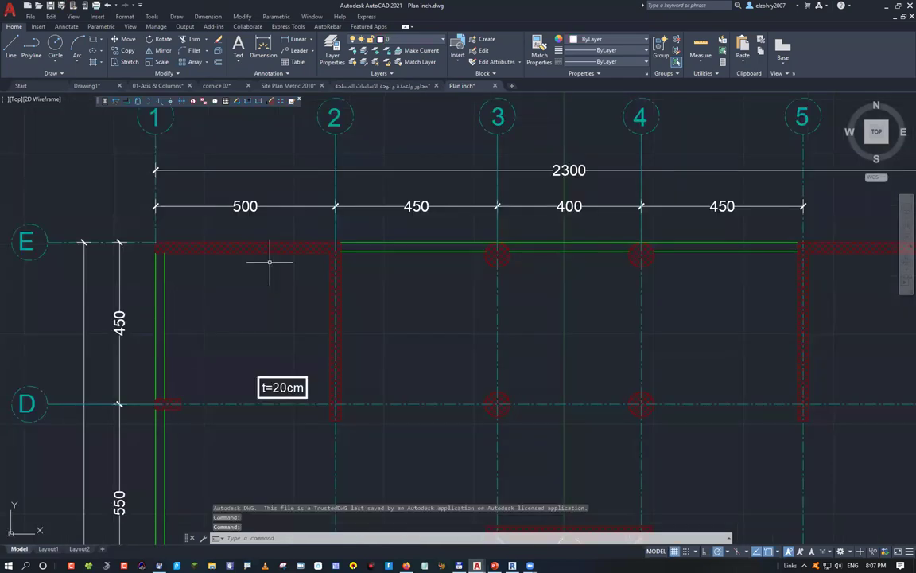
type("dist")
key("Return")
left_click(155, 134)
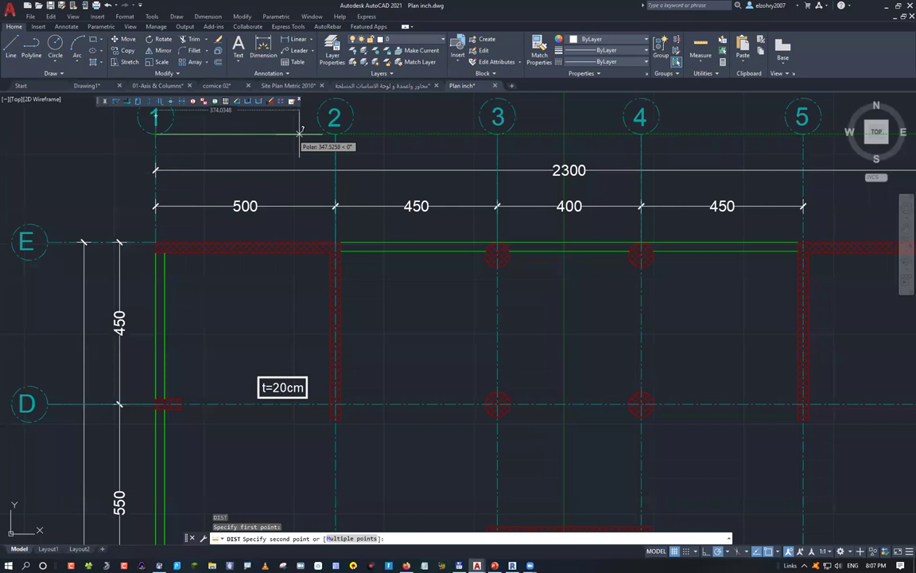
middle_click_drag(300, 134, 321, 232)
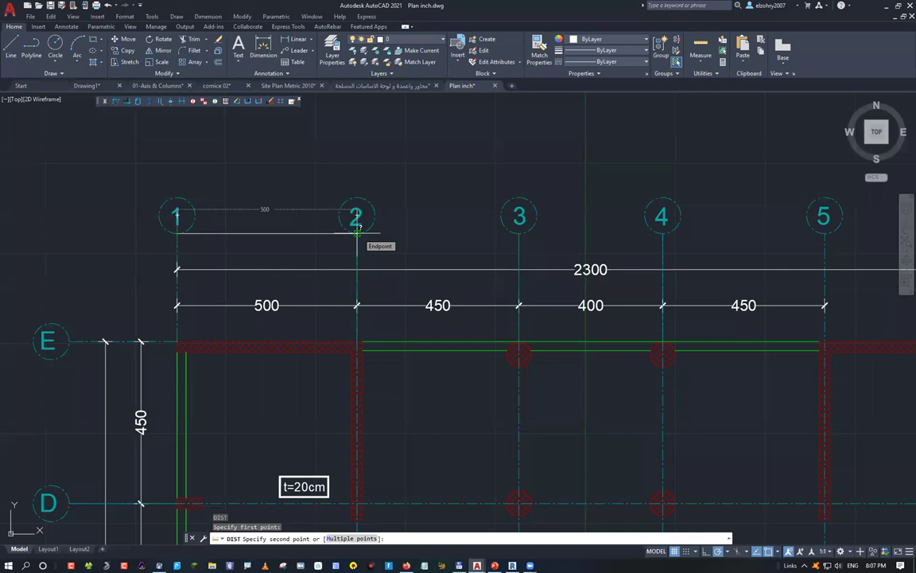
scroll(282, 350, "up", 4)
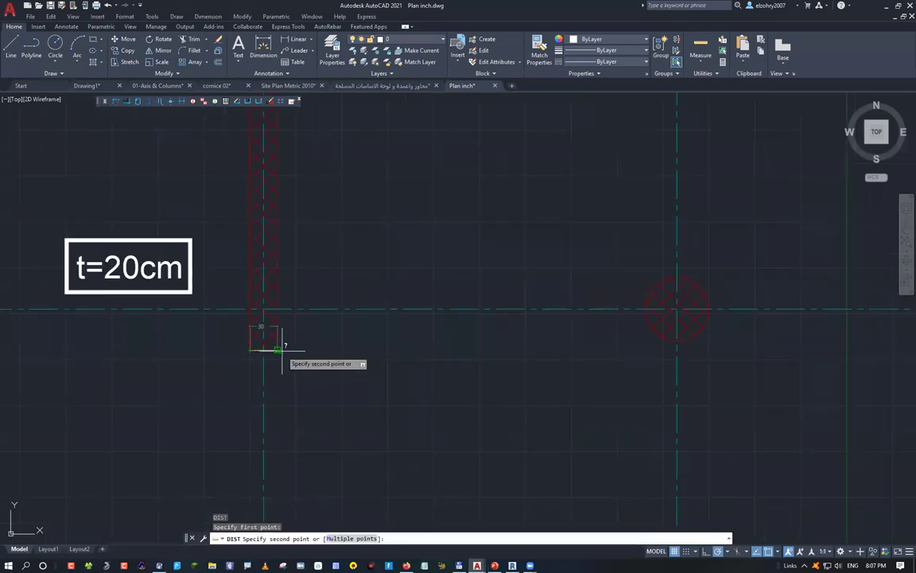
key("Escape")
Abandon a UNITS entry and reframe the whole Plan inch floor plan.
type("un")
key("BackSpace")
key("BackSpace")
type("un")
key("Return")
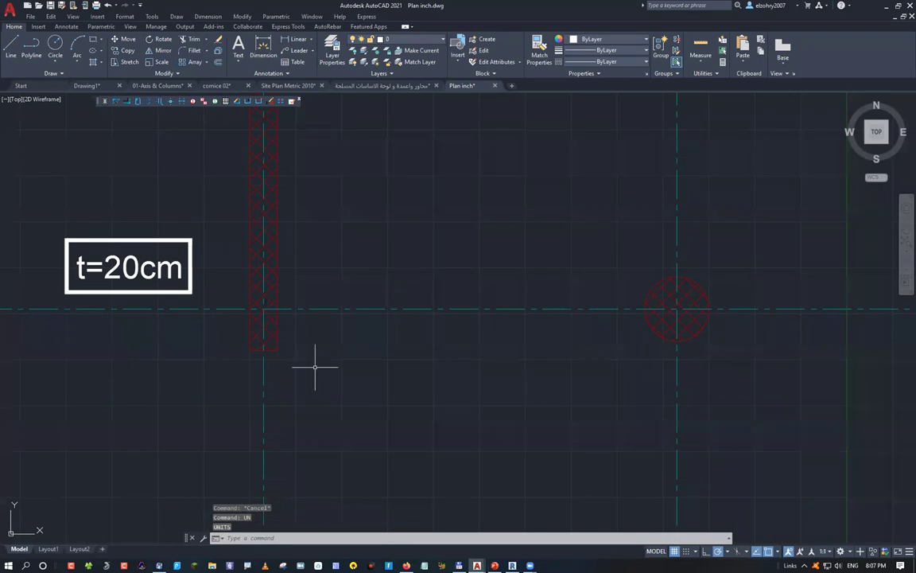
key("Escape")
mouse_move(263, 277)
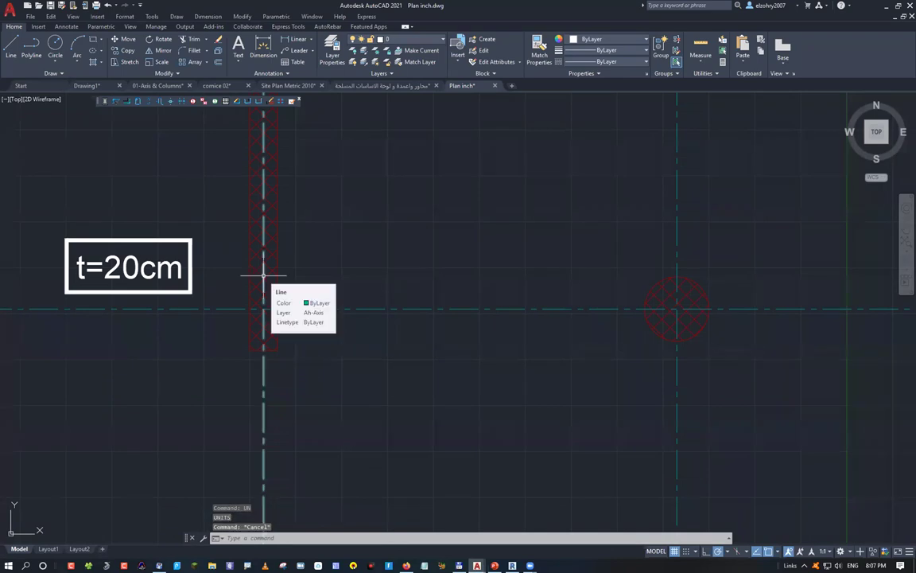
scroll(312, 340, "down", 10)
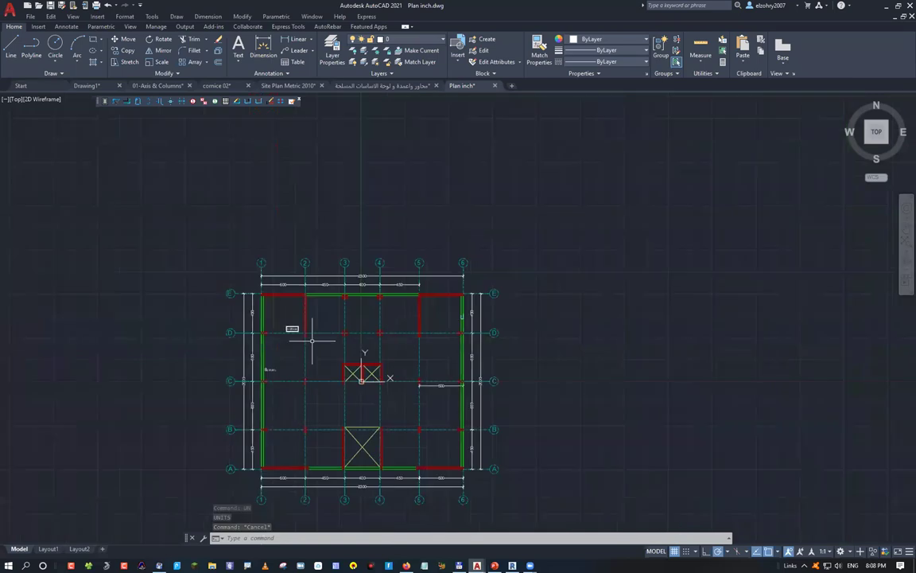
middle_click_drag(311, 341, 276, 311)
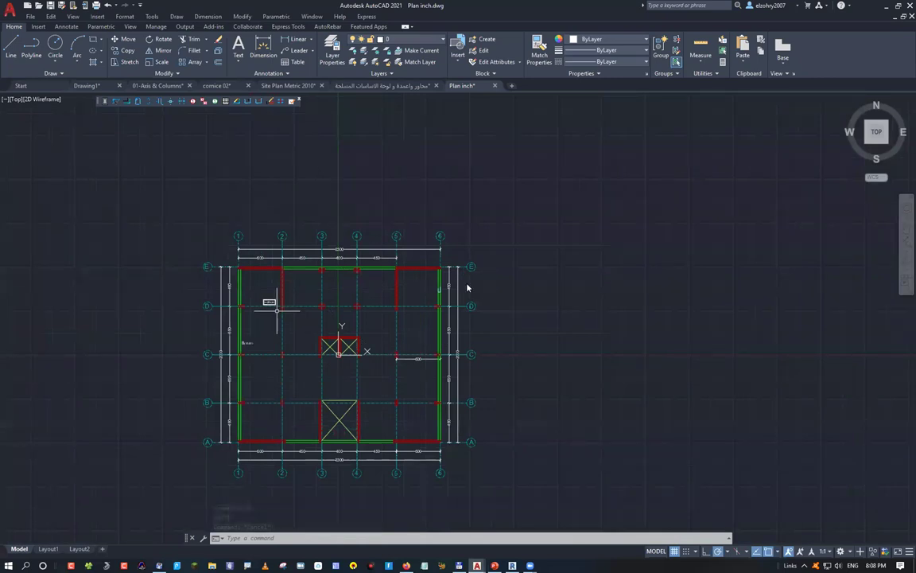
Check the Inches insertion scale in Drawing Units, then switch to PowerPoint and back.
type("un")
key("Return")
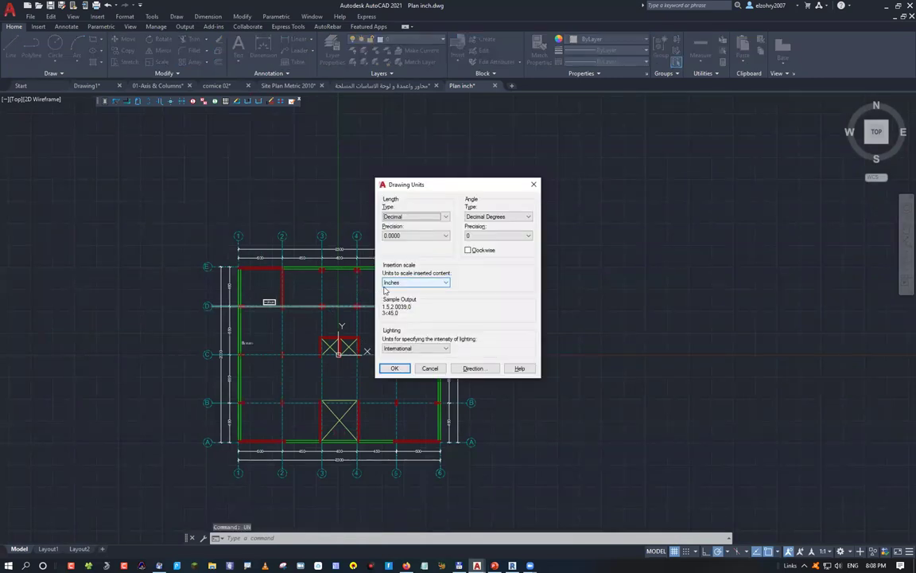
left_click(404, 283)
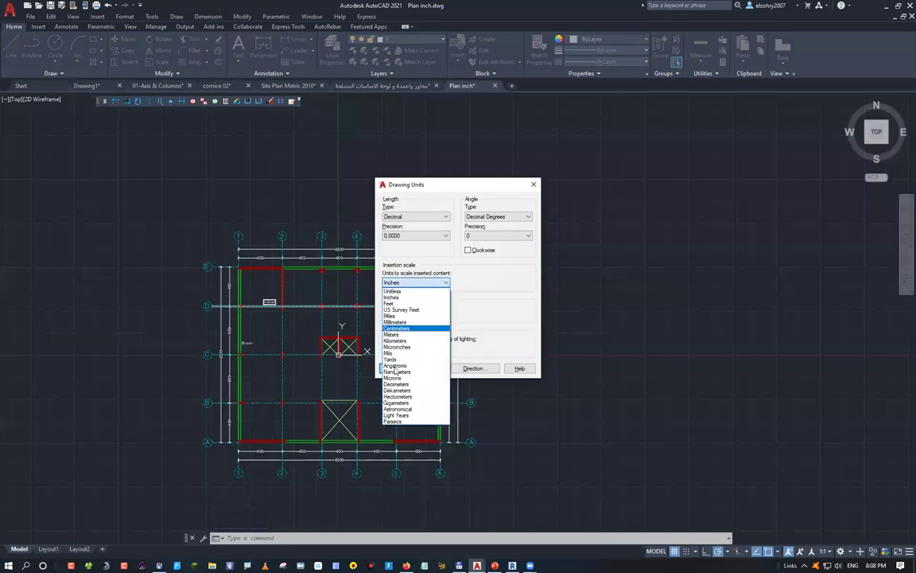
key("Escape")
key("Escape")
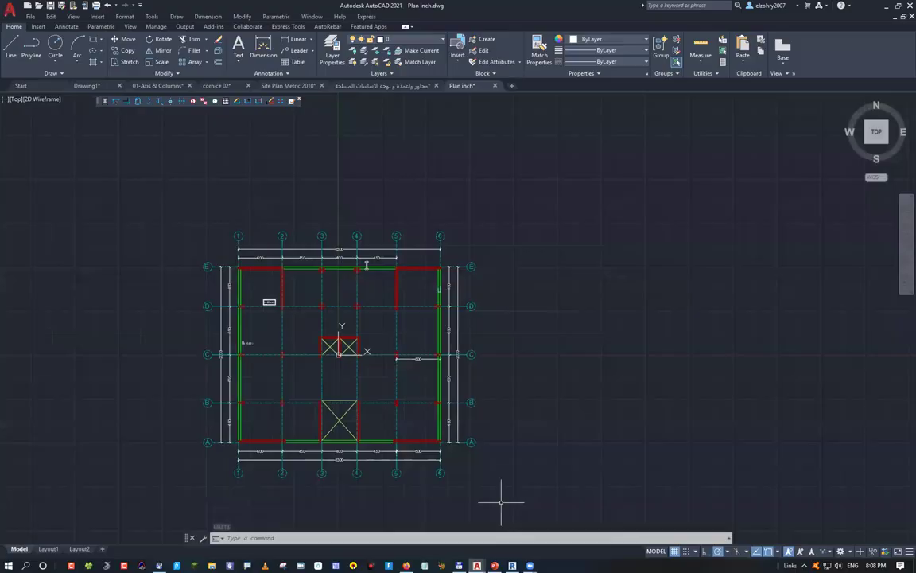
key("alt+Tab")
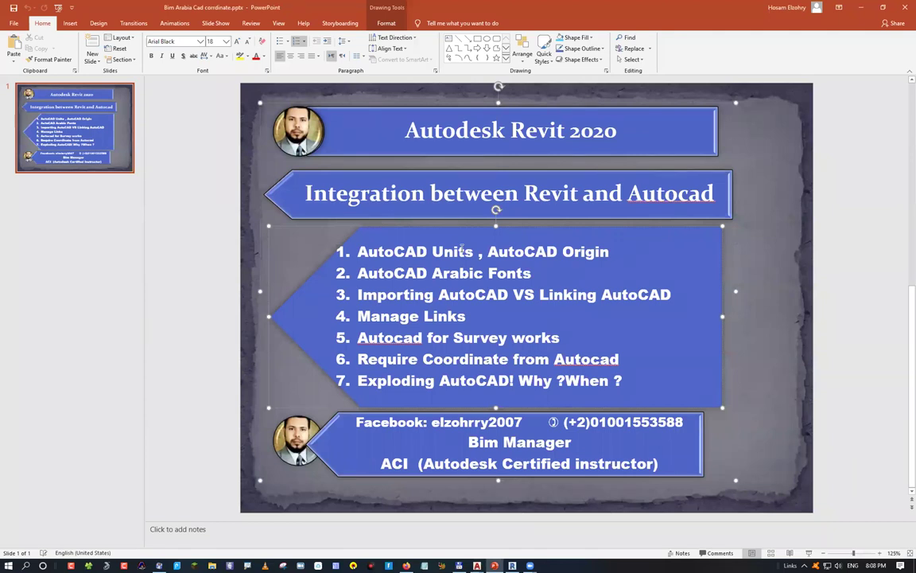
left_click(861, 8)
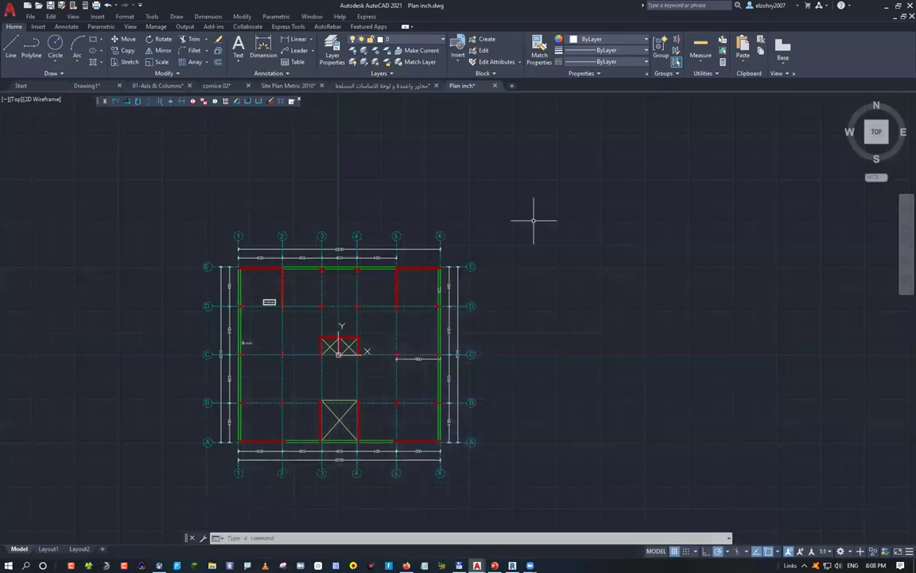
Select the door opening's diagonal line and show its properties, which end at 0,0.
scroll(288, 327, "up", 5)
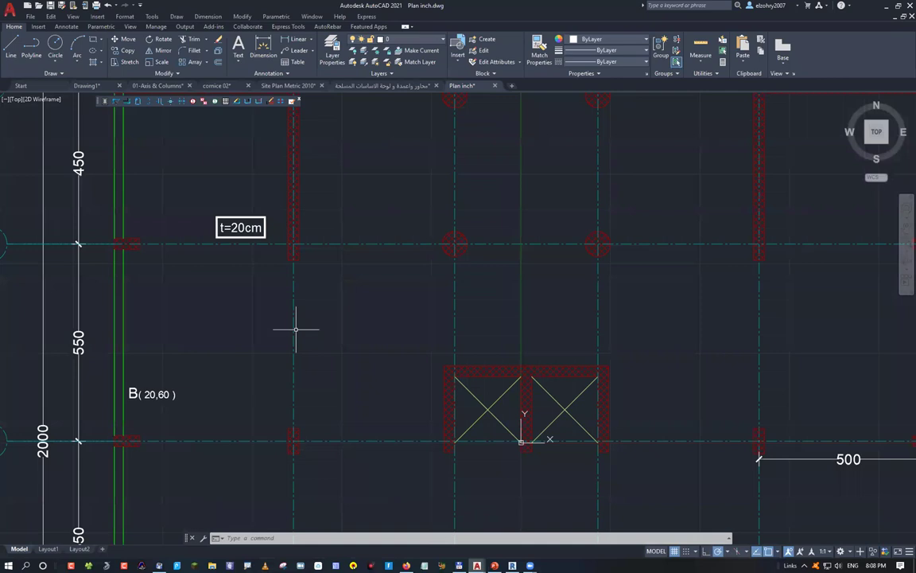
mouse_move(296, 328)
middle_mouse_down()
mouse_move(242, 226)
mouse_move(204, 212)
middle_mouse_up()
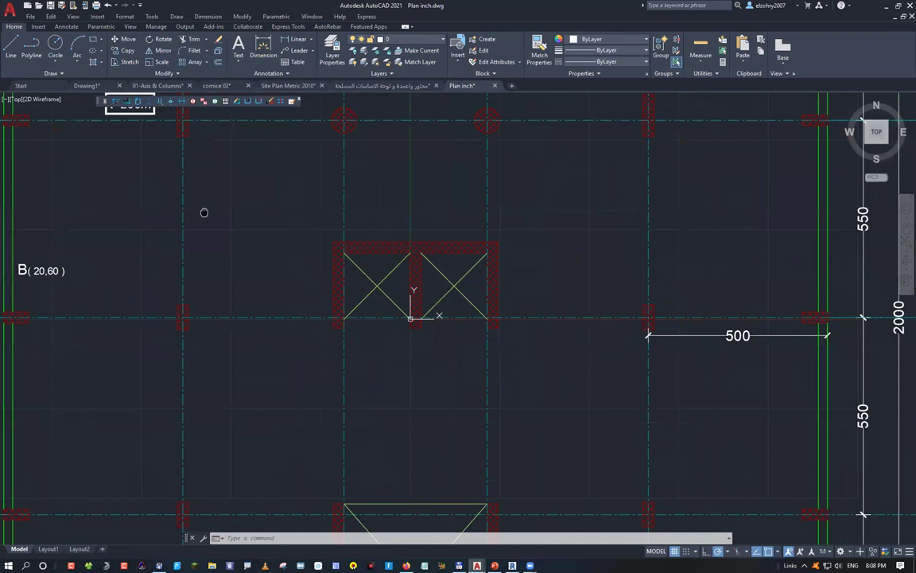
scroll(439, 360, "up", 2)
left_click(374, 276)
key("ctrl+1")
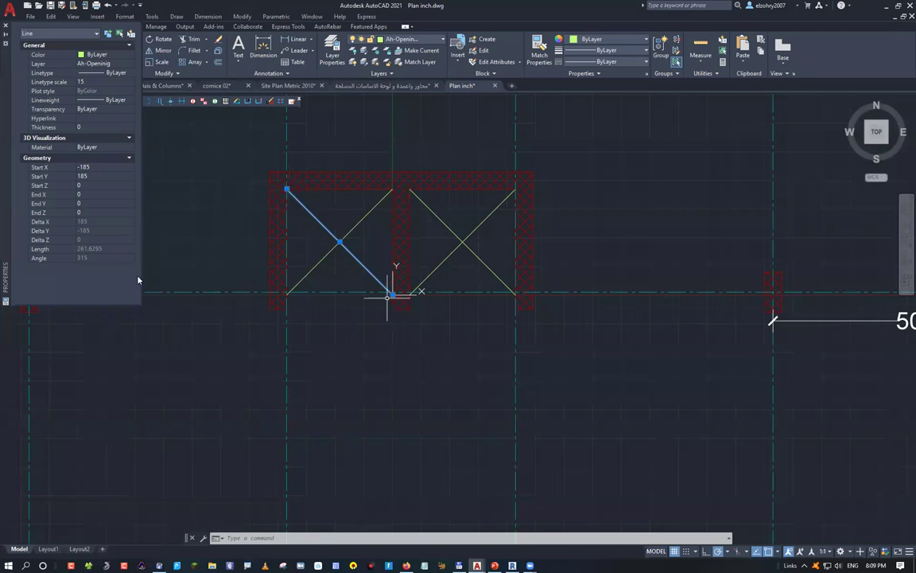
Open and close DesignCenter, then reselect the door's diagonal line.
left_click(82, 241)
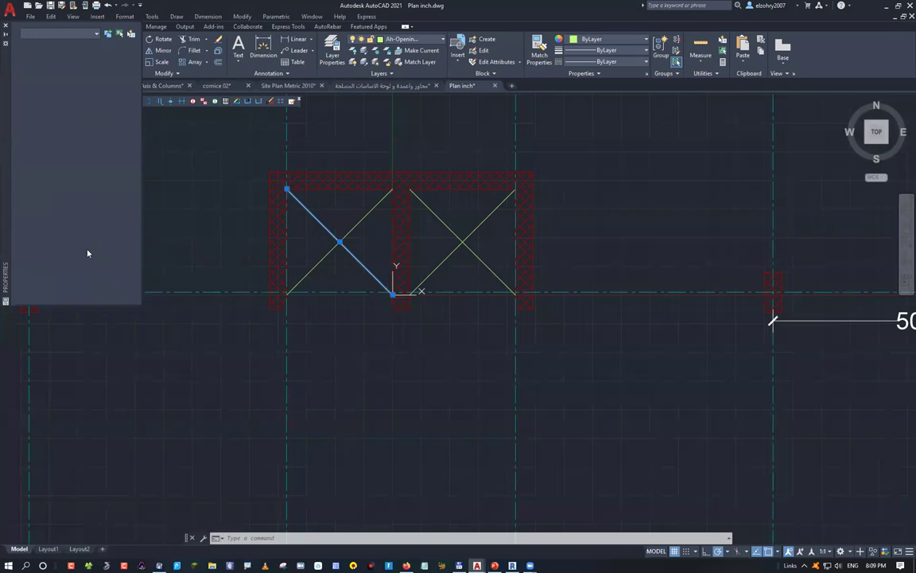
key("ctrl+2")
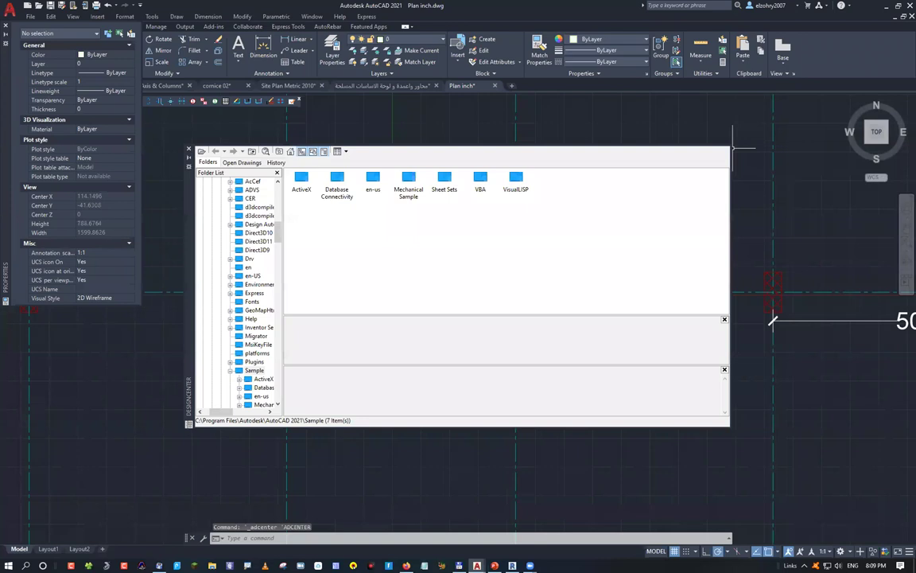
left_click(188, 149)
key("Escape")
key("Escape")
left_click(316, 218)
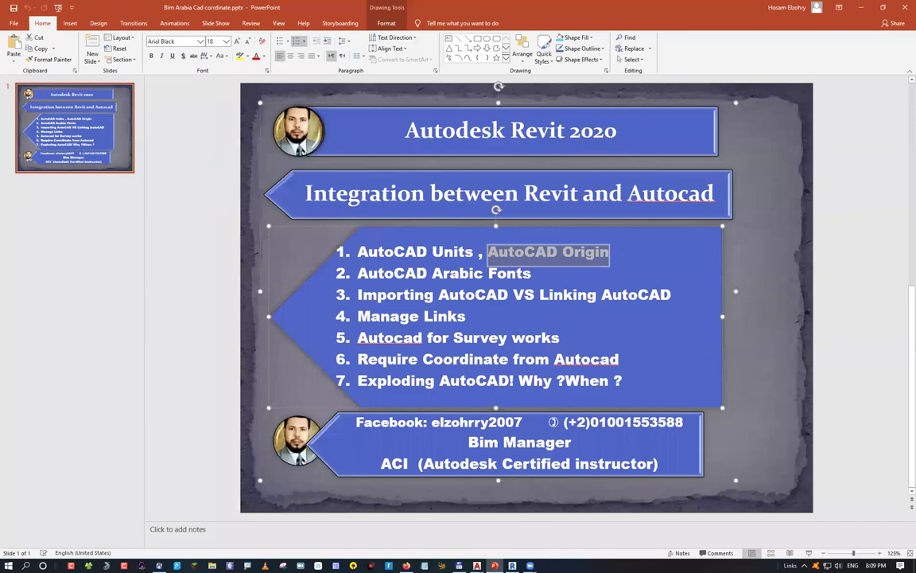
Return to AutoCAD and zoom out over the Plan inch floor plan.
key("alt+Tab")
scroll(401, 299, "down", 8)
mouse_move(400, 296)
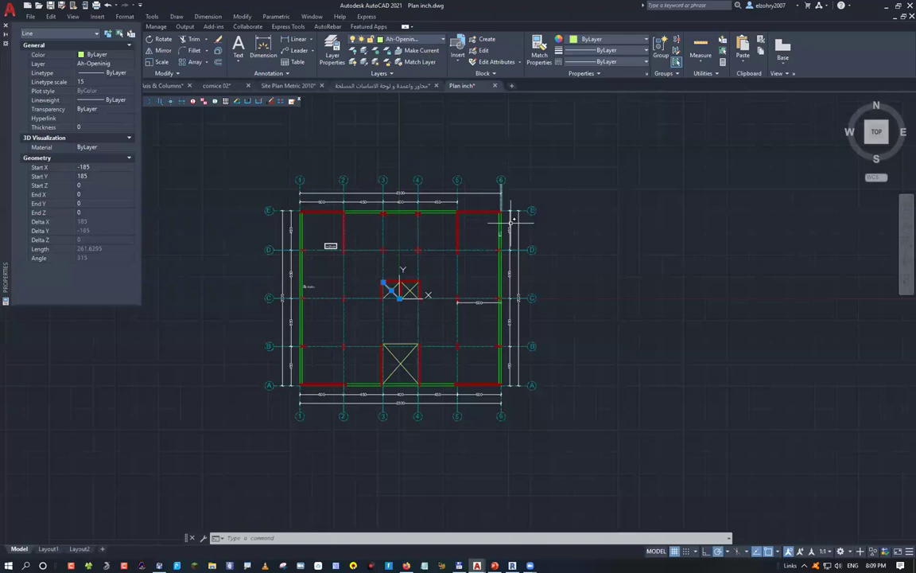
Draw a large circle centred on the house plan, with its radius far beyond it.
key("Escape")
scroll(672, 340, "down", 3)
mouse_move(671, 341)
middle_mouse_down()
mouse_move(487, 311)
mouse_move(525, 328)
middle_mouse_up()
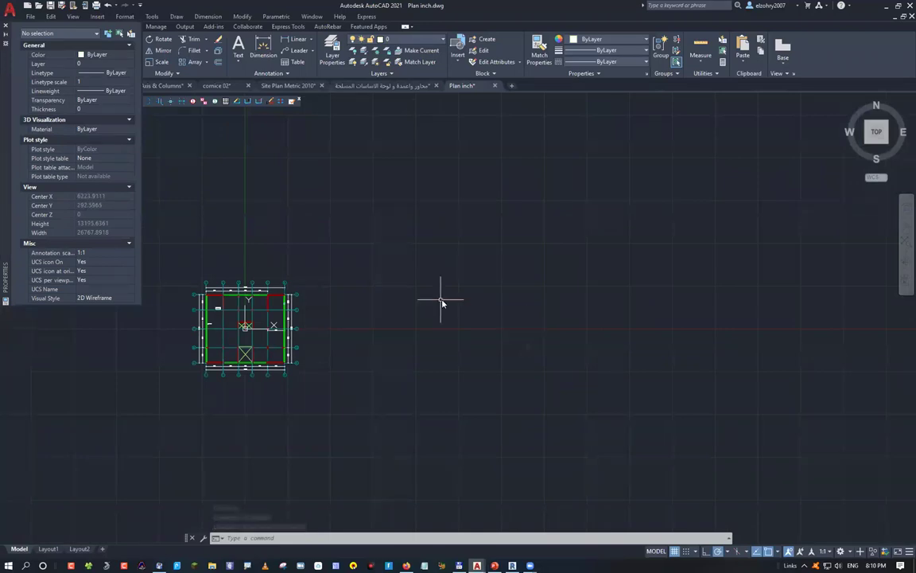
type("c")
key("Return")
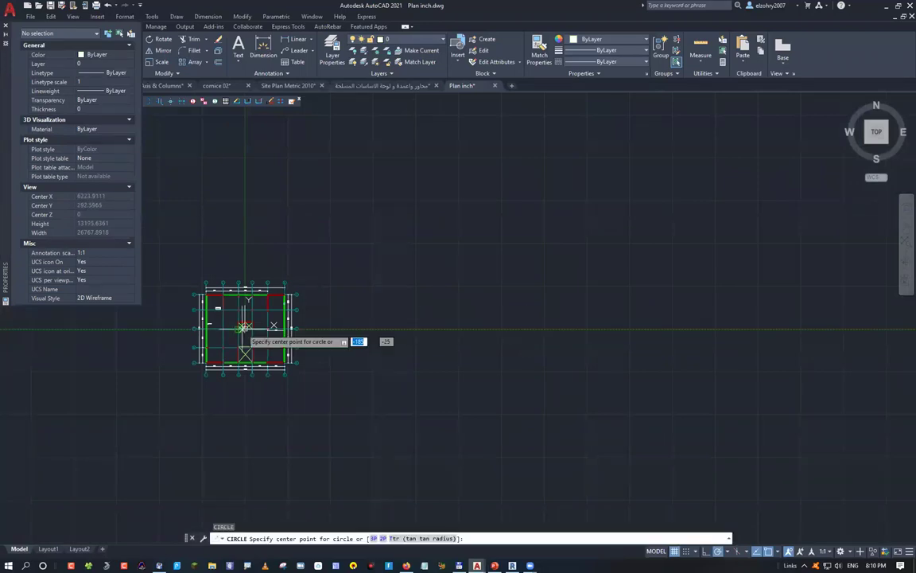
left_click(245, 327)
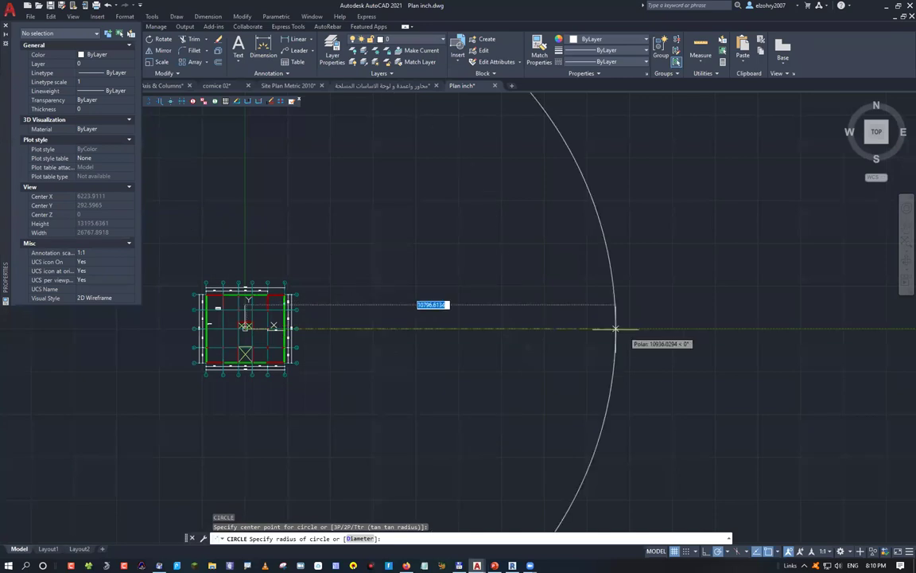
scroll(615, 328, "down", 3)
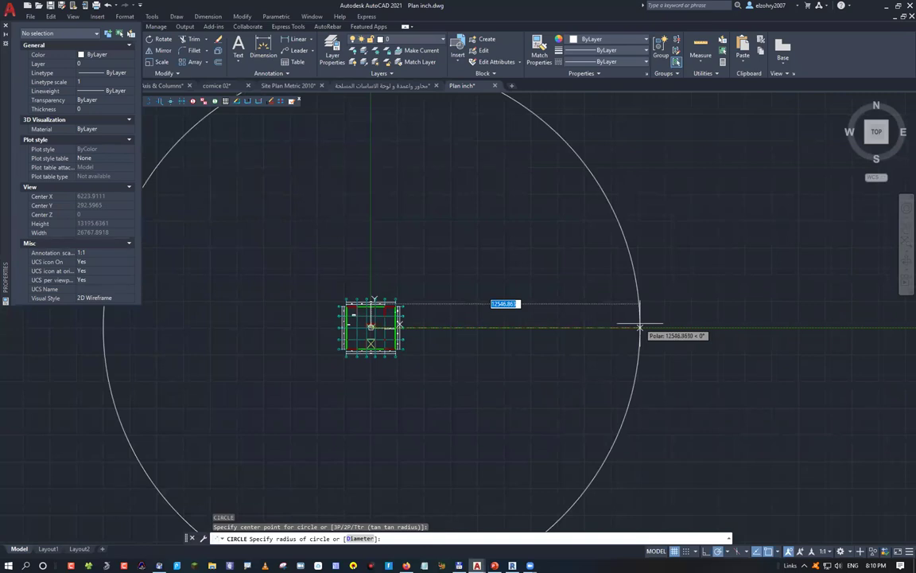
left_click(640, 327)
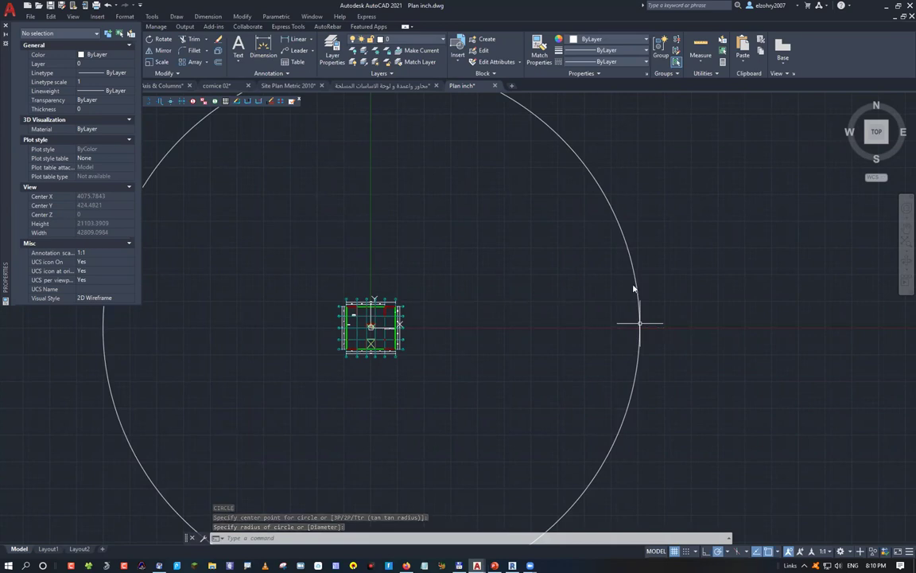
Open and close DesignCenter, make several drags in the drawing, then close the Properties palette.
key("ctrl+2")
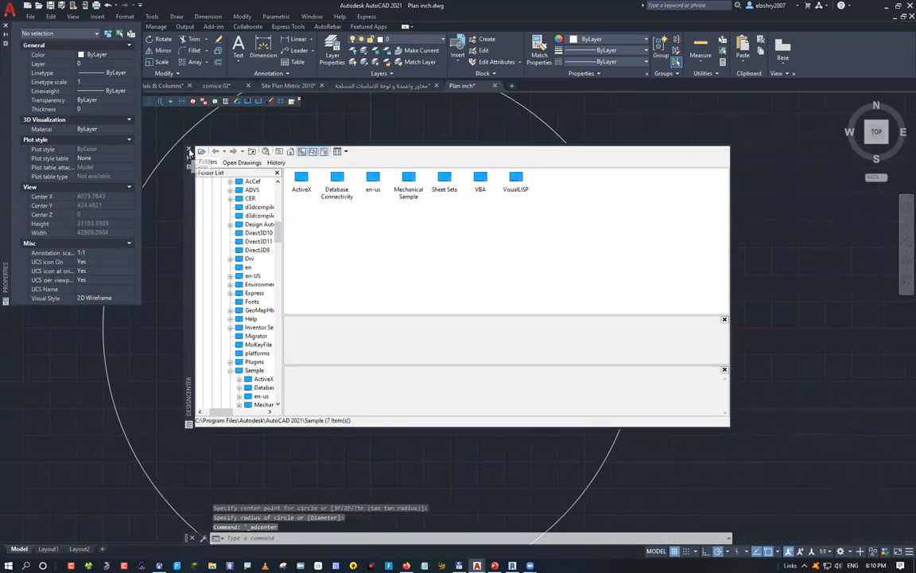
left_click(188, 150)
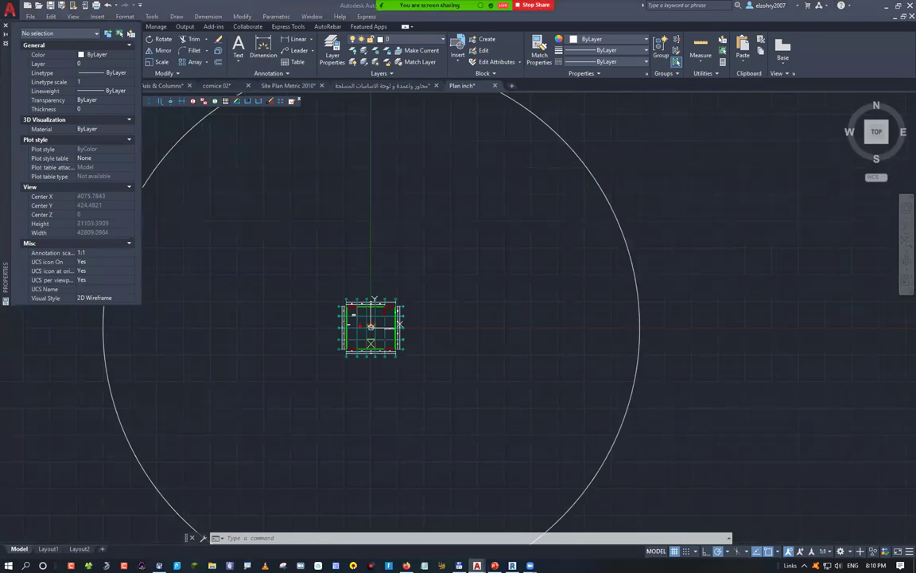
left_click_drag(102, 327, 582, 347)
mouse_move(393, 379)
left_mouse_down()
mouse_move(438, 408)
mouse_move(454, 382)
left_mouse_up()
mouse_move(494, 403)
left_mouse_down()
mouse_move(496, 378)
mouse_move(531, 408)
mouse_move(549, 405)
left_mouse_up()
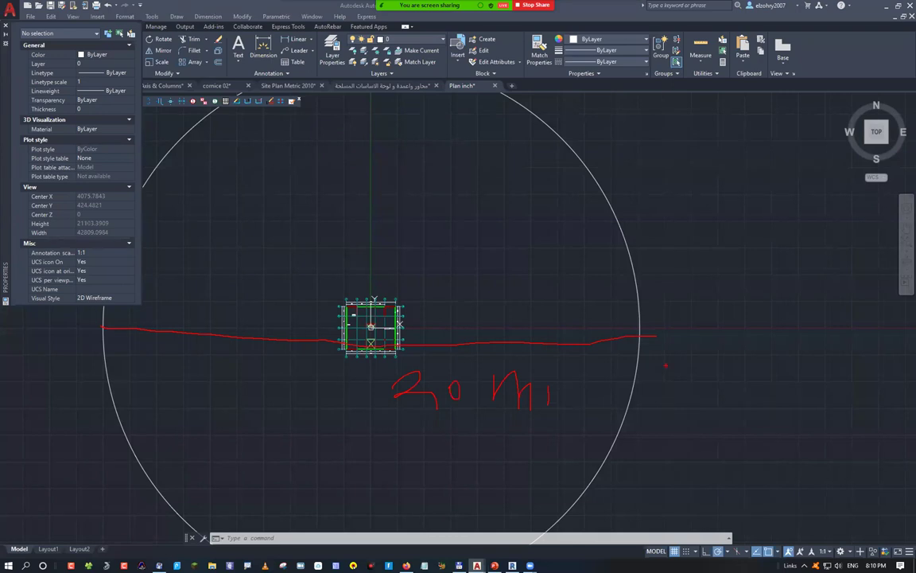
left_click_drag(653, 320, 657, 373)
left_click_drag(660, 321, 670, 381)
left_click_drag(673, 318, 678, 396)
left_click_drag(683, 328, 698, 412)
left_click(4, 27)
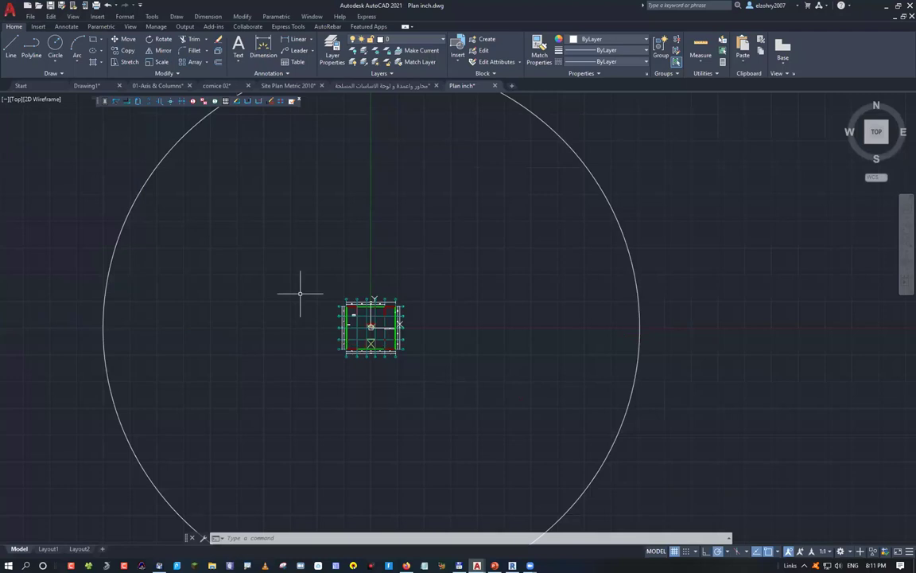
In the Arabic-named foundations drawing, read a point's coordinates with ID: X 233.1024, Y -201.3664.
left_click(389, 85)
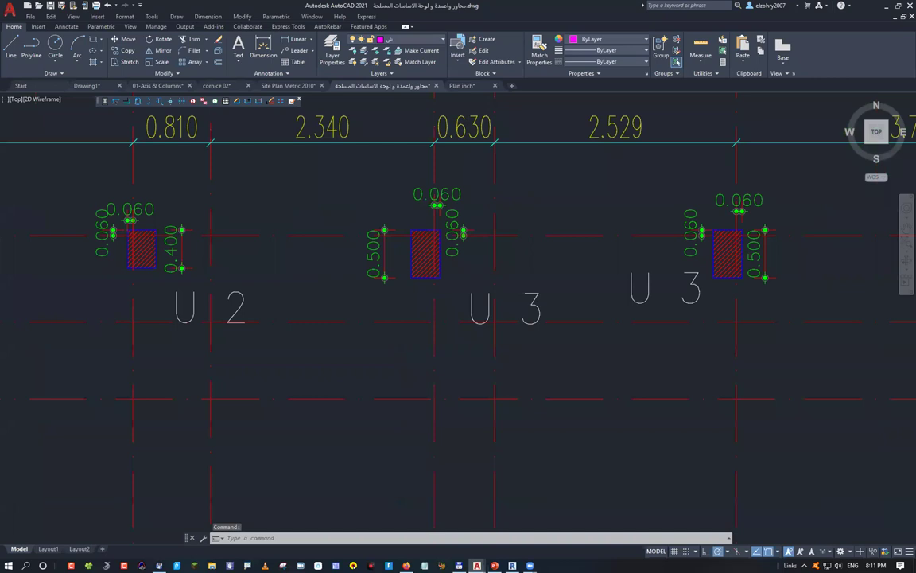
scroll(483, 328, "down", 10)
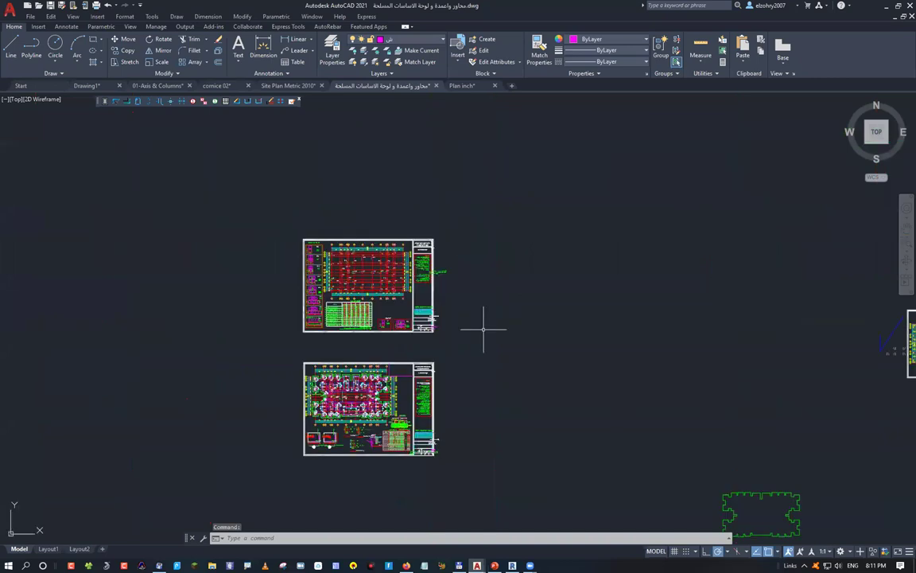
scroll(404, 326, "down", 5)
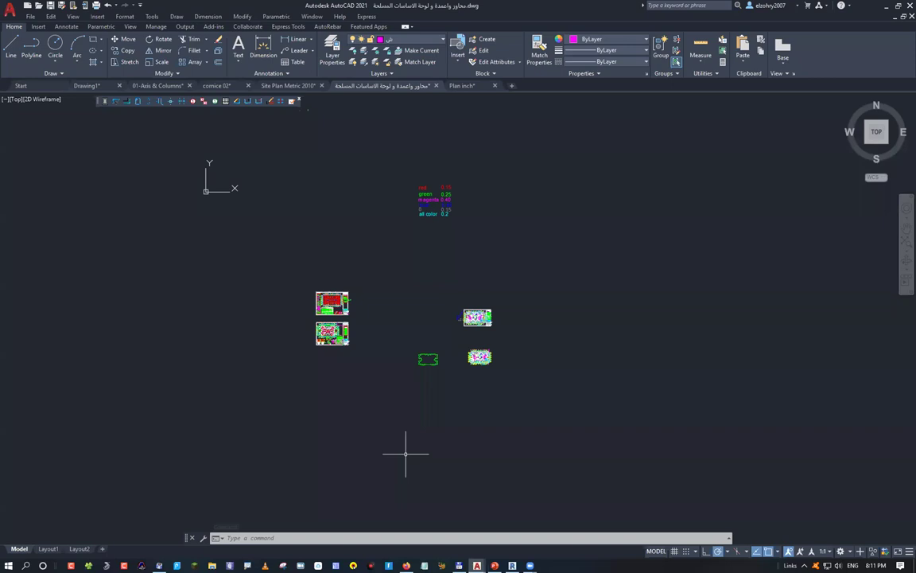
scroll(342, 305, "up", 8)
type("id")
key("Return")
left_click(284, 274)
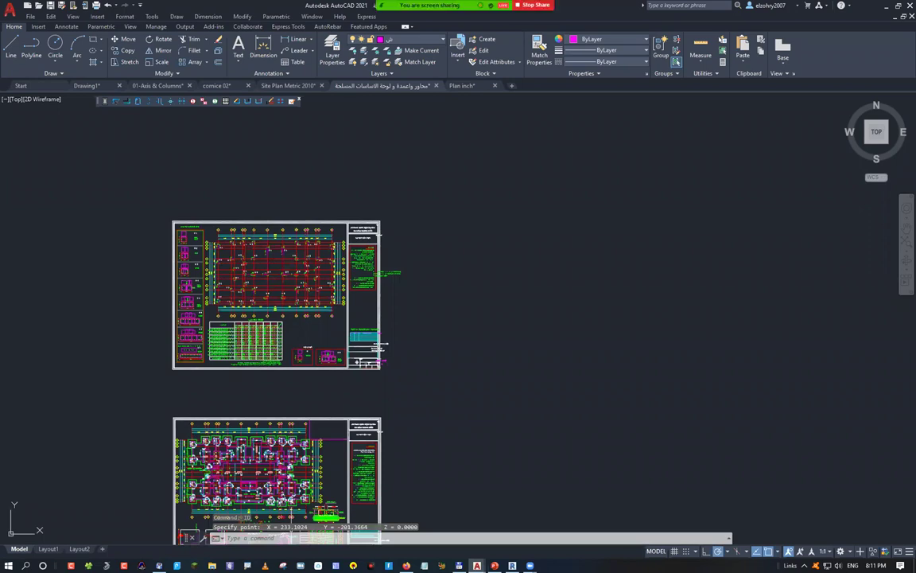
Make several drags in the drawing, then start a DIST measurement and cancel it.
left_click_drag(459, 358, 506, 406)
left_click_drag(502, 362, 525, 402)
left_click_drag(549, 364, 574, 415)
left_click_drag(634, 409, 617, 442)
left_click_drag(675, 394, 704, 393)
mouse_move(727, 374)
left_mouse_down()
mouse_move(747, 417)
mouse_move(762, 393)
left_mouse_up()
left_click_drag(806, 373, 806, 418)
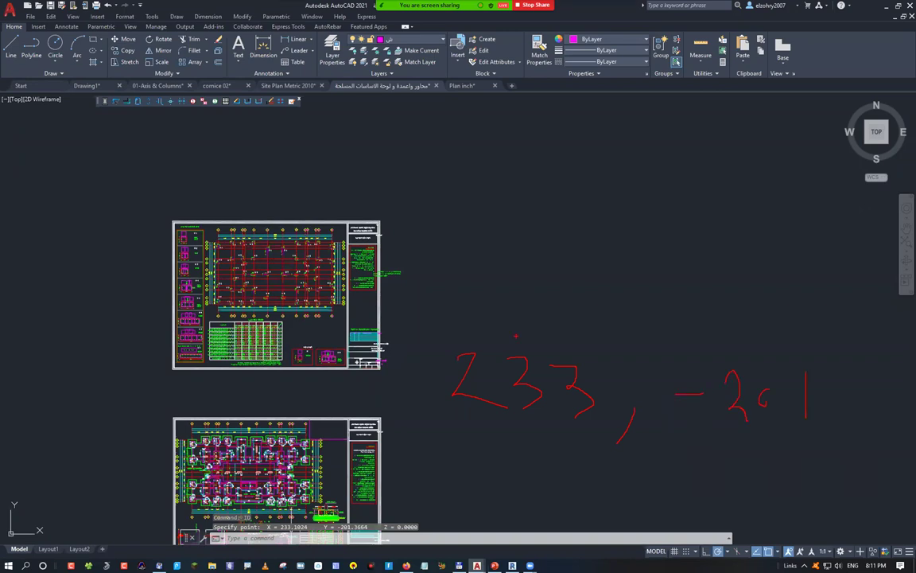
type("dist")
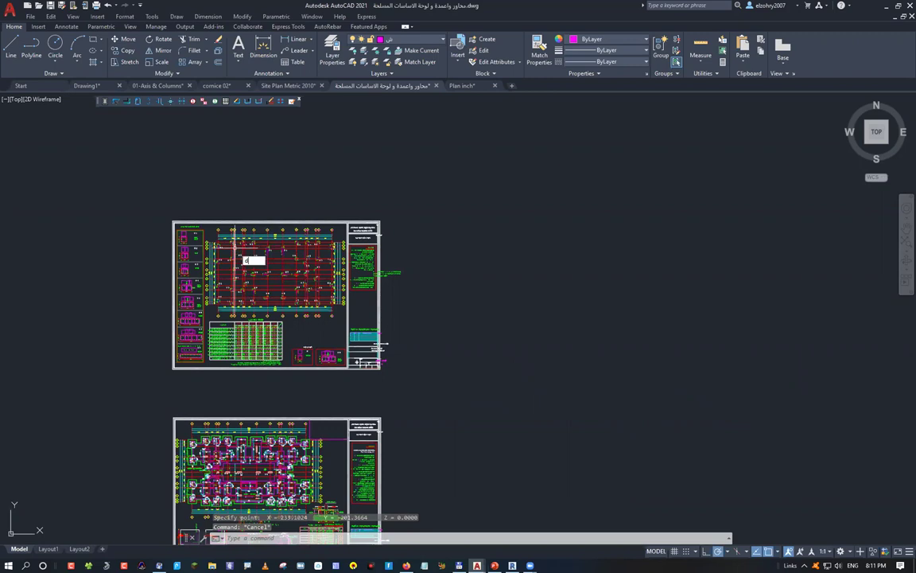
key("Return")
left_click(177, 206)
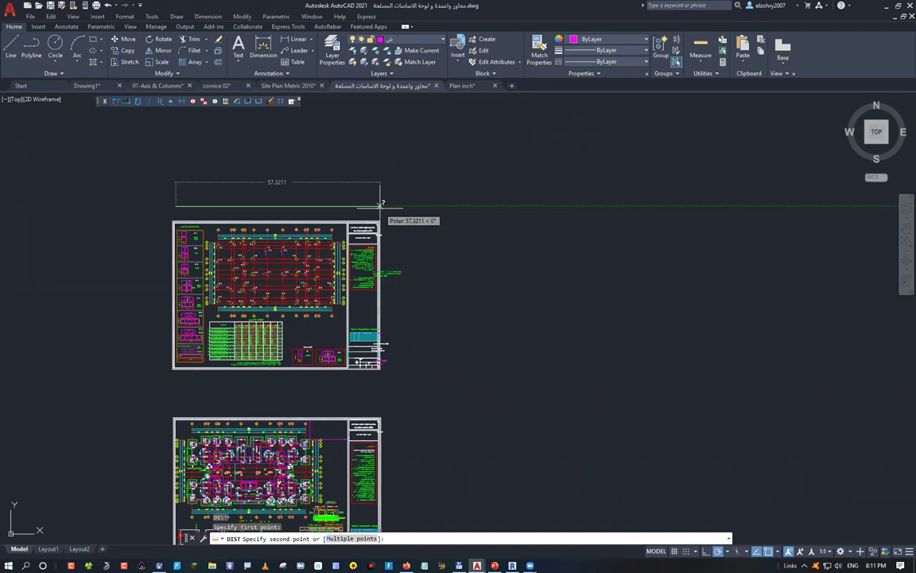
key("Escape")
Window-select the upper, lower and right-hand sheets, clear the selection, and bring up Select File.
scroll(459, 321, "down", 6)
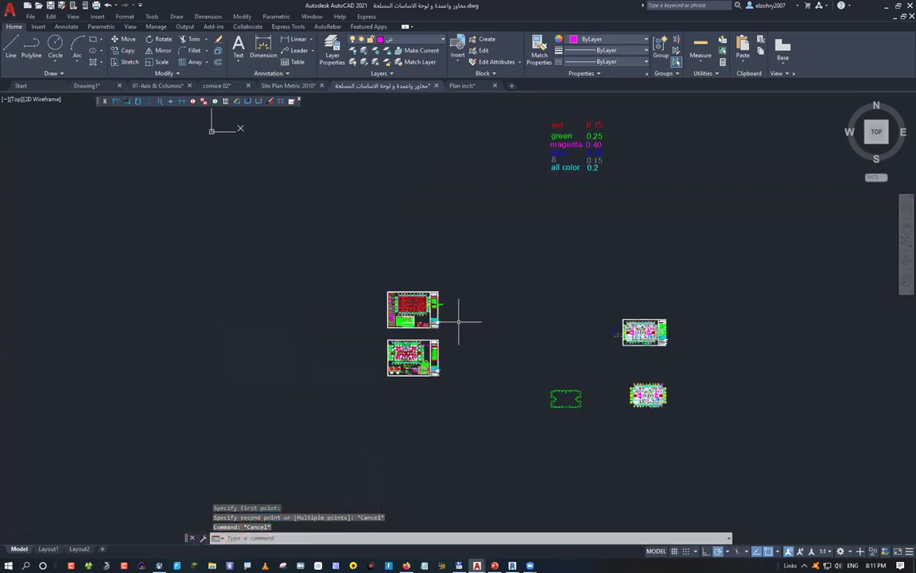
middle_click_drag(458, 321, 360, 335)
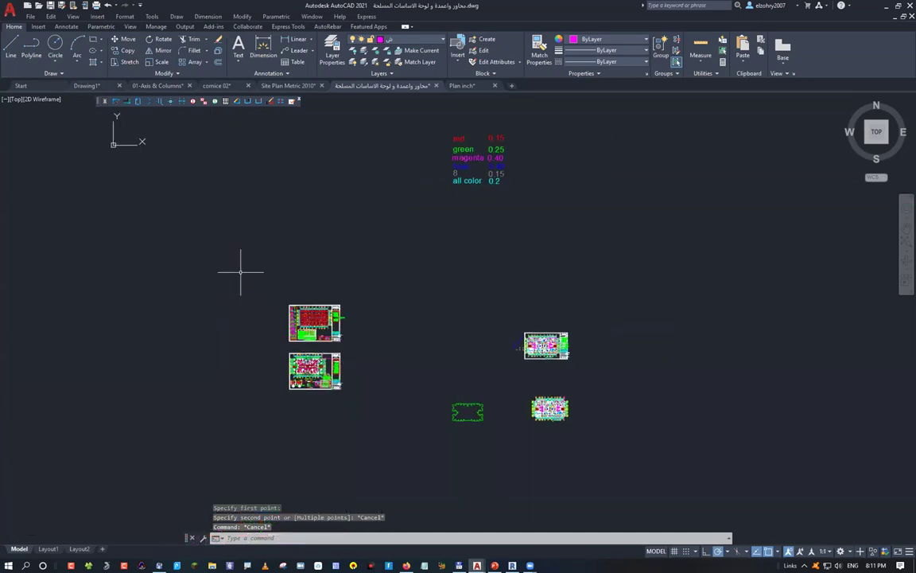
scroll(320, 333, "up", 4)
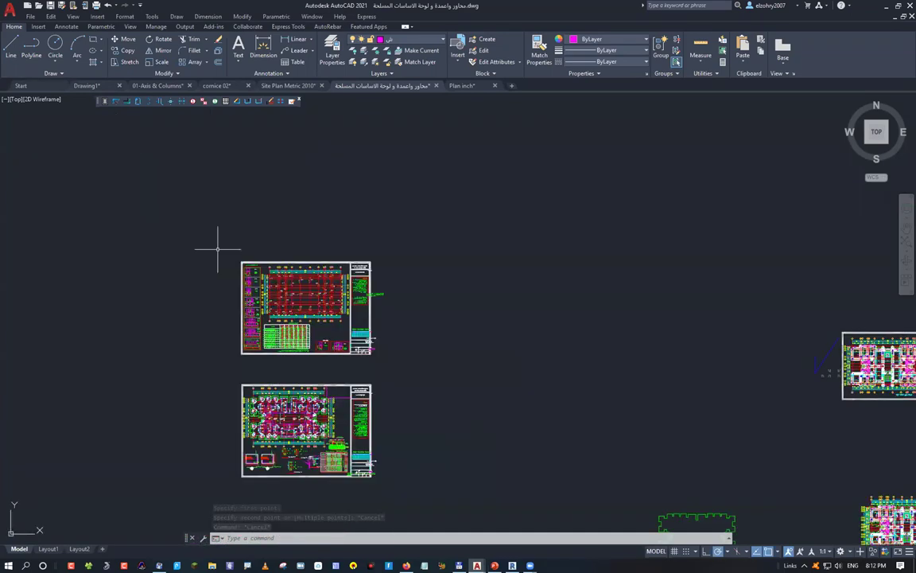
left_click_drag(217, 248, 419, 368)
left_click(423, 363)
left_click(230, 360)
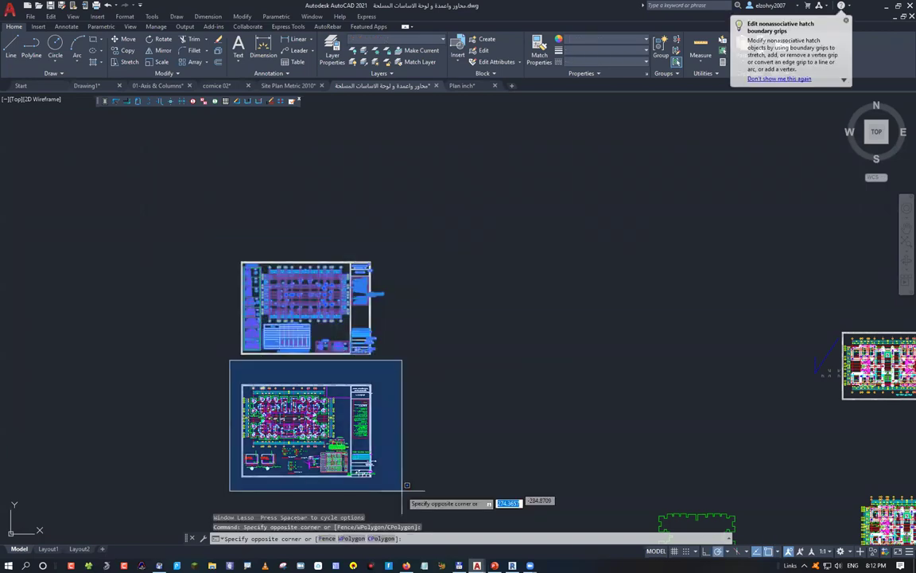
left_click(406, 485)
scroll(691, 432, "down", 3)
middle_click_drag(691, 432, 497, 414)
left_click(509, 354)
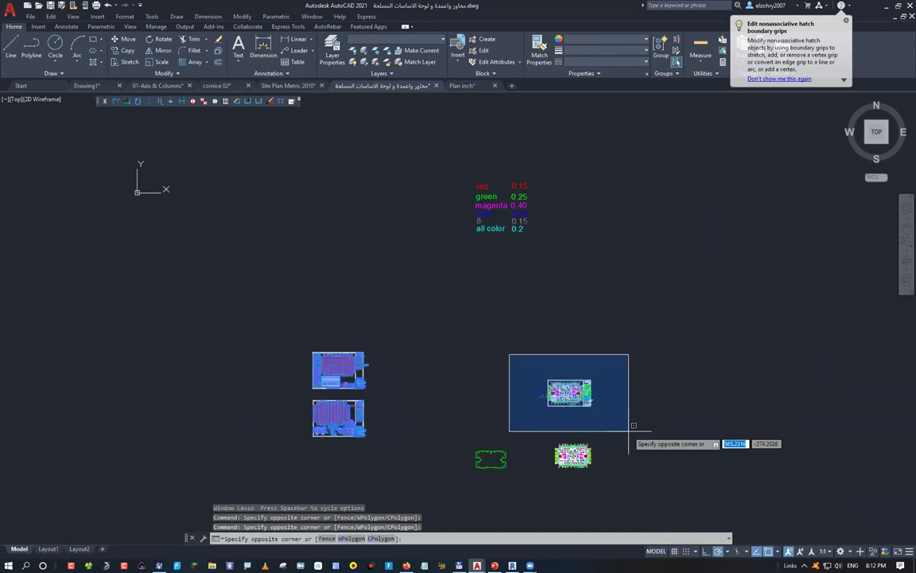
key("Escape")
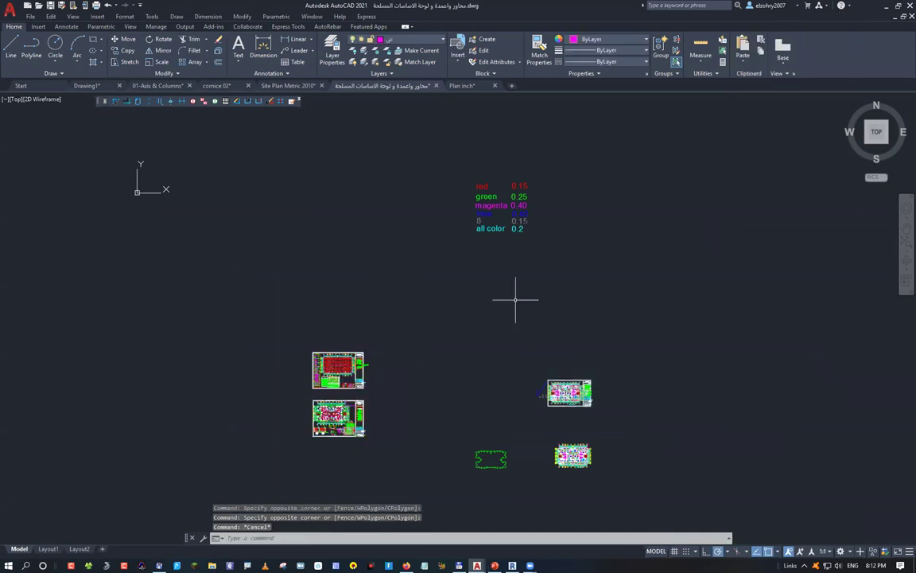
key("ctrl+o")
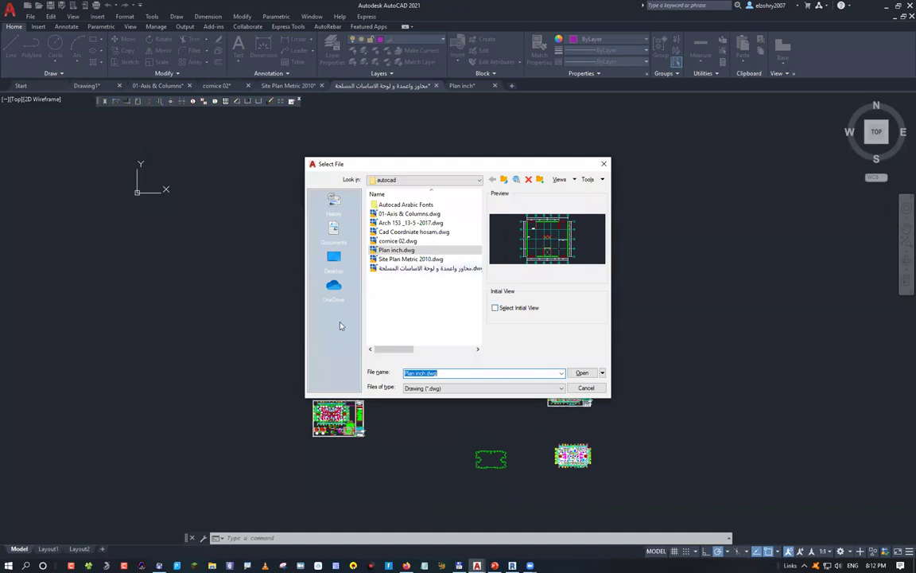
Open Cad Coordniate hosam.dwg and zoom to fit the contoured site with its N/E labels.
key("Up")
key("Up")
key("Return")
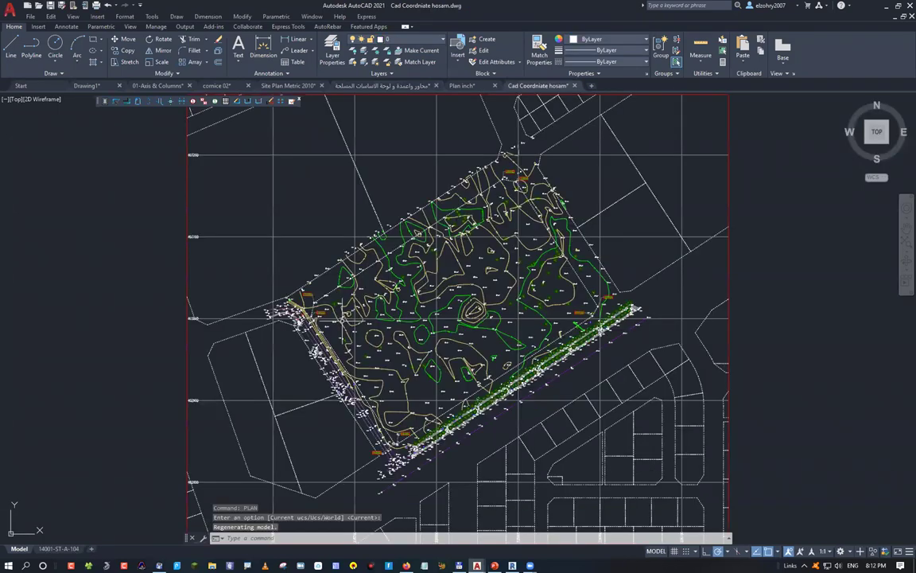
mouse_move(557, 328)
middle_mouse_down()
mouse_move(402, 328)
mouse_move(458, 353)
middle_mouse_up()
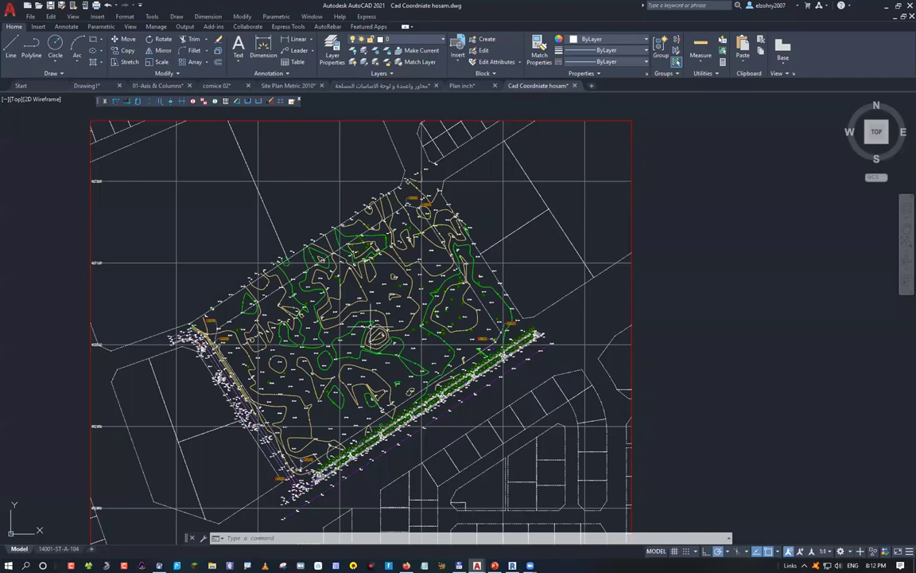
scroll(371, 326, "up", 7)
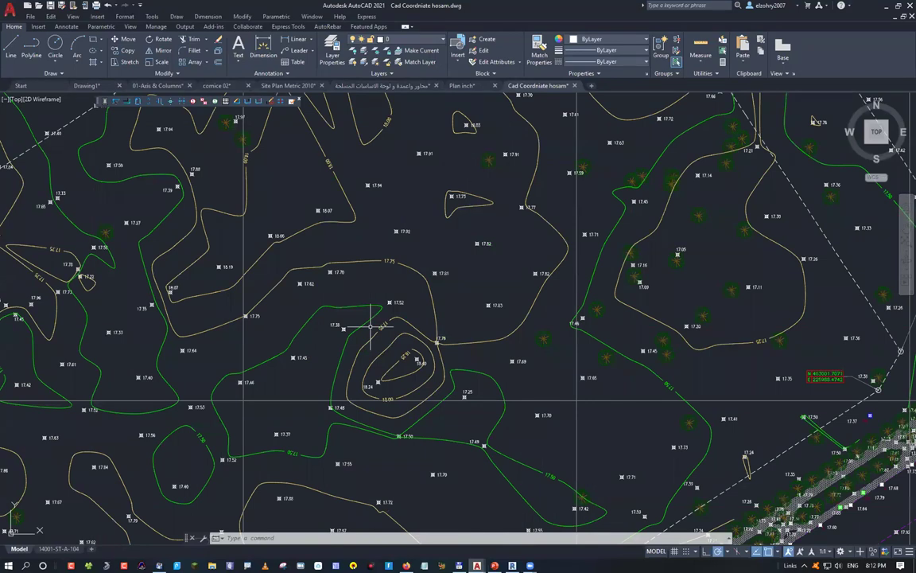
scroll(336, 312, "up", 2)
scroll(335, 313, "up", 2)
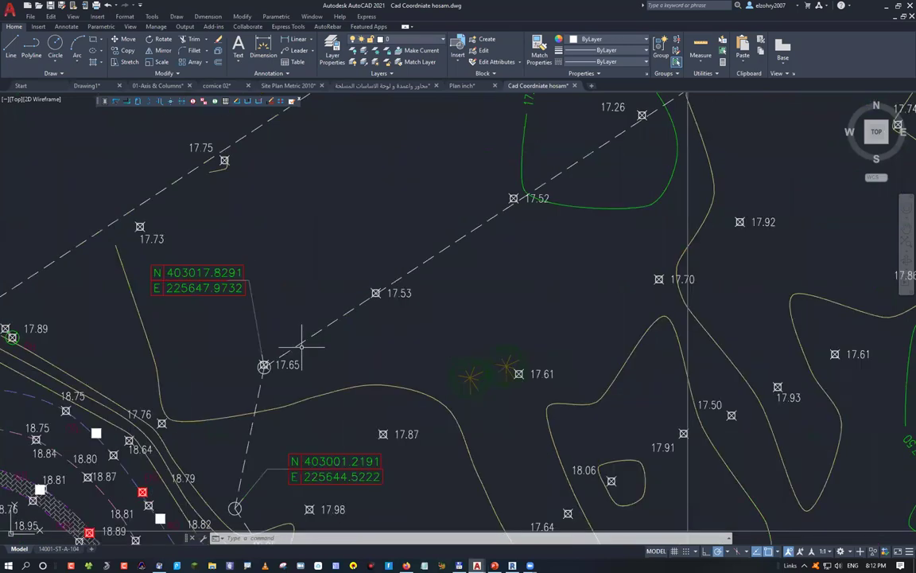
scroll(302, 346, "up", 2)
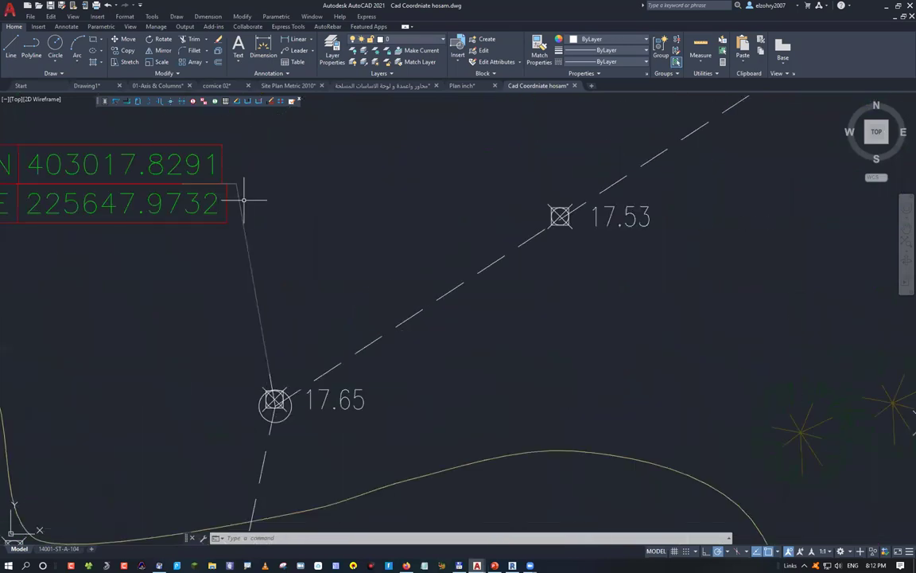
middle_click_drag(134, 211, 257, 251)
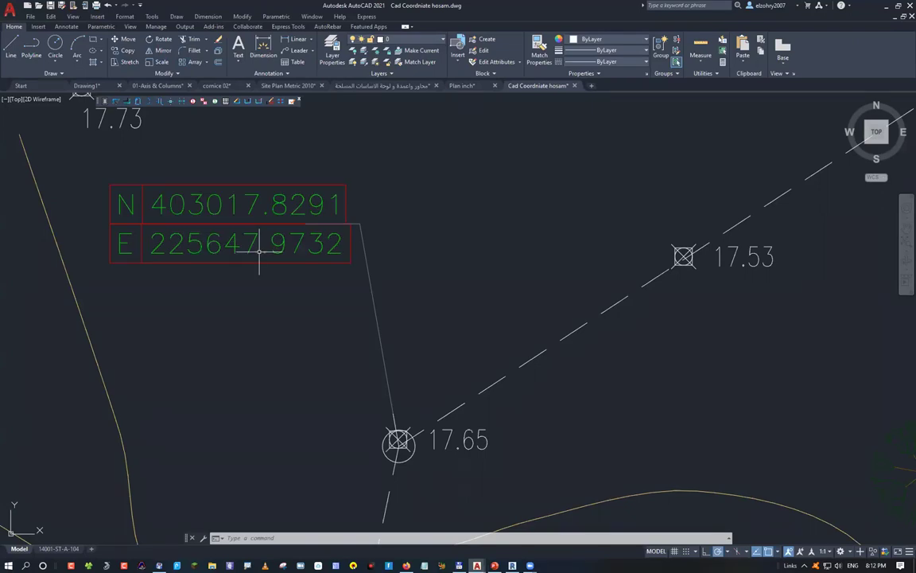
scroll(286, 279, "down", 8)
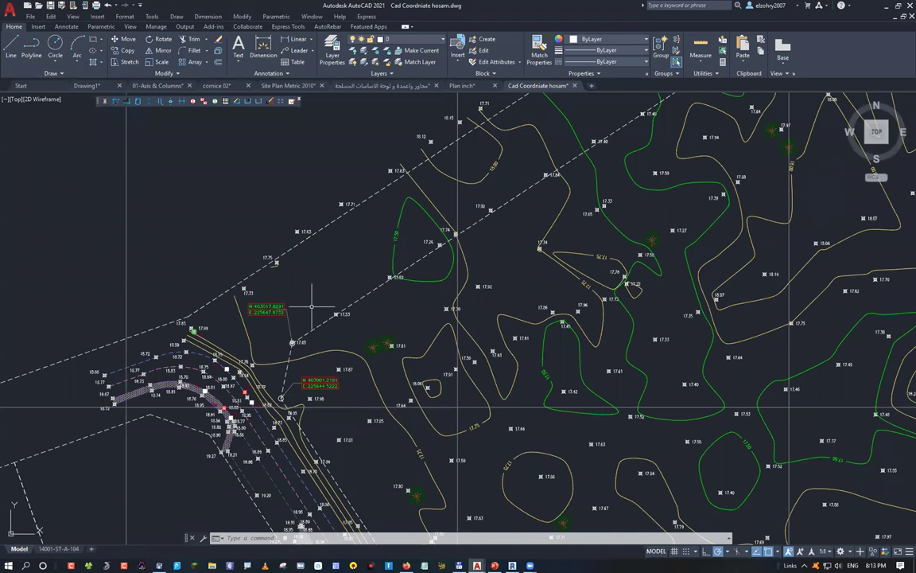
scroll(311, 306, "down", 5)
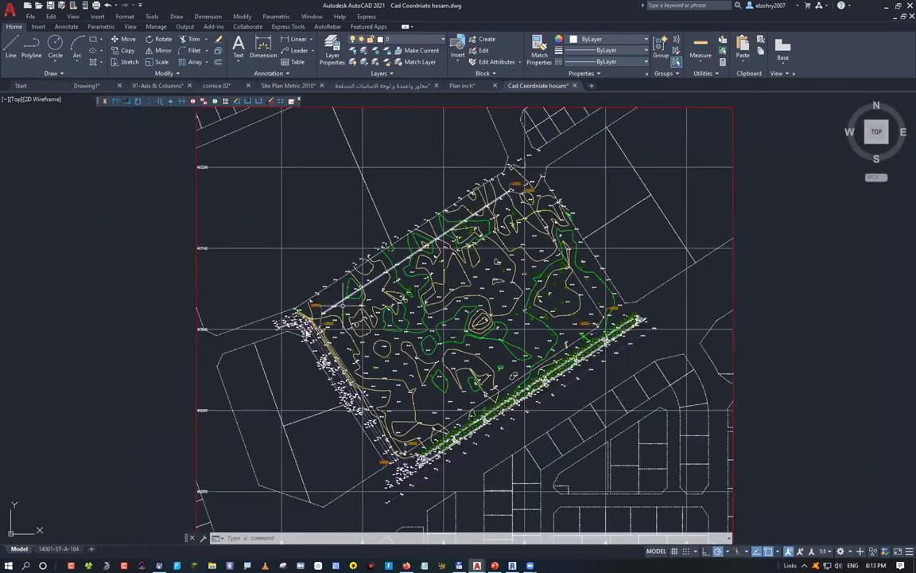
scroll(275, 318, "down", 2)
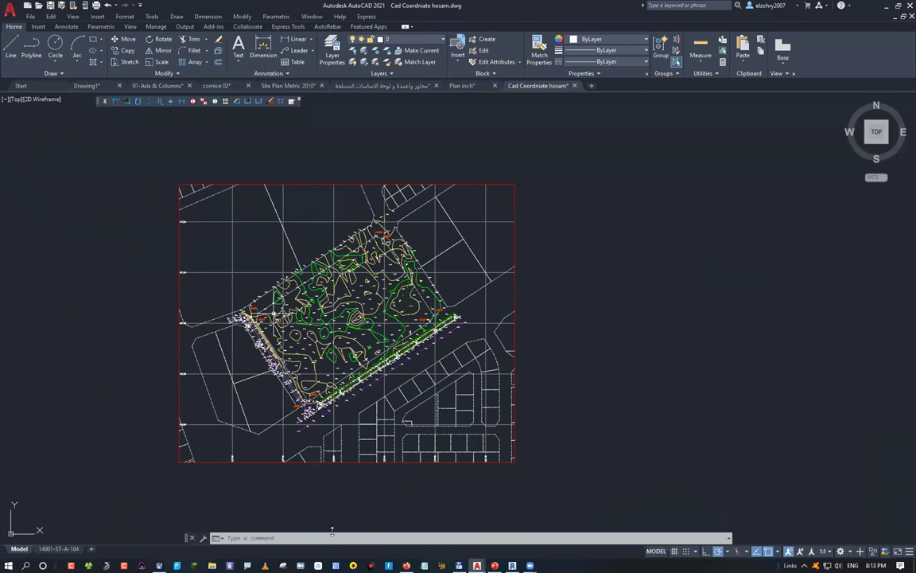
Read a picked point's X, Y and Z coordinates with the ID command.
type("id")
key("Return")
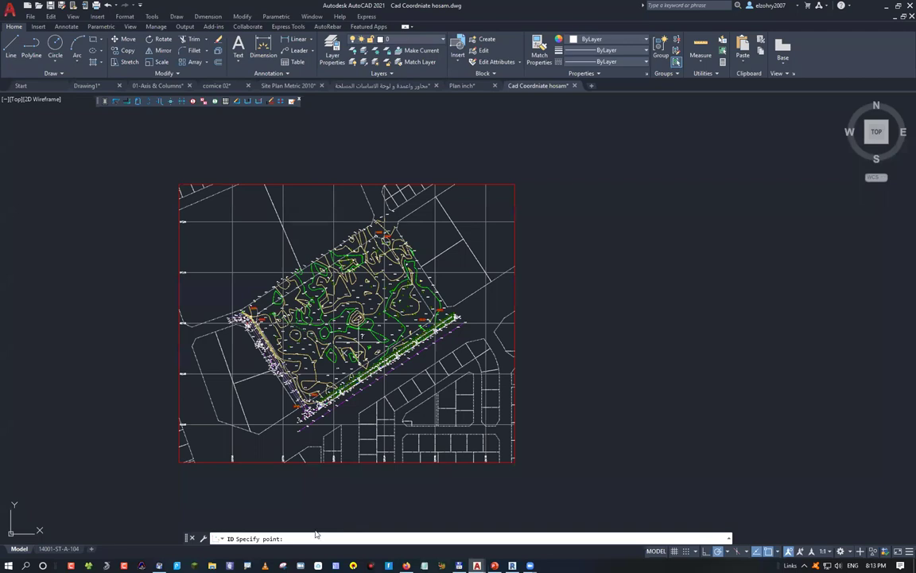
left_click(323, 308)
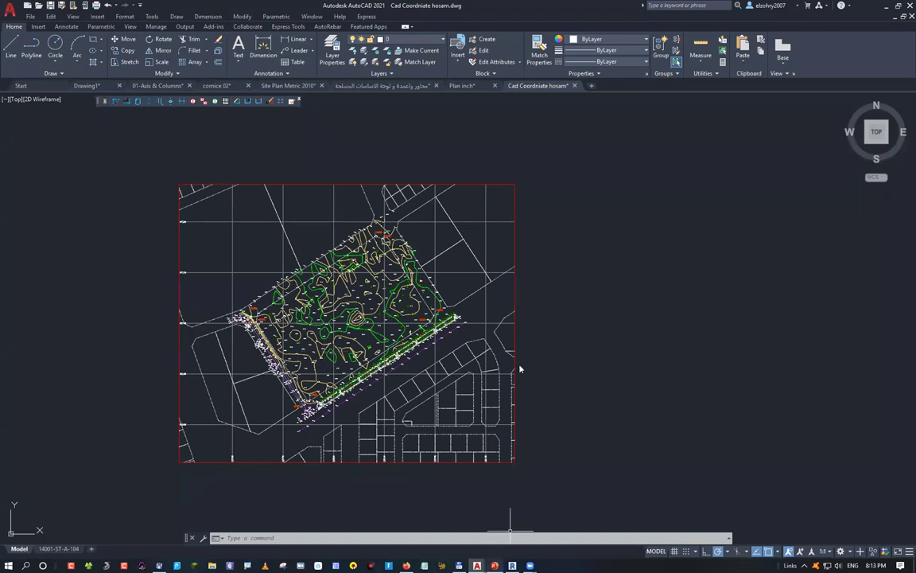
Glance at the PowerPoint slide, return to AutoCAD, and start a selection window around the site.
key("alt+Tab")
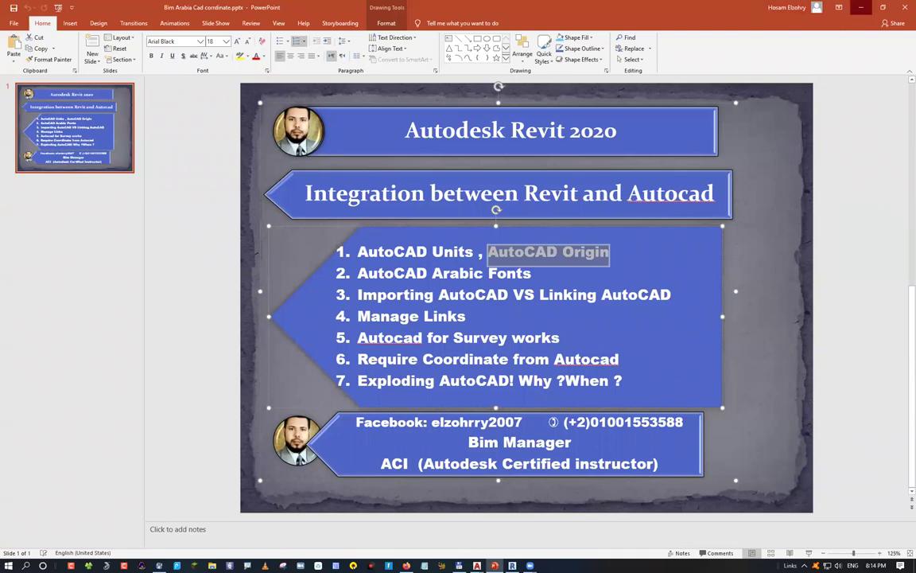
left_click(861, 7)
left_click(274, 233)
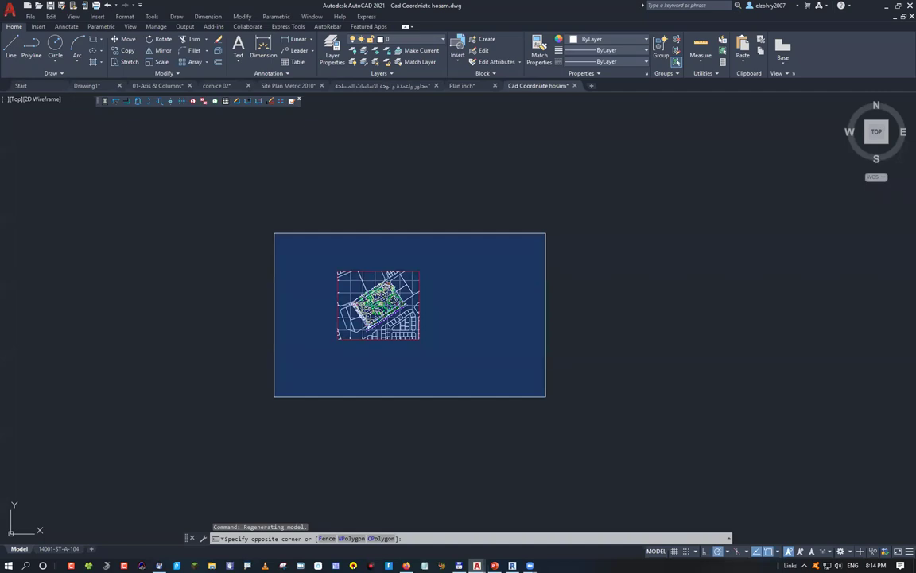
Move all 40280 site objects from a picked base point to the origin #0,0.
left_click(545, 396)
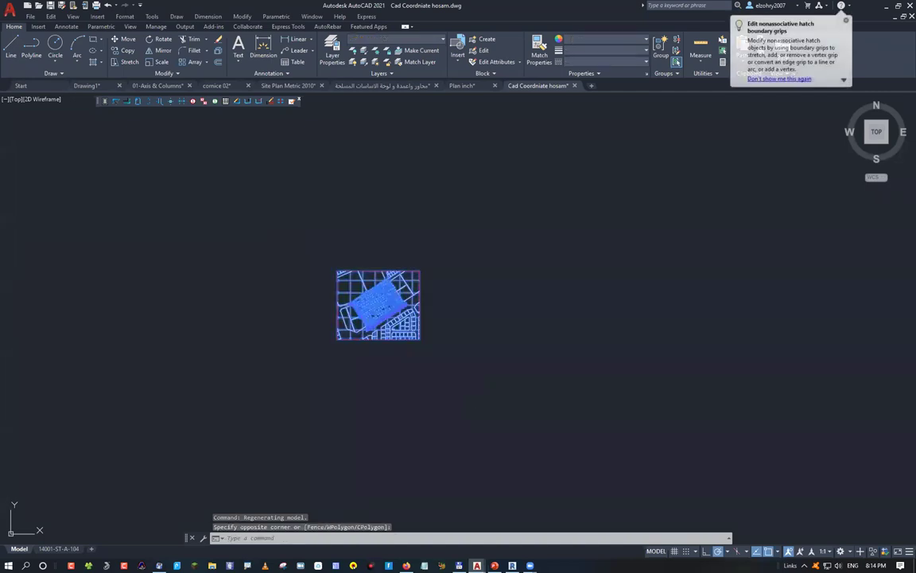
type("m")
key("Return")
left_click(371, 323)
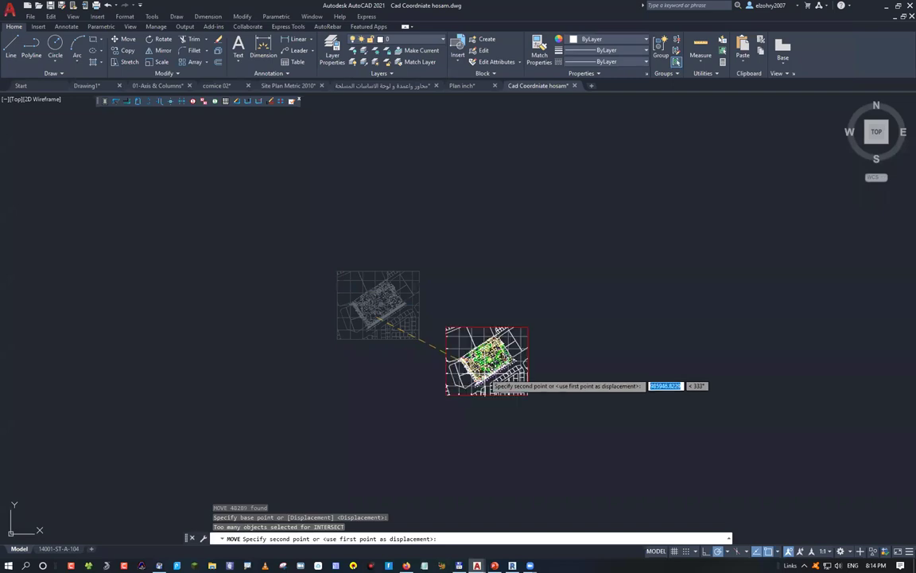
type("#0,0")
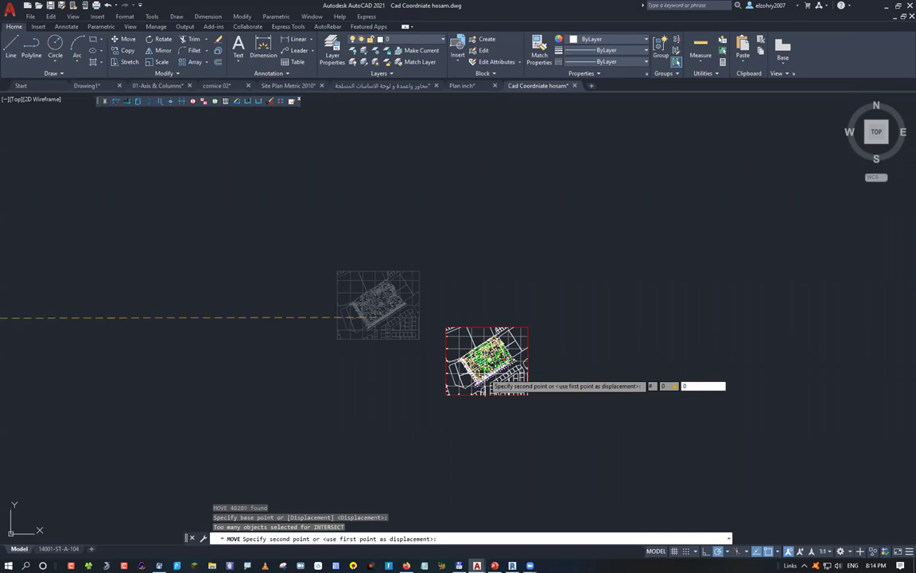
key("Return")
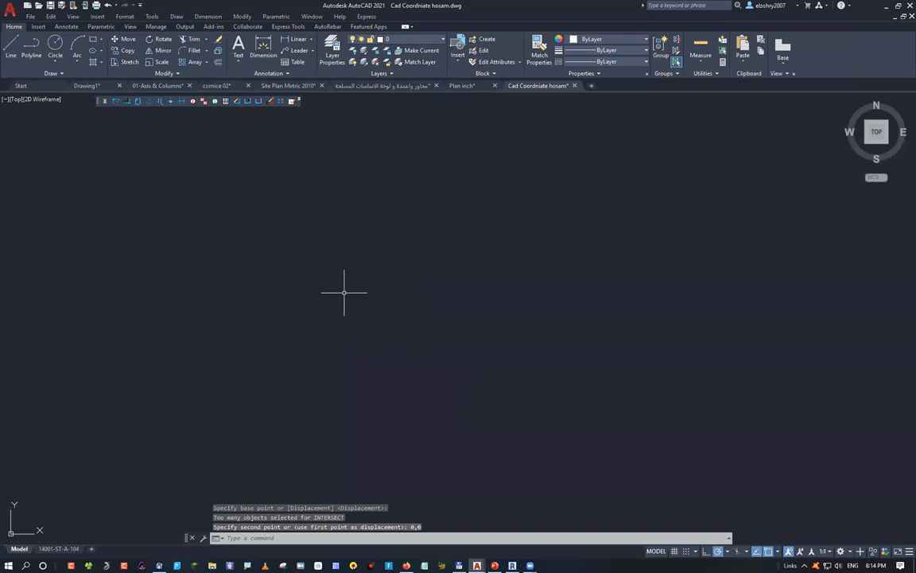
Zoom to extents and check a point's new coordinates with ID.
middle_click(345, 292)
middle_click(345, 292)
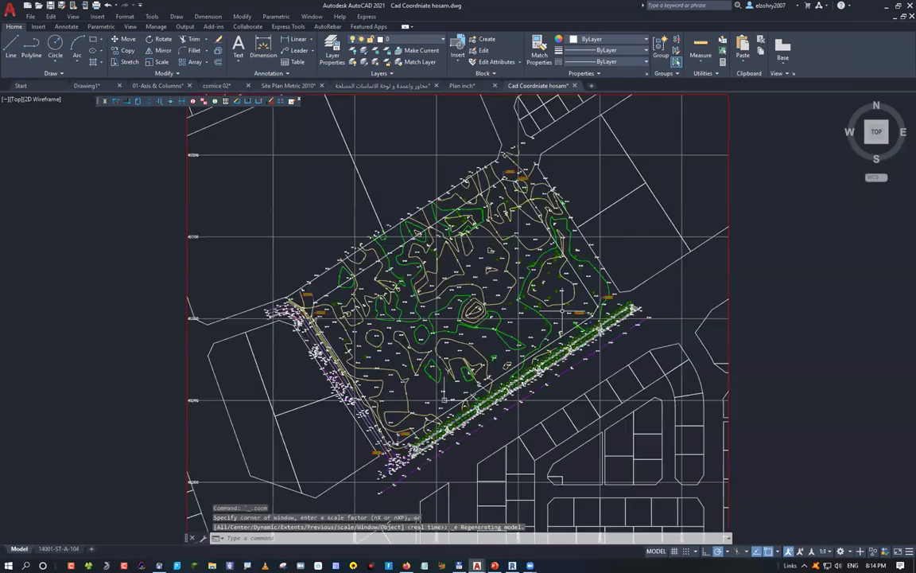
type("id")
key("Return")
left_click(445, 397)
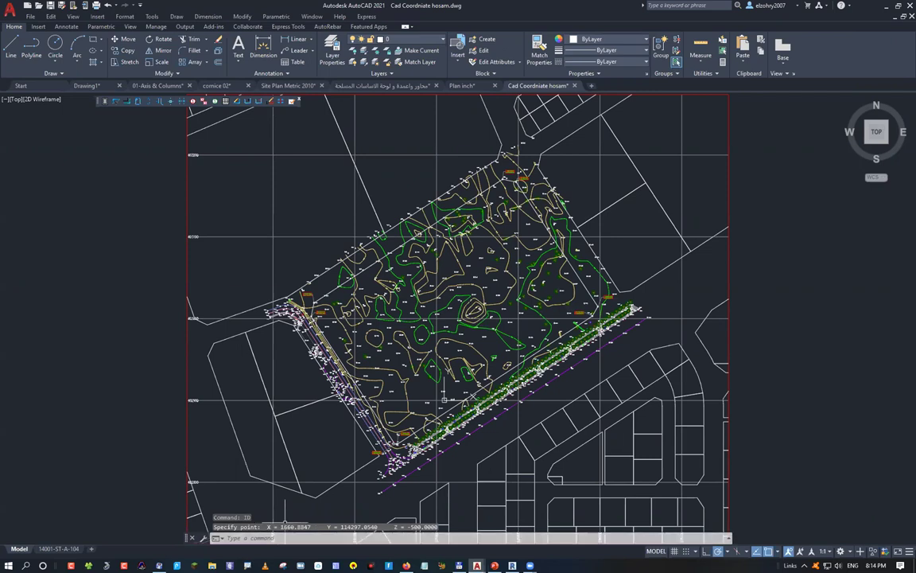
key("Escape")
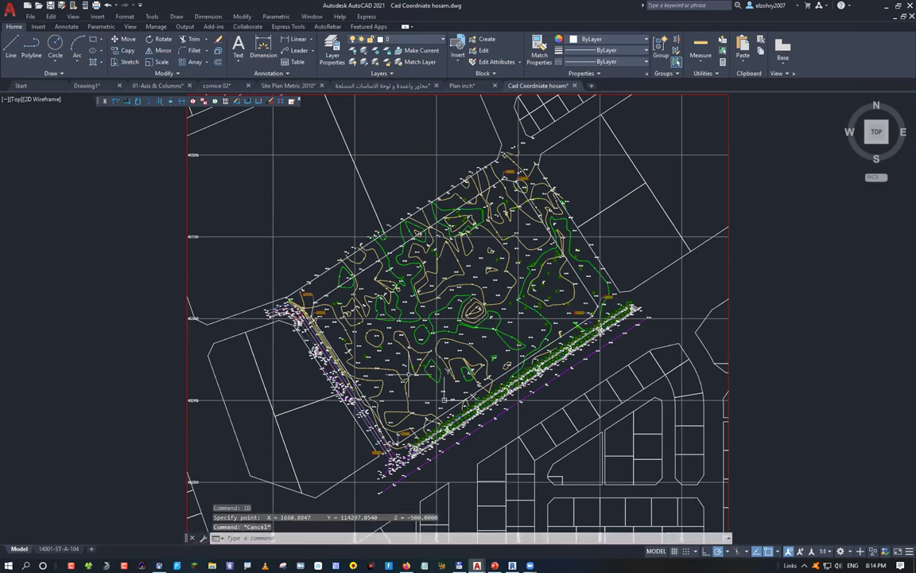
Measure the distance between two lot corners along the southeast edge with DIST.
middle_click_drag(436, 388, 392, 353)
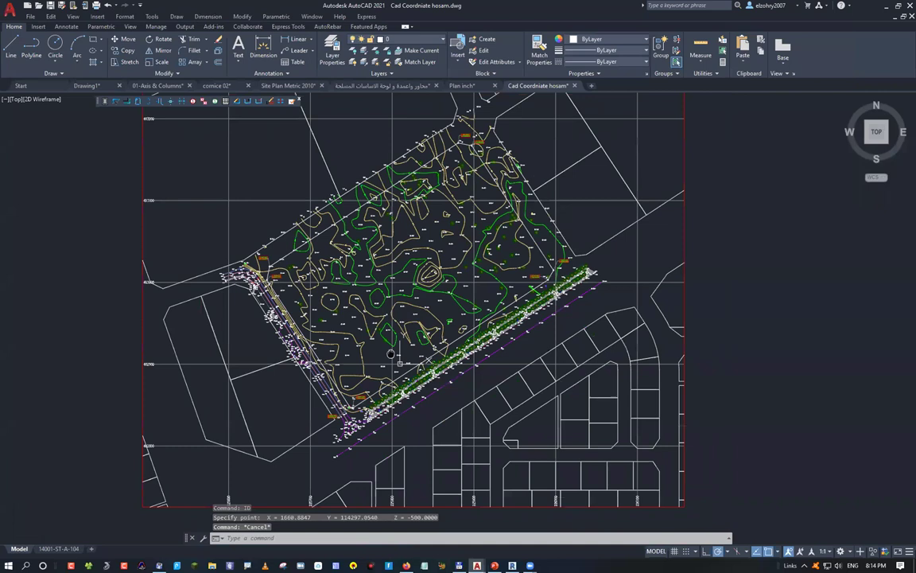
scroll(356, 494, "up", 6)
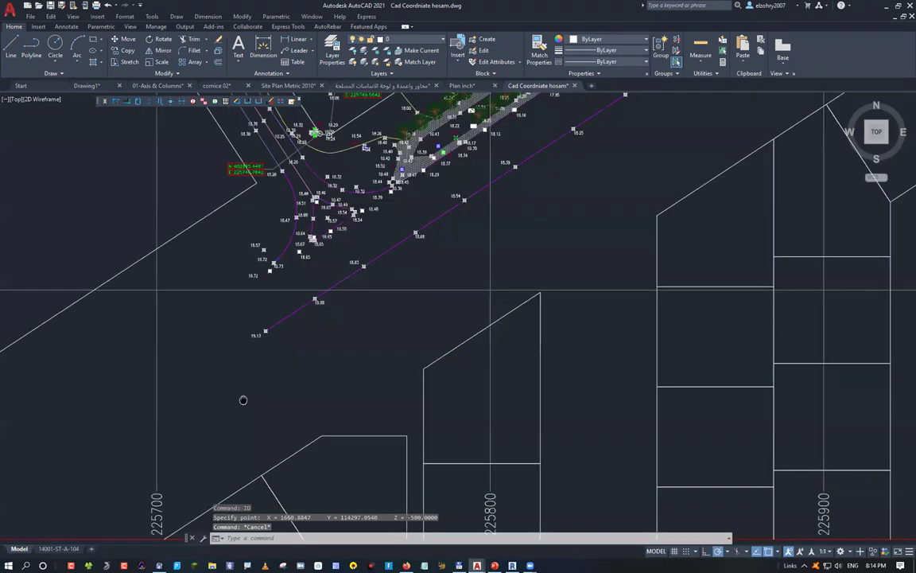
middle_click_drag(244, 400, 107, 370)
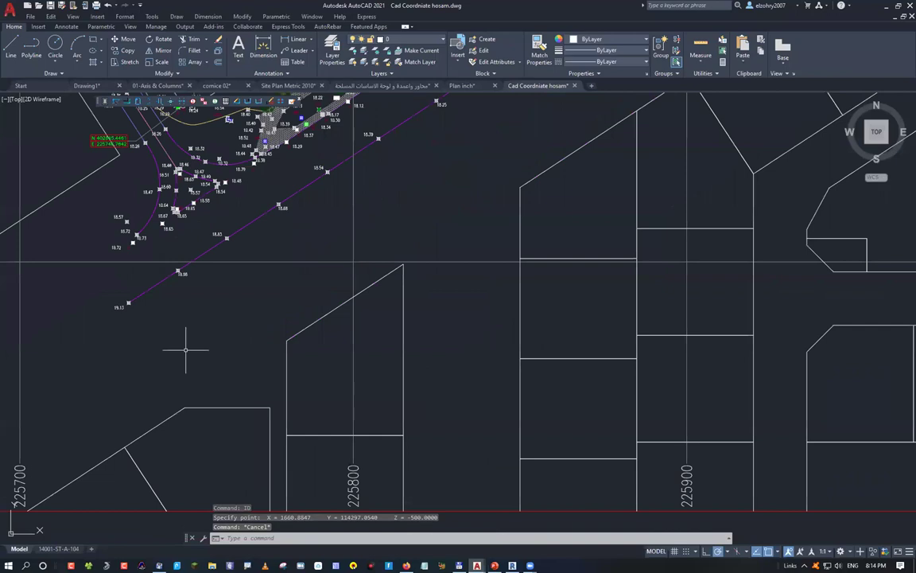
scroll(186, 349, "down", 4)
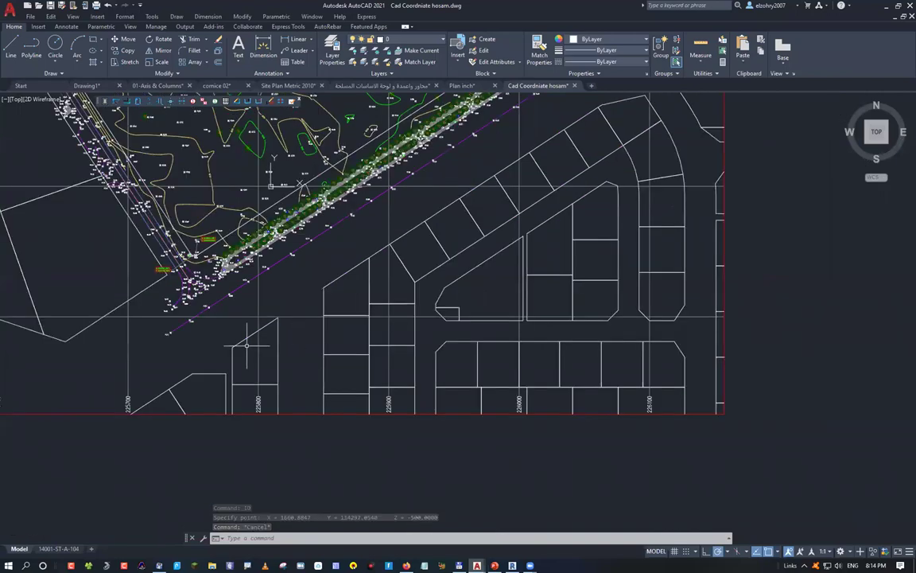
middle_click_drag(246, 346, 122, 429)
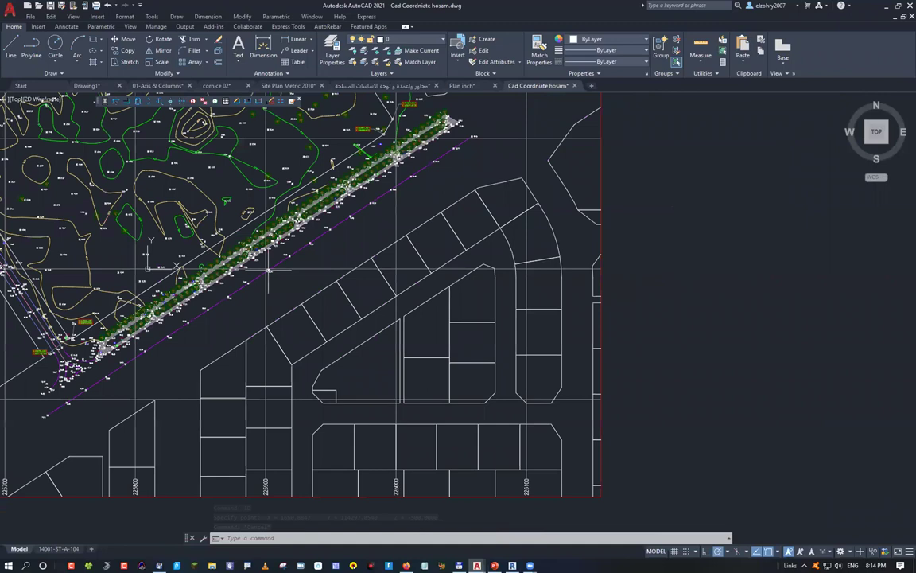
scroll(274, 318, "up", 3)
type("dist")
key("Return")
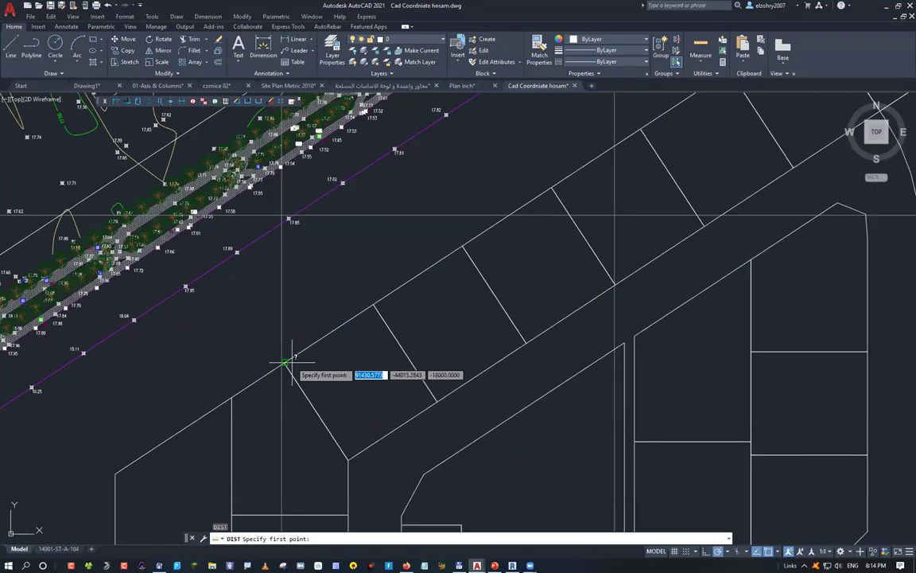
left_click(285, 364)
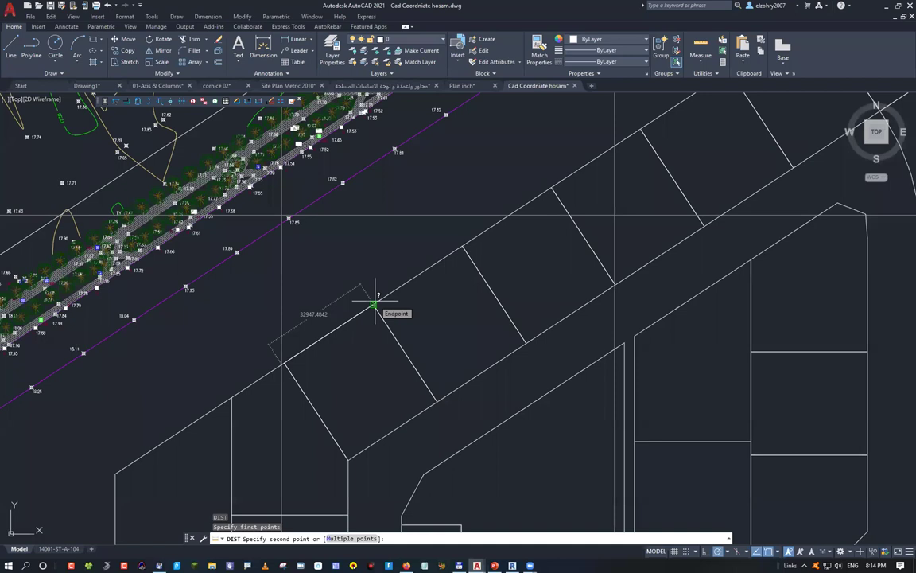
left_click(375, 305)
Recentre the site plan, glance at the PowerPoint slide, and switch to the 01-Axis & Columns drawing.
scroll(335, 271, "down", 10)
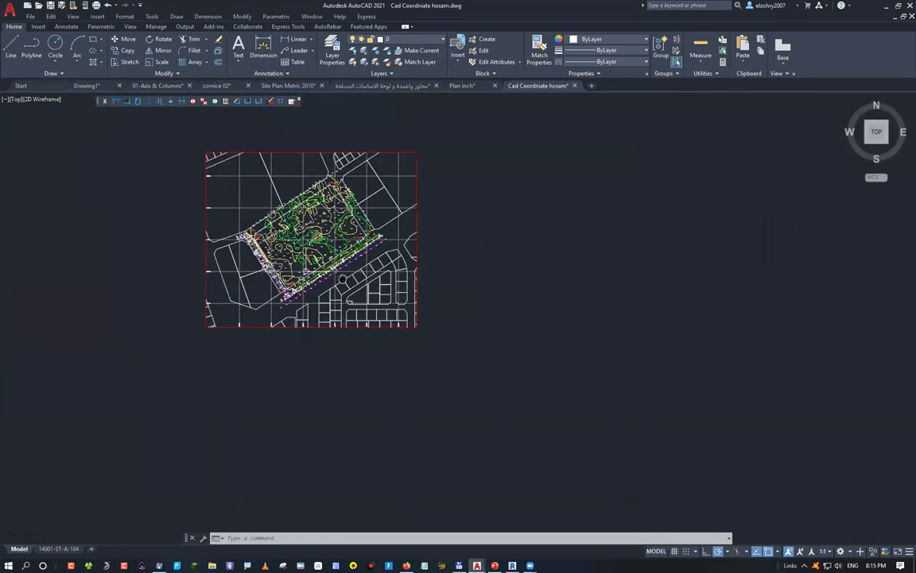
middle_click_drag(342, 278, 353, 370)
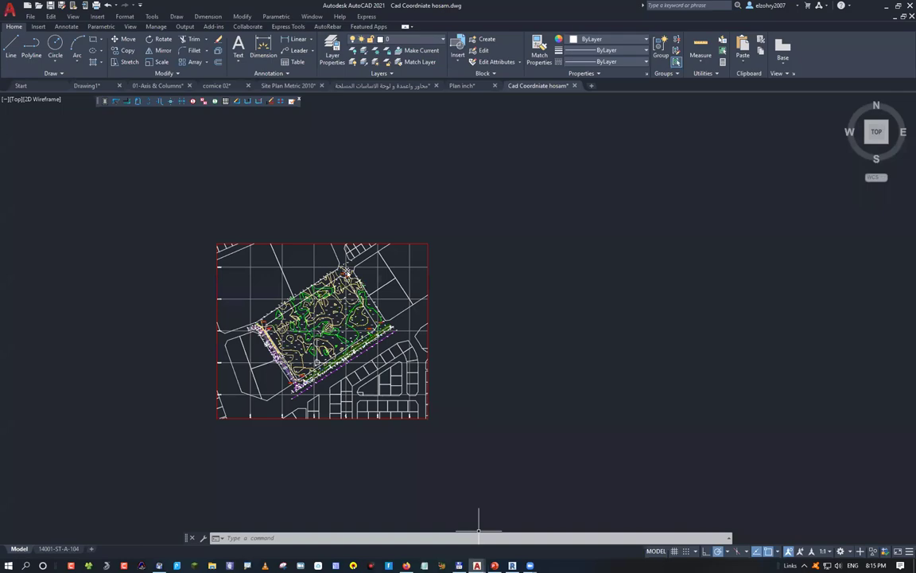
key("alt+Tab")
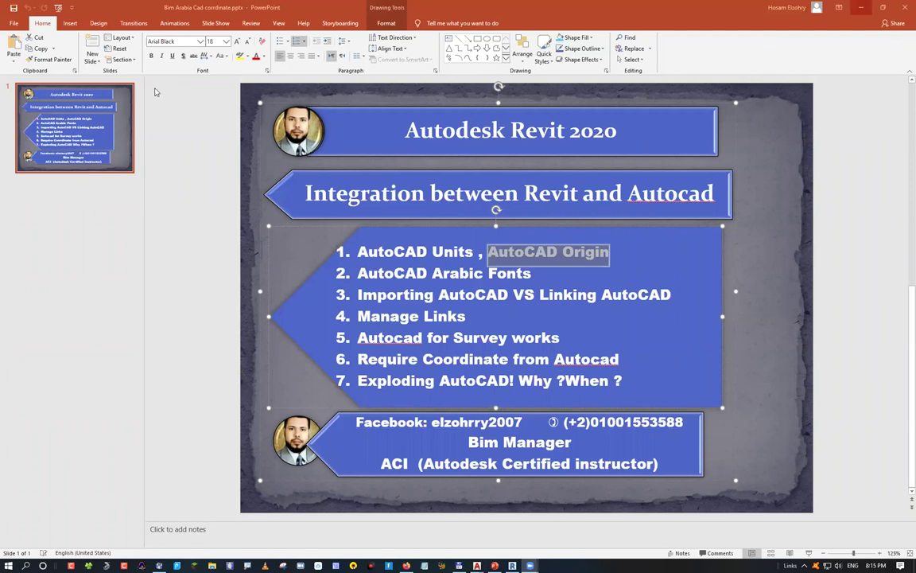
key("alt+Tab")
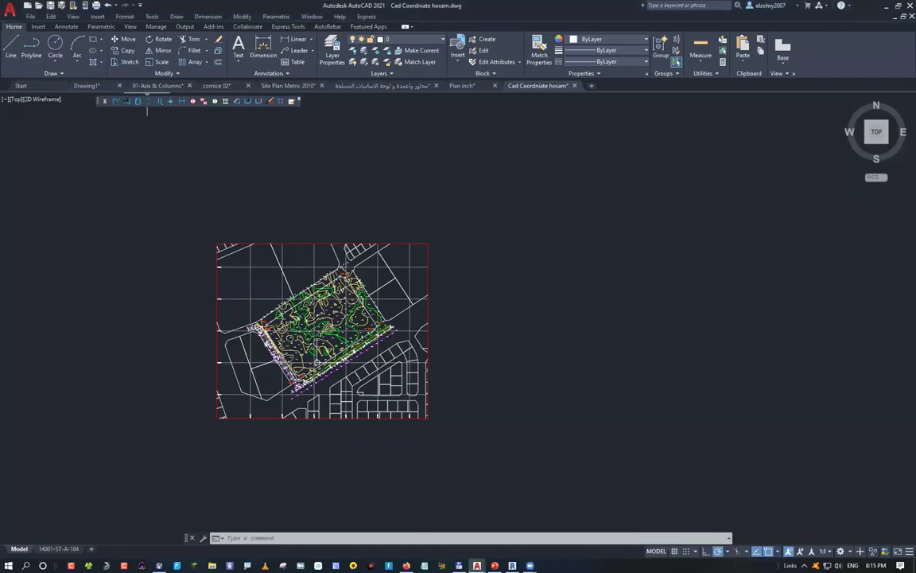
left_click(158, 85)
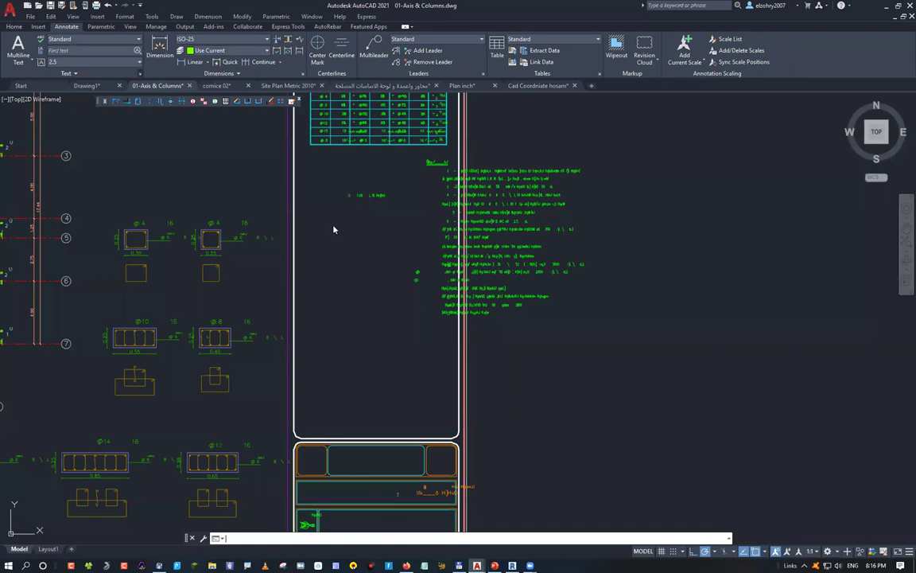
Open the Text Style dialog with ST and inspect the fonts of style1 and style 1.
type("st")
key("Return")
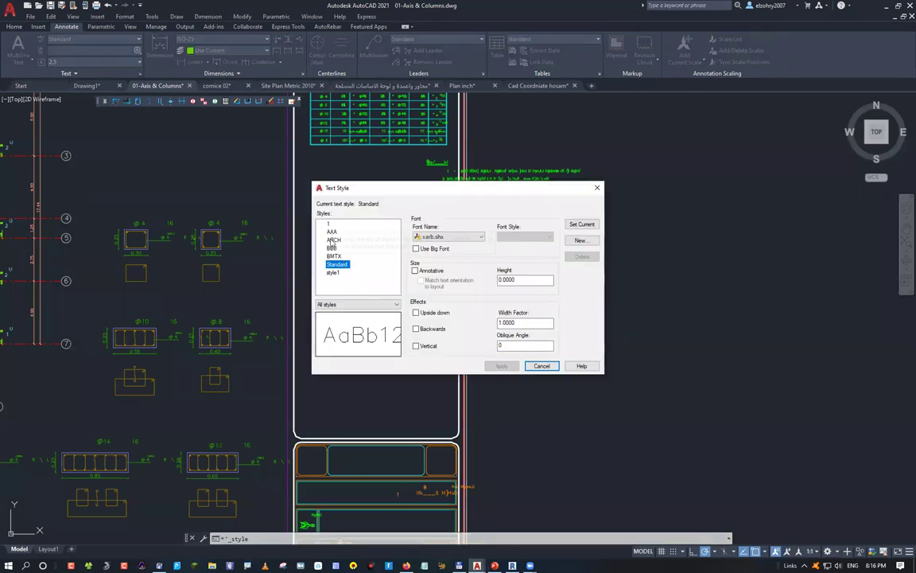
left_click(333, 273)
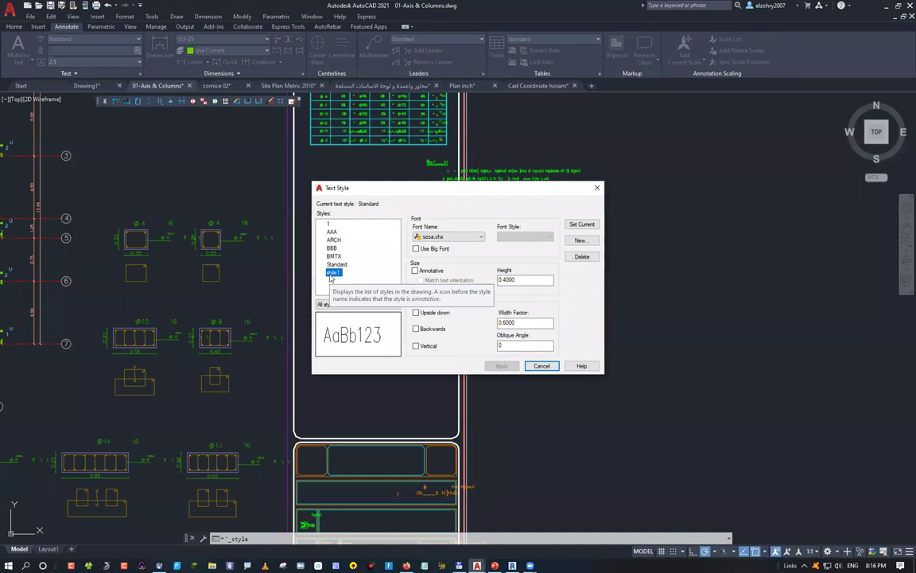
left_click(329, 224)
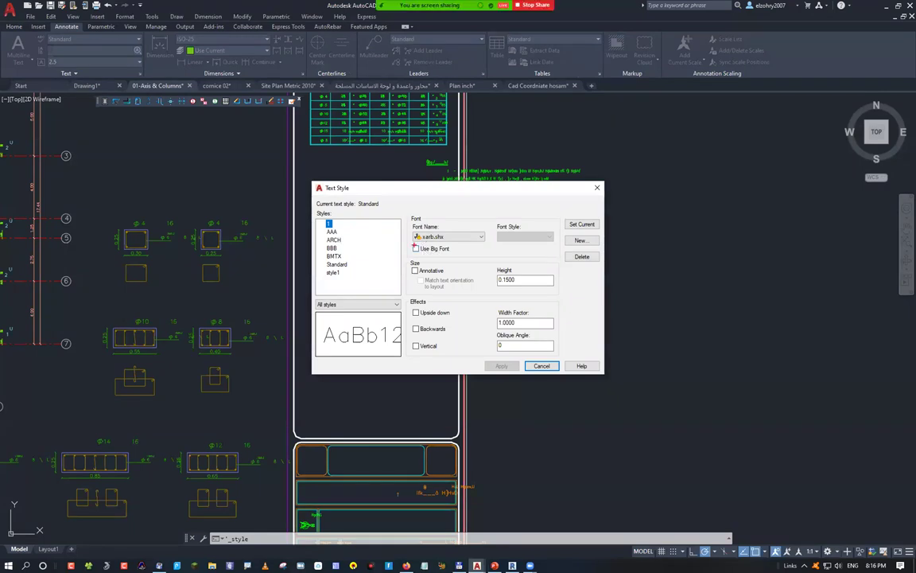
left_click_drag(415, 245, 467, 220)
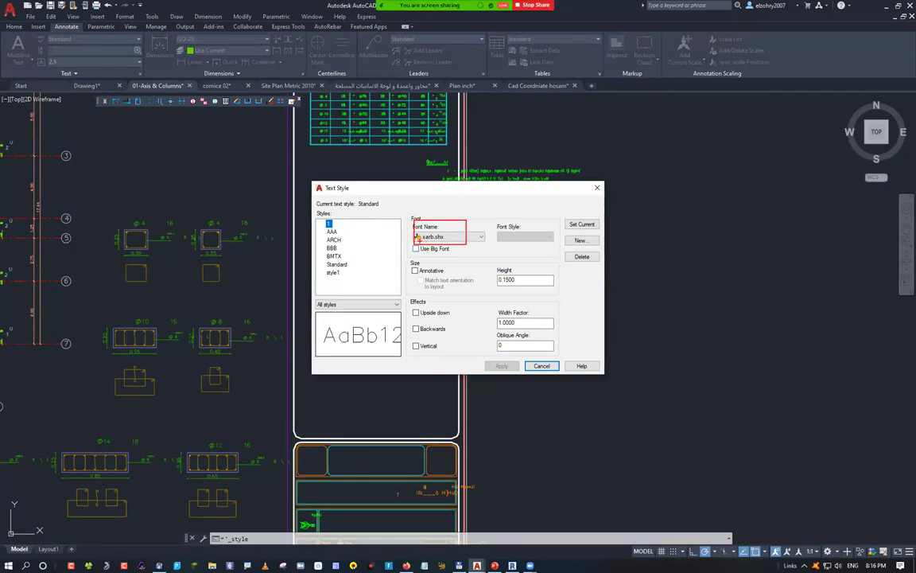
left_click_drag(418, 237, 417, 236)
key("Escape")
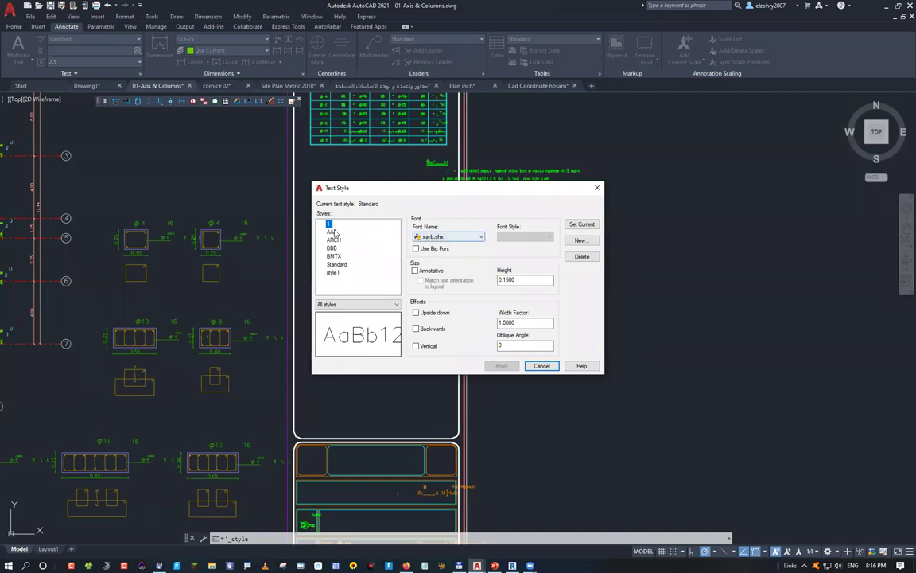
Step through the AAA, ARCH and BBB styles to compare their SHX fonts.
key("Down")
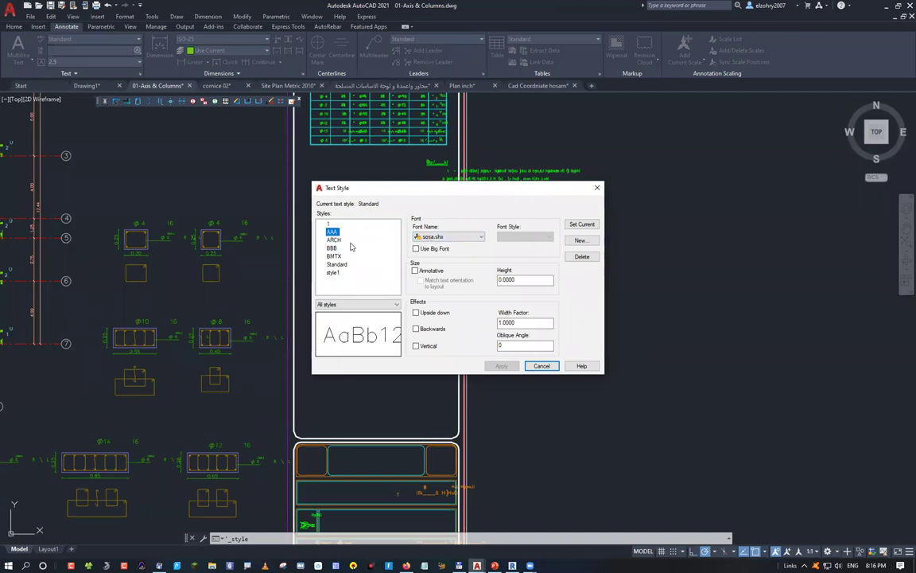
key("Down")
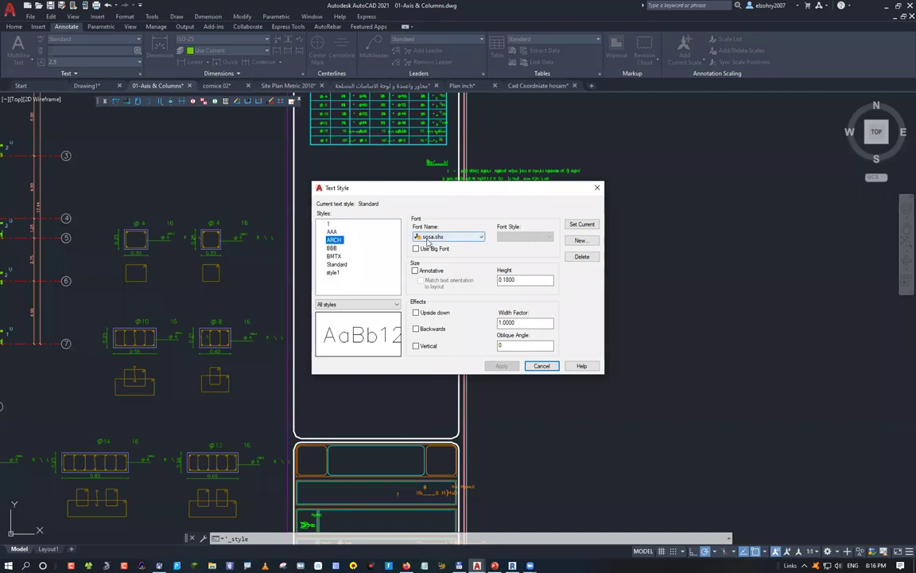
key("Down")
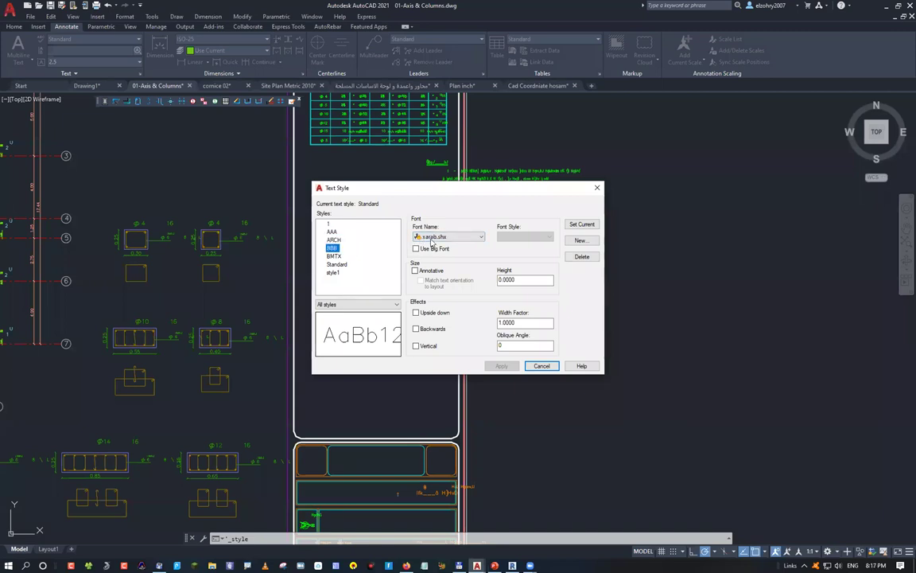
key("Up")
key("Up")
key("Up")
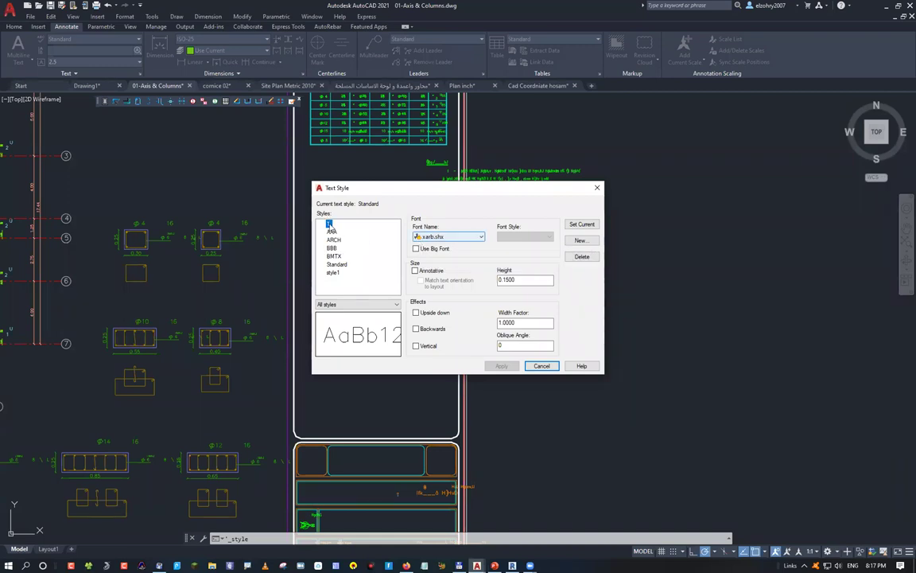
key("Down")
key("Down")
key("Down")
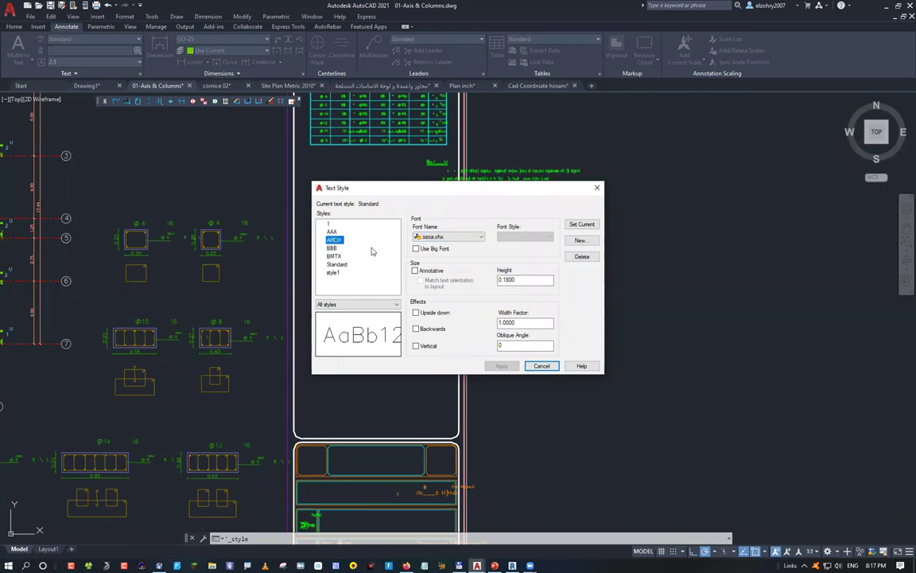
key("Tab")
key("Tab")
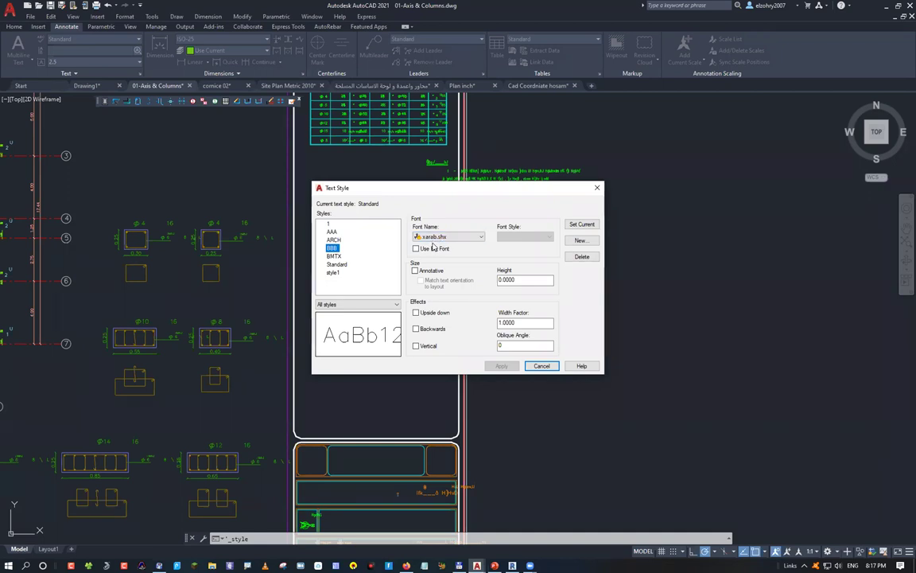
Check the BMTX, Standard and style1 fonts, revisit ARCH and BBB, then close the dialog.
left_click(335, 256)
left_click(337, 264)
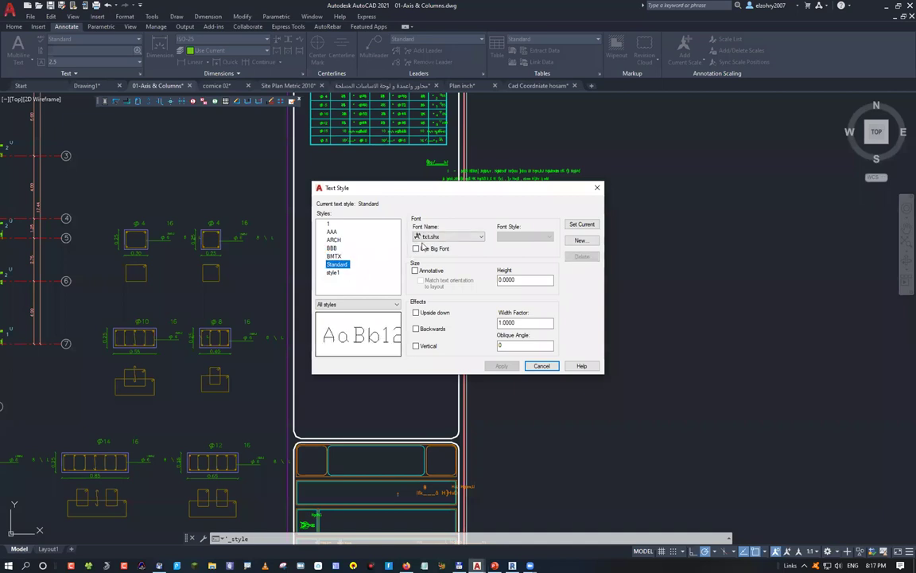
left_click(341, 273)
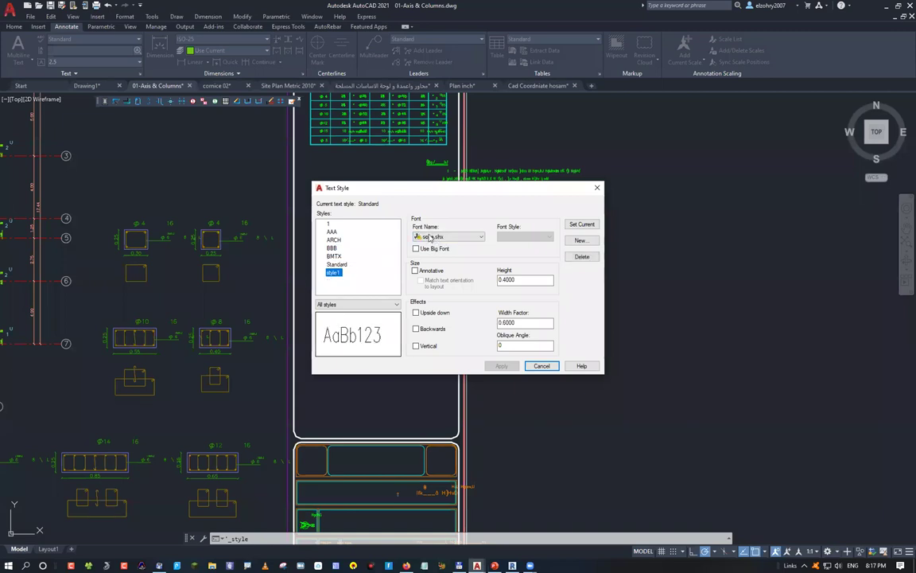
left_click(335, 239)
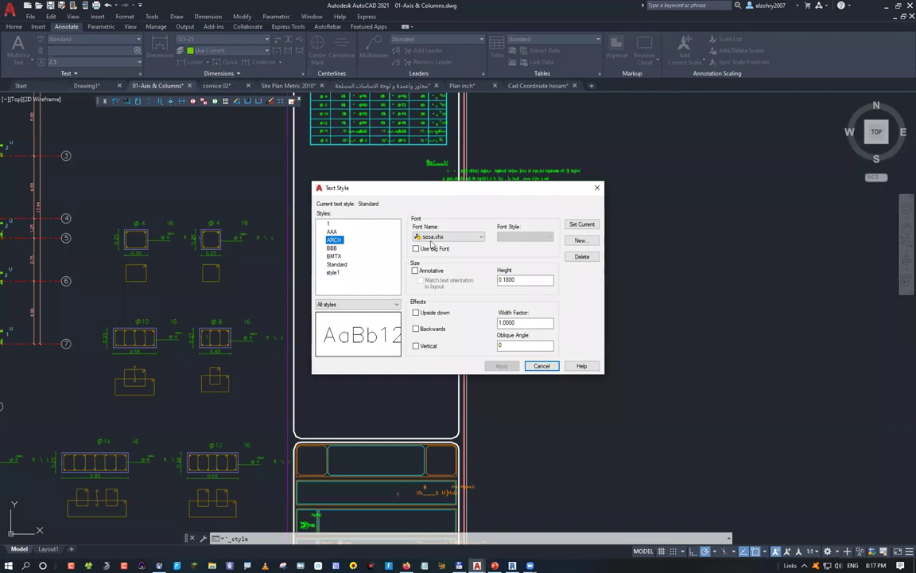
key("Down")
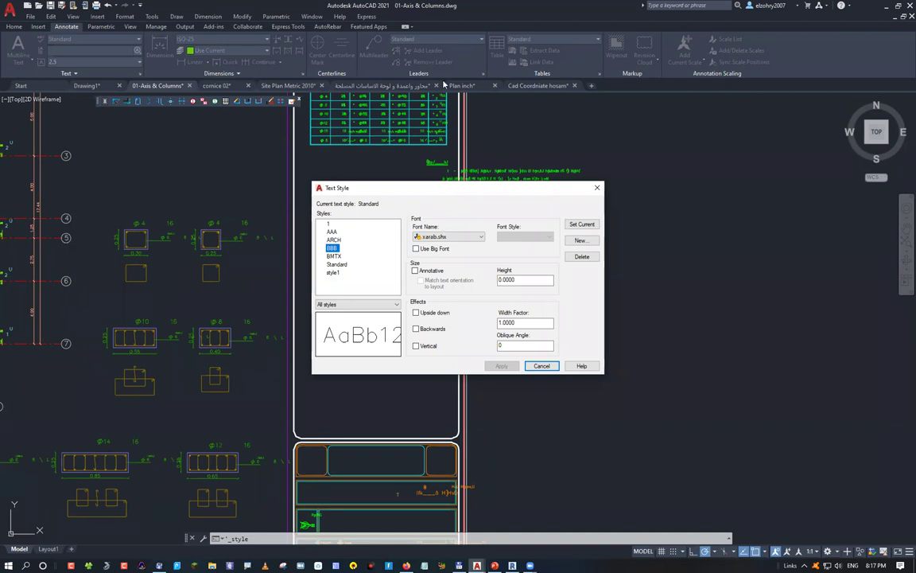
key("Escape")
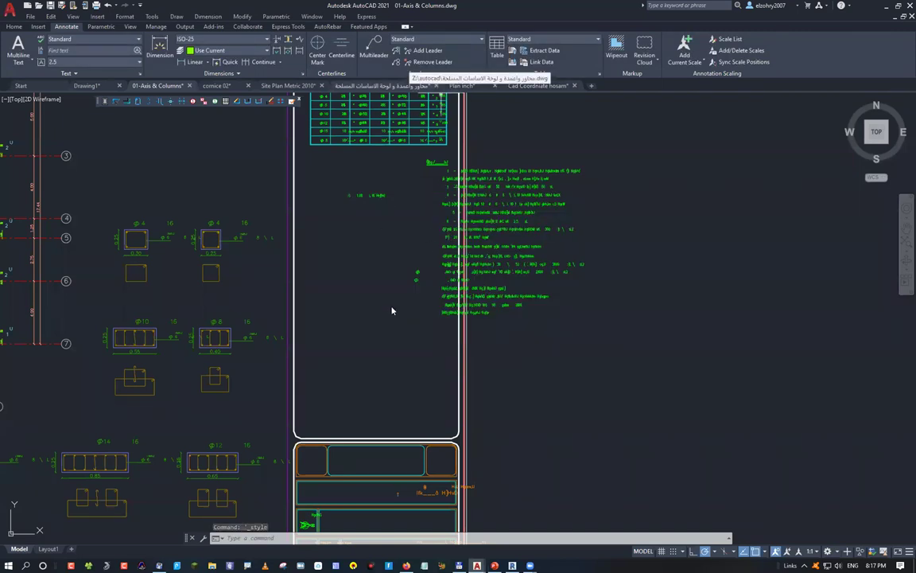
Switch to the Arabic-named foundations drawing tab and zoom into its notes area.
scroll(393, 311, "down", 10)
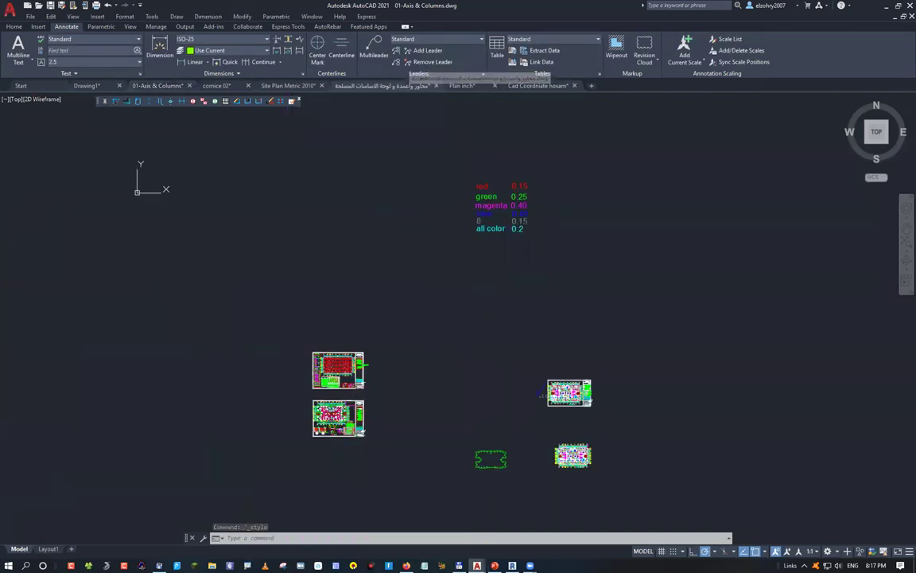
left_click(381, 85)
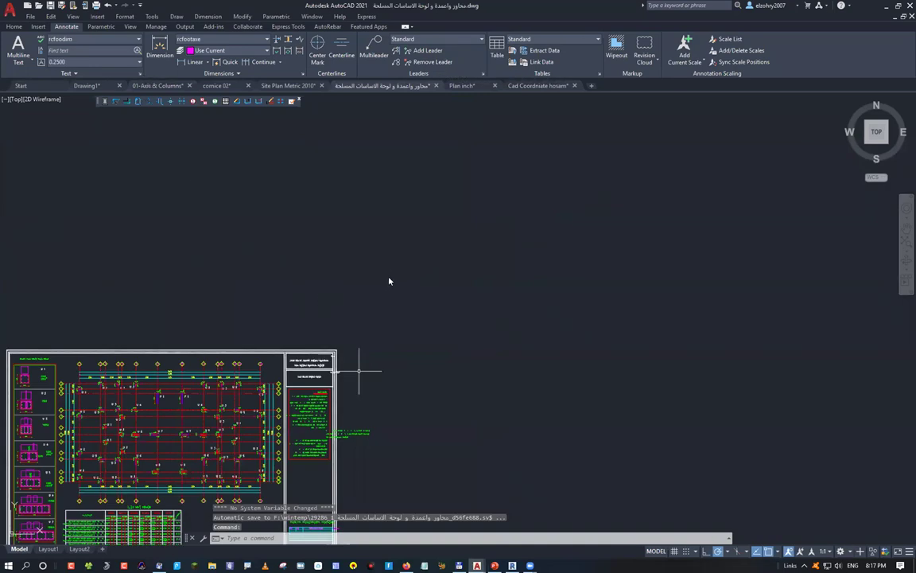
scroll(368, 280, "up", 4)
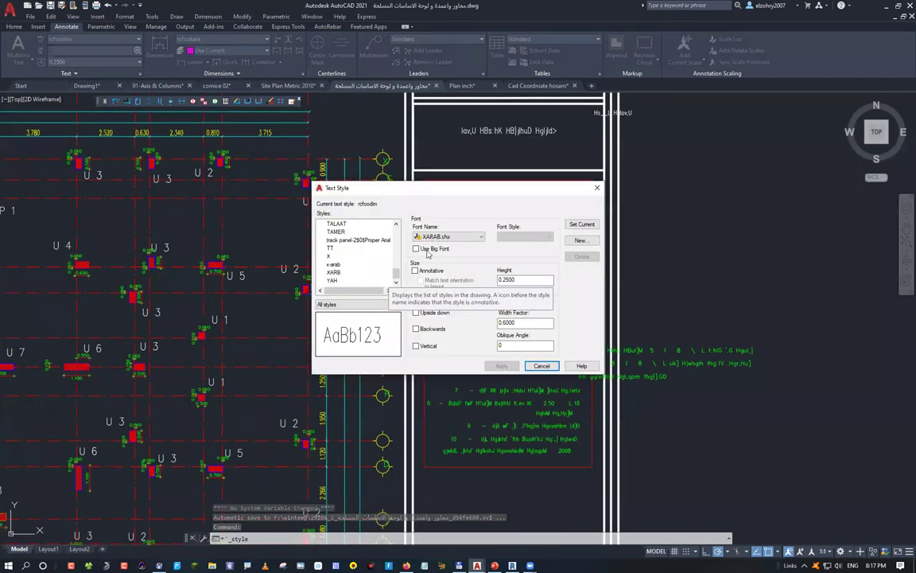
Step through the text styles from Standard up to the first style, 01.
key("Home")
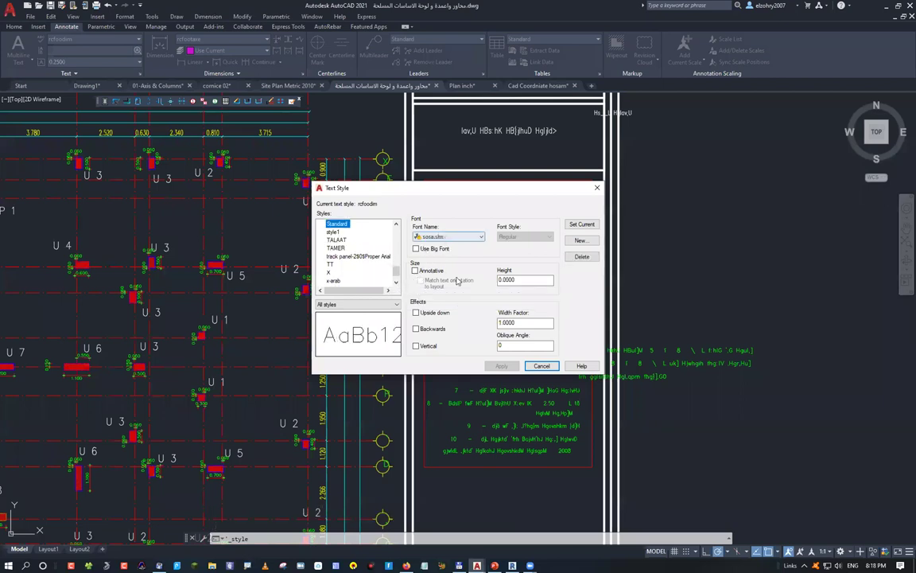
key("Up")
key("Up")
key("Up")
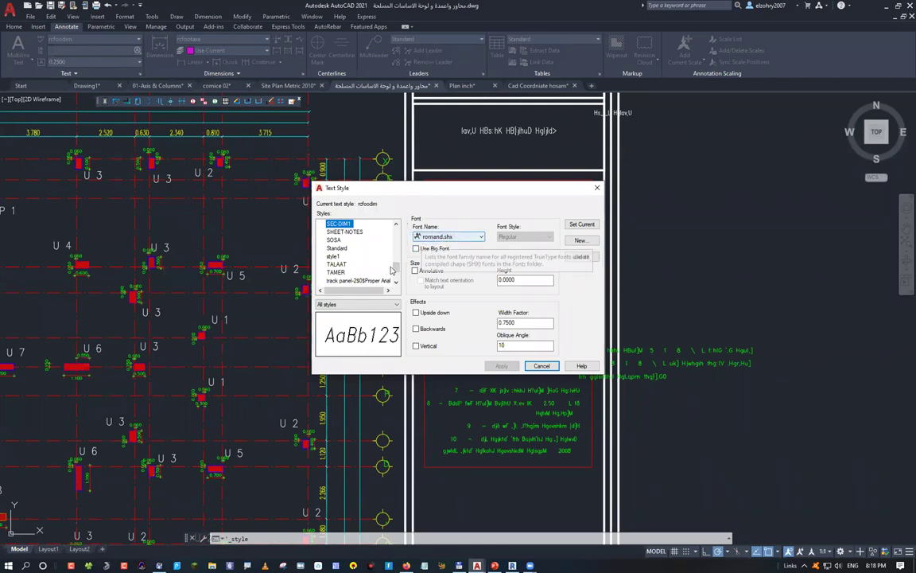
key("Up")
key("Up")
key("Up")
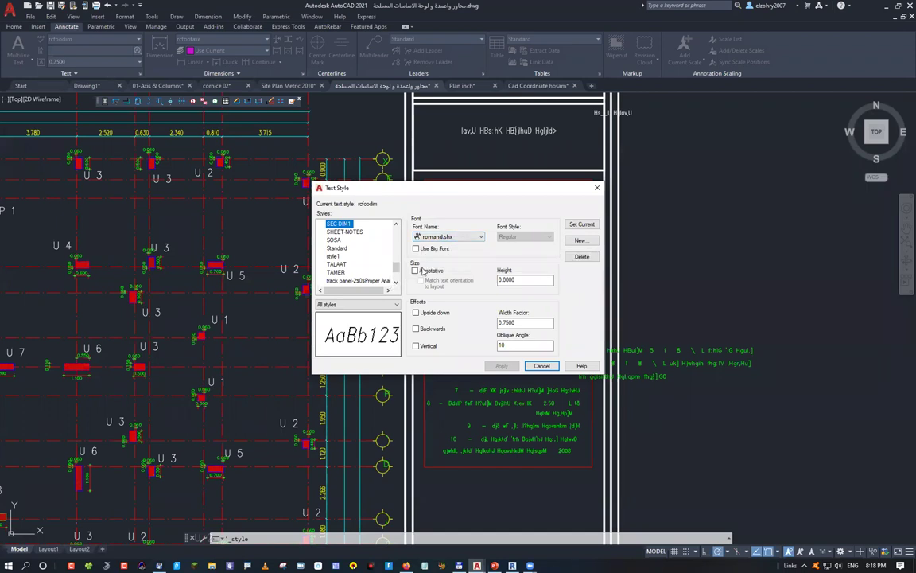
key("Up")
key("Up")
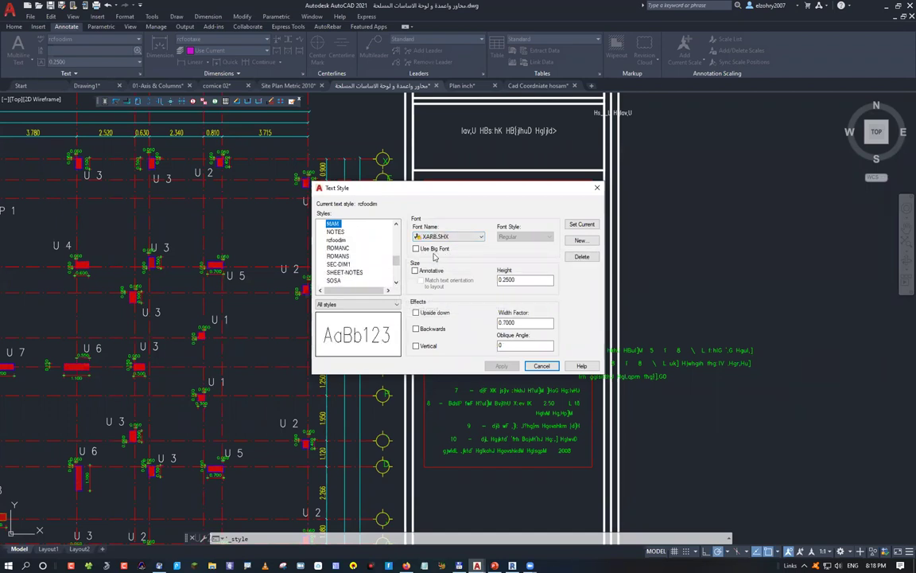
key("Up")
key("Up")
key("Up")
key("Up")
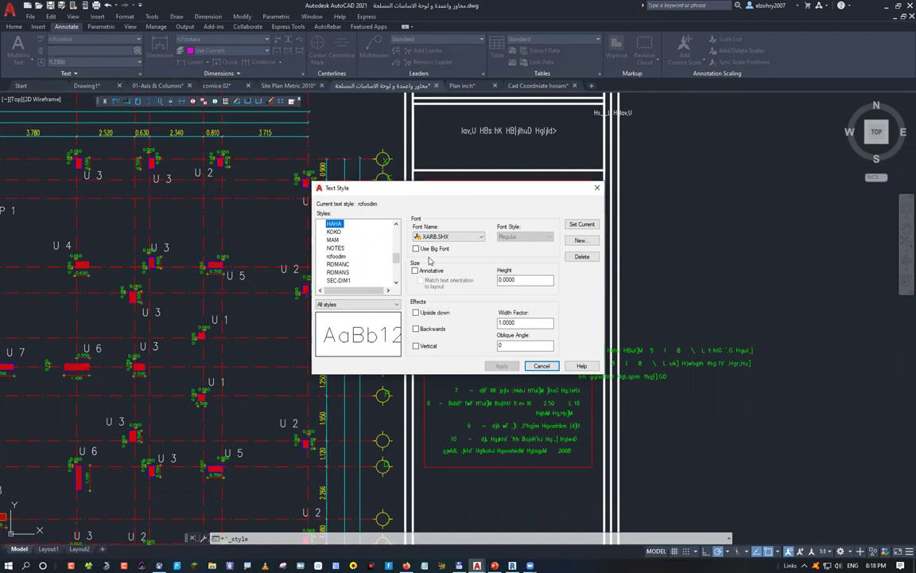
key("Up")
key("Up")
key("Up")
key("Up")
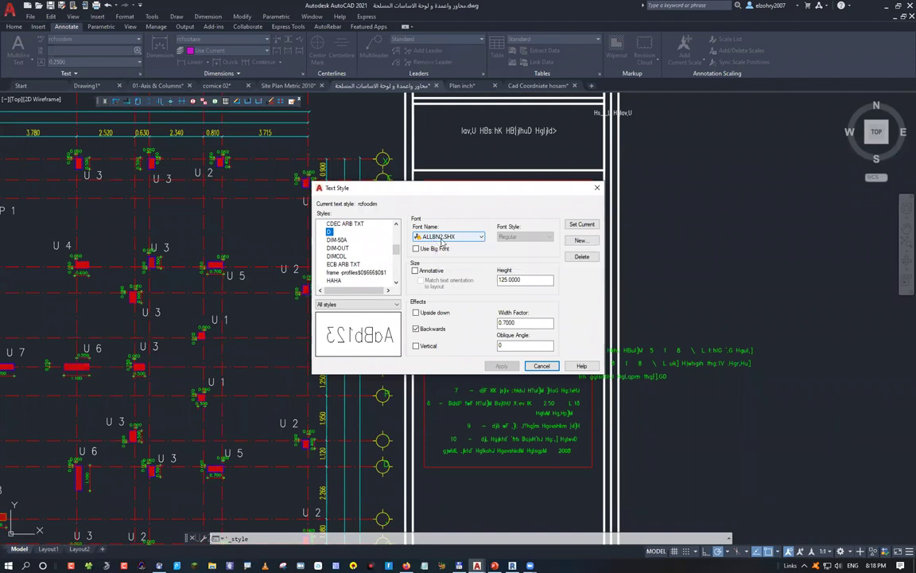
key("Up")
key("Up")
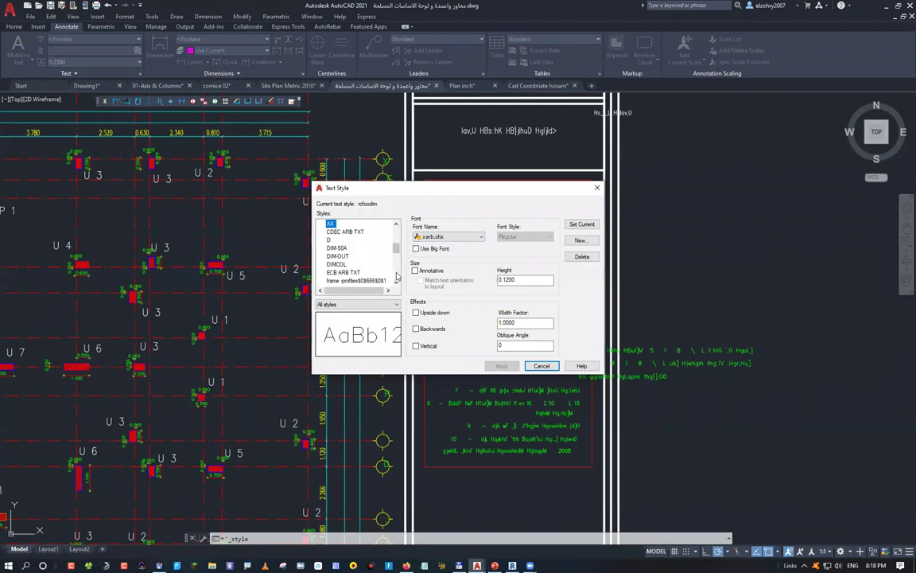
key("Up")
key("Up")
key("Up")
key("Up")
key("Up")
key("Up")
key("Up")
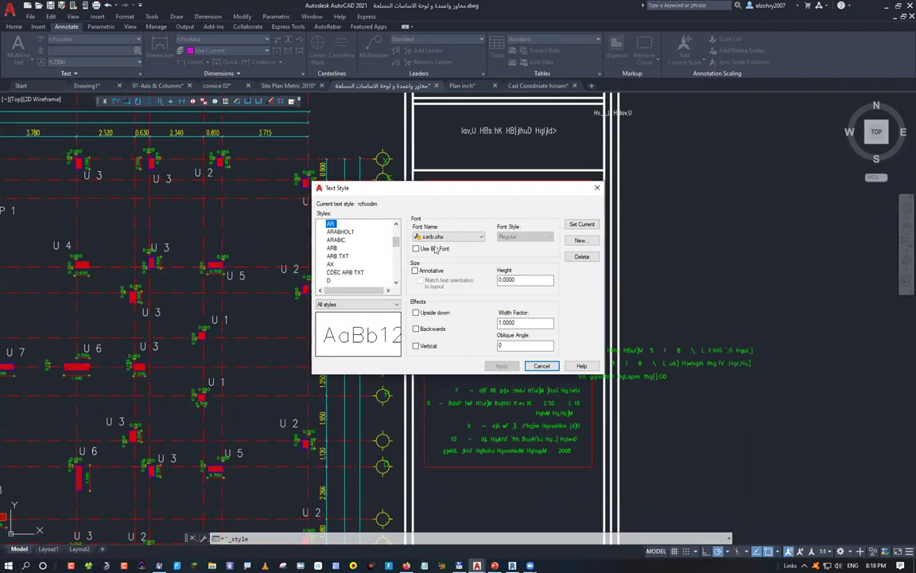
key("Up")
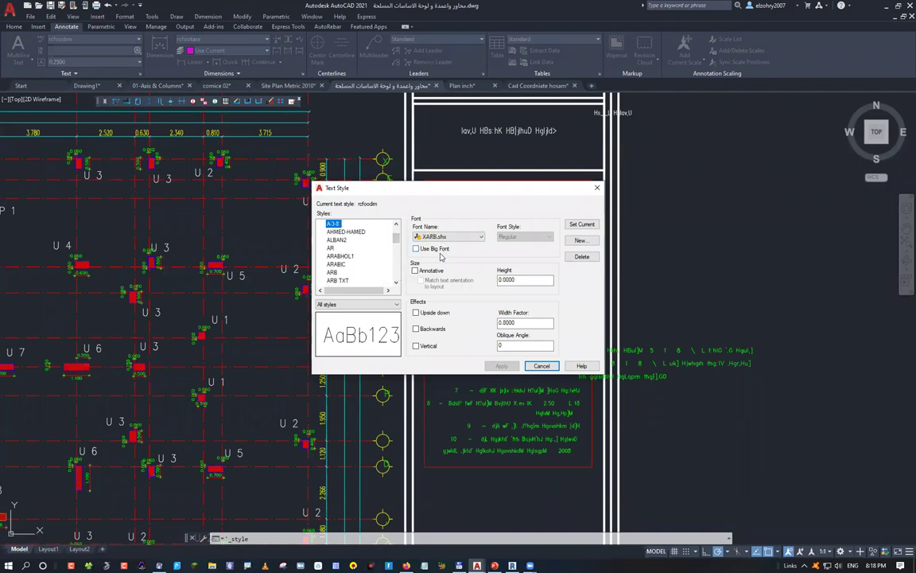
key("Up")
key("Up")
key("Up")
key("Up")
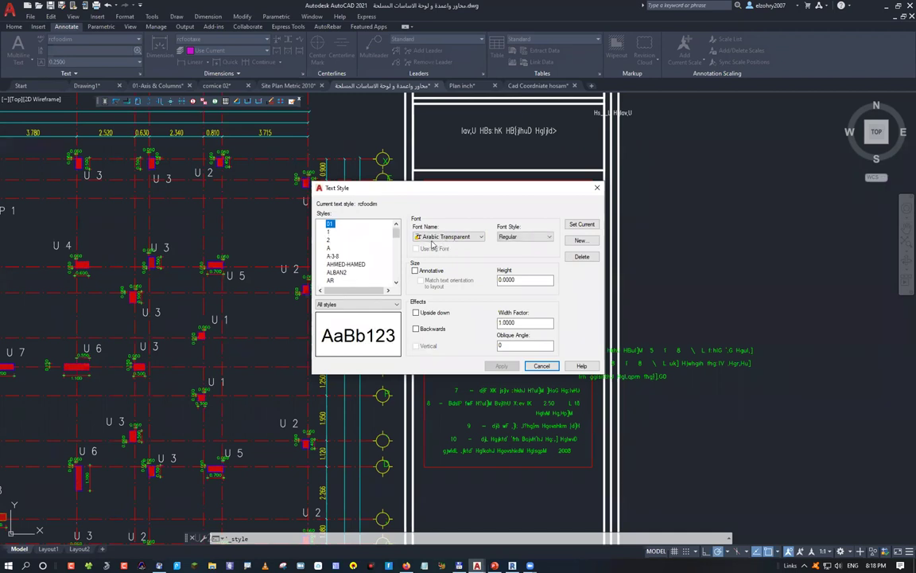
Check style 01's font list without changing it, decline saving style changes, and close Text Style.
left_click(480, 238)
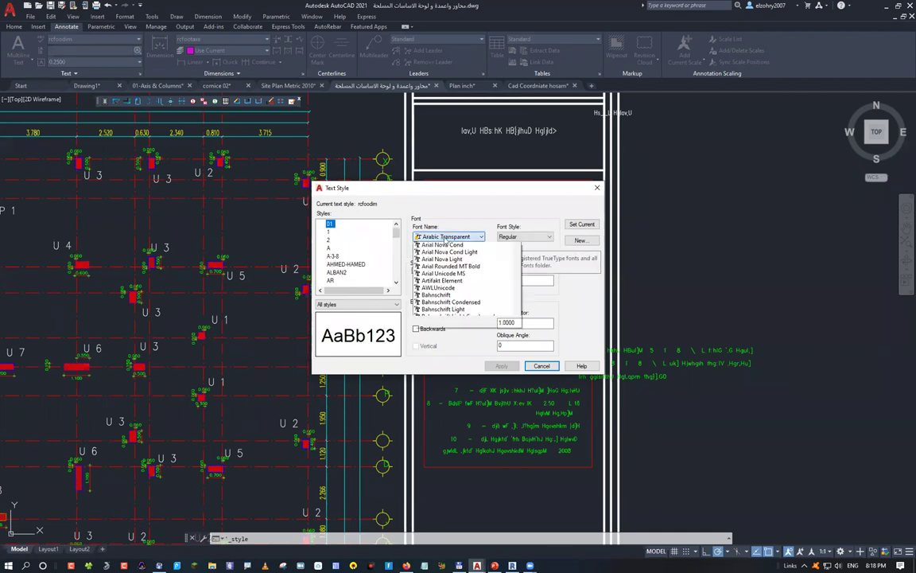
left_click(431, 243)
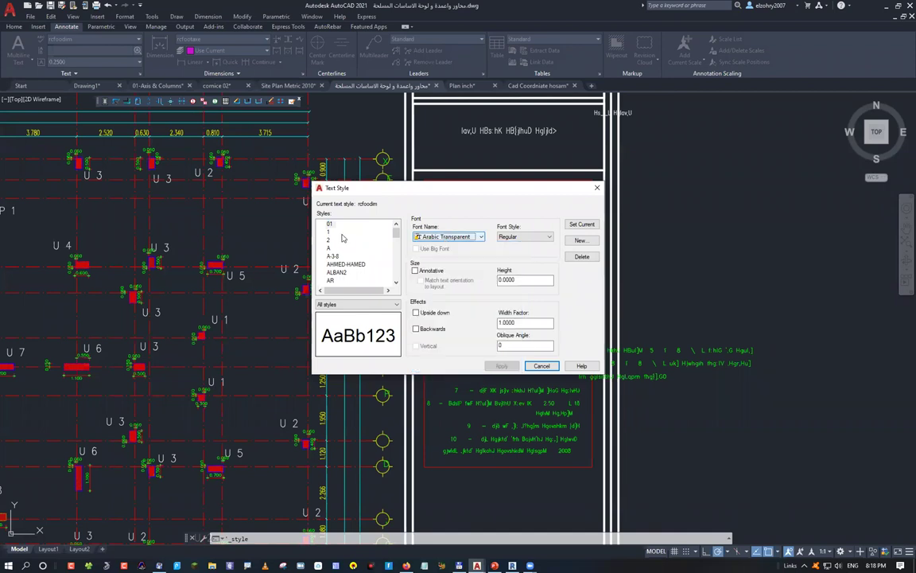
left_click(331, 225)
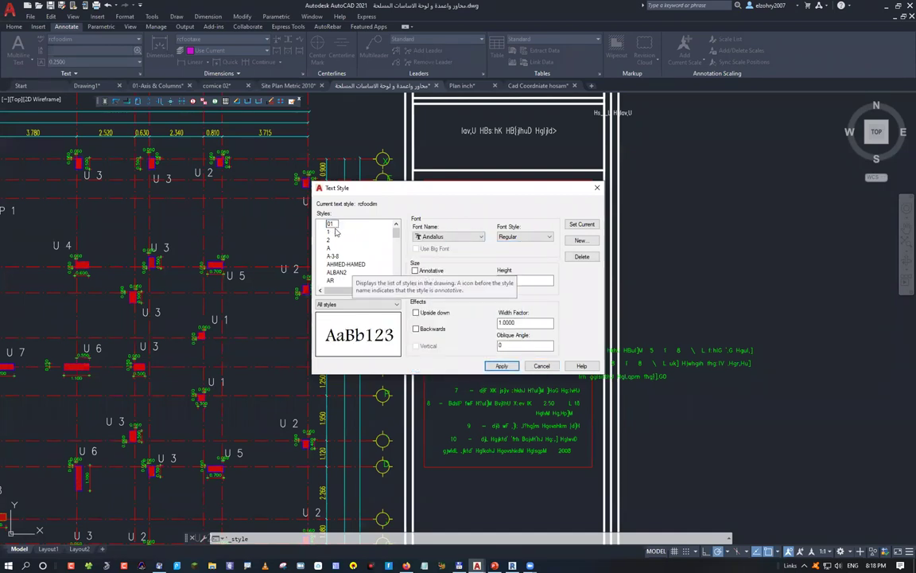
key("Down")
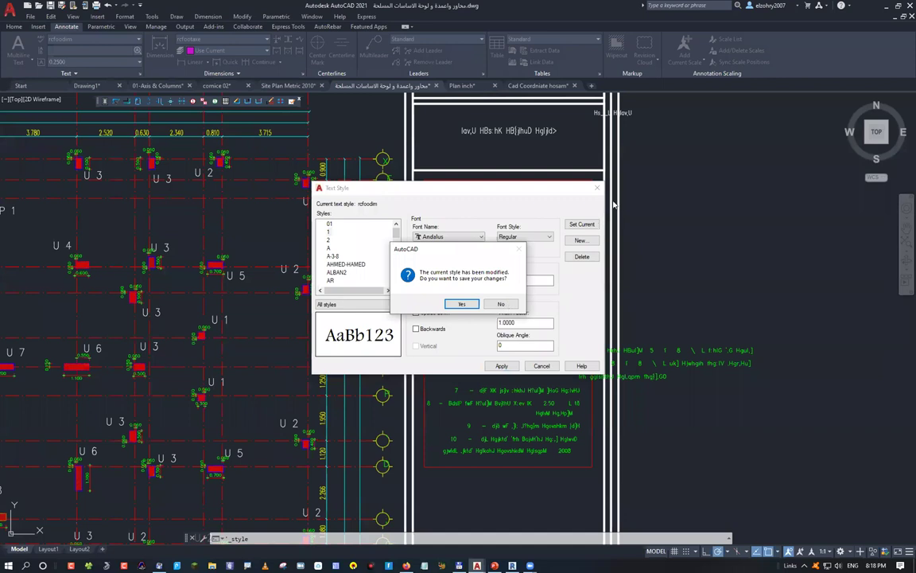
key("Return")
key("Escape")
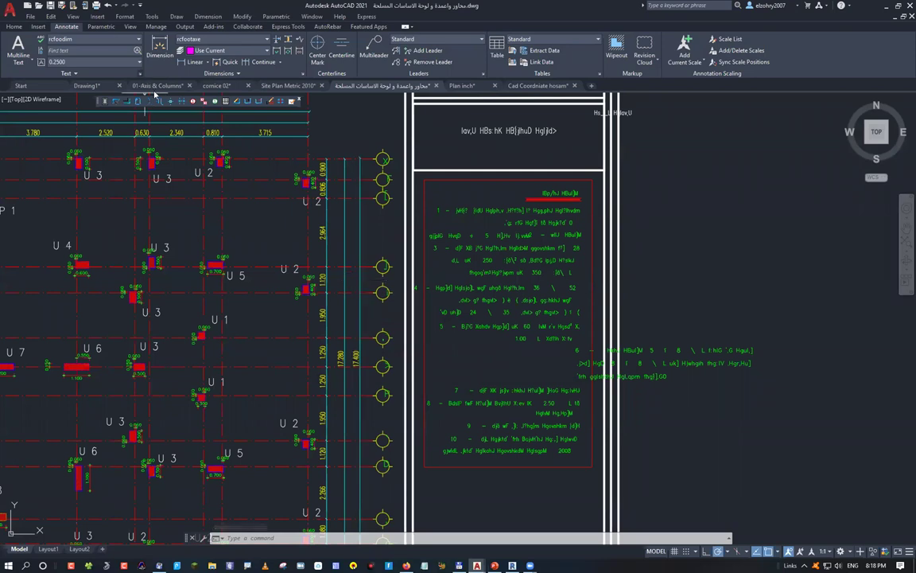
Reopen Text Style and annotate the XARAB.shx font as an AutoCAD compiled shape font.
key("Return")
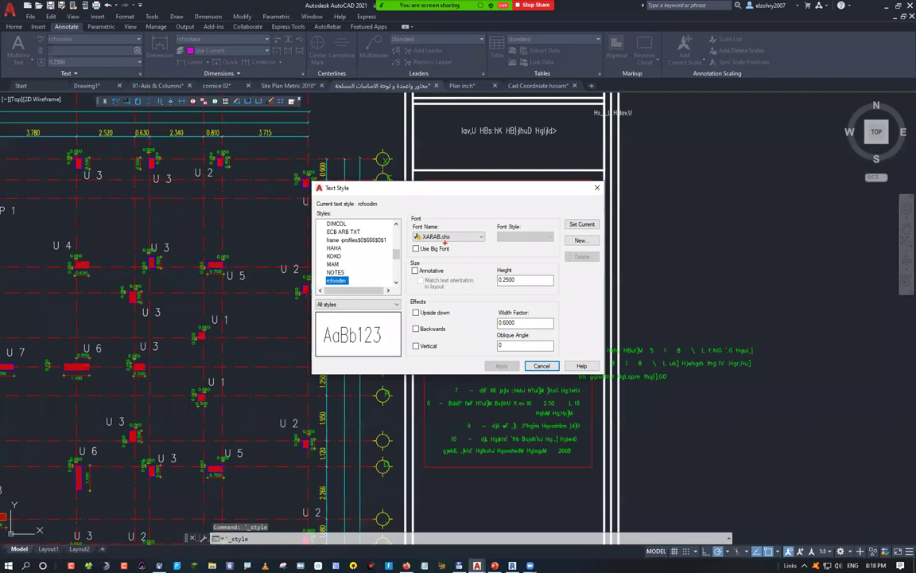
left_click_drag(444, 243, 450, 240)
type("tautocal")
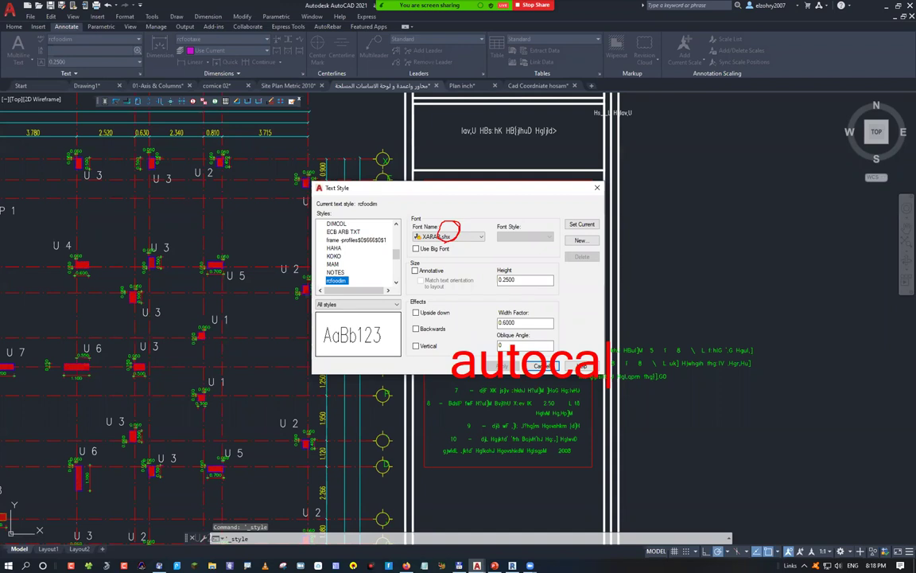
type("d compi")
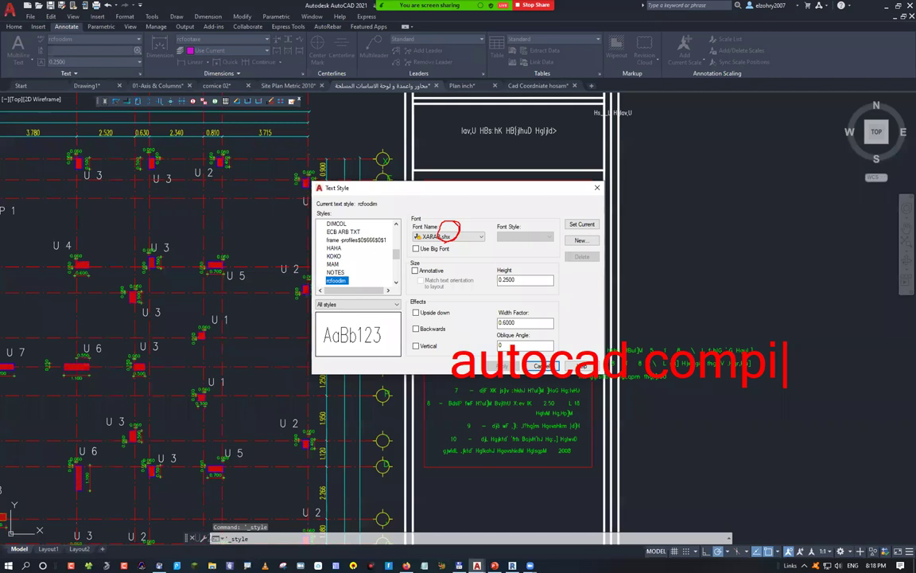
type("led shape")
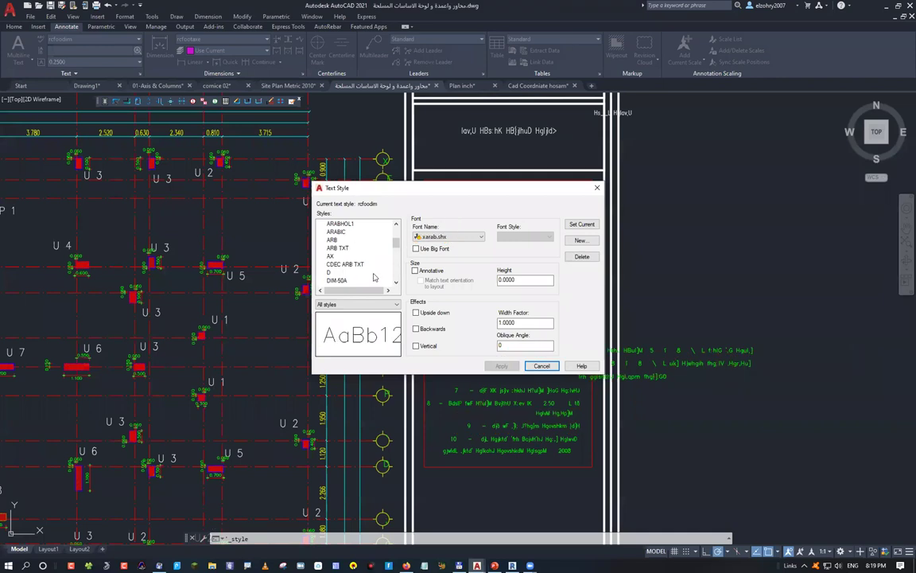
Select style 01 and mark its Arabic Transparent font as a TrueType font.
scroll(373, 262, "up", 5)
left_click(331, 224)
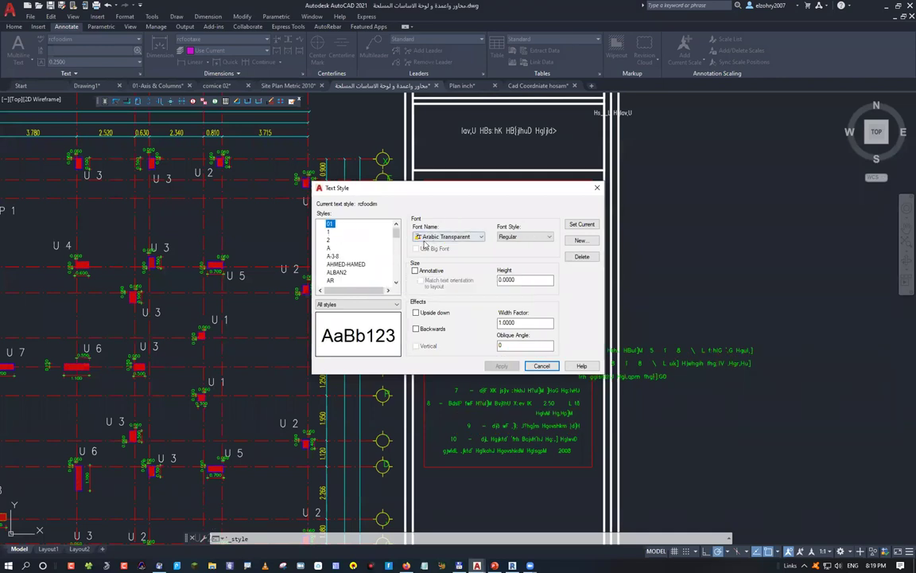
left_click_drag(417, 238, 425, 272)
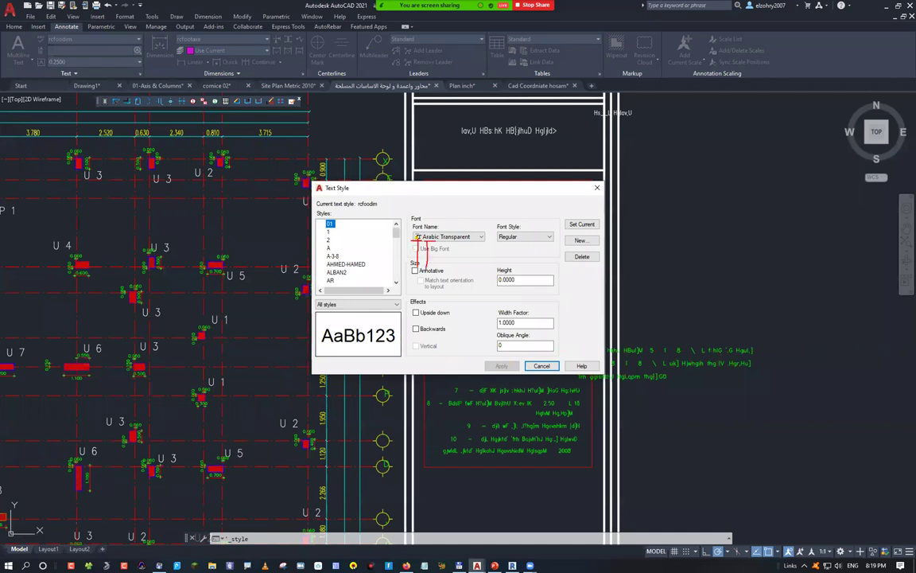
type("tt")
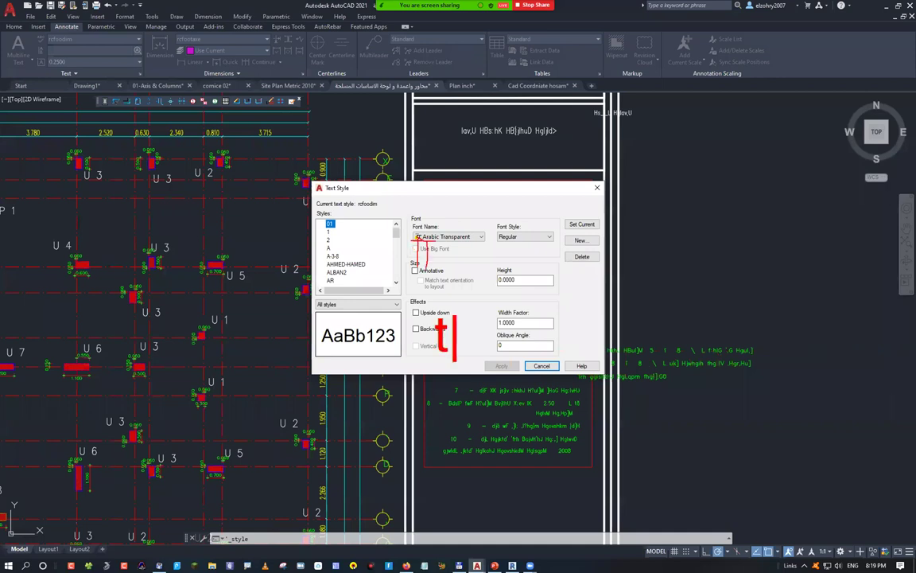
type("rue ty")
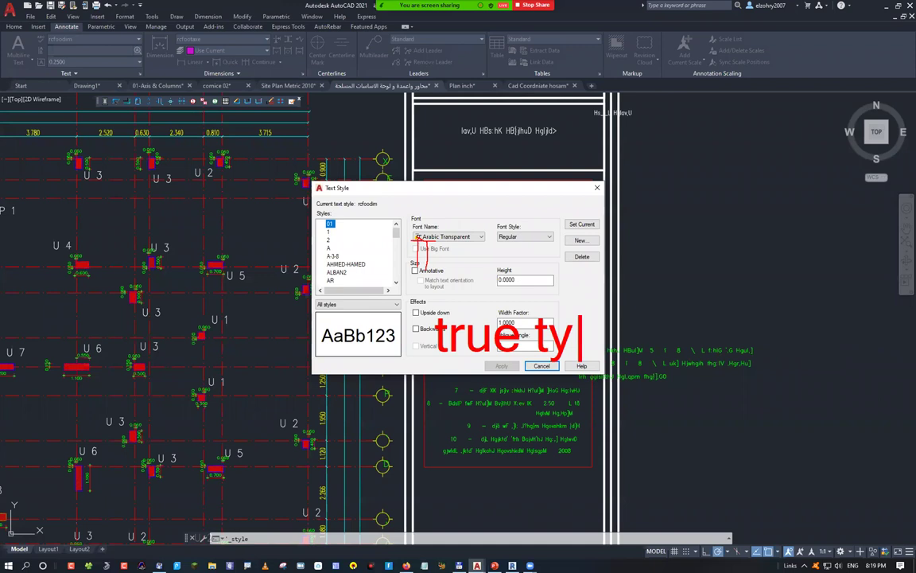
type("pe fo")
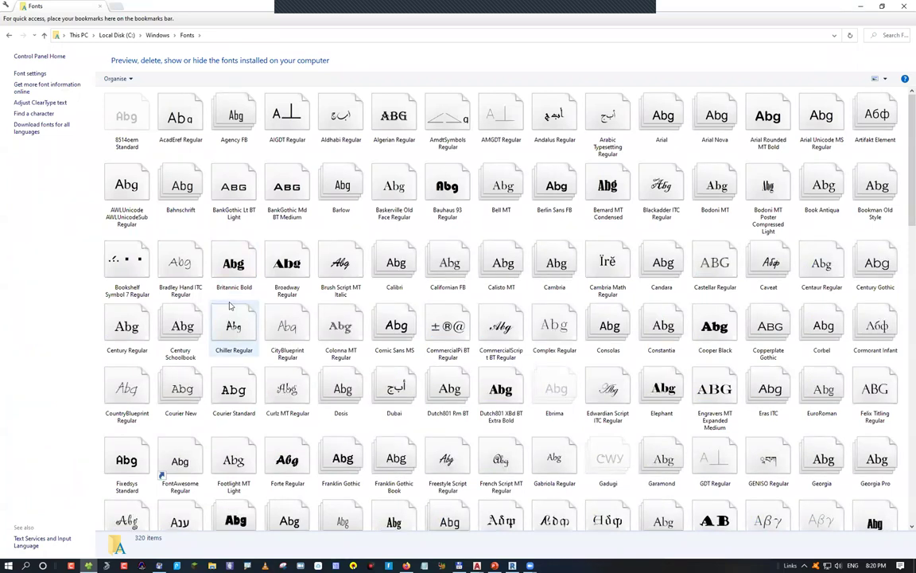
Go to C:\Program Files\Autodesk\AutoCAD 2021\Fonts and jump to the files starting with F.
left_click(273, 36)
type("c")
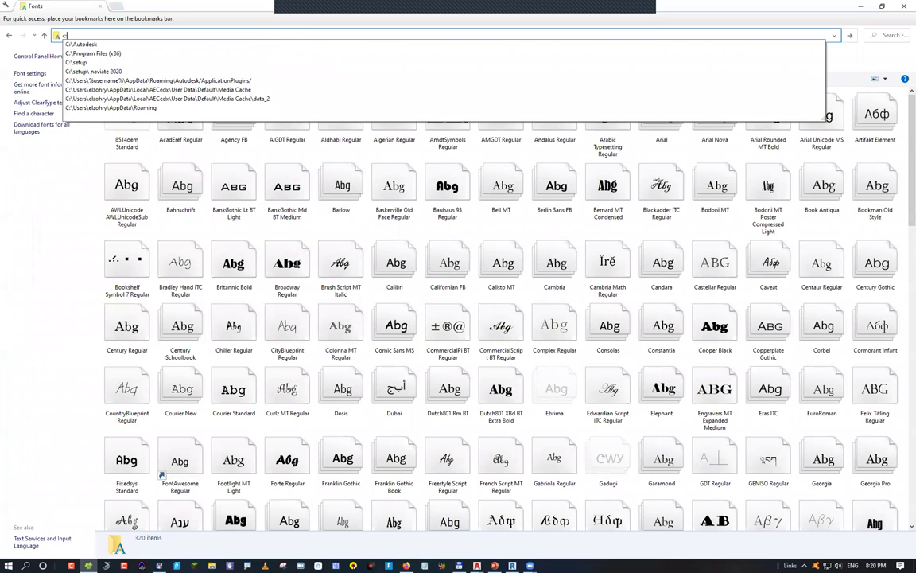
type(":\\Program Files\\")
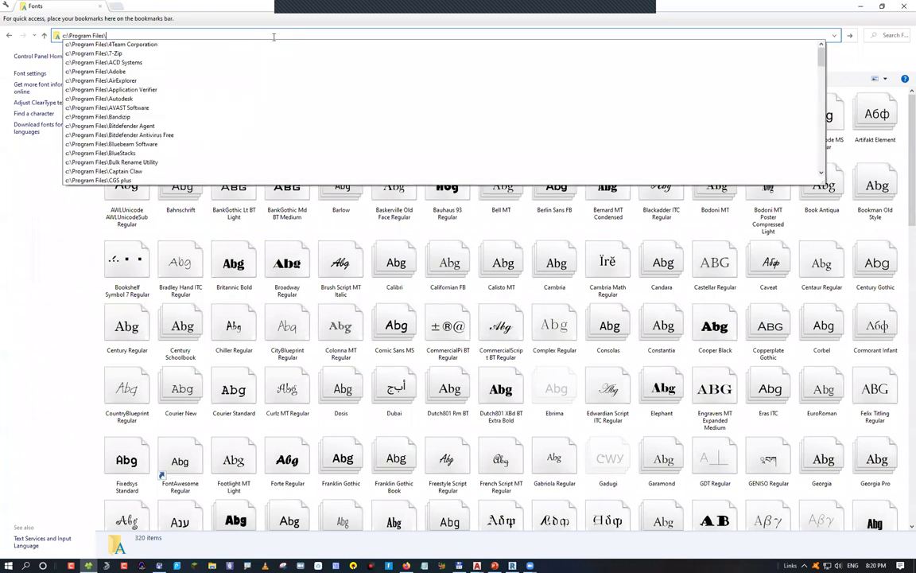
type("a")
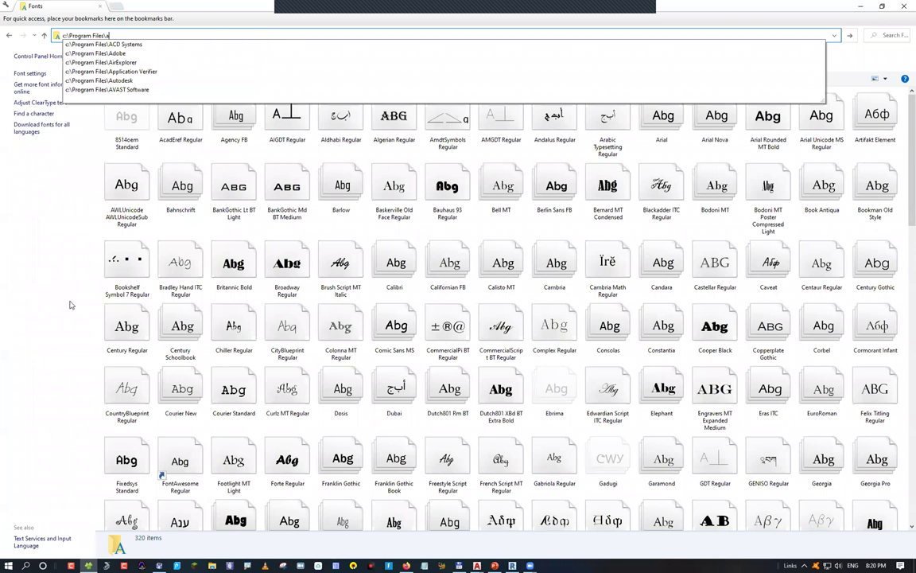
type("u")
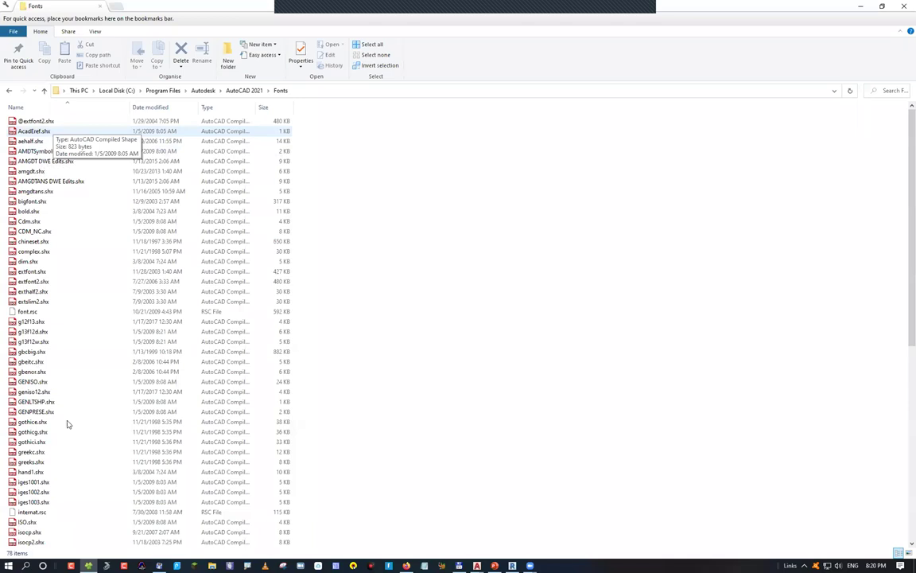
key("f")
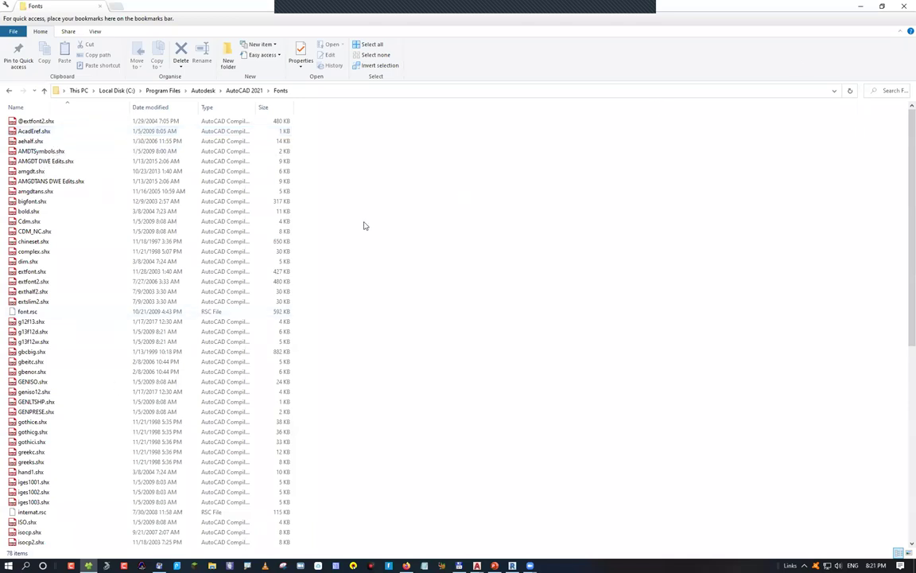
left_click(372, 90)
type("z:\\")
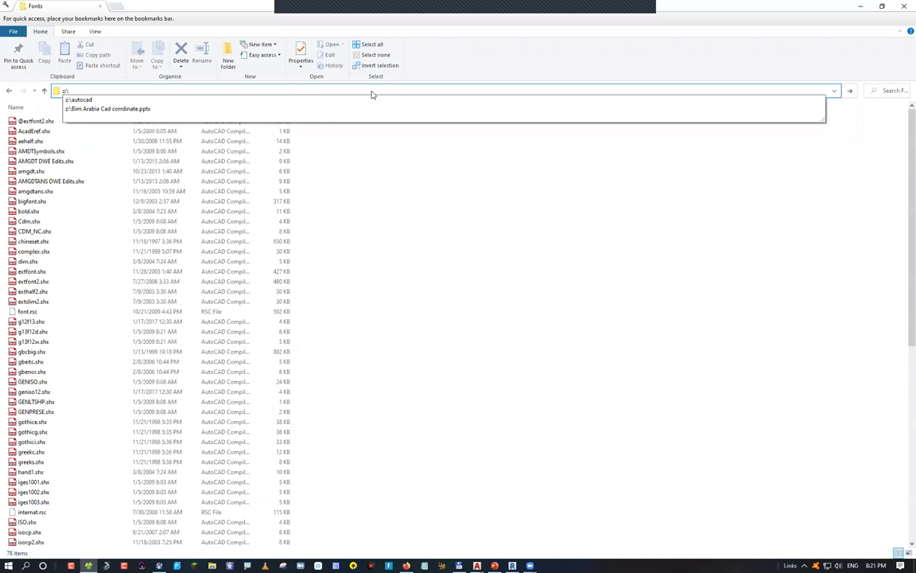
key("Return")
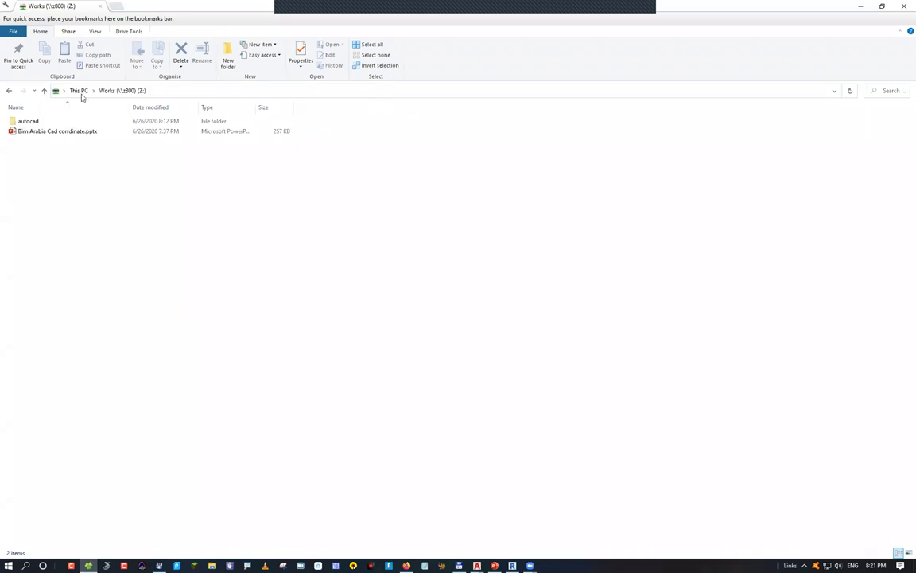
double_click(40, 120)
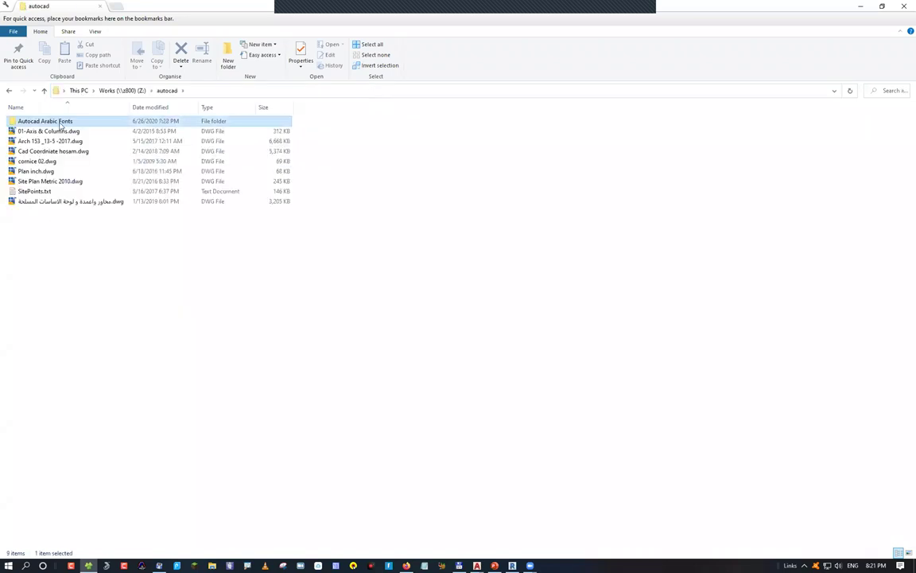
double_click(60, 123)
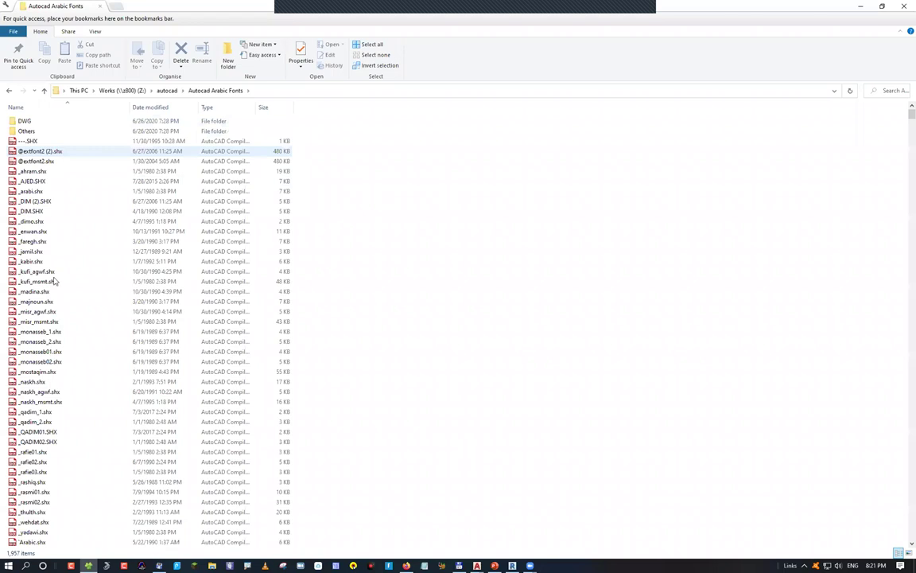
left_click(80, 432)
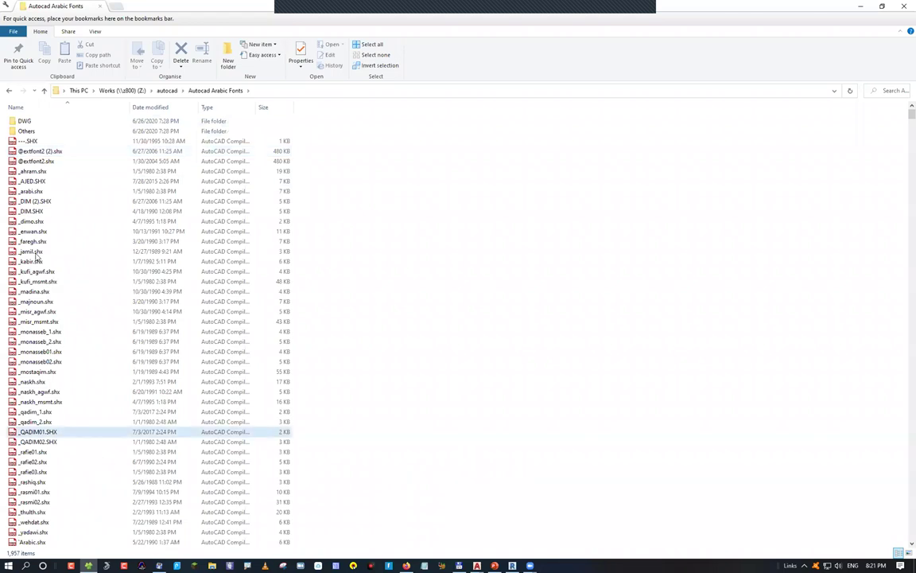
type("s1-")
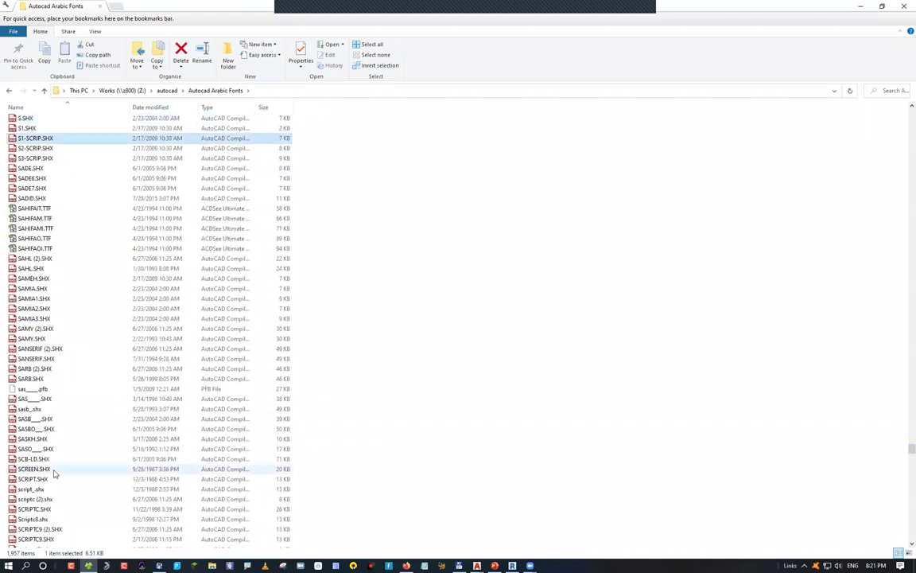
type("spec-")
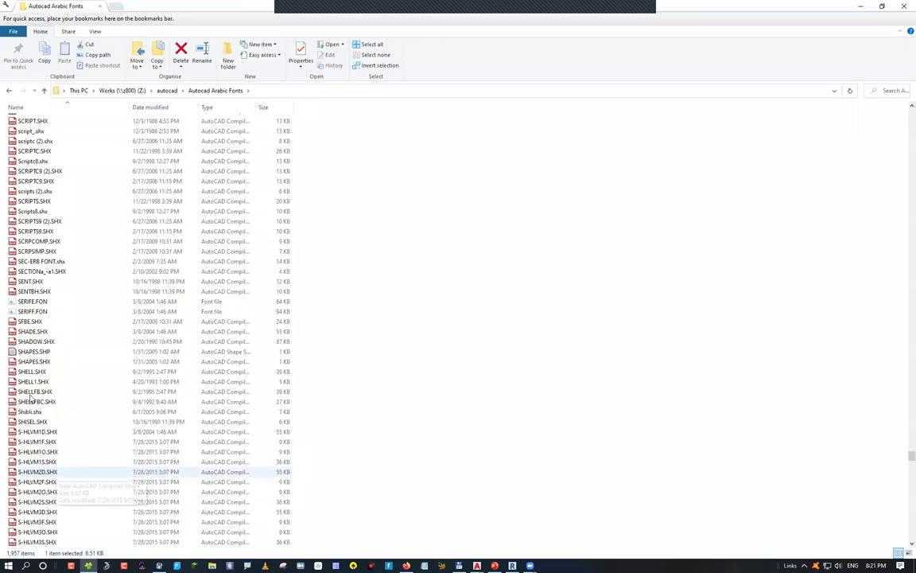
left_click(35, 391)
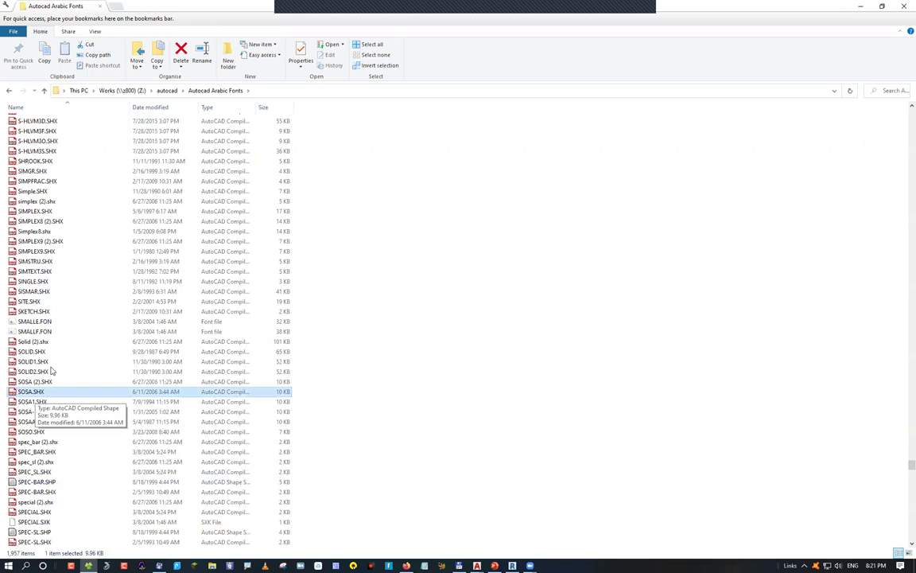
type("xarab1")
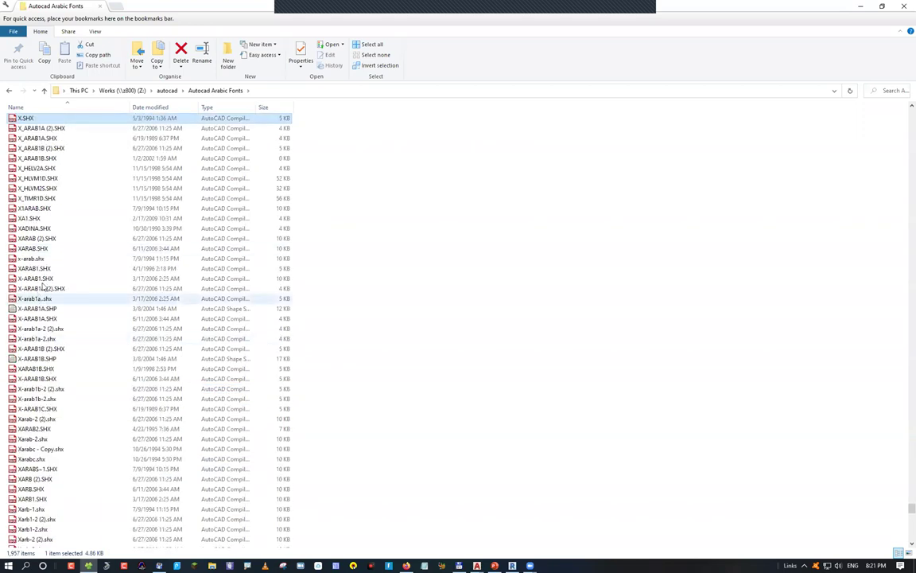
left_click(27, 350)
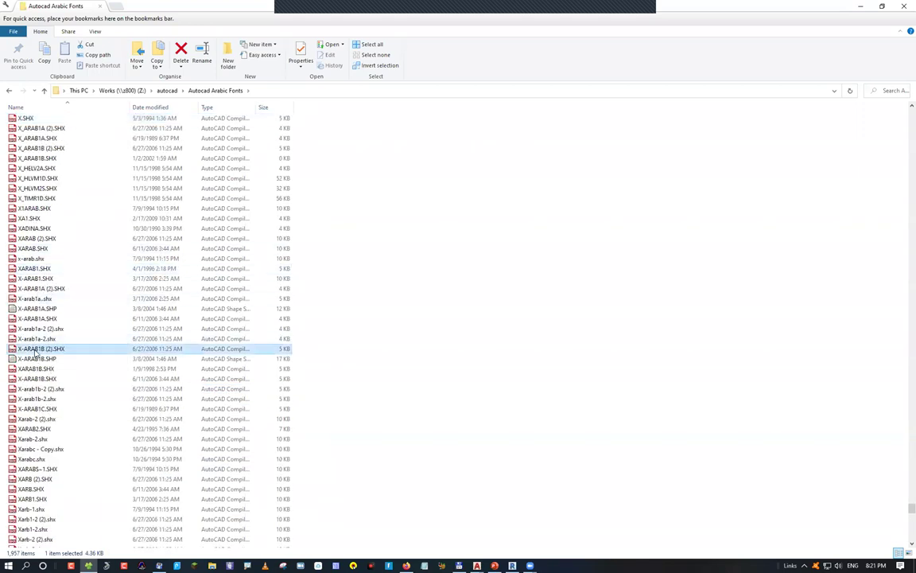
left_click(32, 438)
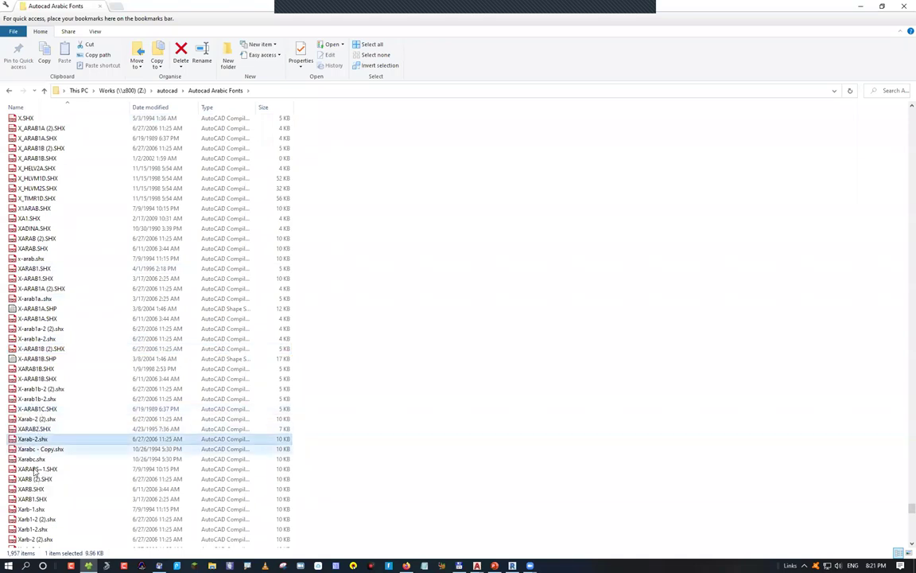
left_click(71, 457)
scroll(72, 478, "down", 1)
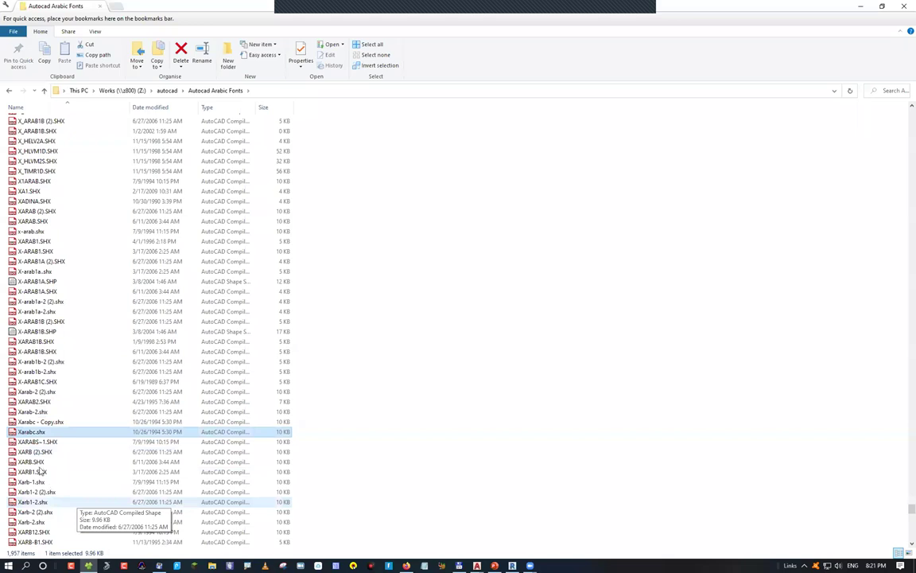
key("Down")
key("Down")
key("Down")
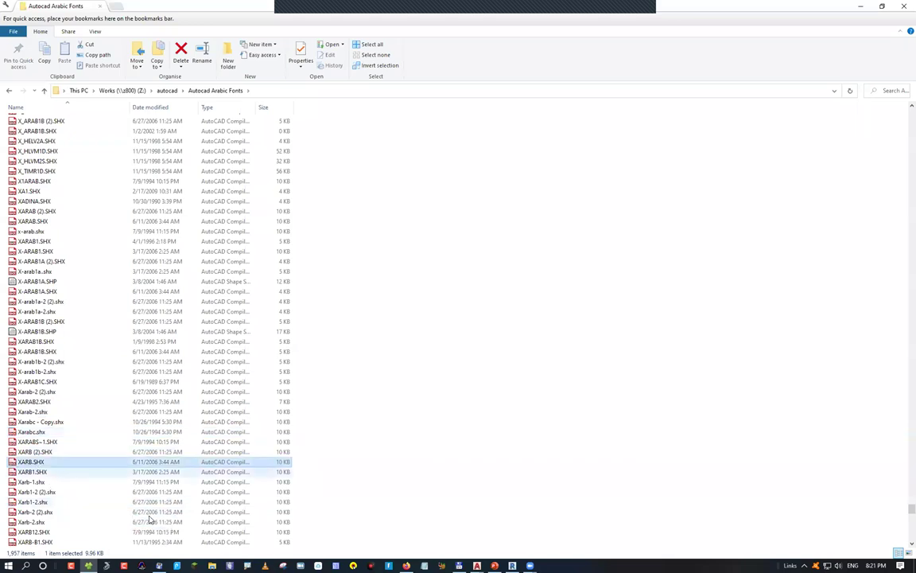
scroll(117, 498, "down", 3)
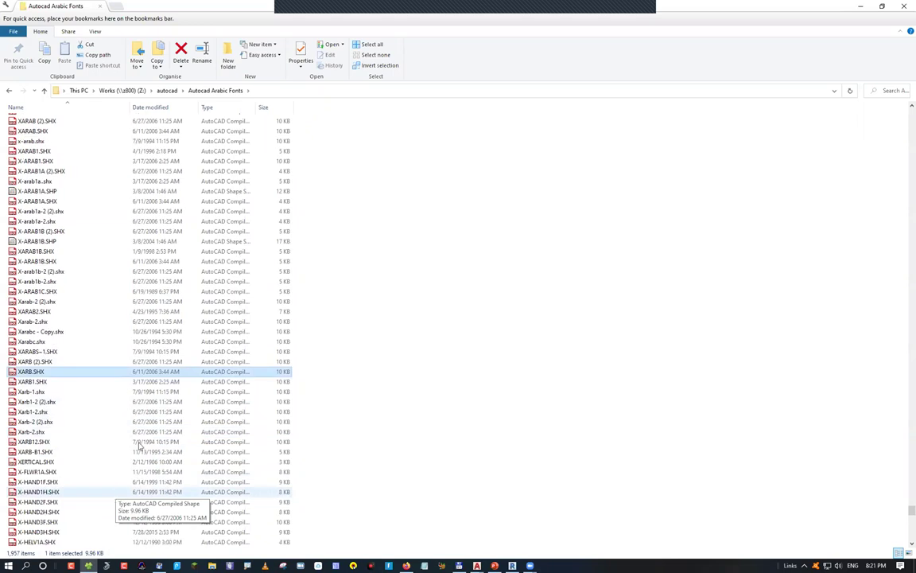
scroll(171, 382, "down", 1)
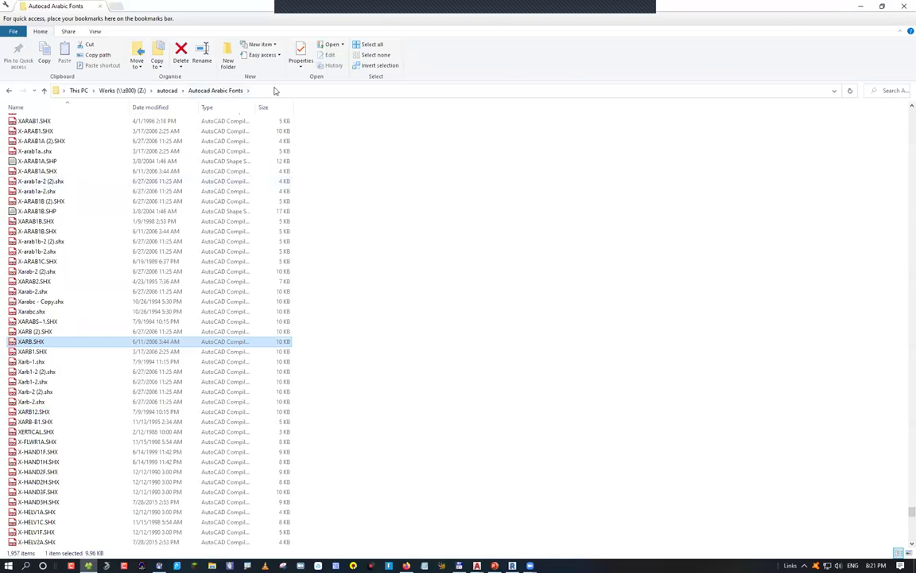
Navigate File Explorer to C:\Program Files\Autodesk using address-bar autocompletion.
left_click(275, 91)
type("c:\\a")
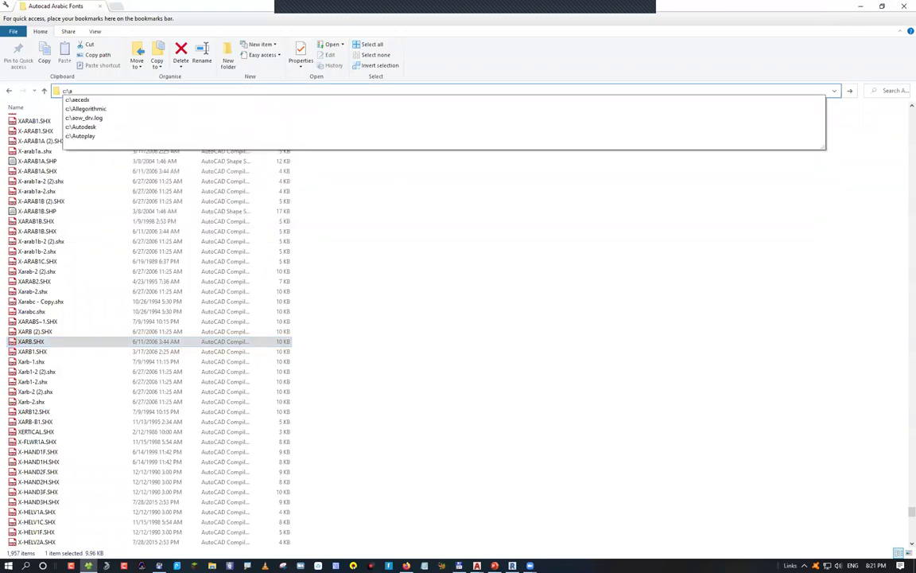
type("uto")
key("ctrl+a")
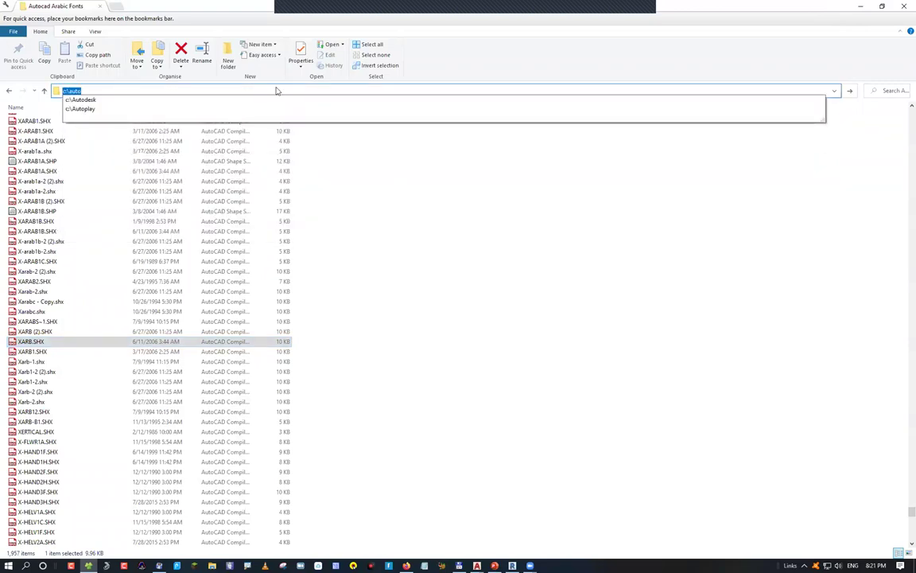
type("prog")
key("Home")
type("c:\\")
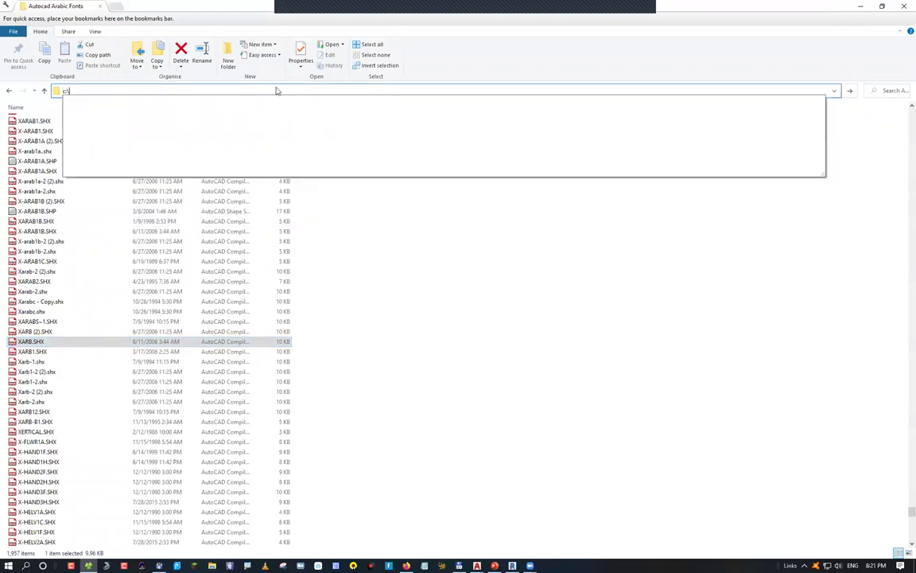
key("Down")
type("\\")
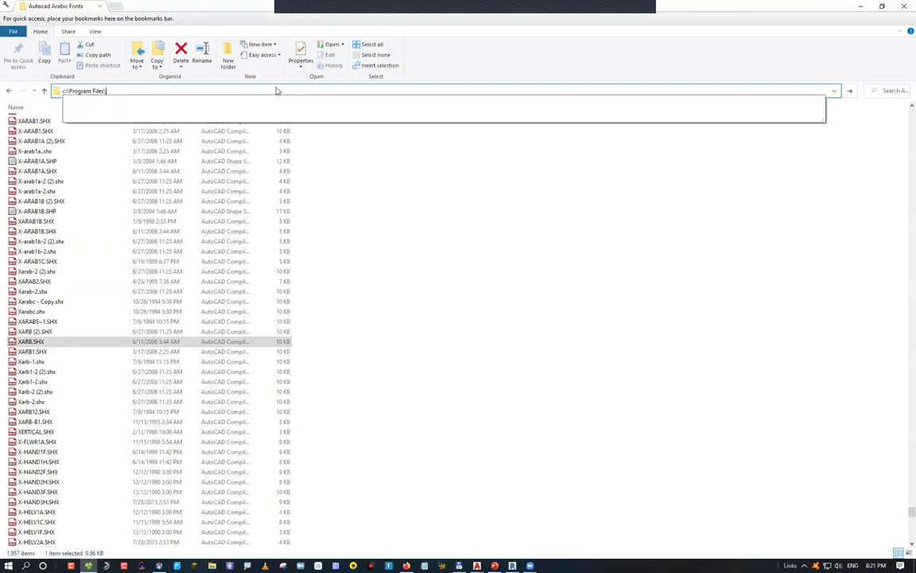
type("au")
key("Down")
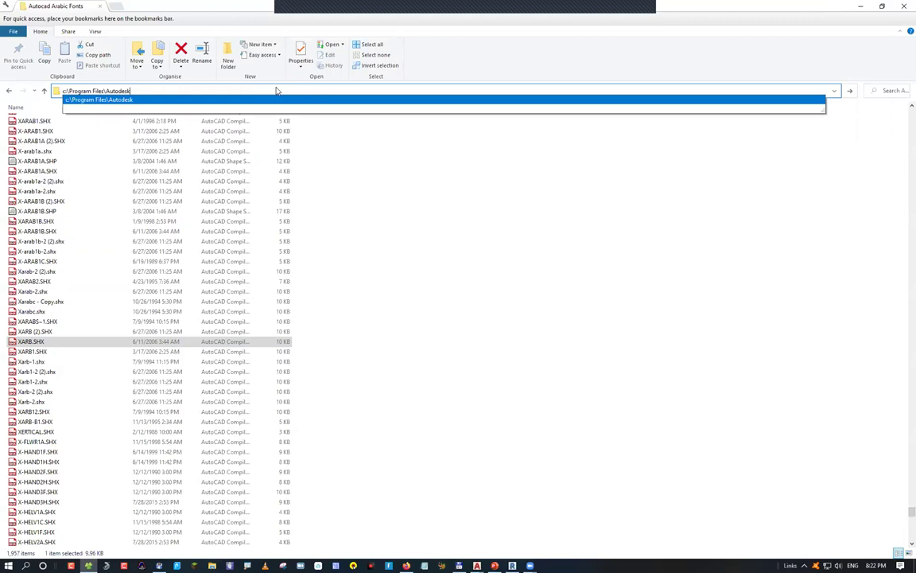
key("Return")
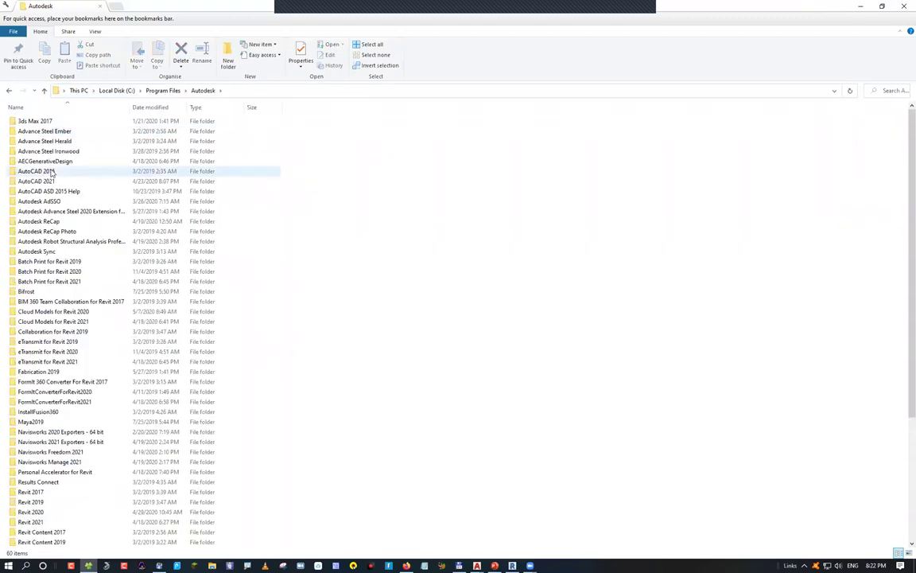
Look through the AutoCAD 2015 Fonts folder, then go back and open the AutoCAD 2021 folder.
left_click(64, 169)
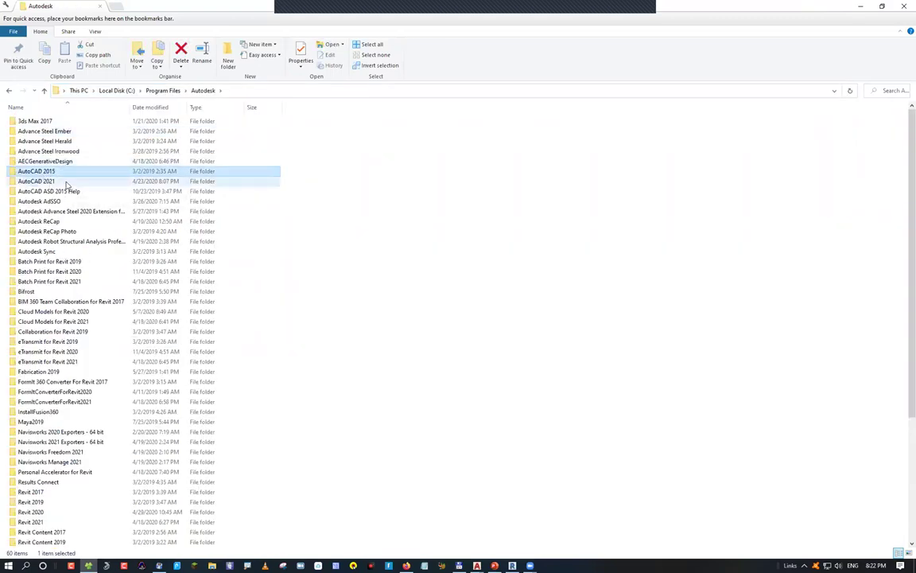
left_click(66, 183)
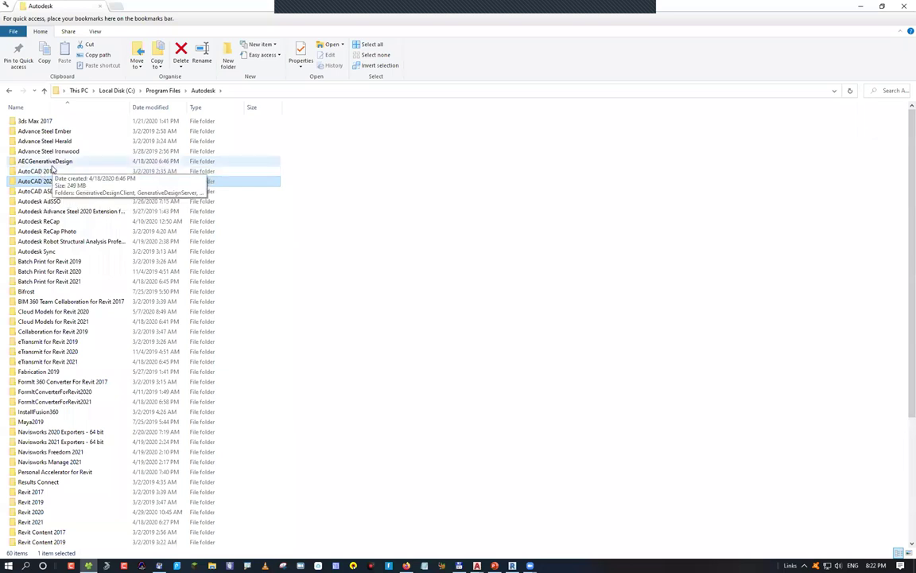
double_click(40, 170)
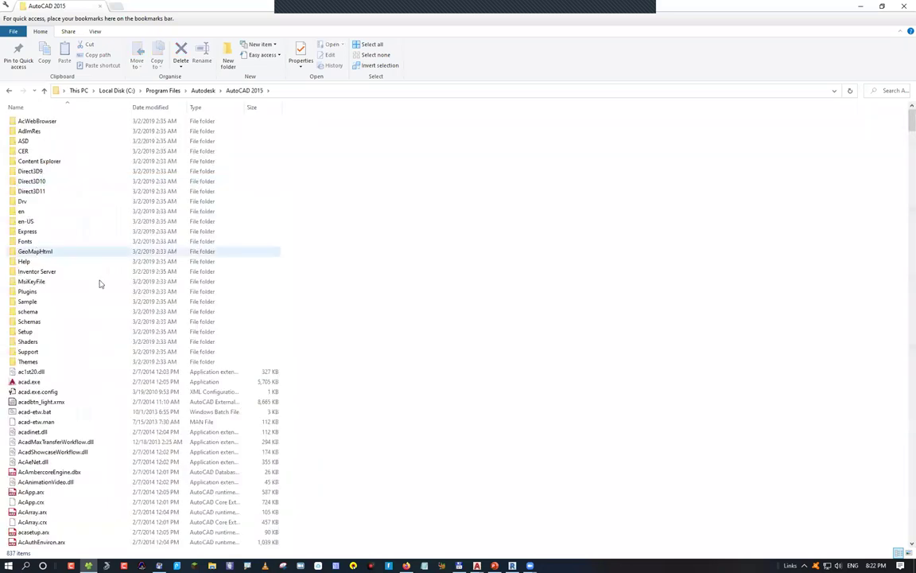
double_click(93, 242)
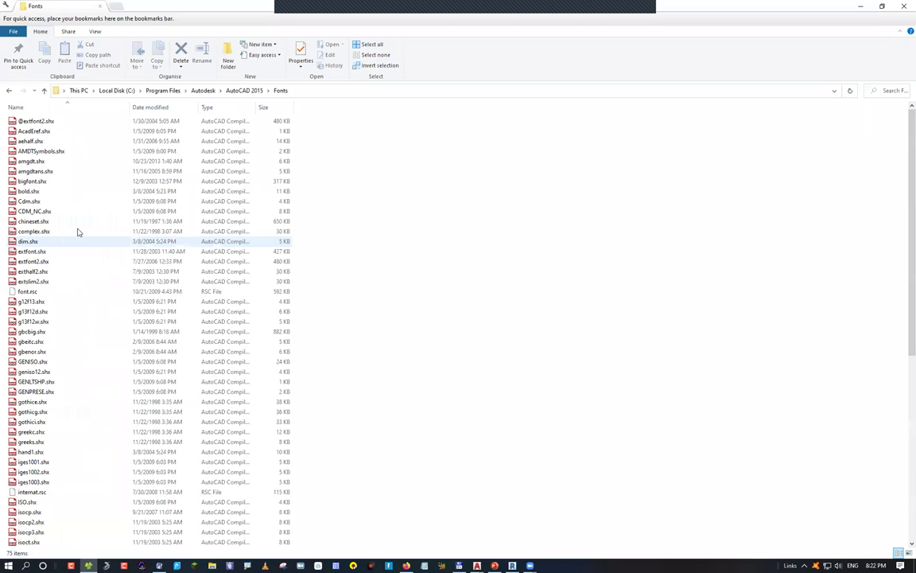
key("alt+Left")
key("alt+Left")
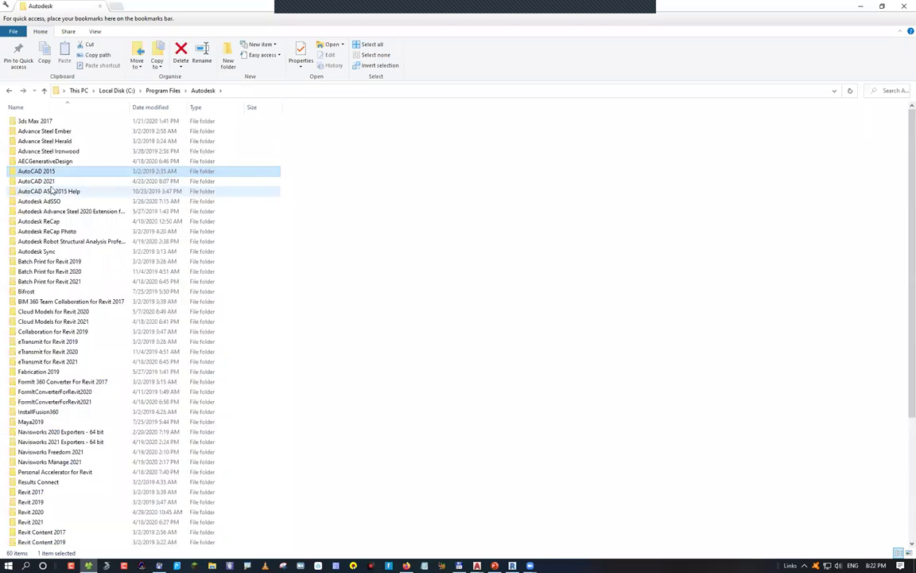
double_click(47, 178)
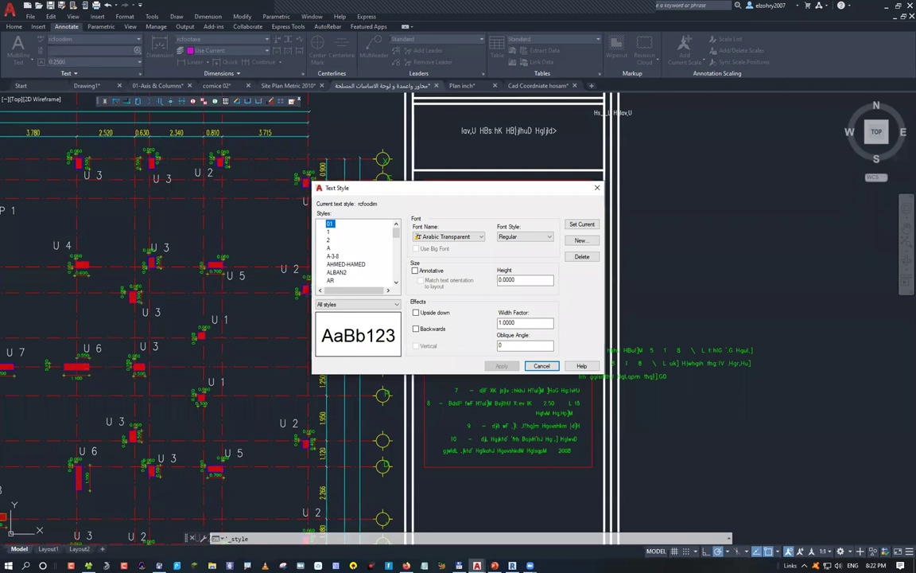
Close Text Style, zoom out, and open the Options dialog with OP.
key("Escape")
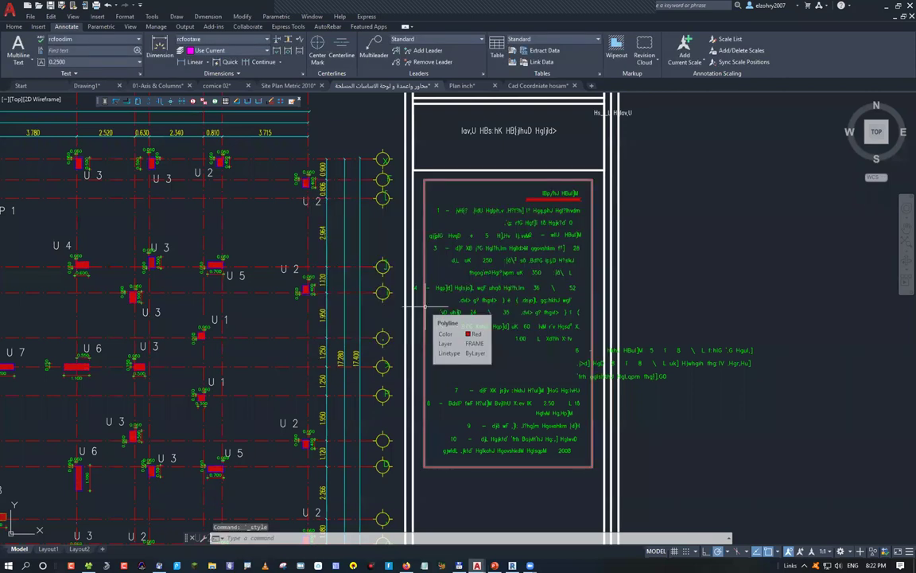
scroll(457, 329, "down", 8)
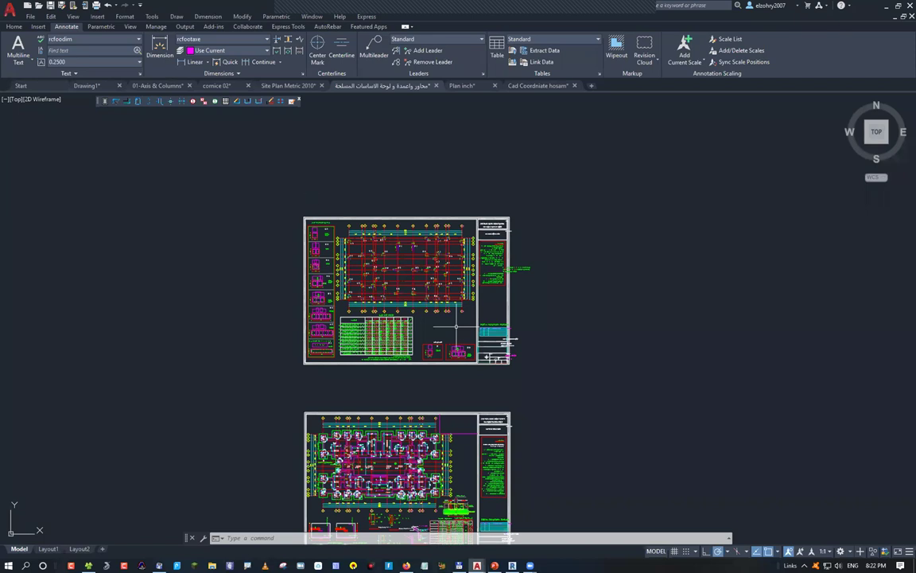
type("OP")
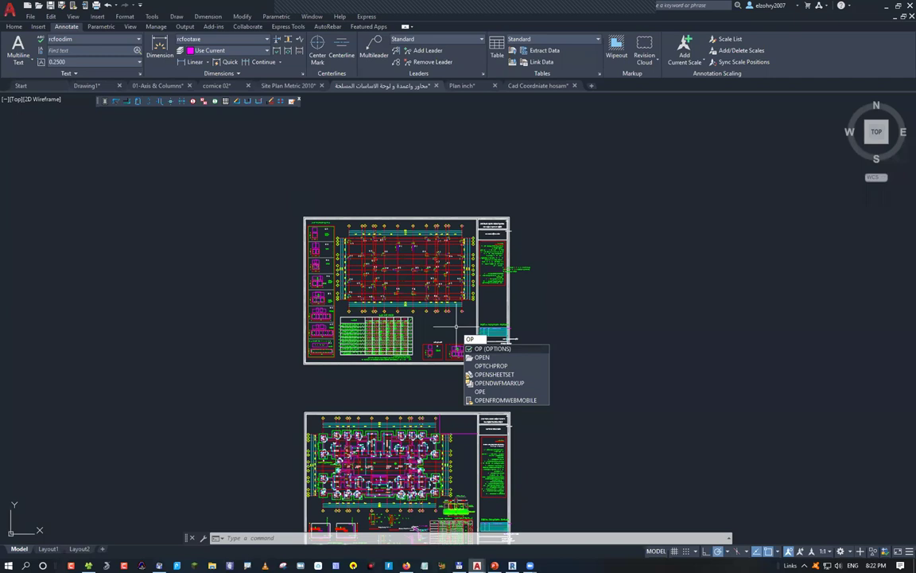
key("Return")
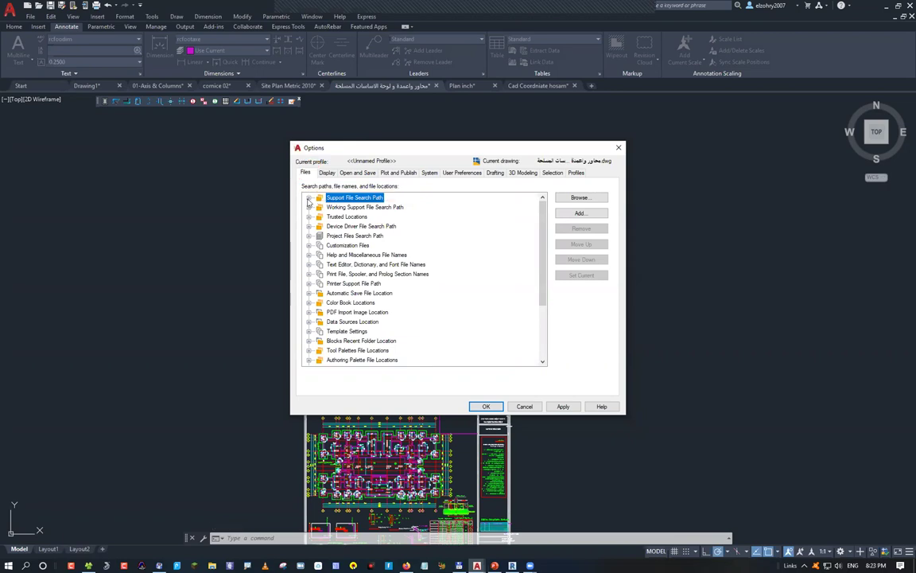
Expand Support File Search Path and remove the AutoCAD 2021\fonts entry.
key("Right")
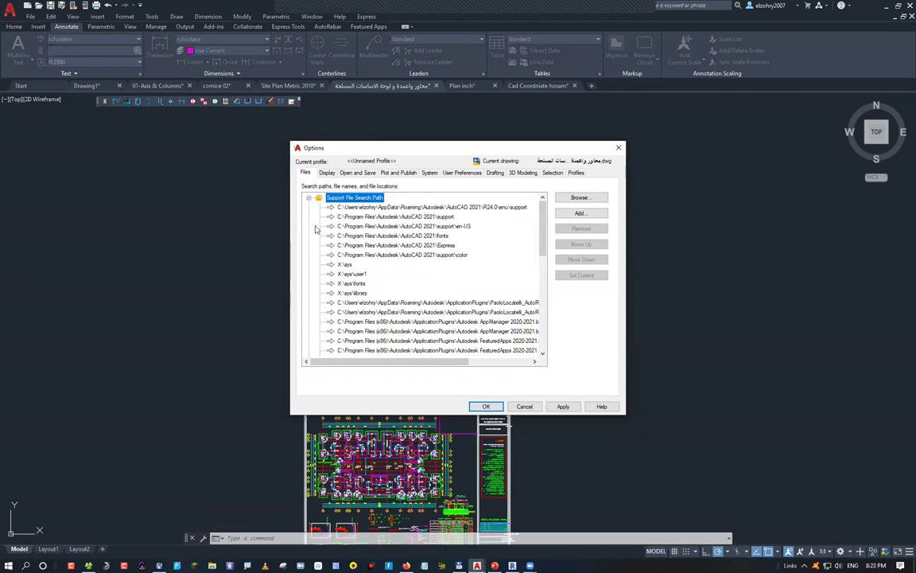
left_click(435, 236)
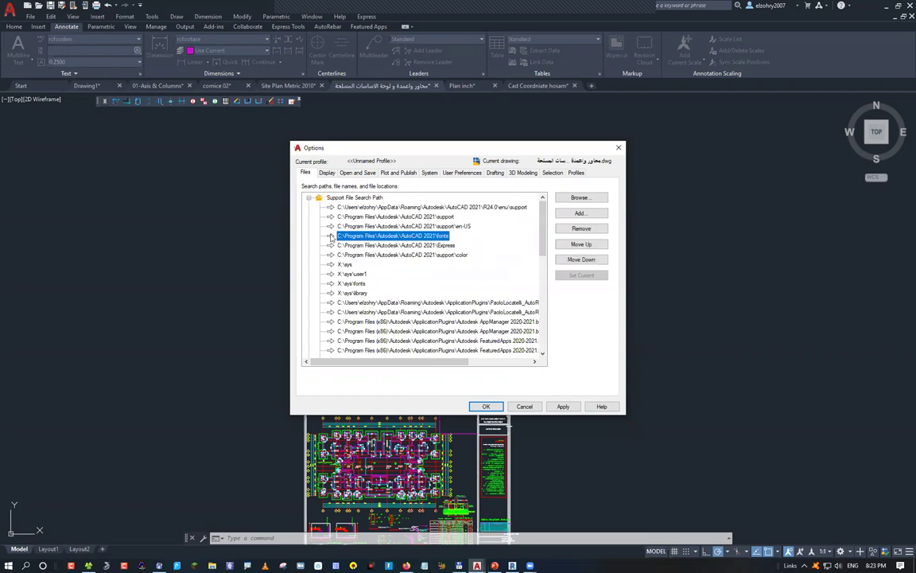
left_click(573, 229)
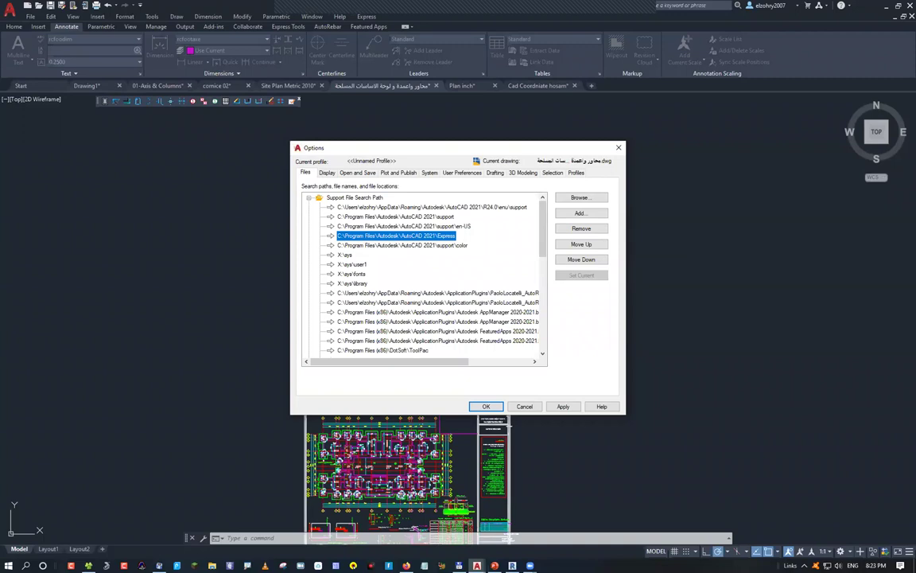
Mark each remaining search path in red, from Program Files paths down to X:\sys\fonts.
left_click_drag(338, 206, 538, 208)
left_click_drag(337, 219, 470, 226)
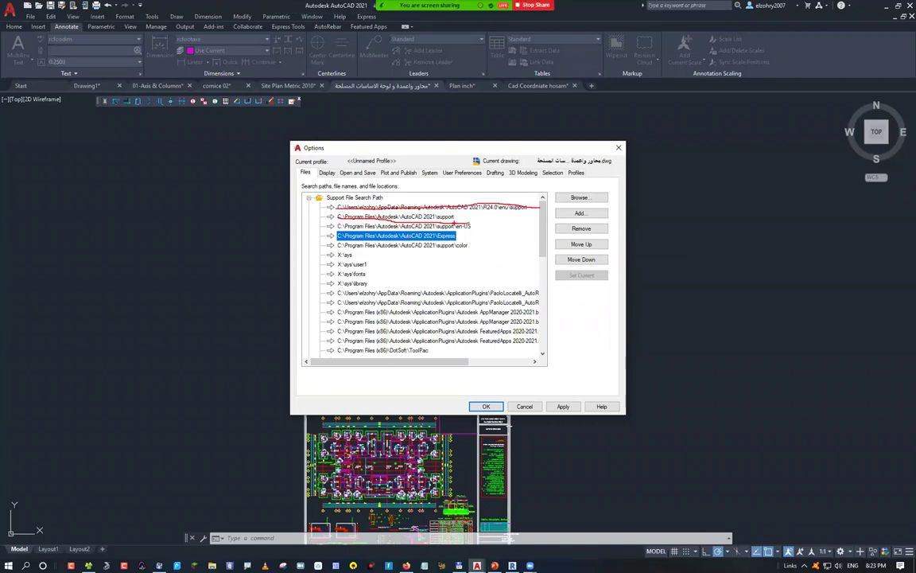
left_click_drag(339, 227, 477, 227)
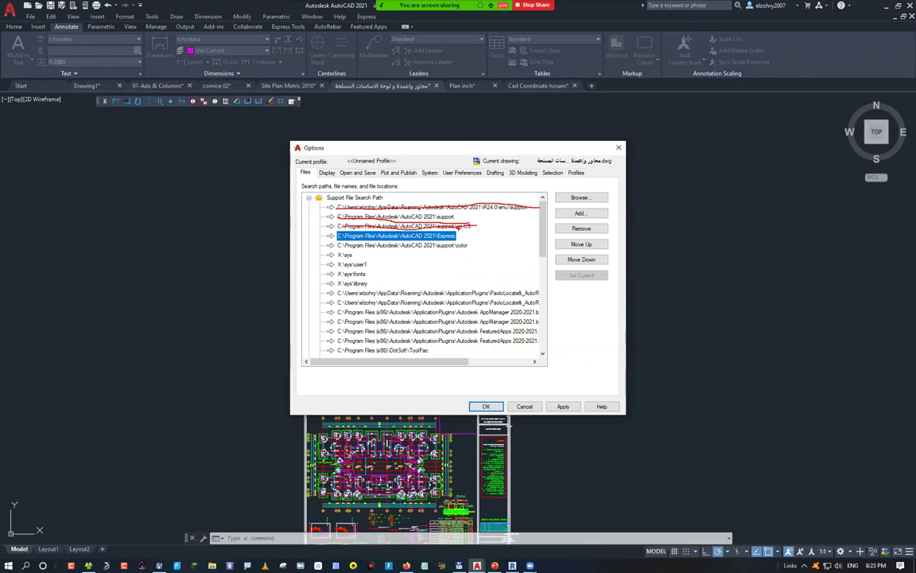
left_click_drag(337, 235, 478, 232)
left_click_drag(339, 245, 495, 246)
left_click_drag(337, 256, 410, 257)
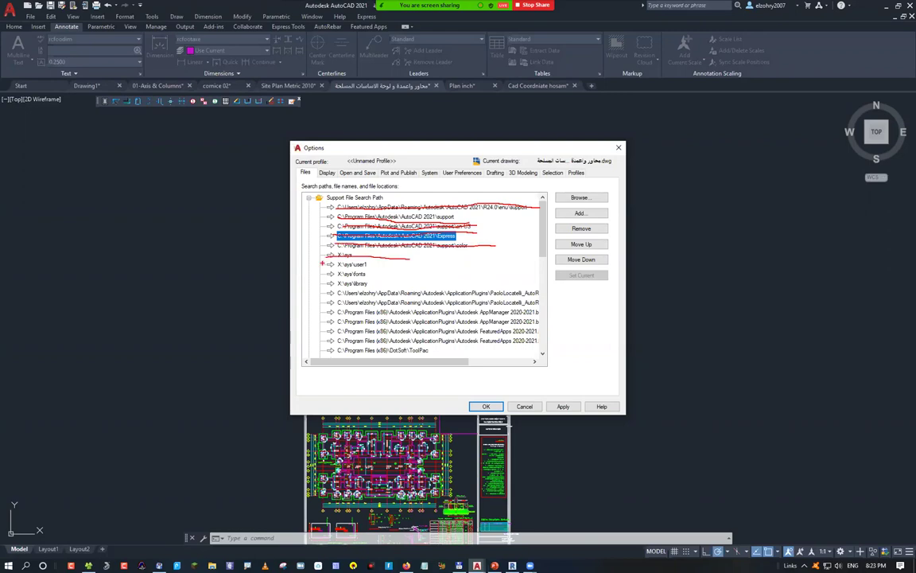
left_click_drag(325, 264, 412, 265)
left_click_drag(329, 274, 371, 274)
left_click_drag(336, 239, 336, 354)
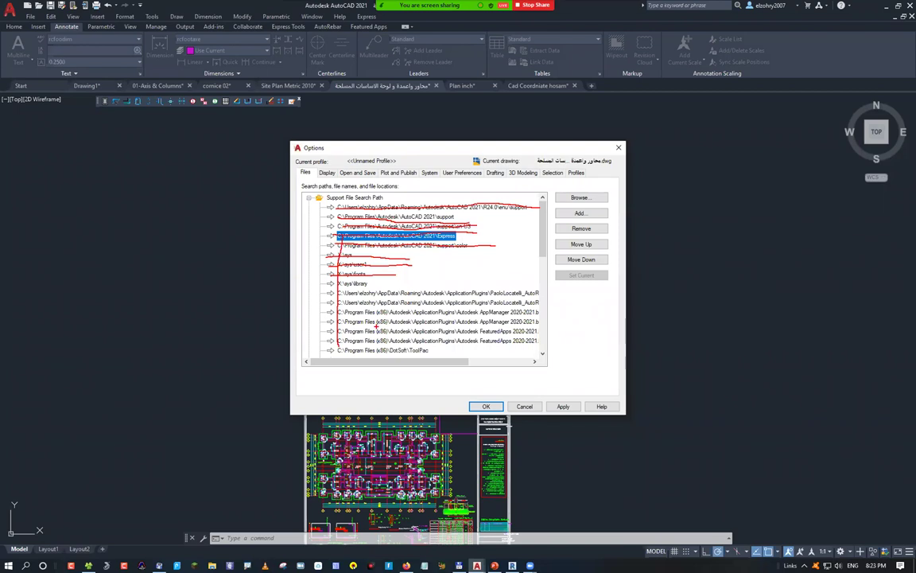
Add a new Support File Search Path entry pointing to the Z:\autocad\Autocad Arabic Fonts folder.
key("Escape")
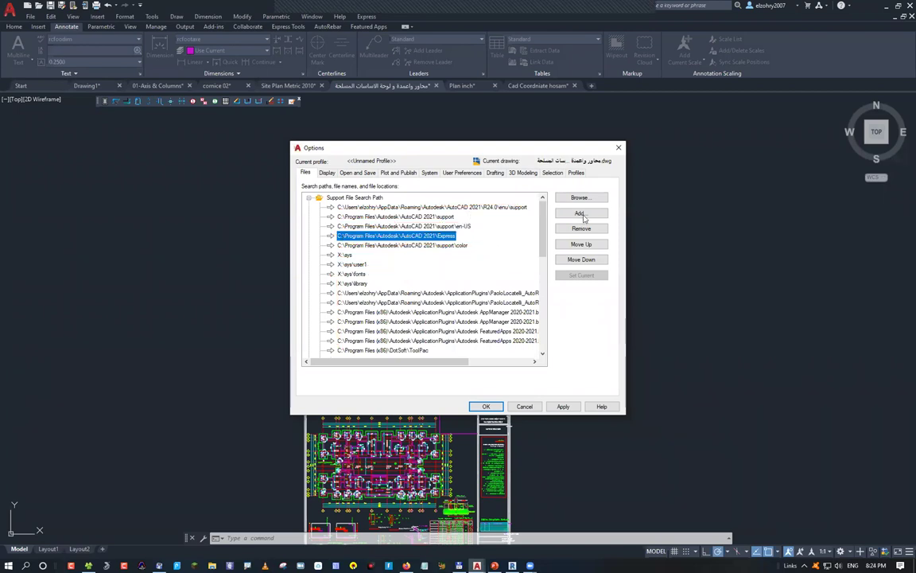
left_click(580, 213)
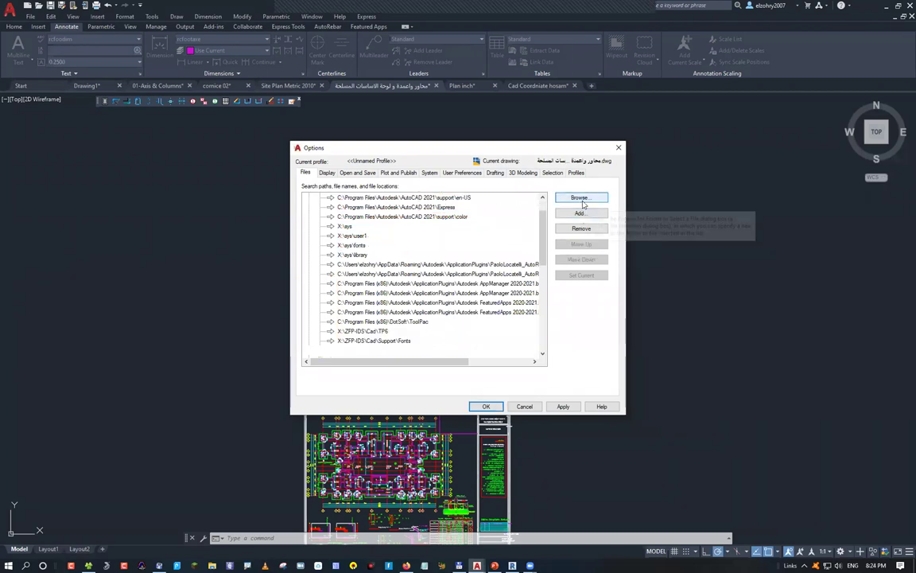
left_click(581, 199)
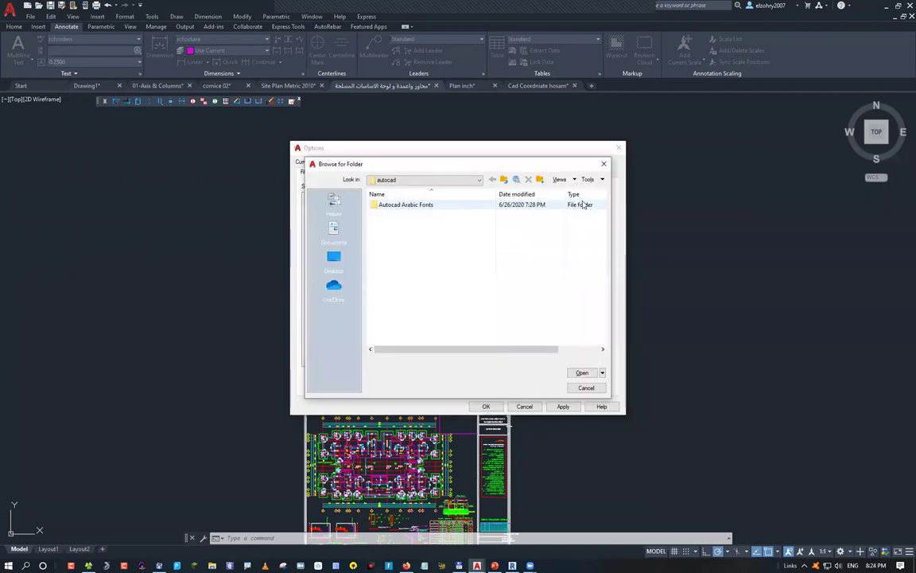
left_click(425, 181)
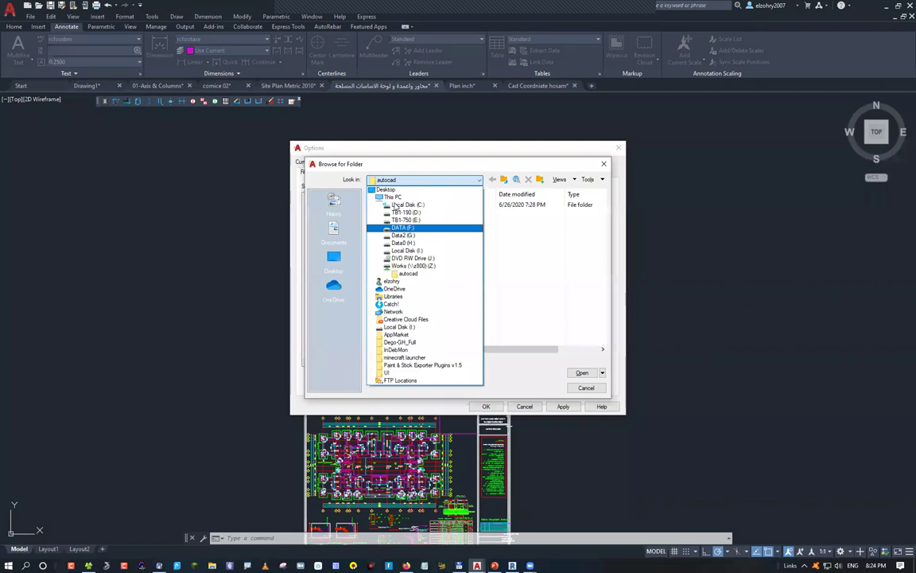
left_click(584, 373)
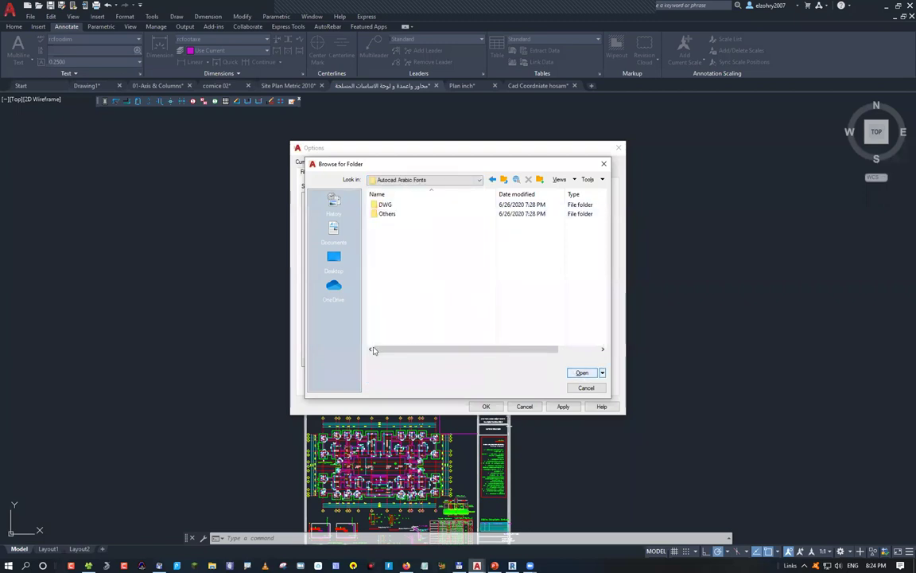
key("Return")
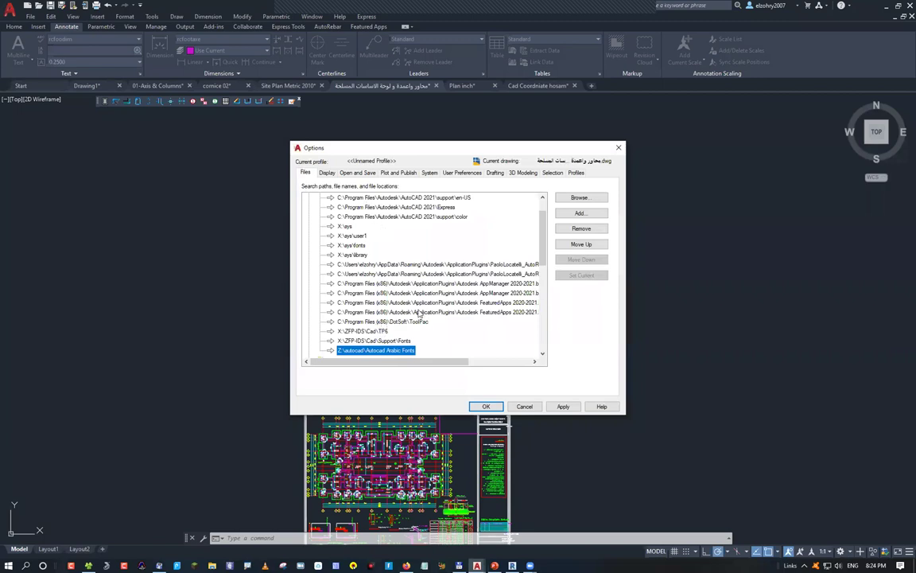
Select the newly added Arabic fonts path in the support search path list.
scroll(419, 314, "down", 1)
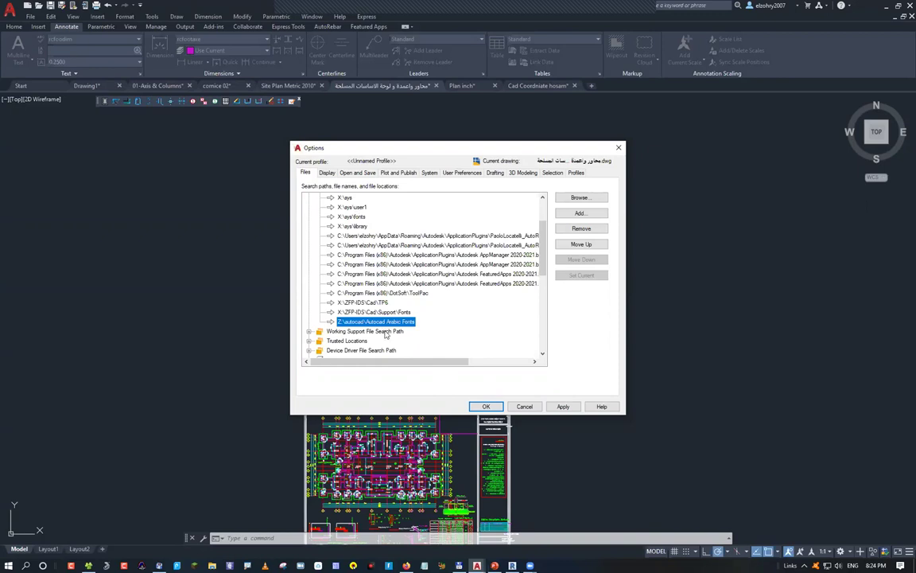
scroll(389, 357, "up", 2)
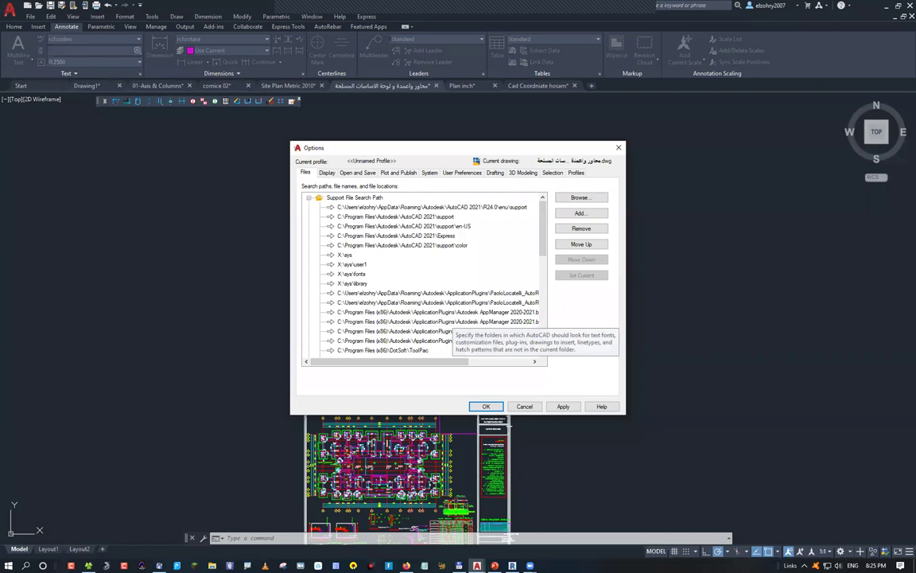
scroll(384, 321, "down", 2)
left_click(384, 321)
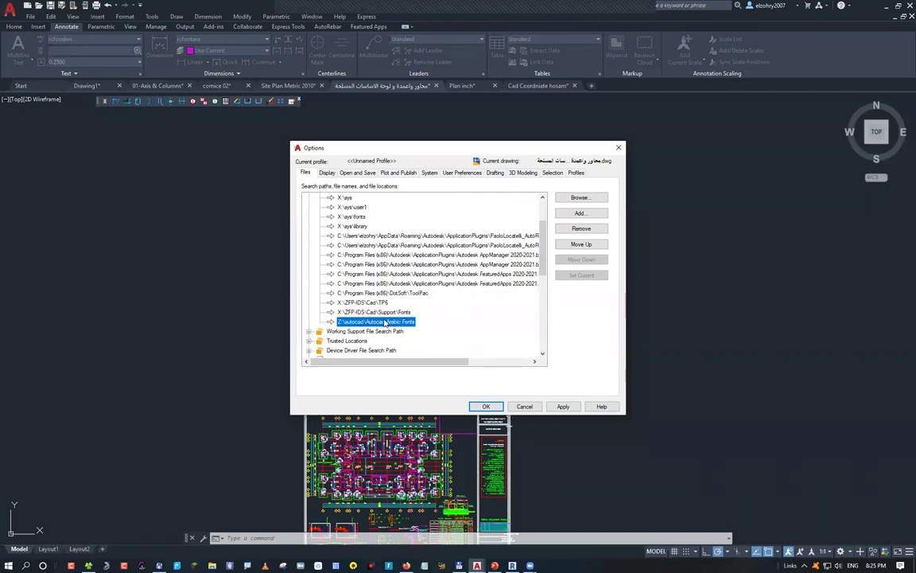
left_click(384, 322)
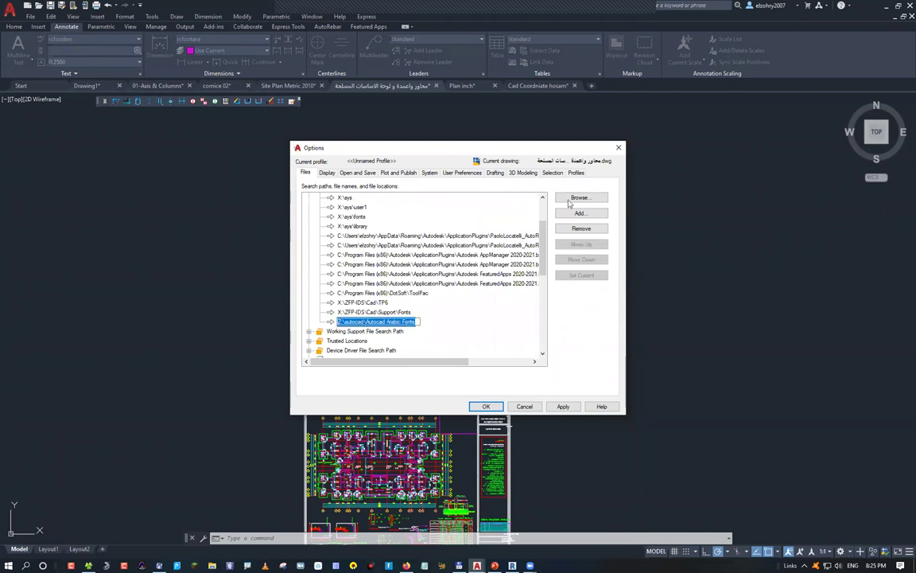
key("Return")
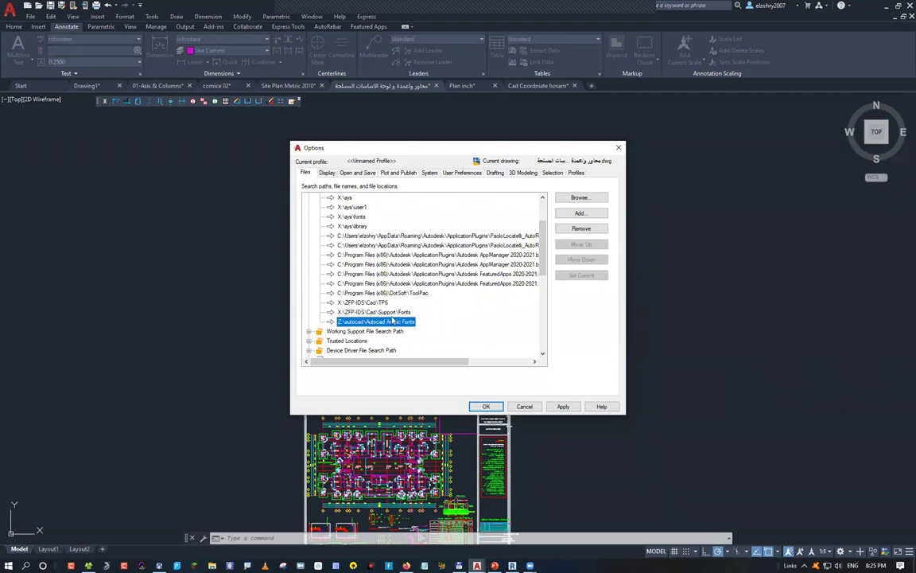
Move the Arabic fonts path above X:\ays to the top and apply the options.
left_click(574, 244)
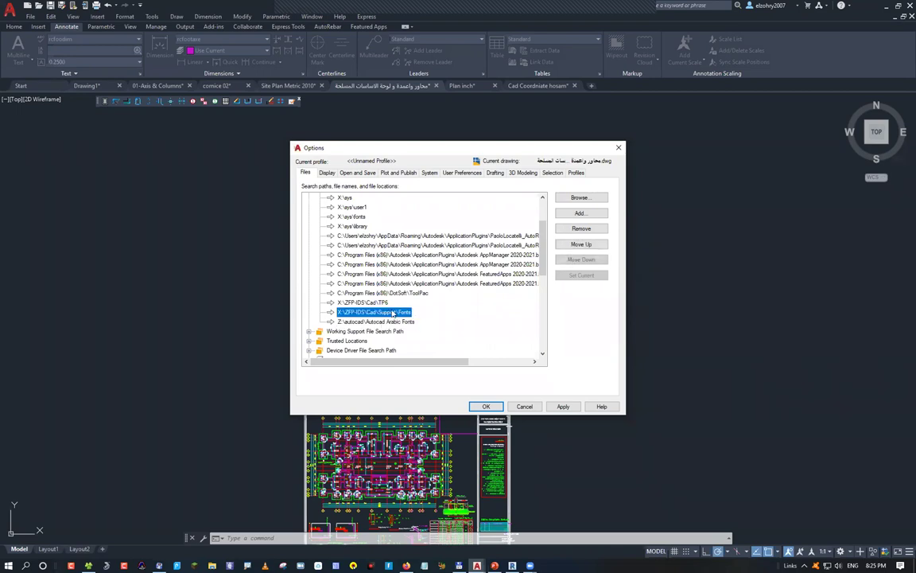
left_click(573, 244)
left_click(574, 245)
left_click(574, 244)
left_click(574, 245)
left_click(573, 244)
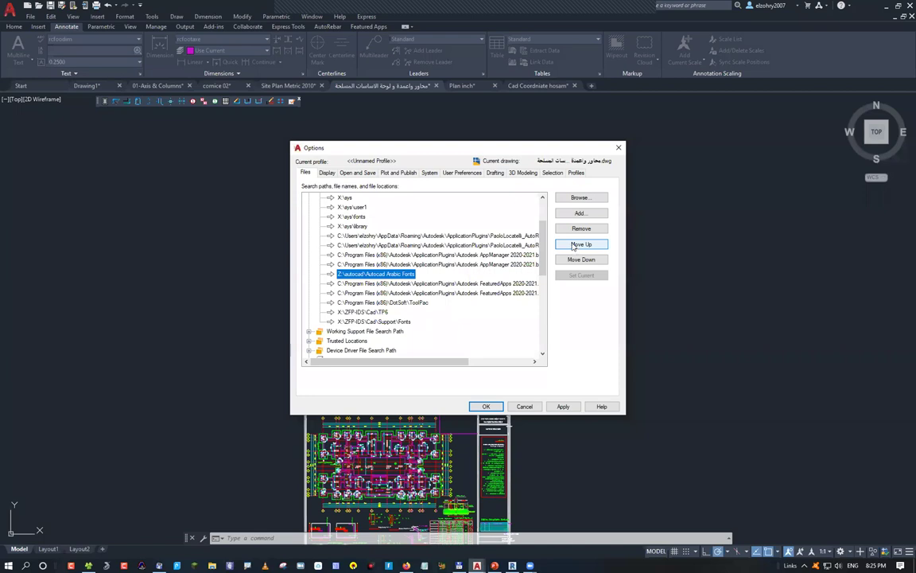
left_click(573, 244)
left_click(573, 244)
left_click(573, 244)
left_click(574, 244)
left_click(574, 245)
left_click(574, 244)
left_click(574, 244)
scroll(545, 237, "up", 2)
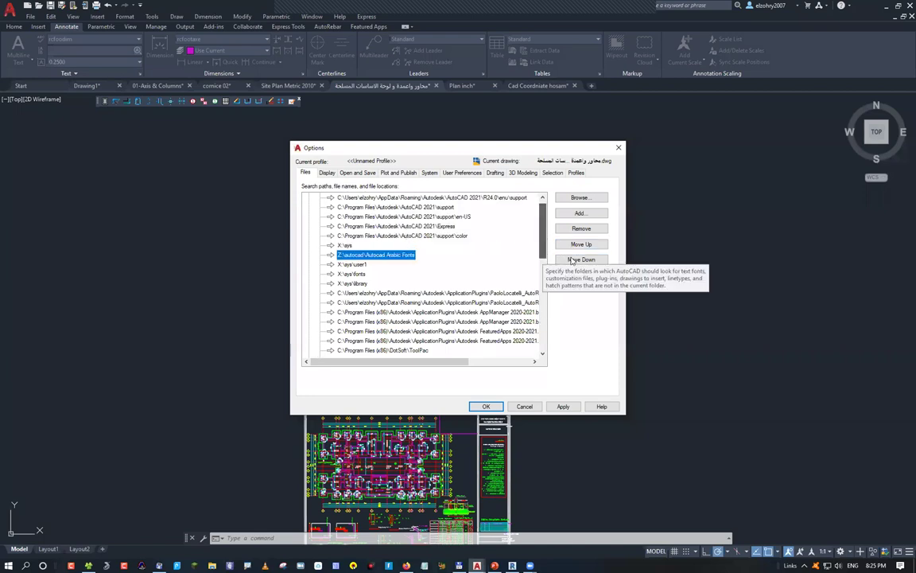
scroll(544, 237, "up", 1)
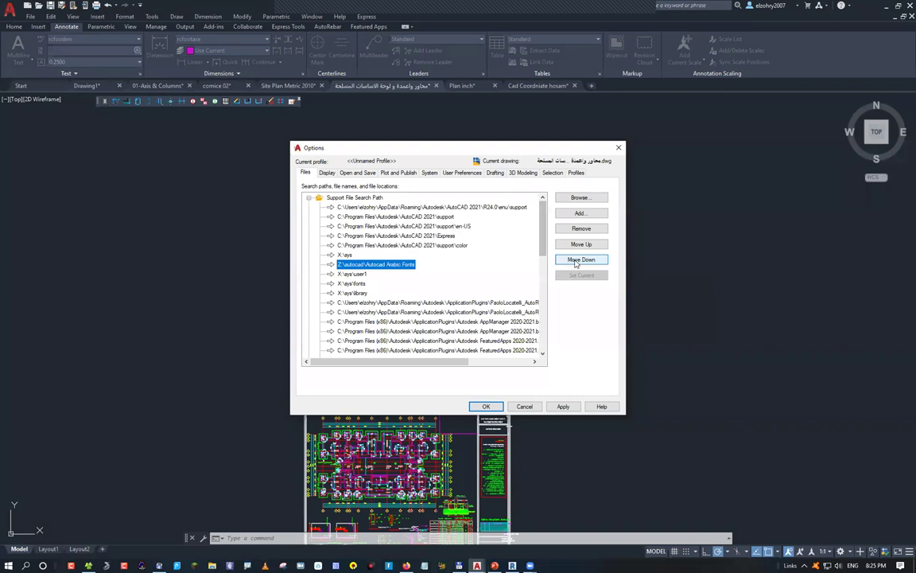
left_click(579, 245)
left_click(579, 245)
left_click(579, 245)
left_click(579, 245)
left_click(579, 245)
left_click(579, 245)
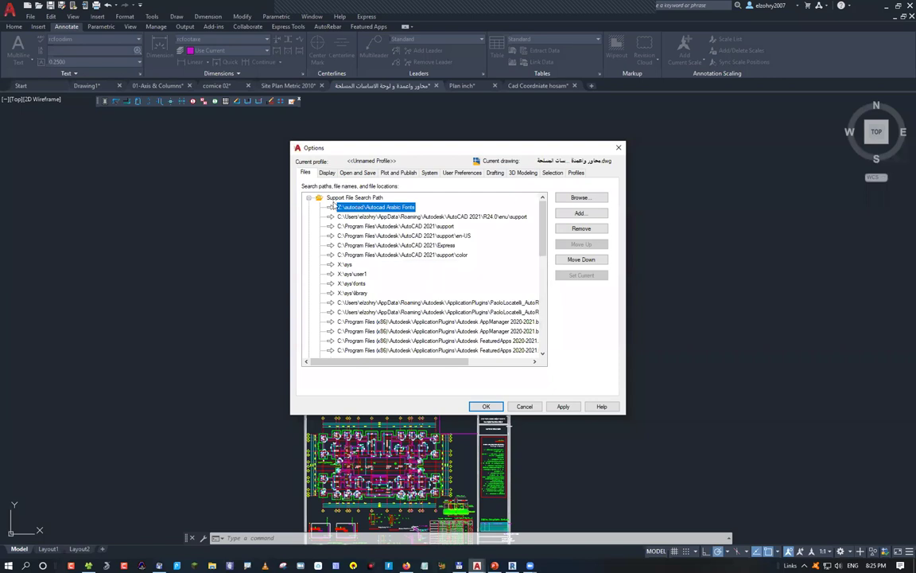
left_click(486, 407)
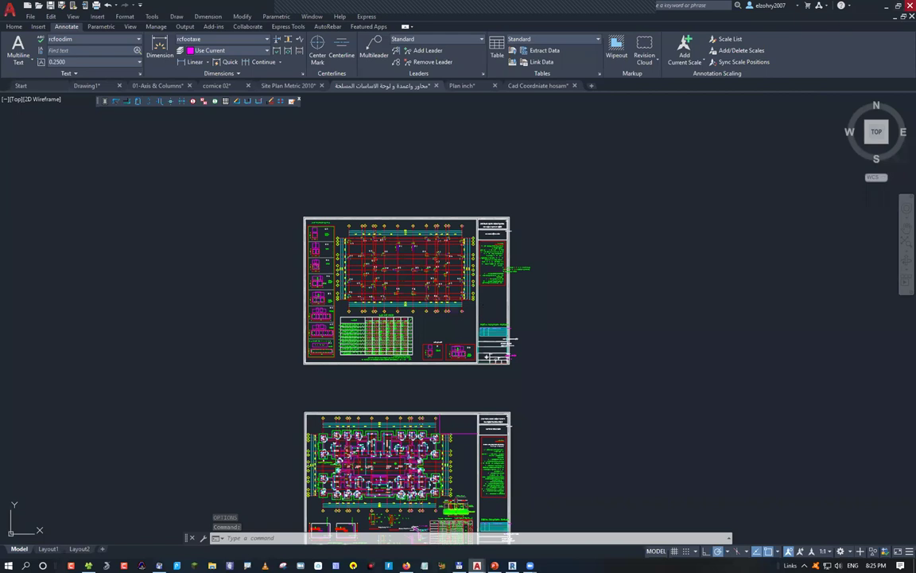
Quit AutoCAD, discarding changes to all four open drawings including Drawing1.
left_click(910, 6)
left_click(468, 303)
left_click(484, 304)
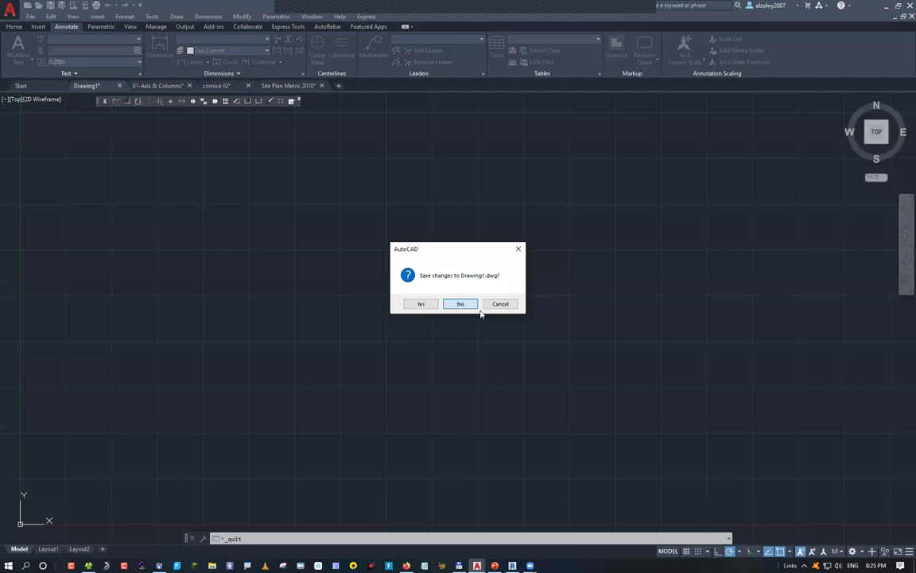
left_click(475, 307)
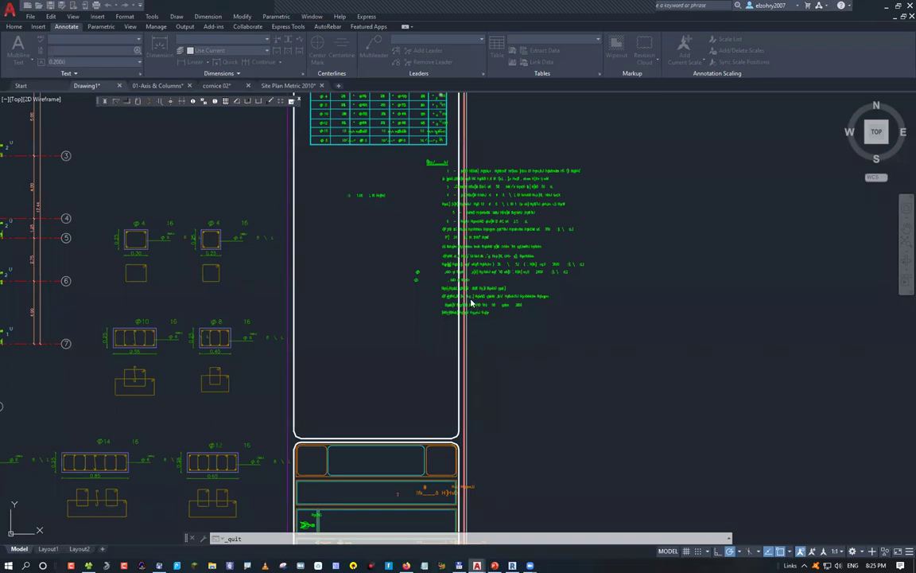
left_click(472, 303)
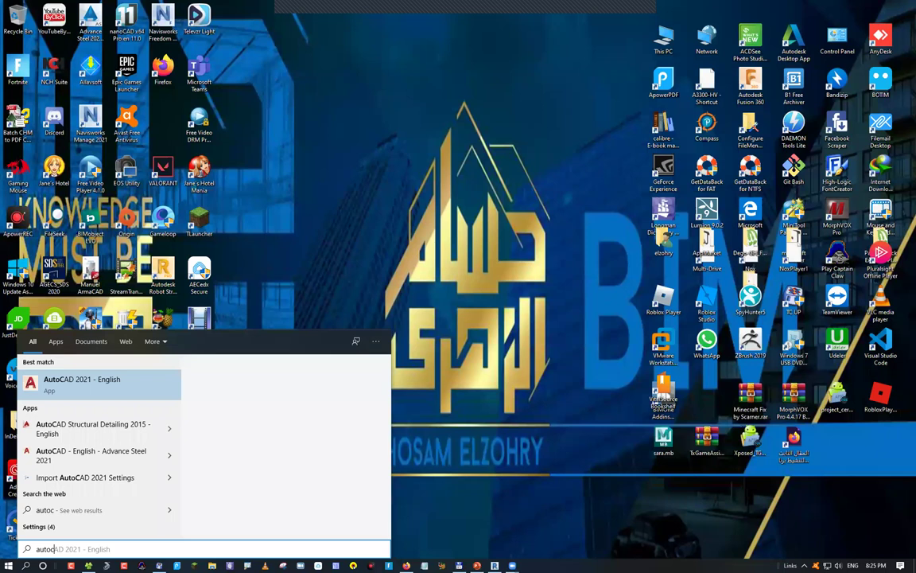
Launch AutoCAD 2021 - English from the Start menu search results.
key("Return")
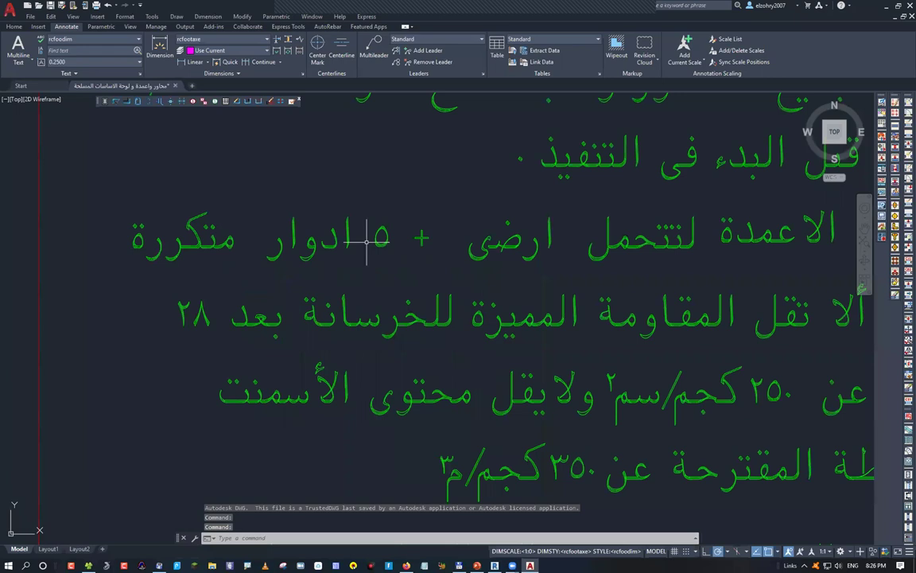
scroll(335, 236, "up", 8)
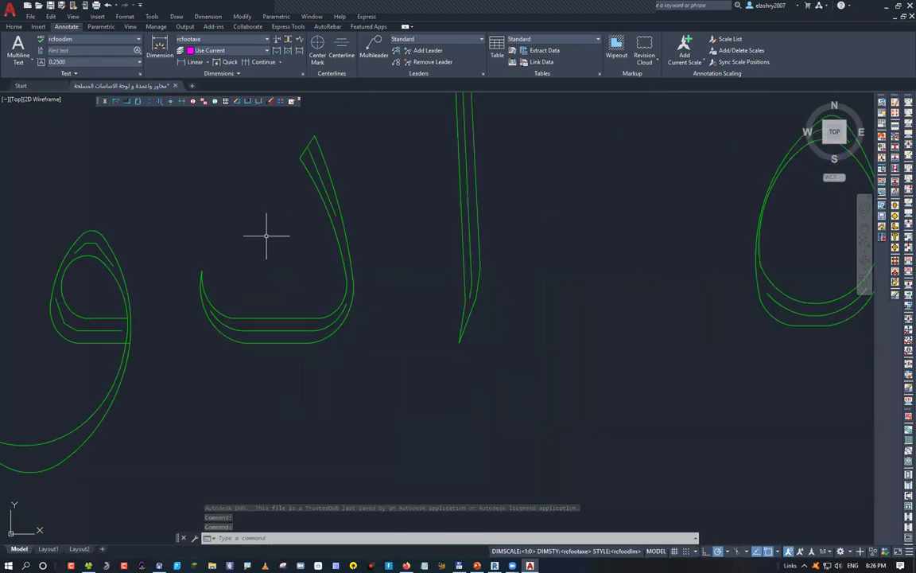
scroll(267, 236, "down", 8)
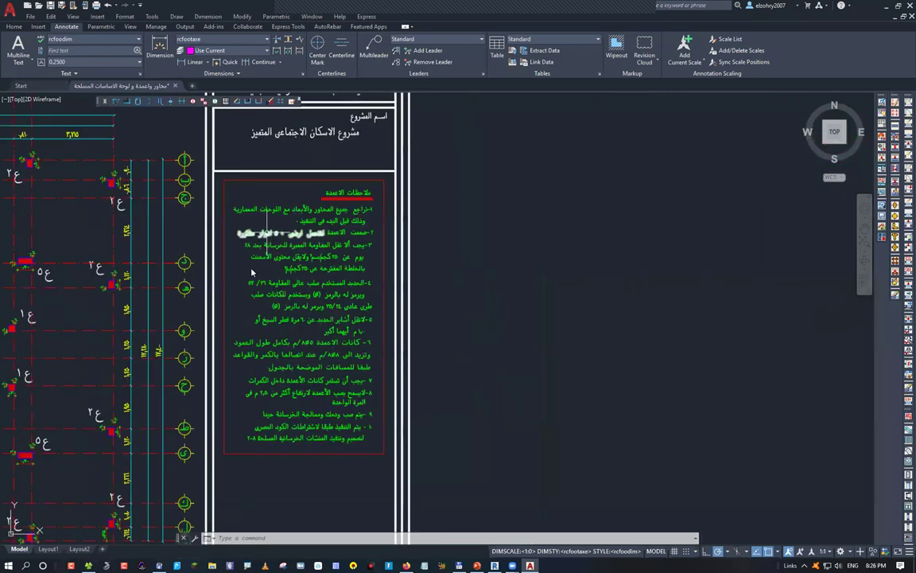
scroll(251, 273, "up", 2)
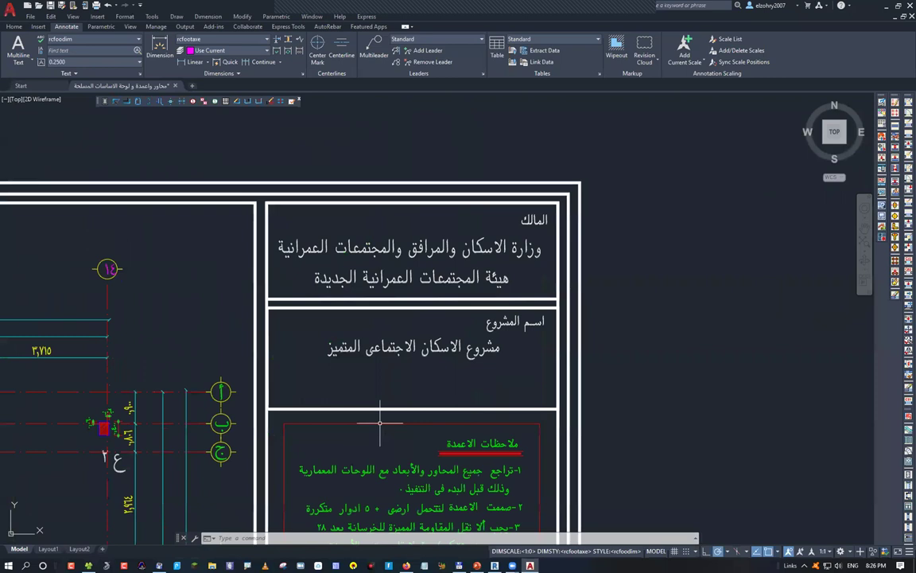
scroll(379, 417, "down", 8)
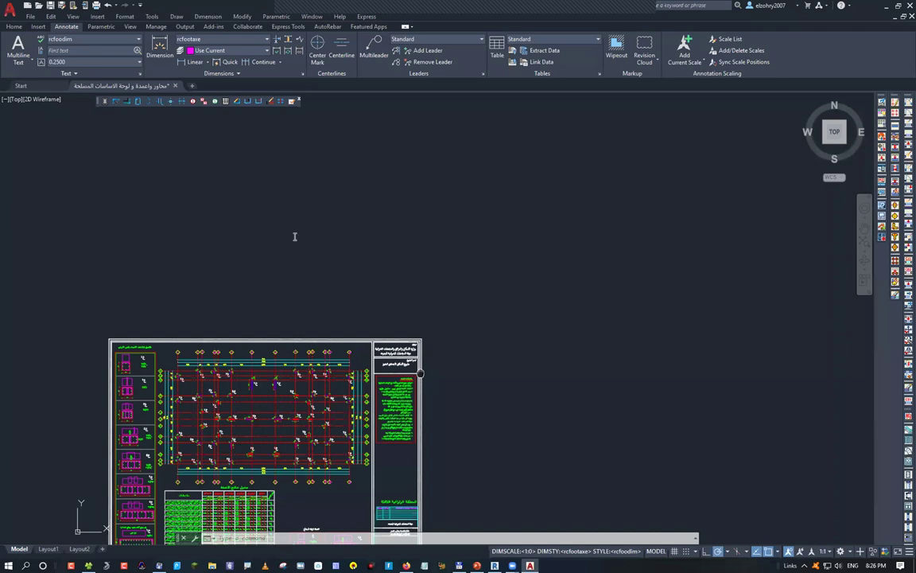
Create an MText block containing the pasted Arabic line "بسم الله الرحمن الرحيم".
type("mt")
key("Return")
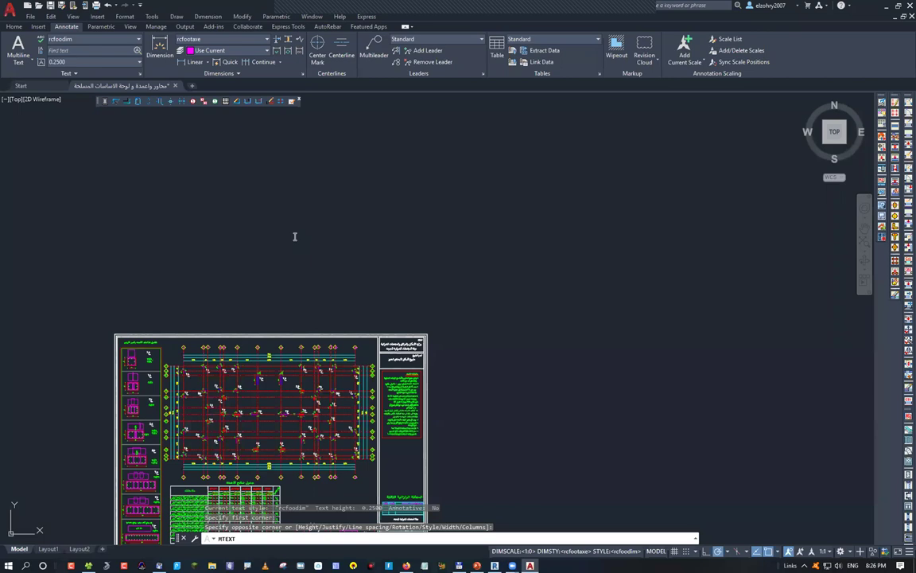
left_click(279, 262)
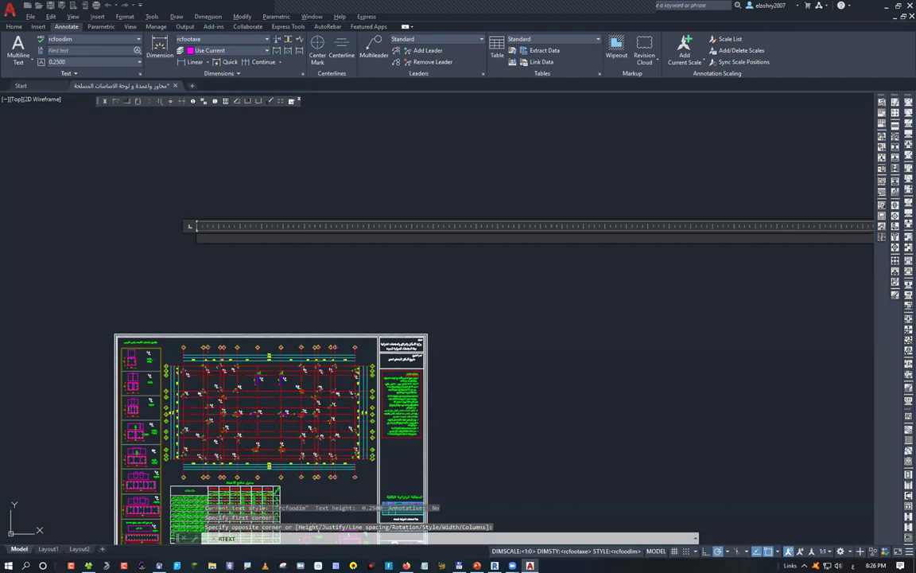
type("بسم الله الرحمن الرحيم")
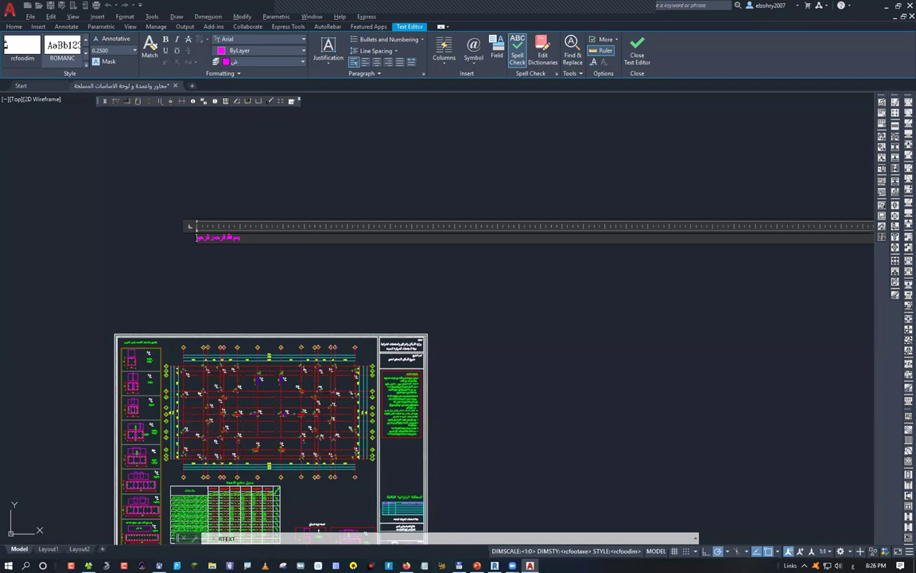
left_click(358, 286)
Move the new Arabic text to just above the sheet.
scroll(358, 287, "up", 5)
scroll(311, 245, "down", 5)
left_click(310, 241)
type("m")
key("Return")
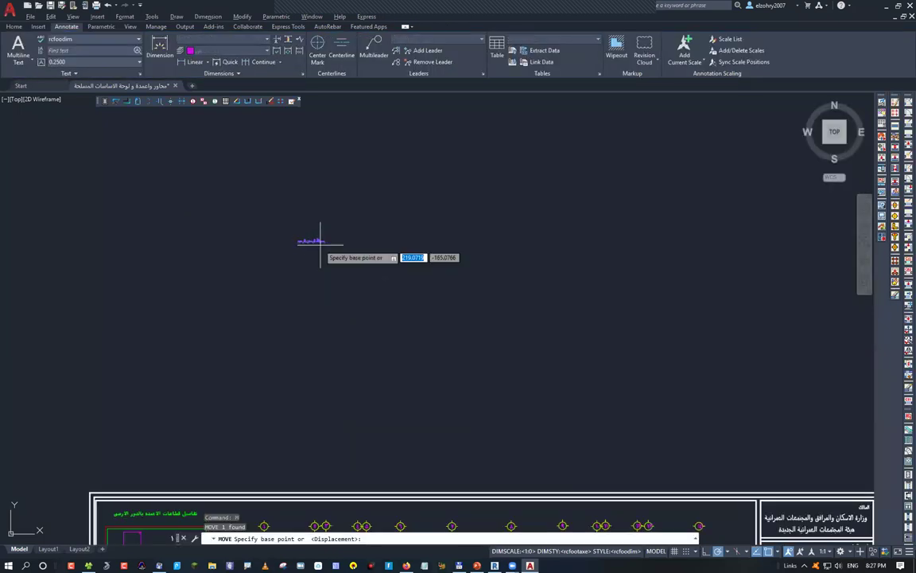
left_click(320, 241)
left_click(498, 473)
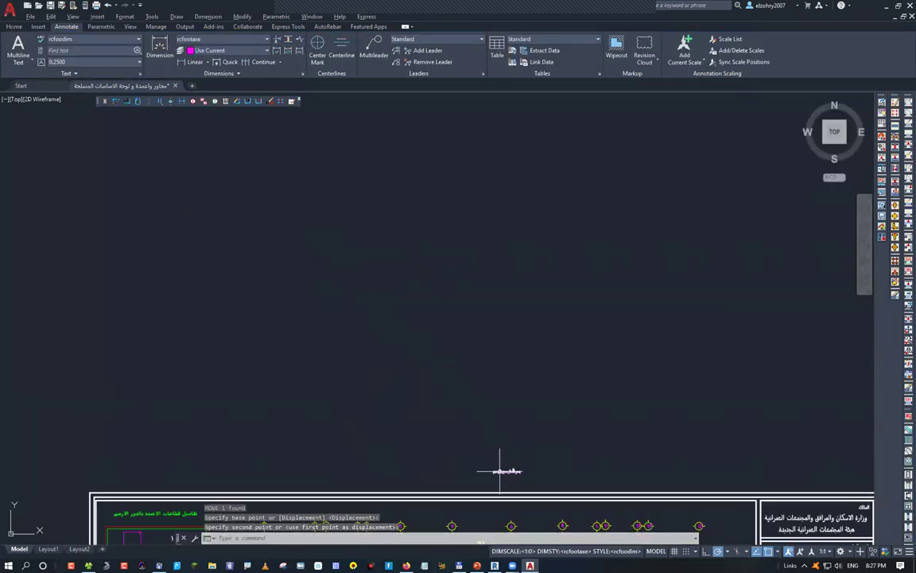
Try rescaling the Arabic text with SCALE, then undo the unwanted changes.
scroll(500, 471, "up", 3)
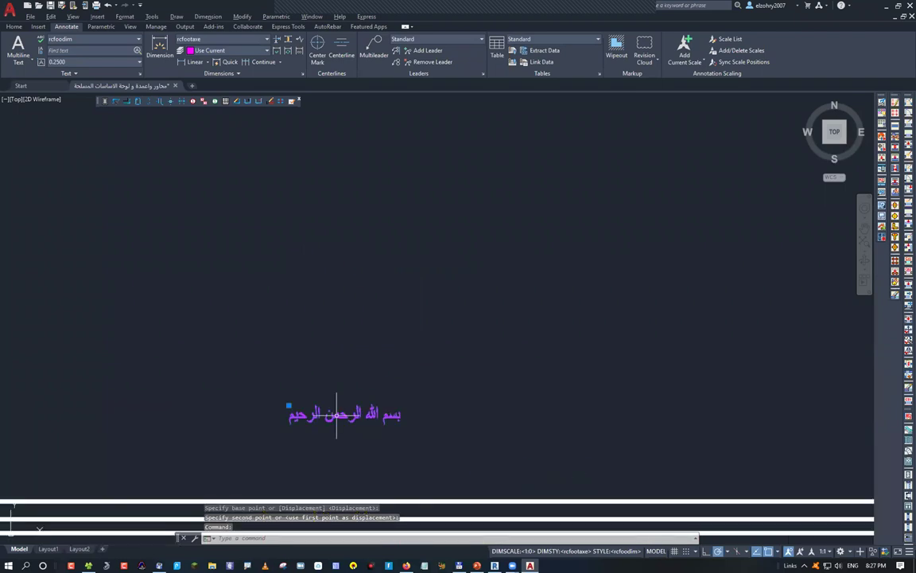
type("sc")
key("Return")
left_click(341, 411)
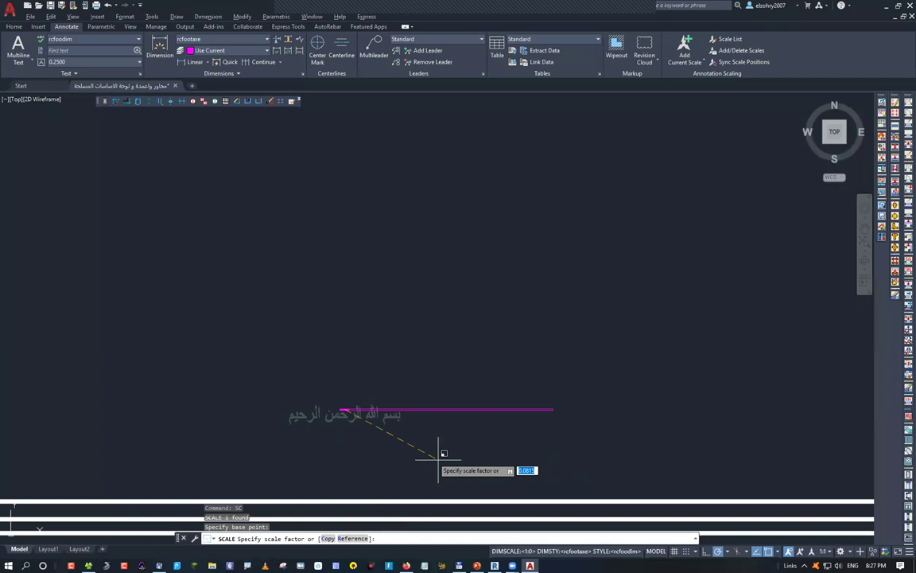
left_click(439, 459)
key("ctrl+z")
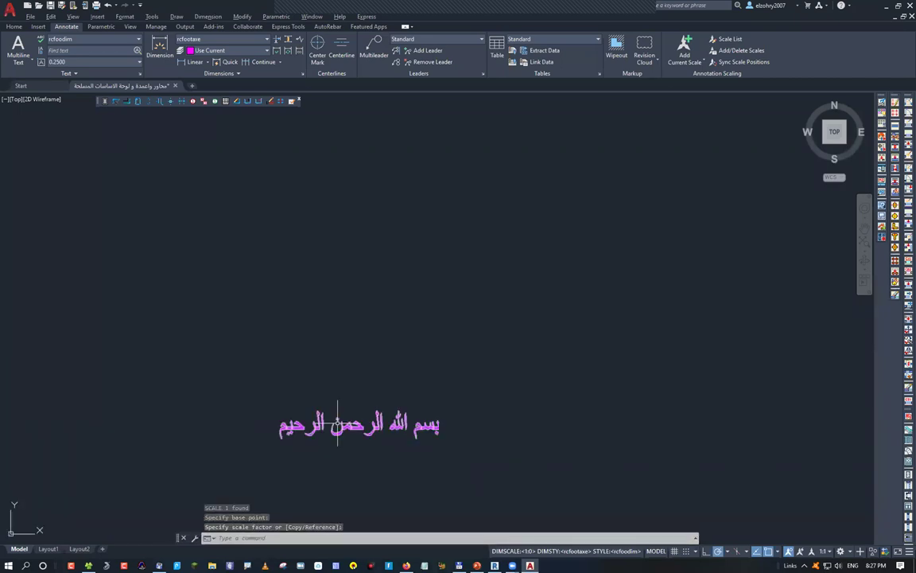
left_click(356, 393)
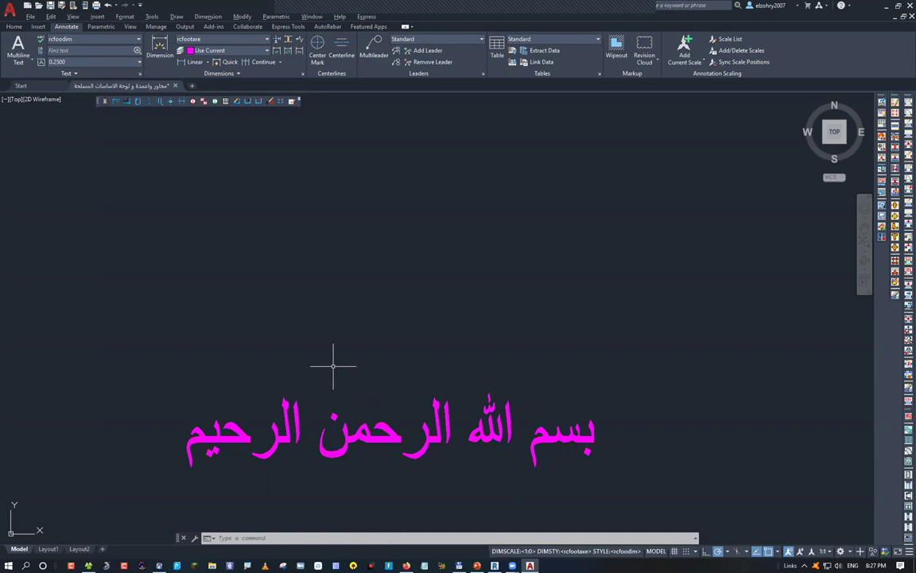
scroll(333, 367, "down", 10)
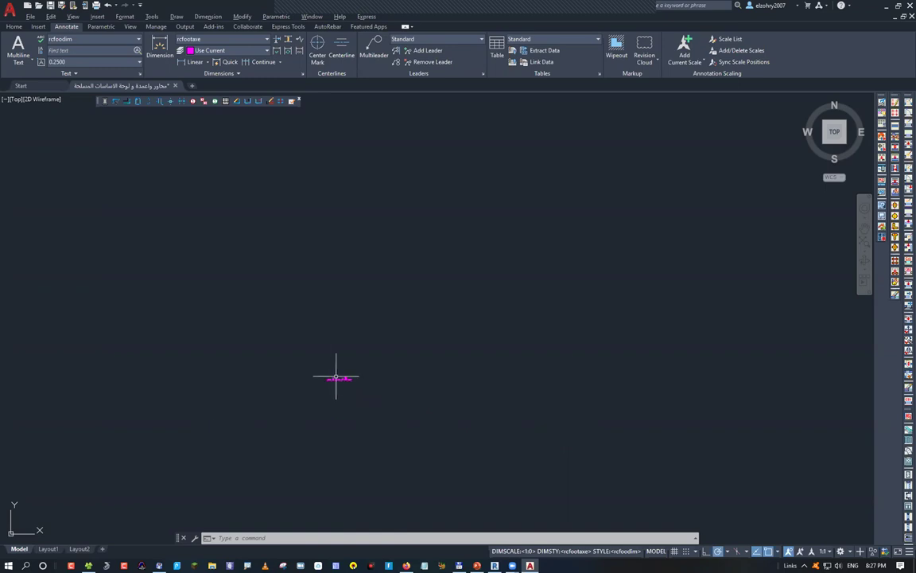
key("ctrl+z")
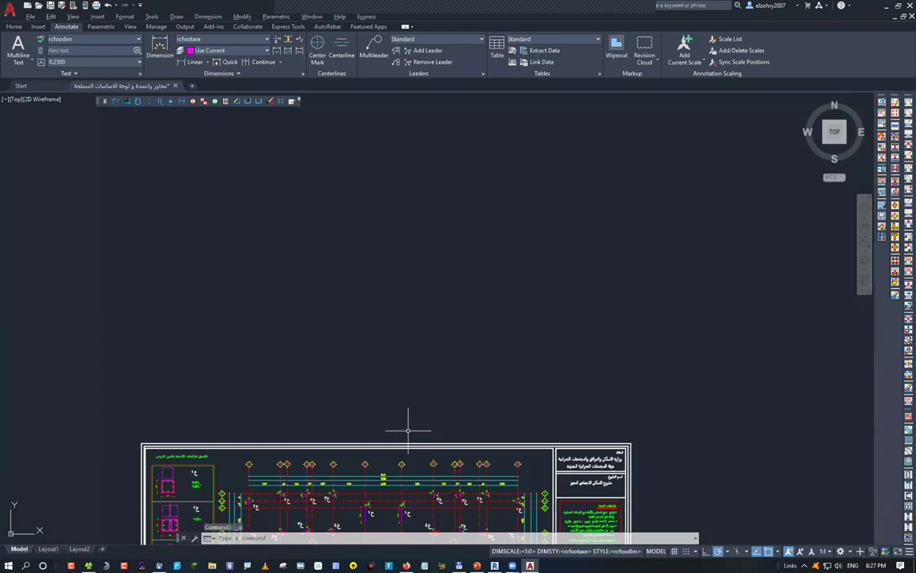
key("ctrl+z")
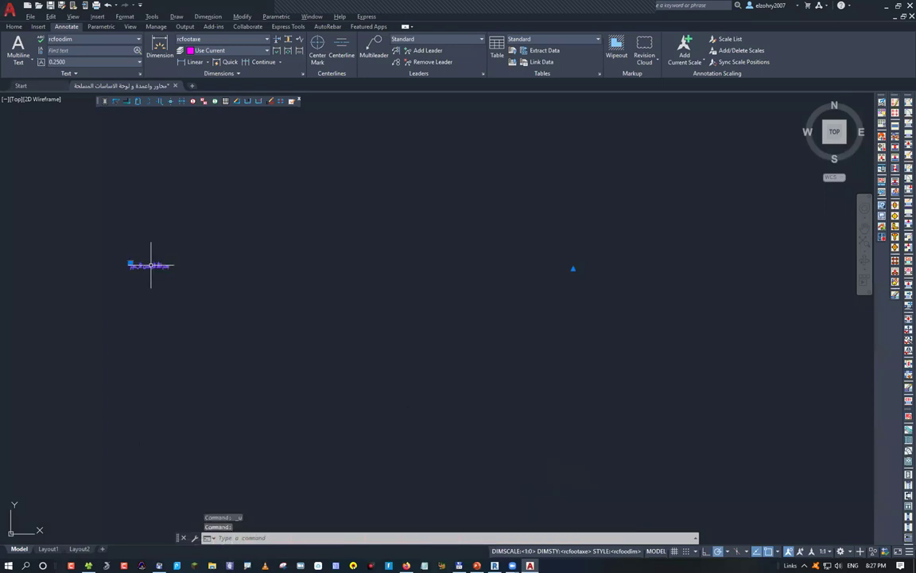
Scale the small magenta Arabic text up to a much larger size.
left_click(150, 265)
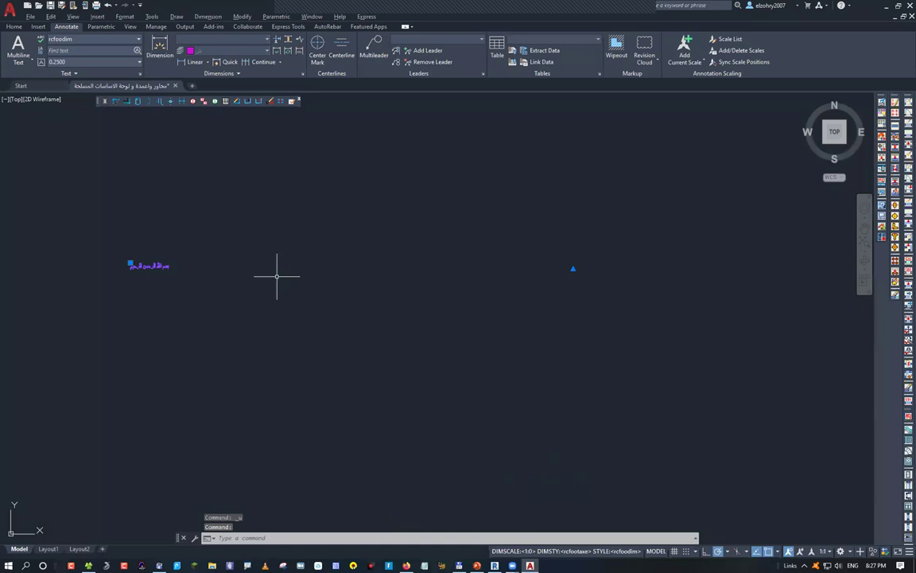
type("sc")
key("Return")
left_click(224, 285)
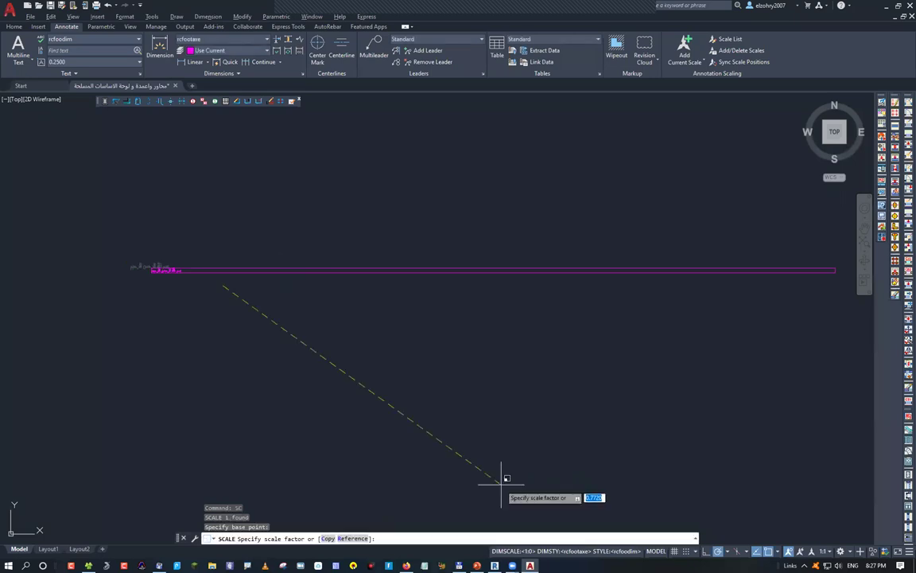
scroll(368, 319, "down", 5)
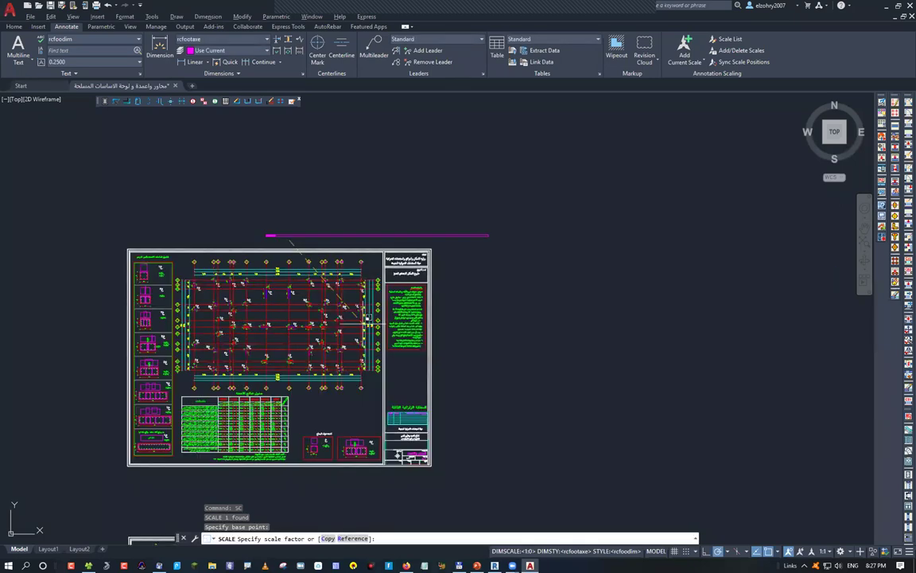
scroll(368, 318, "down", 5)
left_click(542, 452)
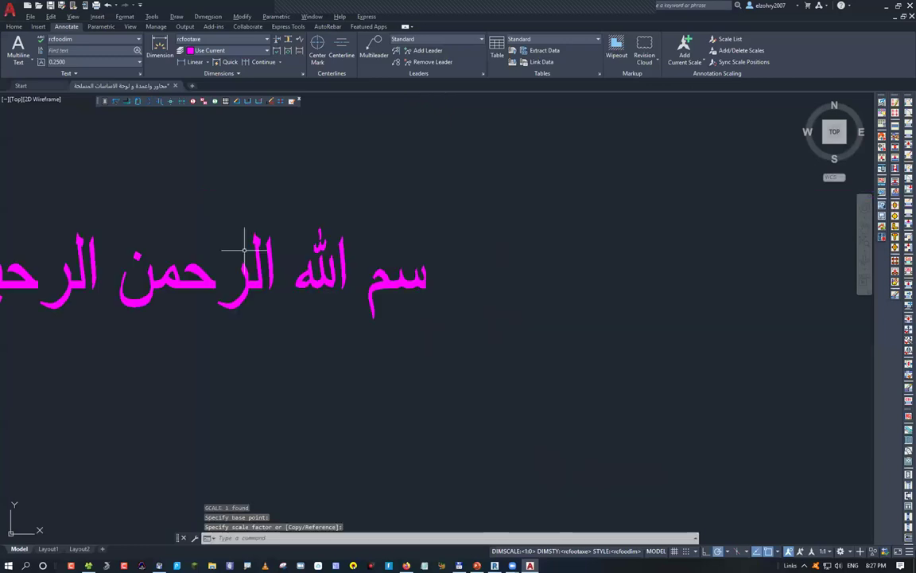
left_click(245, 250)
key("Escape")
key("Escape")
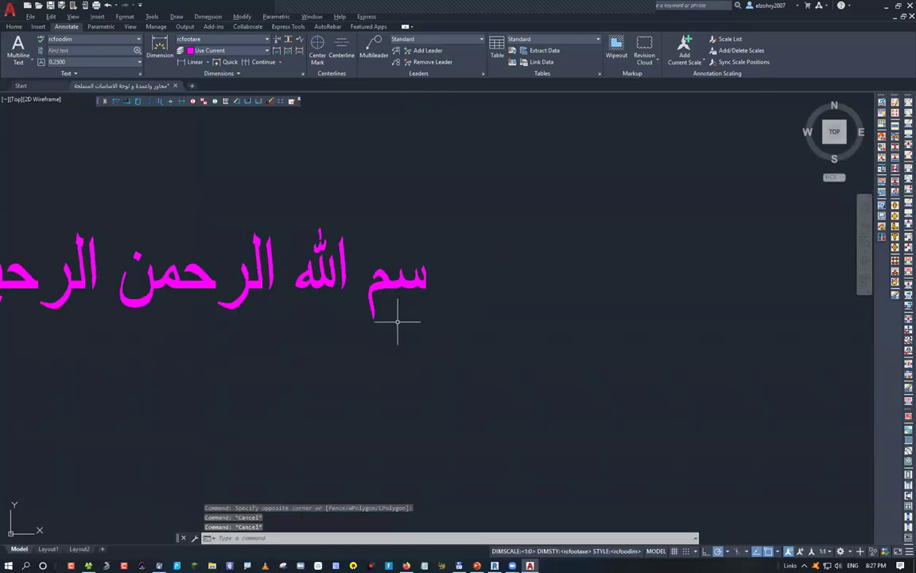
scroll(329, 292, "down", 7)
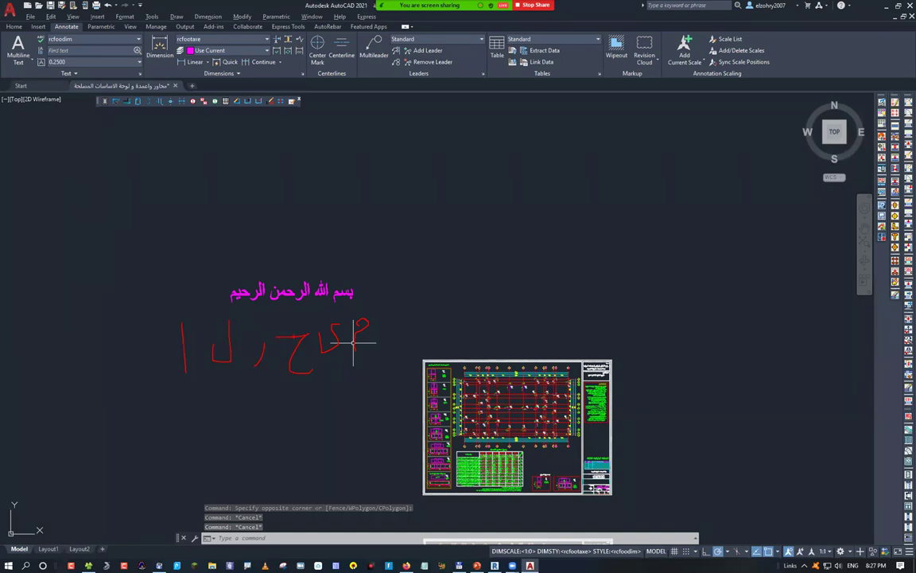
Move the magenta Arabic heading above the top foundation sheet, centred over its frame.
left_click(344, 292)
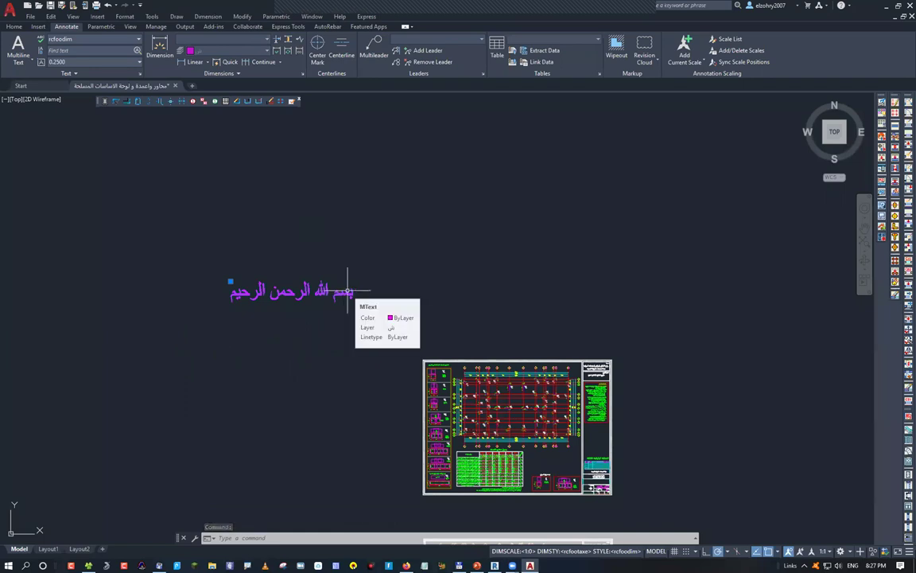
key("Escape")
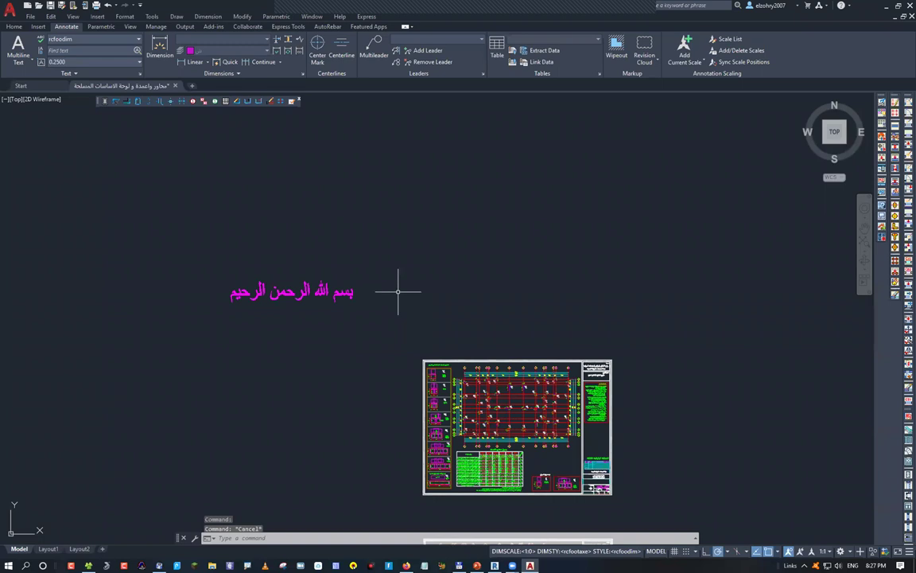
key("Escape")
left_click(351, 293)
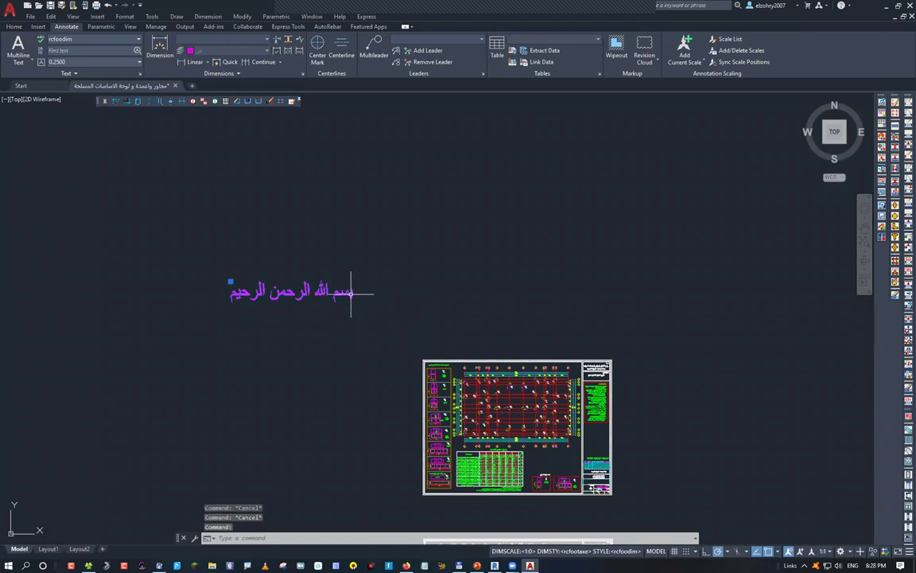
type("m")
key("Return")
left_click(351, 293)
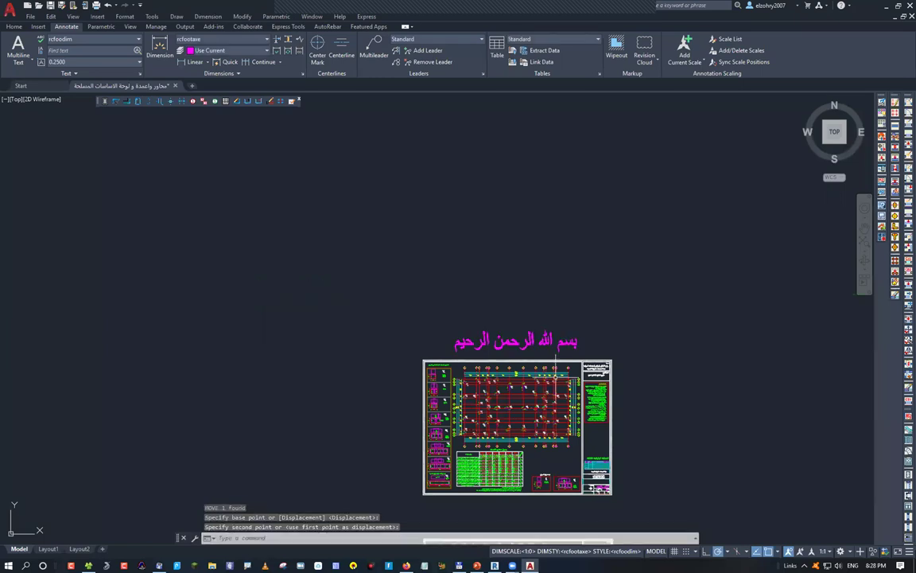
key("Escape")
key("Escape")
scroll(328, 288, "up", 6)
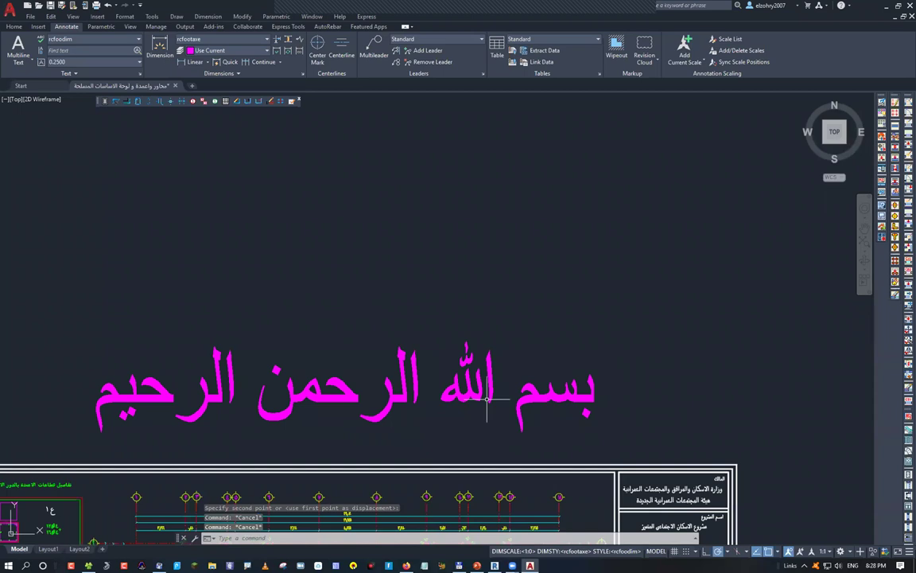
middle_click_drag(487, 400, 292, 201)
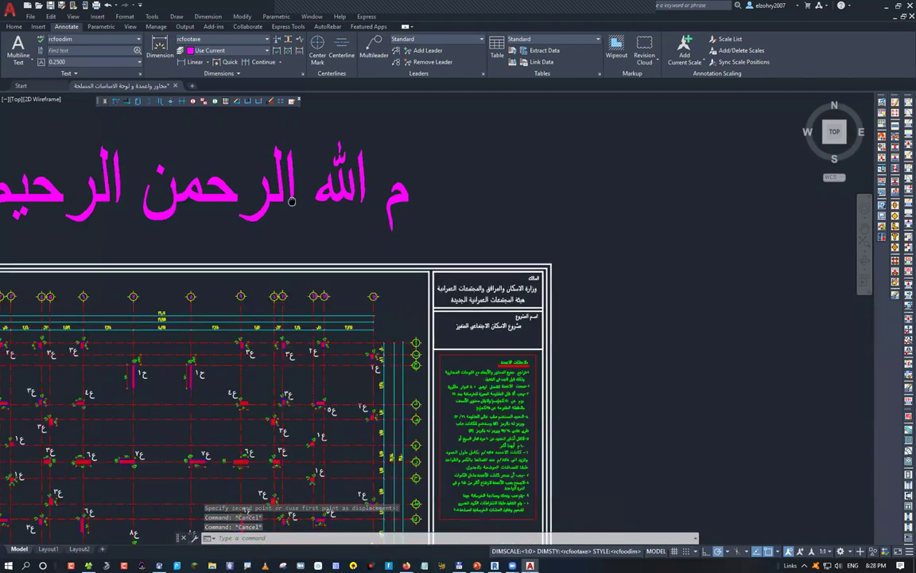
scroll(516, 275, "up", 6)
scroll(516, 274, "down", 10)
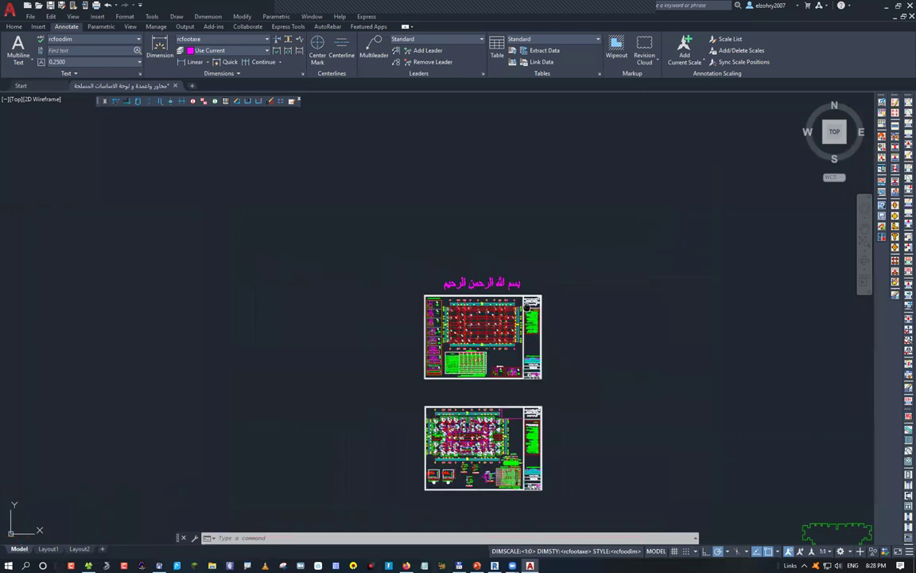
WBLOCK the window-selected sheet and heading to a new file revit.dwg on Works (Z:).
middle_click_drag(440, 311, 356, 247)
left_click(310, 189)
left_click(491, 322)
type("w")
key("Return")
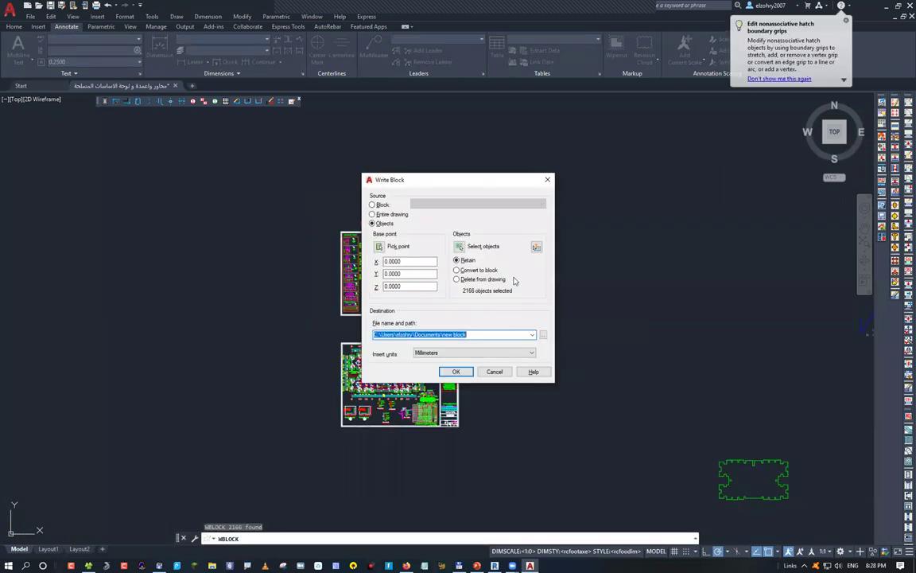
left_click(424, 180)
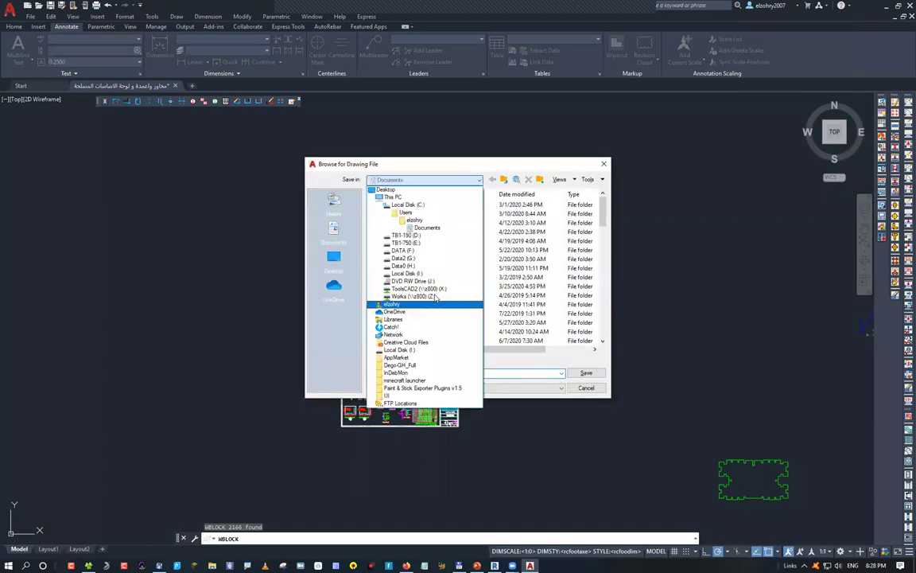
left_click(397, 302)
type("revit")
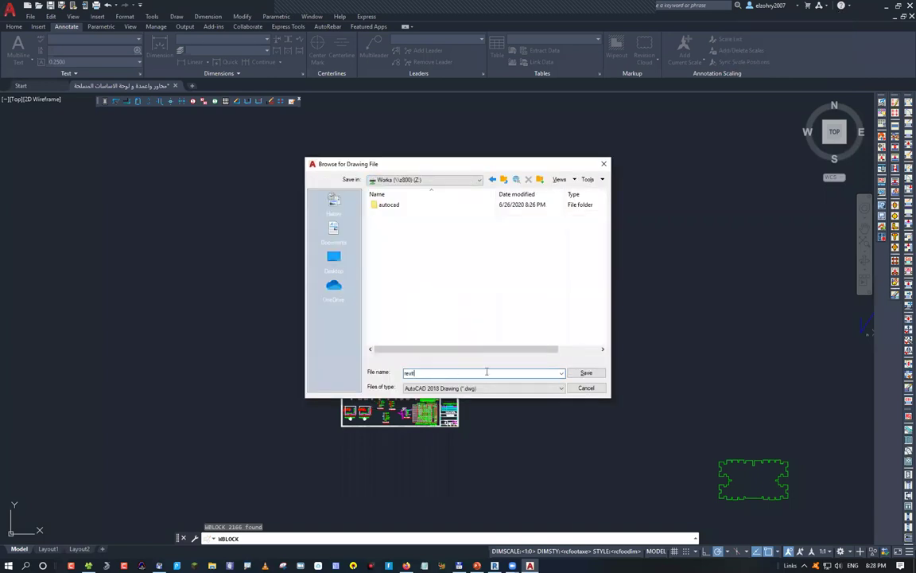
left_click(587, 372)
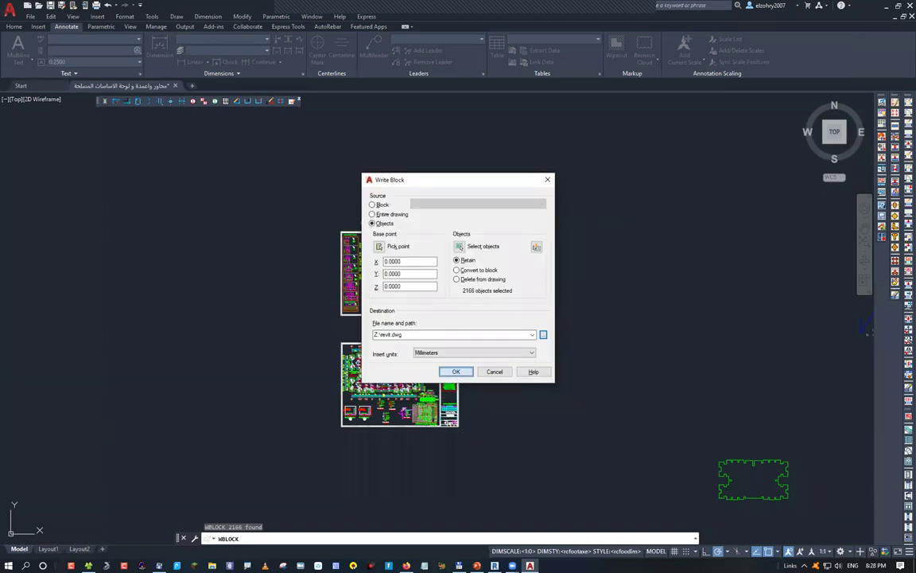
key("Return")
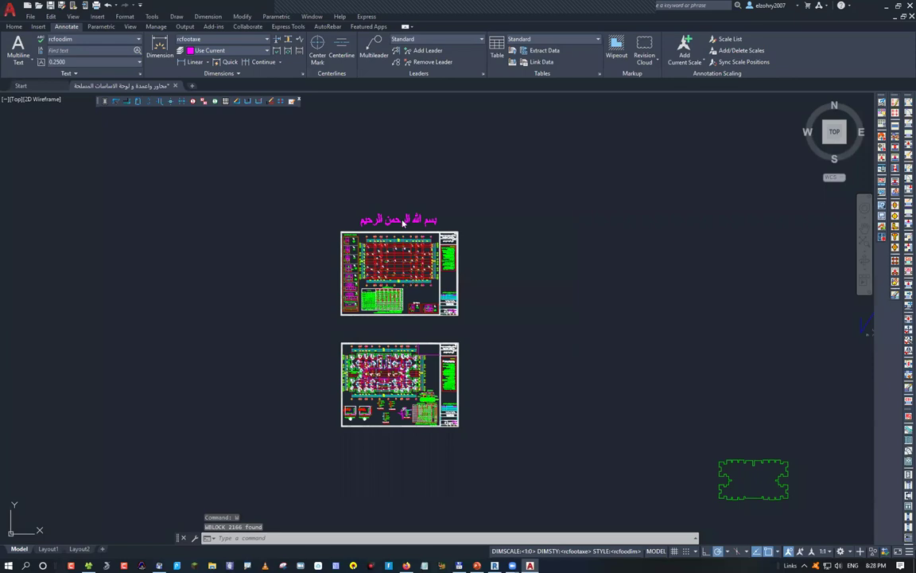
Open revit.dwg and read the sheet's lower-left corner coordinates with DI and ID.
key("ctrl+o")
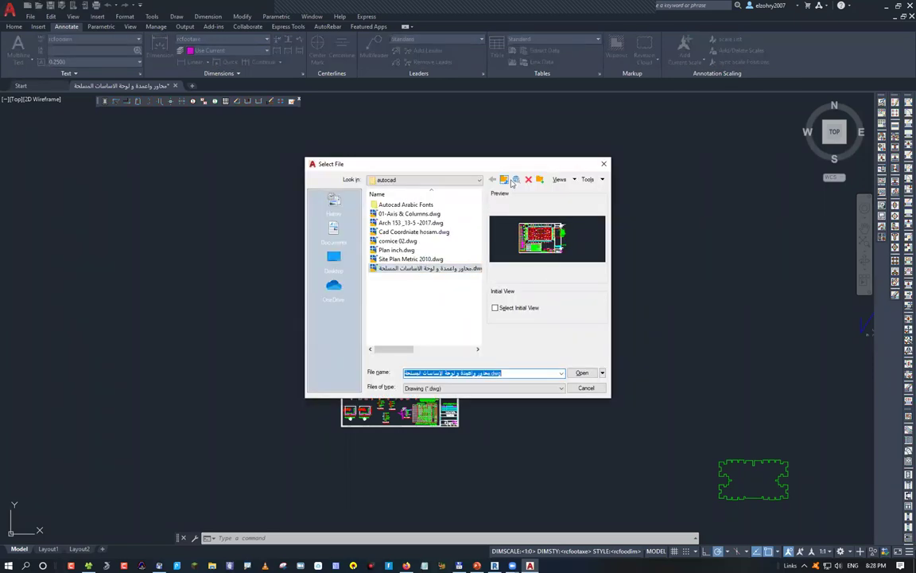
key("Return")
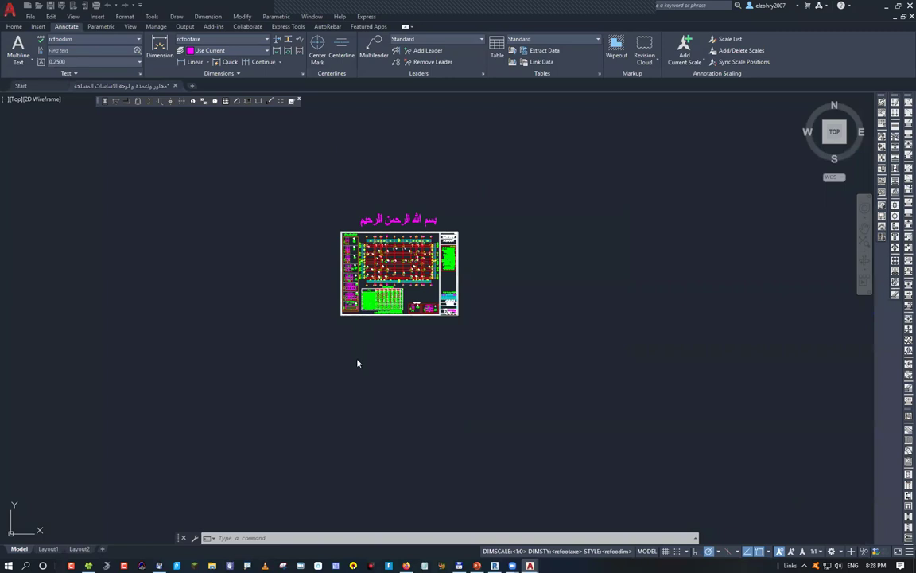
type("di")
key("Return")
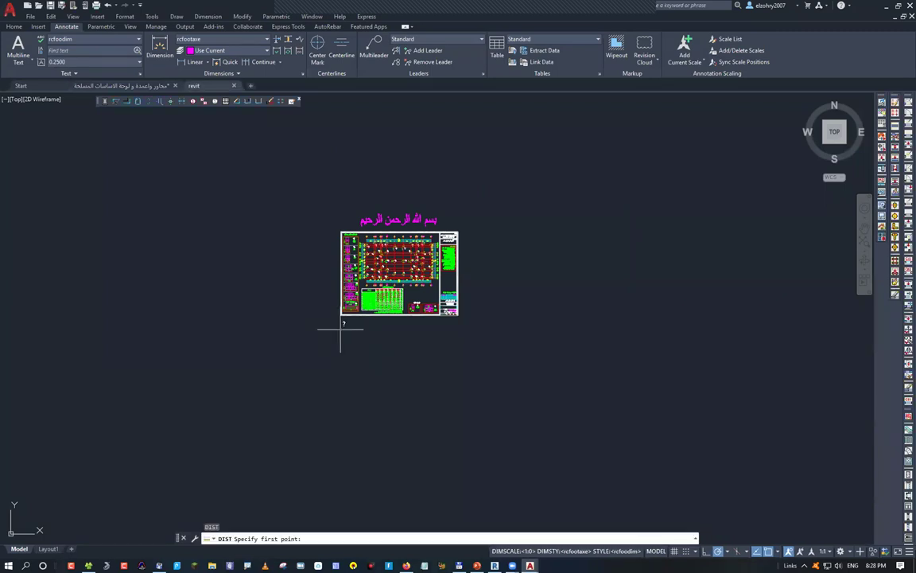
left_click(340, 328)
key("Escape")
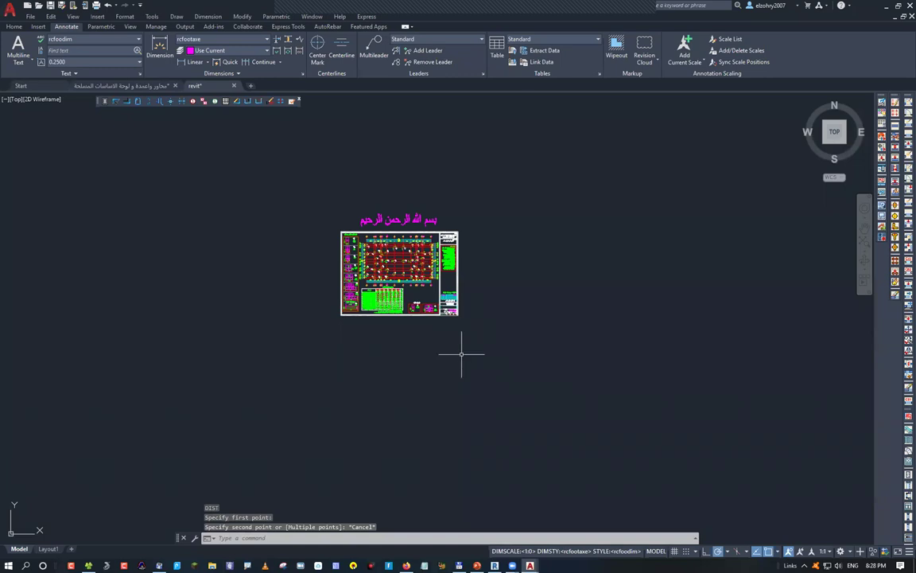
type("id")
key("Return")
left_click(393, 256)
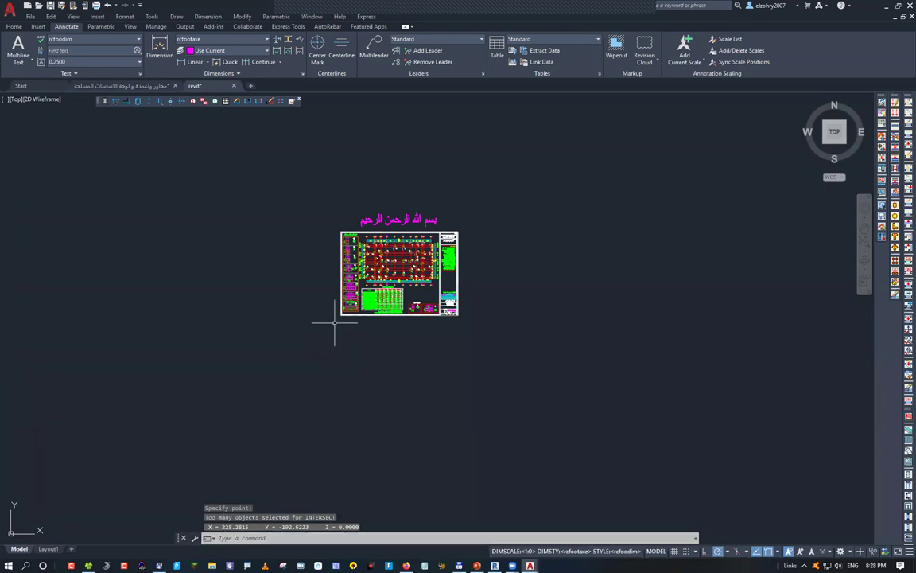
Move the whole structural drawing so its base point lands on 0,0.
key("ctrl+a")
left_click(480, 375)
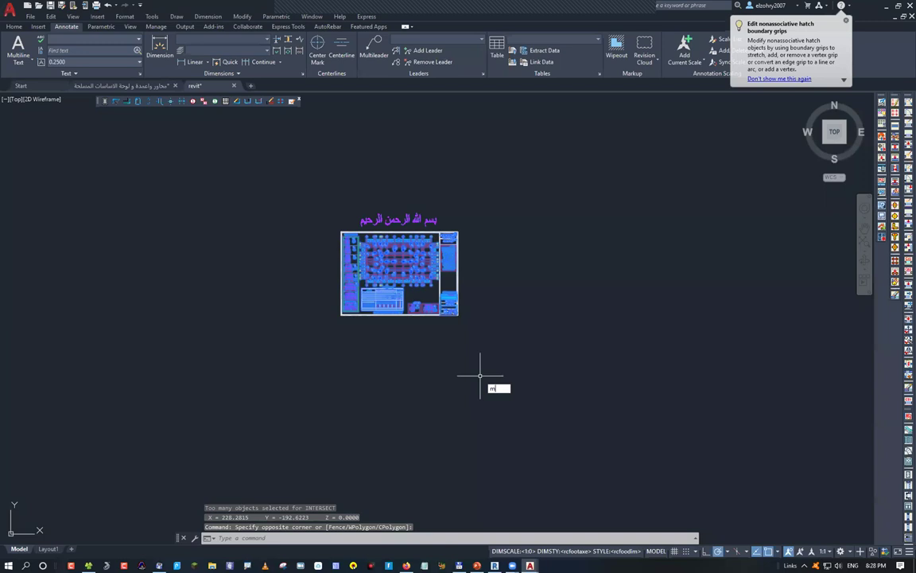
key("Return")
left_click(419, 316)
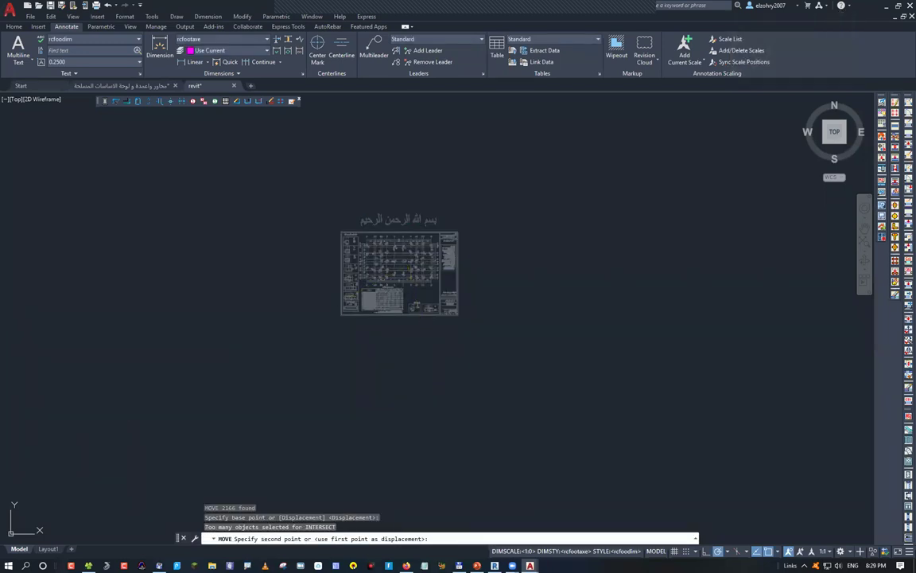
type("@0,0")
key("Return")
left_click(310, 170)
left_click(459, 381)
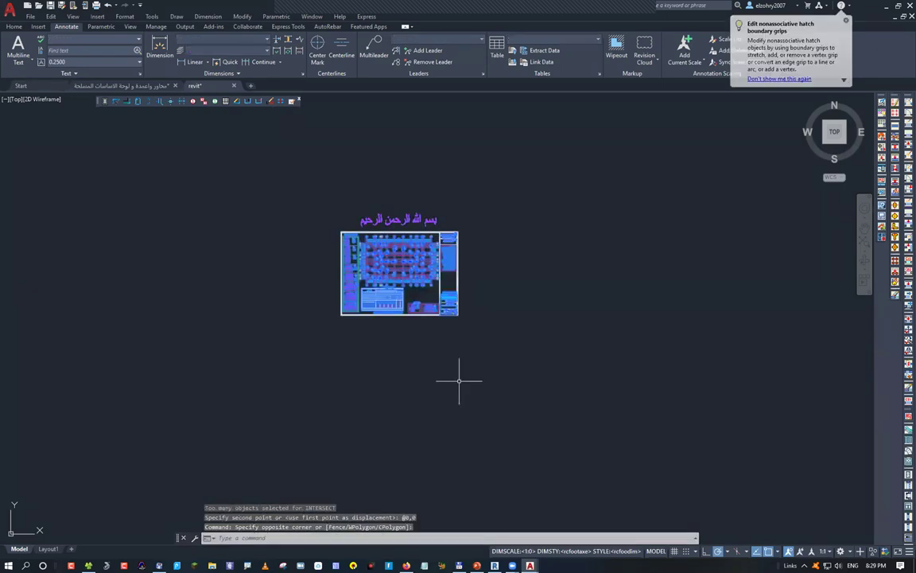
key("space")
left_click(390, 263)
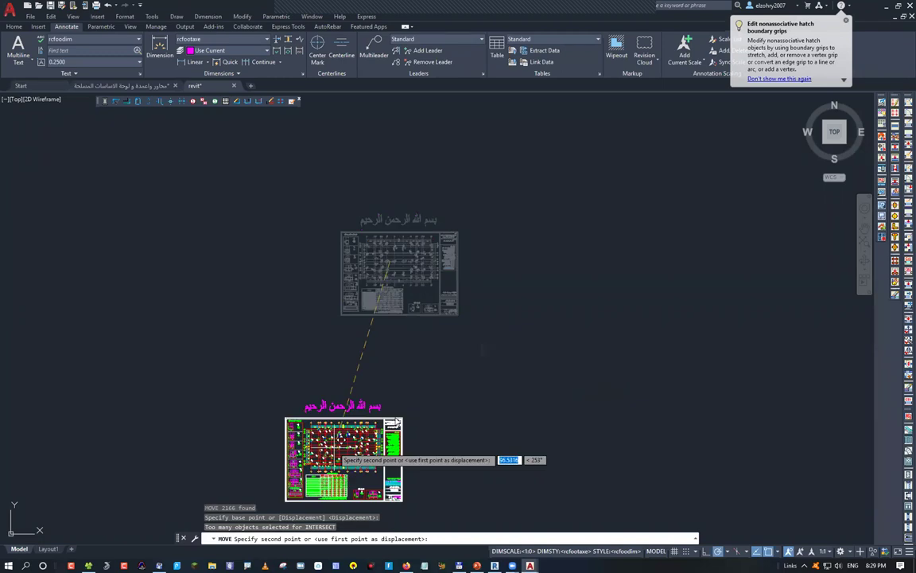
key("F8")
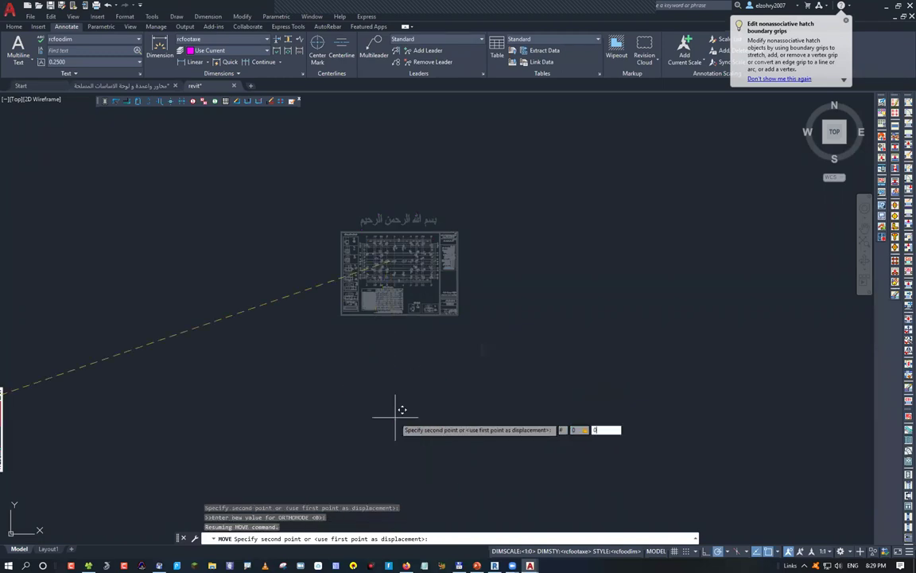
key("Return")
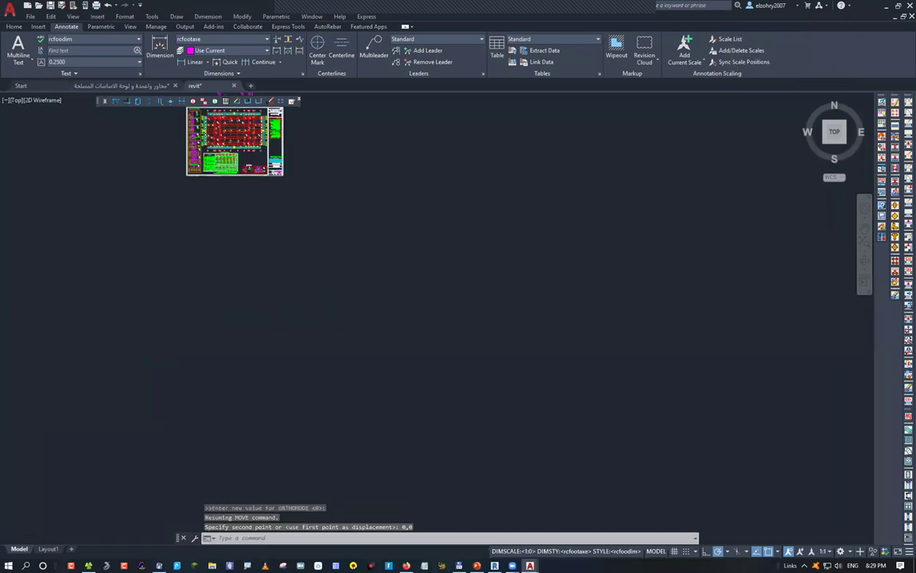
Zoom to the drawing's extents and save revit.dwg.
middle_click(458, 318)
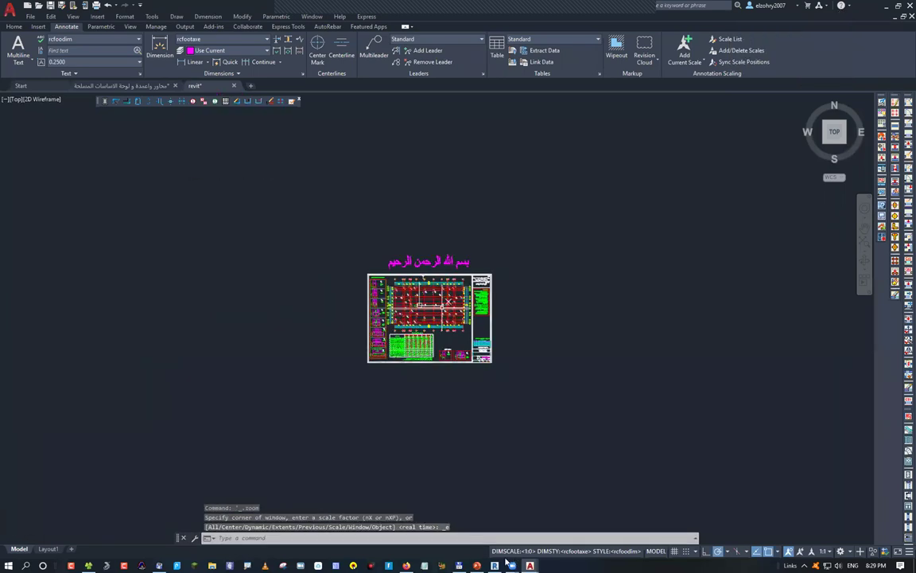
middle_click_drag(231, 253, 155, 251)
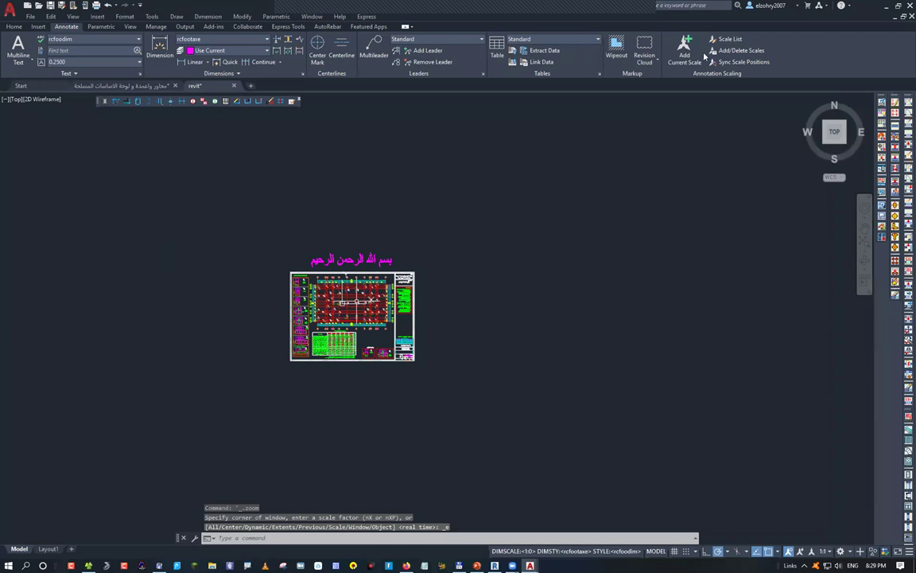
key("ctrl+s")
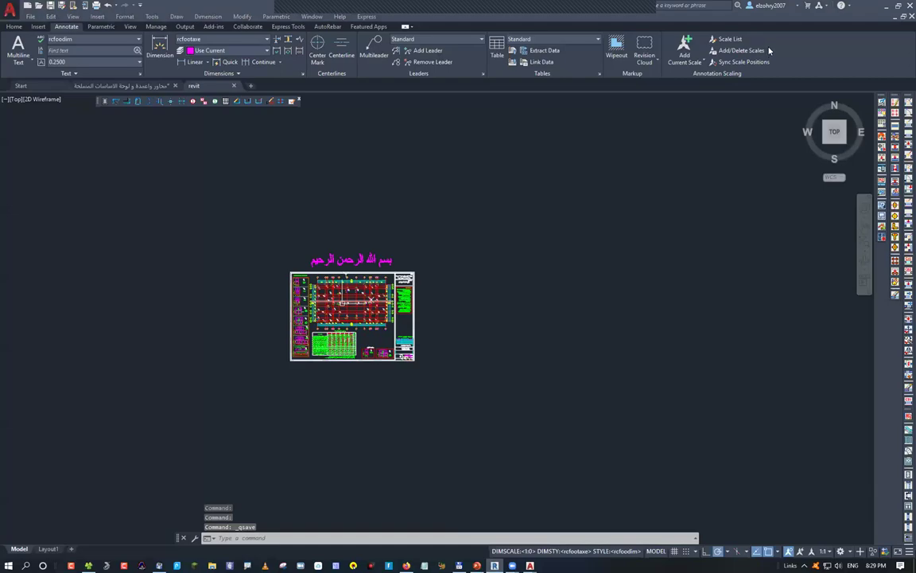
key("alt+Tab")
Create a new project from the Construction Template and close the extra side panel.
key("ctrl+n")
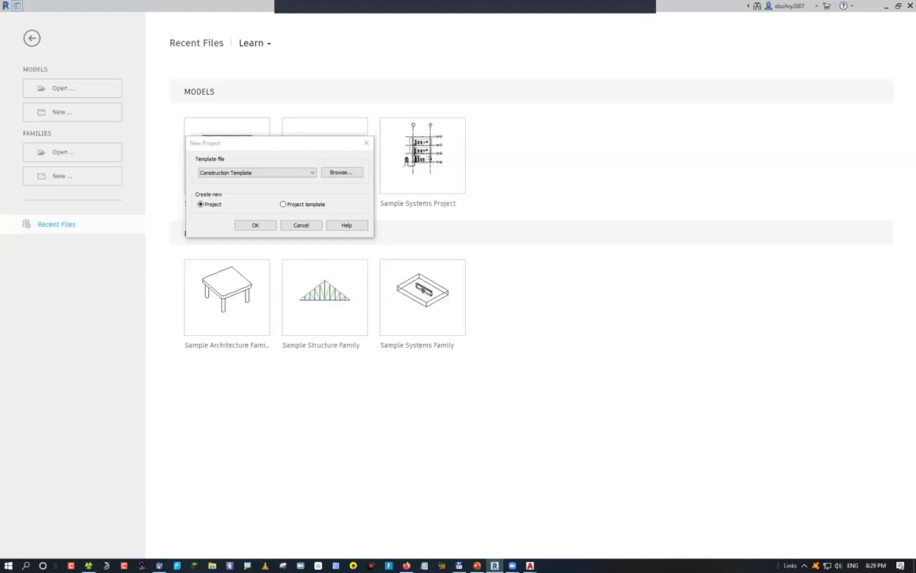
left_click(253, 226)
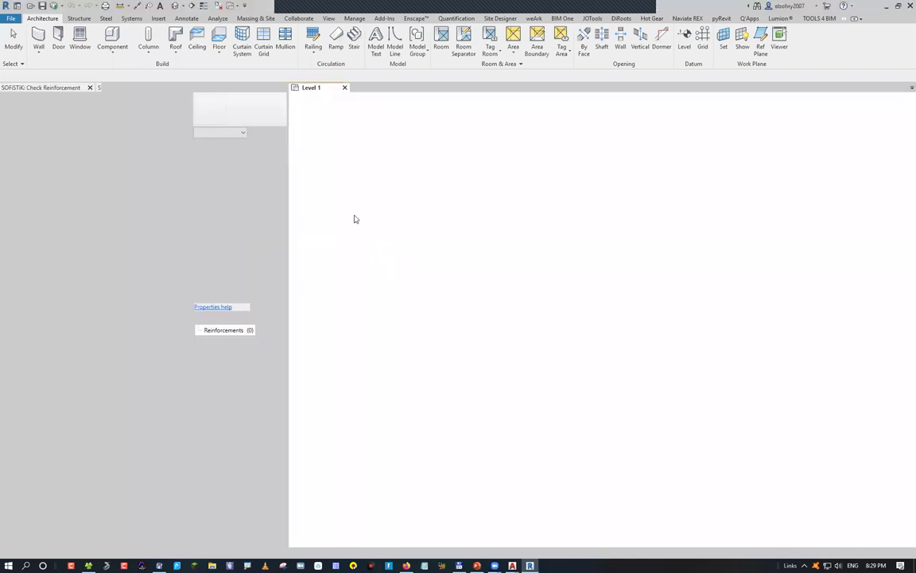
left_click(186, 89)
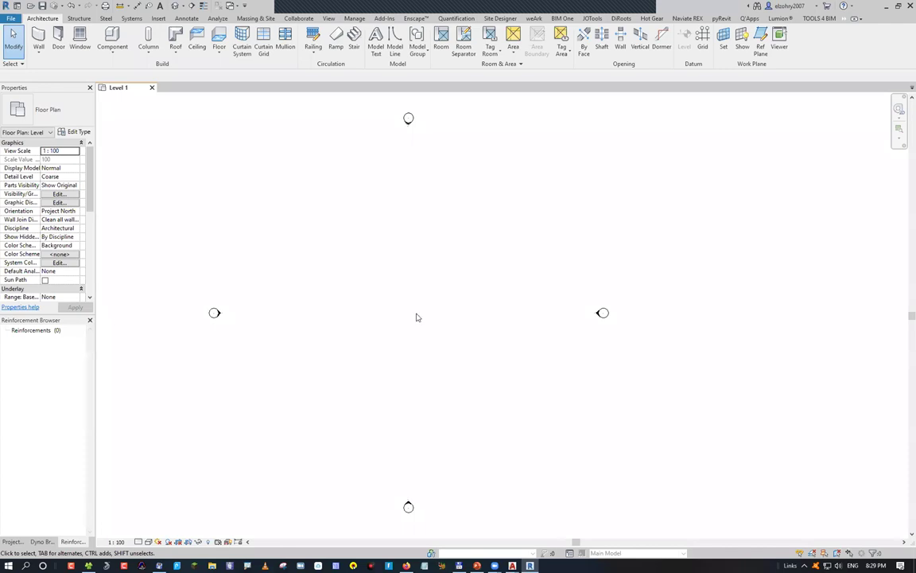
Link revit.dwg from Works (Z:) via Link CAD with import units set to meter.
left_click(158, 18)
left_click(74, 42)
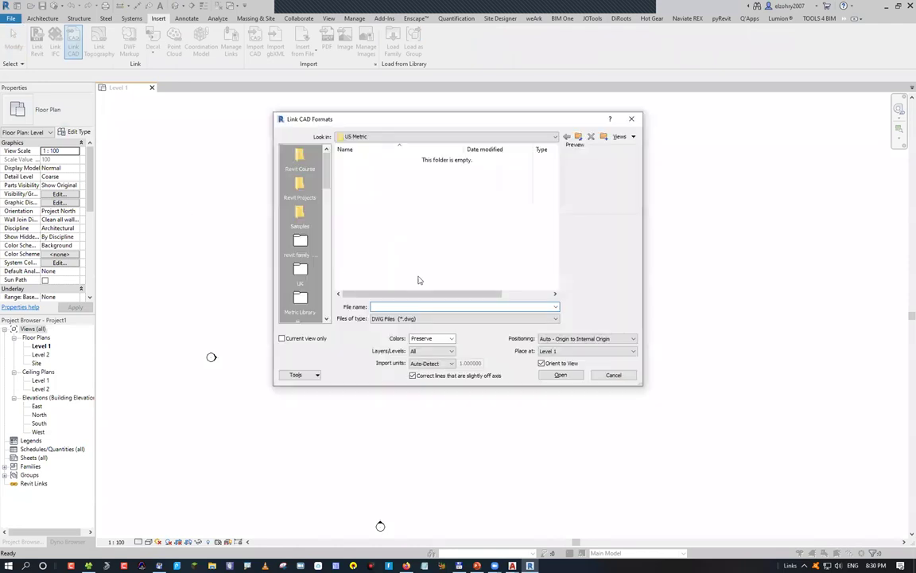
type("z:\\autocad")
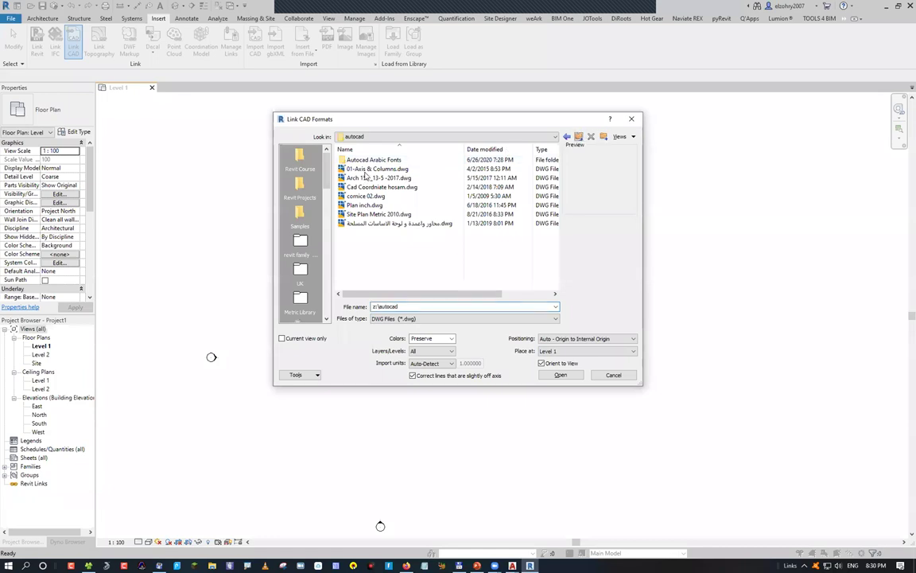
key("BackSpace")
left_click(365, 169)
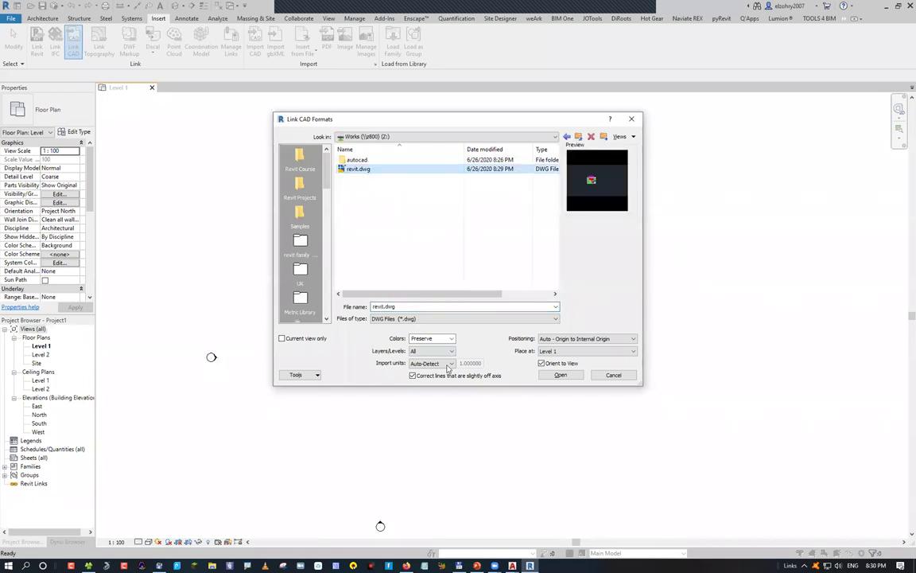
left_click(448, 365)
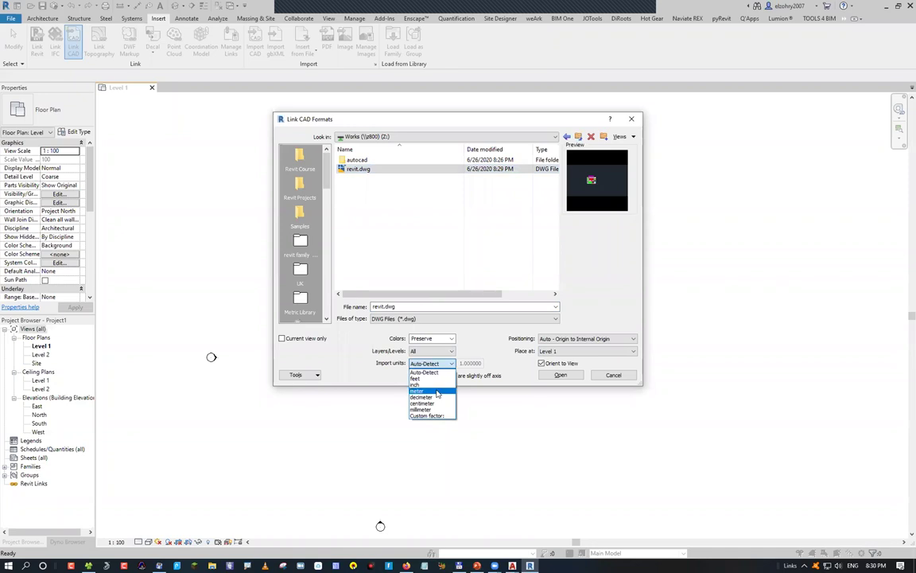
left_click(437, 391)
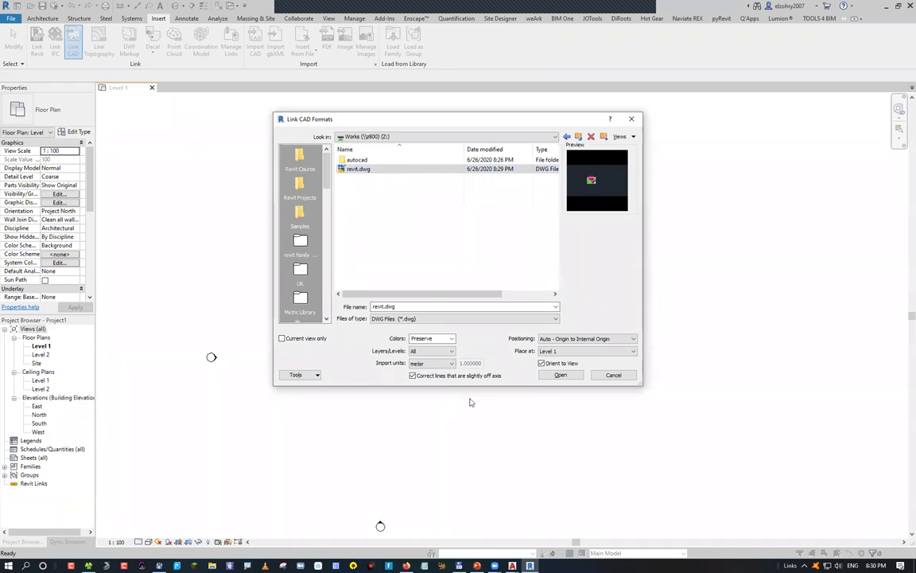
key("Return")
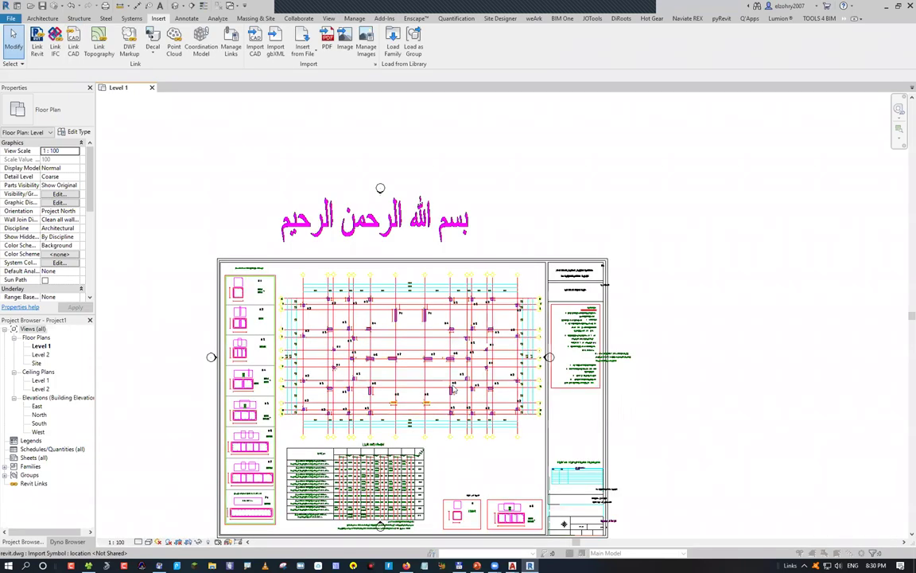
left_click(492, 280)
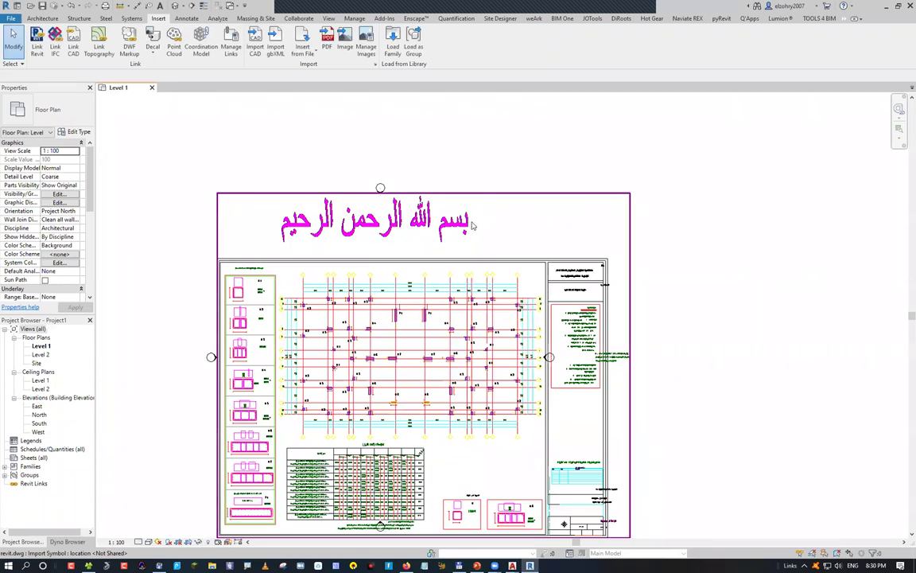
scroll(434, 231, "up", 2)
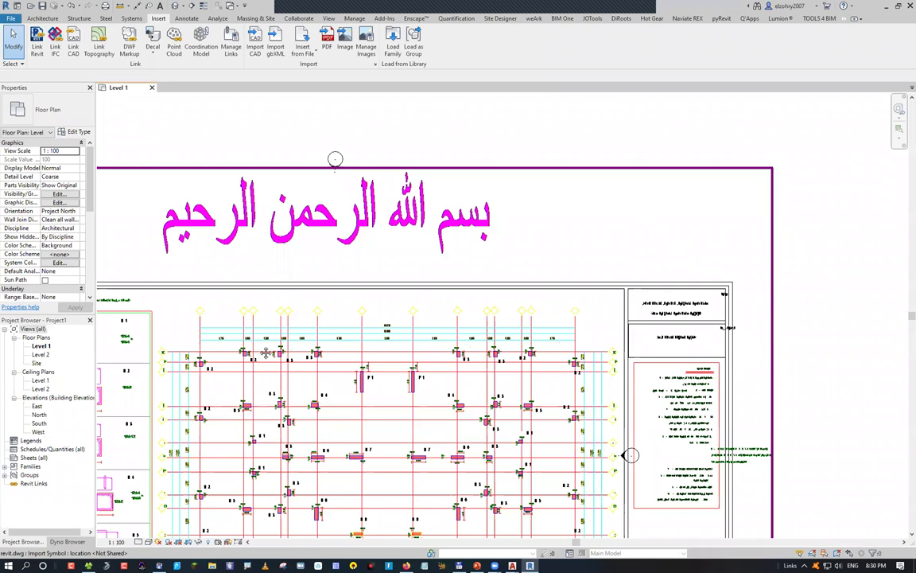
scroll(509, 353, "up", 4)
scroll(407, 196, "right", 3, "shift")
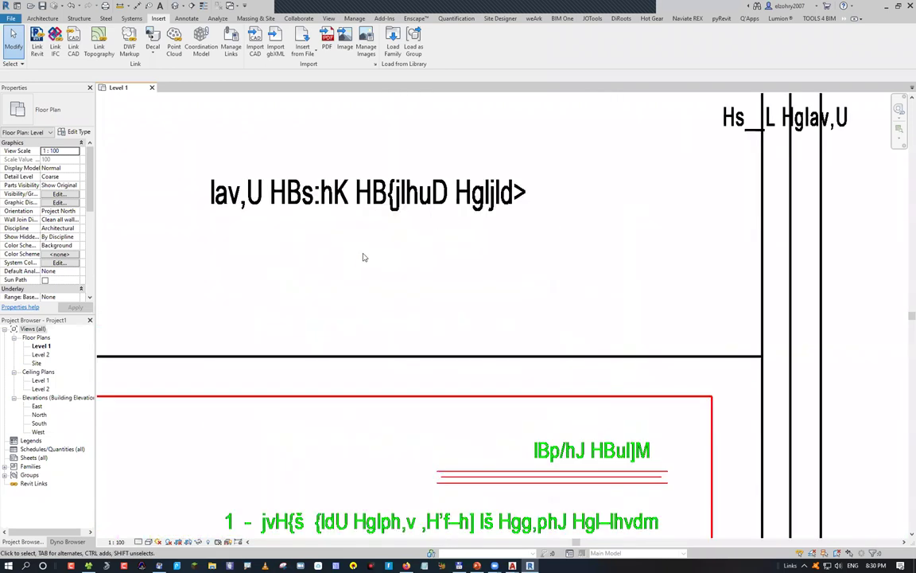
scroll(389, 290, "down", 4)
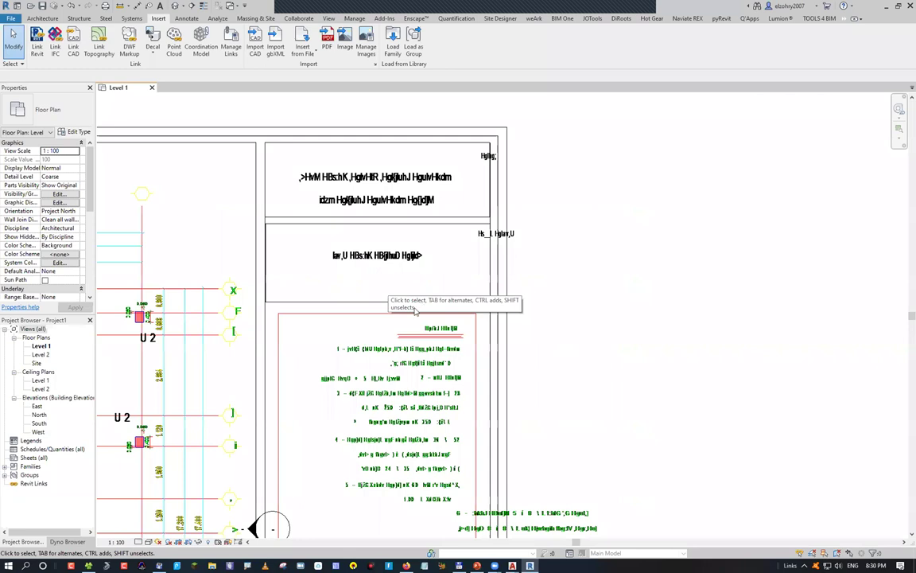
scroll(388, 285, "down", 3)
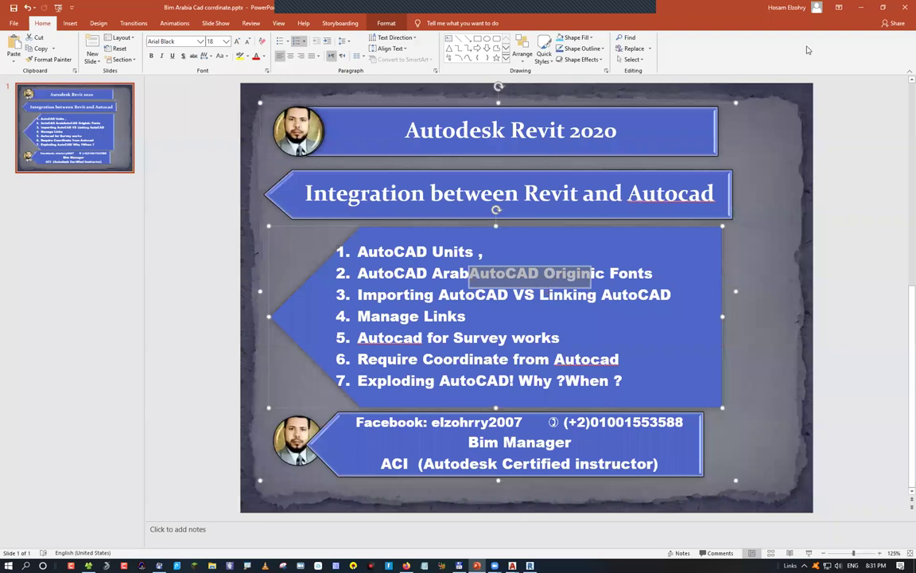
key("ctrl+z")
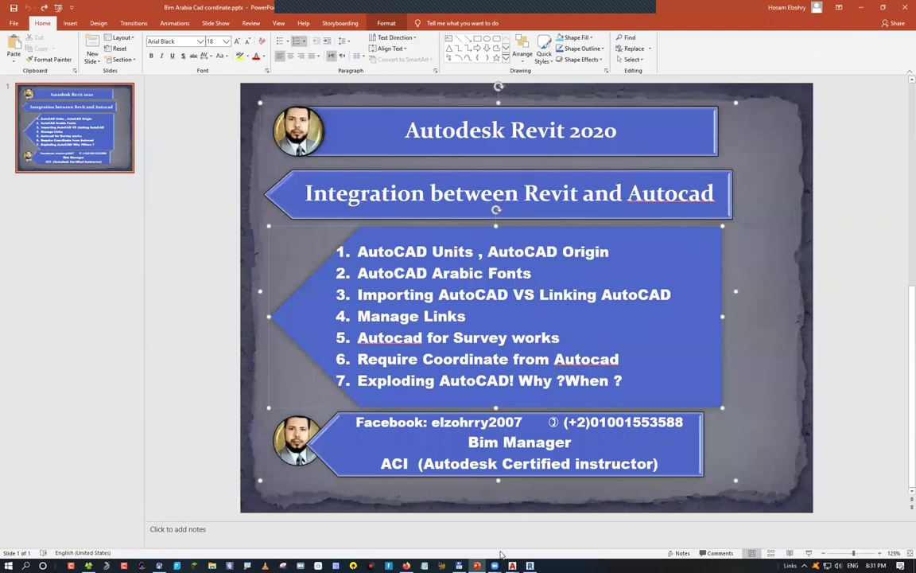
Bring the revit.dwg drawing in AutoCAD 2021 to the front from the taskbar.
left_click(530, 565)
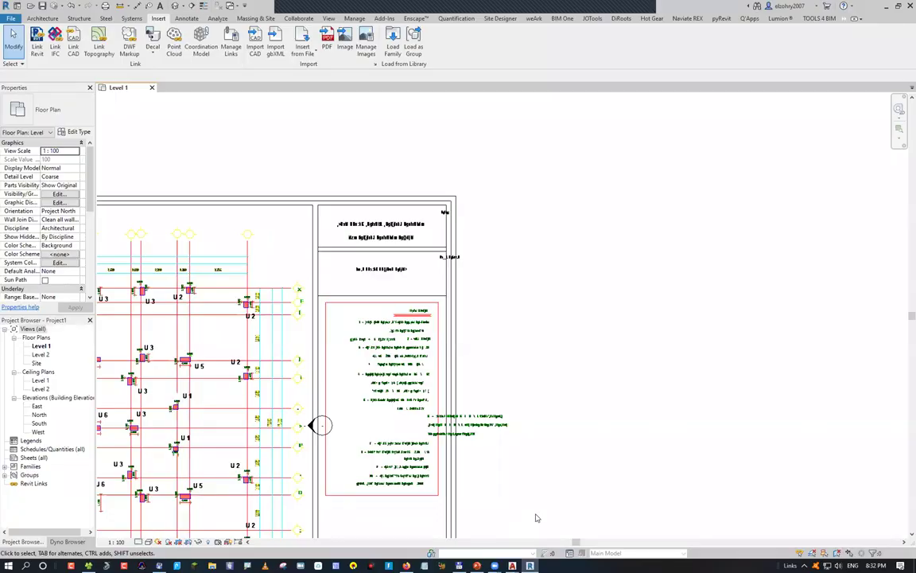
mouse_move(512, 565)
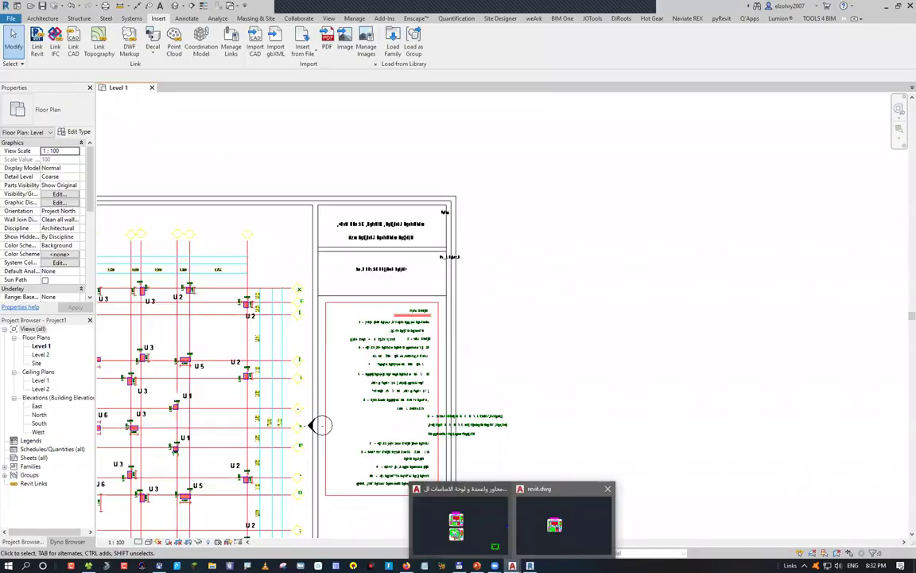
left_click(555, 521)
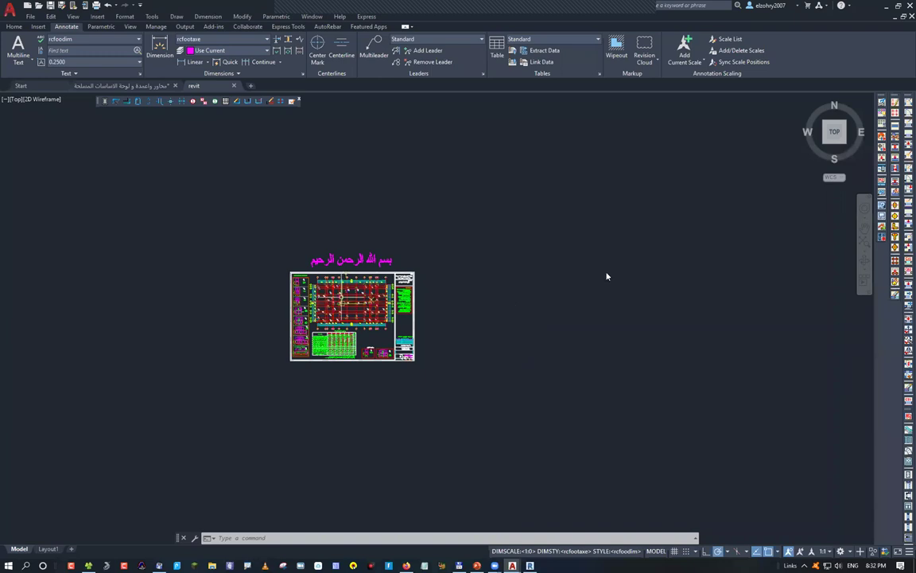
scroll(344, 294, "up", 10)
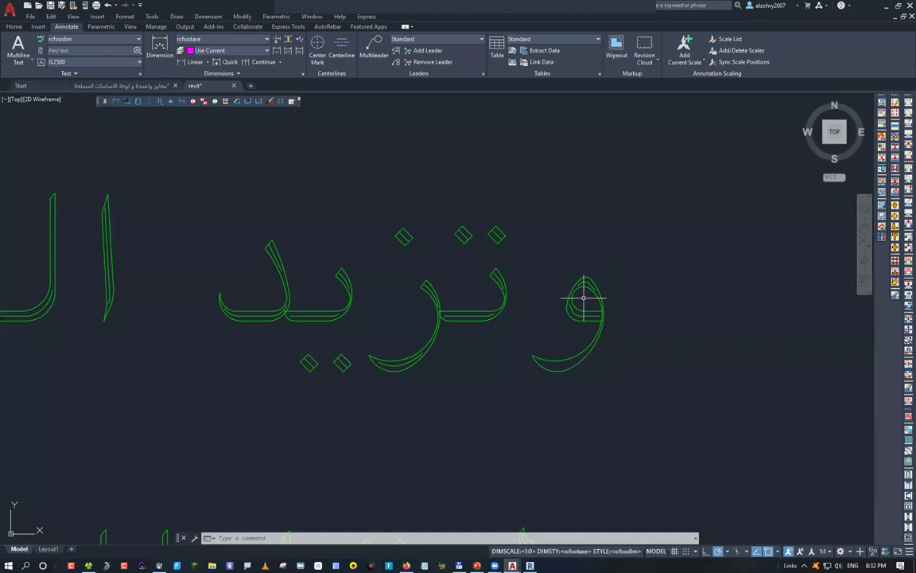
scroll(585, 298, "up", 2)
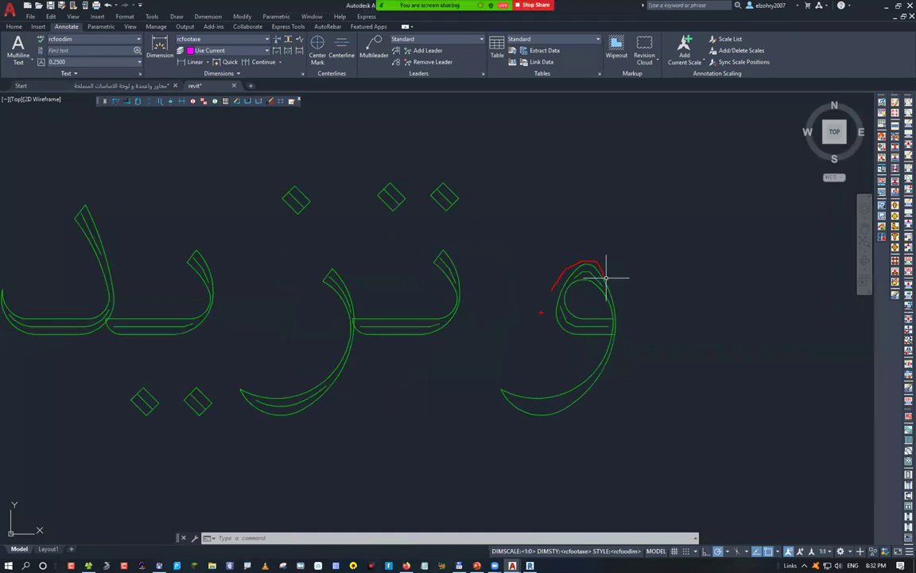
left_click_drag(554, 296, 624, 341)
key("ctrl+s")
key("Escape")
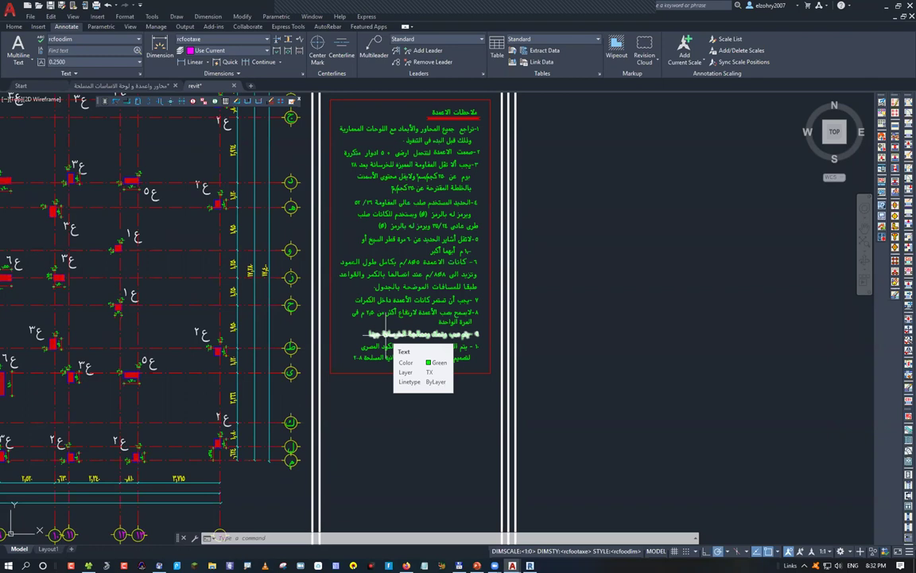
type("txt")
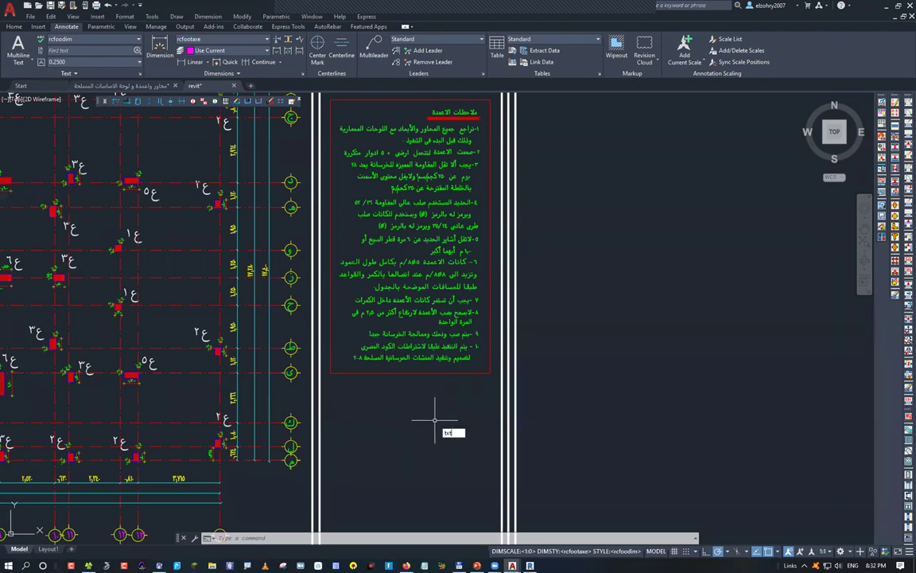
type("exp")
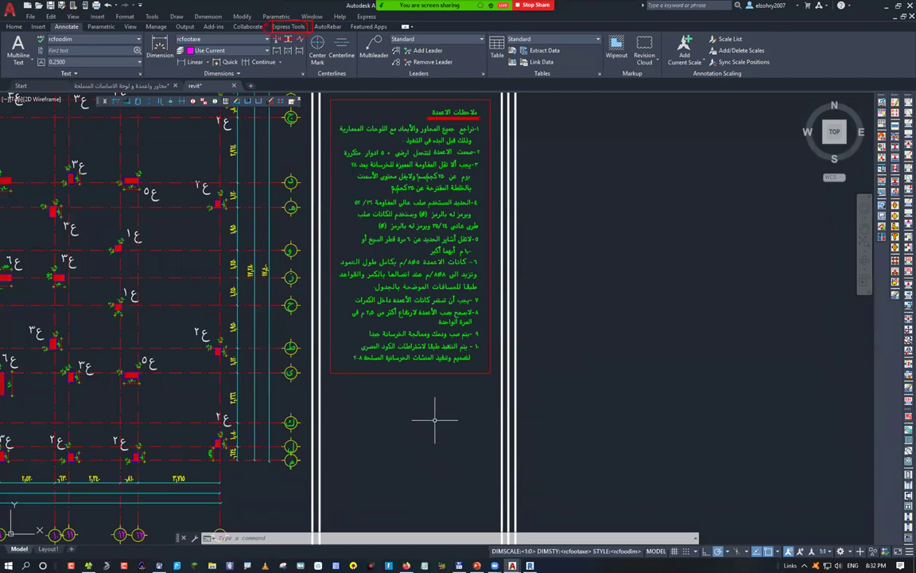
Explode the last Arabic column-notes text line into line objects on layer 0 with TXTEXP.
left_click(294, 27)
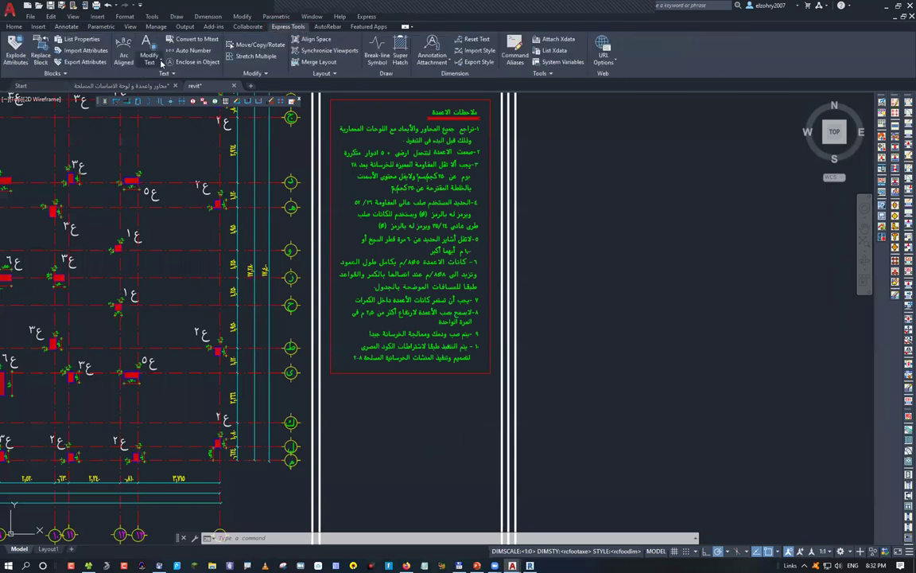
left_click(161, 62)
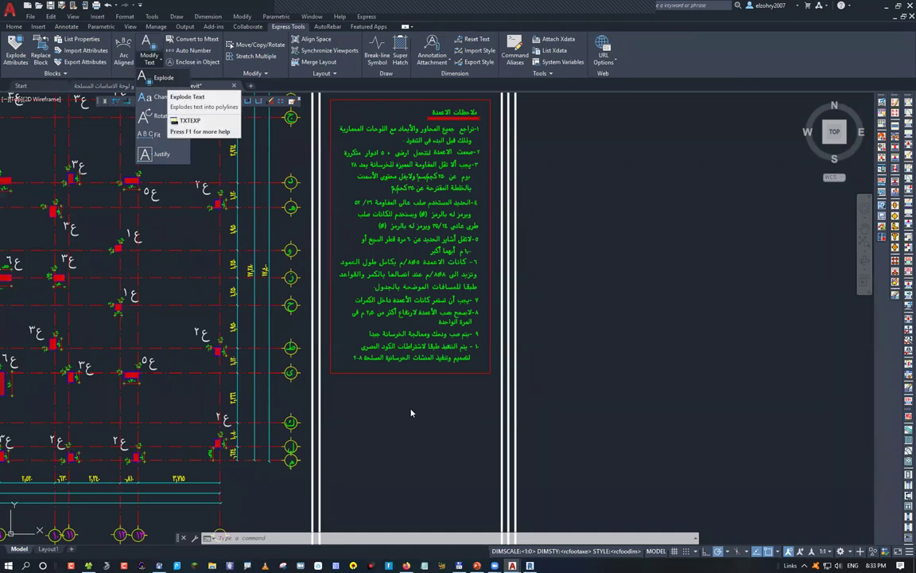
left_click(159, 77)
left_click(420, 359)
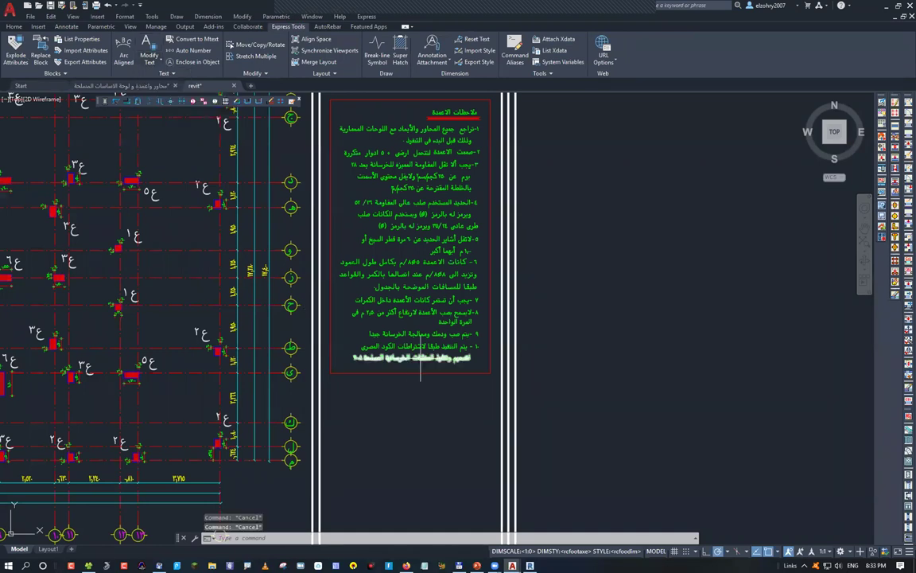
left_click(420, 359)
type("txt")
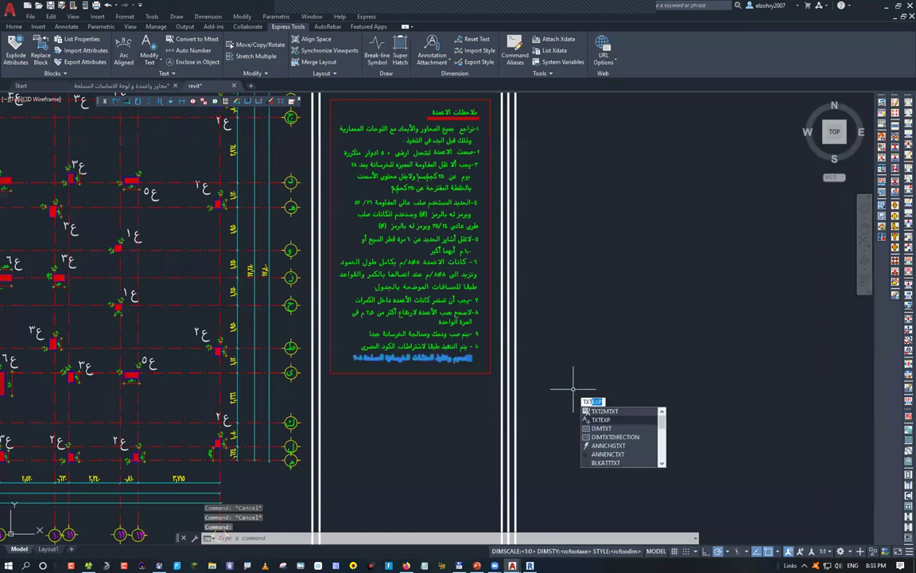
key("Return")
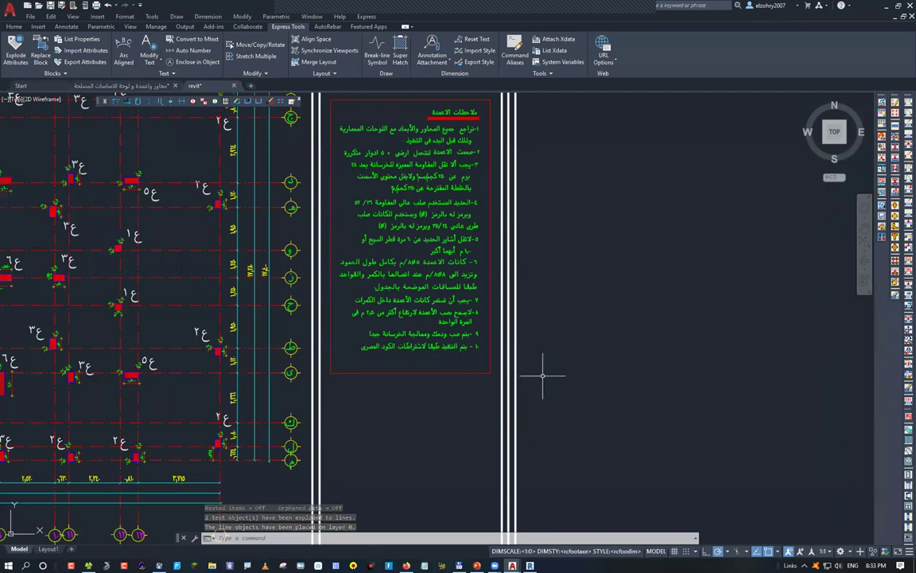
scroll(590, 370, "down", 10)
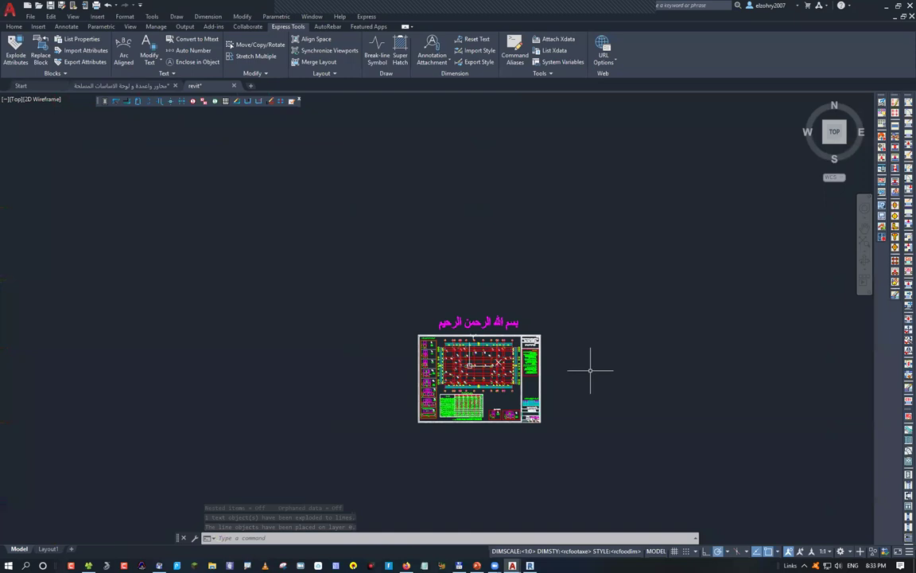
middle_click_drag(590, 369, 332, 368)
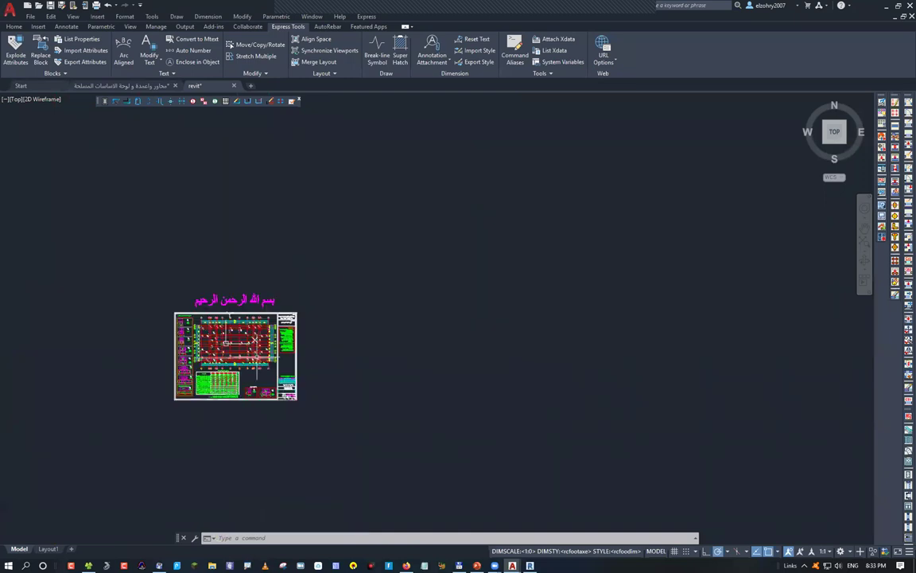
scroll(304, 341, "down", 8)
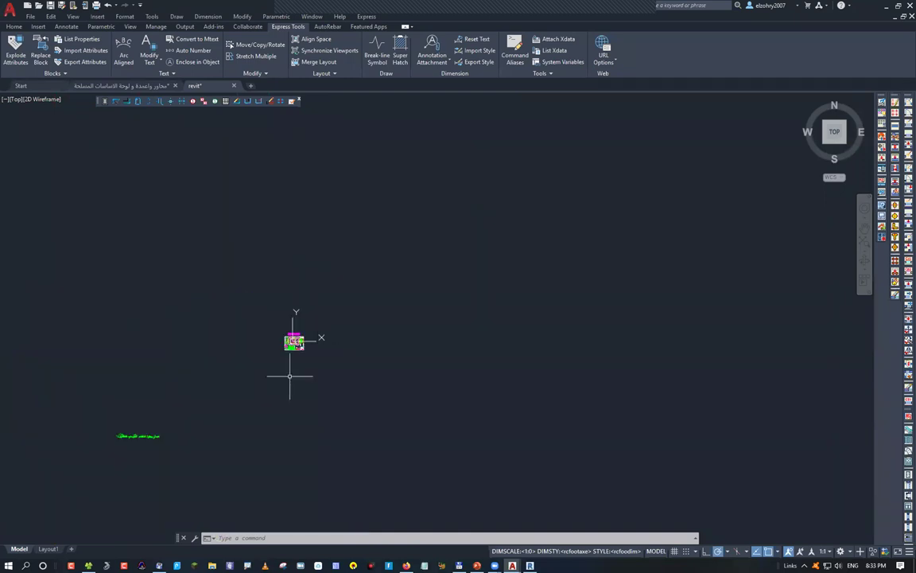
scroll(131, 436, "up", 10)
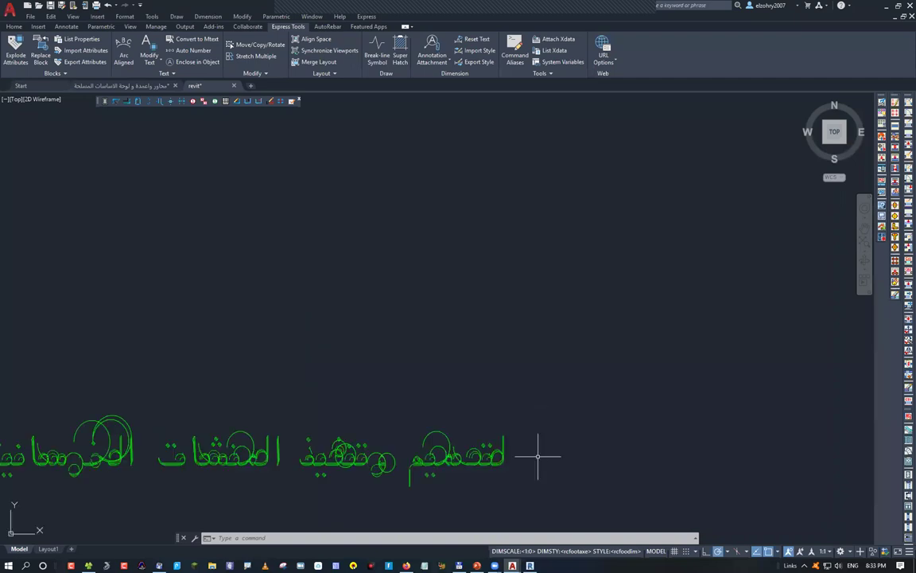
scroll(477, 453, "down", 8)
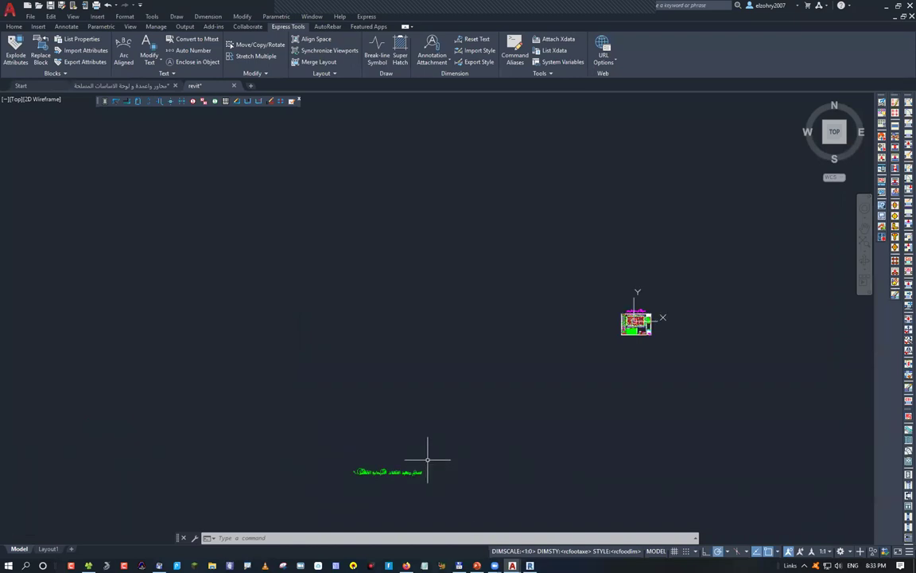
scroll(426, 446, "up", 8)
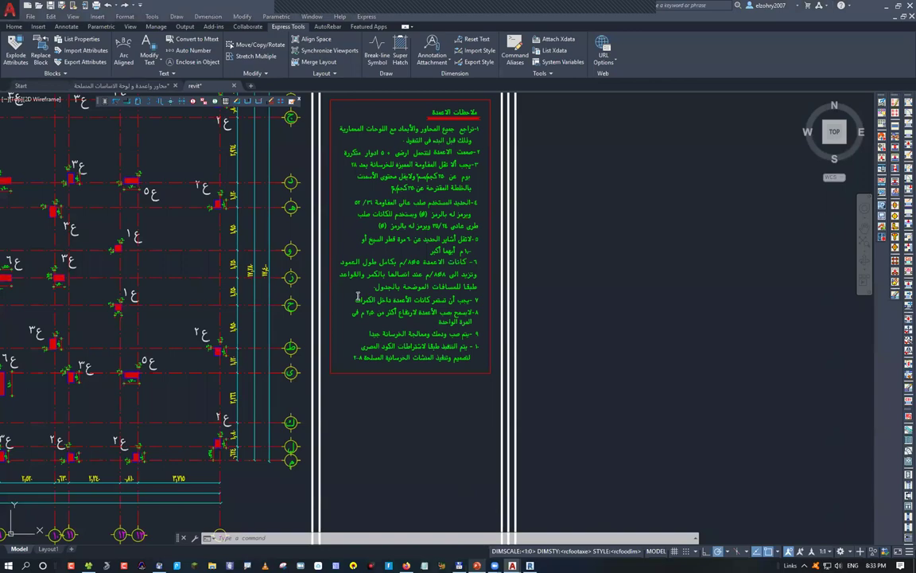
Switch from AutoCAD, past the PowerPoint slides, to Project1's Level 1 floor plan in Revit.
key("alt+Tab")
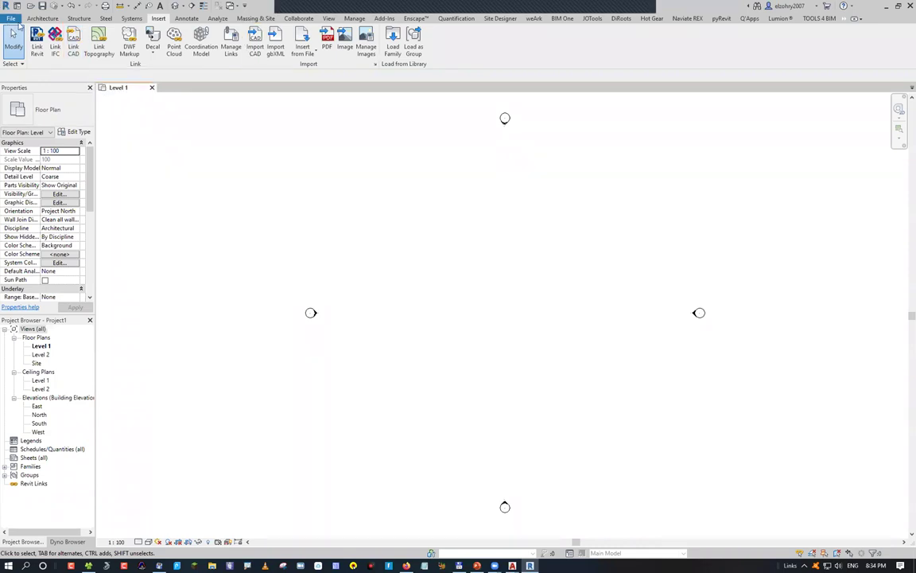
Start a new family from the Metric Structural Column template, then return to Project1's Level 1 plan.
left_click(12, 18)
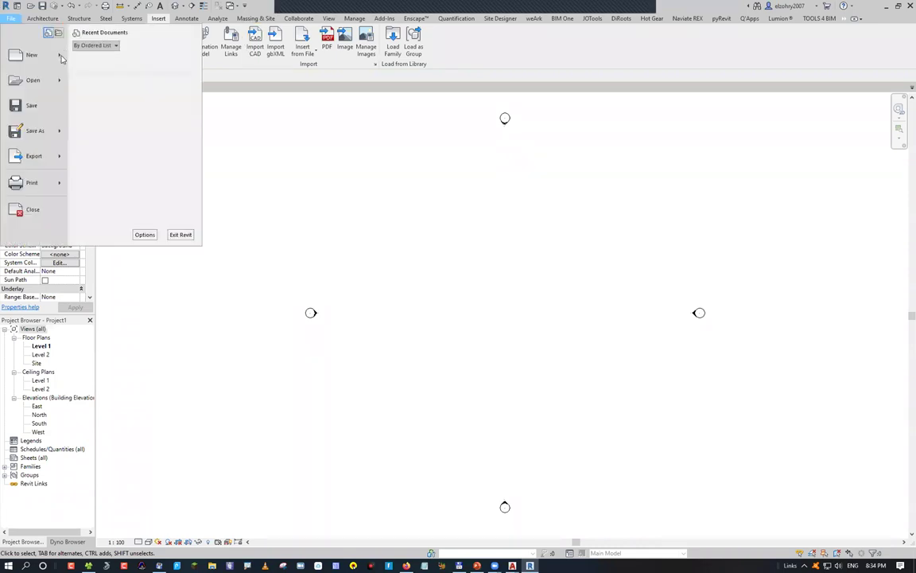
mouse_move(62, 59)
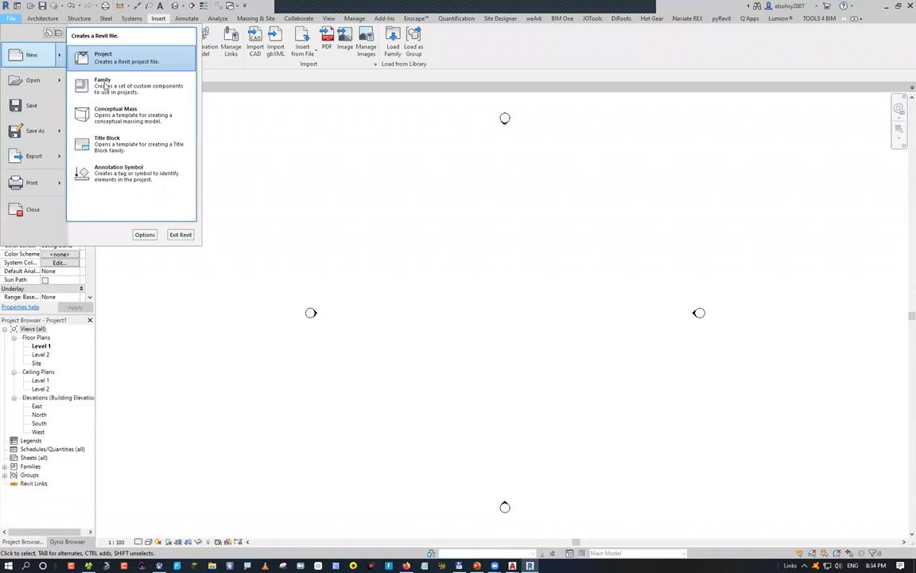
left_click(104, 84)
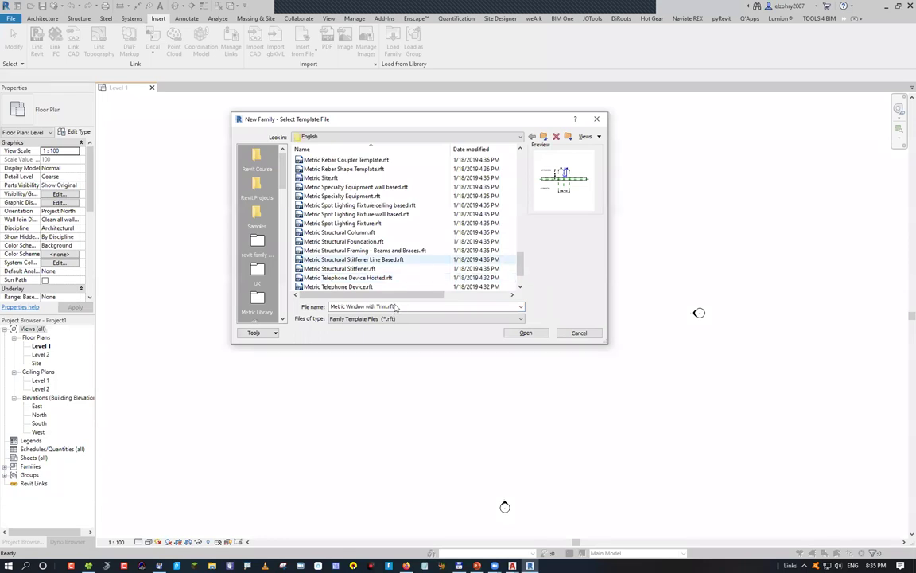
double_click(367, 232)
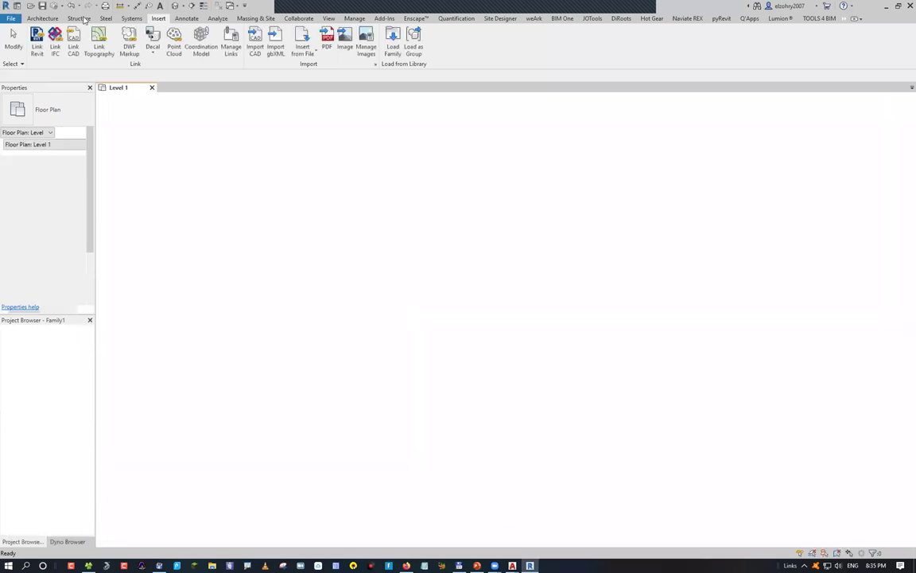
scroll(71, 47, "down", 1)
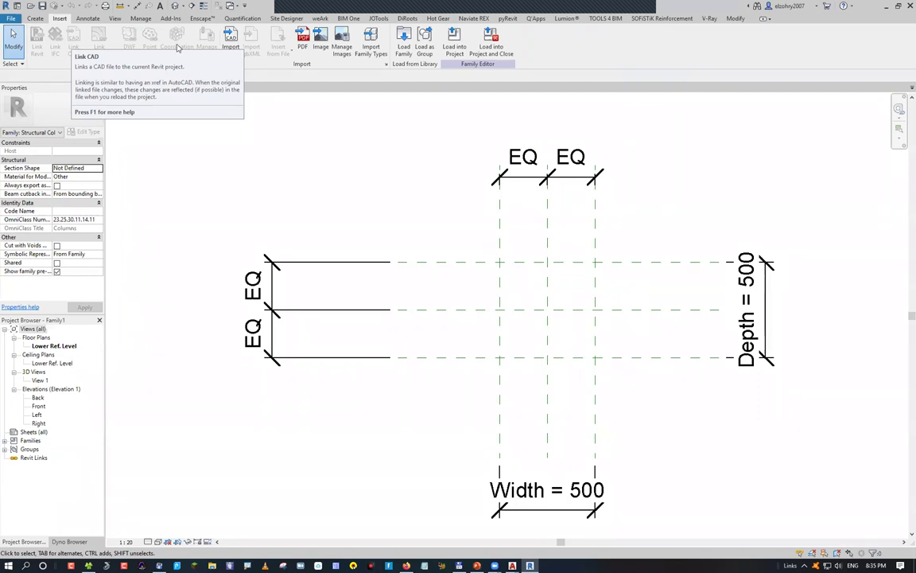
left_click(125, 87)
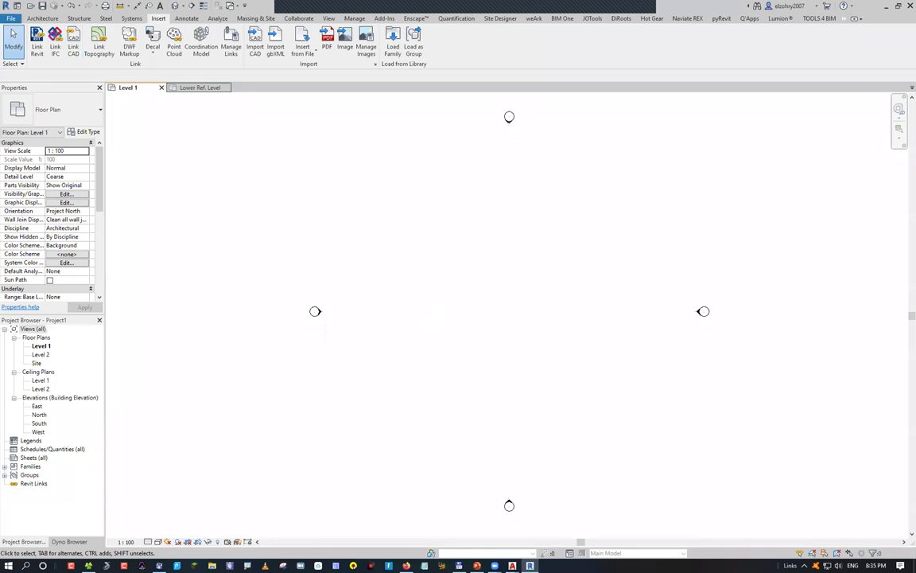
key("x")
key("r")
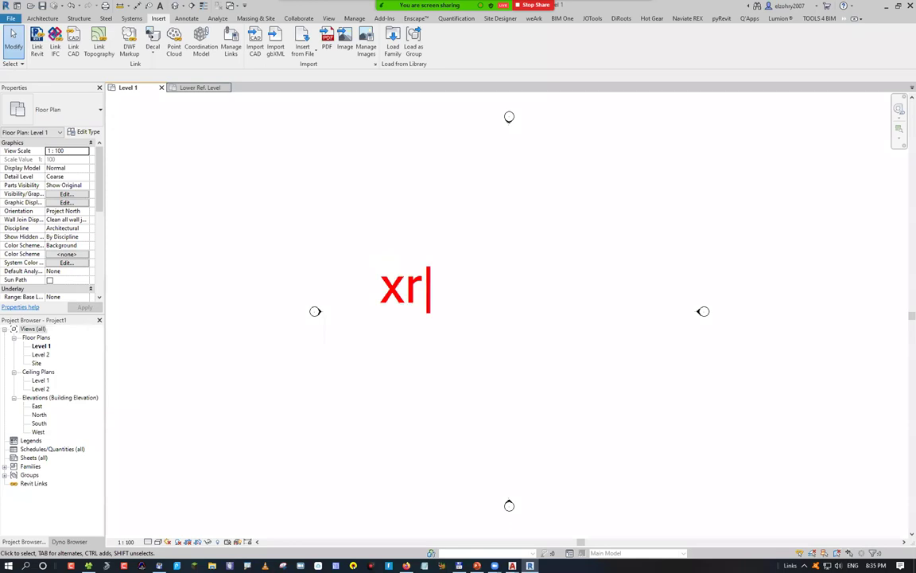
key("e")
key("f")
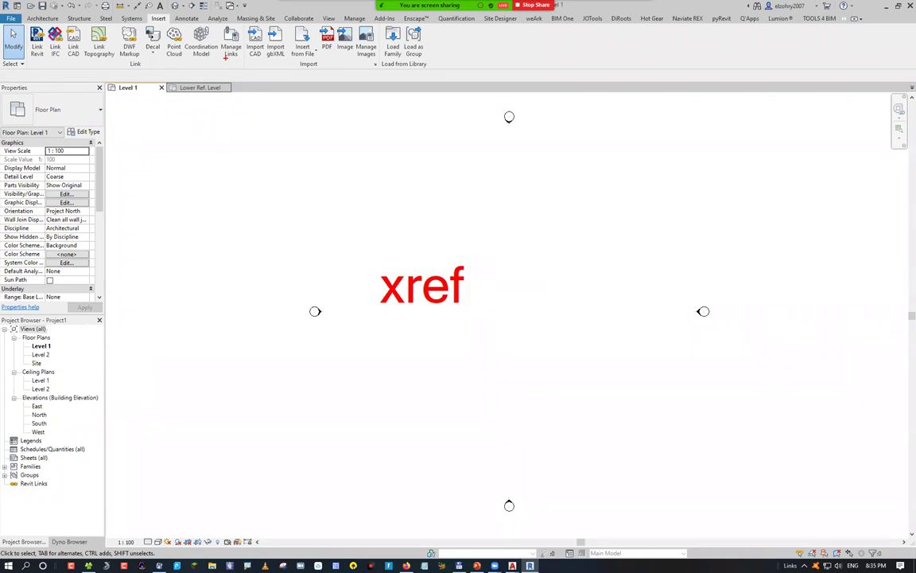
left_click_drag(153, 167, 163, 197)
left_click_drag(77, 57, 162, 196)
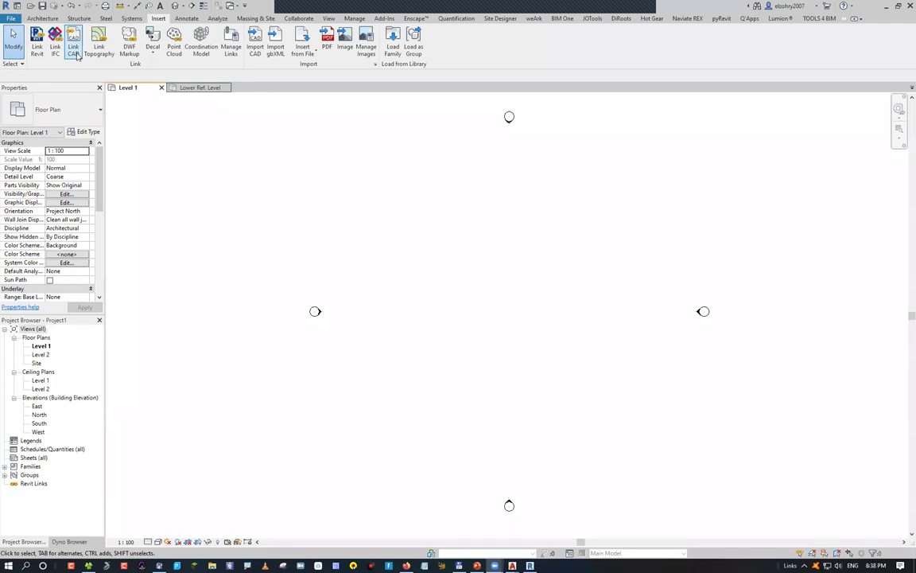
Choose 01-Axis & Columns.dwg from the autocad folder for linking, with colors set to Black and White.
left_click(73, 47)
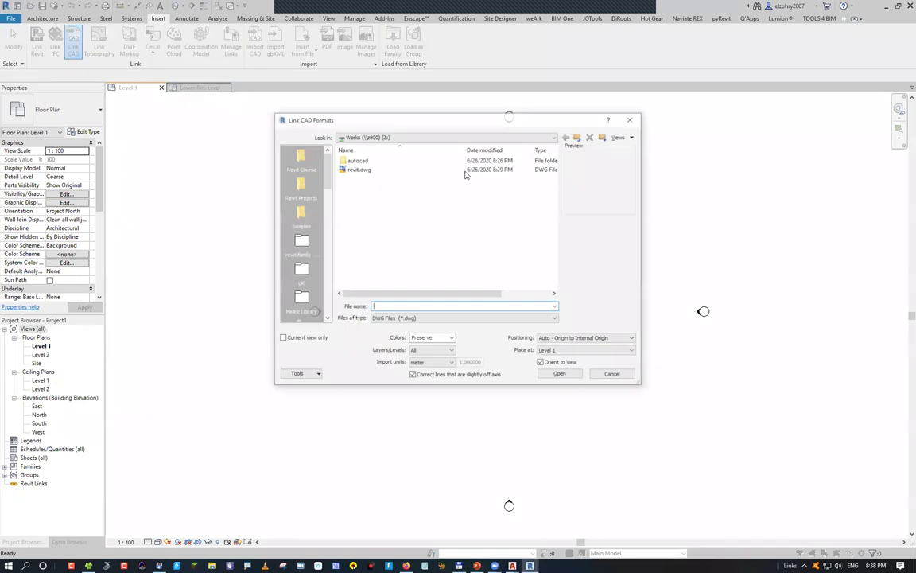
double_click(356, 159)
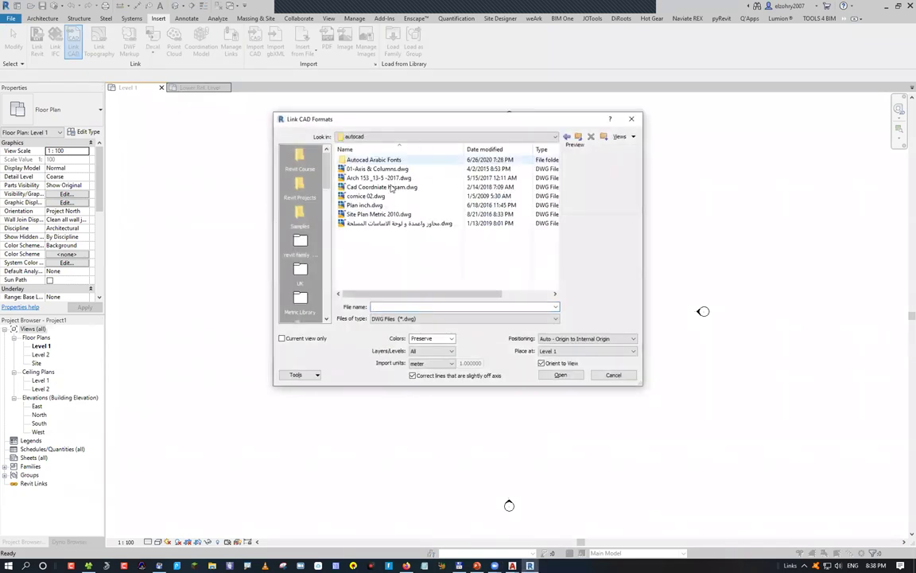
left_click(390, 168)
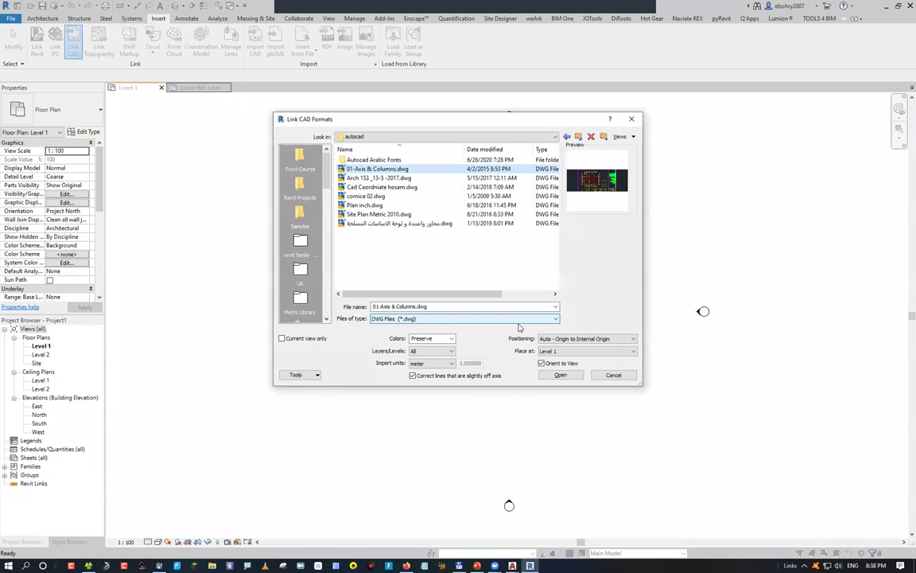
left_click(436, 341)
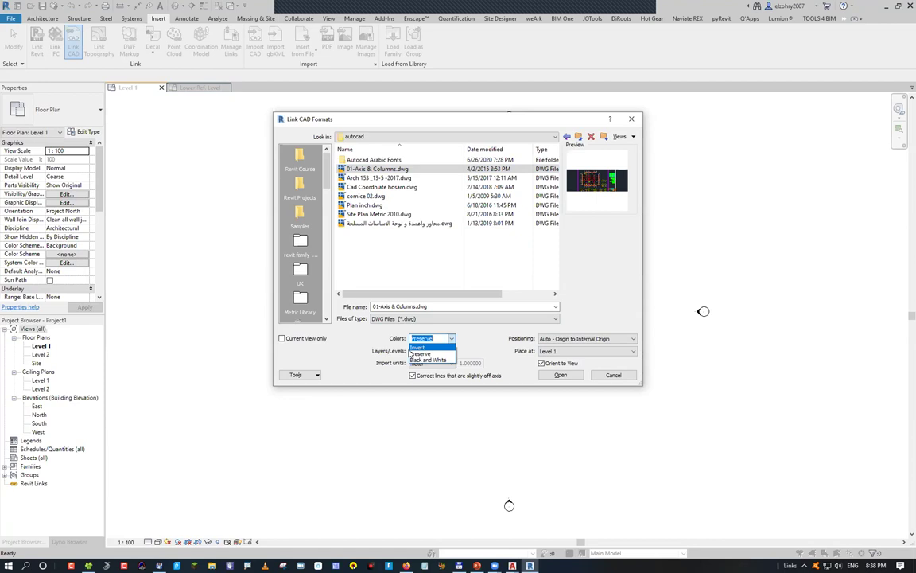
left_click(435, 362)
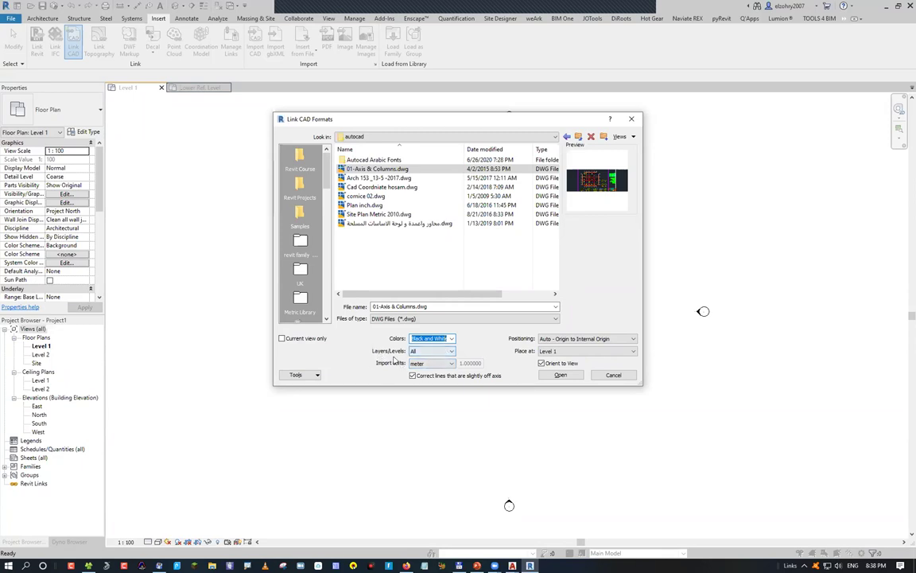
left_click(431, 351)
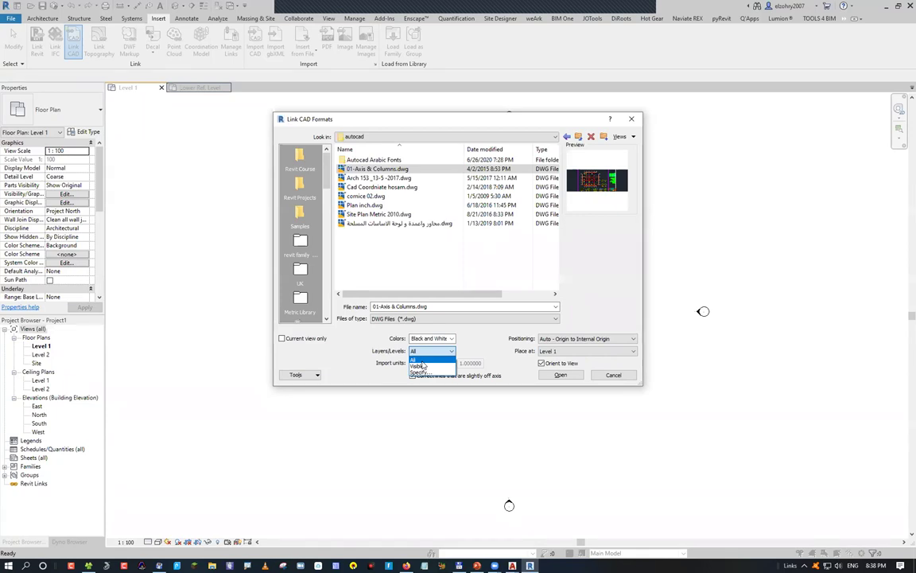
Cancel the Link CAD Formats dialog without linking 01-Axis & Columns.dwg.
key("Escape")
key("Escape")
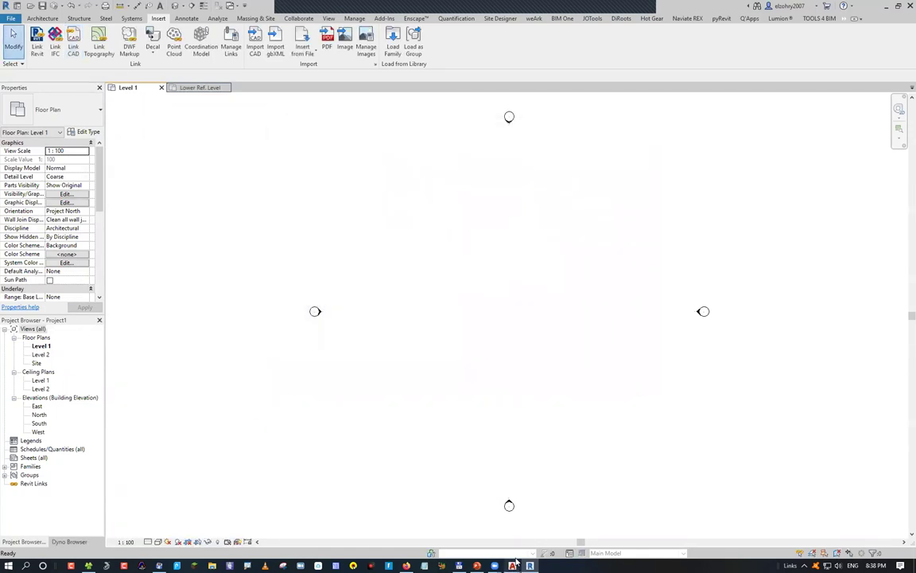
mouse_move(514, 564)
Switch to AutoCAD's 01-Axis & Columns drawing, its Layer Properties Manager listing all 20 layers.
key("alt+Tab")
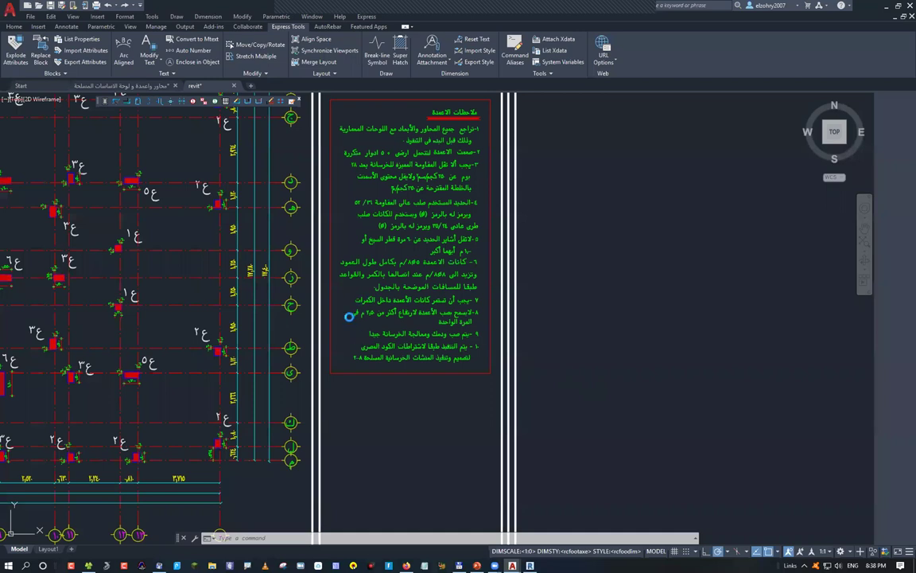
scroll(310, 283, "down", 5)
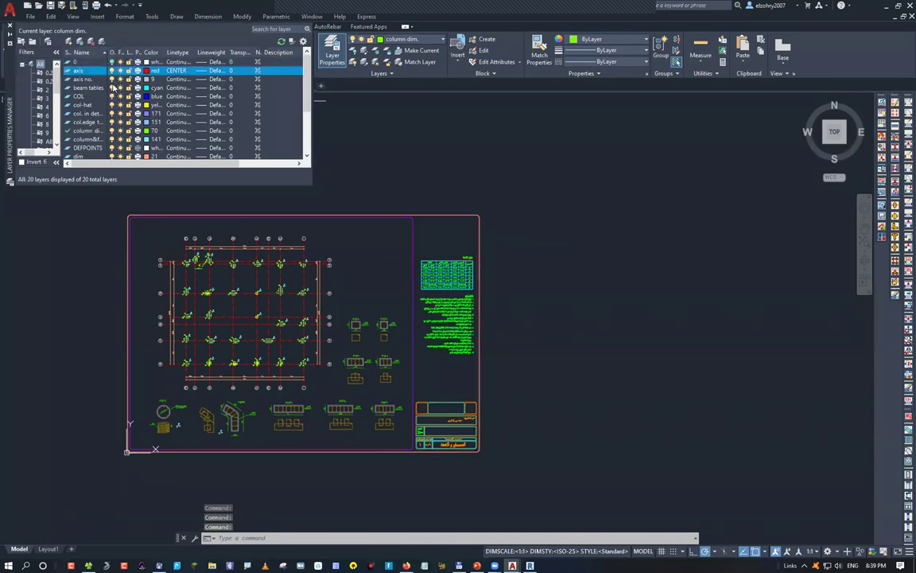
Turn off the axis, column dim. and DEFPOINTS layers, keeping beam tables on, and close the layer manager.
left_click(111, 88)
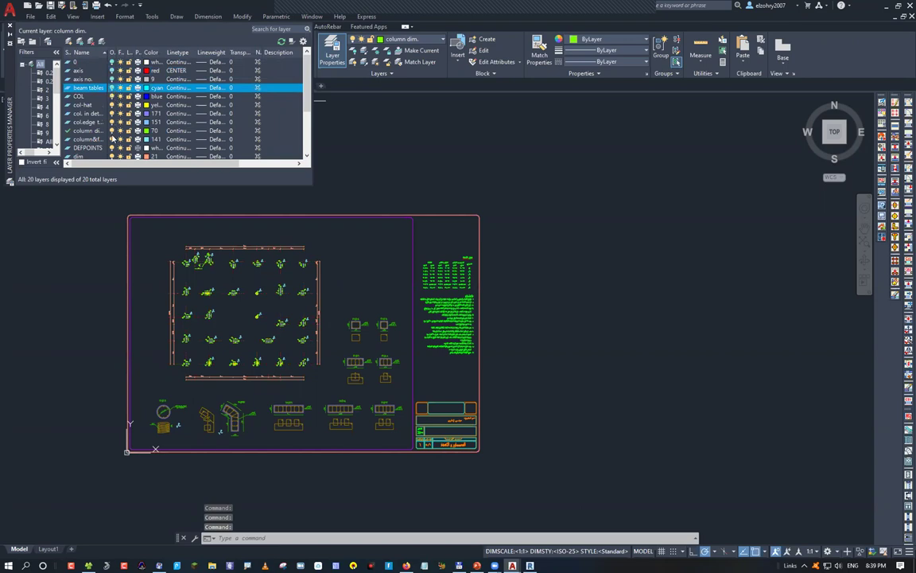
left_click(111, 131)
left_click(111, 130)
left_click(350, 264)
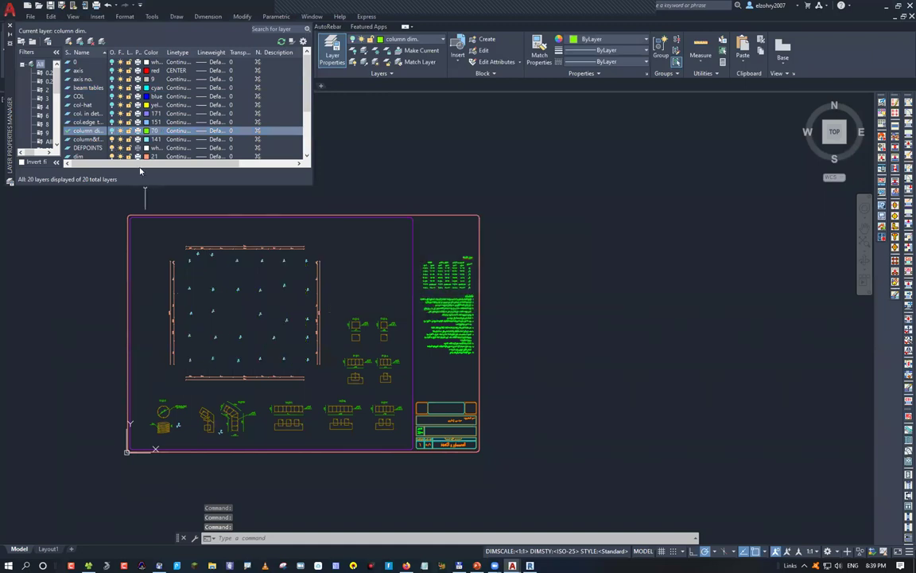
left_click(167, 148)
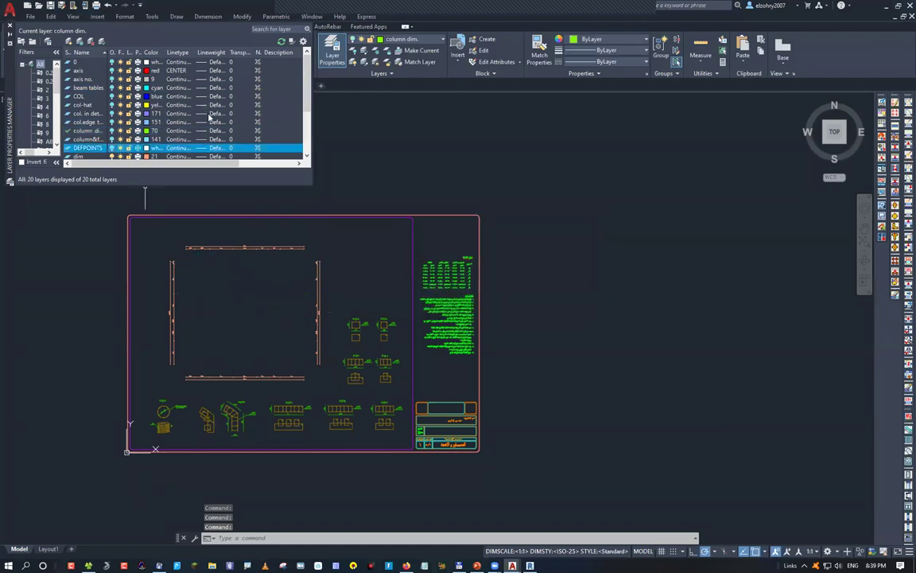
left_click(11, 26)
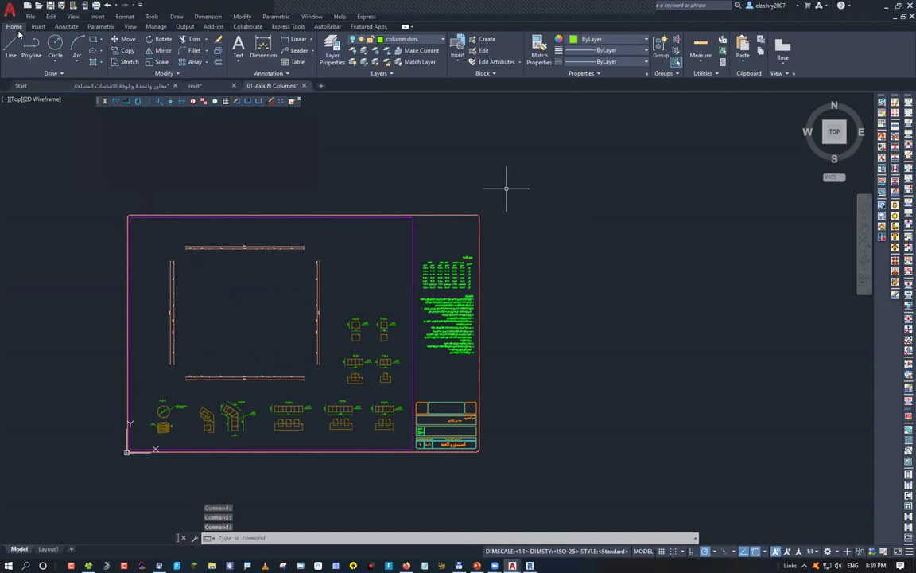
Save the 01-Axis & Columns drawing, cancel the DIST measurement, and go to Revit's Level 1 plan.
key("ctrl+s")
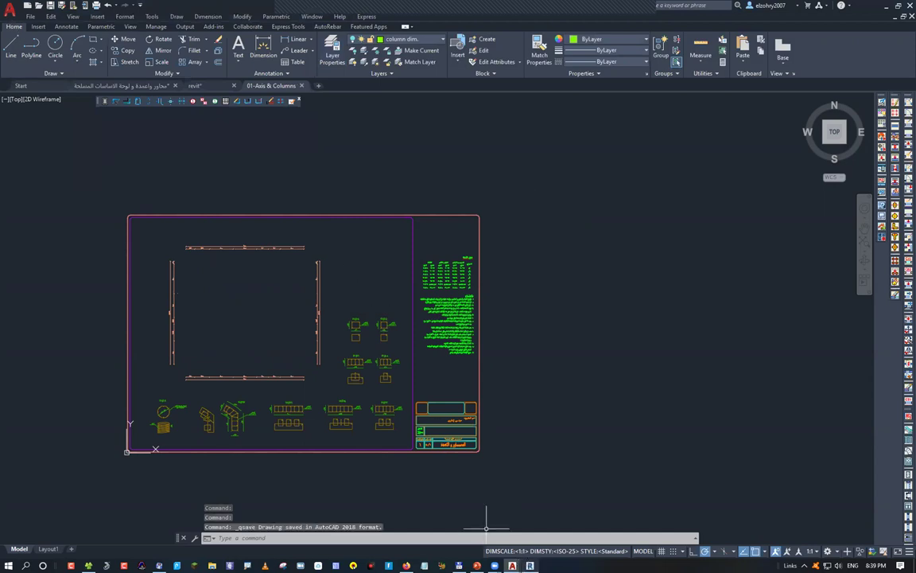
key("alt+Tab")
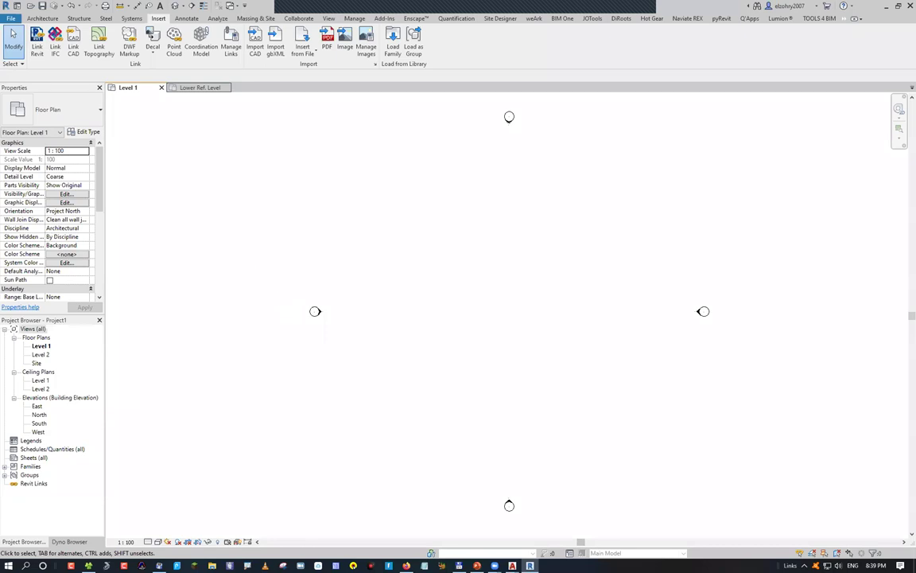
key("alt+Tab")
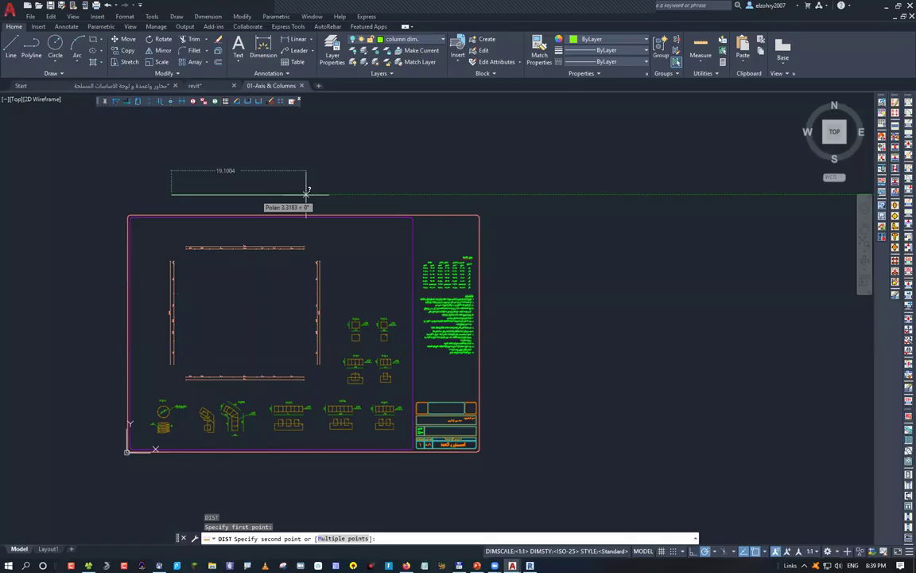
key("Escape")
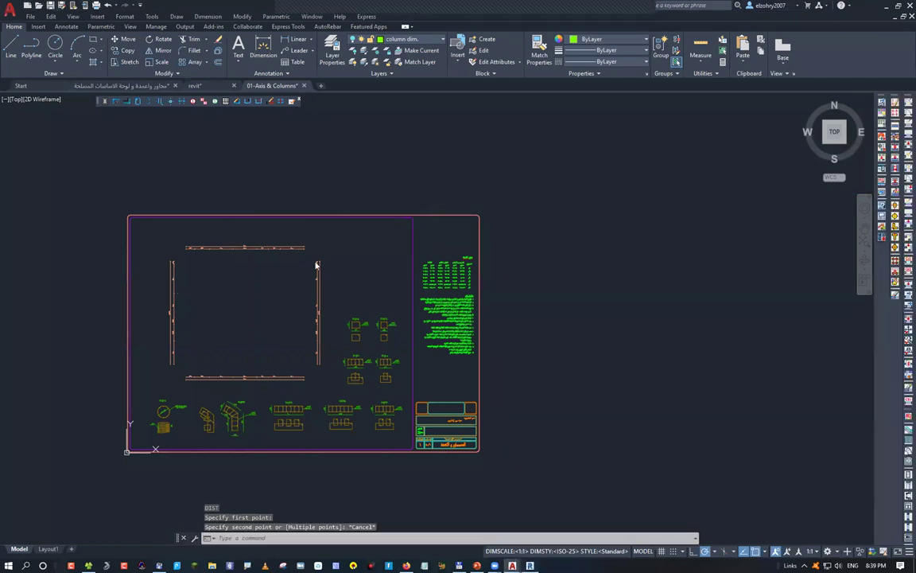
key("alt+Tab")
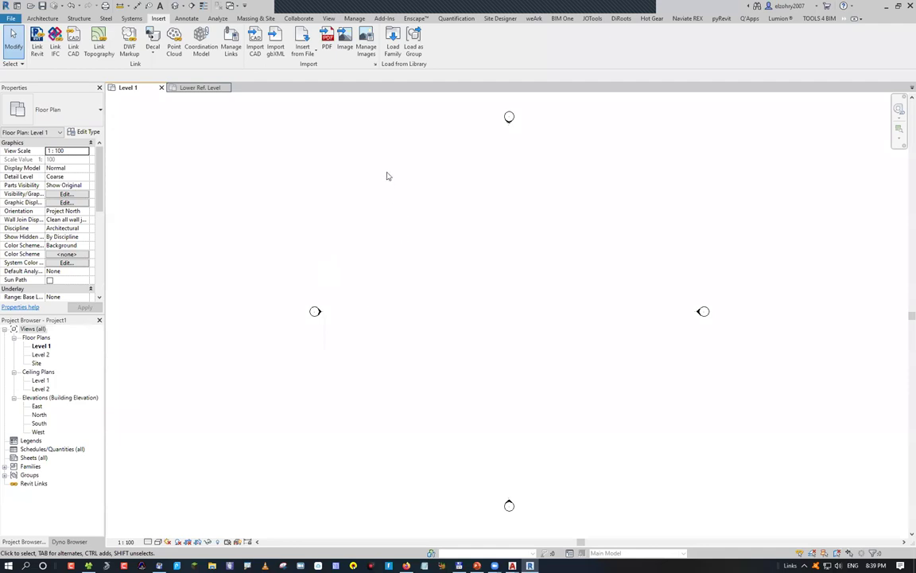
key("l")
key("c")
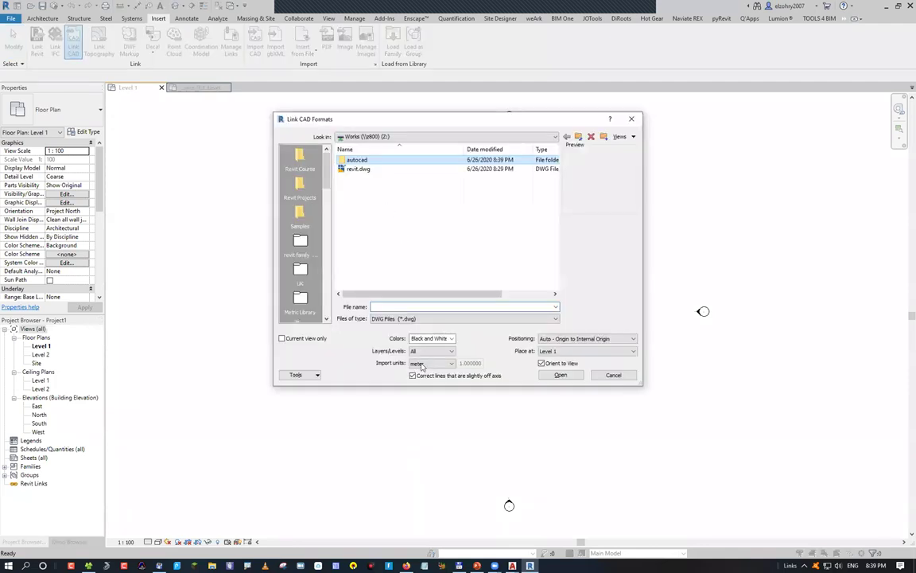
key("Return")
key("Down")
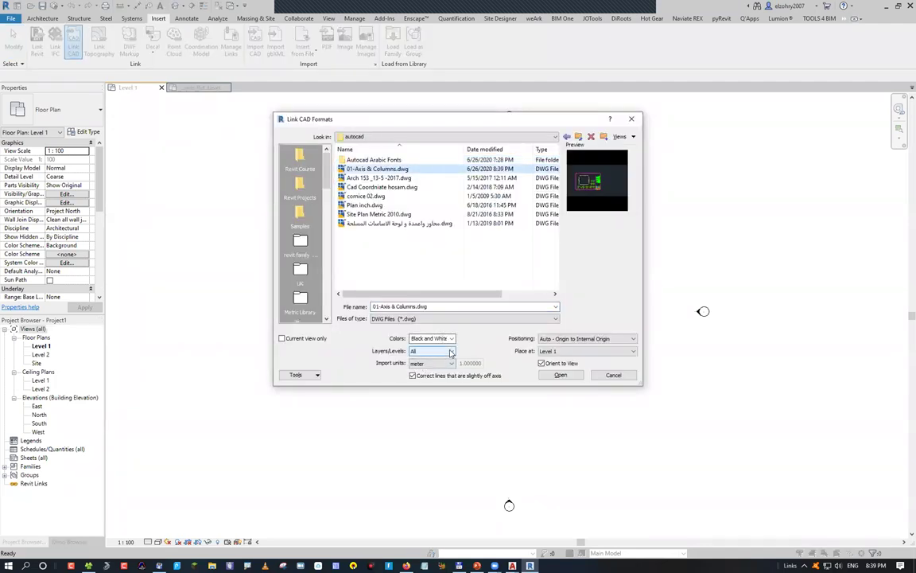
left_click(451, 352)
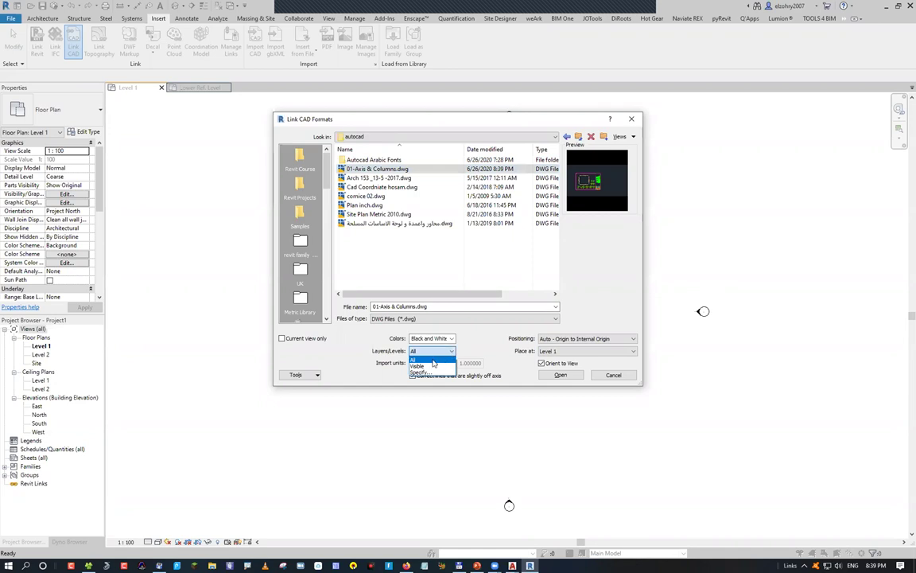
left_click(433, 365)
key("Return")
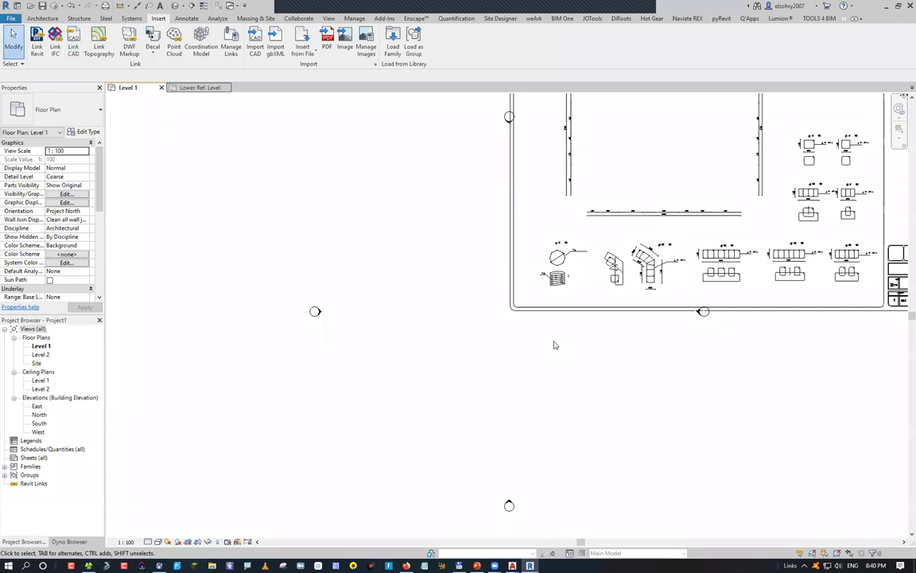
scroll(401, 434, "down", 5)
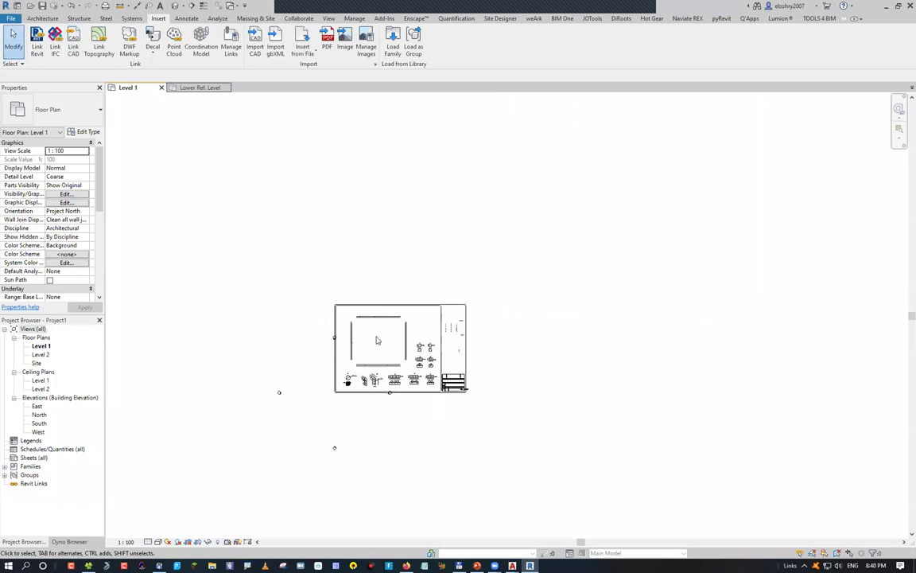
scroll(379, 333, "up", 2)
scroll(387, 321, "up", 2)
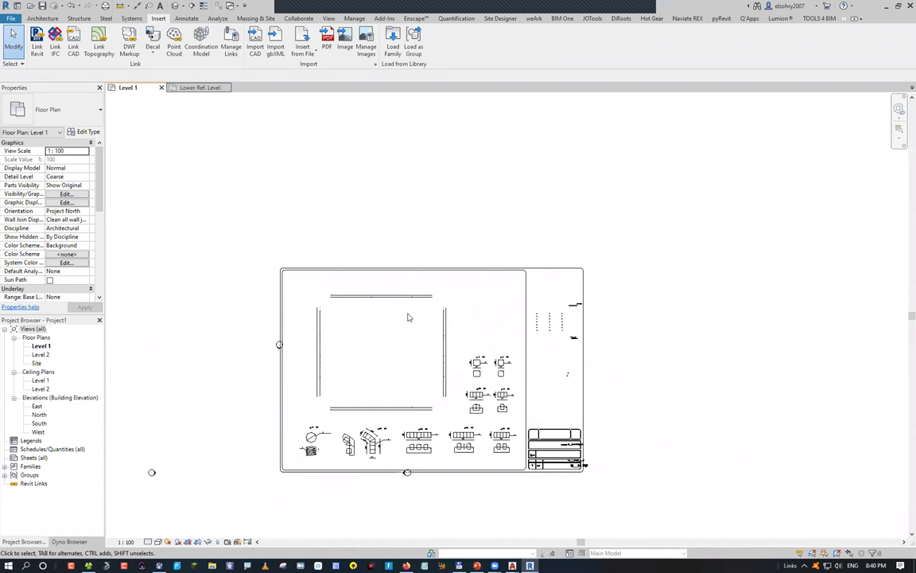
left_click(374, 269)
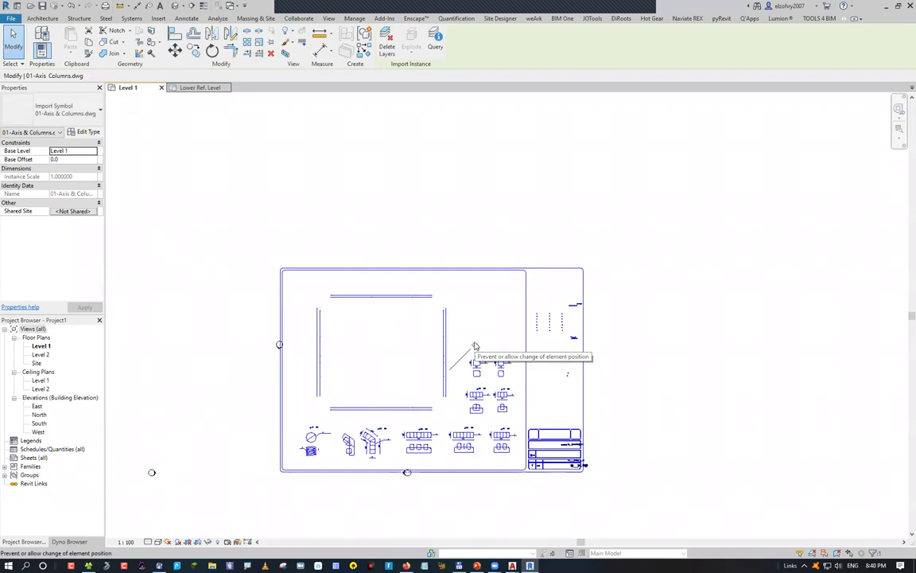
key("Delete")
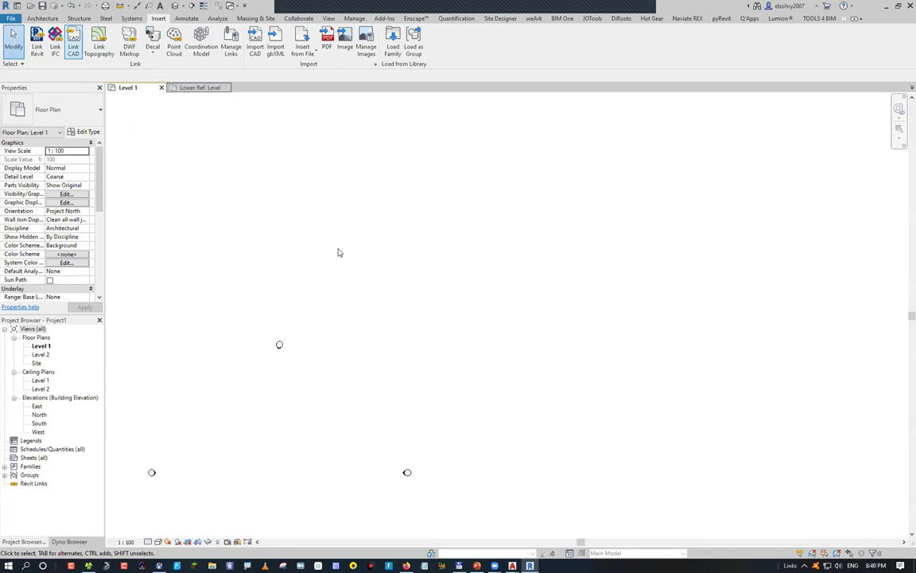
Link 01-Axis & Columns.dwg into the Level 1 plan with Layers/Levels set to Visible.
key("Return")
left_click(378, 169)
left_click(432, 351)
left_click(422, 367)
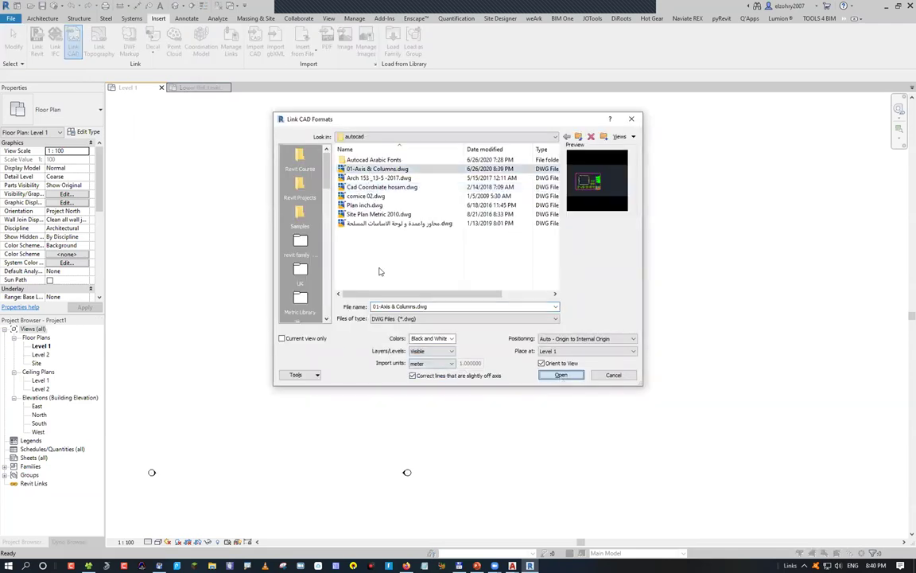
left_click(561, 374)
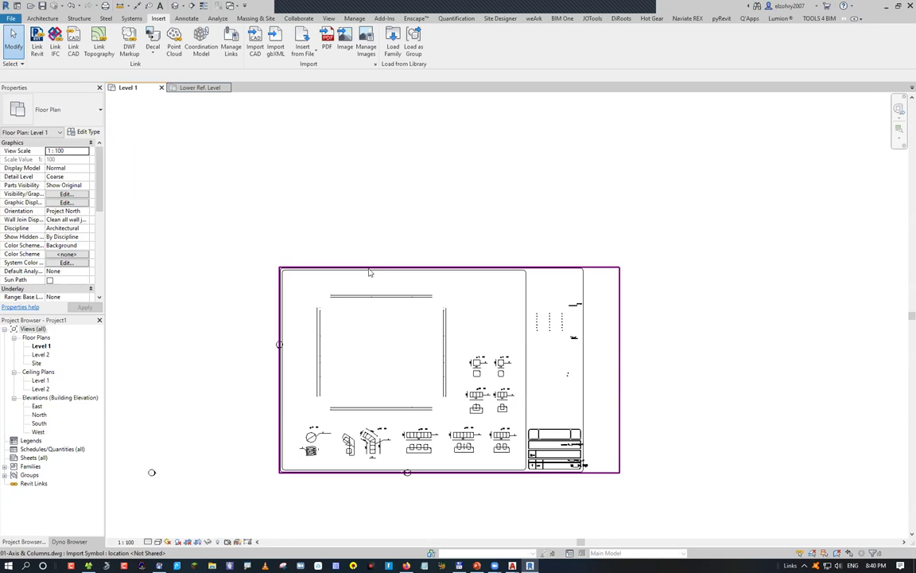
Review the linked drawing's layers under VG Imported Categories, closing without changes.
left_click(369, 272)
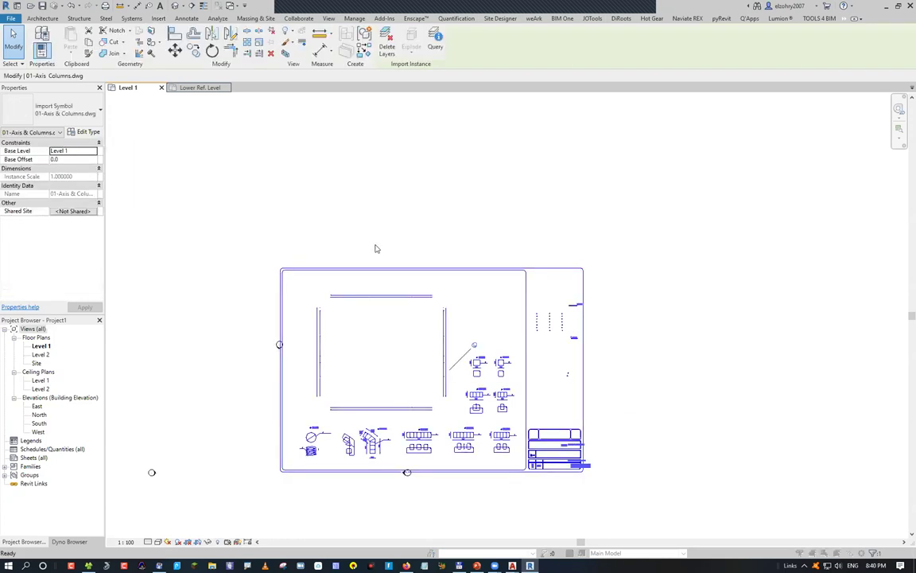
key("v")
key("g")
left_click(304, 115)
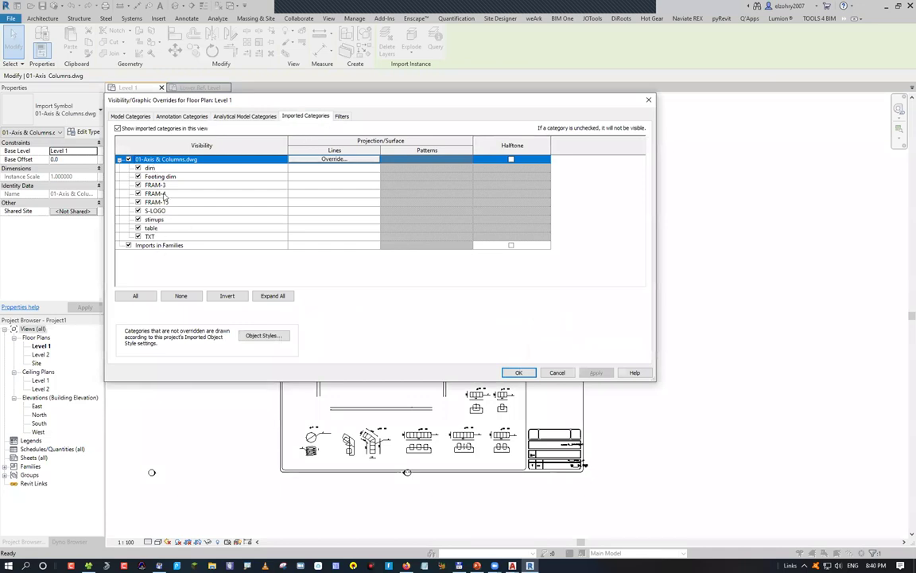
left_click(554, 374)
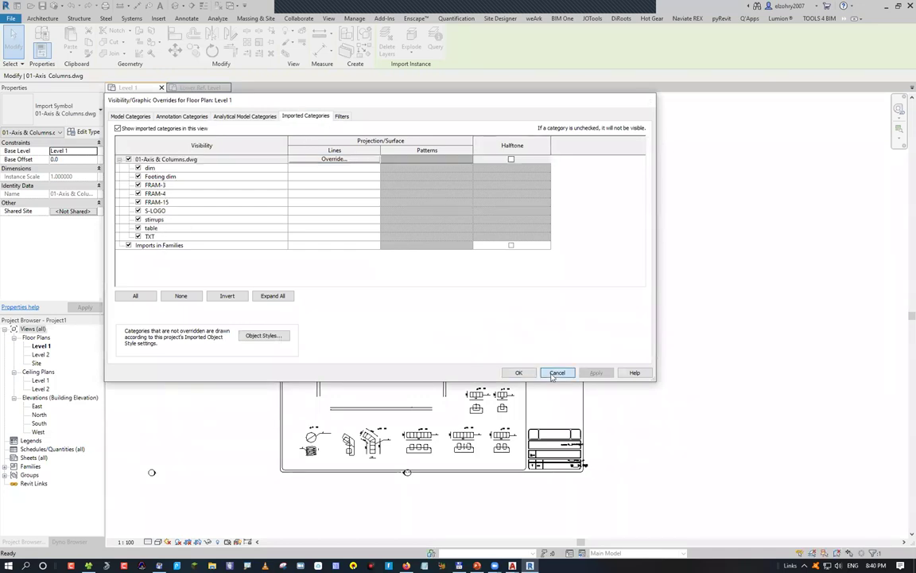
key("Escape")
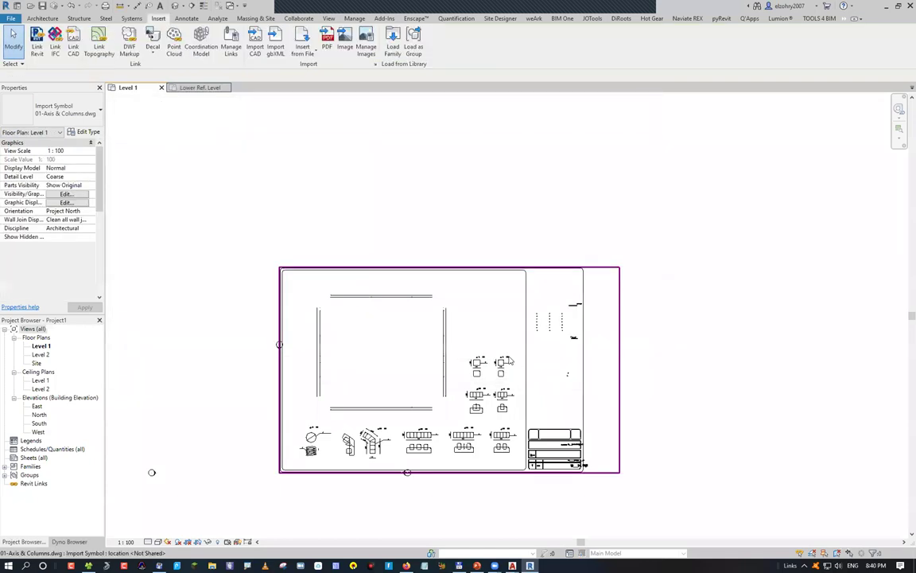
key("Escape")
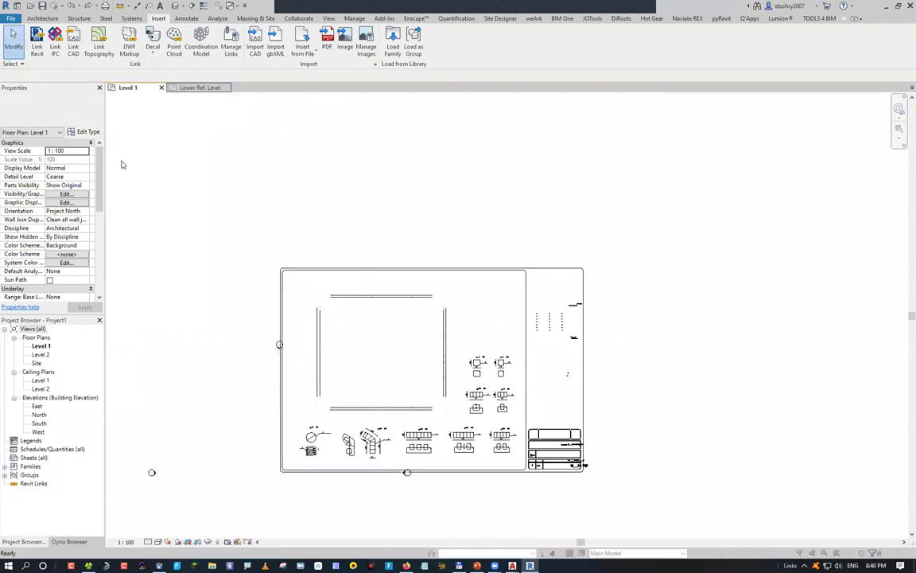
Switch on every hidden layer of the linked drawing in VG, including axis no., beam tables, COL and DEFPOINTS.
key("v")
key("g")
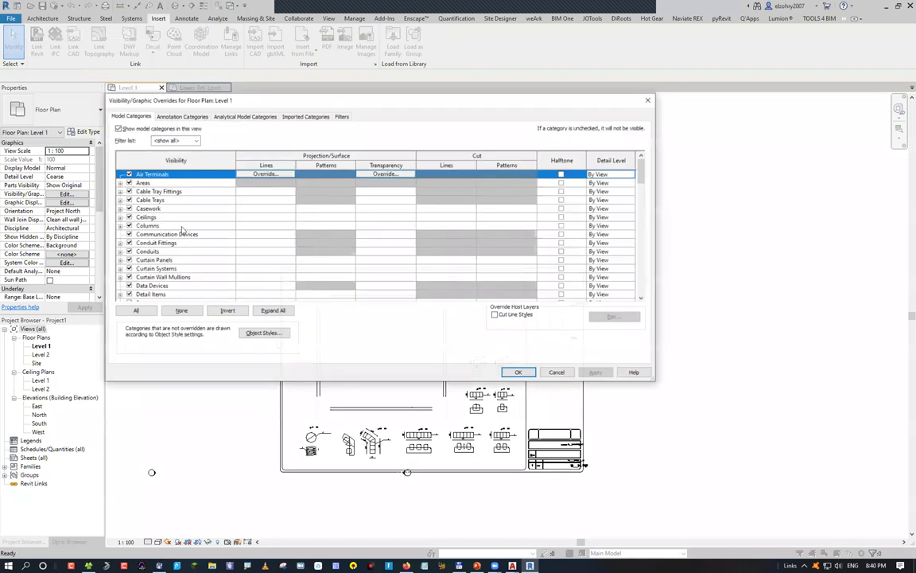
key("ctrl+Tab")
key("ctrl+Tab")
key("ctrl+Tab")
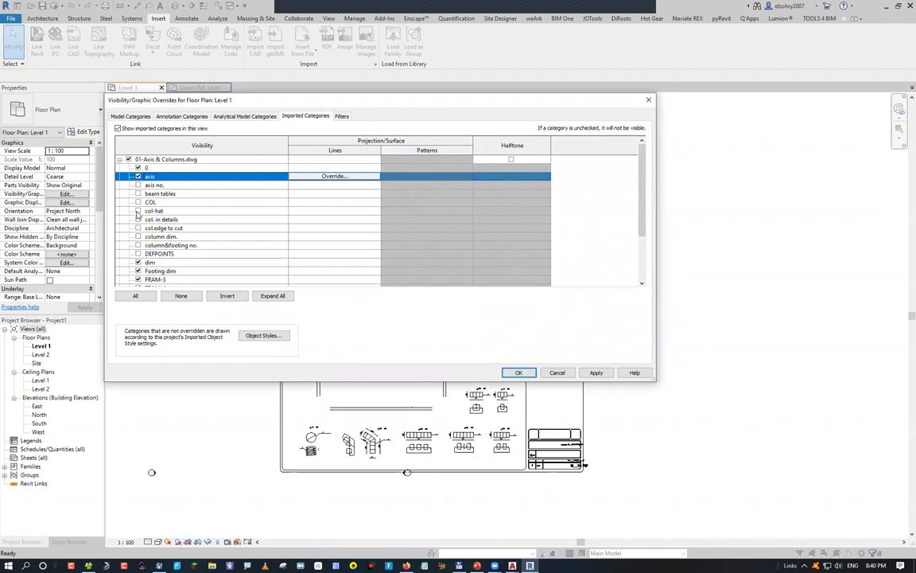
left_click(138, 185)
left_click(138, 193)
left_click(138, 202)
left_click(138, 211)
left_click(137, 219)
left_click(137, 227)
left_click(148, 167)
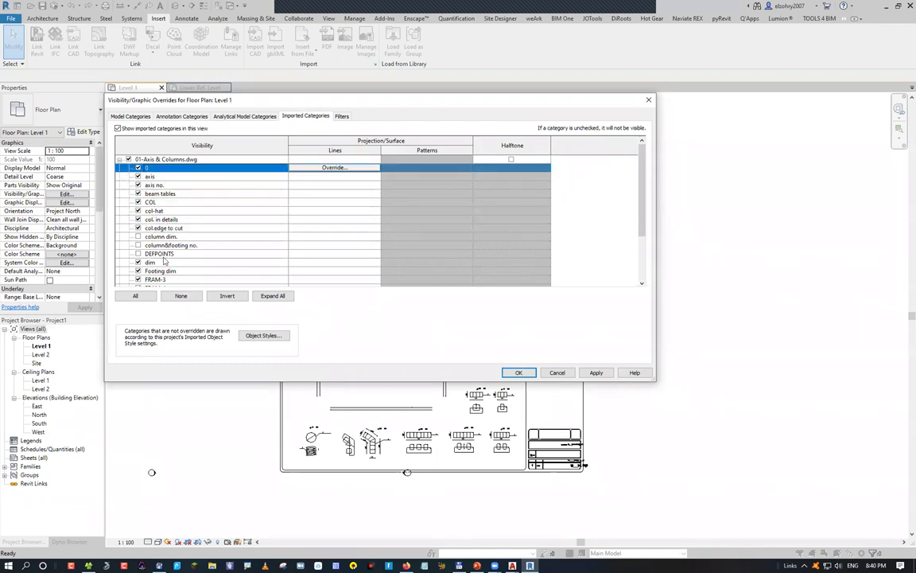
left_click(138, 254, "shift")
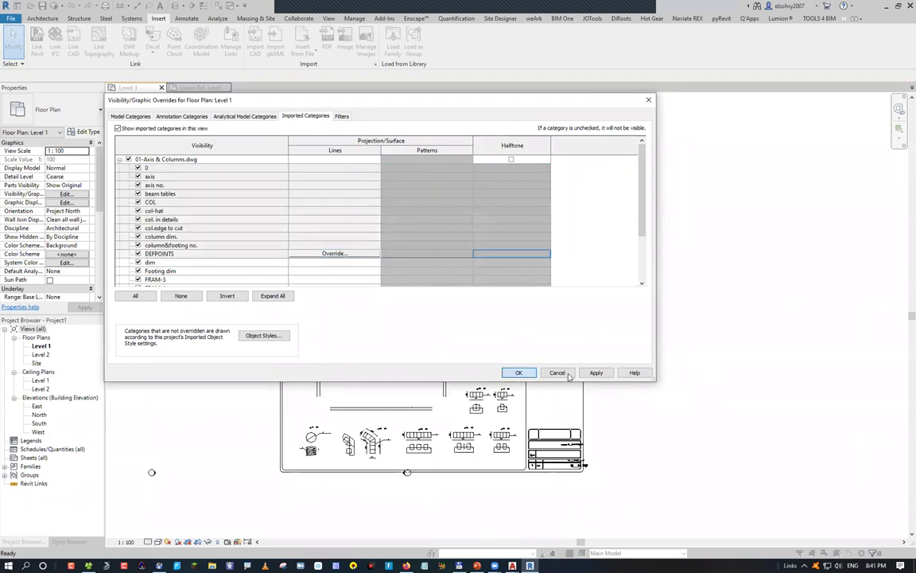
key("Return")
Select the linked 01-Axis & Columns drawing and delete it from the Level 1 plan.
scroll(338, 351, "up", 1)
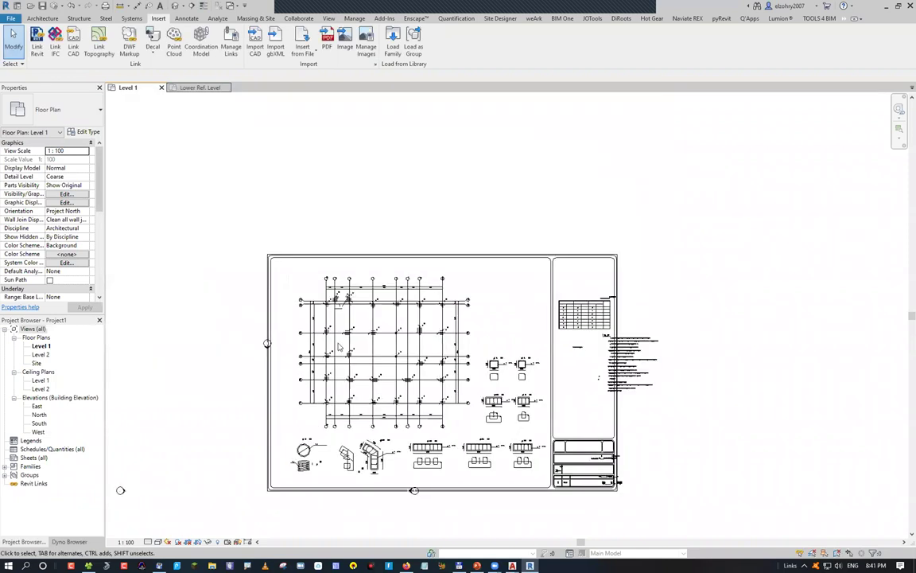
scroll(340, 348, "up", 3)
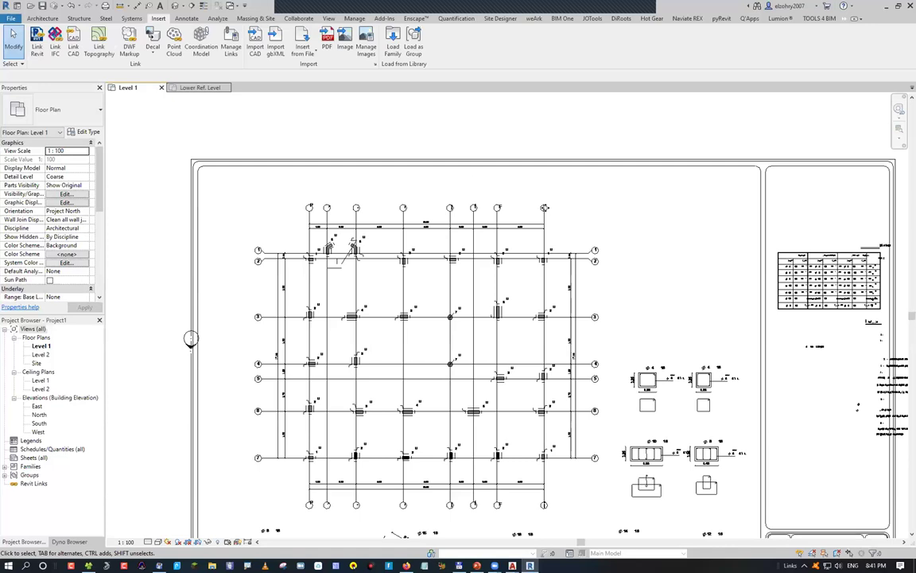
left_click(516, 280)
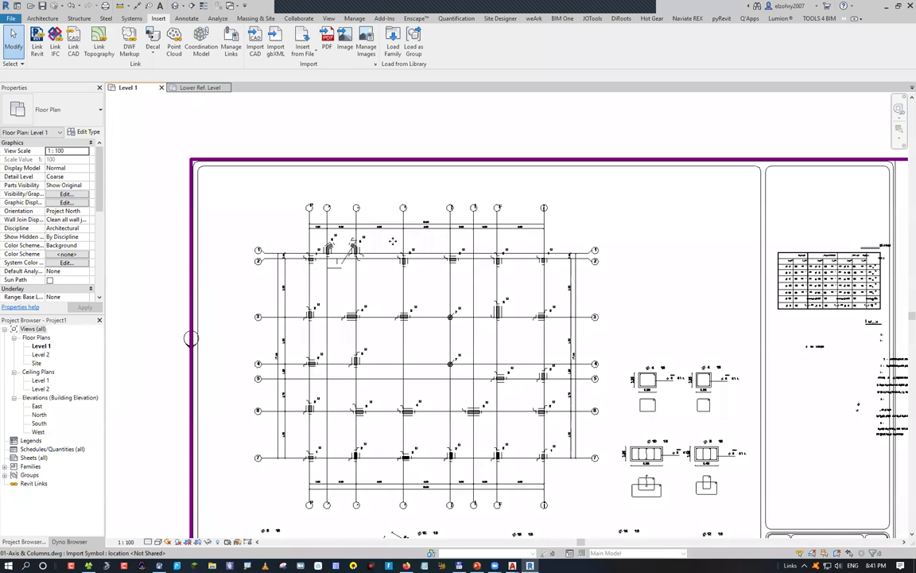
left_click(351, 217)
key("Delete")
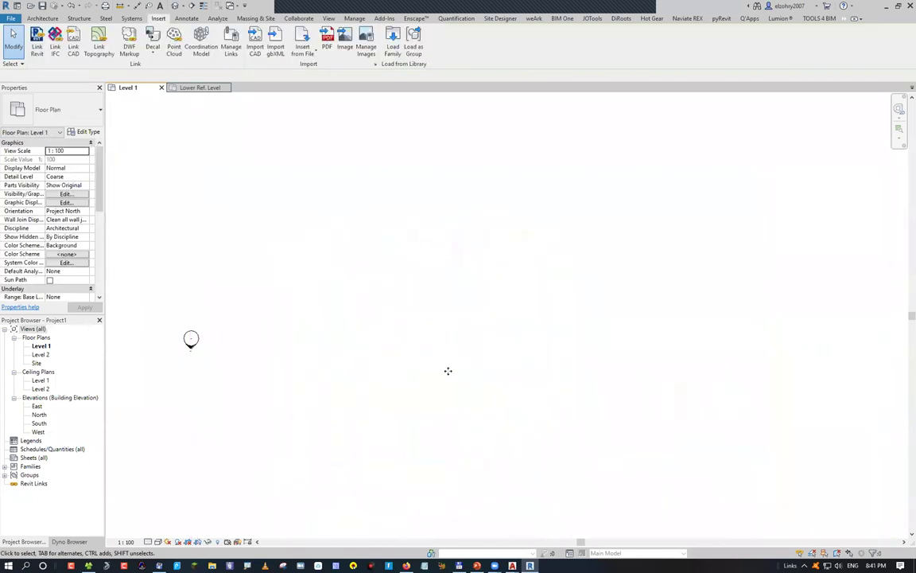
Place the structural drawing with all layers except COL, then undo the import and reopen CAD linking.
key("l")
key("c")
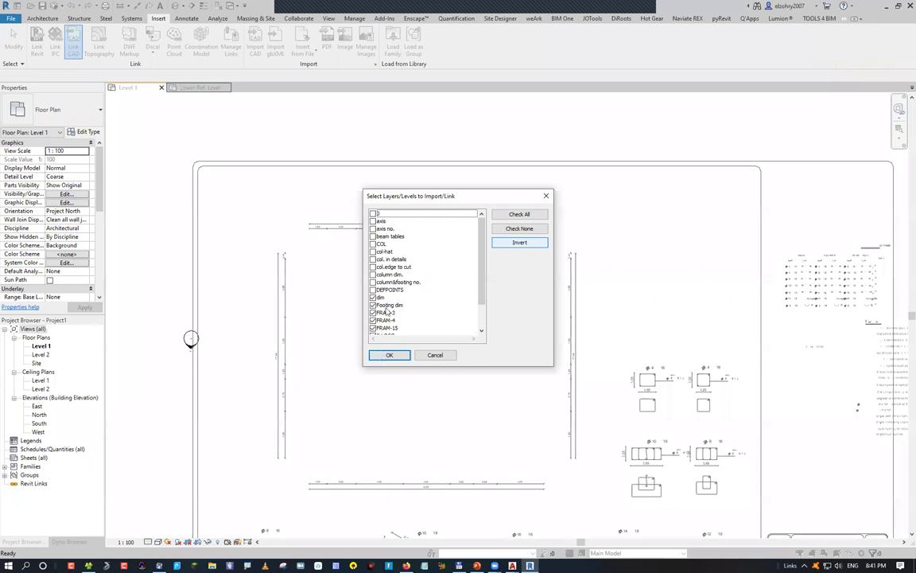
left_click(520, 214)
left_click(373, 244)
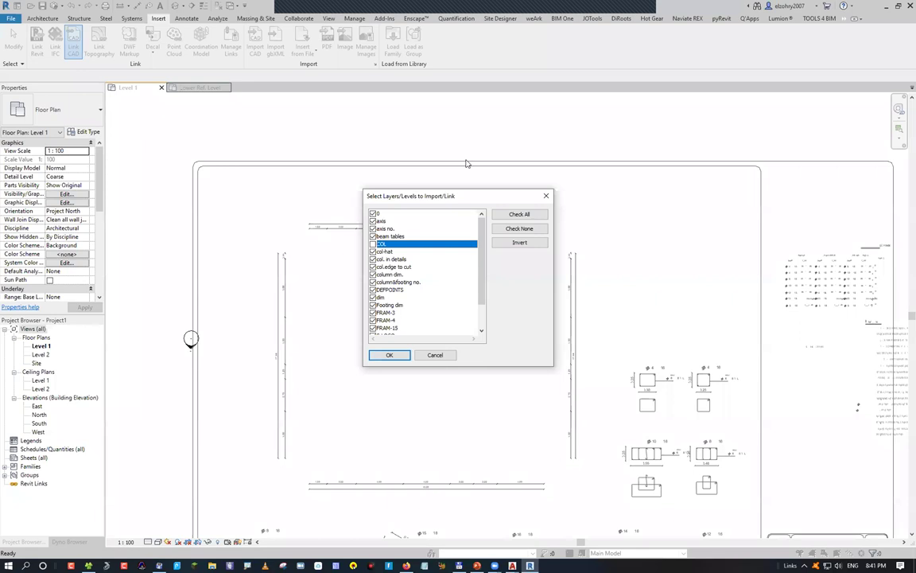
key("Return")
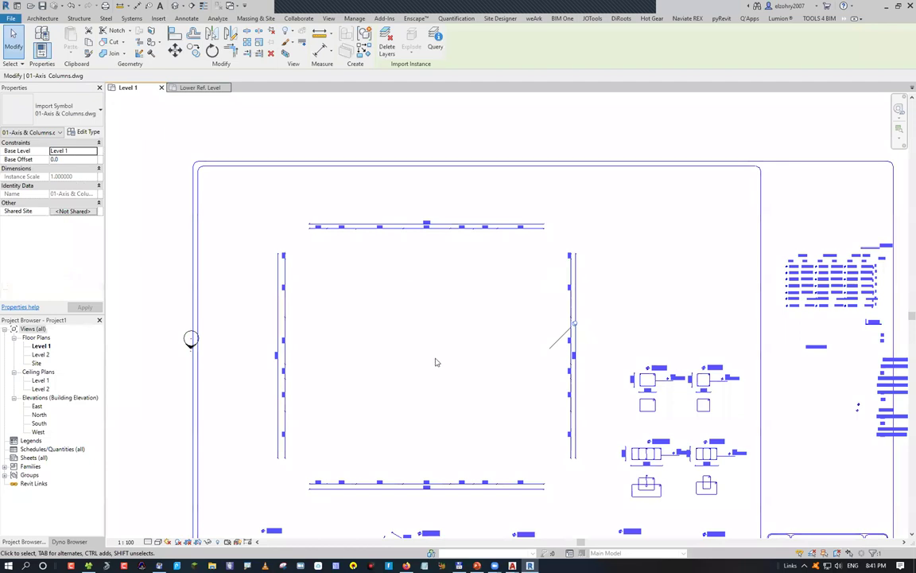
key("ctrl+z")
key("Return")
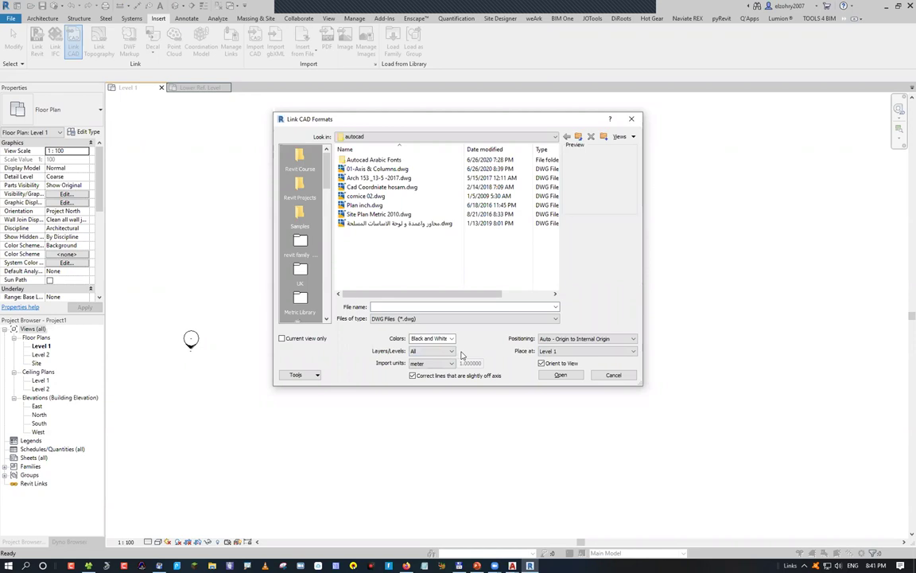
Link 01-Axis & Columns.dwg into the project and view it in the North elevation.
left_click(366, 170)
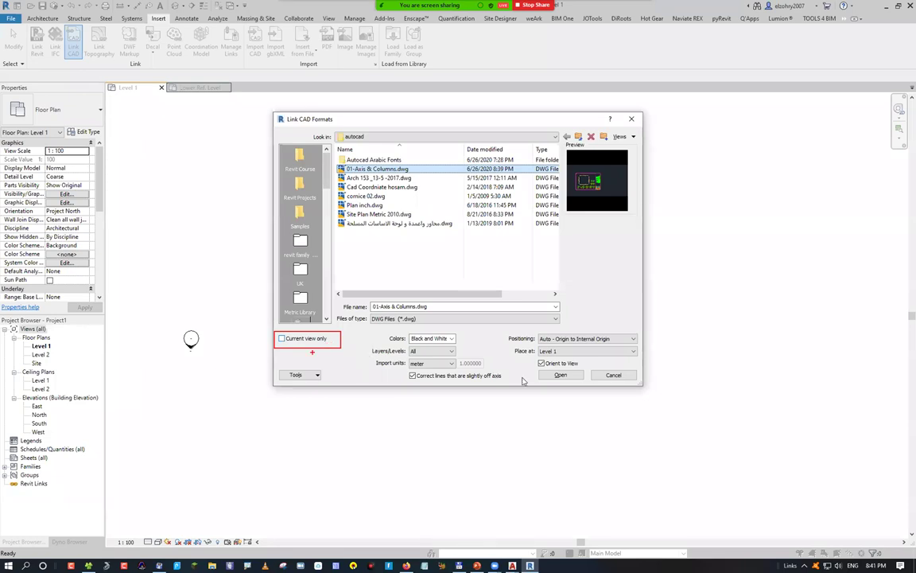
left_click(568, 375)
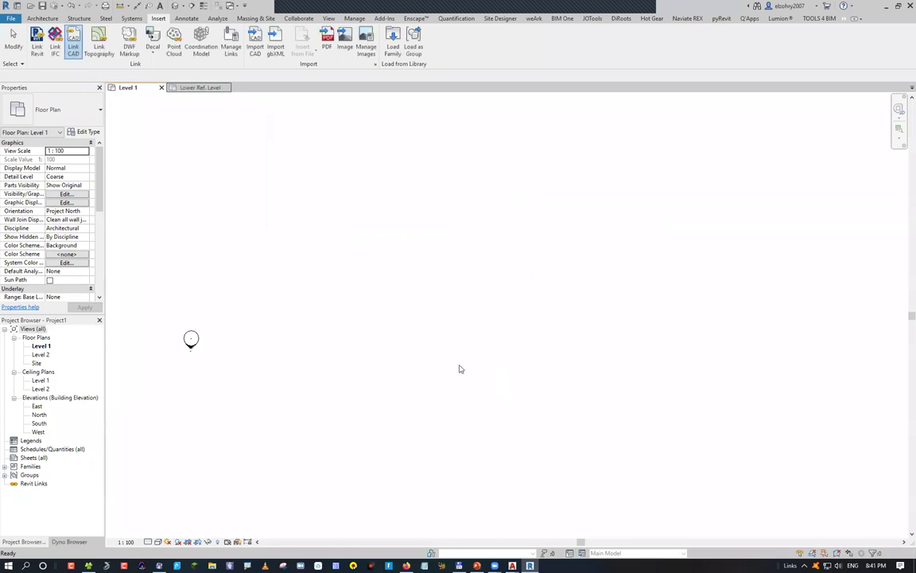
double_click(39, 414)
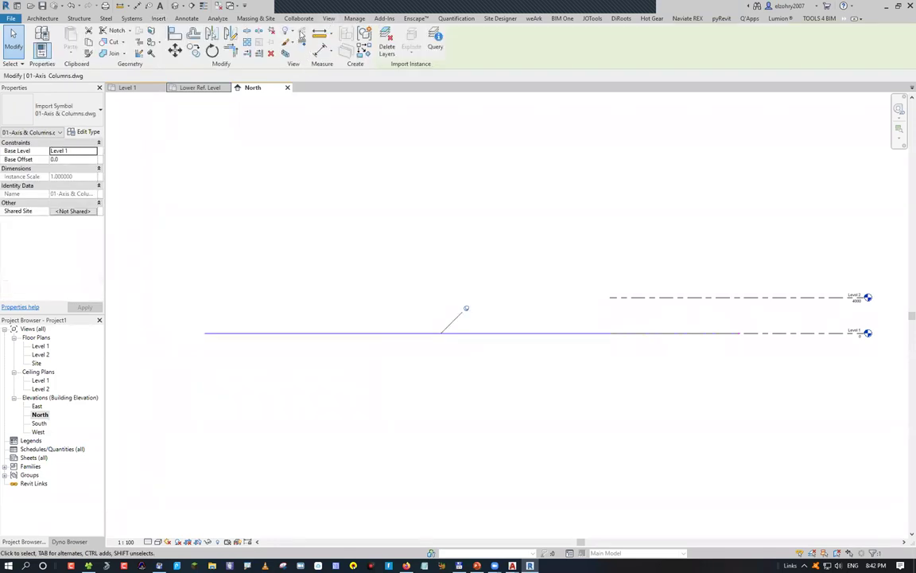
Inspect the linked DWG in the default 3D view, delete it, and return to Level 1.
key("3")
key("d")
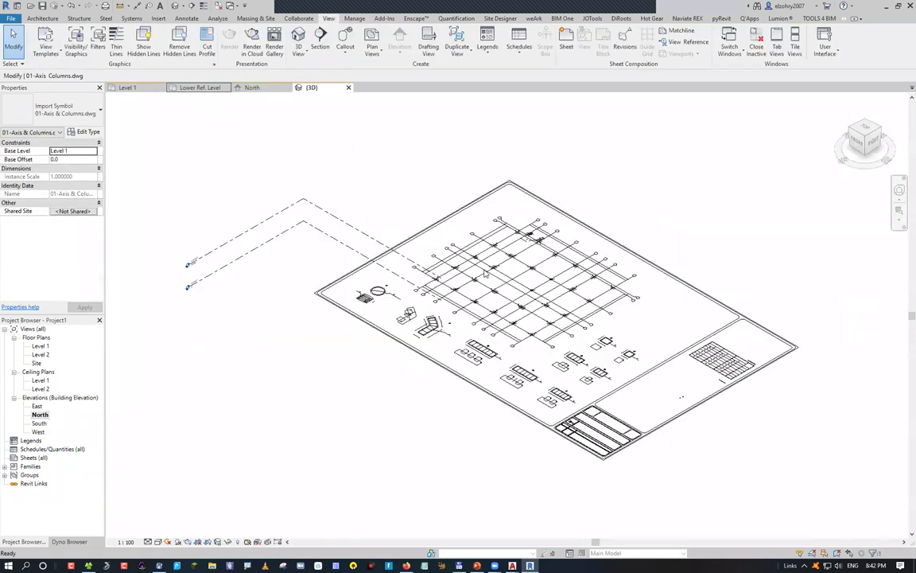
left_click(491, 211)
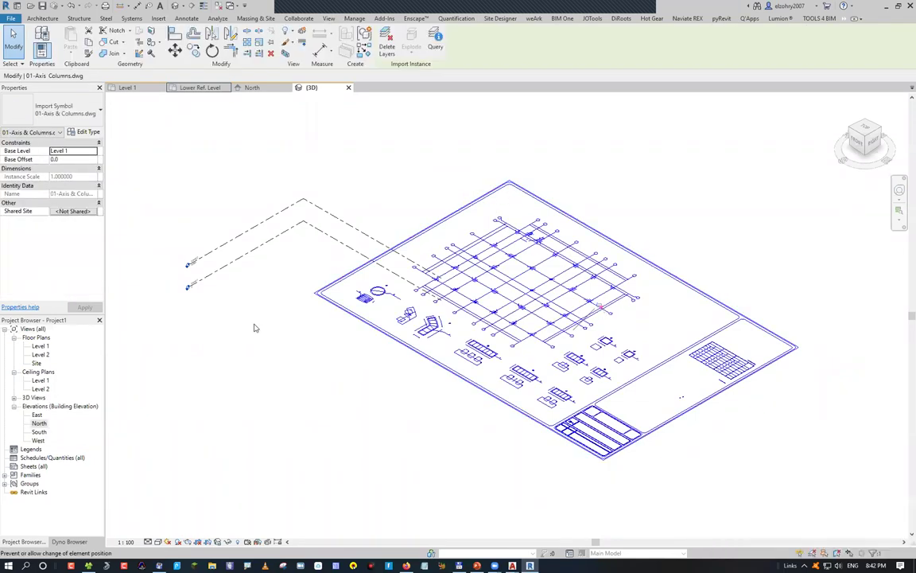
key("Delete")
key("ctrl+Tab")
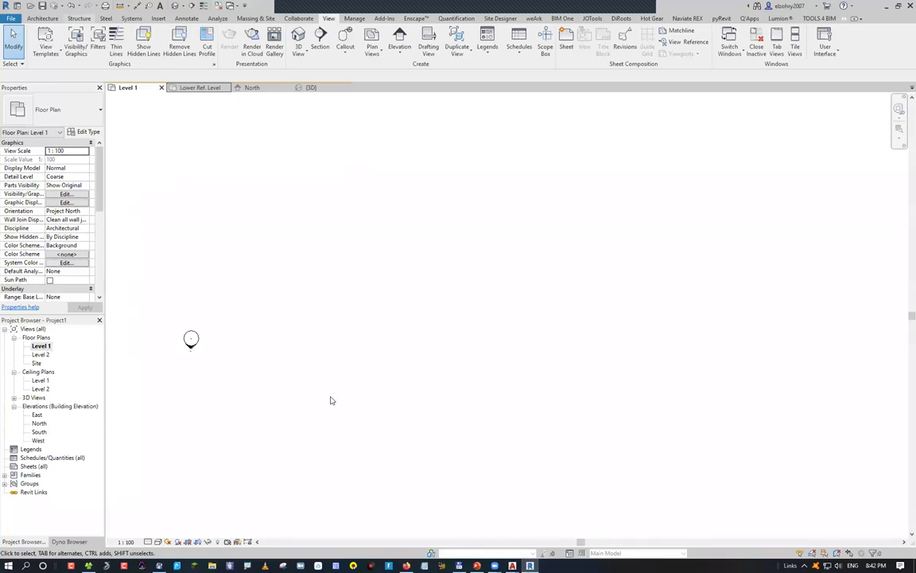
key("alt+i")
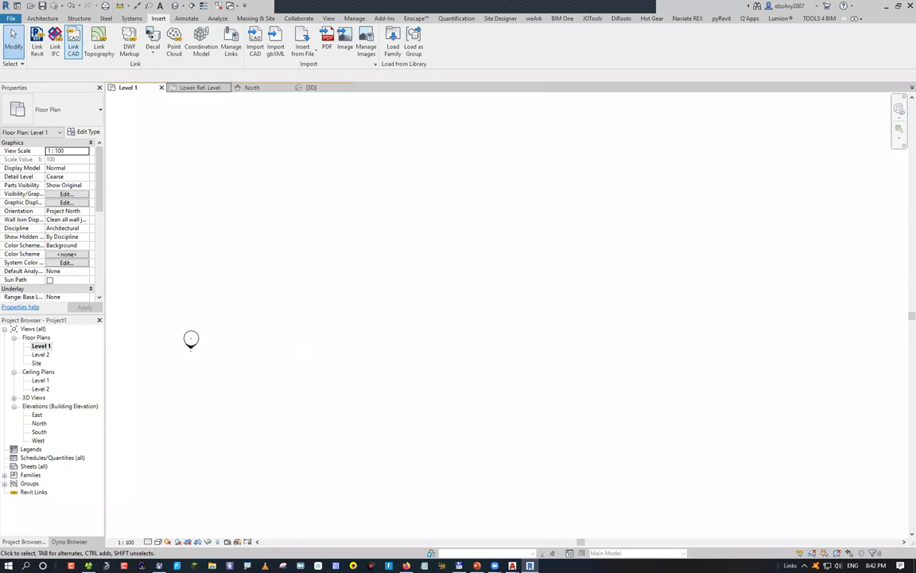
Check the source drawing in AutoCAD, link it into Level 1's view only, then open Level 2.
left_click(513, 566)
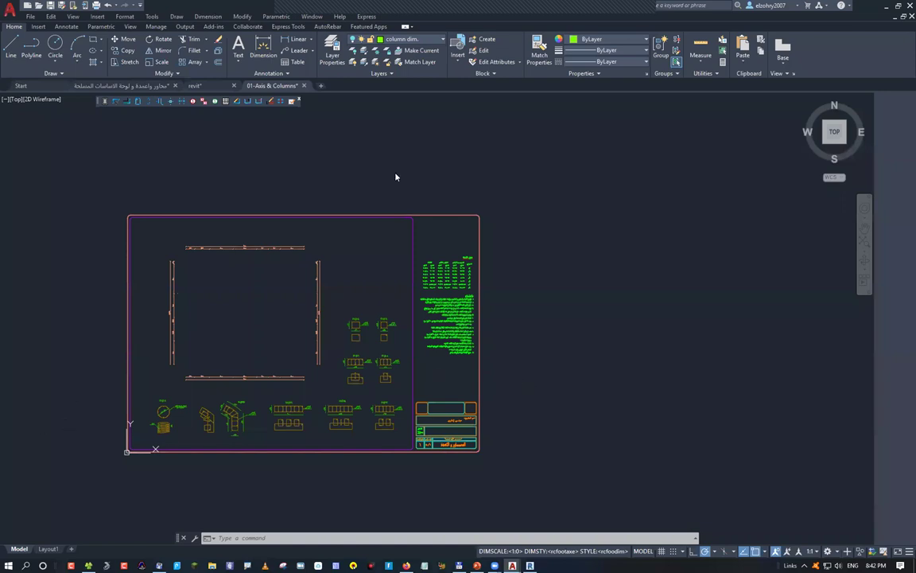
key("alt+Tab")
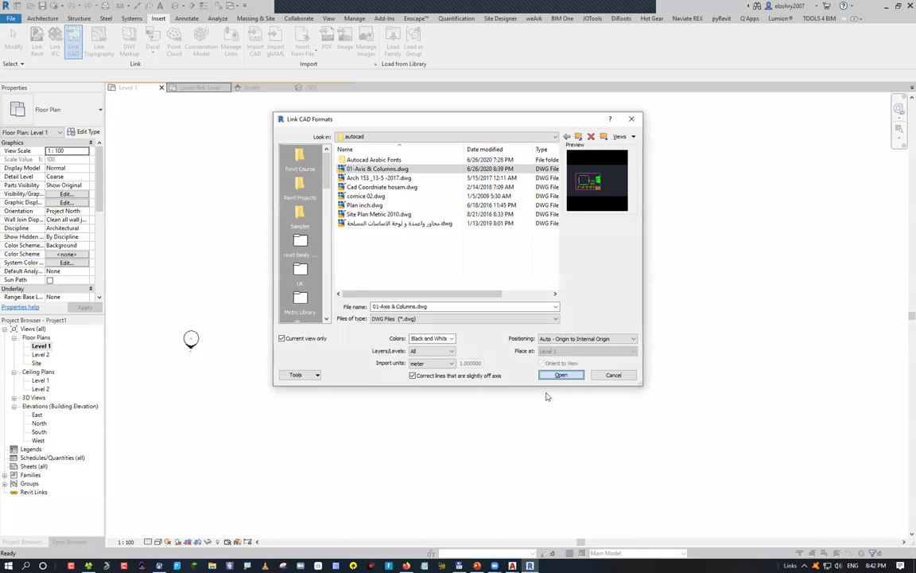
key("Return")
double_click(37, 356)
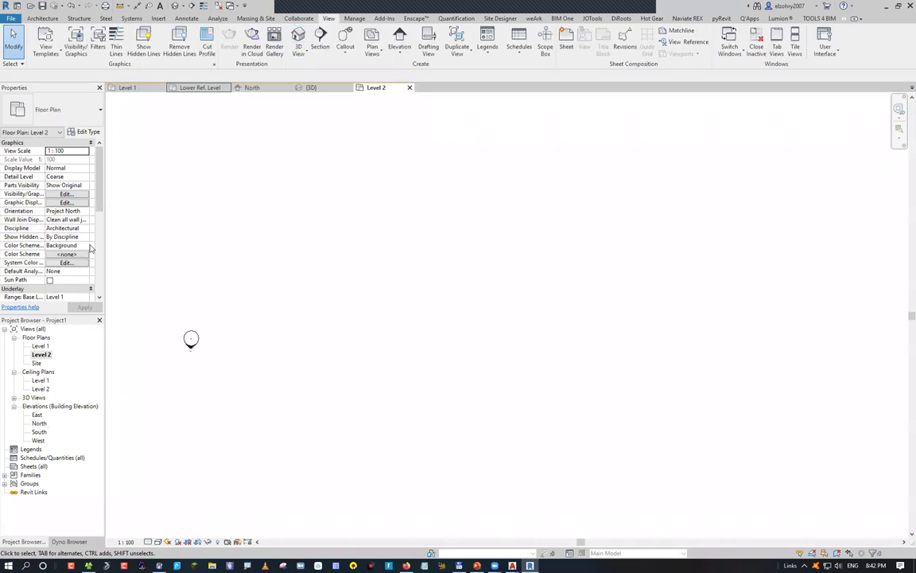
Delete the view-only linked DWG from Level 1 and reopen the Link CAD dialog.
scroll(90, 249, "down", 4)
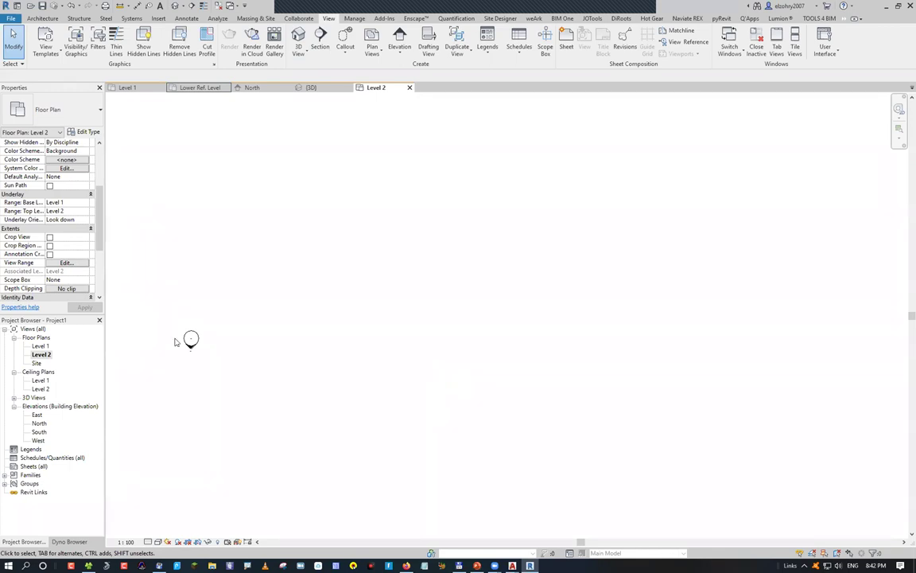
double_click(40, 346)
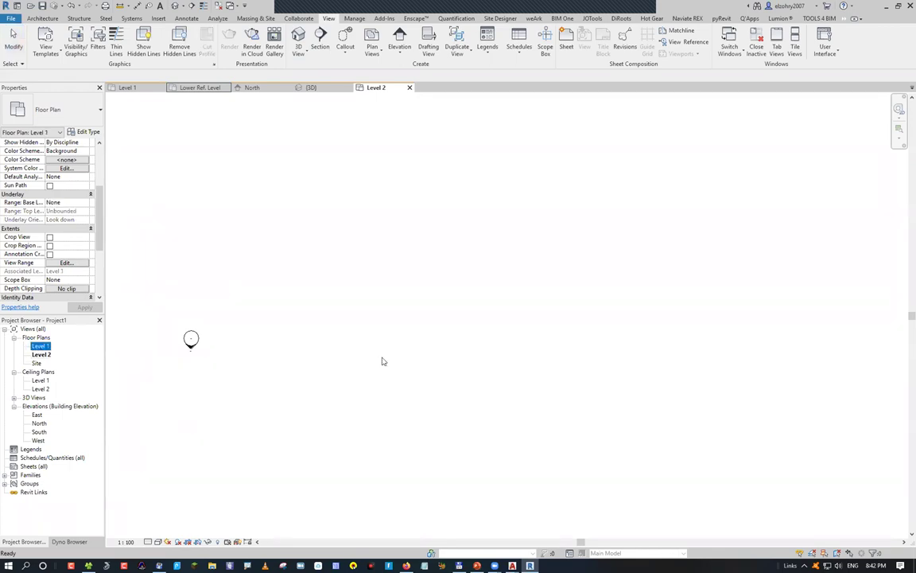
left_click(493, 230)
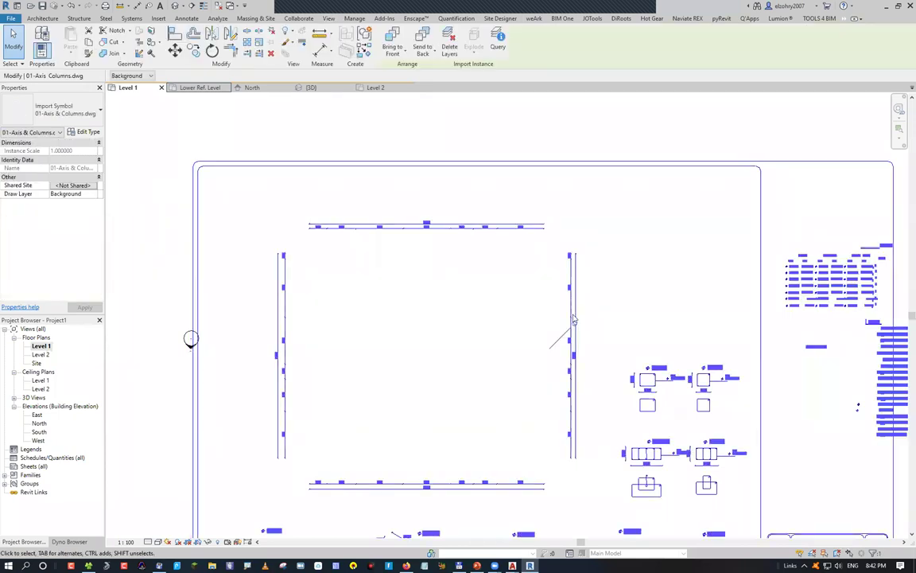
key("Delete")
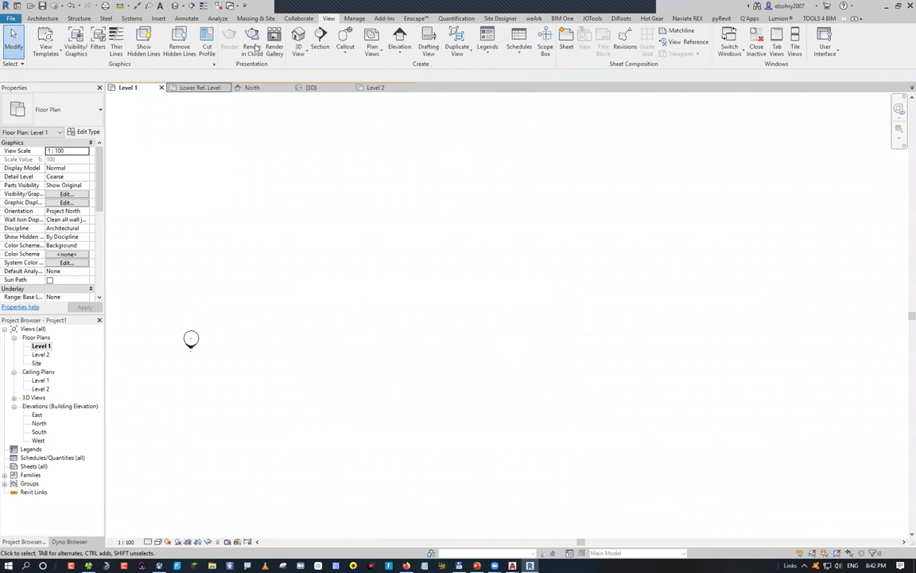
left_click(159, 18)
left_click(73, 44)
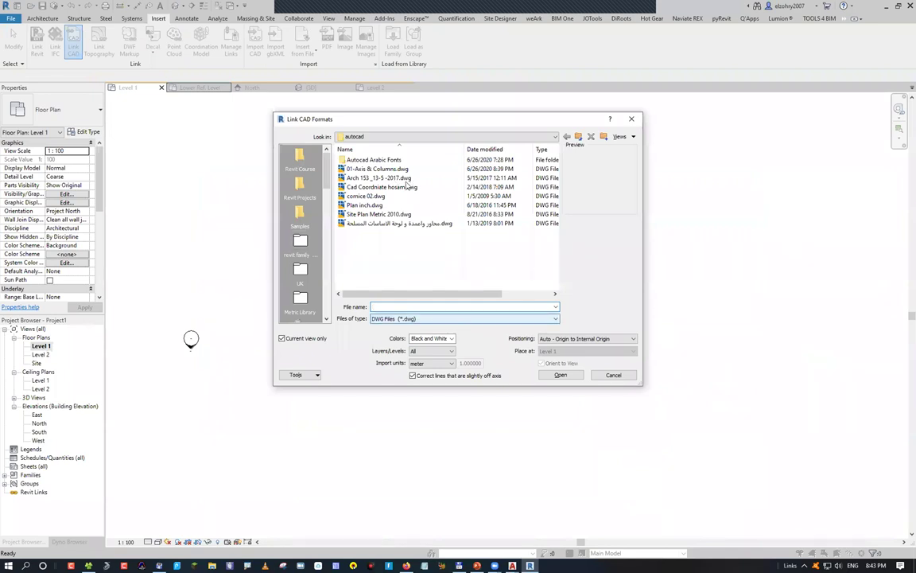
Select 01-Axis & Columns.dwg and untick Current view only.
left_click(367, 169)
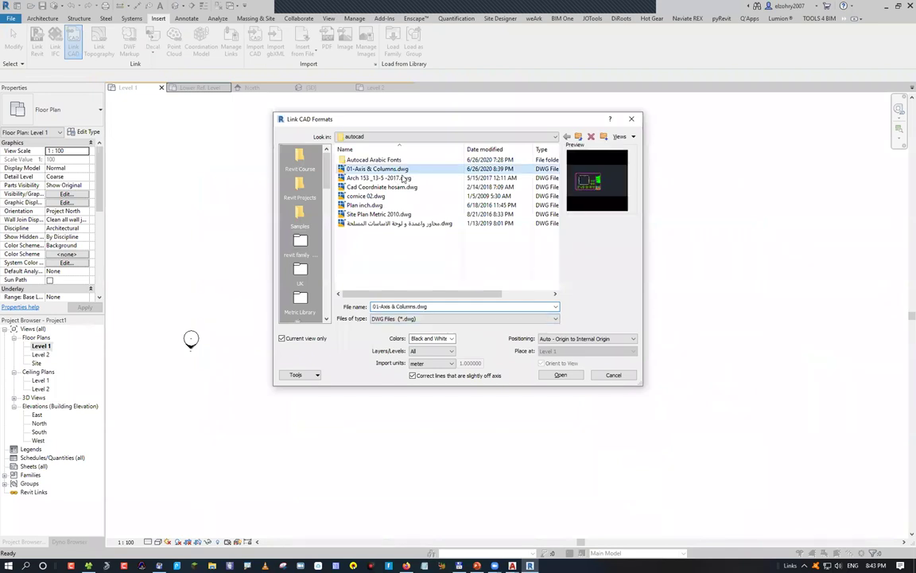
left_click(302, 341)
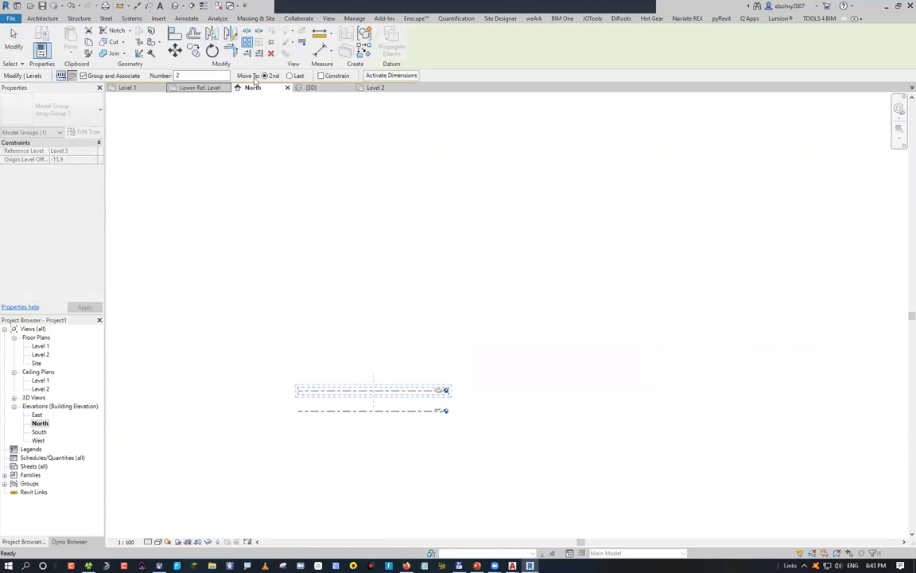
Array the level into 10 levels spaced 3m apart, then open the Level 2 plan.
left_click(205, 75)
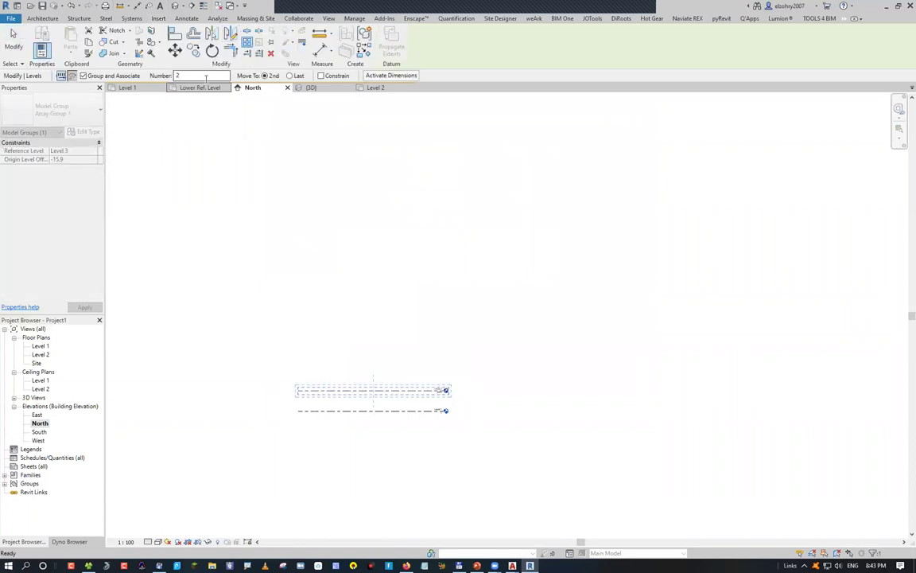
key("BackSpace")
type("10")
left_click(338, 358)
type("3m")
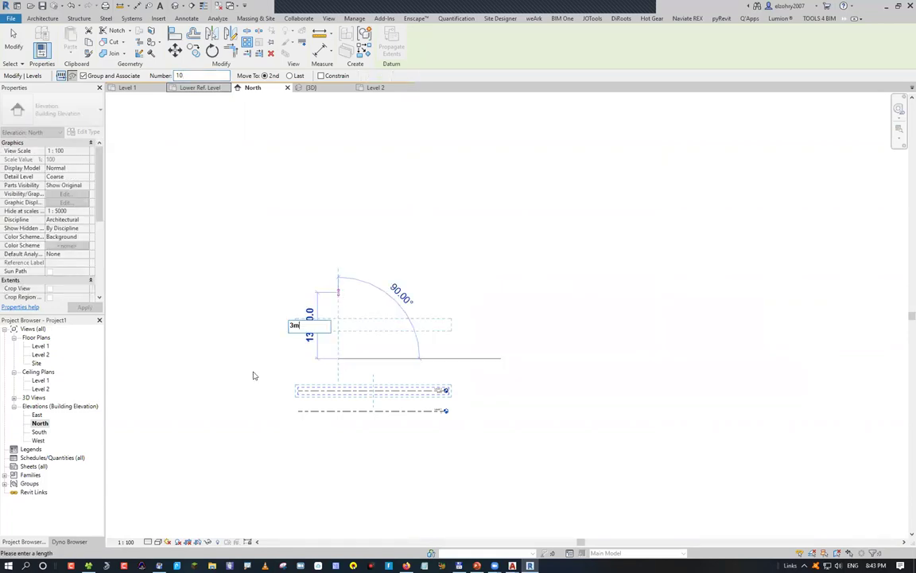
key("Return")
key("Escape")
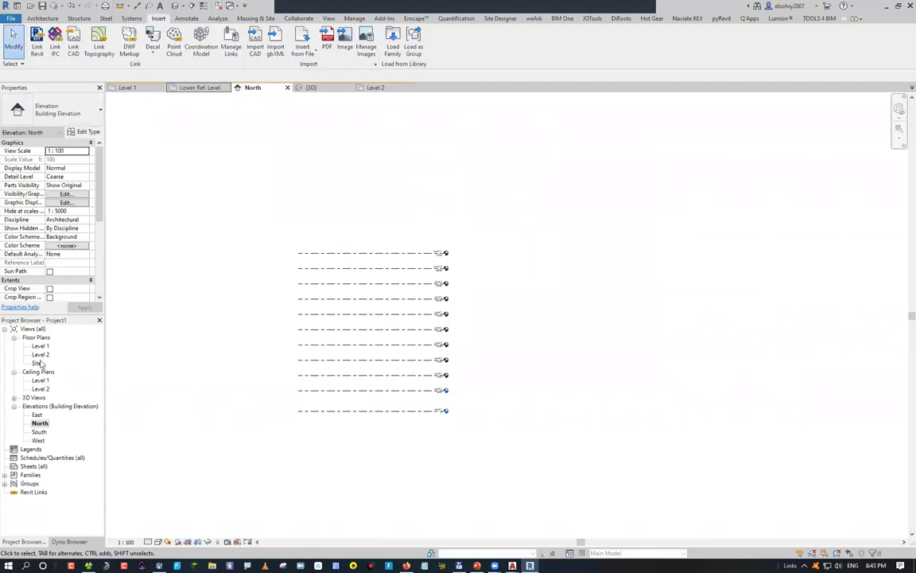
double_click(40, 354)
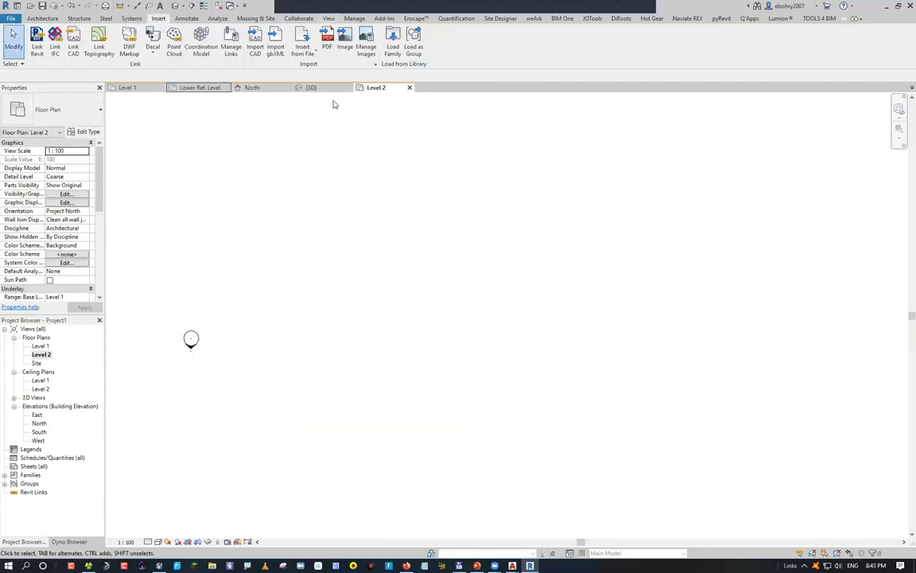
Create floor plans for Levels 3 through 11, then start Insert > Link CAD.
left_click(328, 19)
left_click(372, 46)
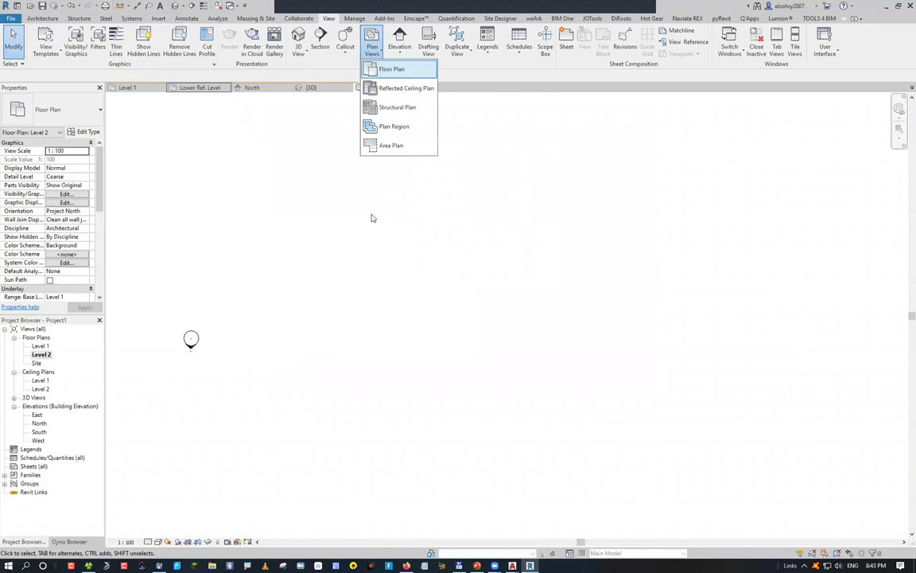
key("shift+End")
left_click(436, 377)
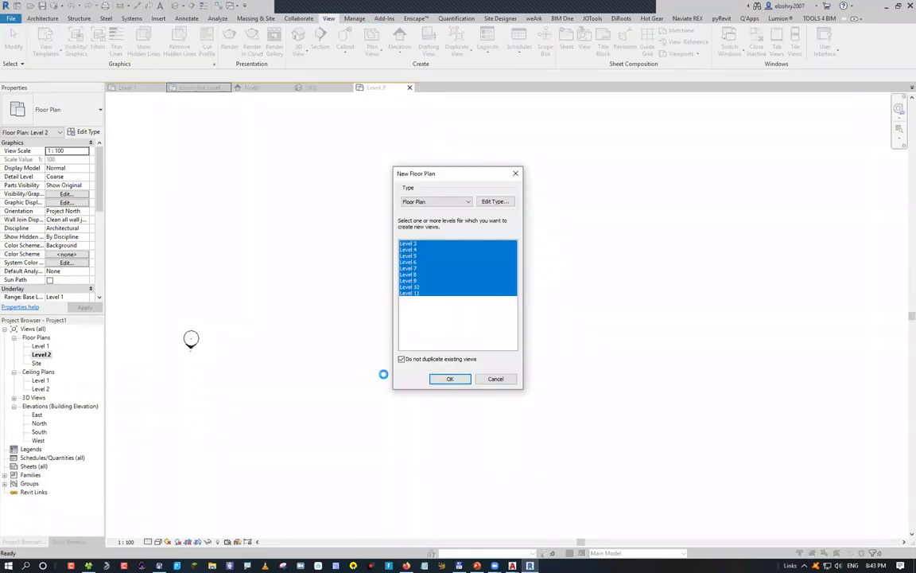
left_click(159, 19)
left_click(73, 41)
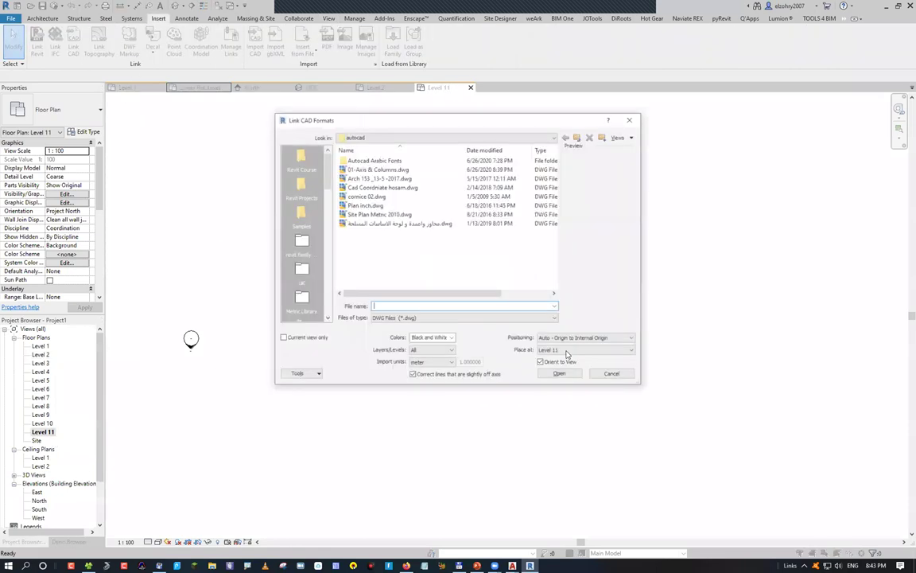
Check the placement level list, keeping Level 11.
left_click(579, 351)
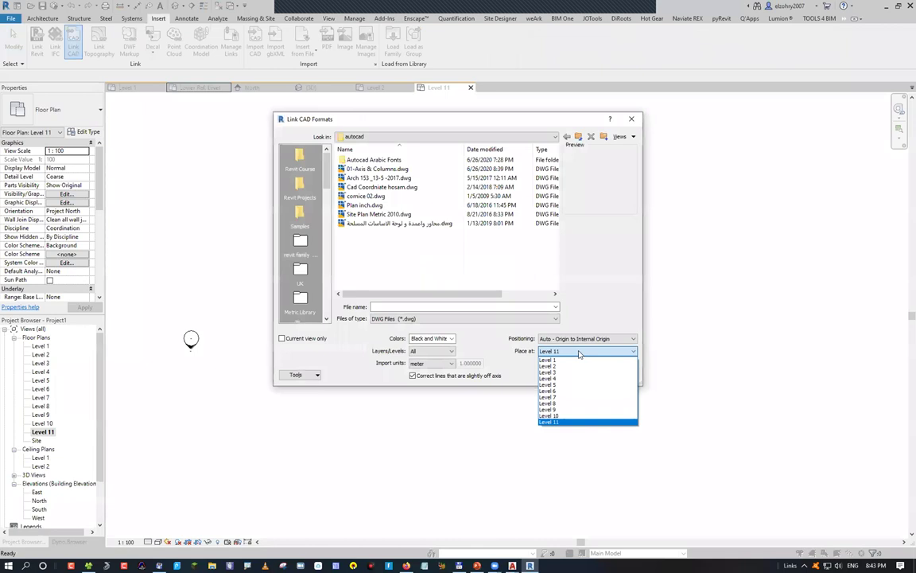
key("Up")
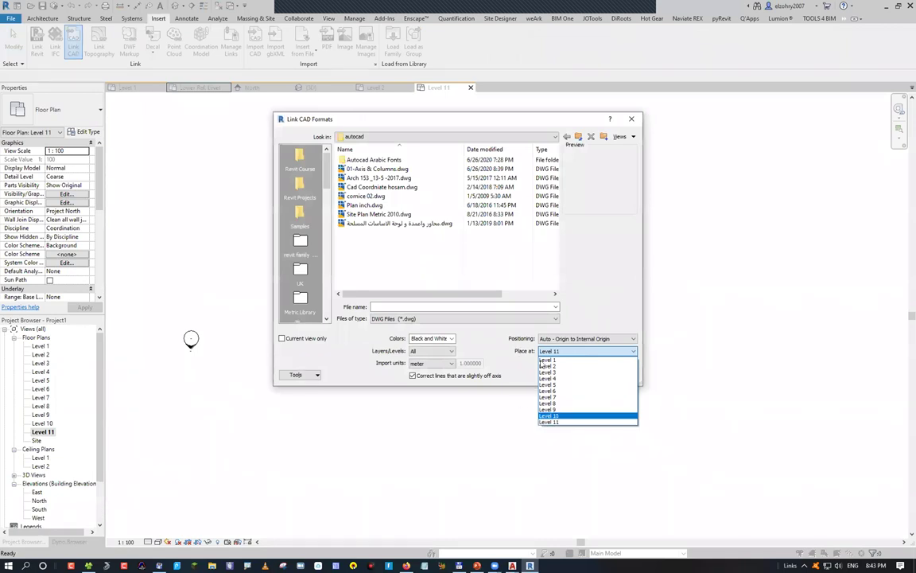
key("Escape")
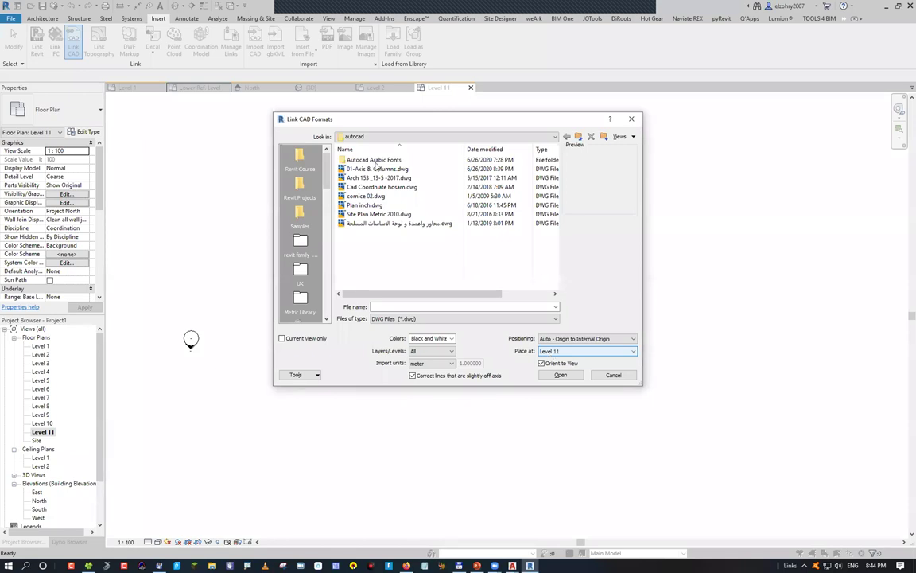
Preview 01-Axis & Columns.dwg and the following DWG files, then view the positioning choices.
left_click(377, 168)
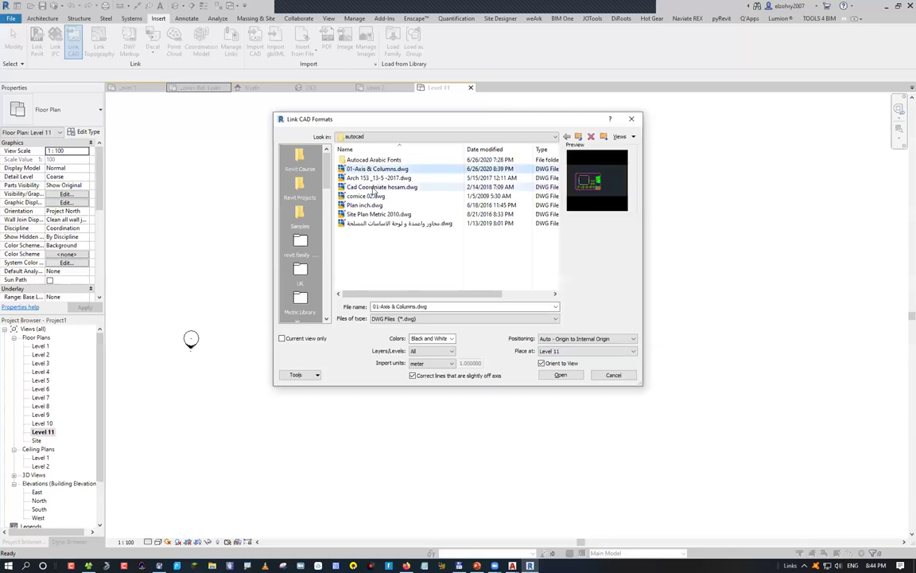
key("Down")
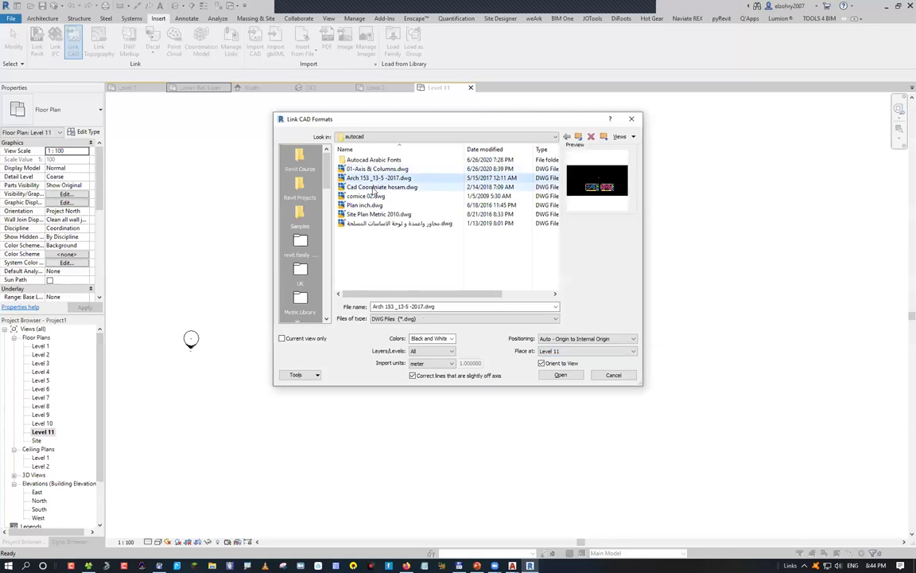
key("Down")
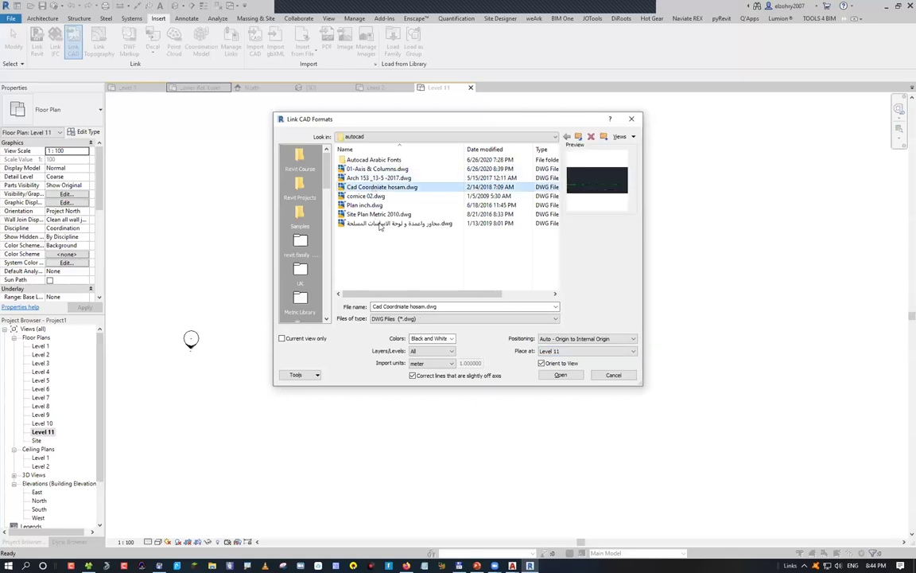
key("Down")
key("Down")
key("Down")
key("Down")
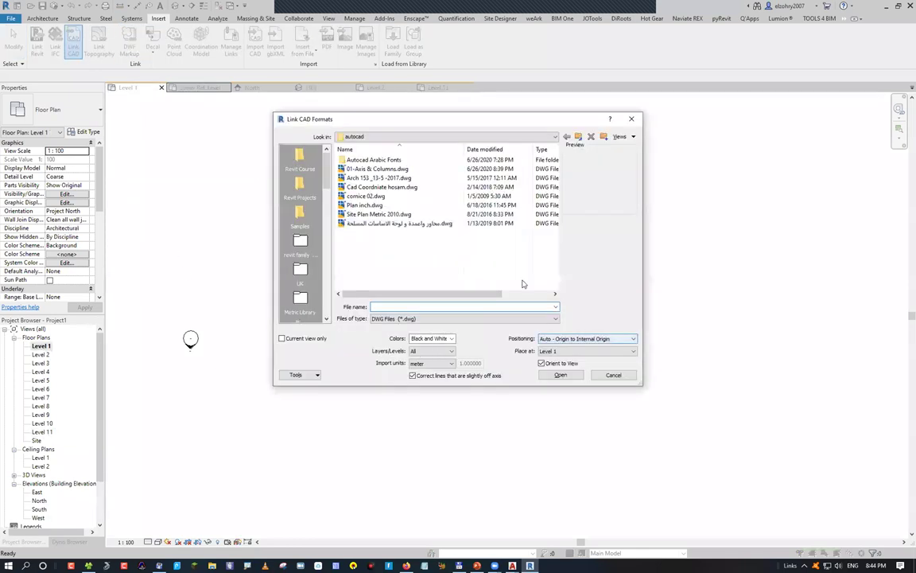
left_click(614, 338)
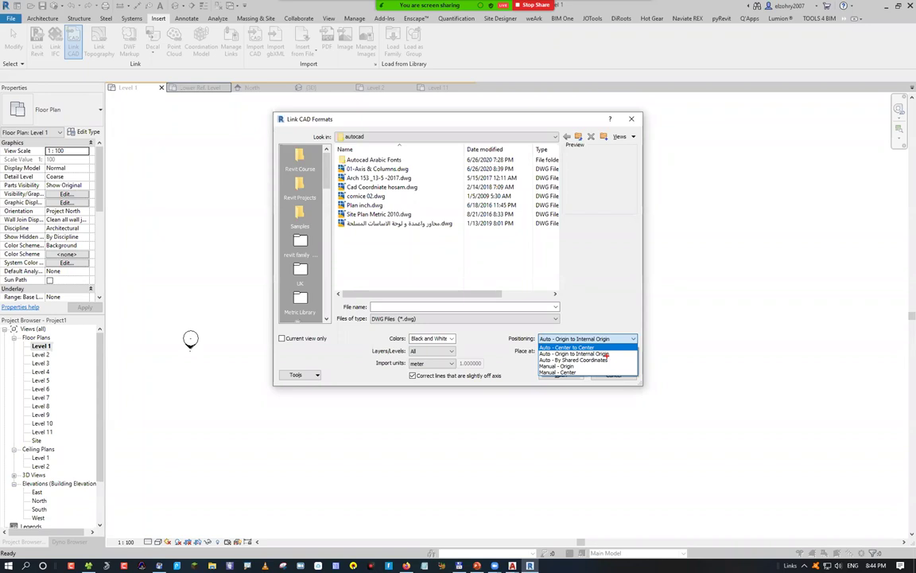
Keep Auto - Origin to Internal Origin, then change positioning to Auto - Center to Center.
left_click_drag(577, 357, 620, 355)
left_click(591, 340)
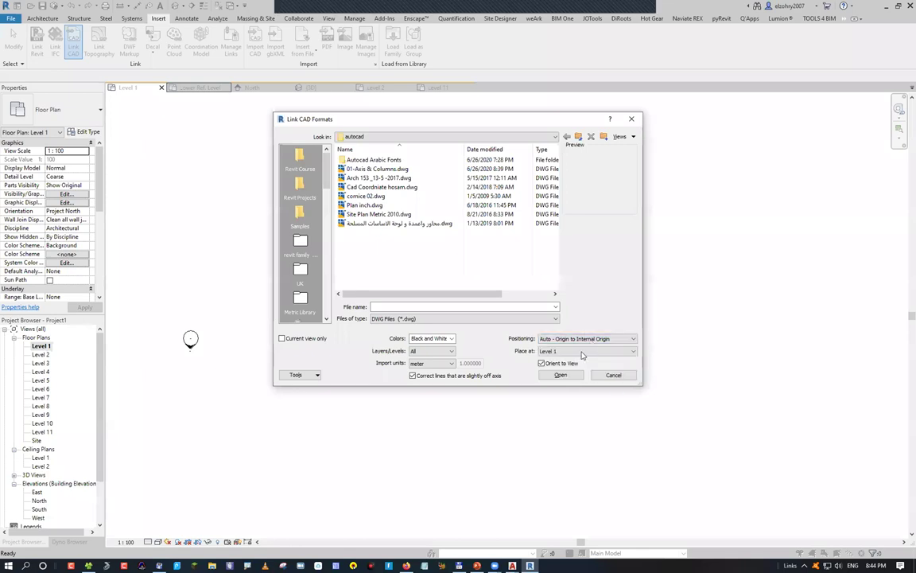
left_click(588, 340)
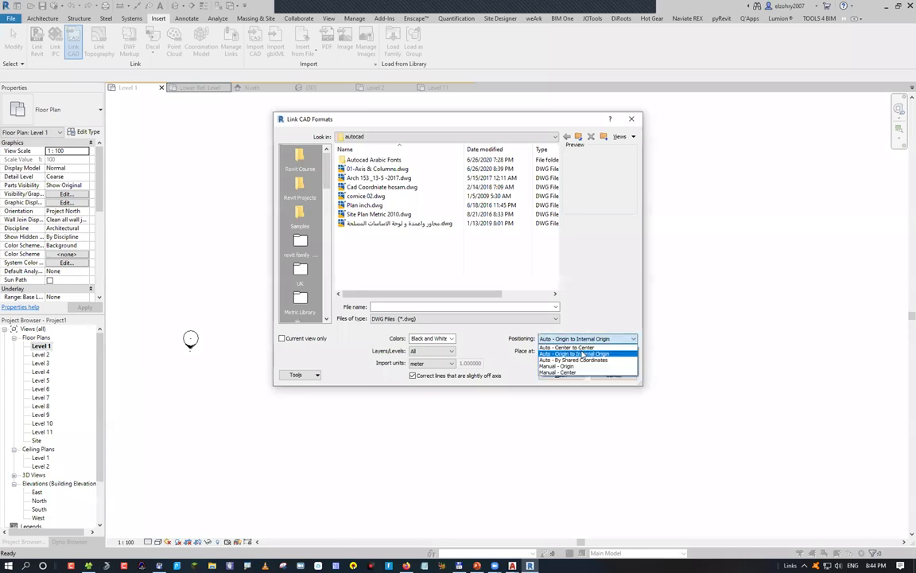
left_click(582, 348)
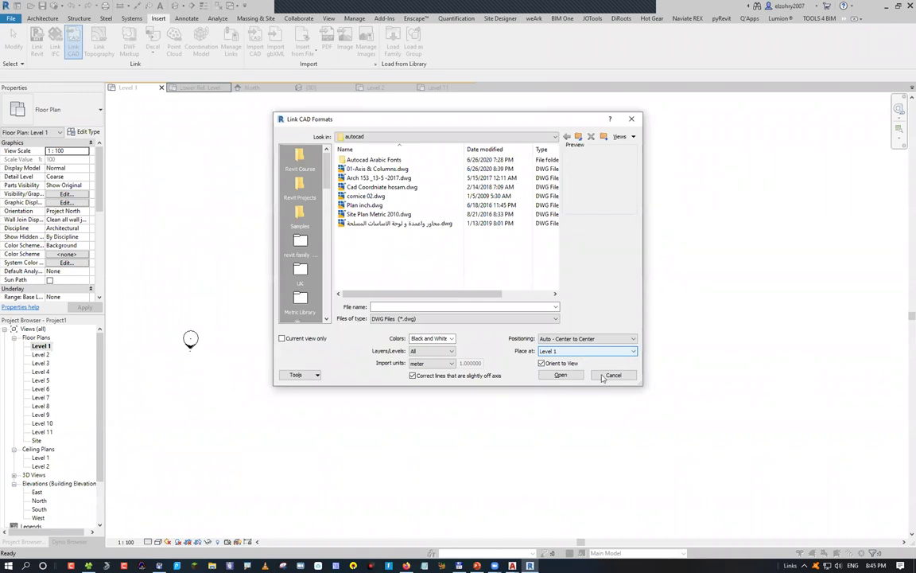
Cancel the CAD link dialog without linking anything.
key("Escape")
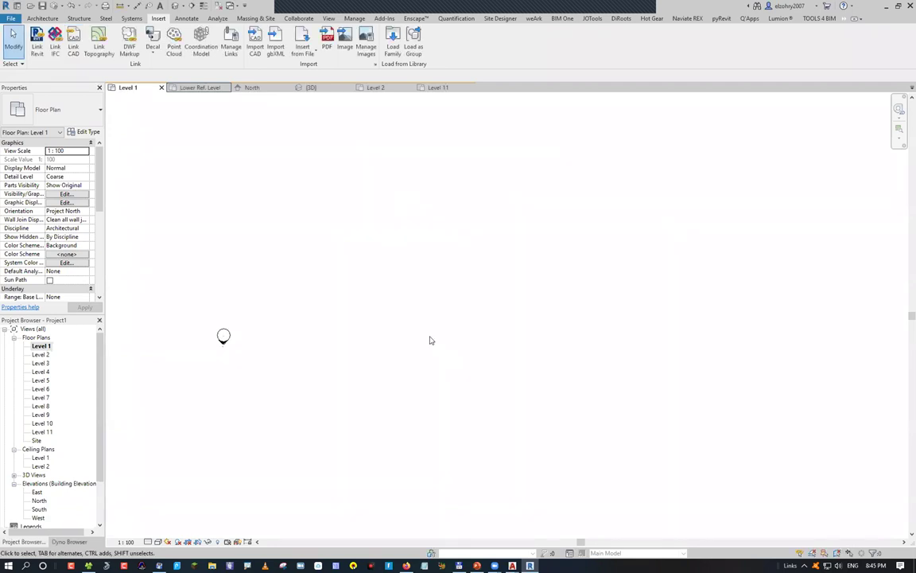
key("z")
key("f")
Reveal hidden elements to expose the base point, then bring up revit.dwg in AutoCAD.
key("r")
key("h")
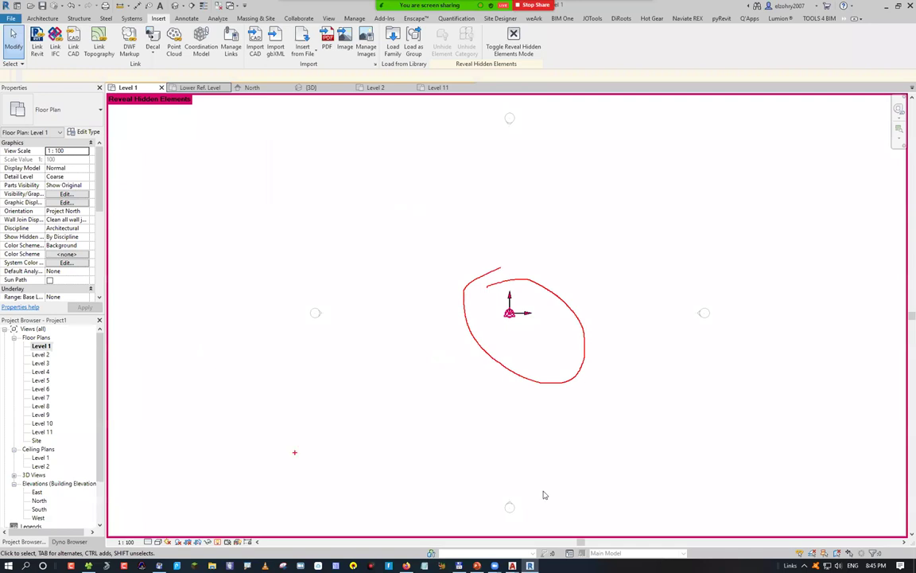
mouse_move(512, 566)
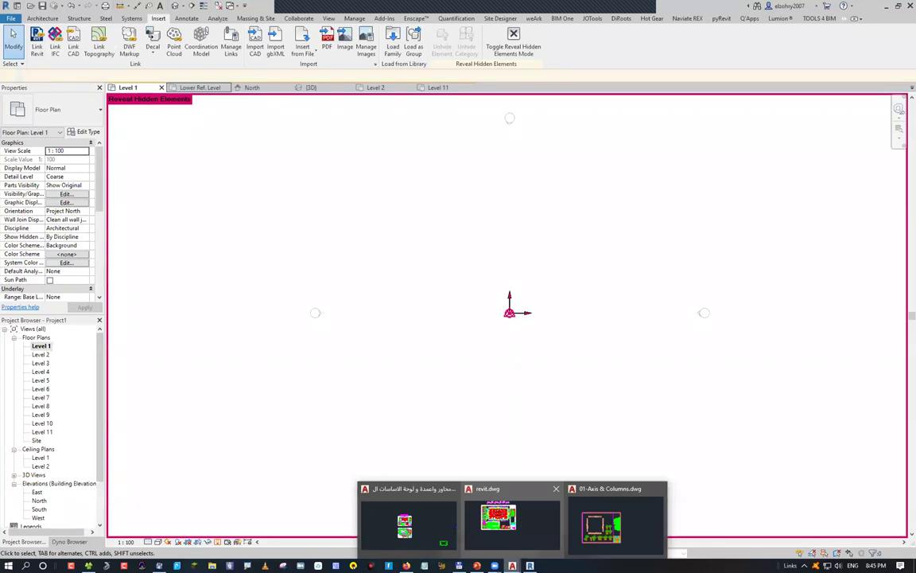
left_click(499, 518)
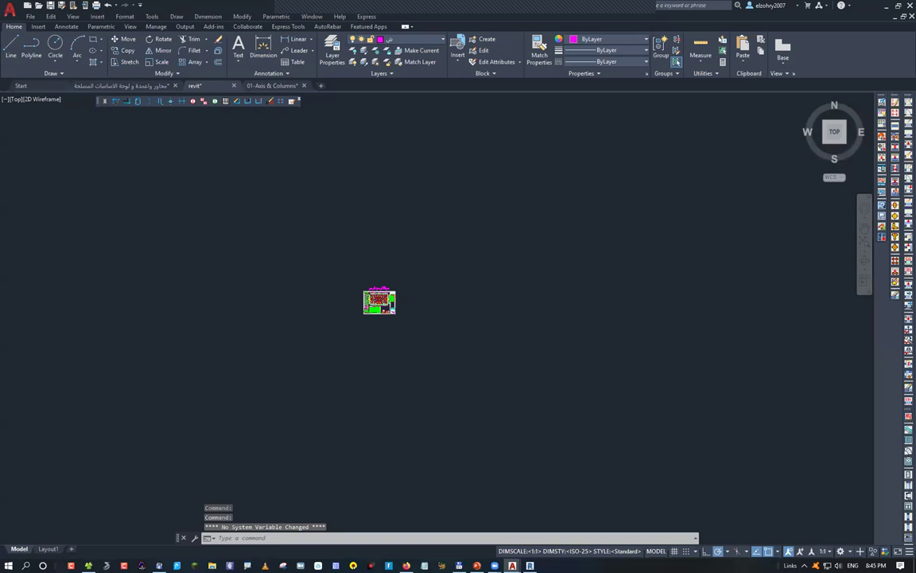
Draw a guide rectangle from the sheet's bottom-left corner to the line's endpoint.
scroll(501, 344, "up", 6)
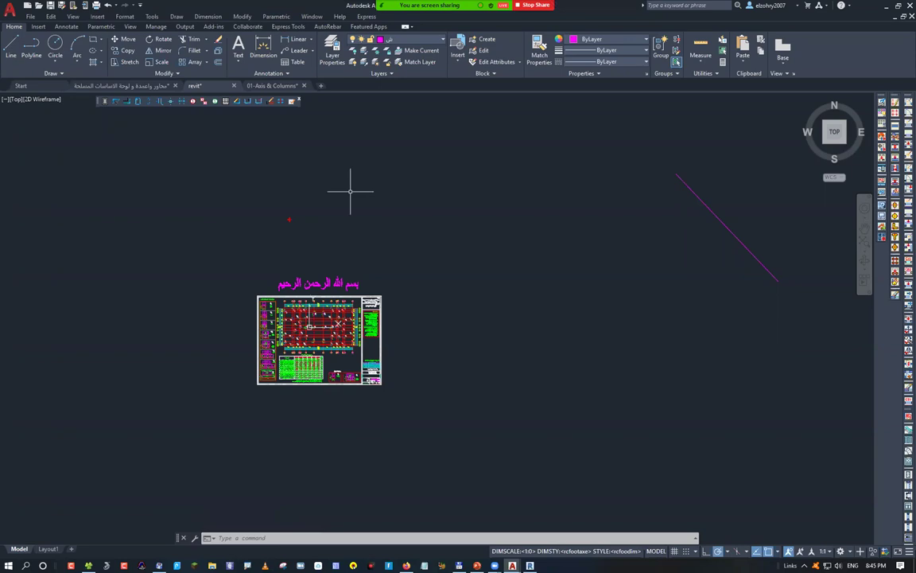
key("Escape")
type("l")
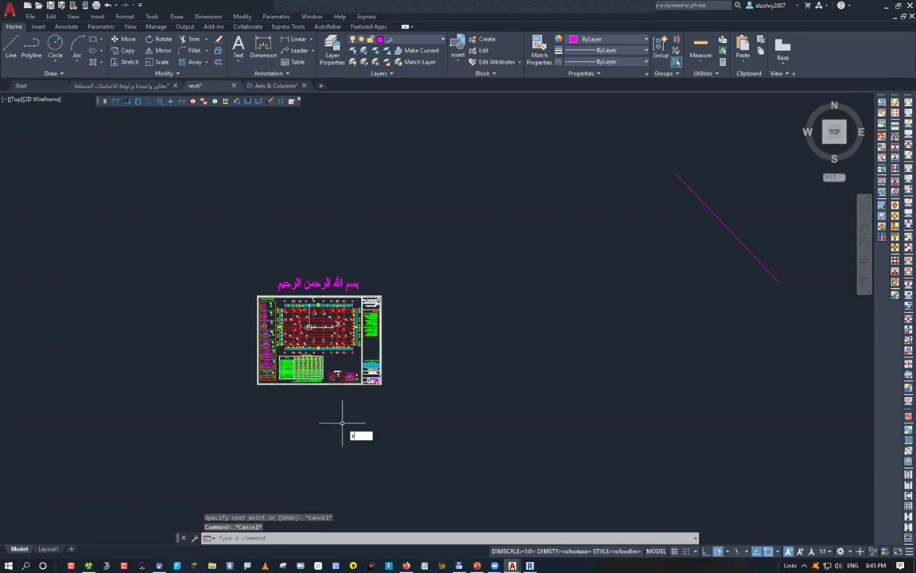
type("ec")
key("Return")
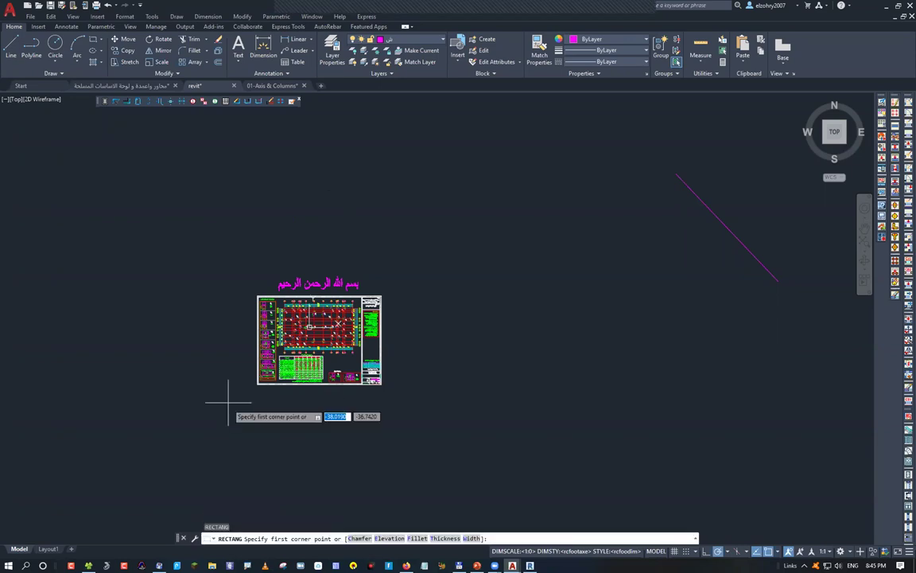
left_click(257, 385)
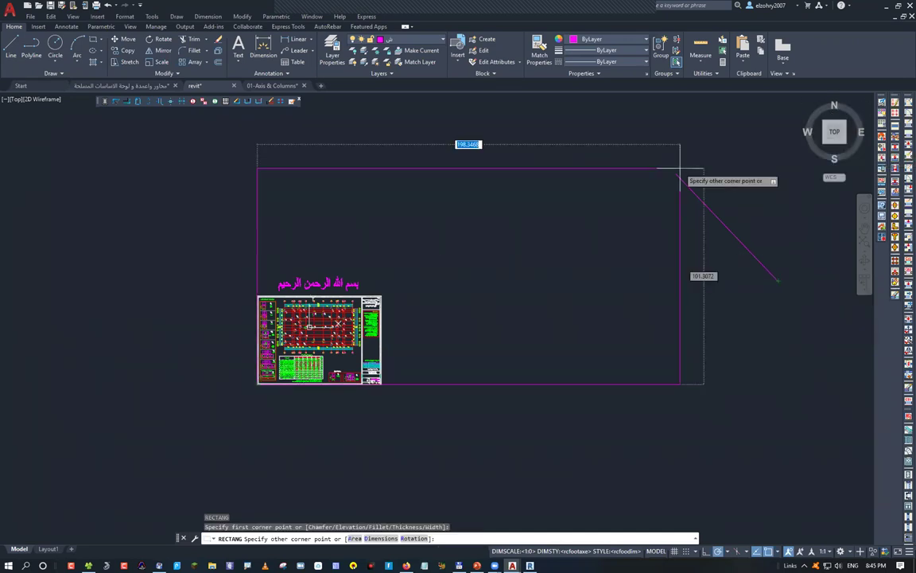
left_click(778, 167)
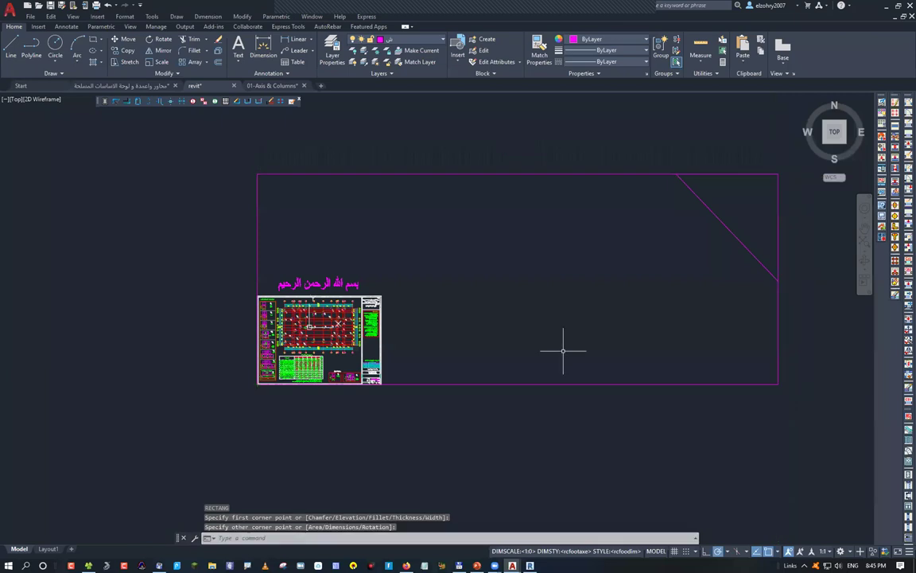
Draw the rectangle's two crossing diagonal lines.
type("l")
key("Return")
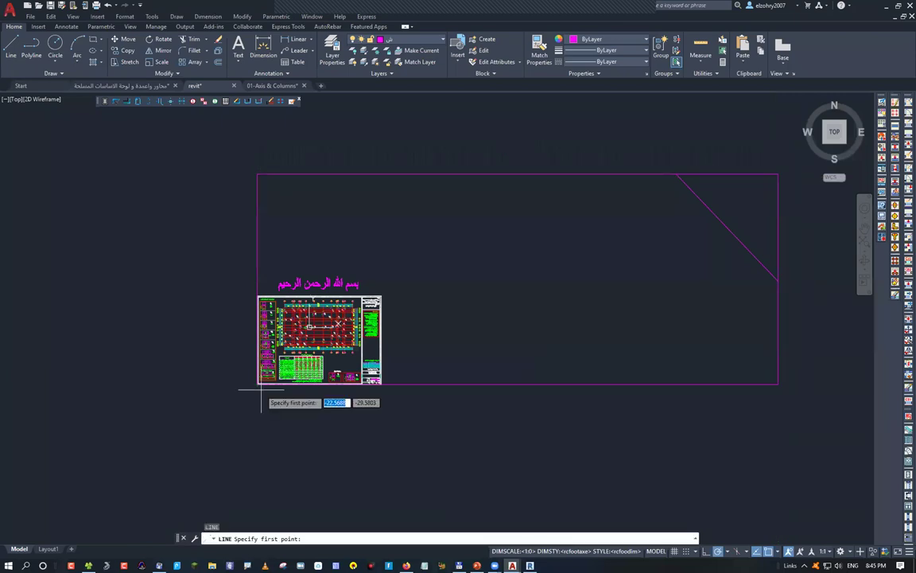
left_click(259, 386)
left_click(778, 173)
key("Escape")
key("Escape")
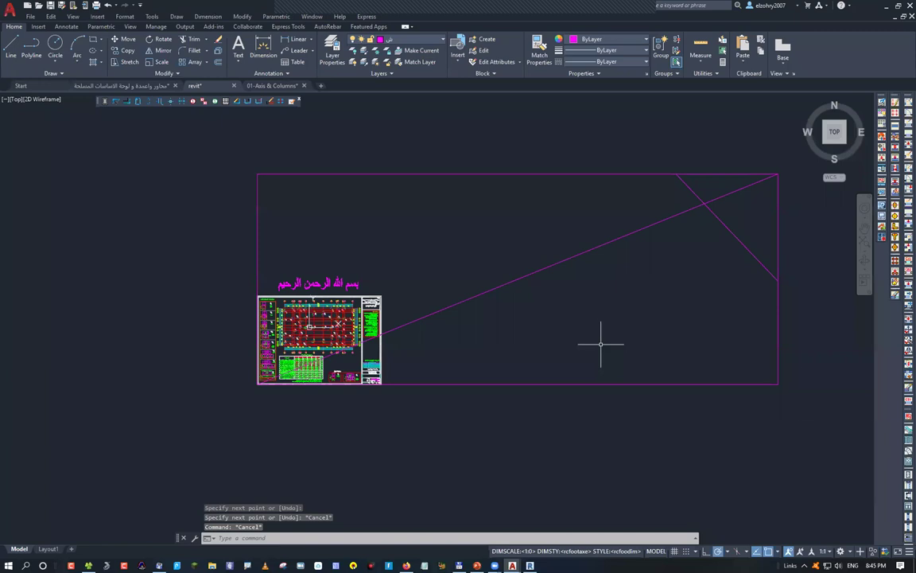
type("l")
key("Return")
left_click(778, 384)
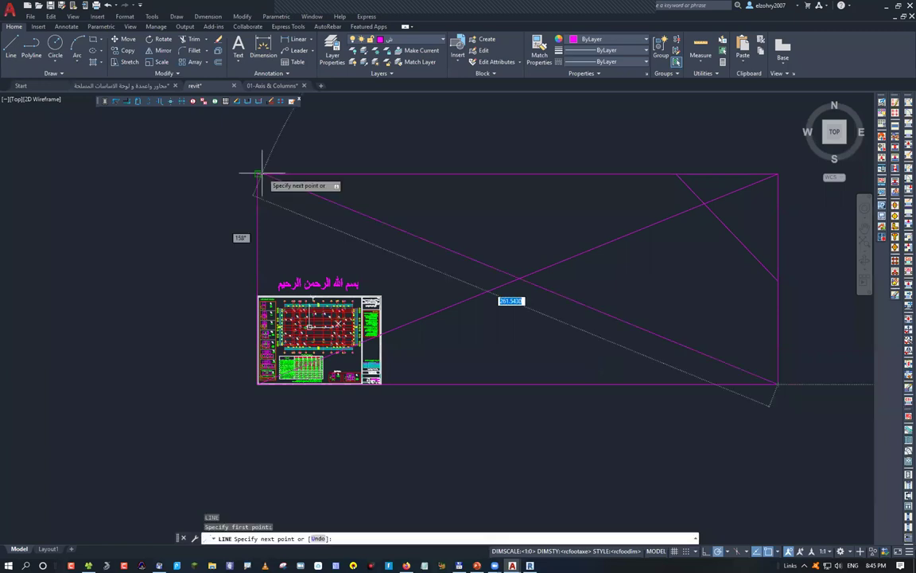
left_click(257, 174)
key("Escape")
key("Escape")
key("Escape")
Erase the rectangle and diagonals, then select the stray line and window-select the structural sheet.
left_click(525, 273)
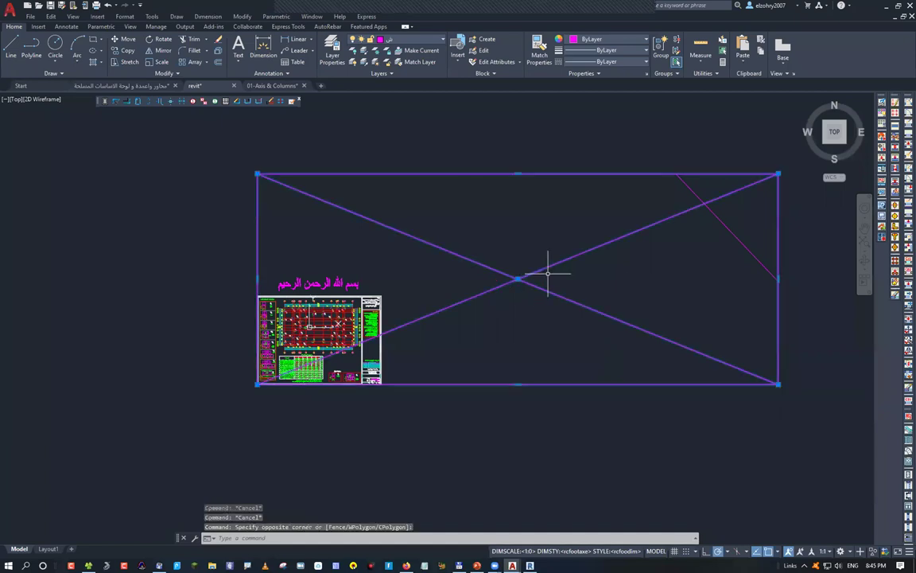
key("Delete")
left_click(645, 177)
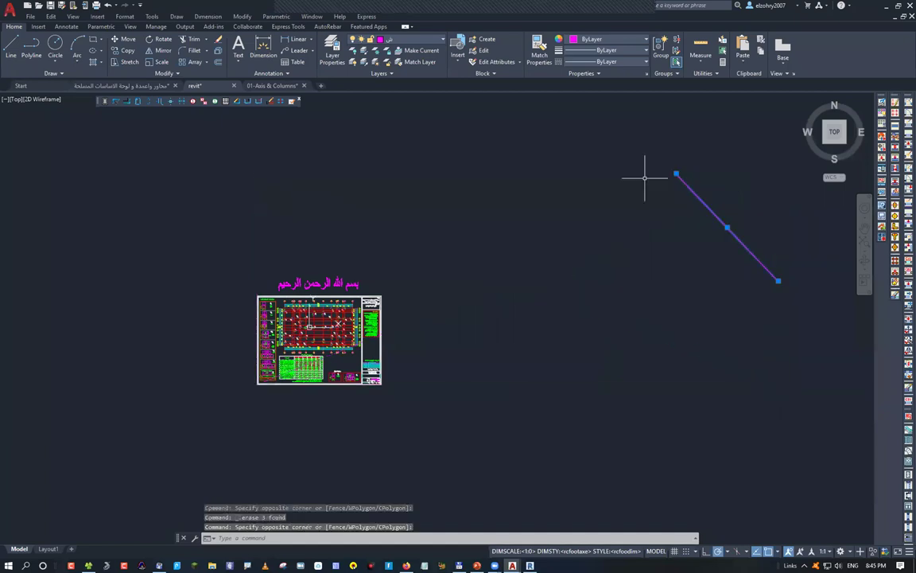
left_click(211, 232)
left_click(455, 383)
Move the structural sheet up and to the right, away from the origin, then return to Revit.
type("m")
key("Return")
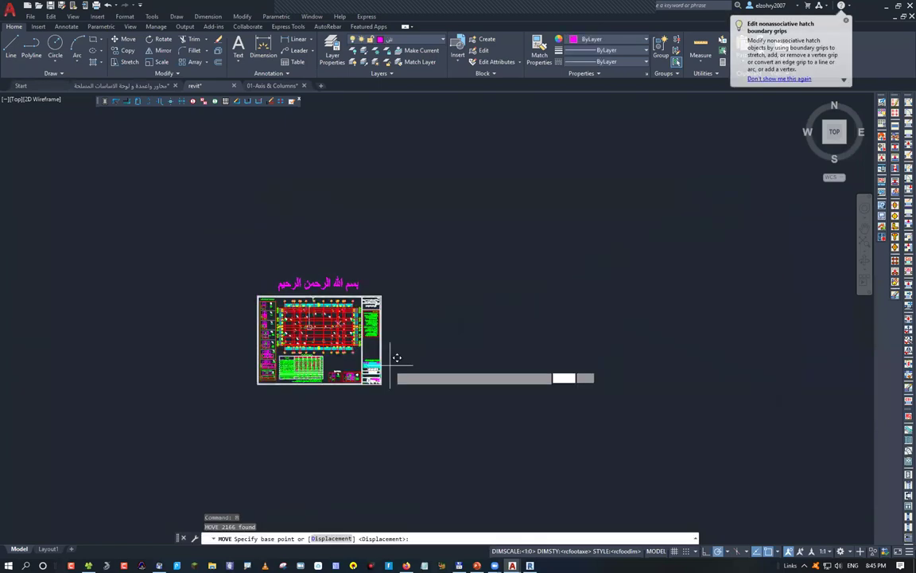
left_click(397, 358)
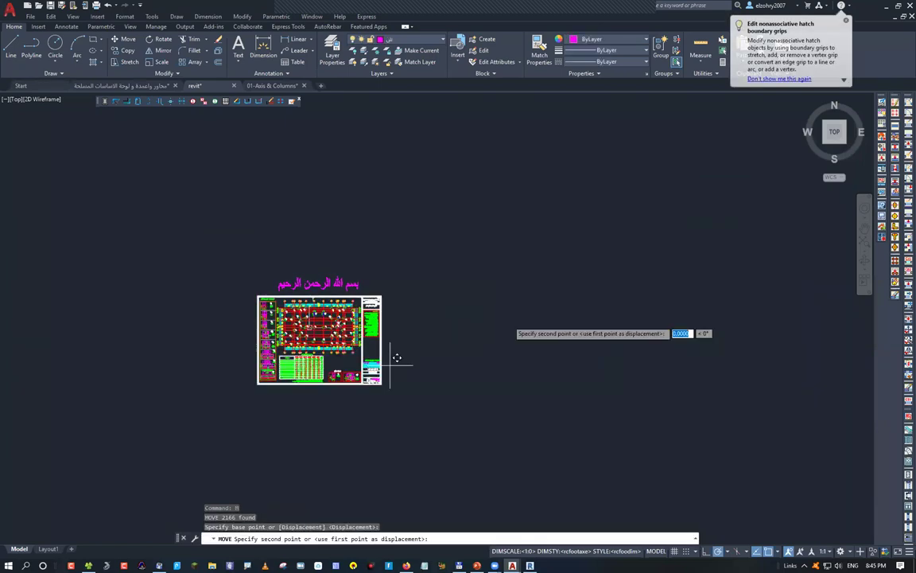
left_click(767, 231)
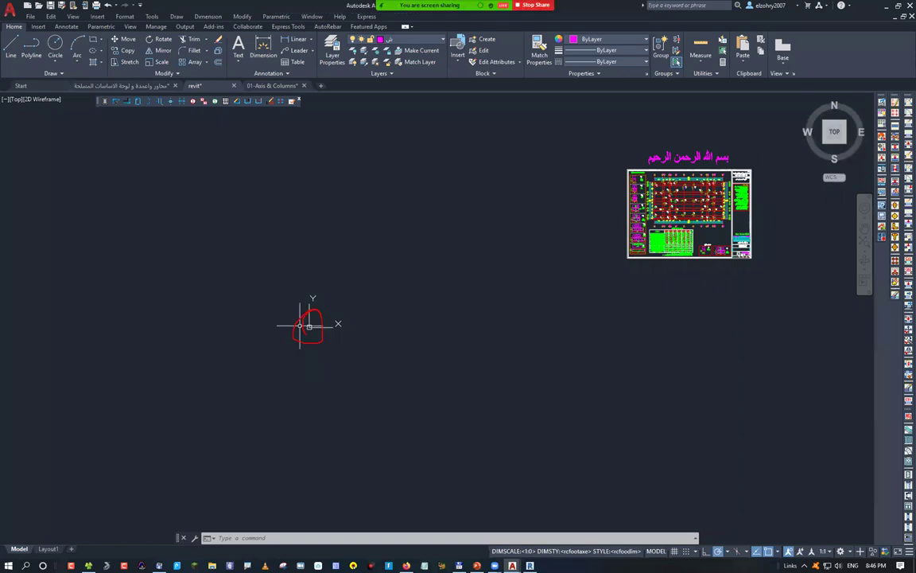
key("Escape")
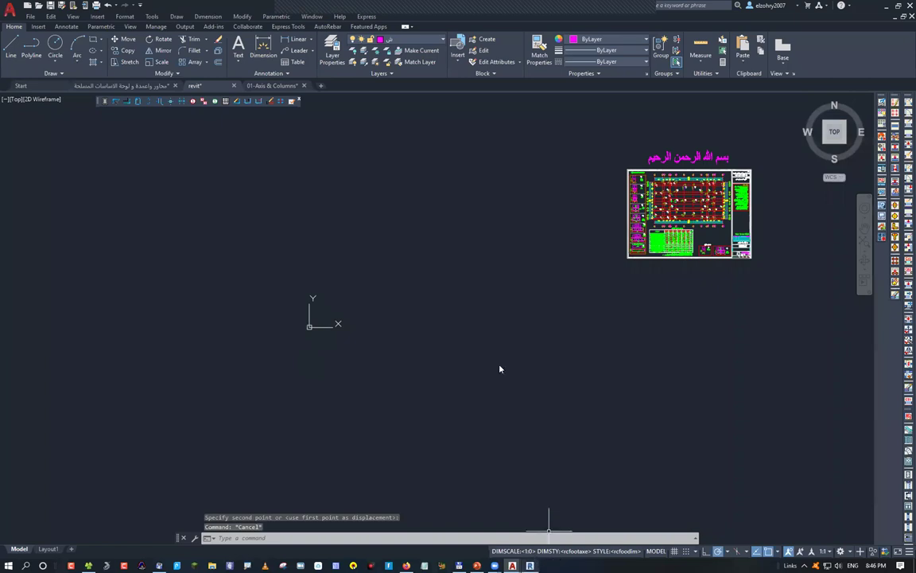
left_click(530, 566)
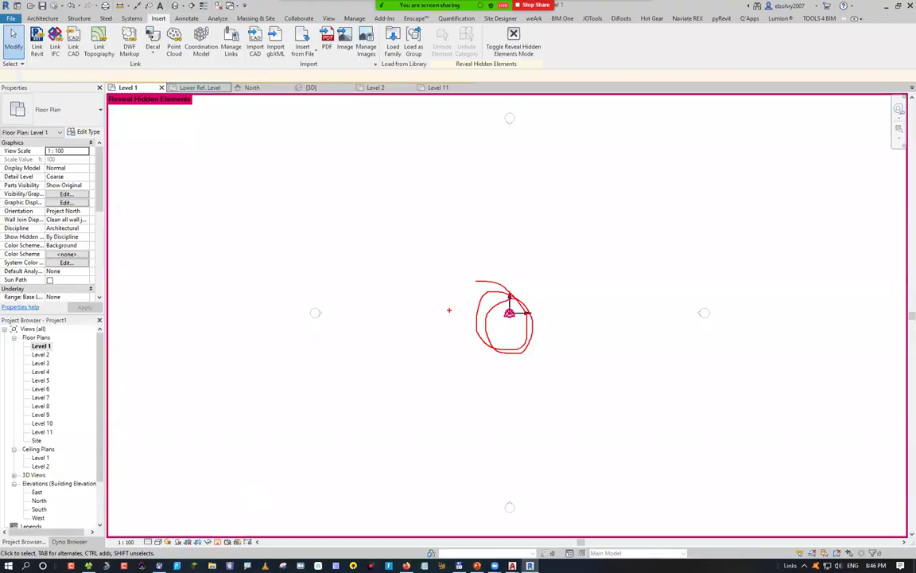
Turn off hidden-element reveal and link 01-Axis & Columns.dwg with Manual - Origin positioning into the plan.
key("r")
key("h")
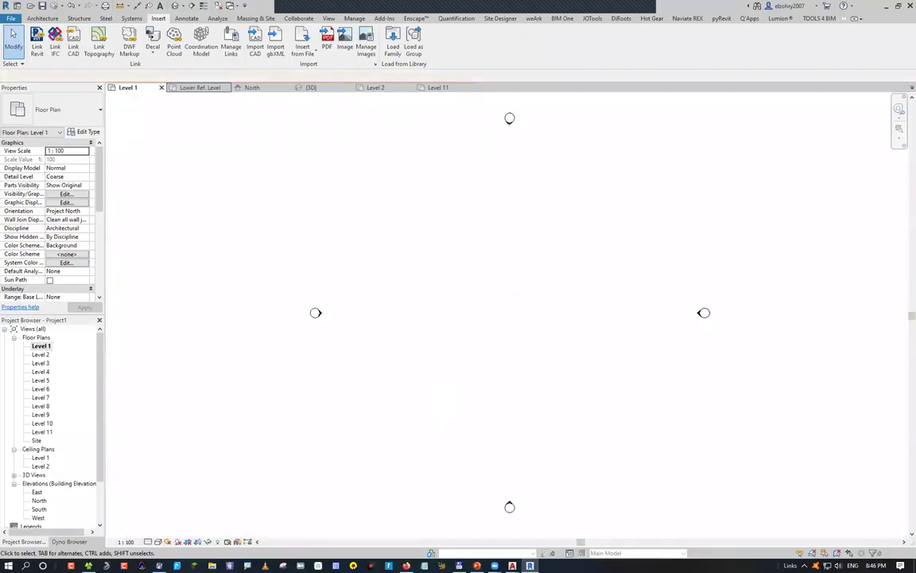
left_click(70, 49)
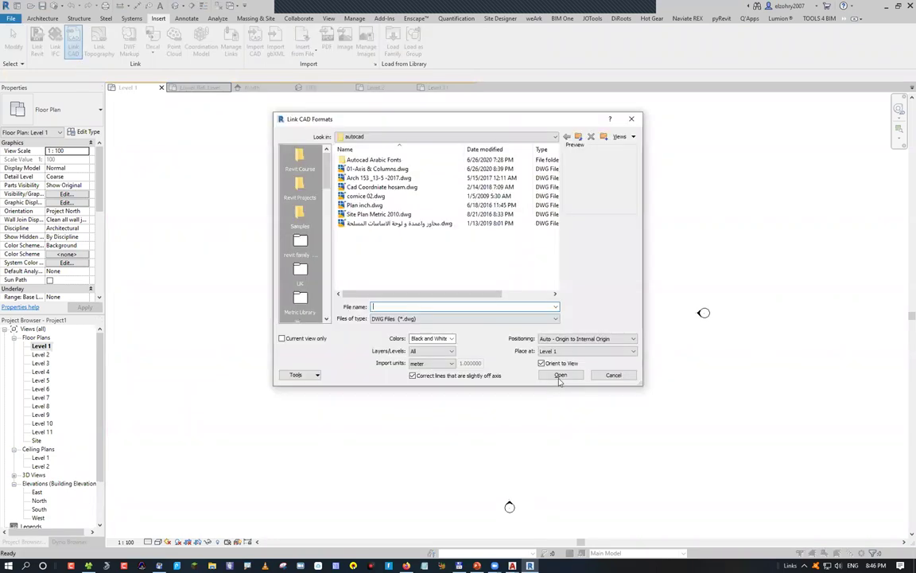
left_click(587, 338)
left_click(557, 366)
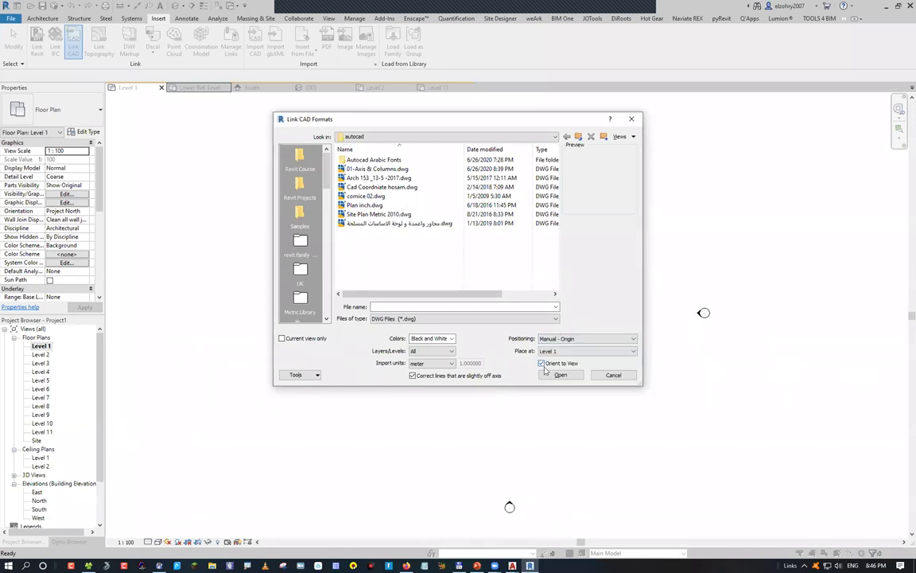
left_click(371, 169)
left_click(560, 374)
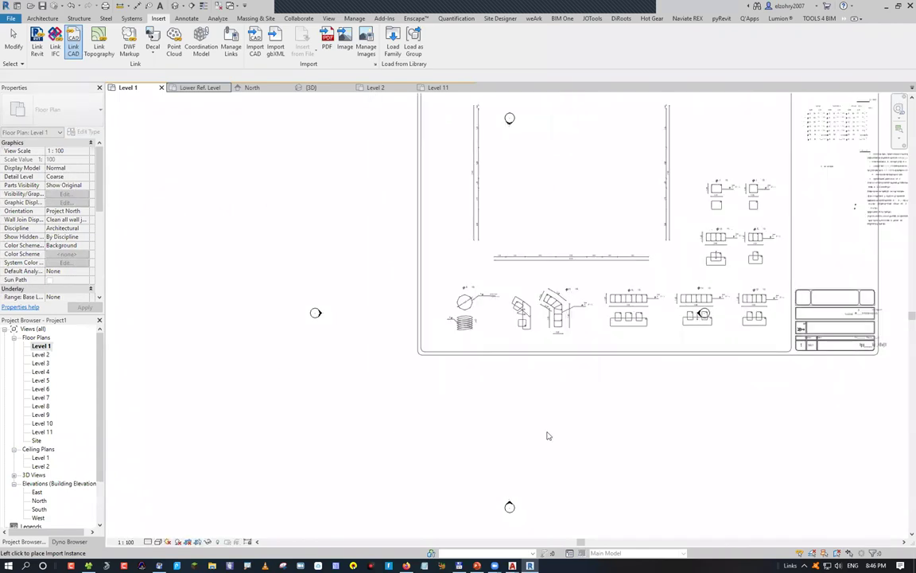
left_click(325, 436)
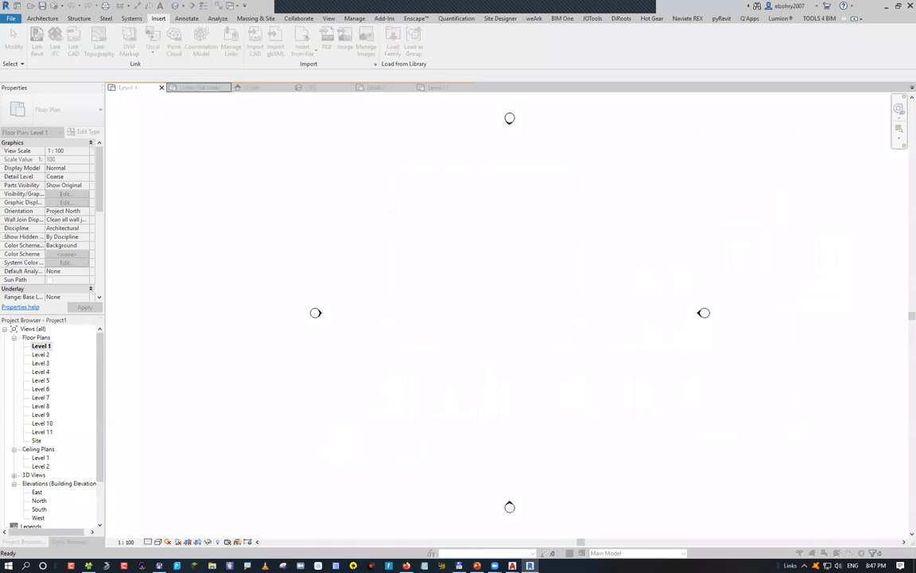
key("alt+Tab")
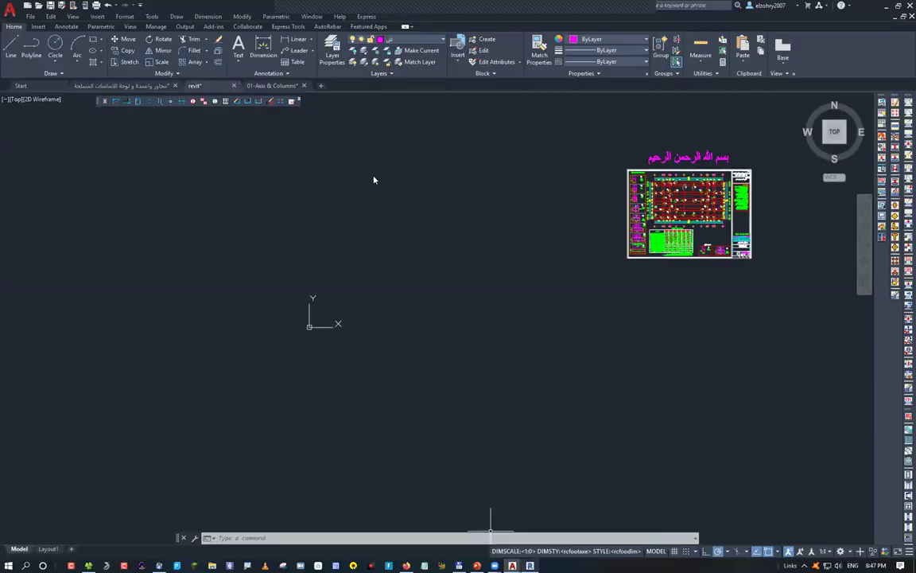
Link 01-Axis & Columns.dwg into Level 1 with Auto - Center to Center positioning.
key("alt+Tab")
left_click(587, 339)
left_click(573, 349)
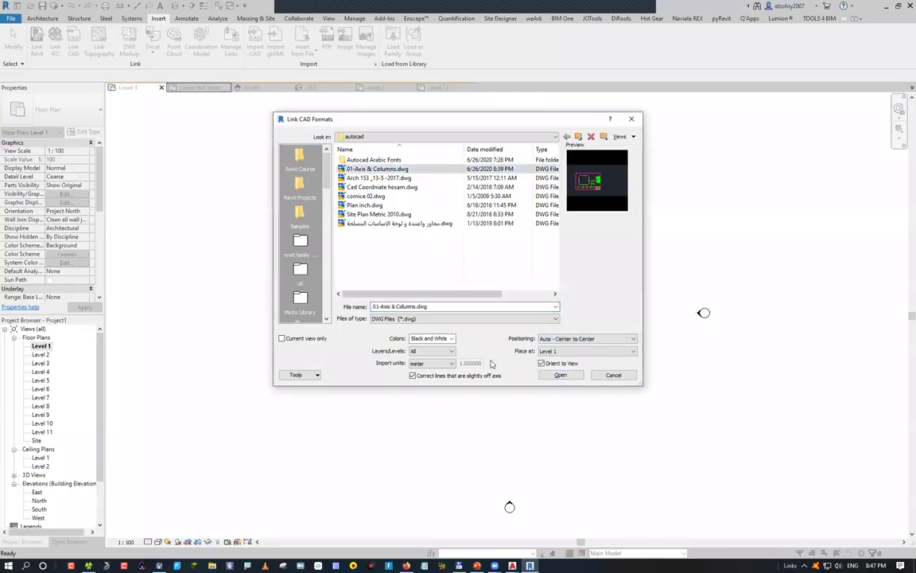
left_click(561, 375)
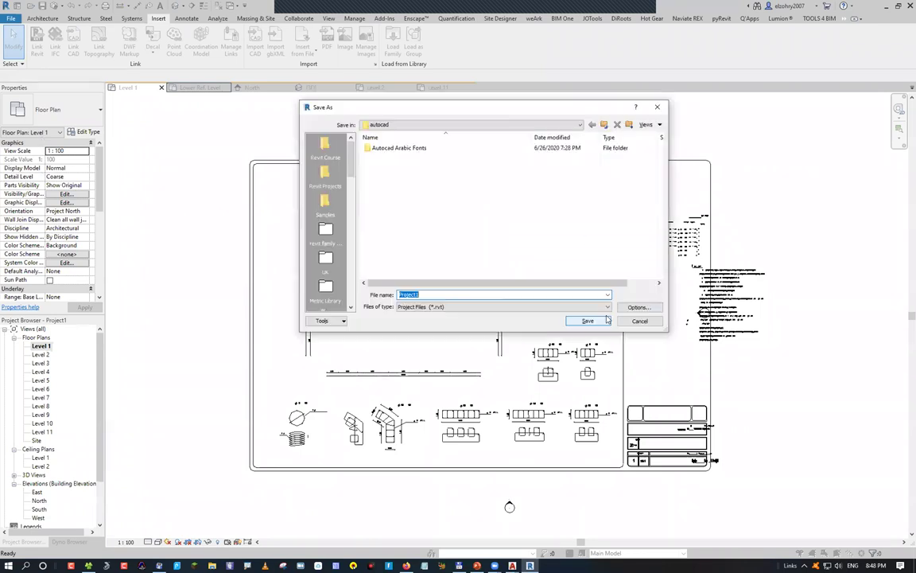
Save as Project1.rvt, then close the Level 1, Lower Ref. Level, North, 3D and Level 2 views.
left_click(587, 321)
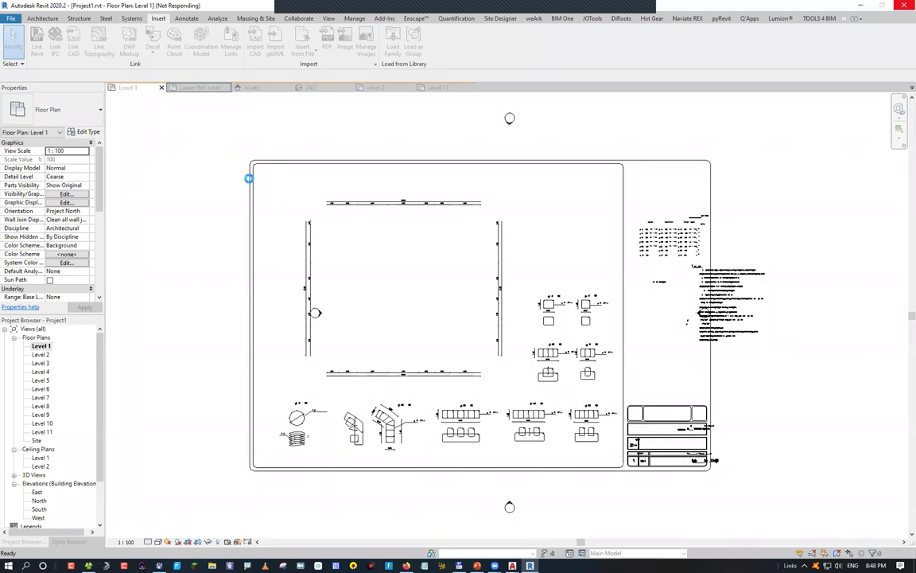
key("Escape")
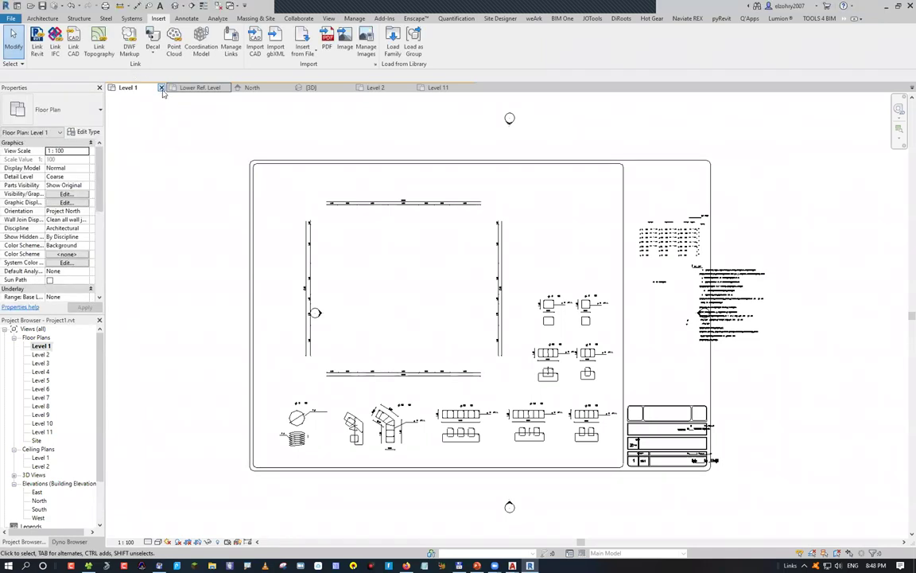
left_click(161, 88)
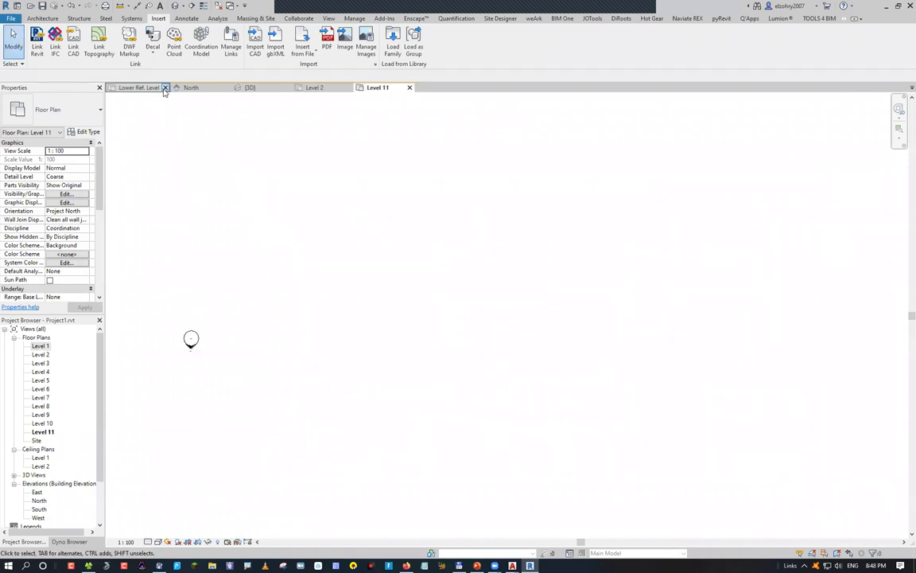
left_click(165, 88)
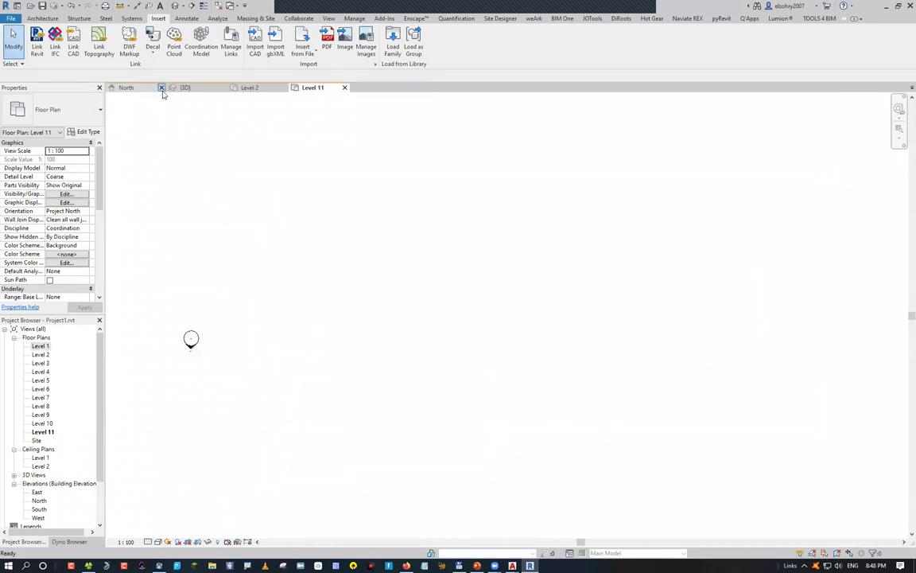
left_click(161, 87)
left_click(160, 87)
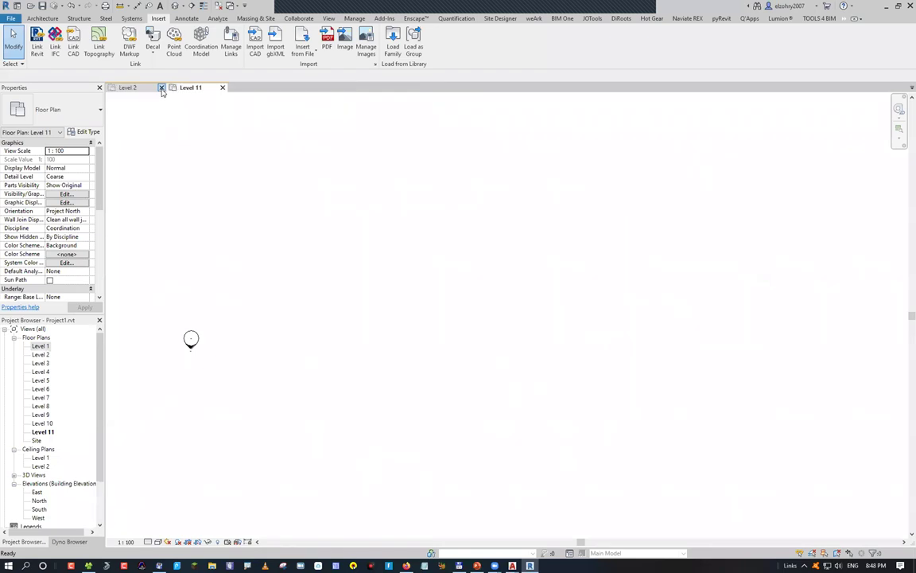
left_click(161, 87)
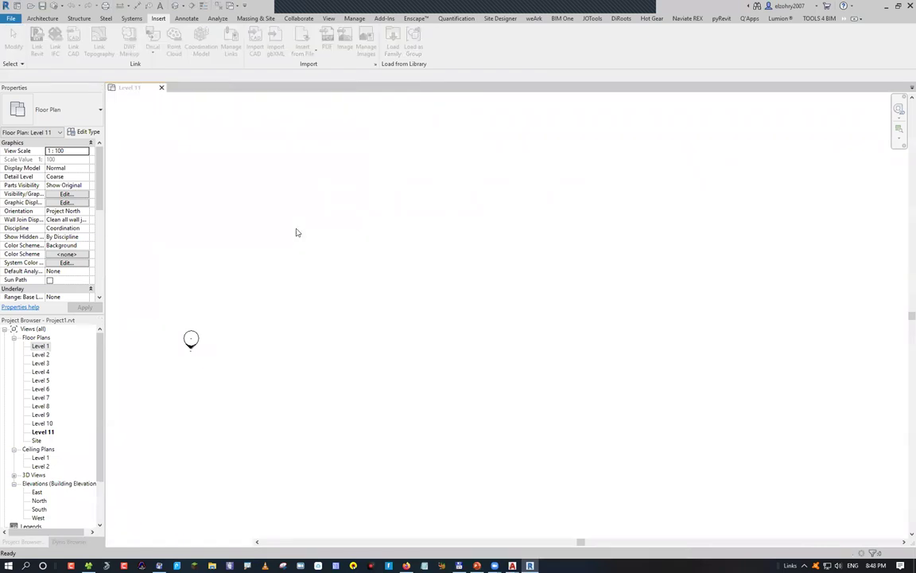
key("ctrl+d")
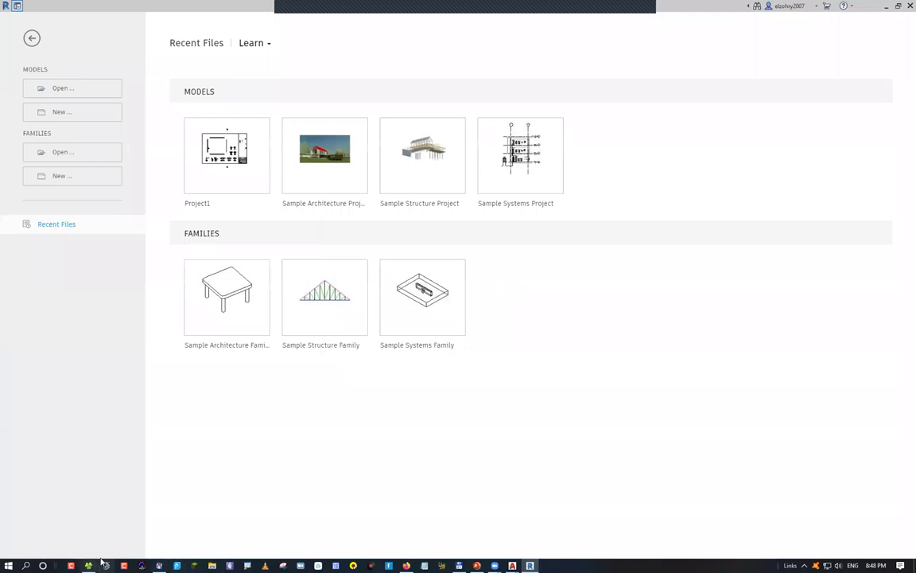
Navigate File Explorer to the autocad folder on drive Z:.
key("alt+Tab")
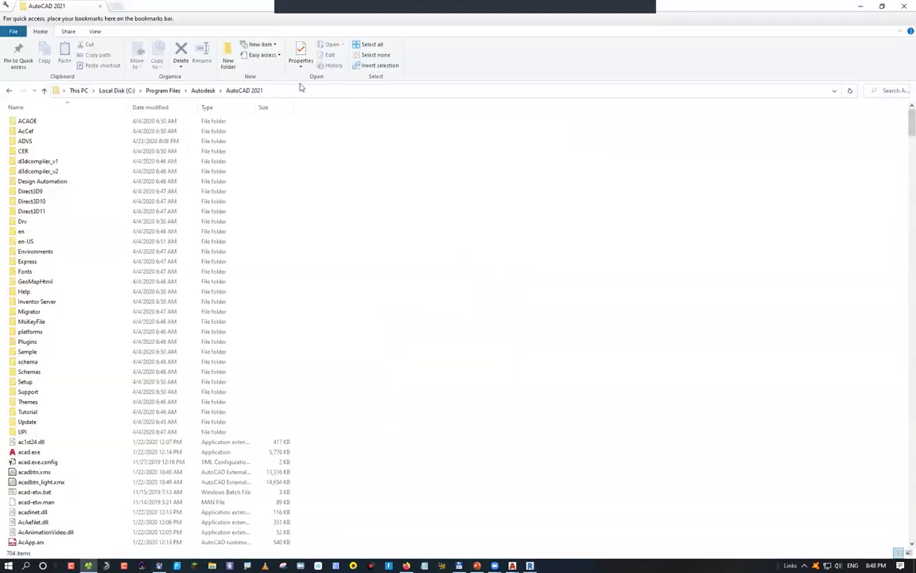
left_click(302, 90)
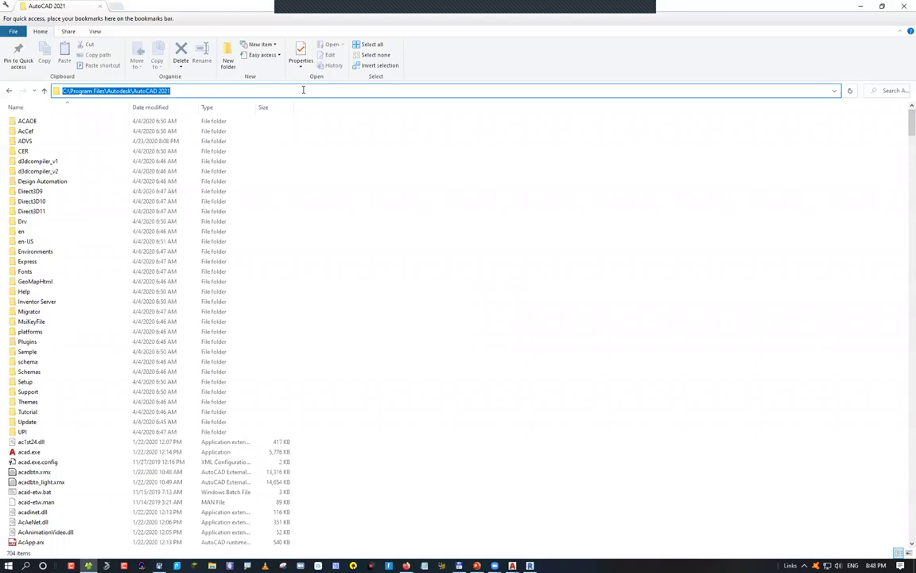
type("z:\\")
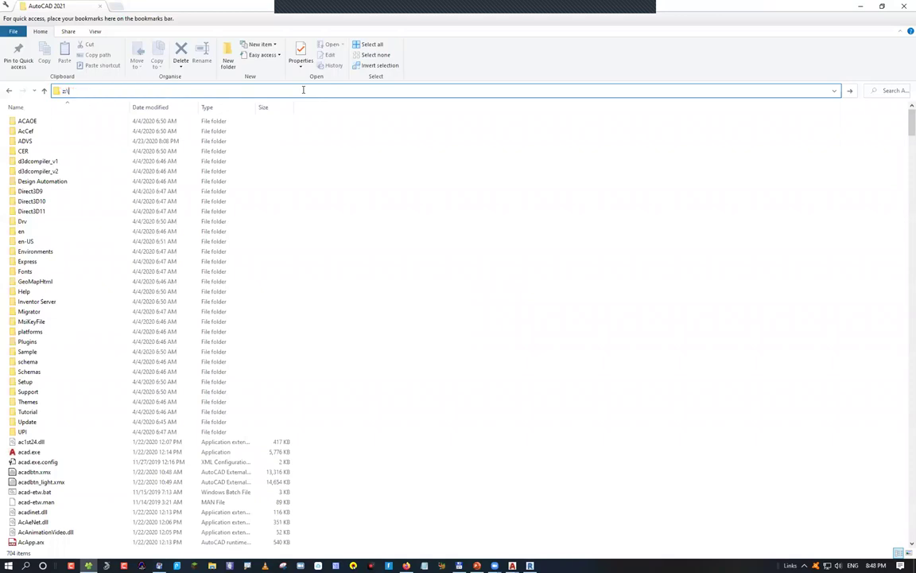
key("Return")
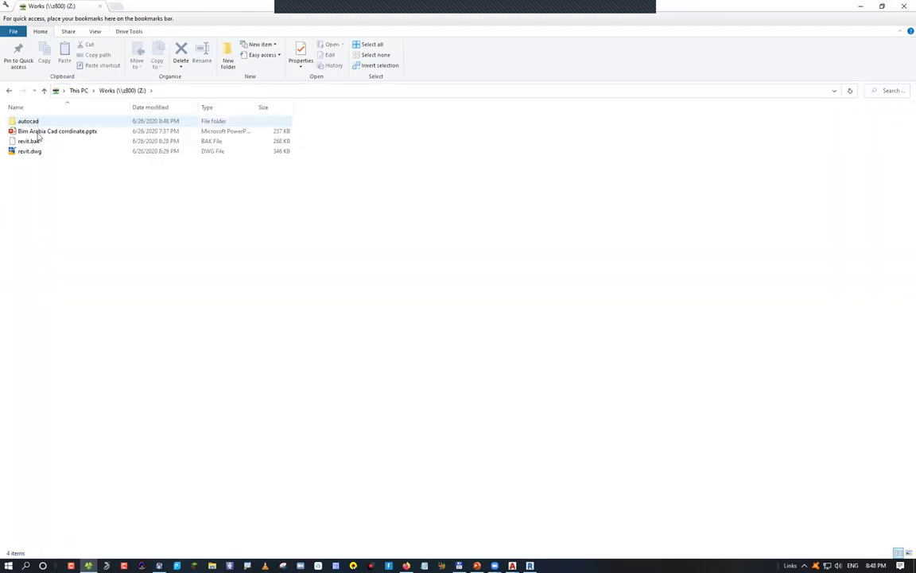
double_click(54, 121)
Try renaming 01-Axis & Columns.dwg to 01-Axis & Columns2.dwg, blocked by a File In Use warning.
key("Down")
key("Down")
key("Down")
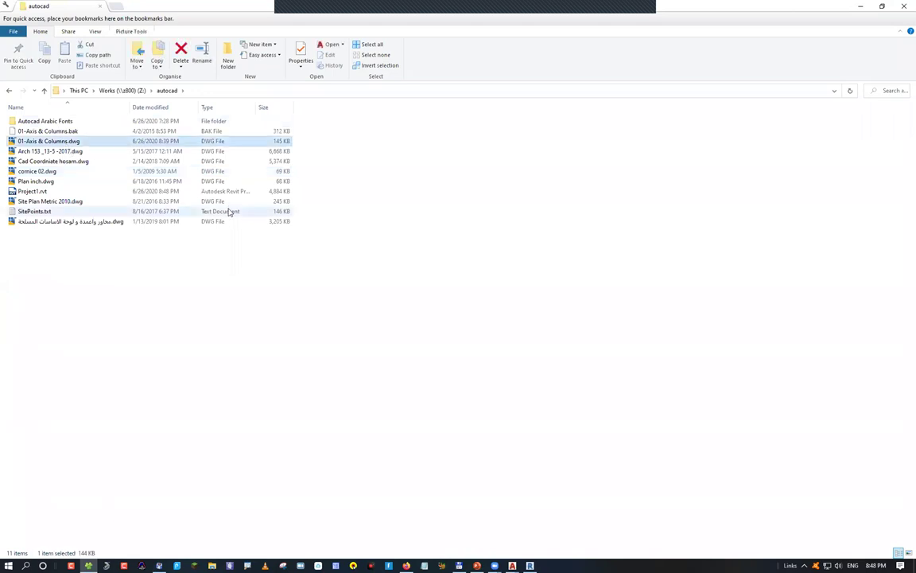
key("F2")
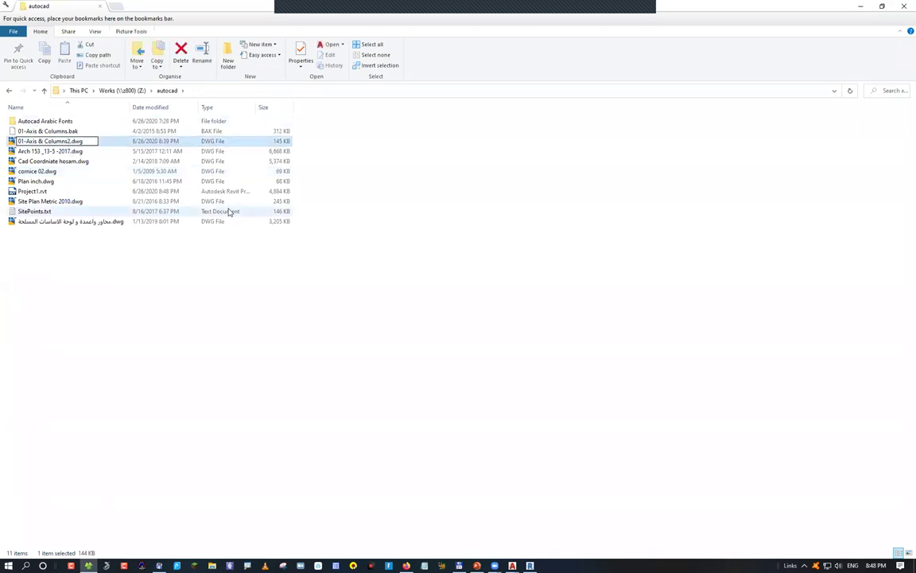
key("Return")
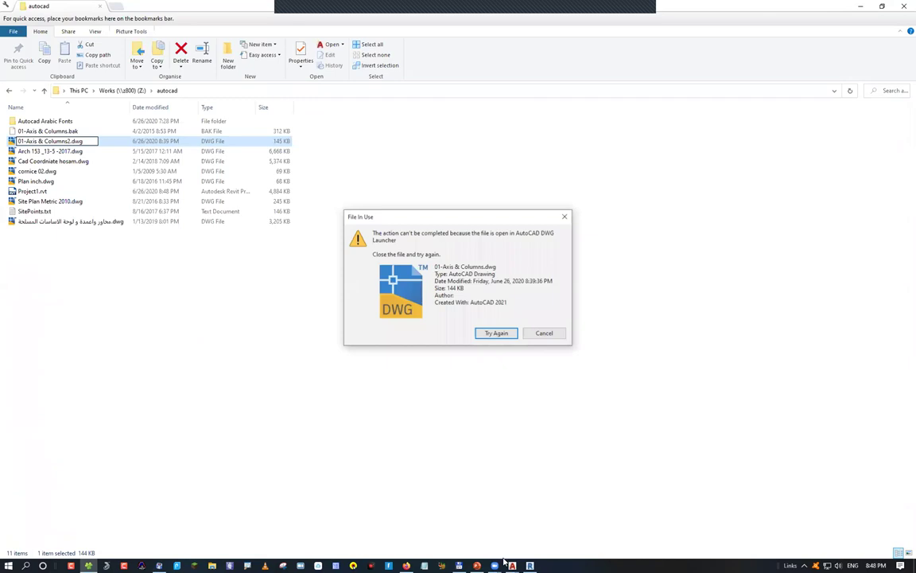
mouse_move(512, 565)
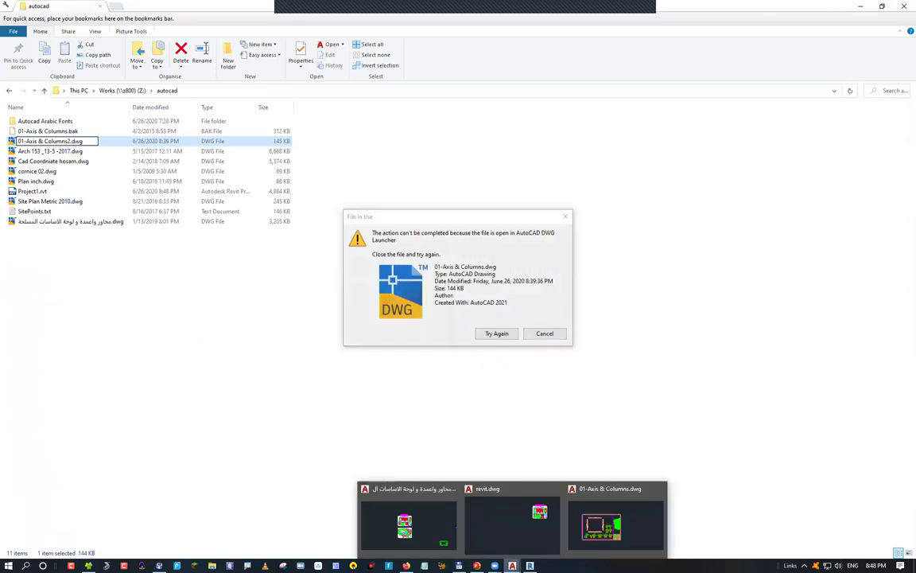
Close the 01-Axis & Columns drawing in AutoCAD so the rename to 01-Axis & Columns2.dwg completes.
left_click(611, 521)
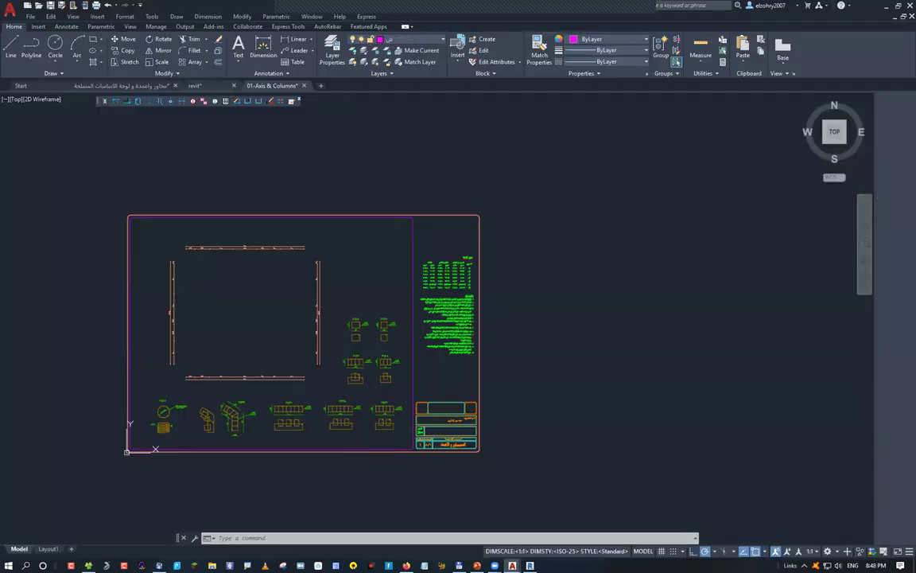
key("ctrl+F4")
key("Return")
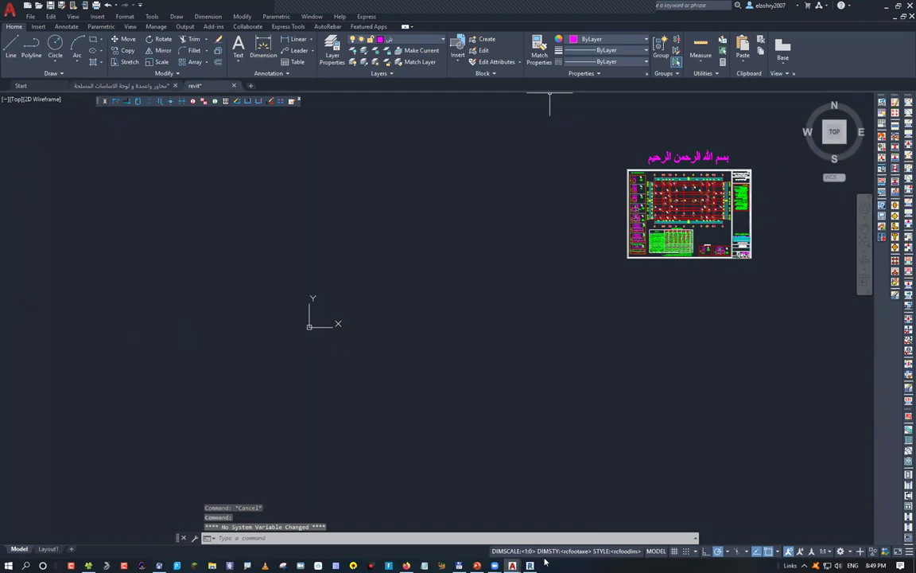
key("alt+Tab")
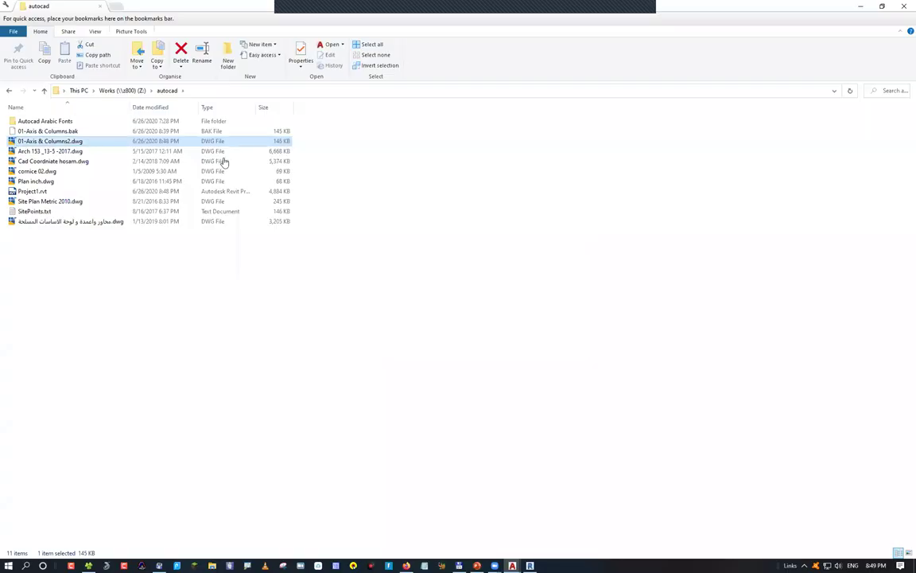
key("alt+Tab")
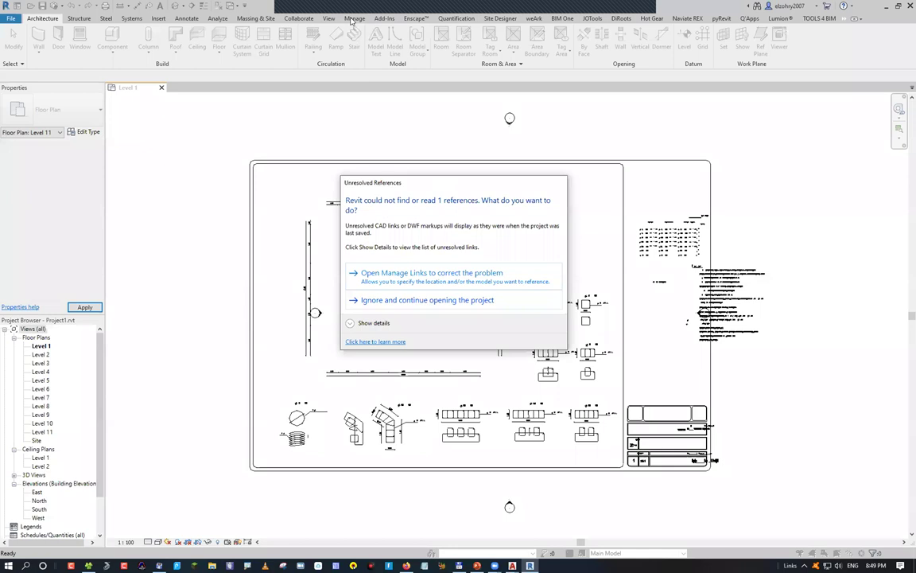
Ignore the unresolved reference, open the project, and confirm 01-Axis & Columns.dwg shows Not Found.
key("Escape")
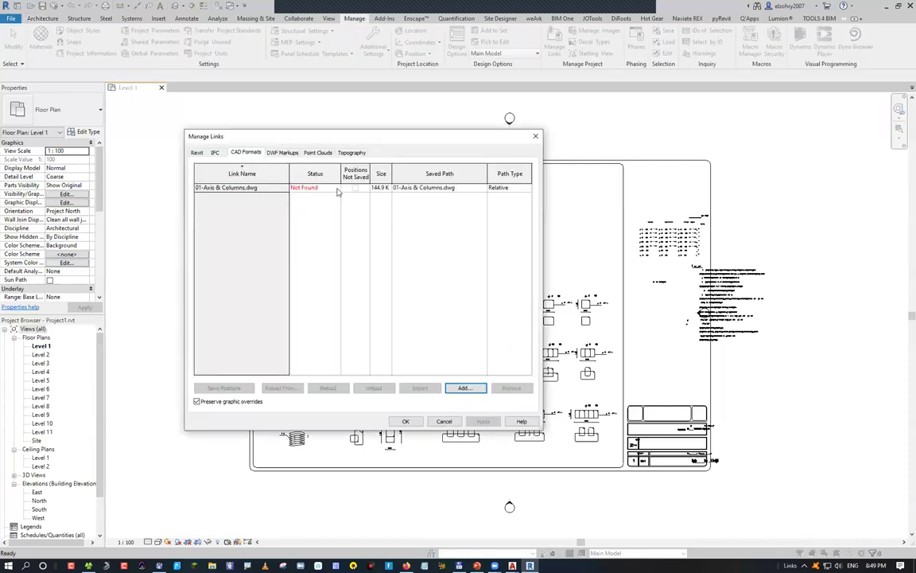
left_click(535, 136)
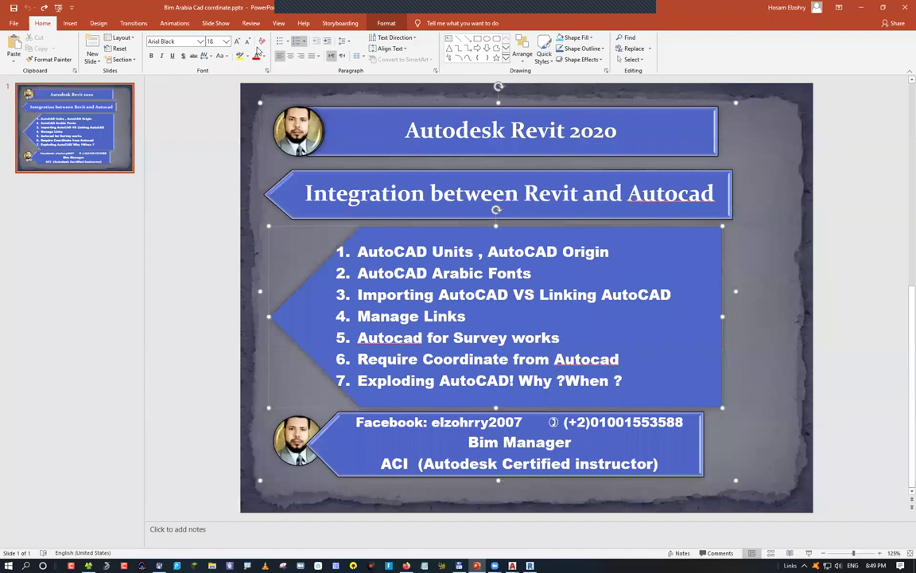
Return from the PowerPoint outline slide to Project1's Level 1 plan in Revit.
key("alt+Tab")
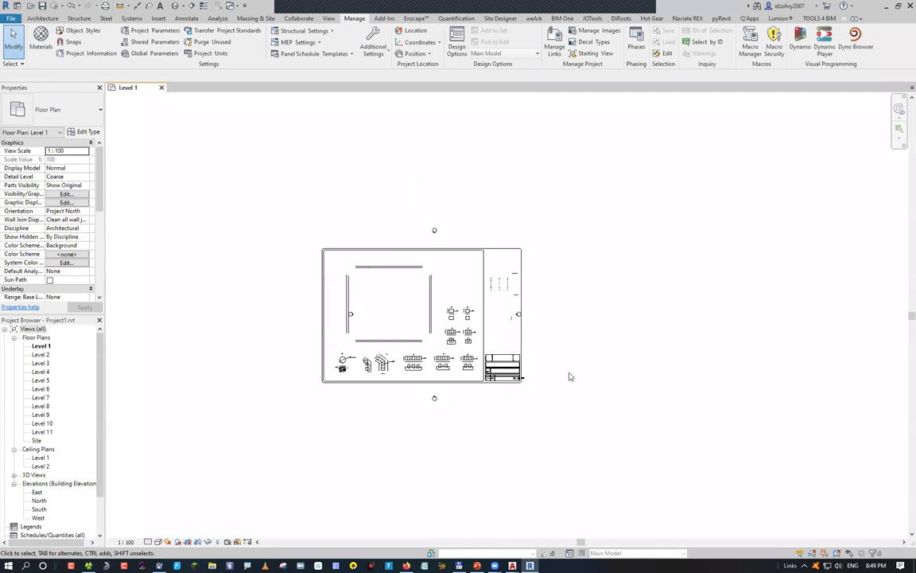
Import another CAD drawing into the Level 1 plan with the IC shortcut.
key("i")
key("c")
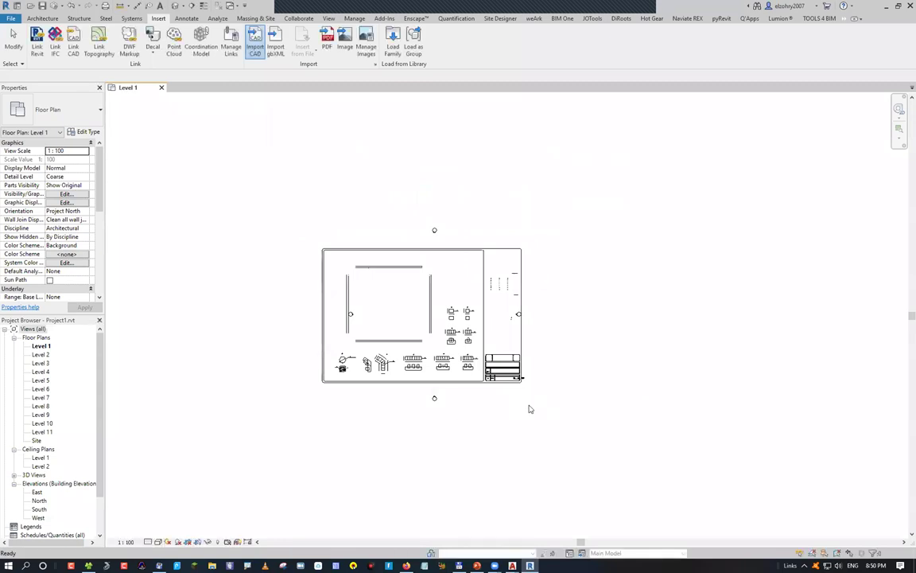
Move the imported architectural drawing nearer the linked plan.
scroll(505, 432, "down", 4)
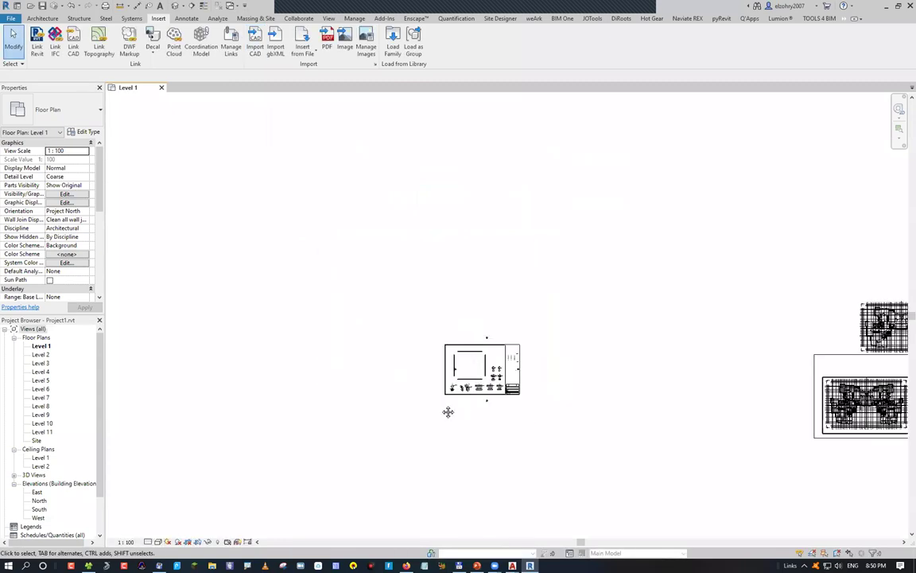
middle_click_drag(836, 353, 742, 313)
middle_click_drag(717, 279, 544, 278)
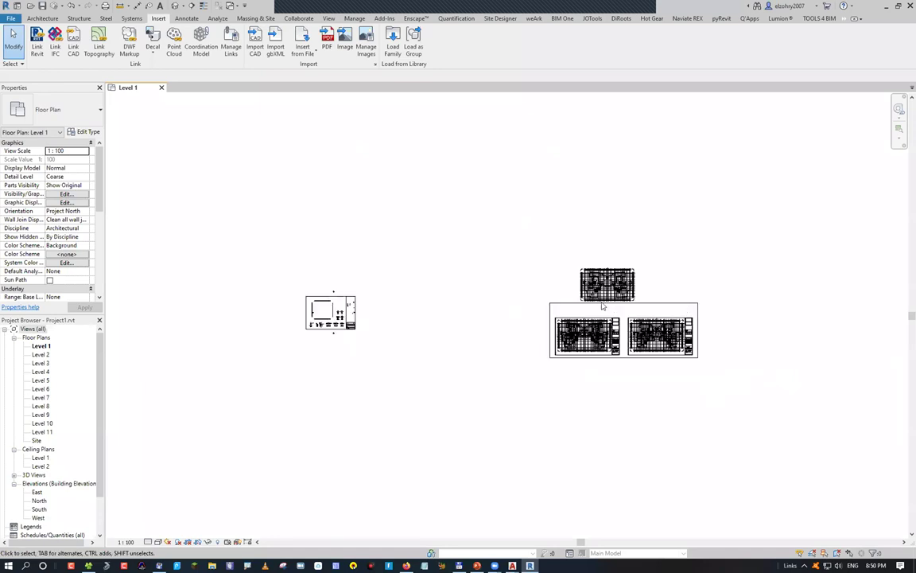
left_click(549, 279)
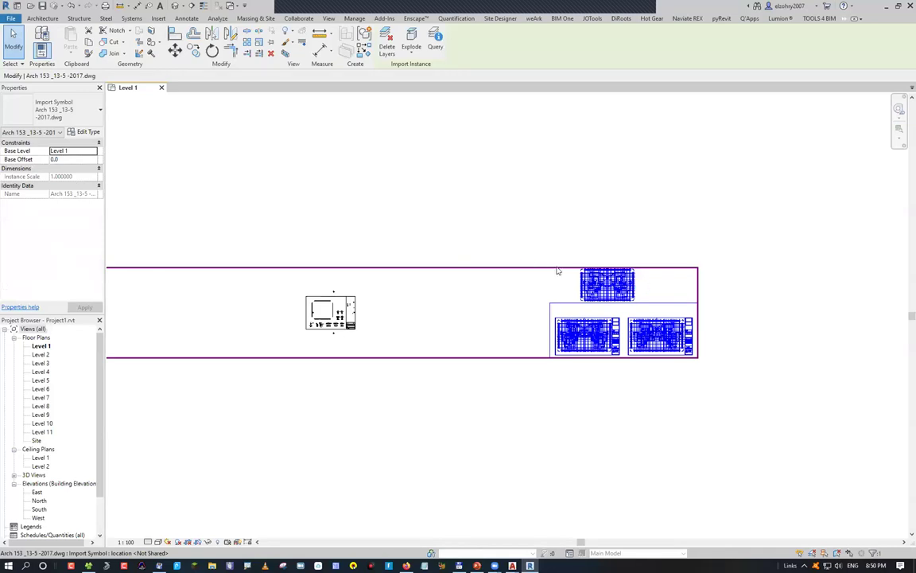
key("ctrl+v")
left_click(460, 295)
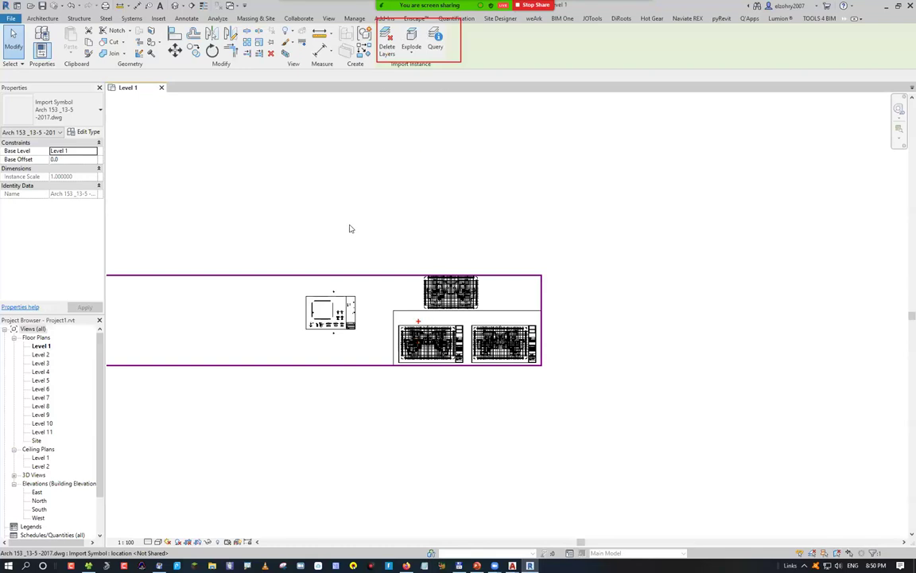
Delete the three large plan drawings, keeping only the 01-Axis & Columns.dwg import.
left_click(332, 294)
left_click(332, 298)
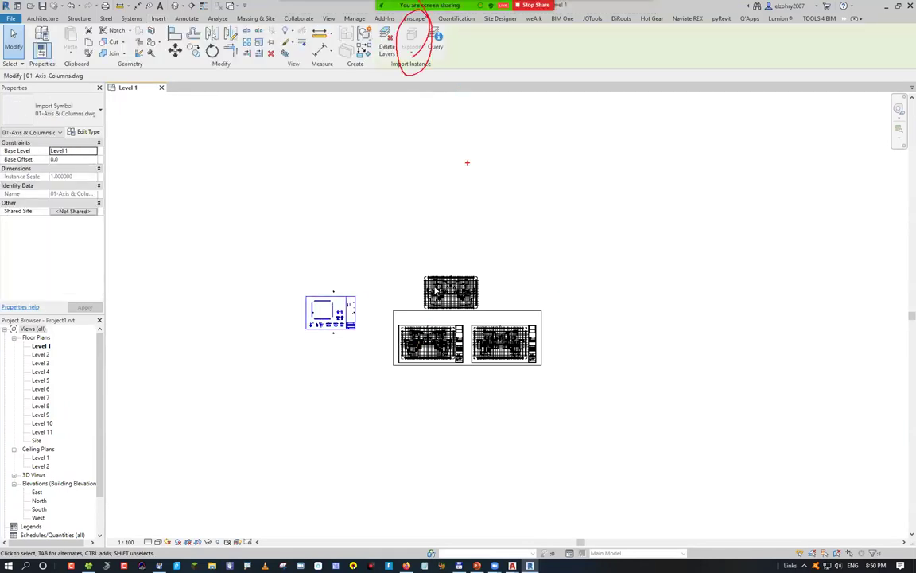
key("Escape")
left_click(351, 307)
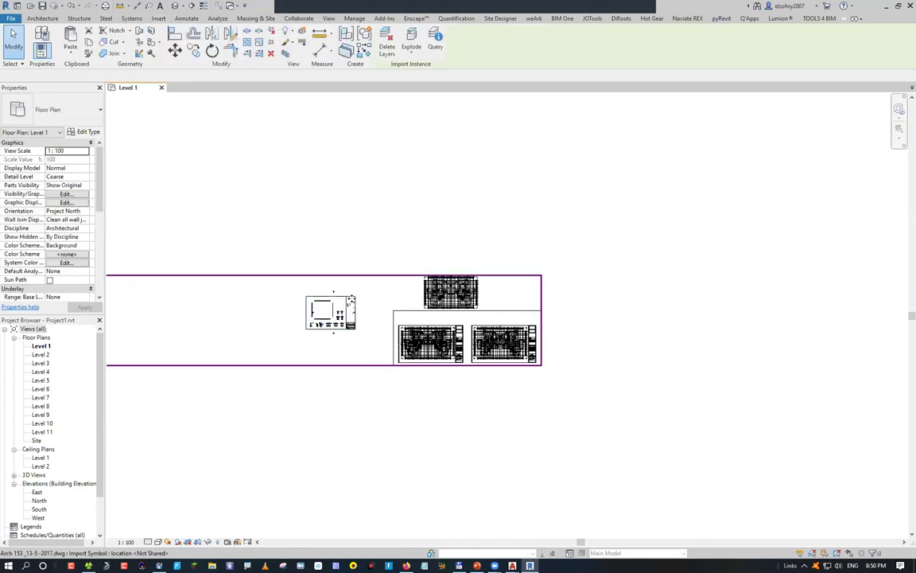
left_click(362, 298)
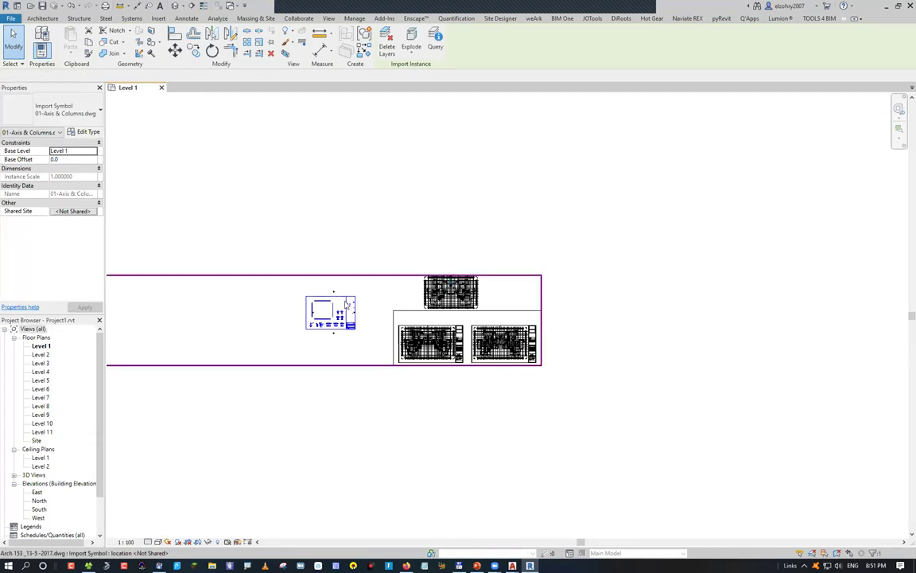
left_click(346, 304)
key("Delete")
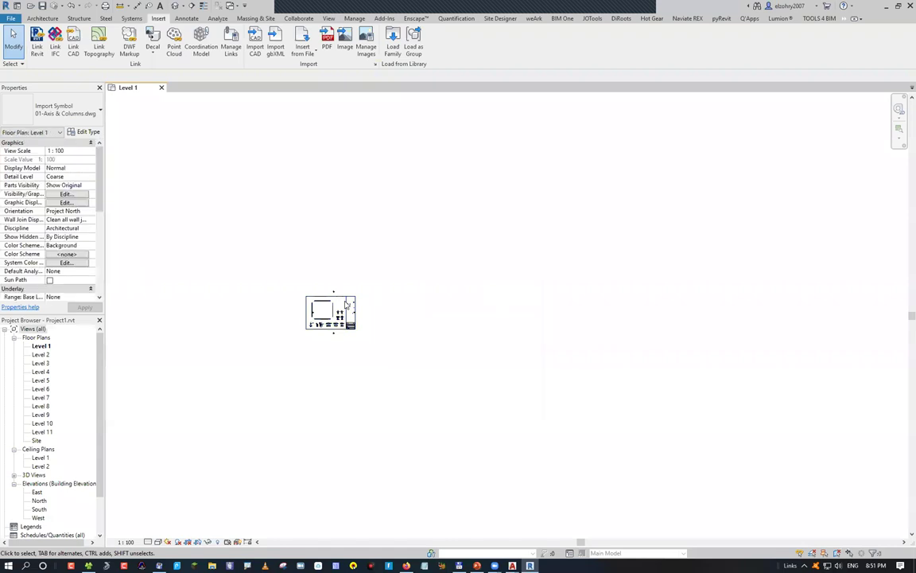
Select the remaining Axis & Columns drawing and open Manage Links from the Insert tab.
left_click(260, 181)
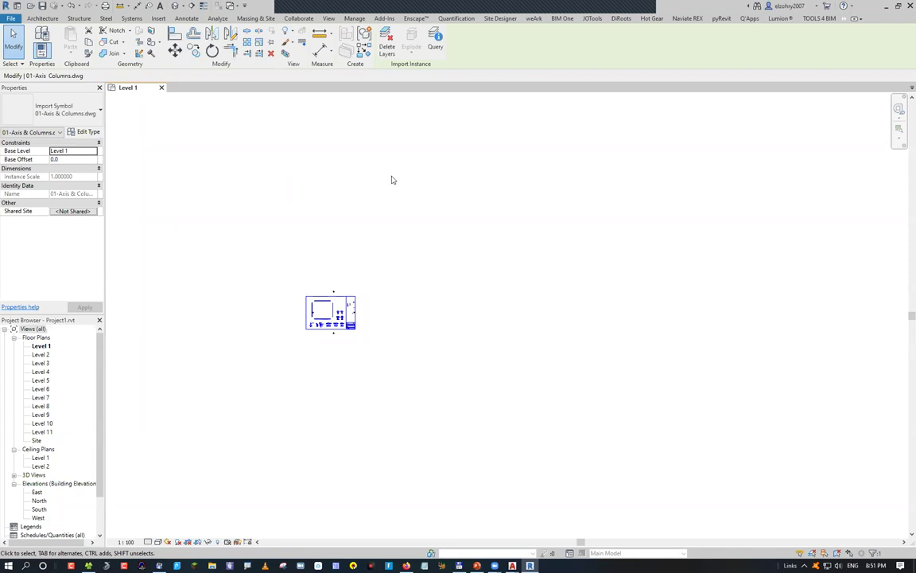
scroll(296, 21, "up", 15)
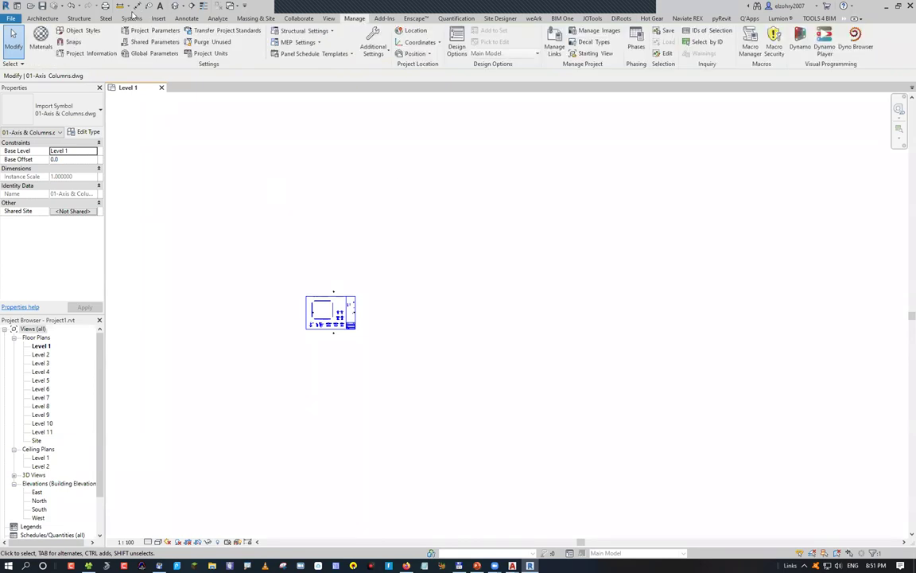
left_click(156, 18)
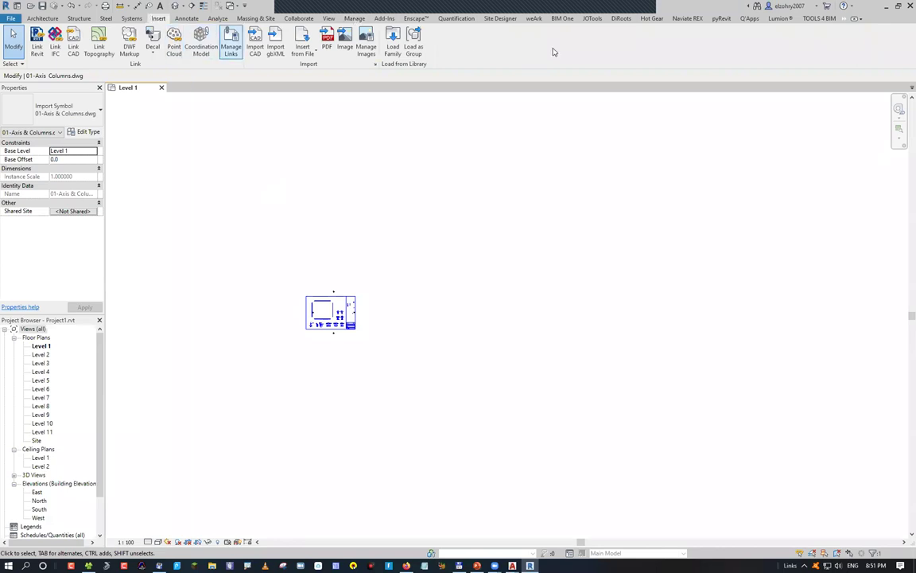
left_click(231, 52)
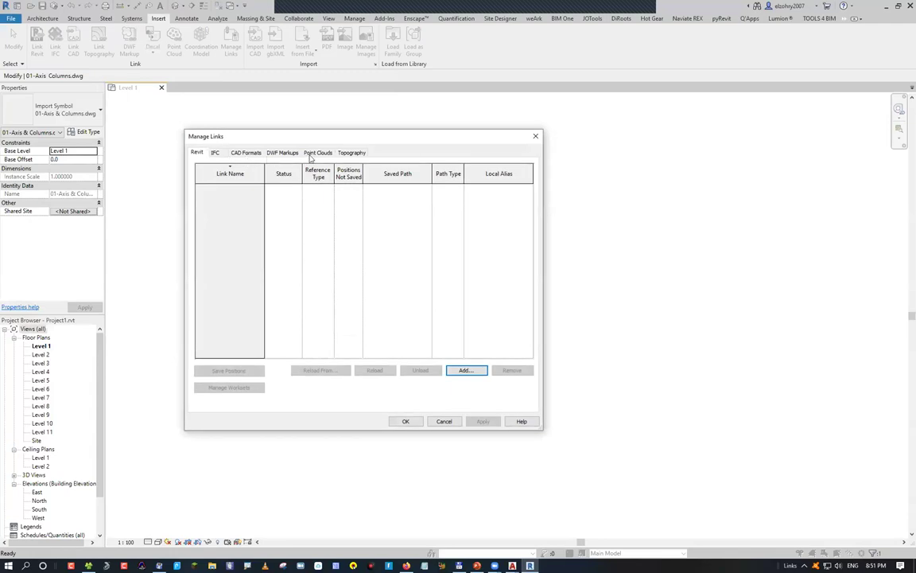
Reload the Not Found 01-Axis & Columns.dwg CAD link from 01-Axis & Columns2.dwg and confirm.
left_click(352, 152)
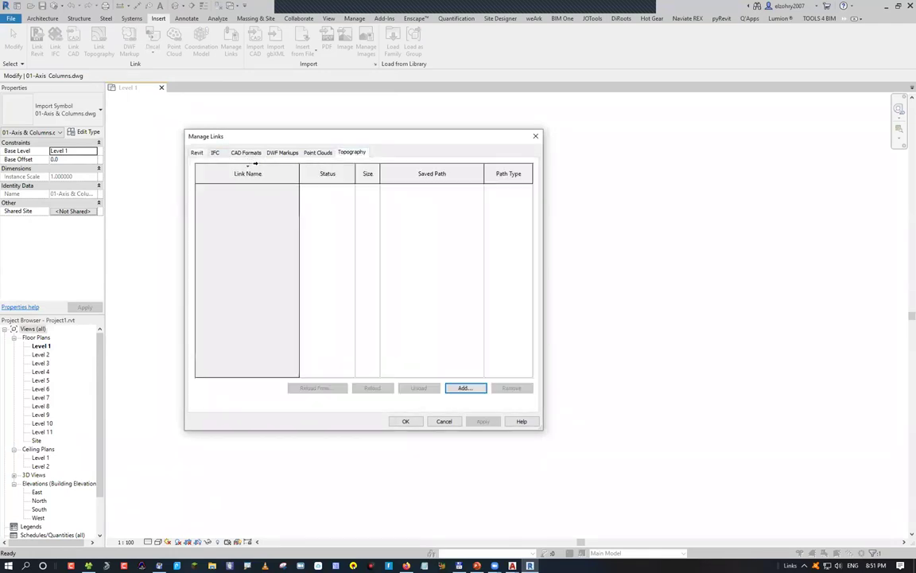
left_click(246, 152)
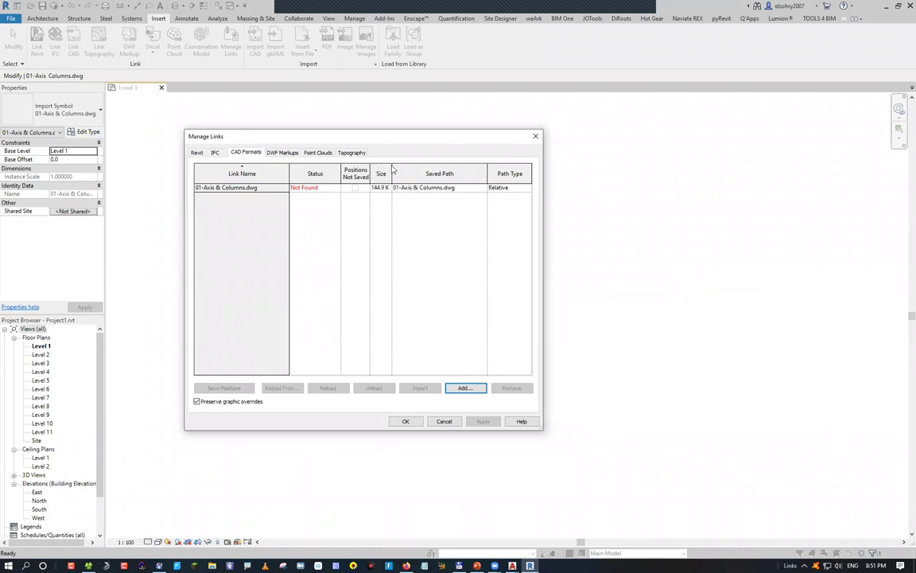
left_click(243, 188)
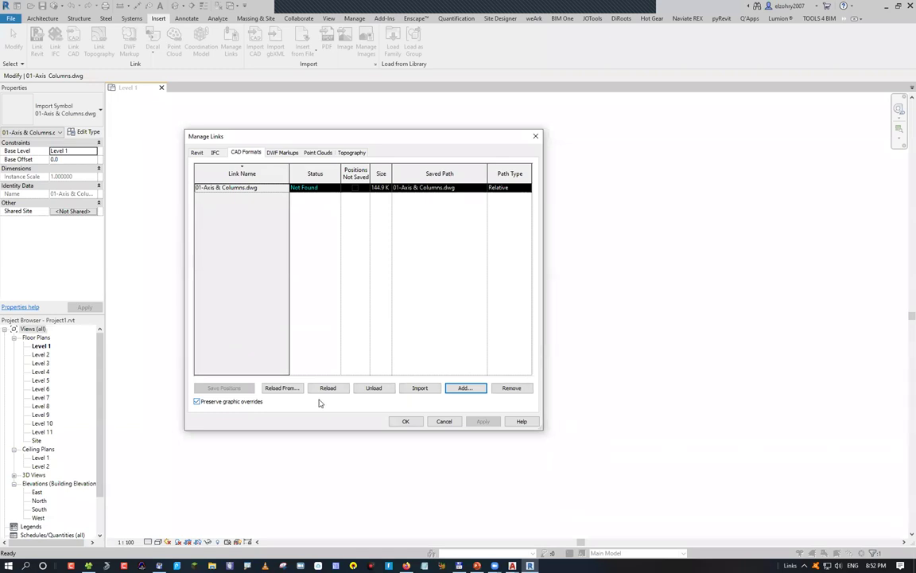
left_click(280, 388)
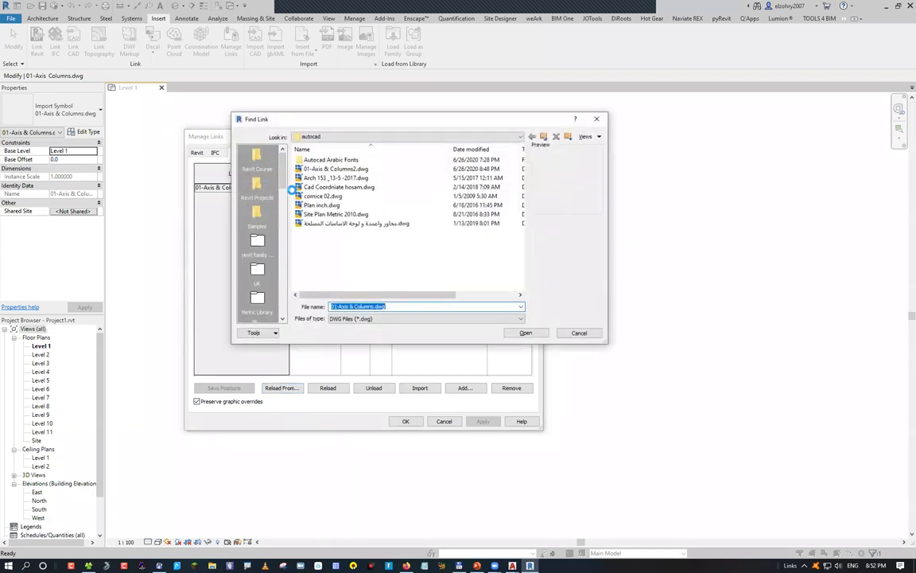
double_click(300, 170)
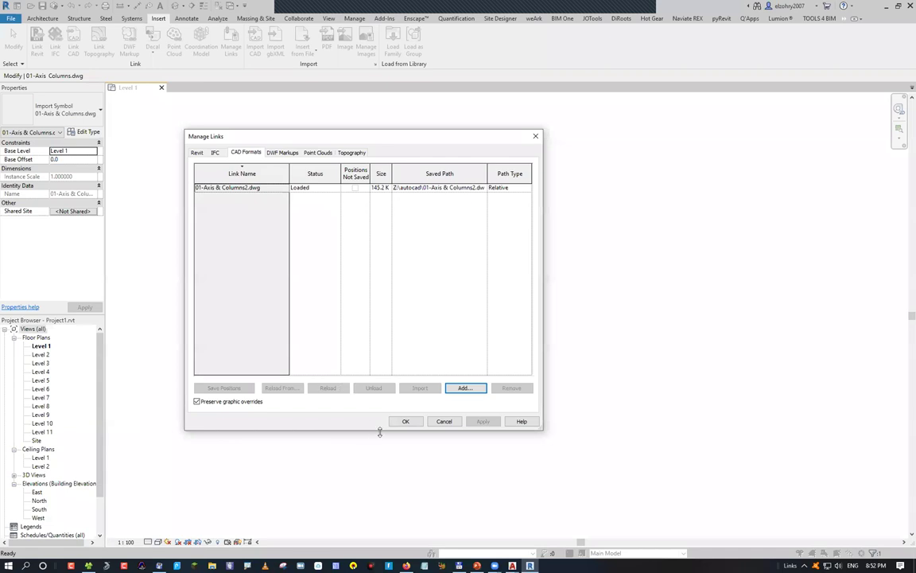
left_click(405, 421)
Zoom to fit the relinked drawing and check it under Imported Categories in Visibility/Graphics.
left_click(239, 170)
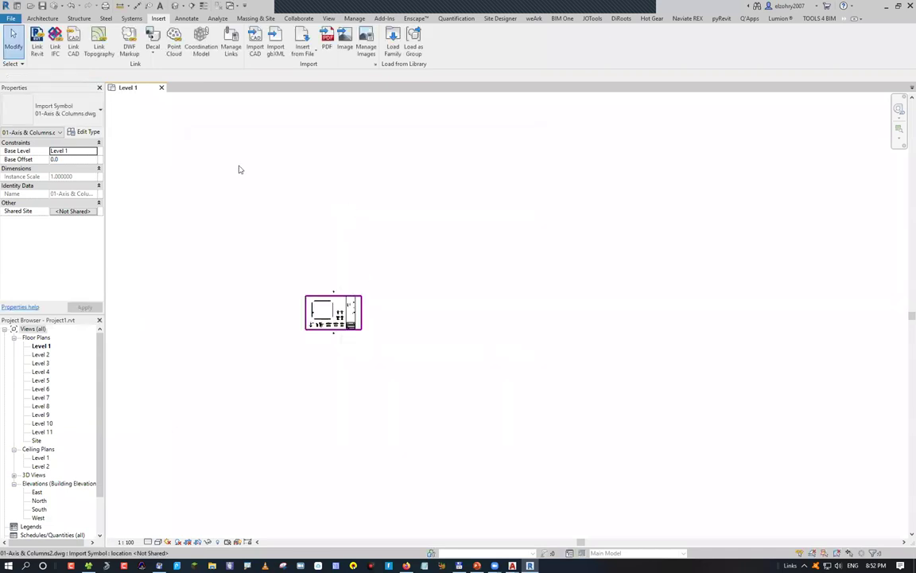
key("z")
key("f")
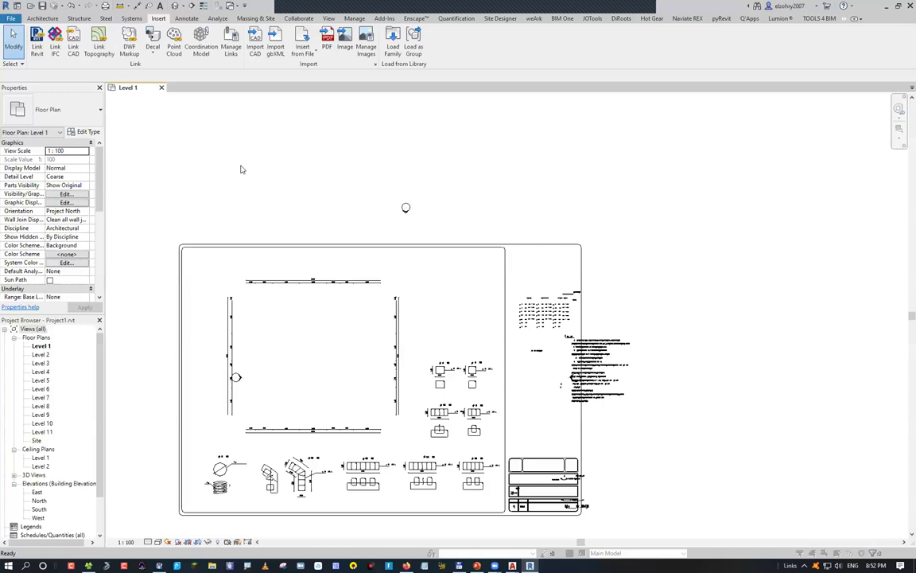
key("v")
key("g")
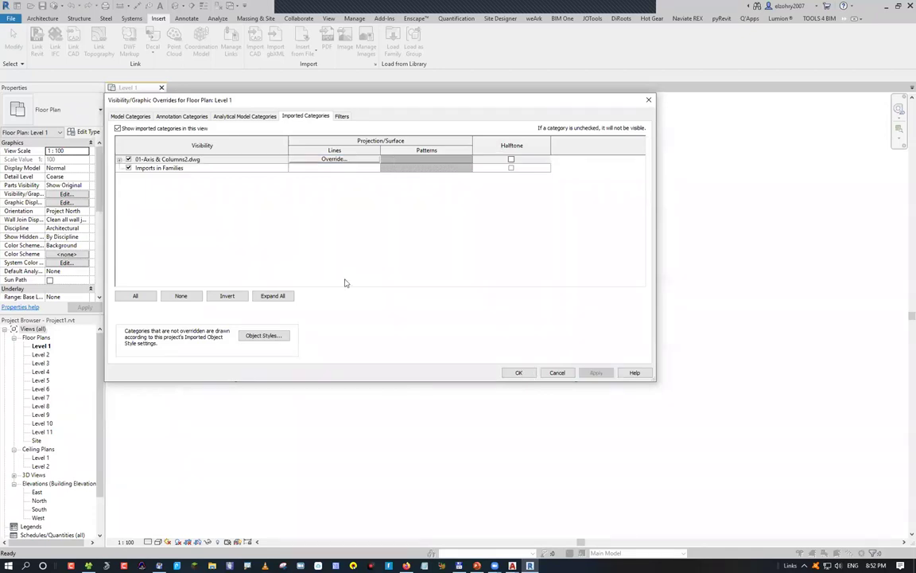
key("Return")
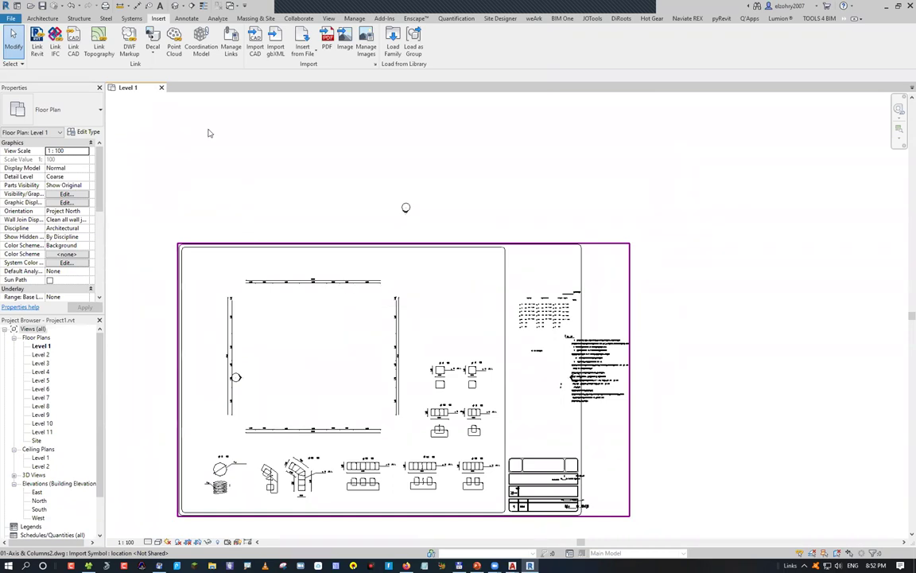
left_click(232, 47)
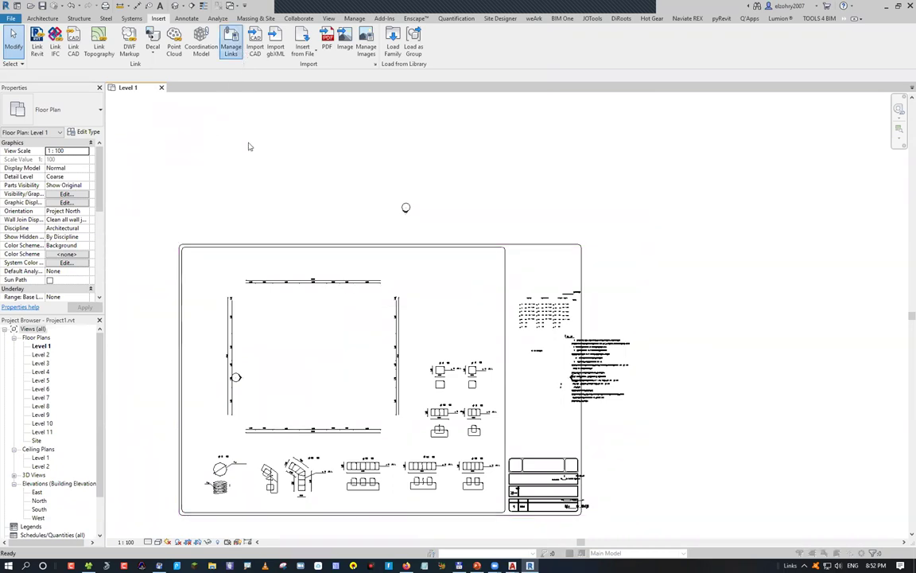
Unload the 01-Axis & Columns2.dwg CAD link.
key("ctrl+Tab")
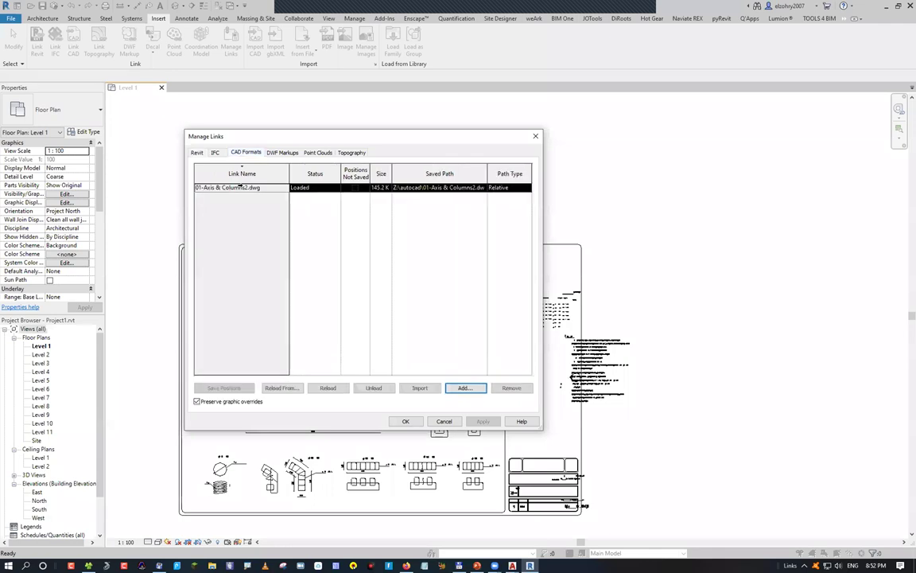
left_click(374, 388)
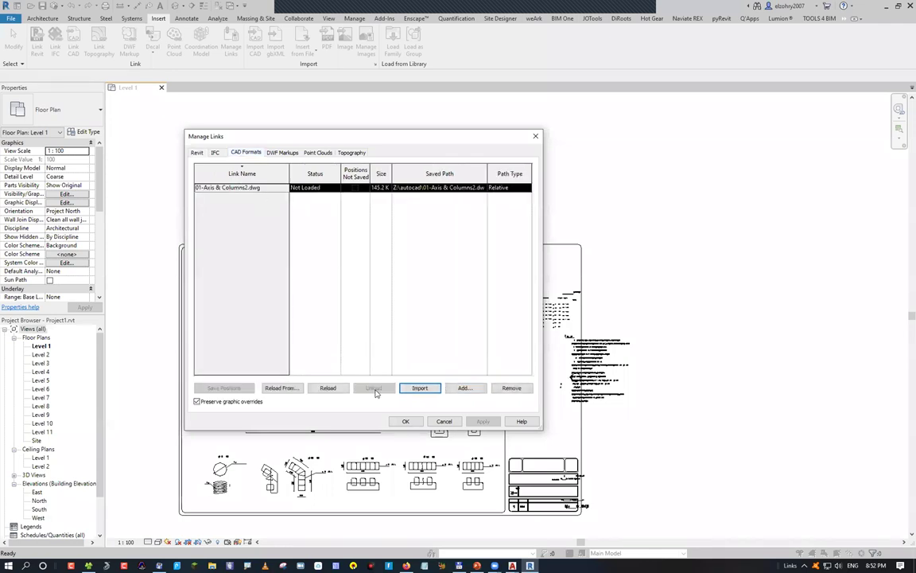
left_click(406, 421)
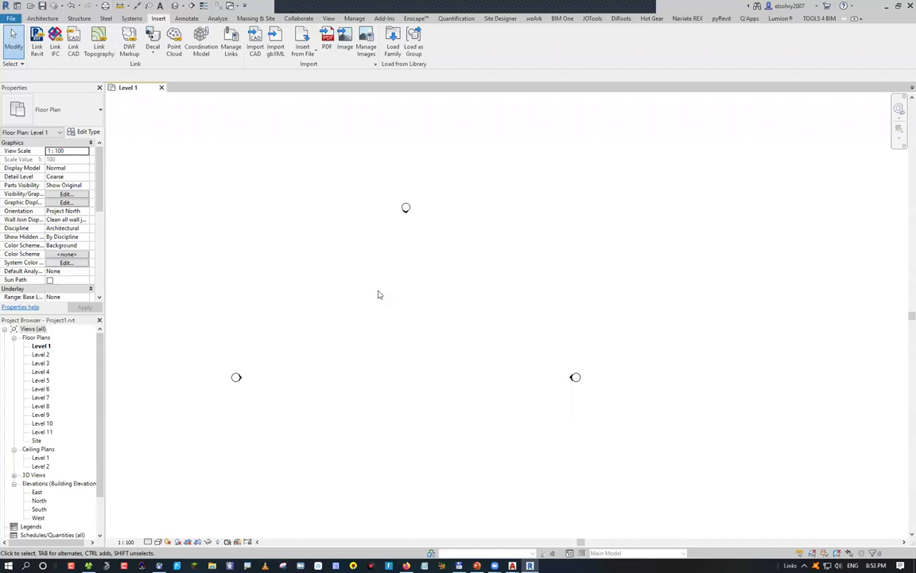
Reload the 01-Axis & Columns2.dwg link so its sheet reappears in Level 1.
left_click(238, 51)
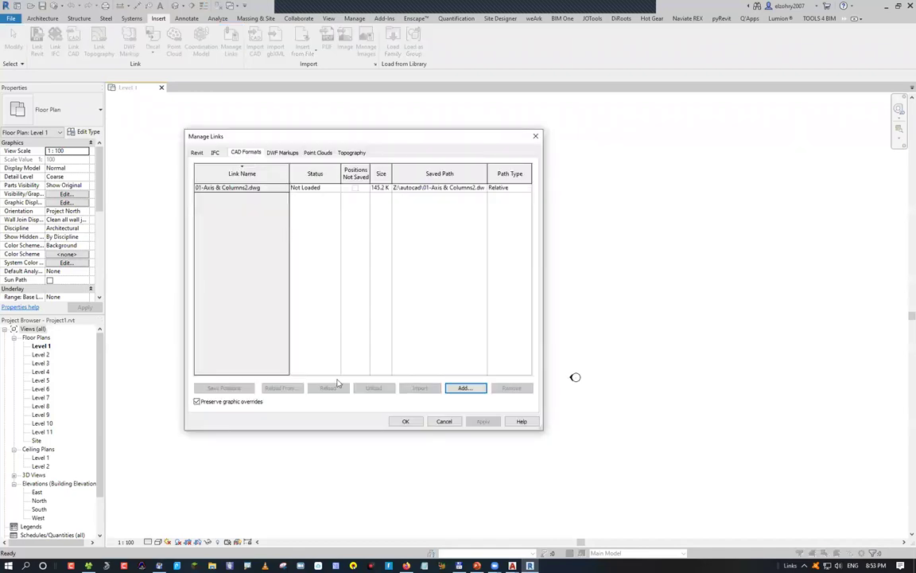
key("Down")
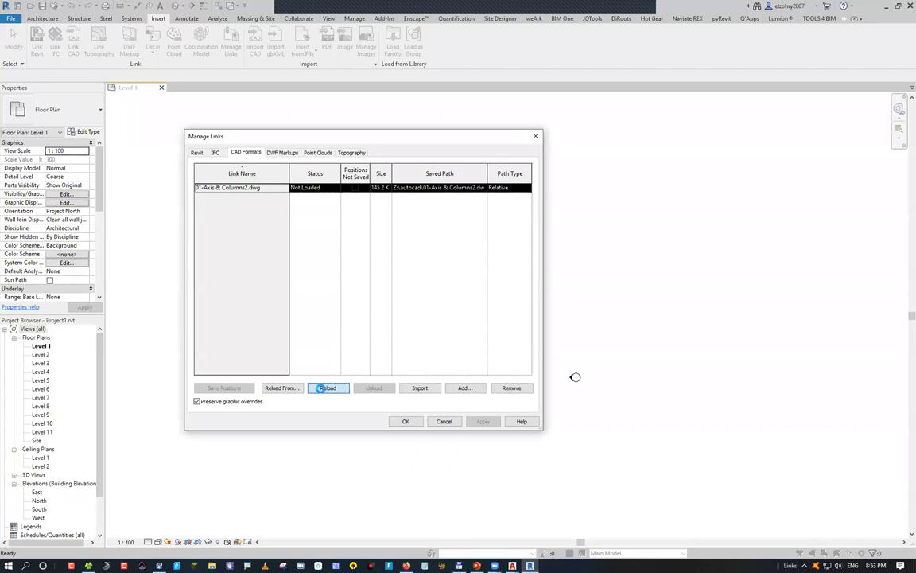
left_click(326, 388)
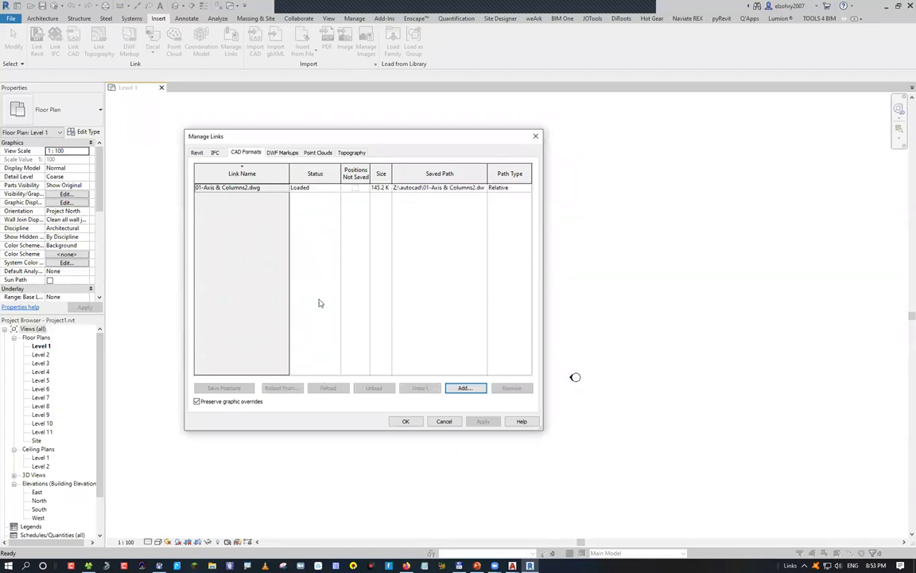
left_click(249, 187)
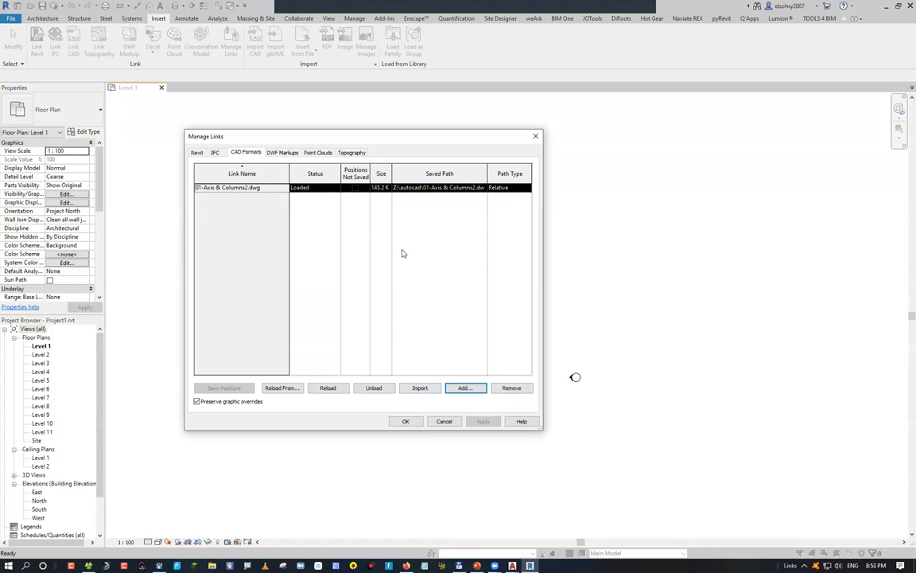
key("Return")
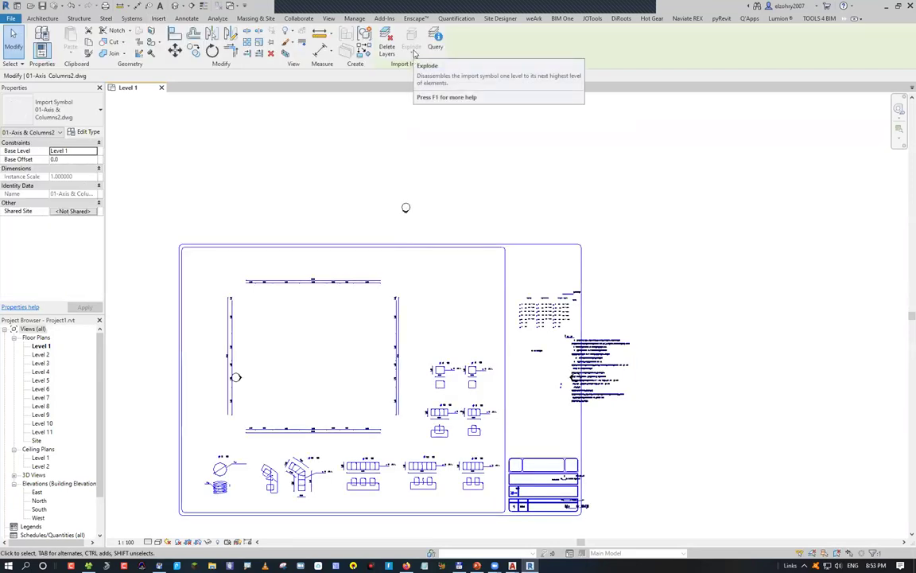
left_click(352, 19)
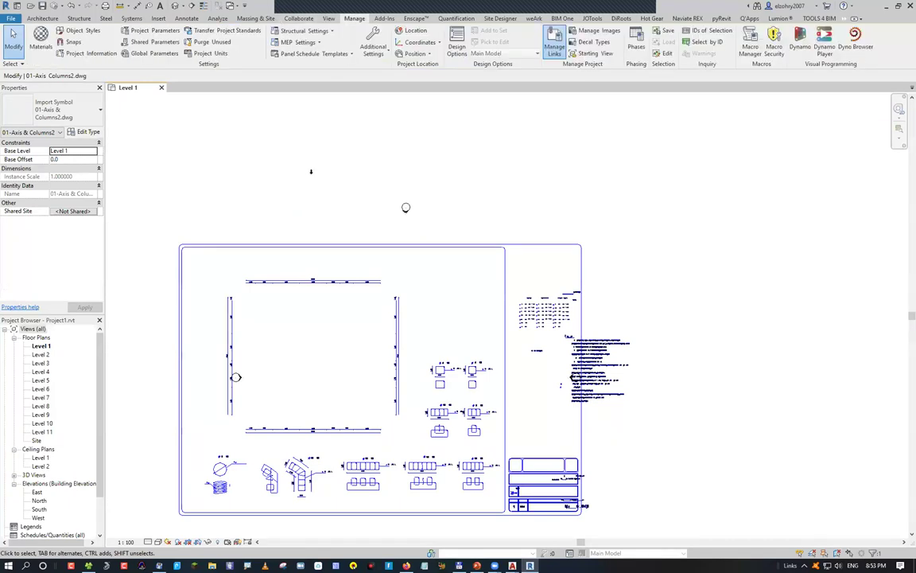
left_click(244, 152)
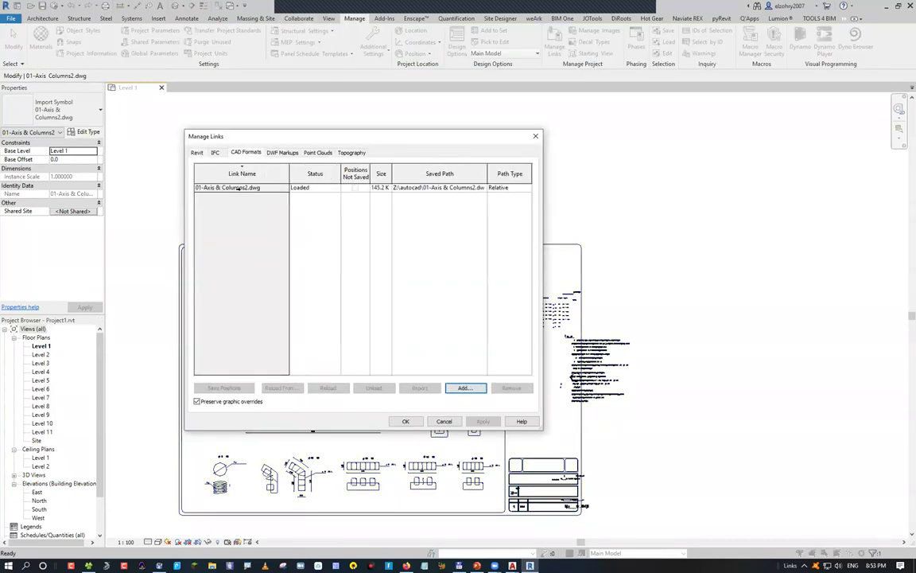
left_click(236, 187)
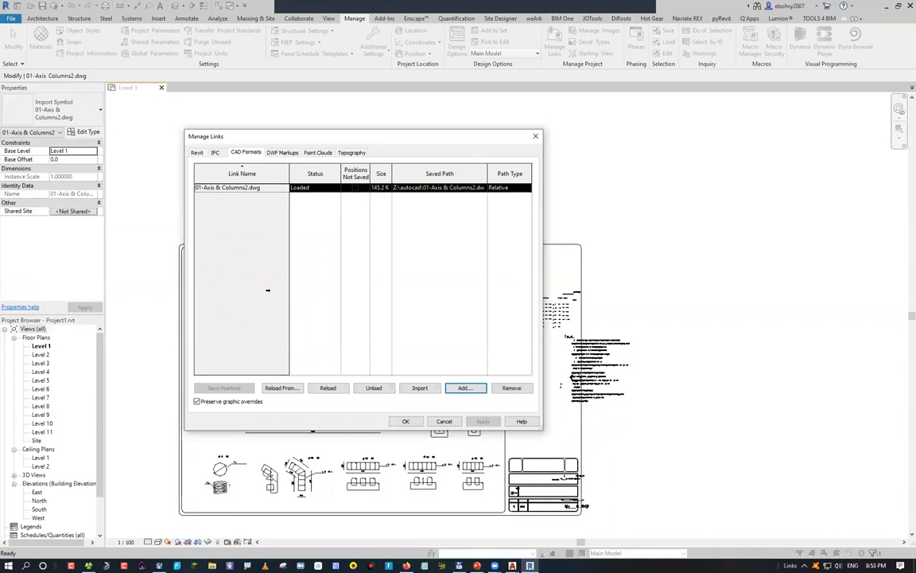
left_click(415, 389)
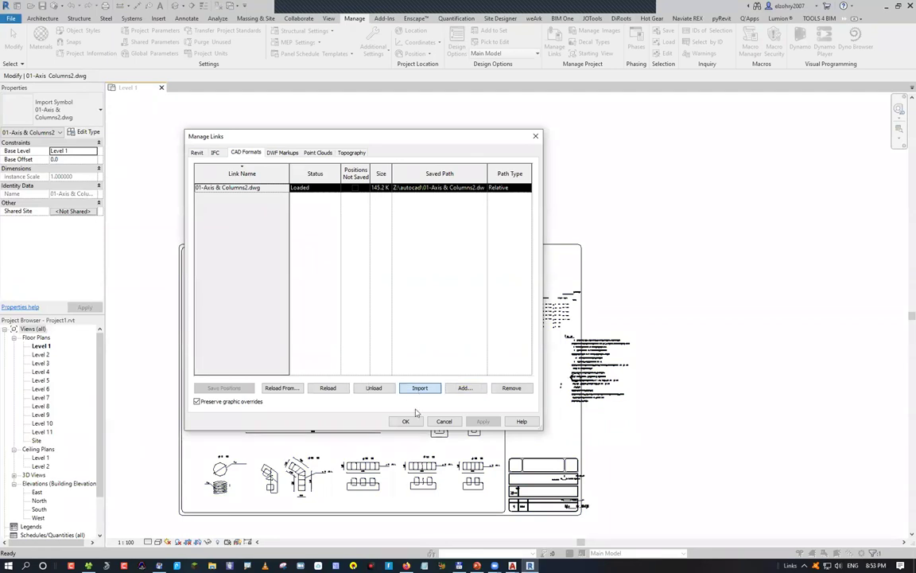
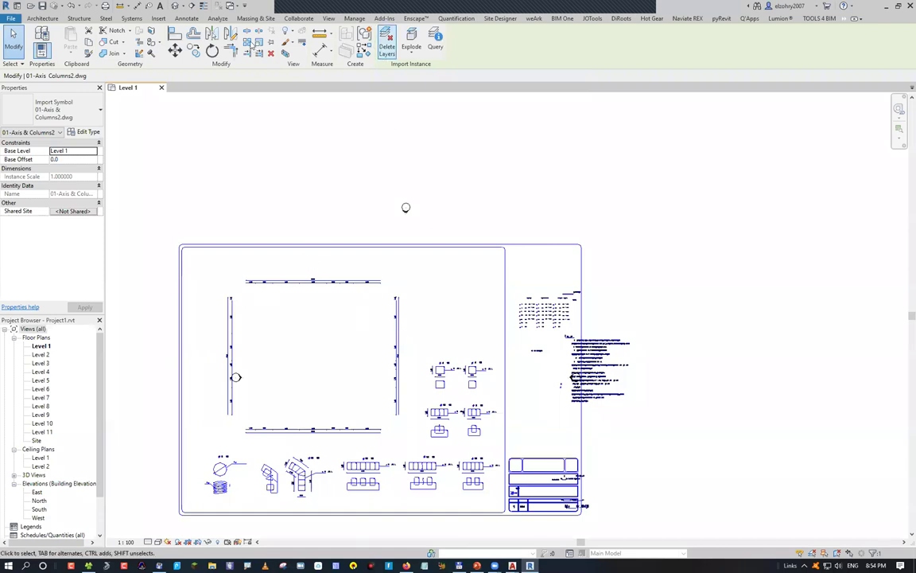
Open the Manage Links list and close it without changes.
left_click(355, 18)
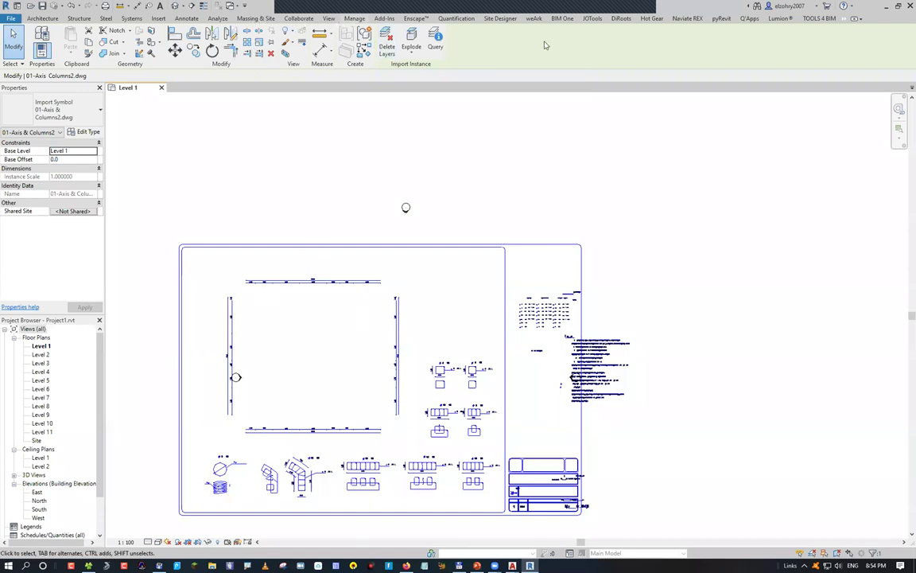
left_click(555, 42)
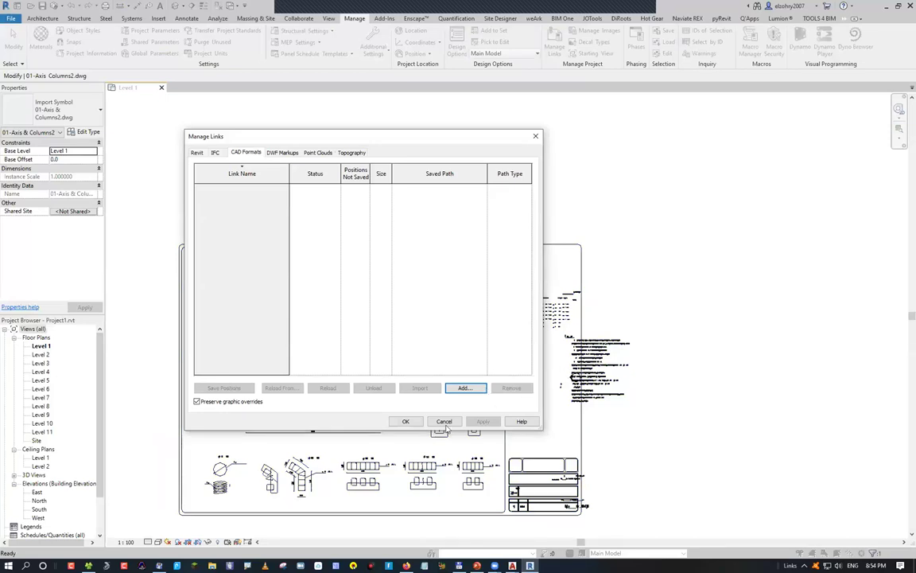
key("Escape")
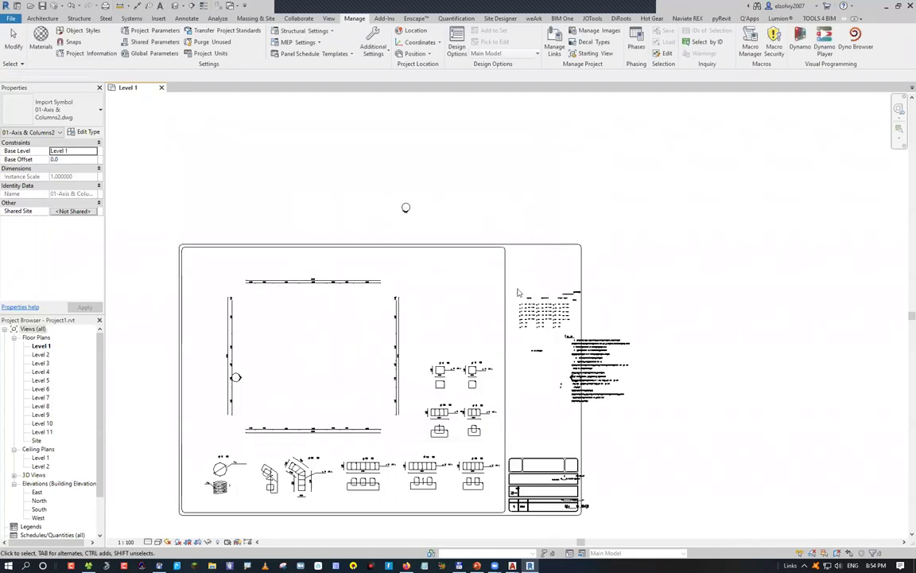
key("Escape")
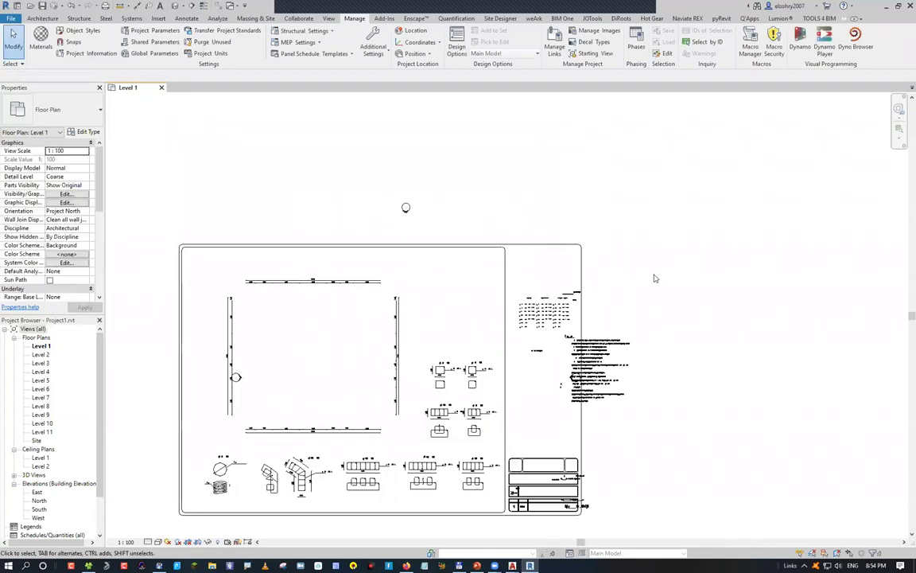
Query the import to hide its dim layer in this view and delete the FRAM-4 layer.
left_click(348, 248)
left_click(435, 40)
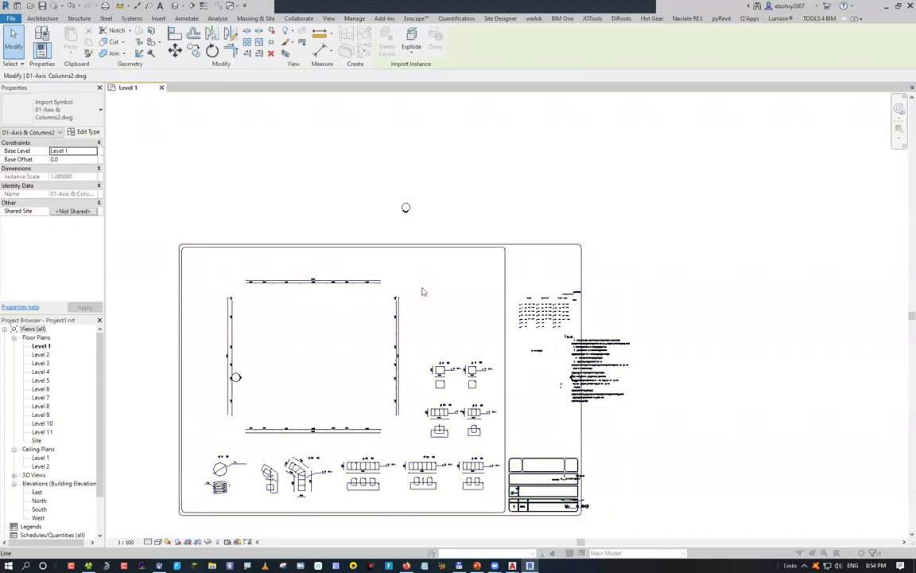
left_click(459, 262)
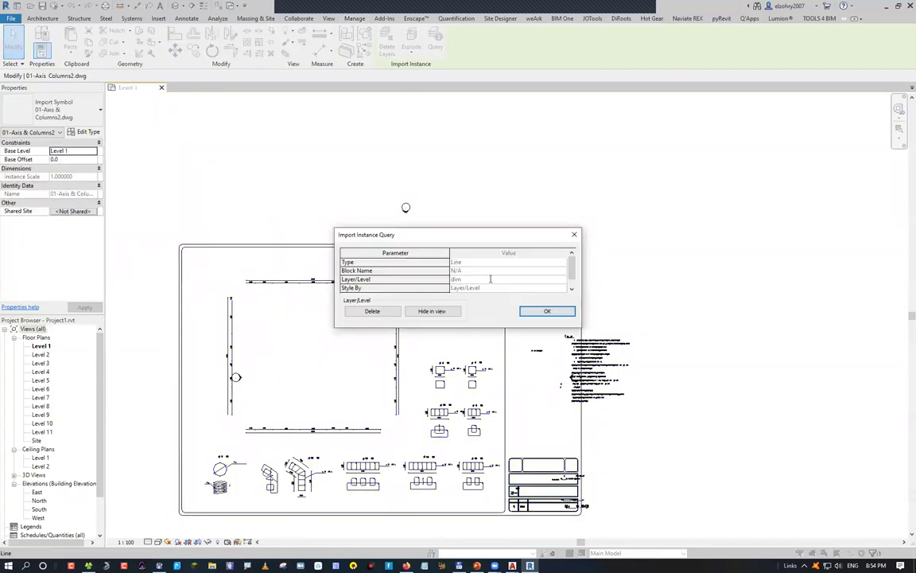
left_click(432, 311)
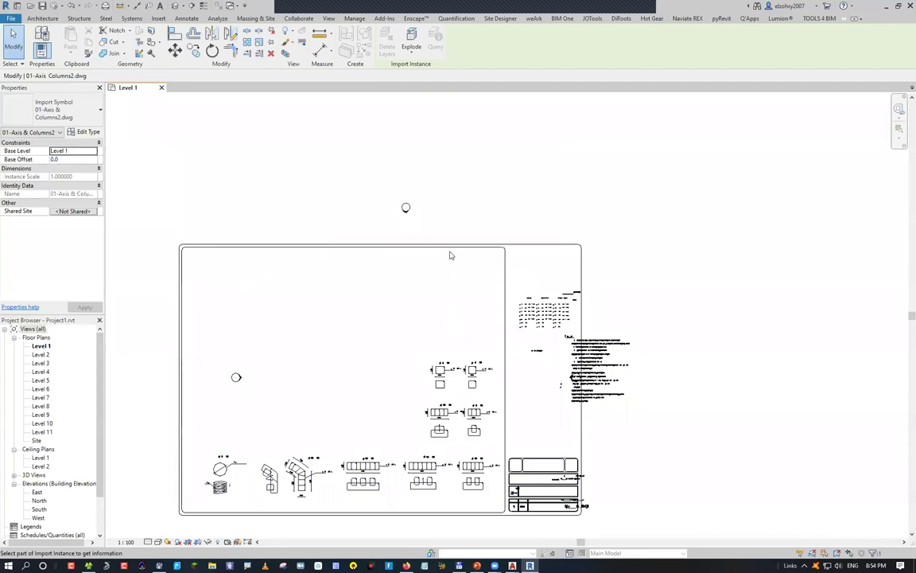
left_click(408, 228)
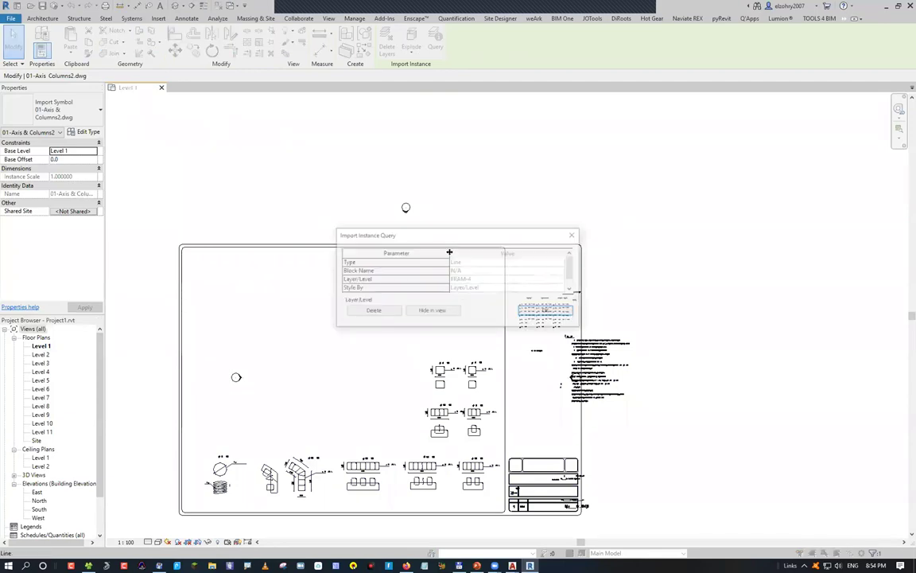
left_click(371, 311)
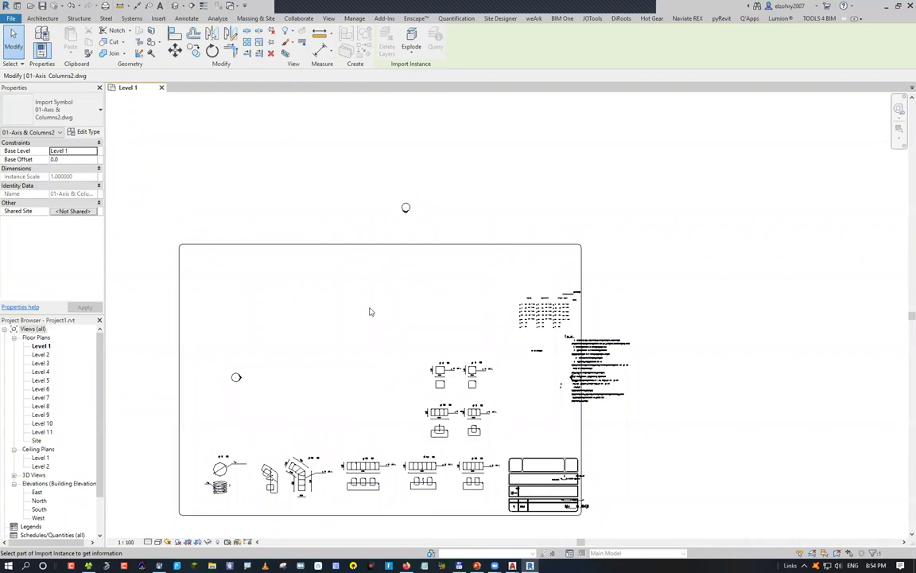
key("alt+shift")
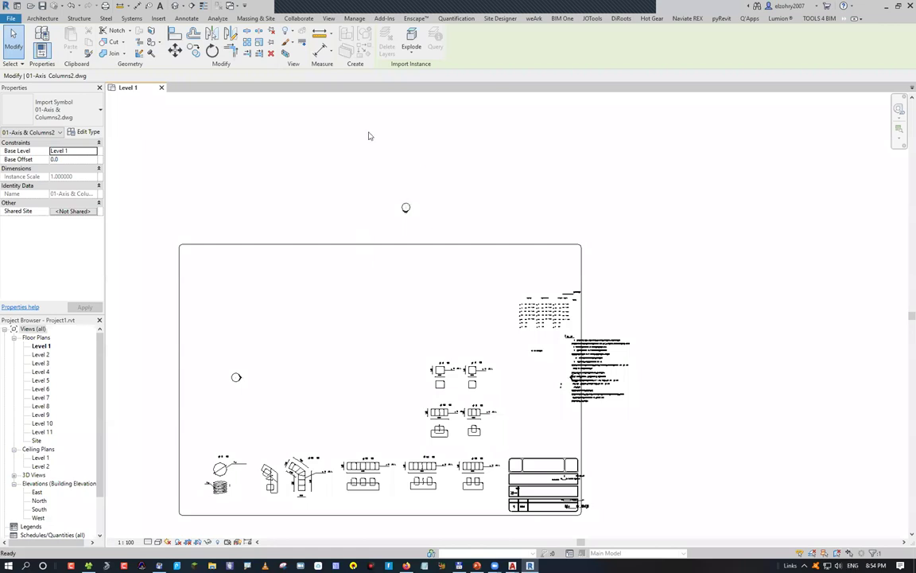
Turn on every layer of 01-Axis & Columns2.dwg in Visibility/Graphics, then return to the slides.
key("v")
key("g")
left_click(324, 118)
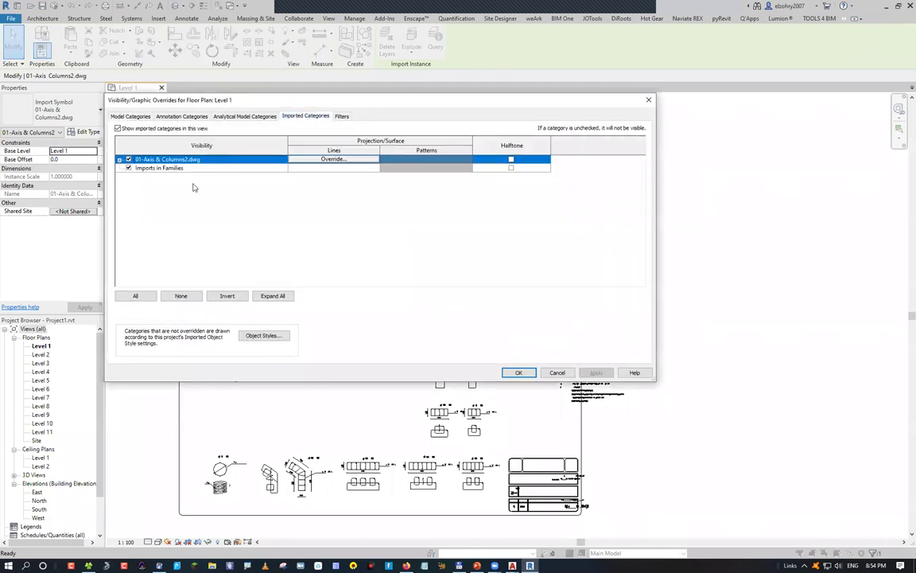
left_click(120, 160)
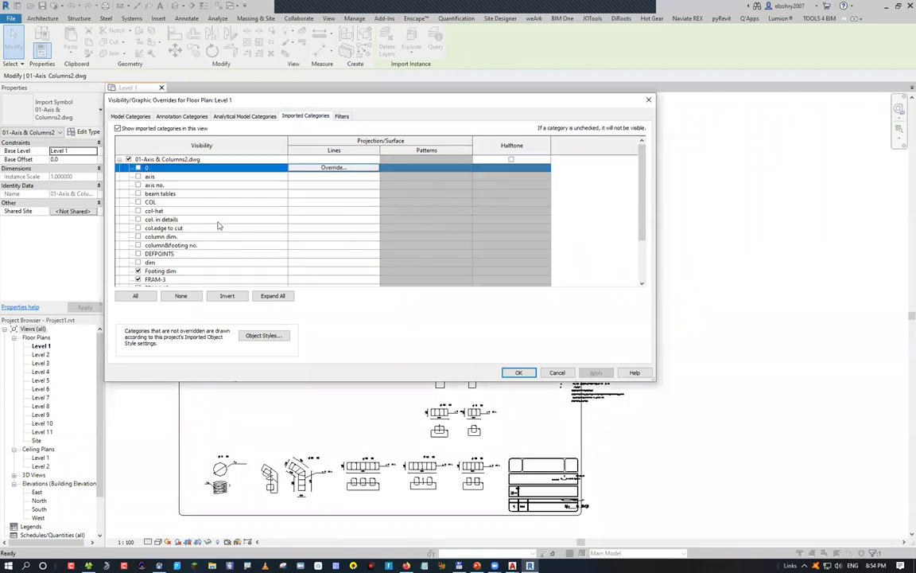
key("shift+End")
left_click(139, 183)
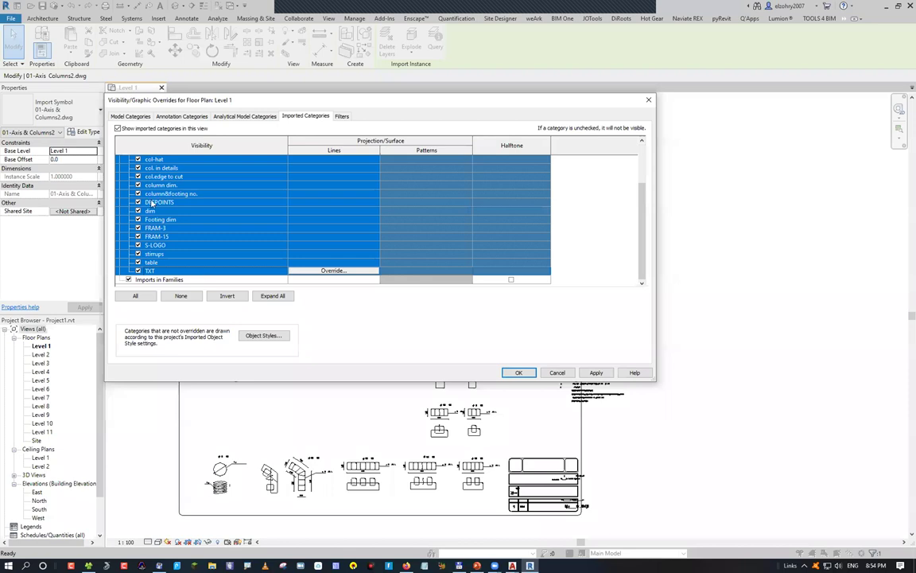
left_click(596, 372)
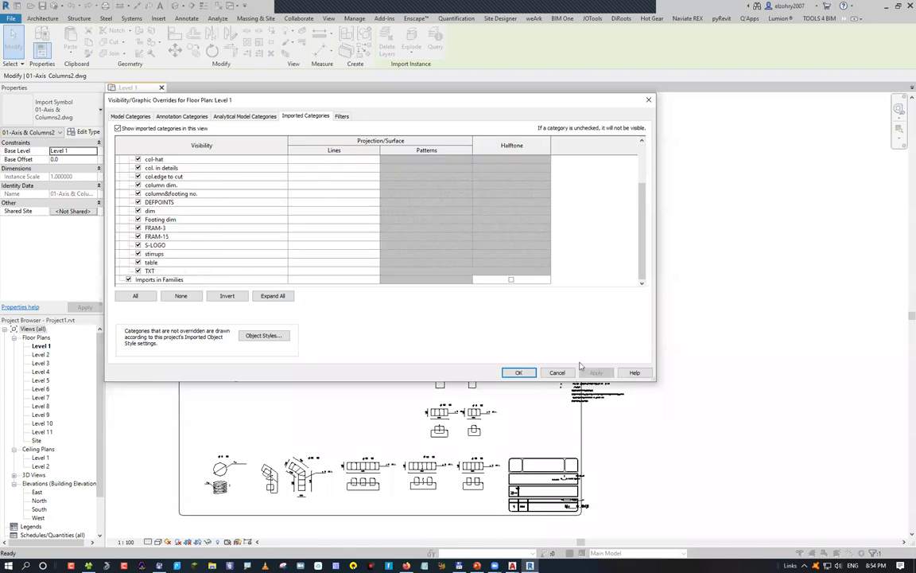
left_click(519, 373)
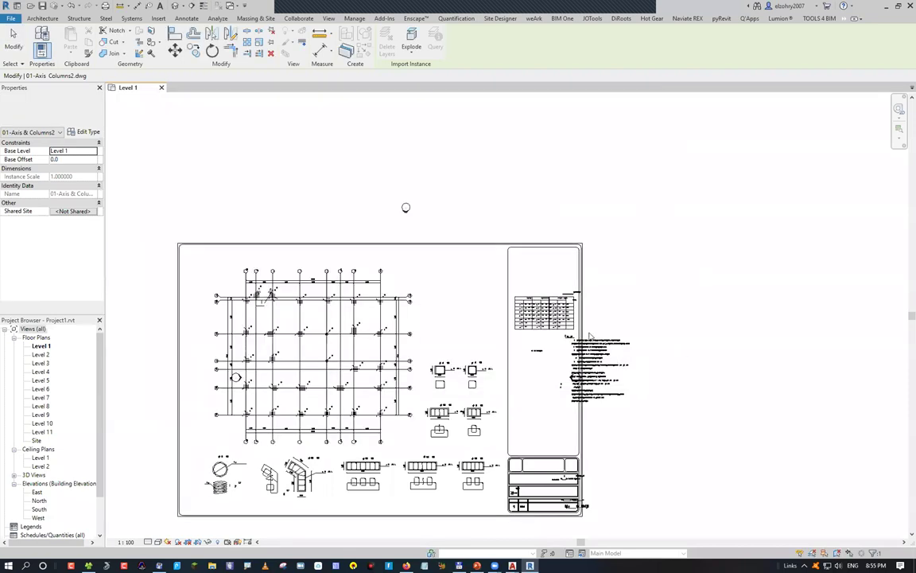
key("Escape")
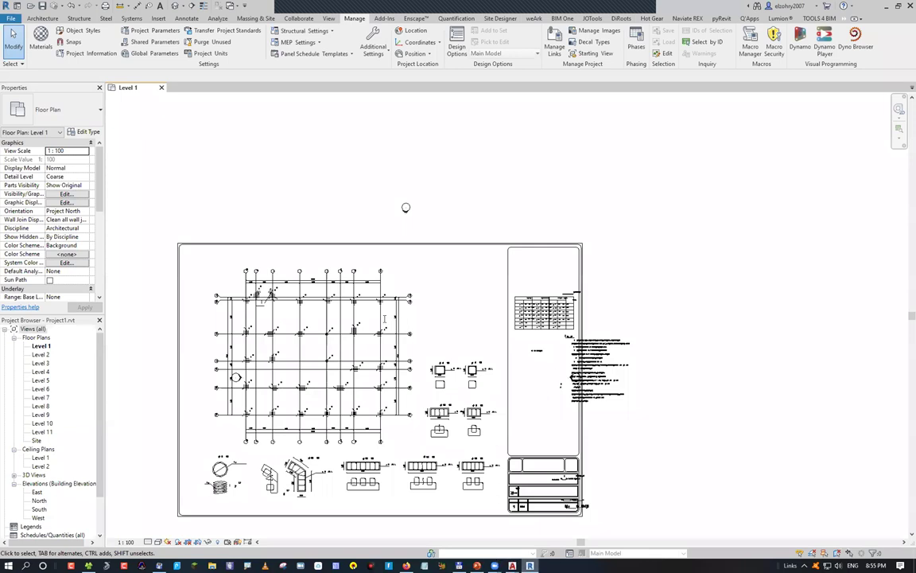
key("alt+Tab")
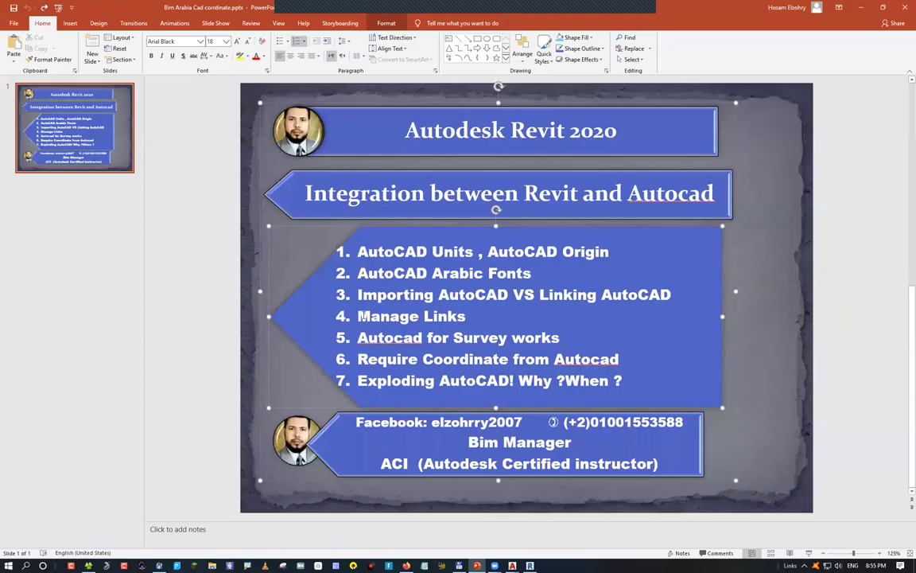
triple_click(463, 316)
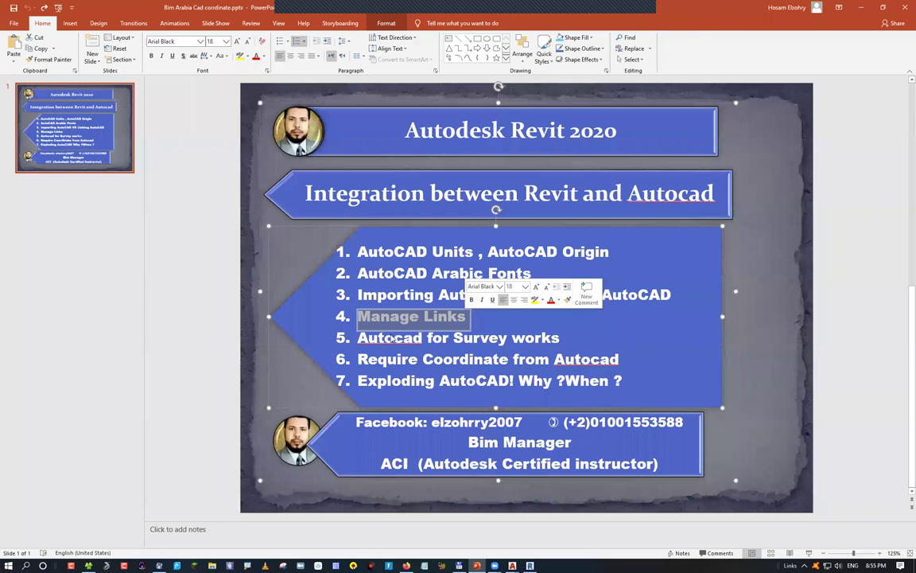
key("alt+Tab")
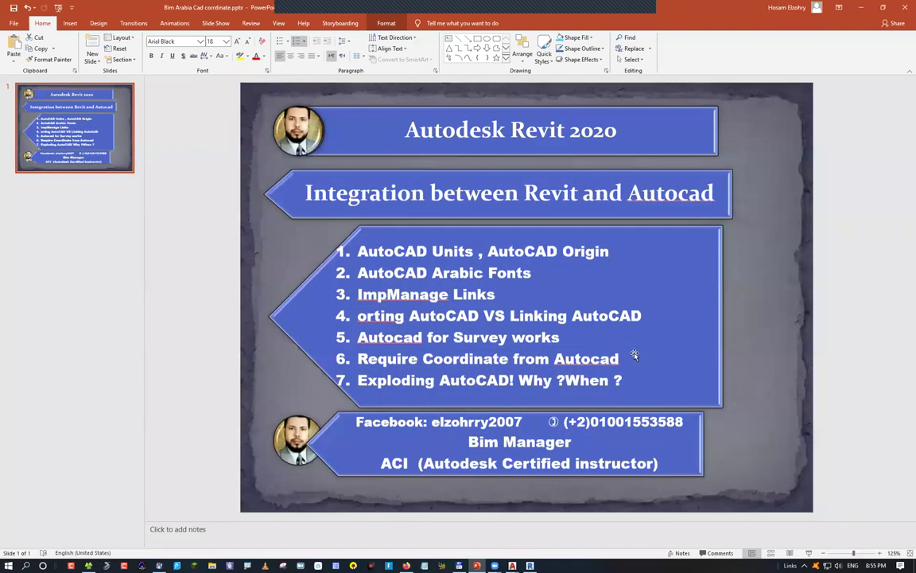
key("ctrl+z")
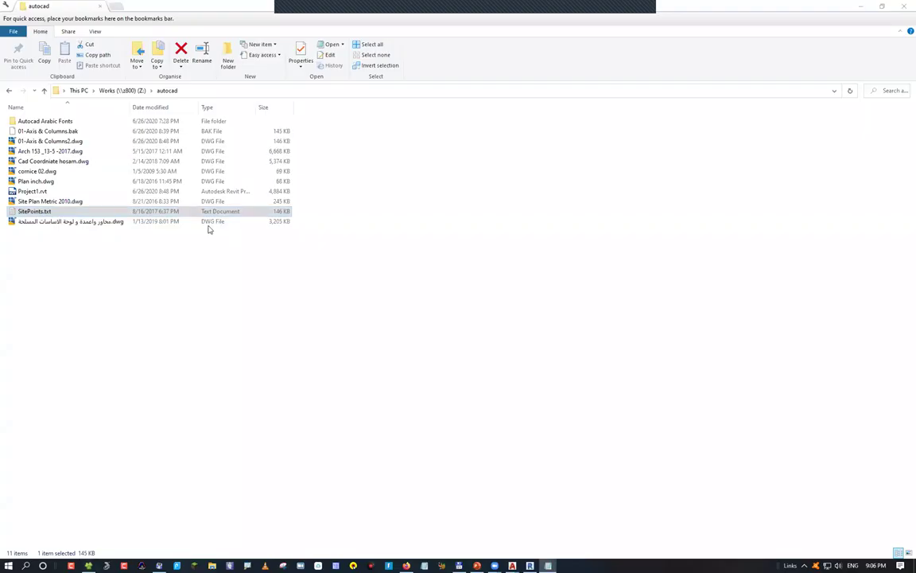
key("Return")
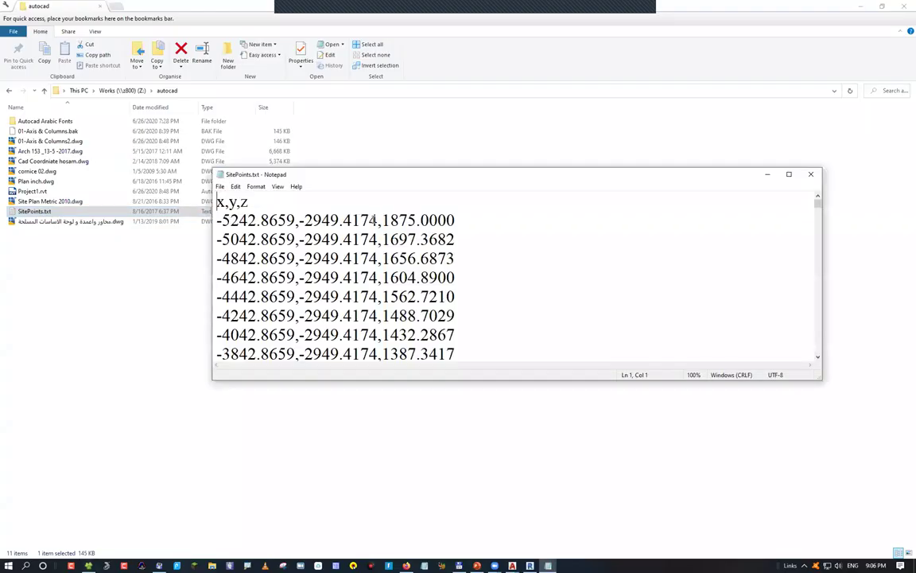
double_click(472, 221)
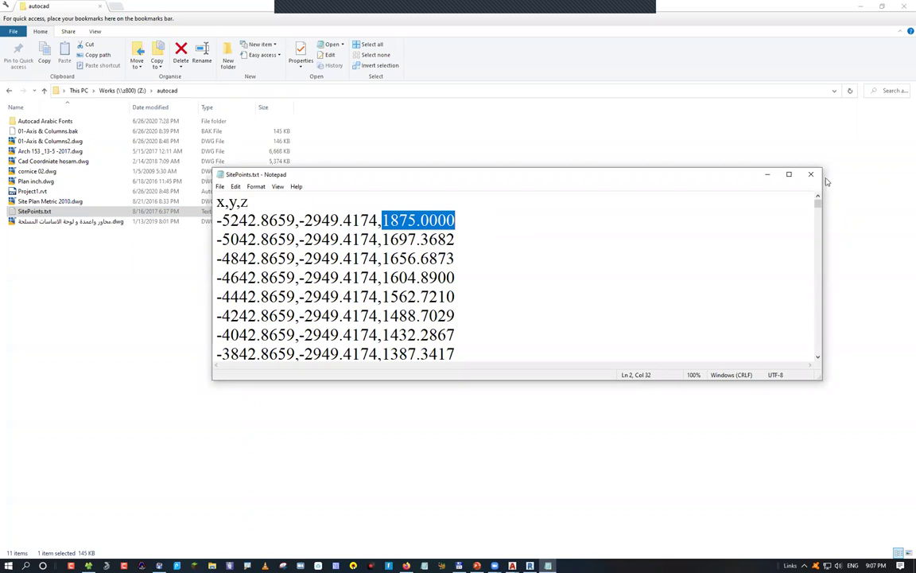
key("alt+F4")
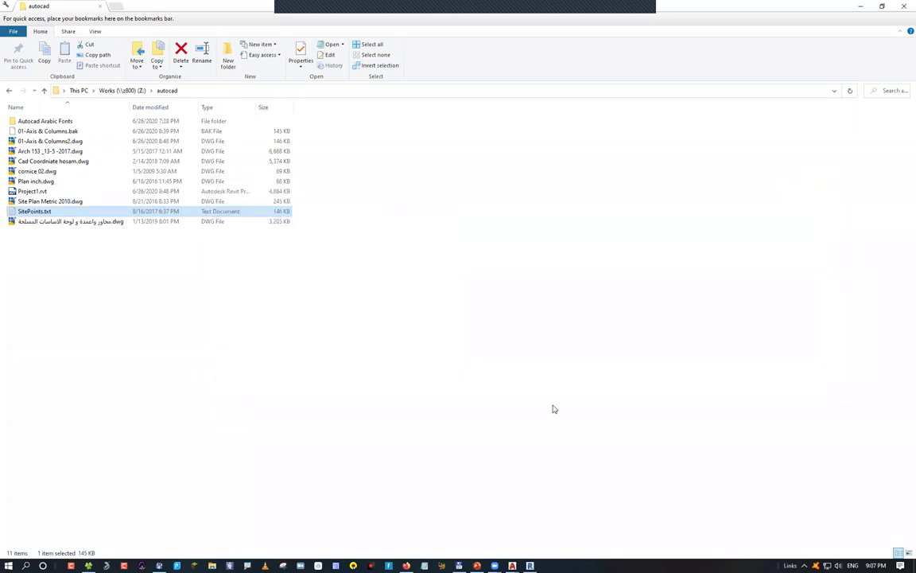
mouse_move(512, 563)
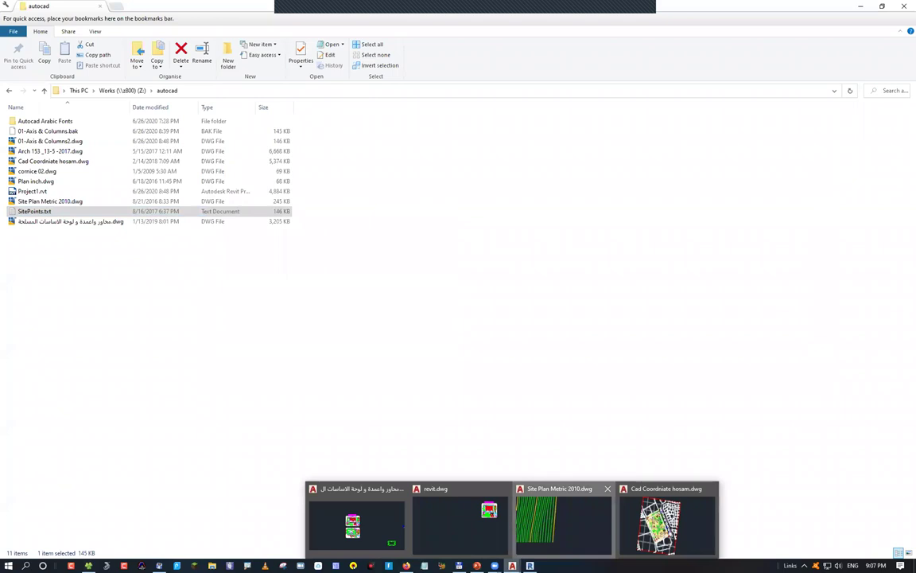
Pan and zoom around Site Plan Metric 2010, then switch to the Cad Coordinate drawing.
left_click(563, 521)
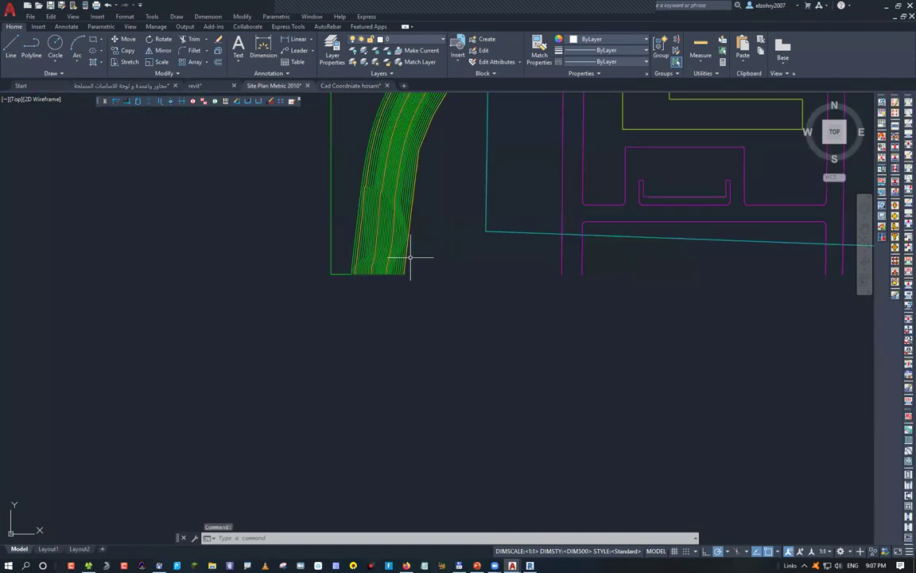
middle_click_drag(411, 257, 294, 392)
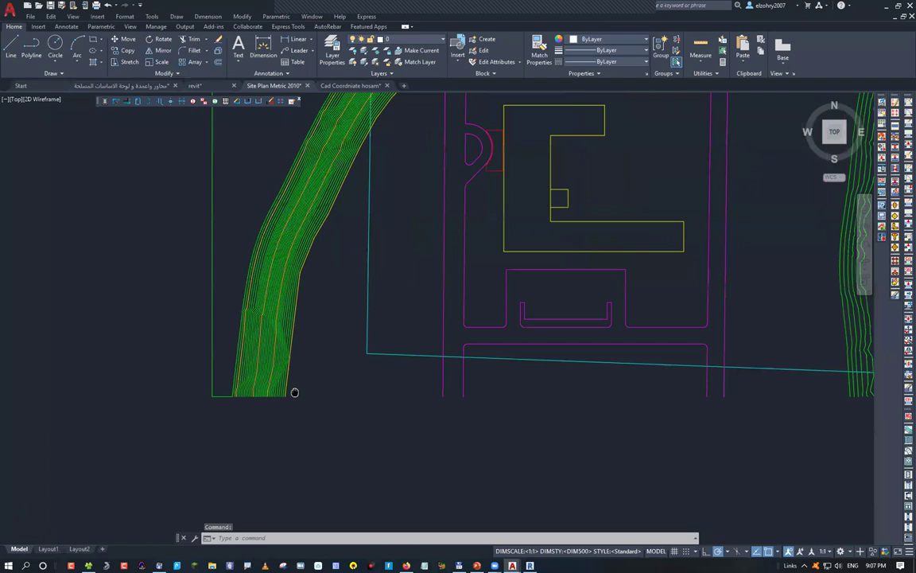
scroll(294, 392, "down", 3)
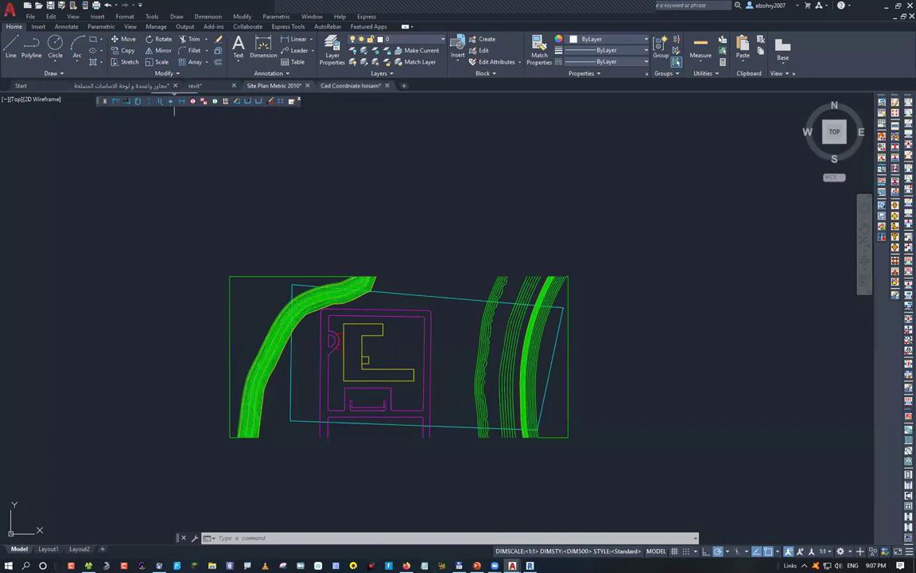
left_click(350, 86)
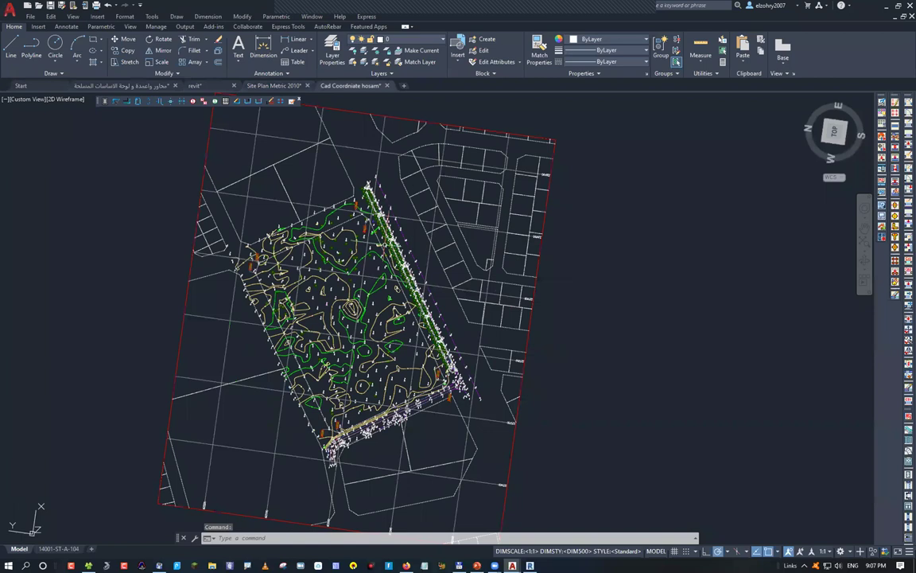
Select survey objects near the contour in the coordinate drawing, then switch to Site Plan Metric 2010.
scroll(302, 269, "up", 4)
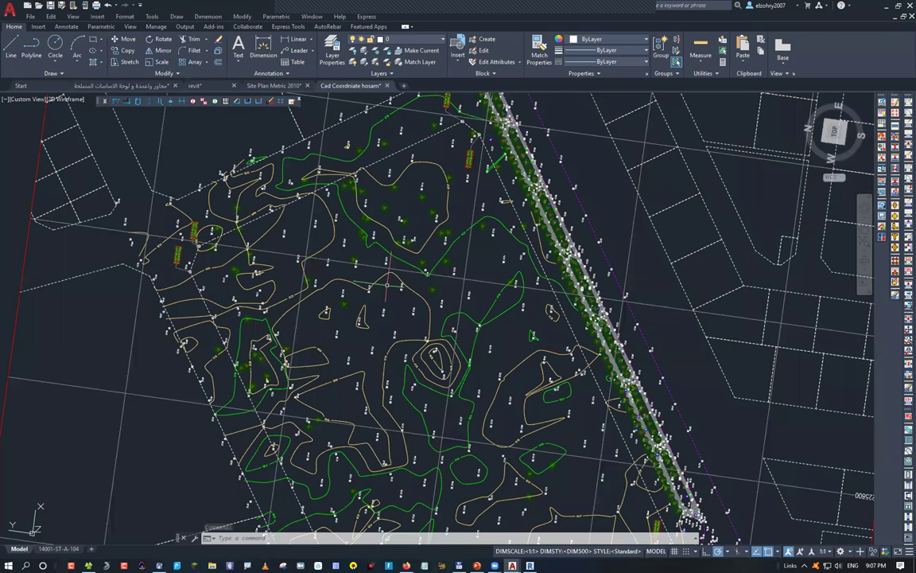
scroll(388, 283, "up", 5)
left_click(255, 251)
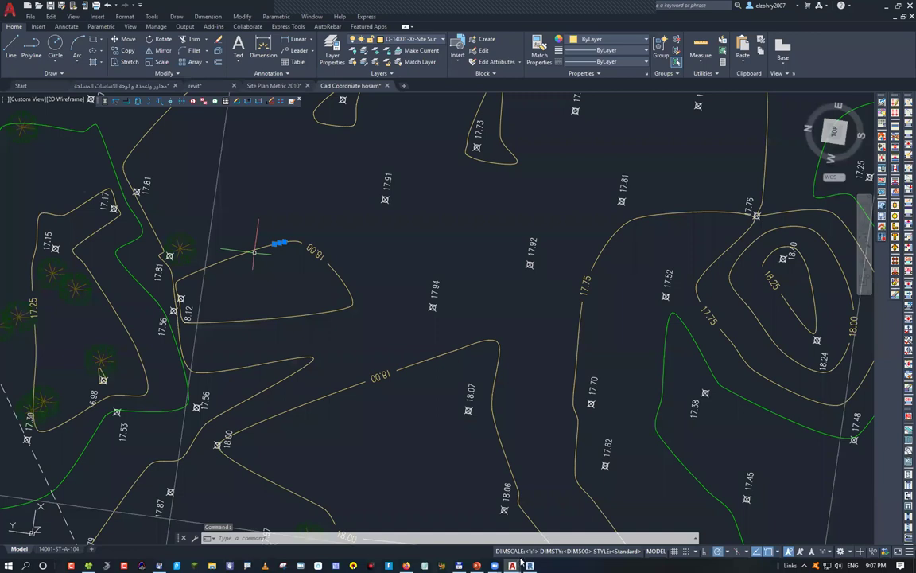
key("Escape")
left_click(271, 240)
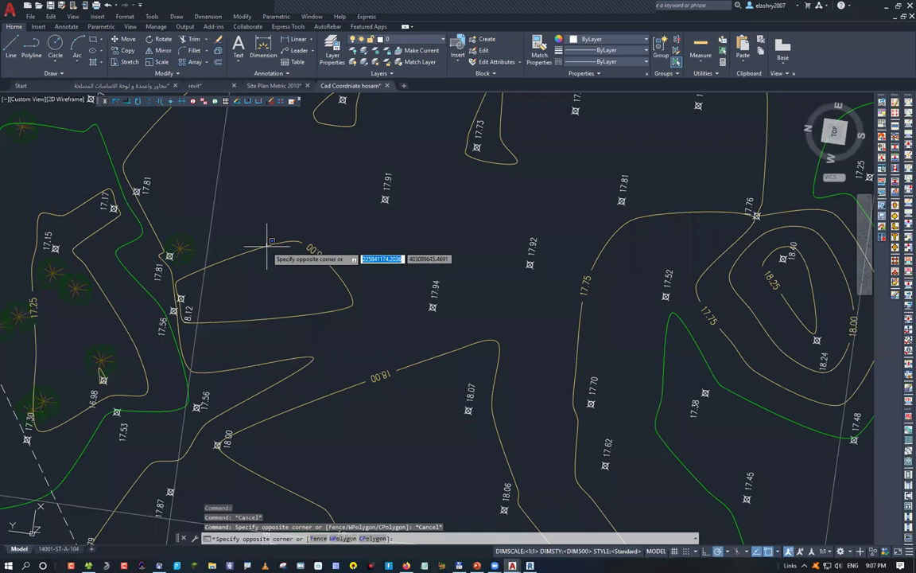
left_click(407, 324)
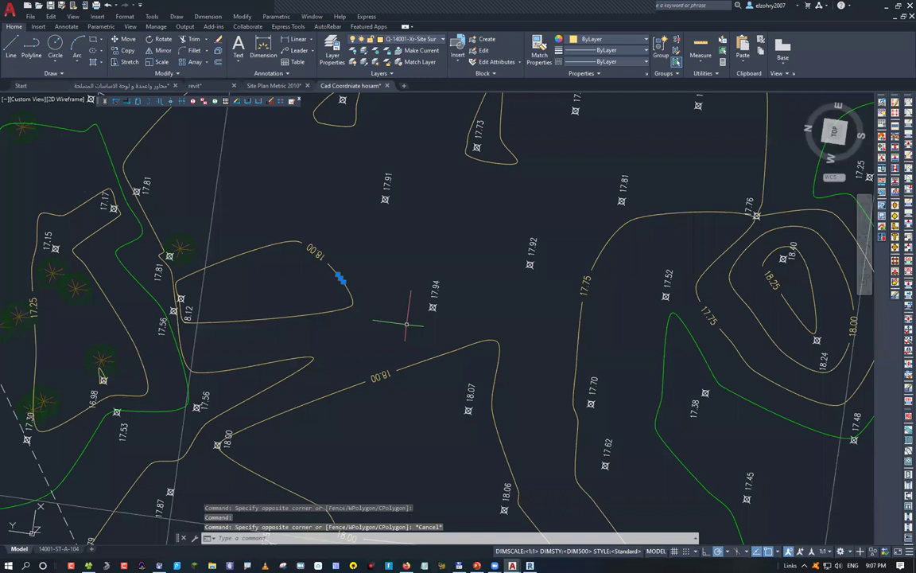
key("ctrl+Tab")
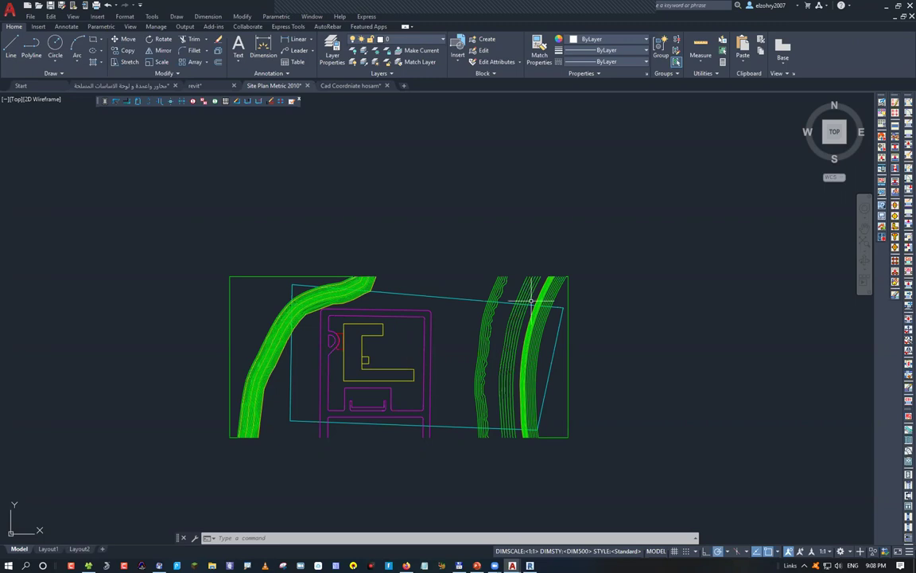
Try DIST measurements from contour line endpoints, cancelling each attempt.
middle_click_drag(531, 302, 478, 296)
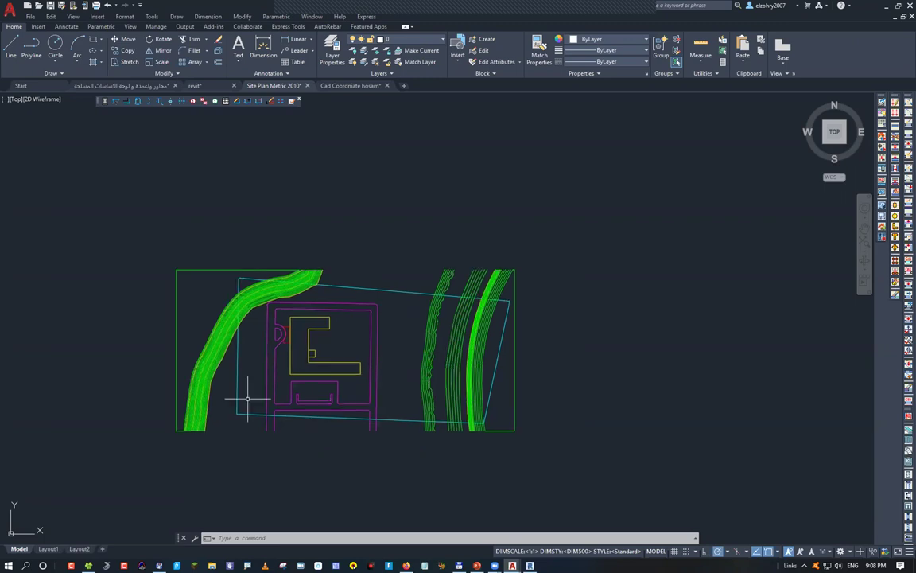
scroll(251, 398, "up", 2)
type("di")
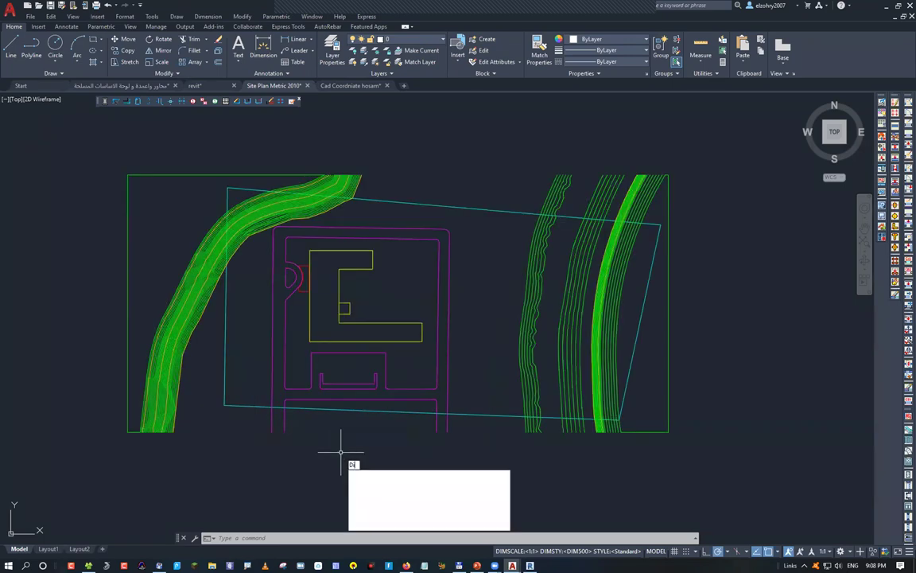
key("Return")
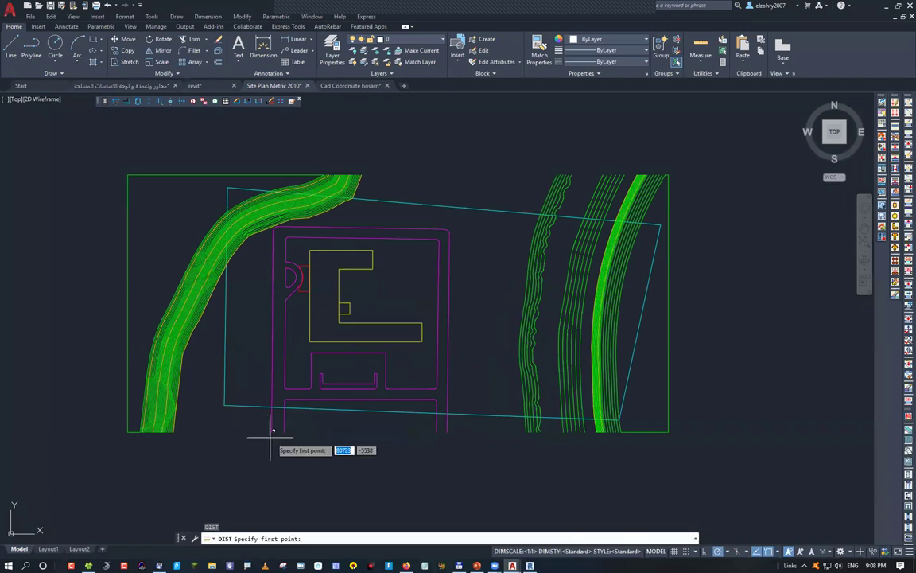
left_click(269, 436)
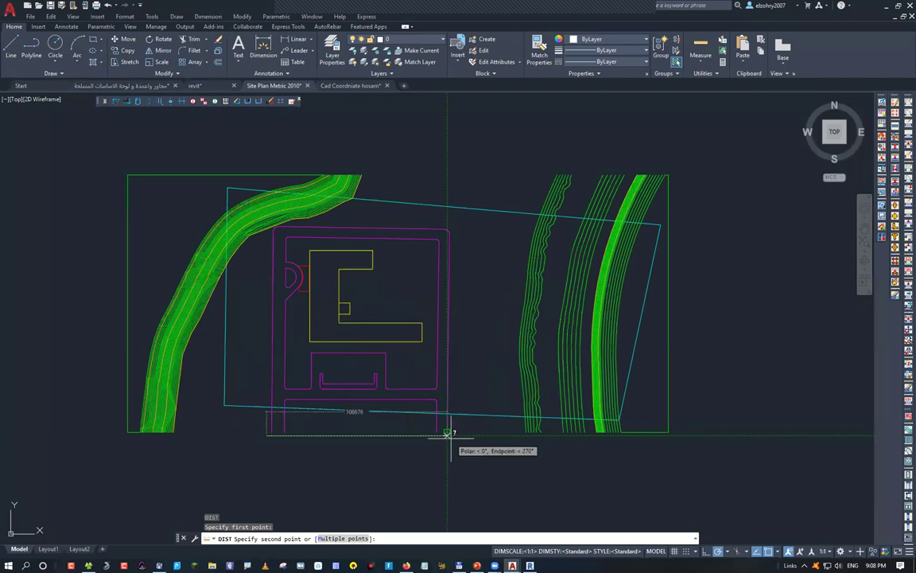
key("Escape")
key("Escape")
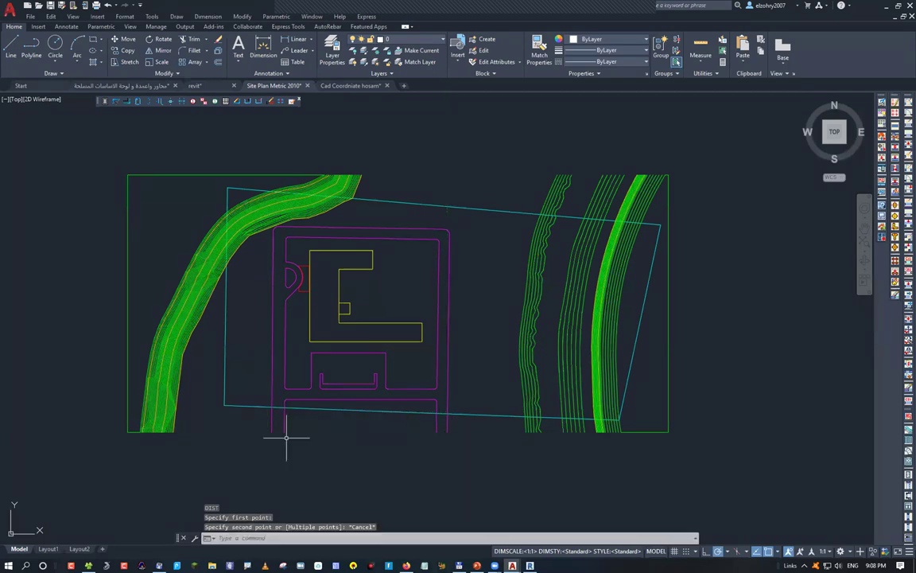
scroll(286, 434, "up", 5)
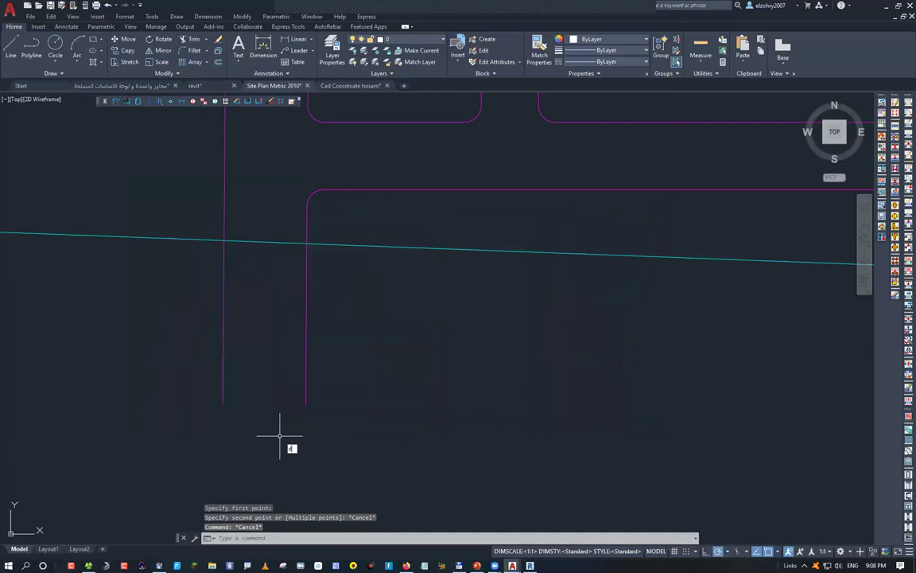
type("i")
key("Return")
left_click(224, 404)
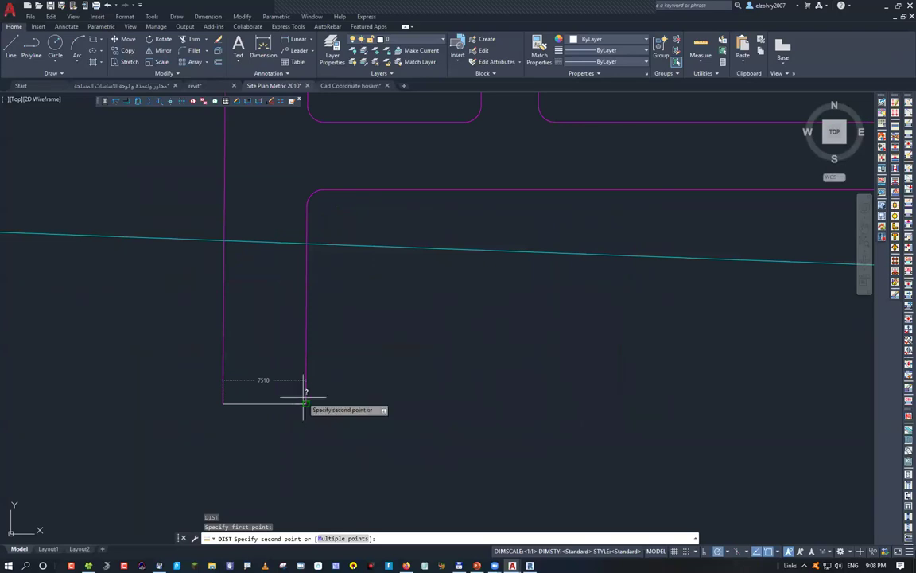
key("Escape")
scroll(306, 390, "down", 4)
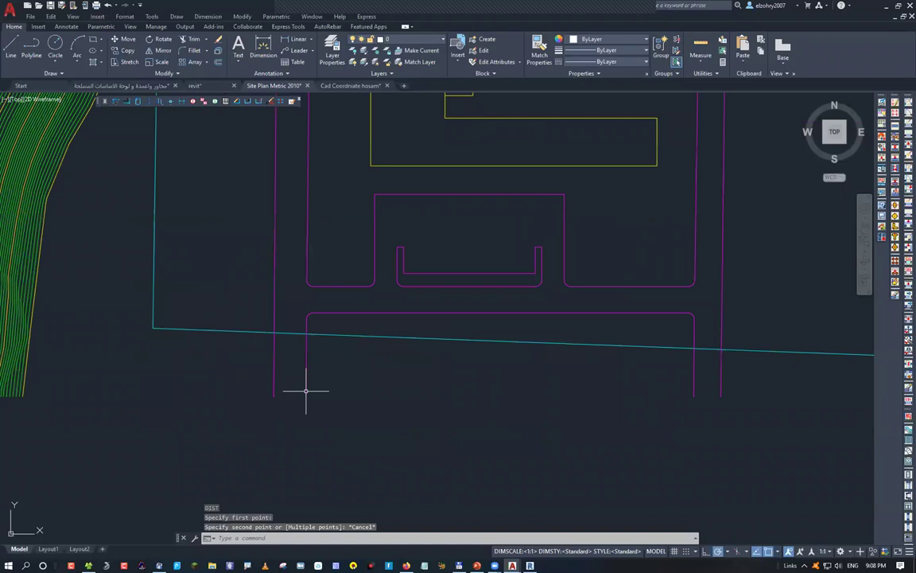
scroll(305, 391, "down", 2)
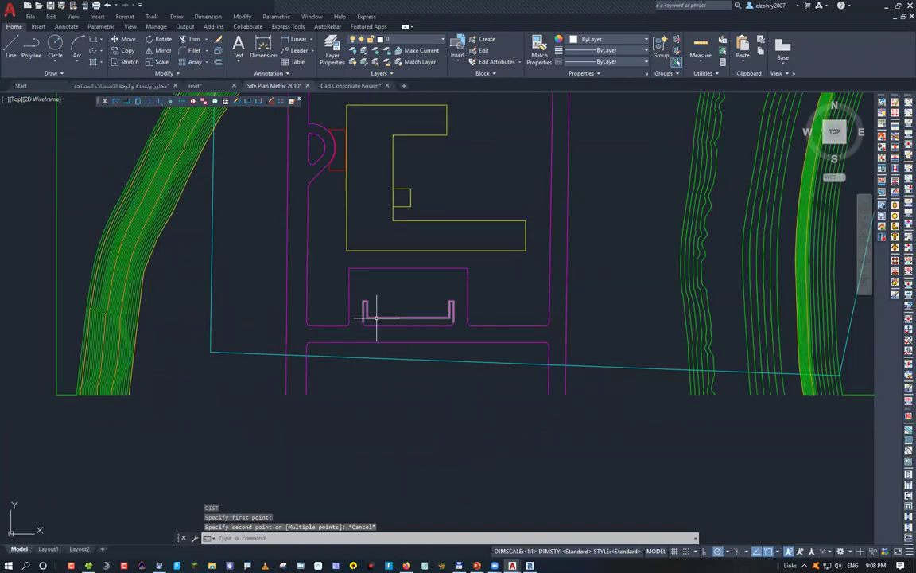
middle_click_drag(376, 316, 330, 364)
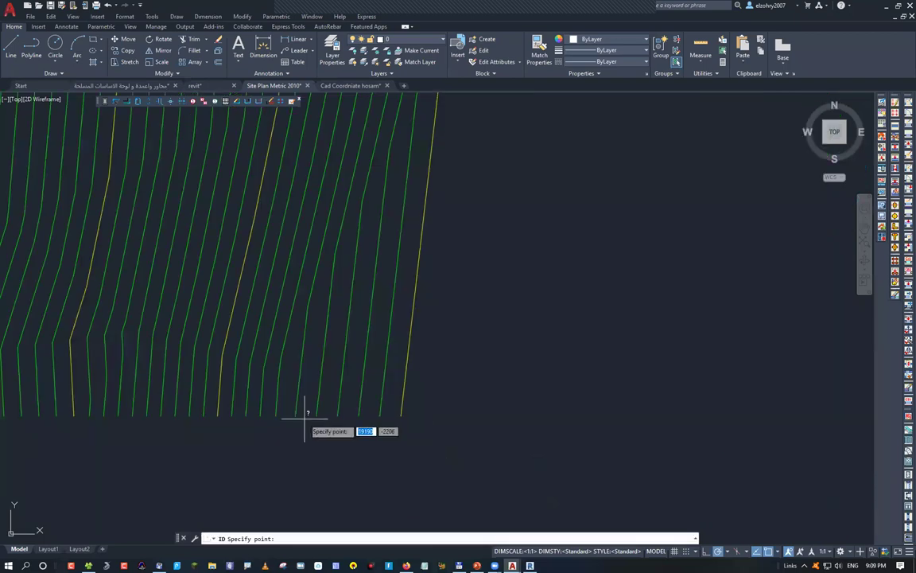
Run ID on a contour line's end to list its coordinates, Y = -2103, Z = 3000.
key("Escape")
type("ID")
key("Return")
left_click(402, 414)
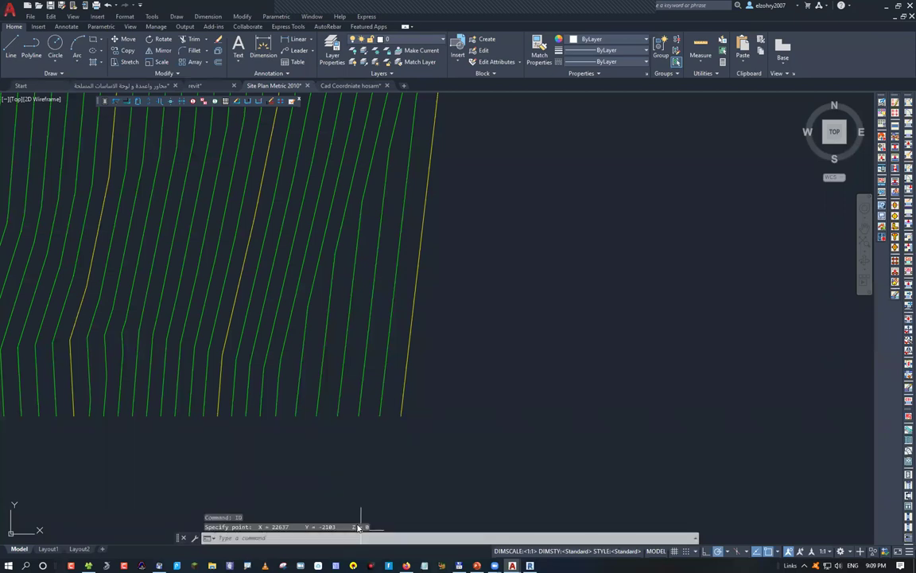
key("Return")
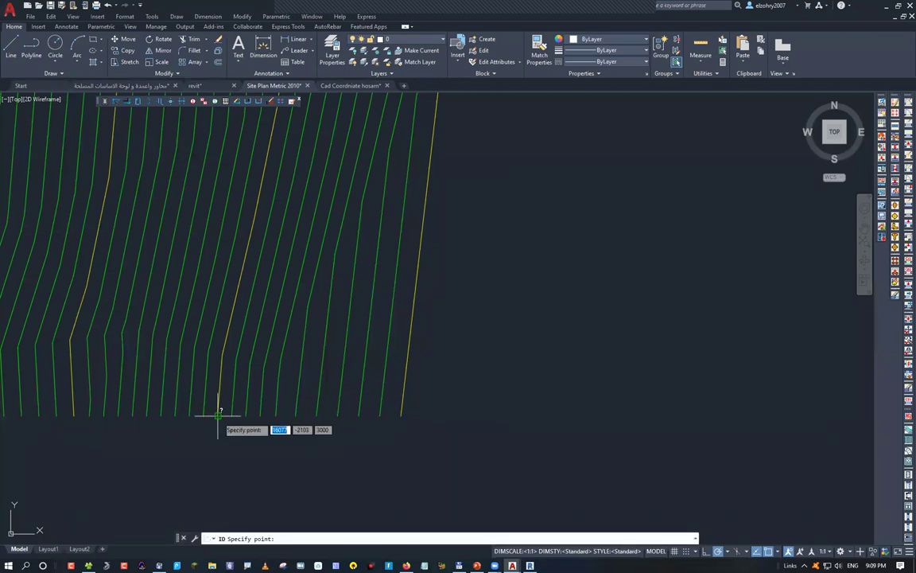
key("Escape")
key("Escape")
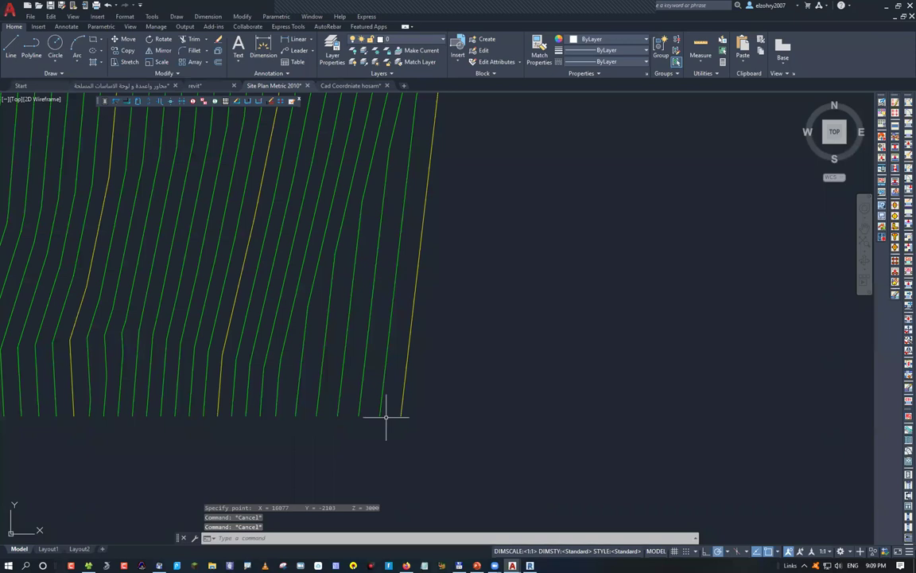
scroll(321, 399, "down", 5)
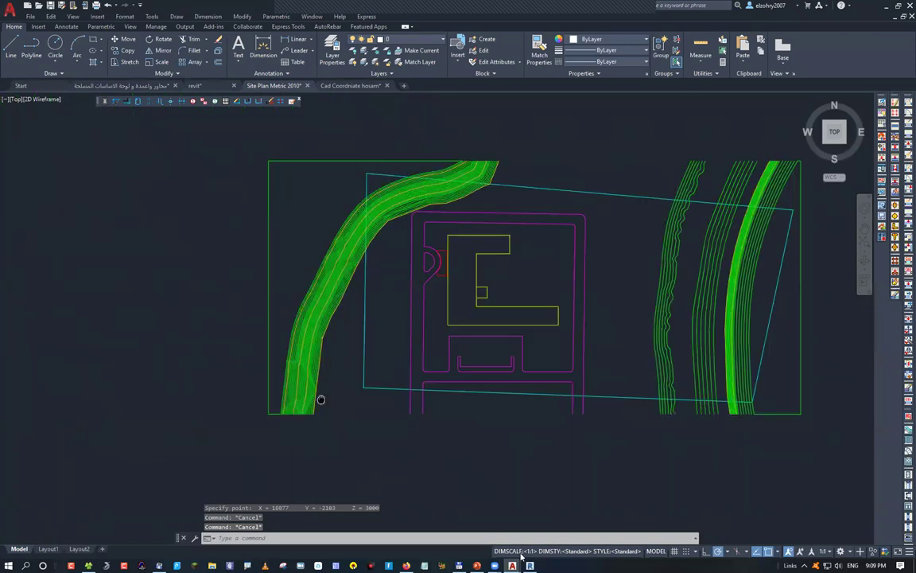
Link Site Plan Metric 2010.dwg into the Site plan, then delete that first link.
middle_click_drag(320, 399, 243, 408)
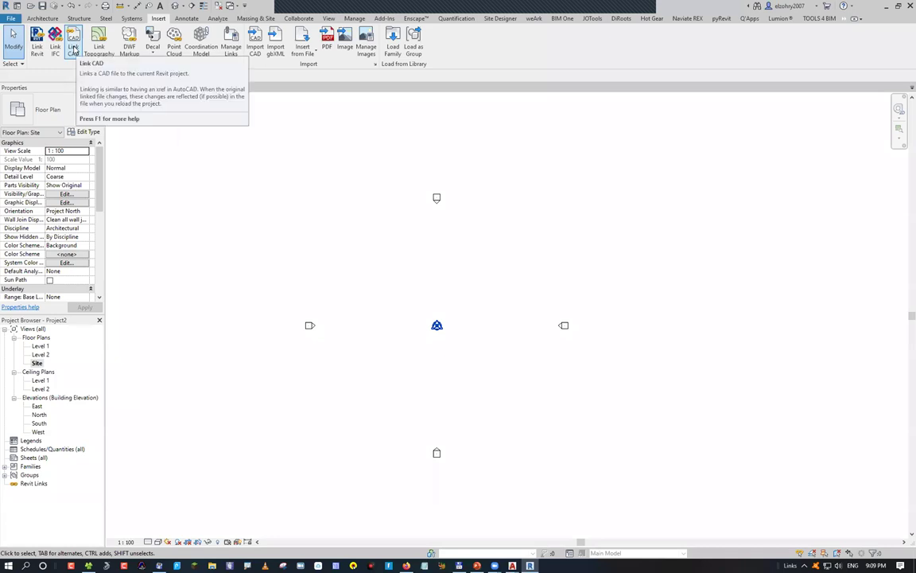
left_click(73, 51)
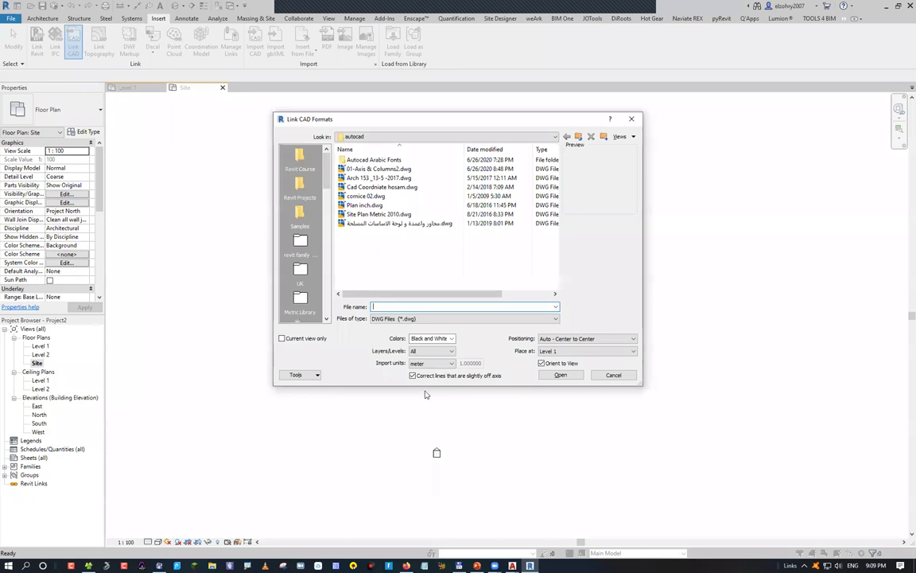
left_click(379, 214)
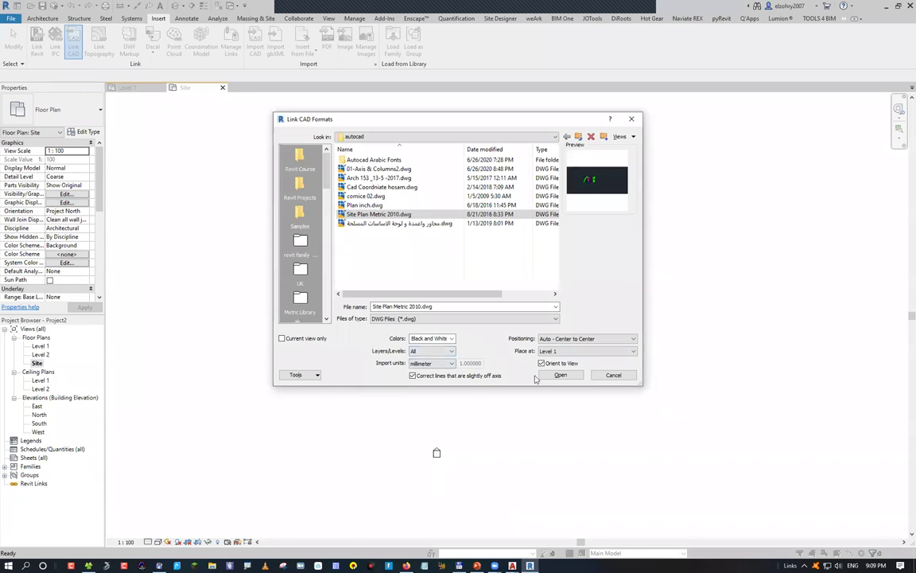
key("Return")
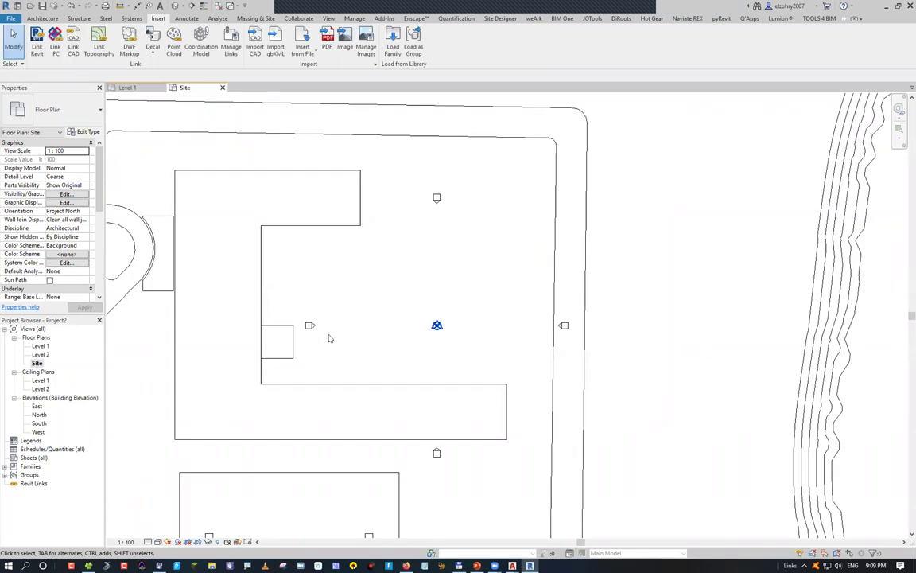
scroll(337, 289, "down", 3)
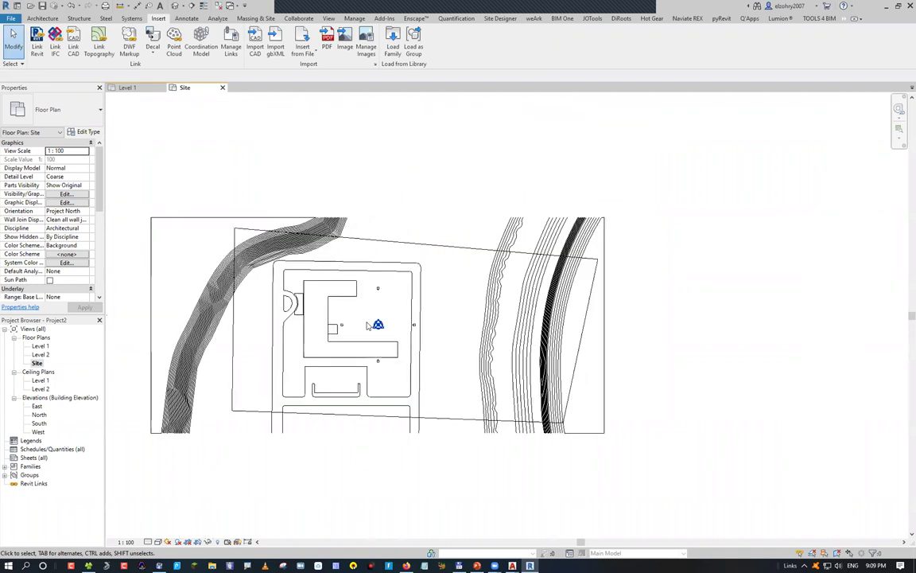
left_click(387, 263)
key("Delete")
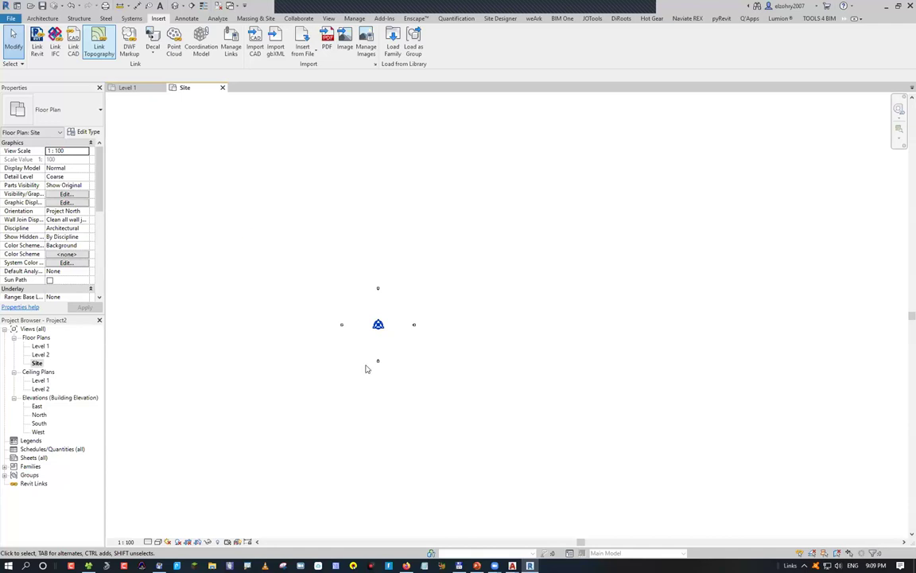
Relink Site Plan Metric 2010.dwg with Current view only ticked.
key("Return")
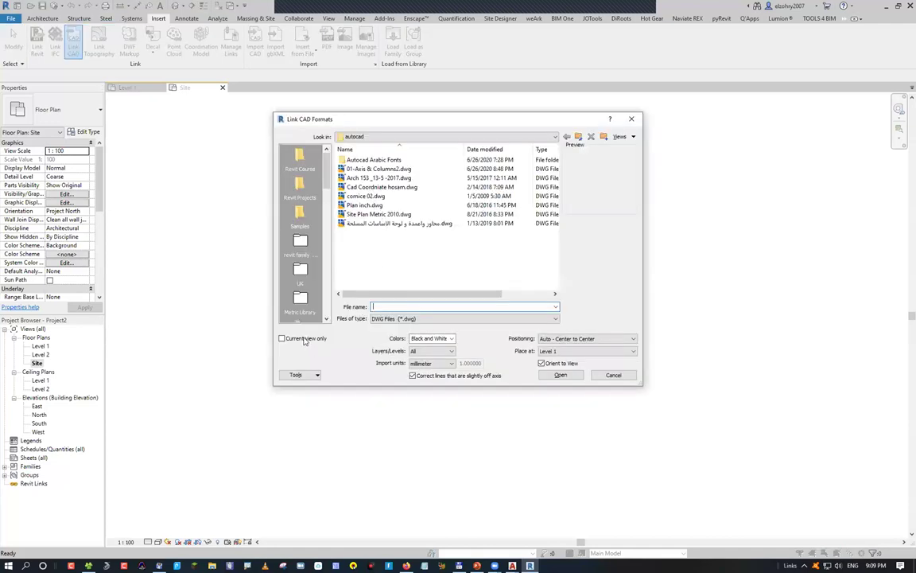
key("Down")
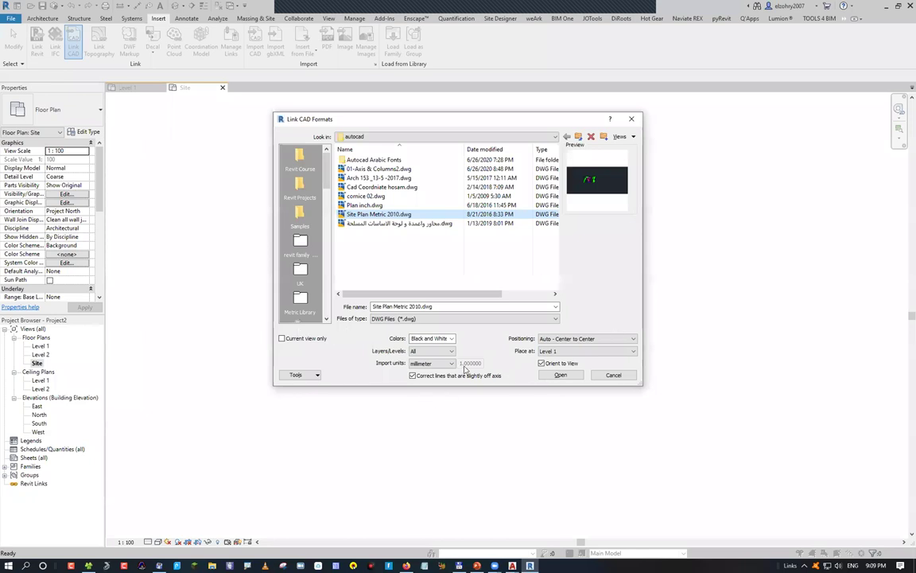
left_click(281, 339)
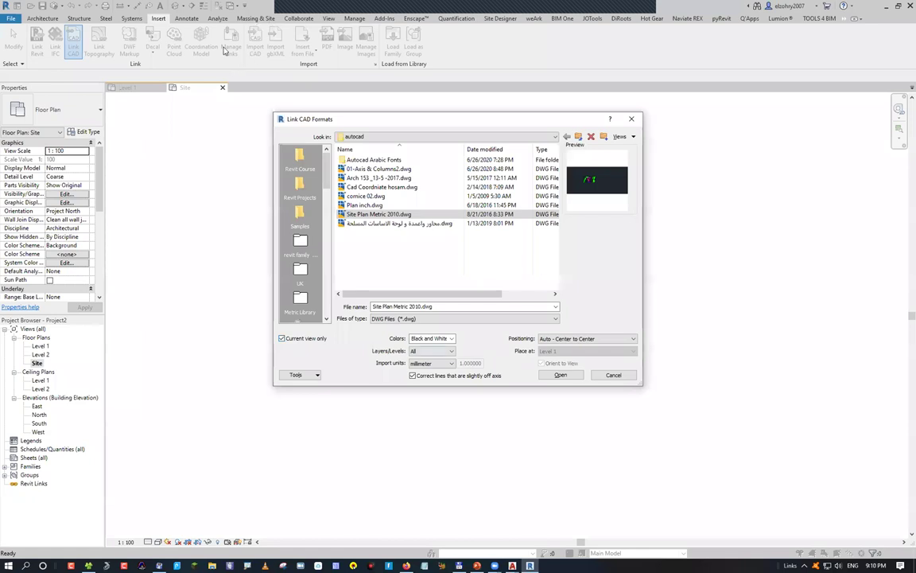
key("Return")
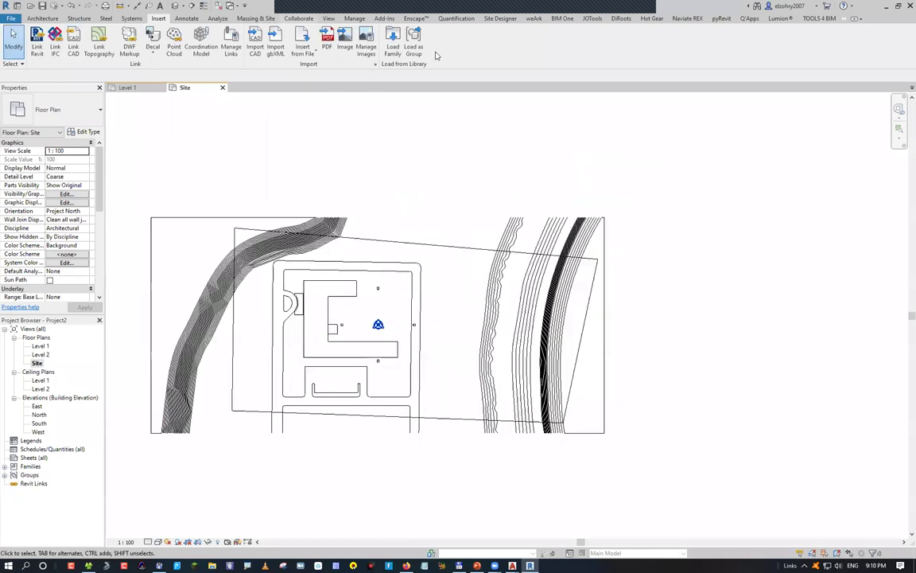
Start a toposurface from import, then delete the view-only site plan link instead.
left_click(436, 55)
left_click(421, 70)
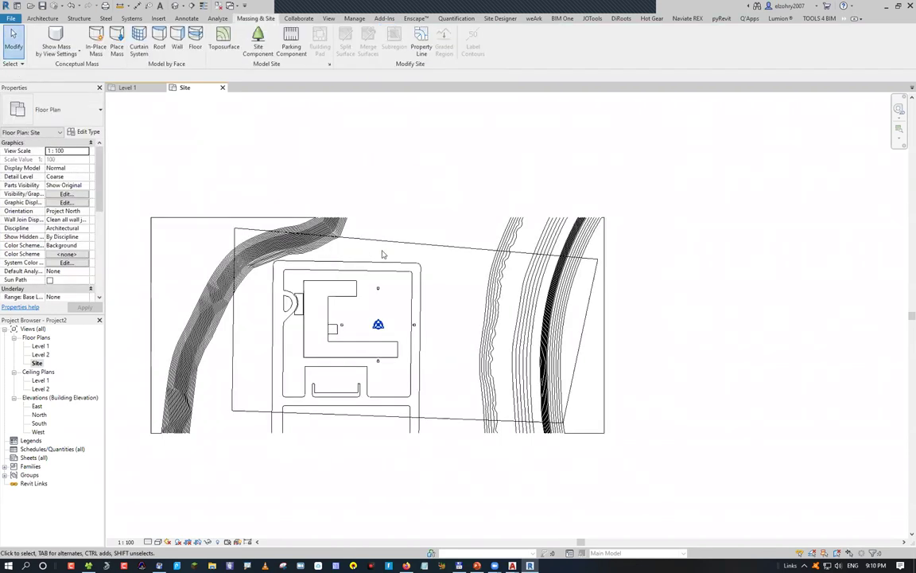
scroll(308, 221, "up", 2)
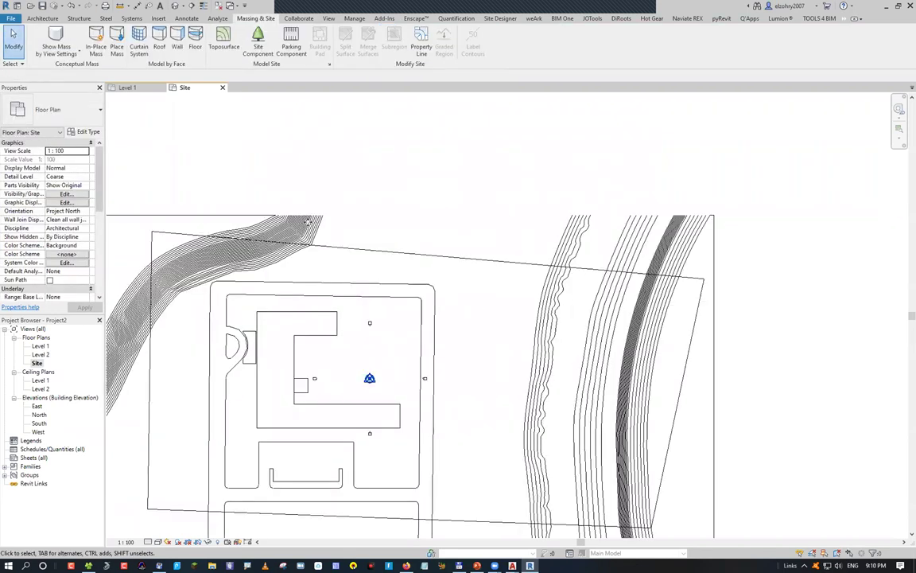
left_click(302, 226)
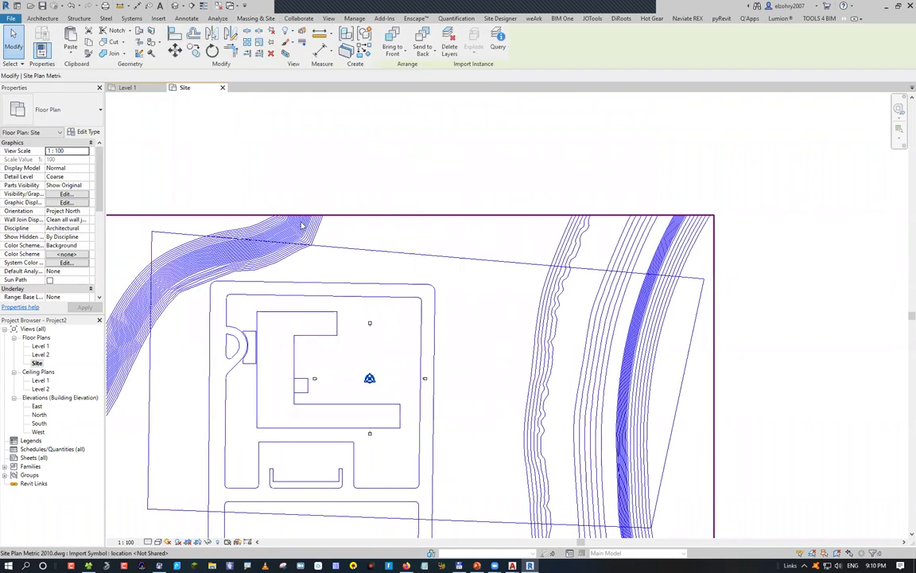
key("Delete")
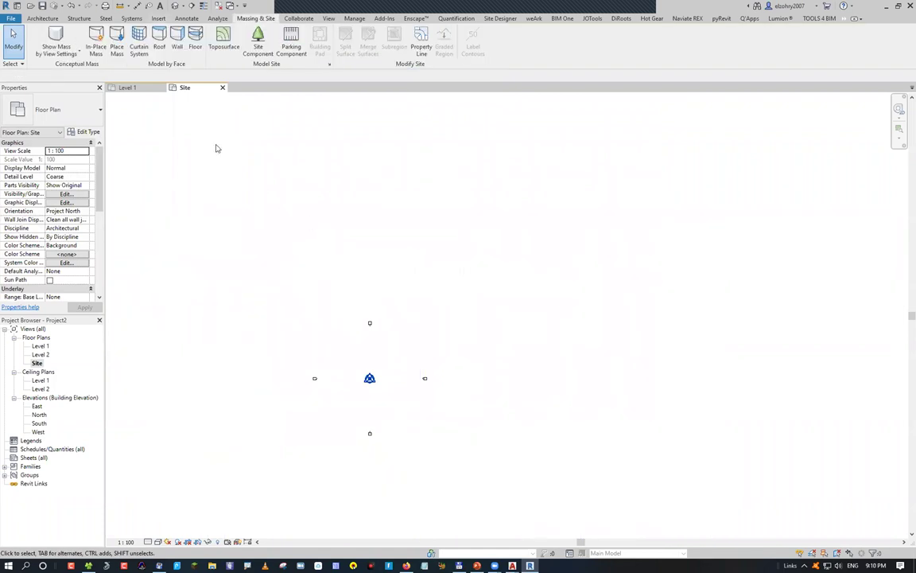
Relink Site Plan Metric 2010.dwg with Current view only unticked and zoom to it.
left_click(158, 18)
left_click(74, 44)
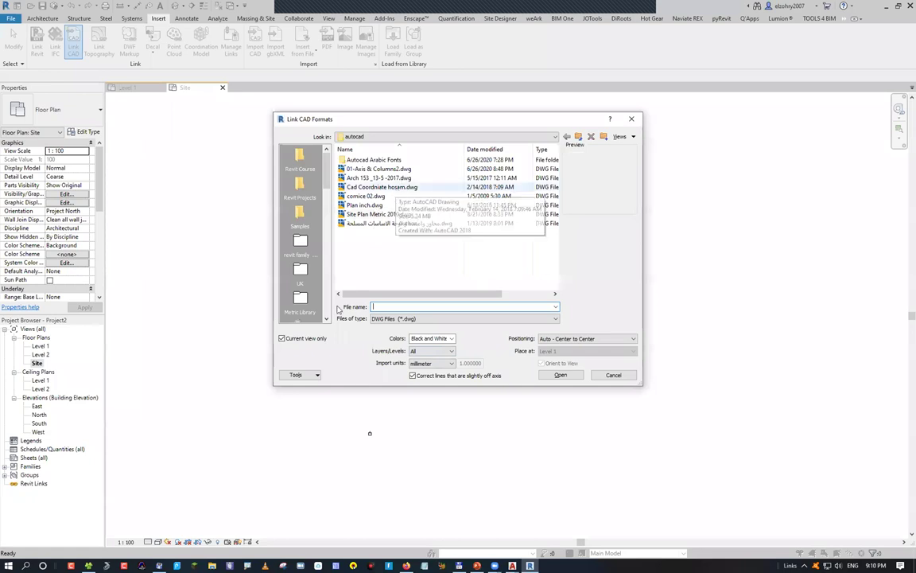
left_click(377, 214)
left_click(283, 338)
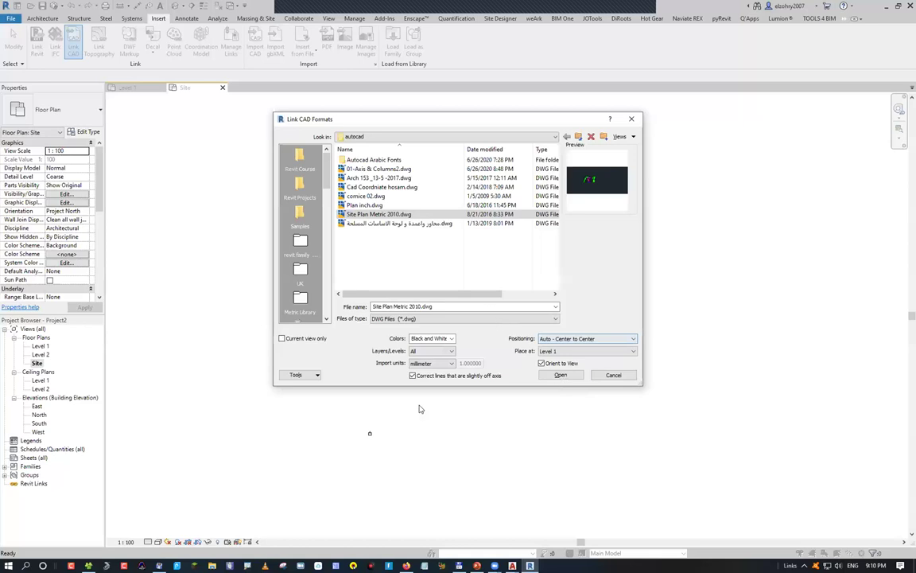
key("Return")
scroll(430, 374, "up", 5)
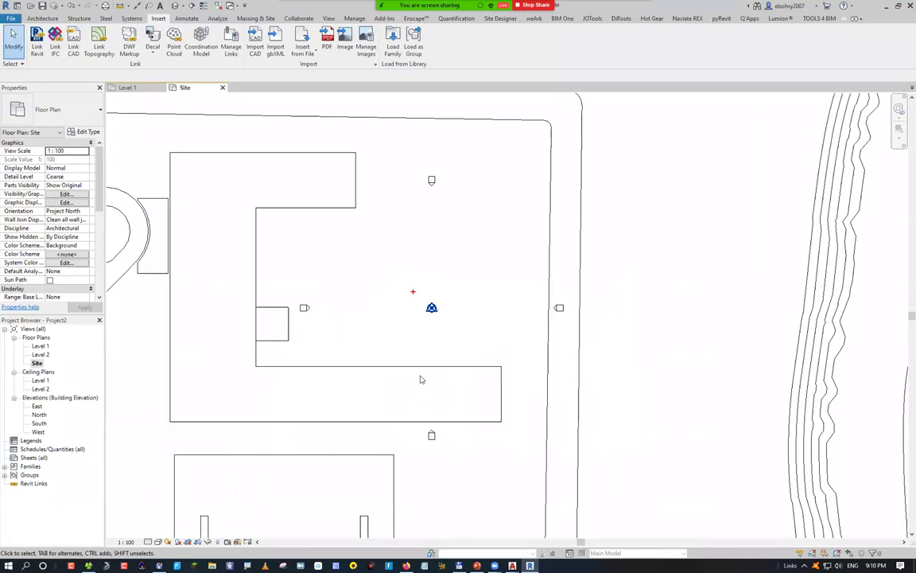
left_click_drag(418, 327, 414, 260)
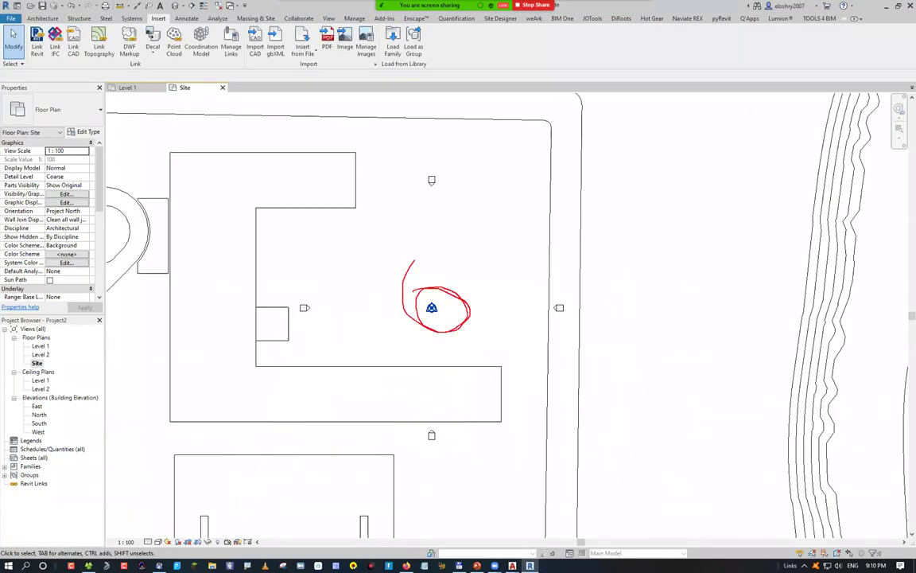
Check the project base point still reads N/S 0.0 and E/W 0.0, then zoom out.
left_click(431, 309)
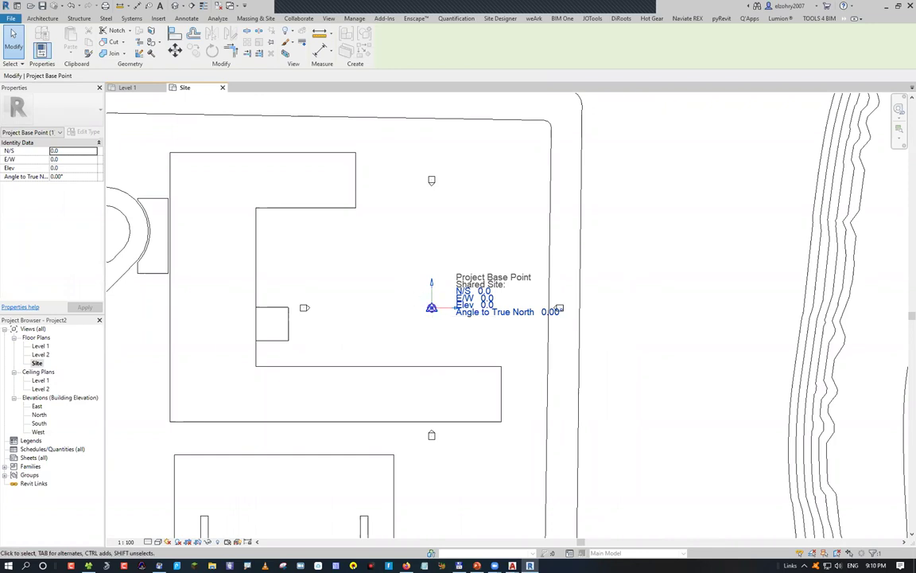
left_click_drag(427, 292, 434, 311)
scroll(391, 376, "down", 1)
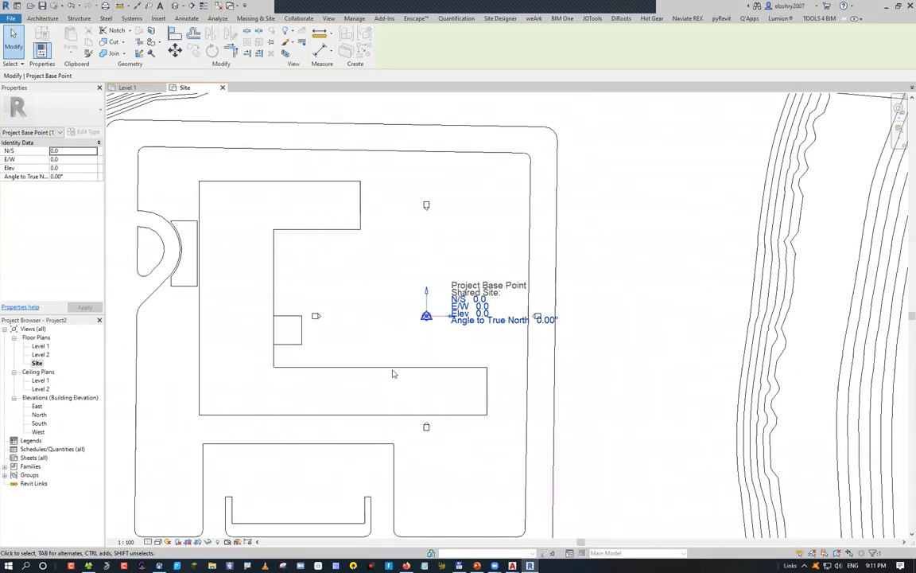
scroll(393, 374, "down", 1)
scroll(390, 373, "down", 2)
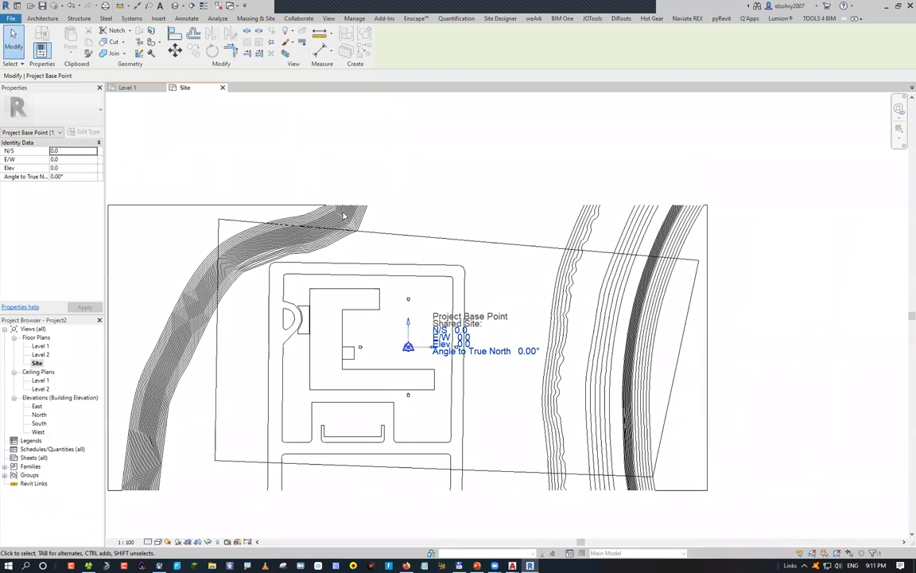
left_click(356, 19)
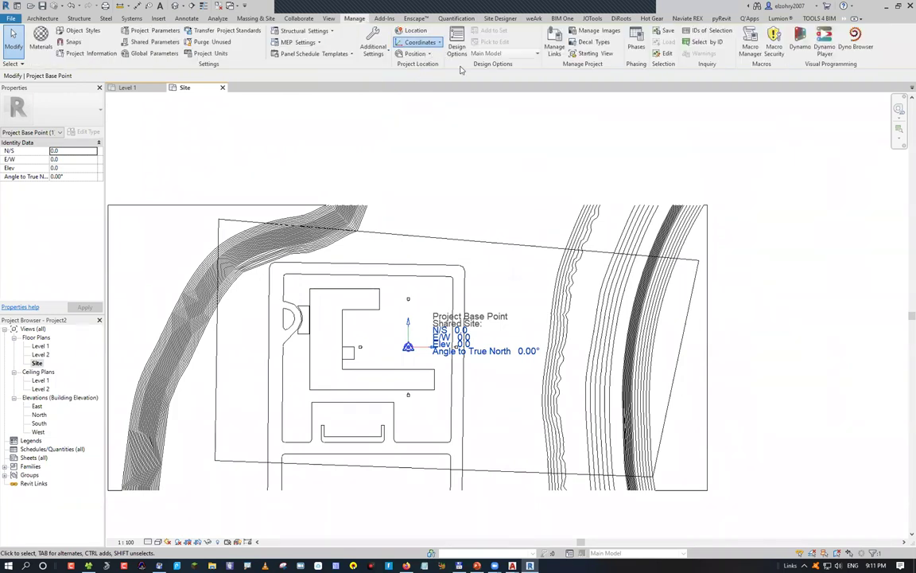
Acquire coordinates from the linked site plan, giving base point N/S 74098.1, E/W 155620.7.
left_click(420, 42)
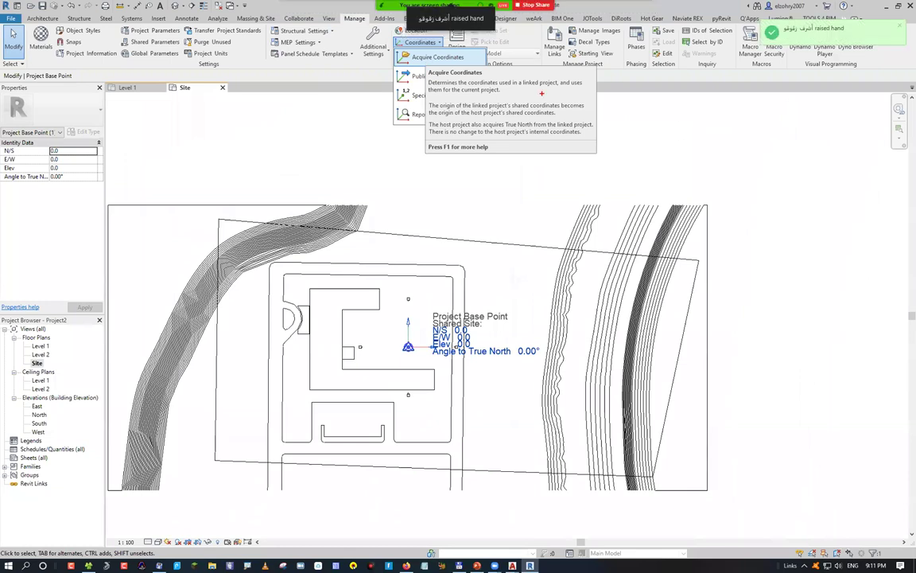
left_click_drag(518, 84, 554, 83)
left_click(379, 47)
left_click(420, 42)
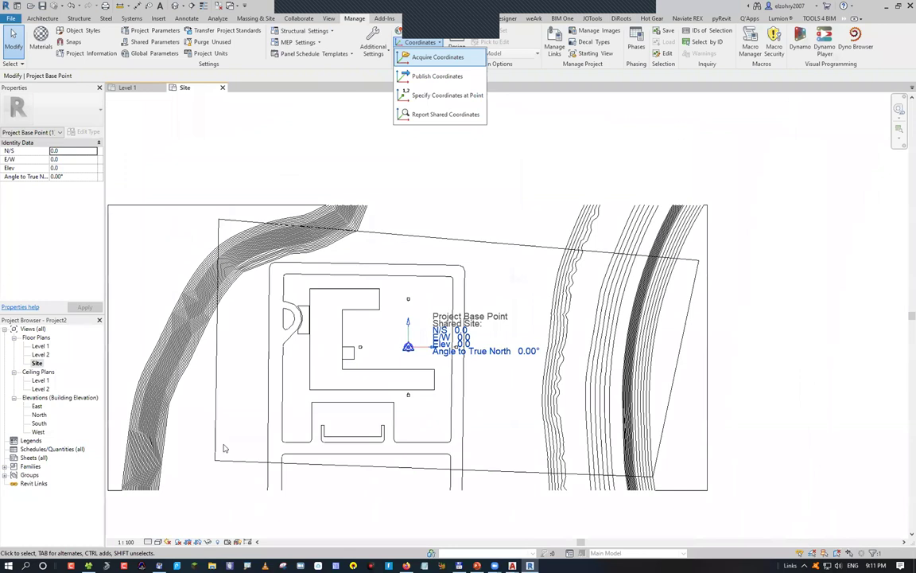
left_click(195, 437)
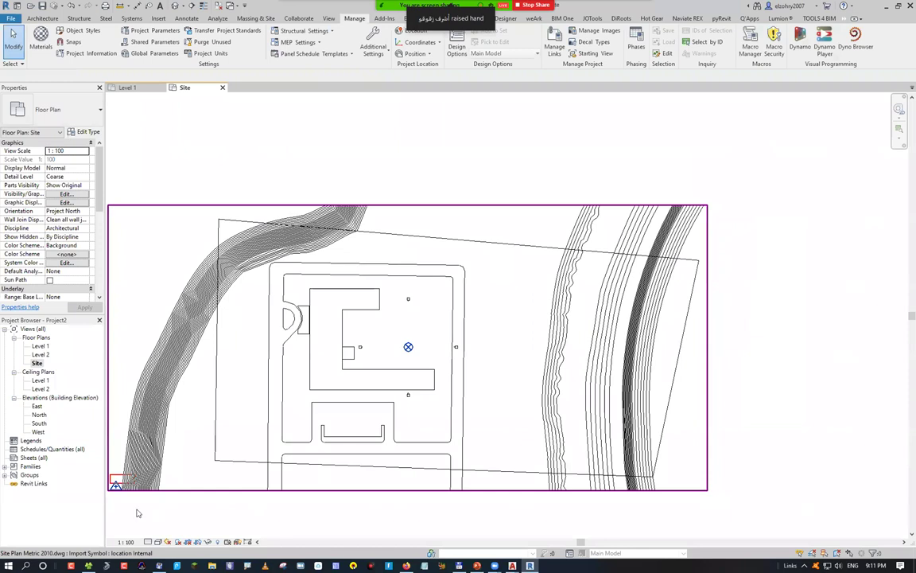
left_click(408, 347)
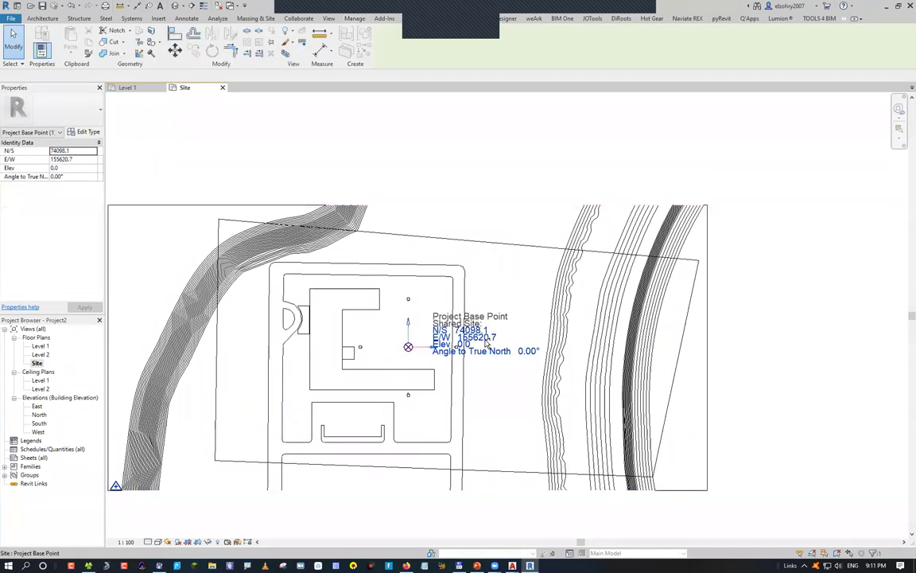
mouse_move(503, 329)
left_mouse_down()
mouse_move(482, 374)
mouse_move(513, 277)
left_mouse_up()
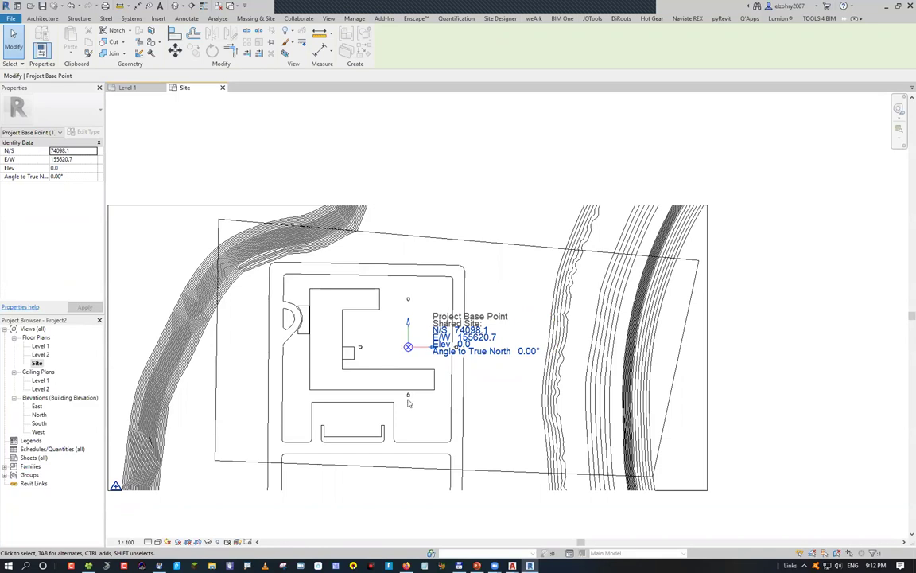
mouse_move(512, 566)
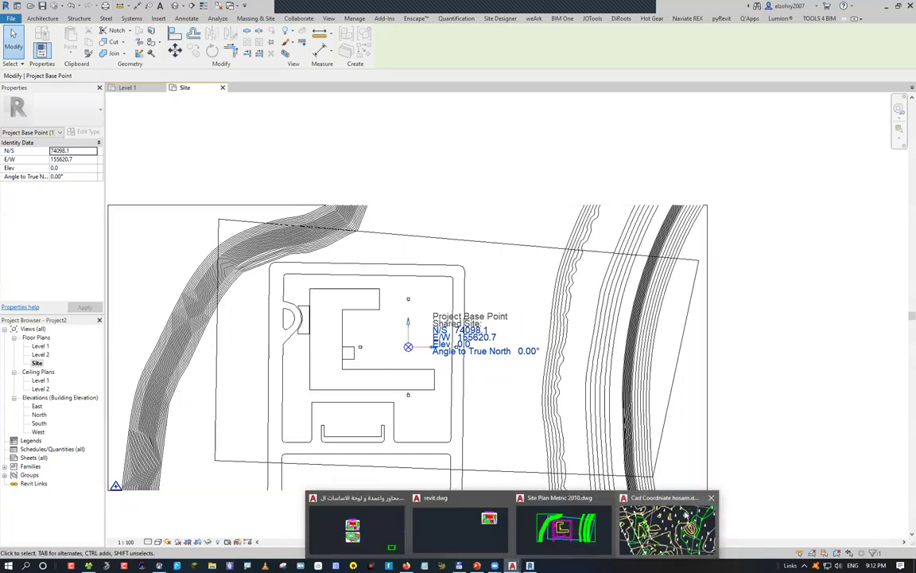
left_click(666, 527)
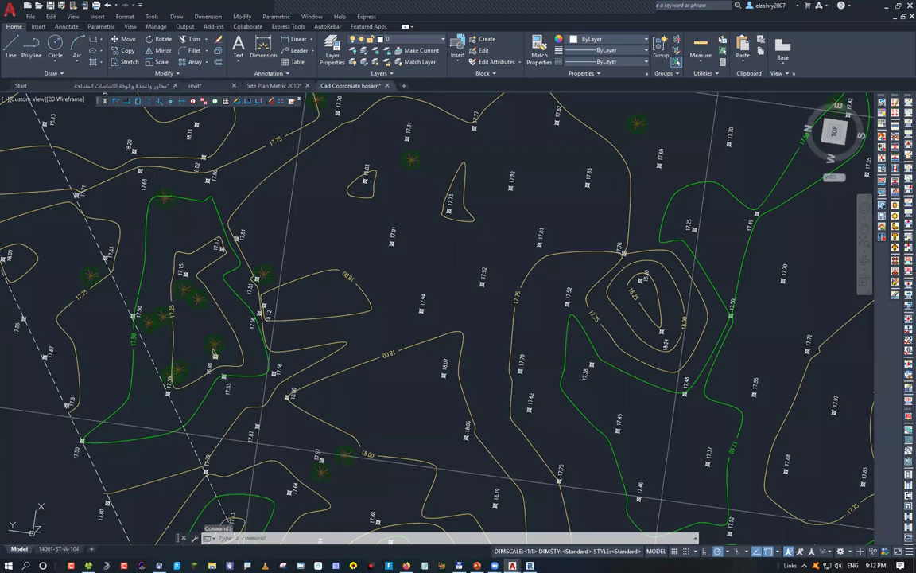
scroll(423, 221, "down", 6)
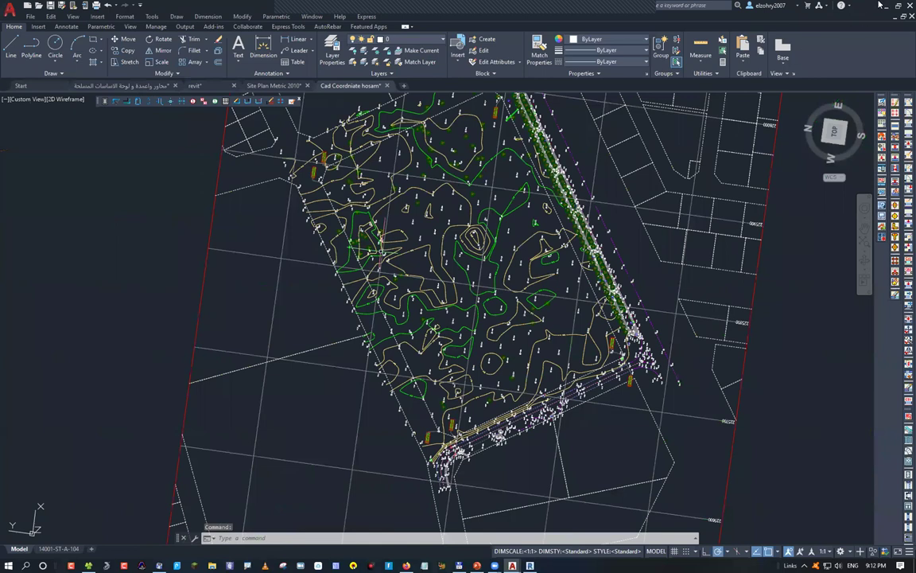
scroll(663, 135, "up", 3)
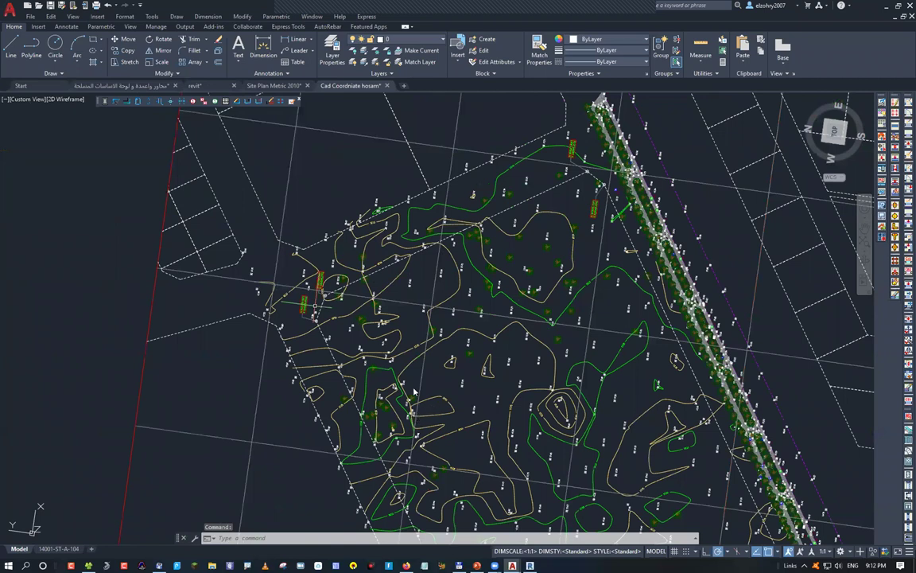
scroll(433, 349, "up", 5)
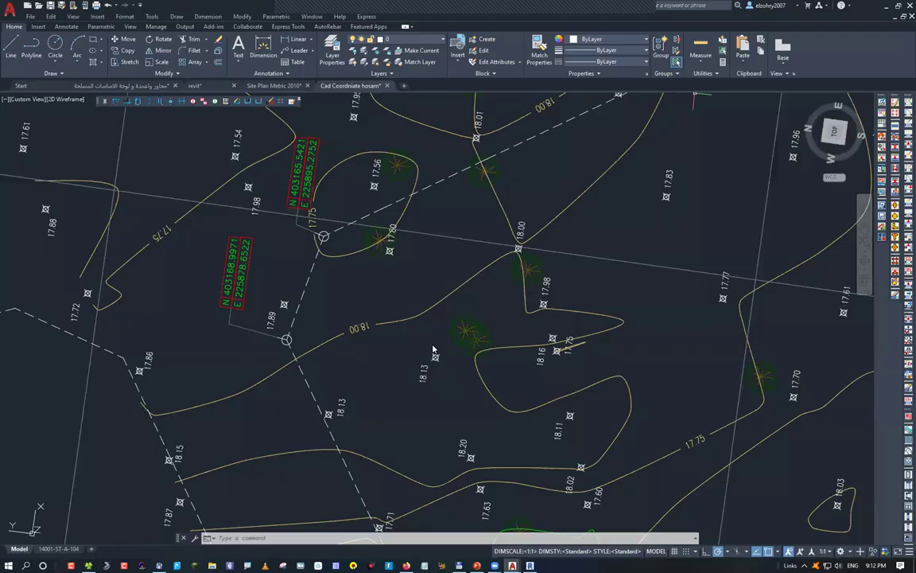
key("alt+Tab")
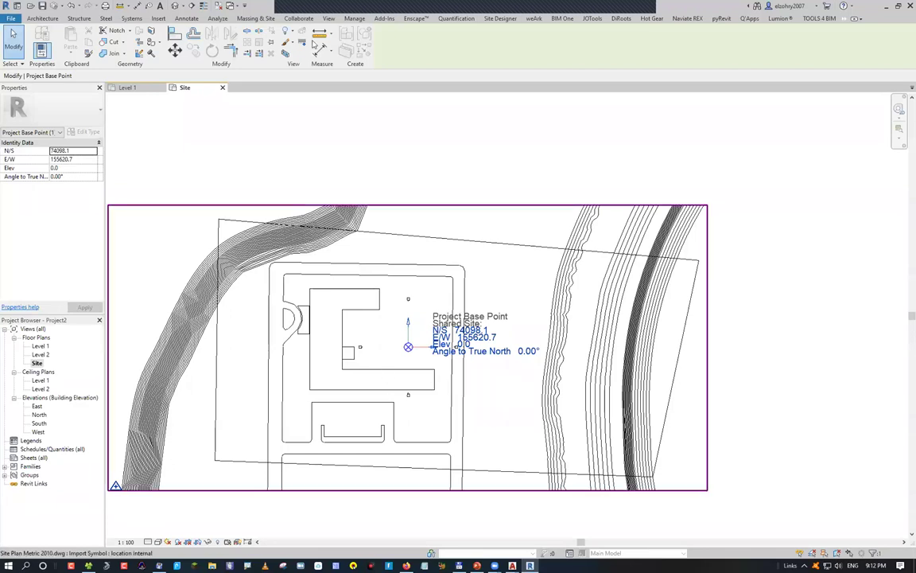
Create a toposurface from the site-plan import instance with its seven layers, then return to AutoCAD.
left_click(256, 18)
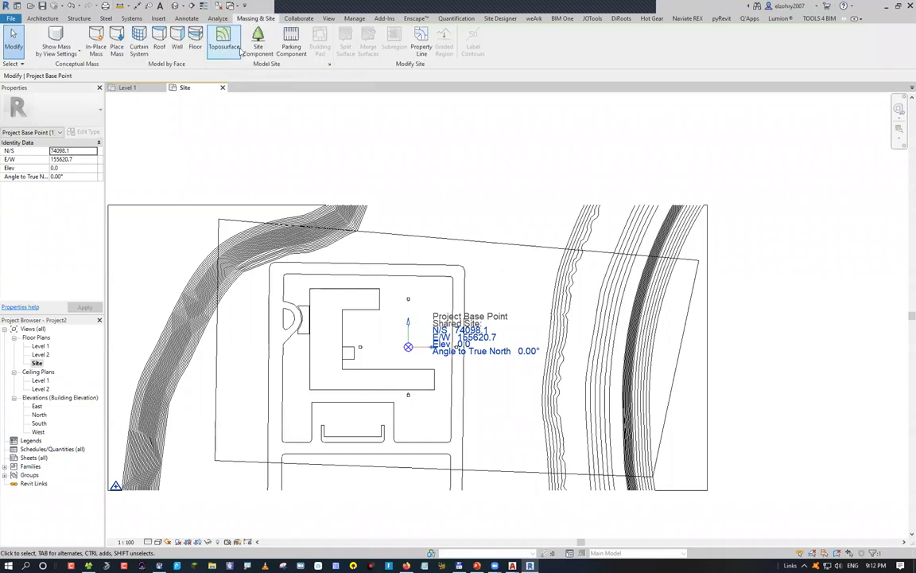
left_click(440, 44)
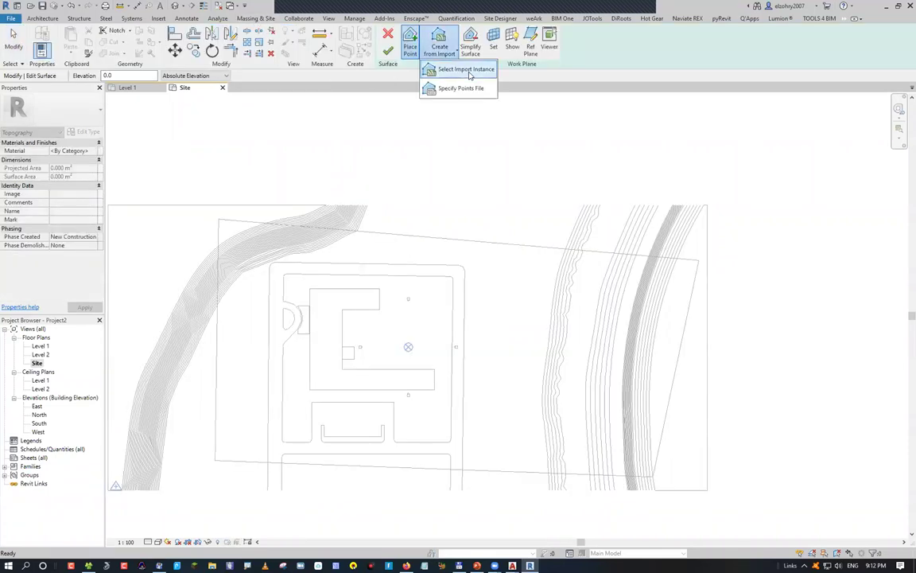
left_click(469, 75)
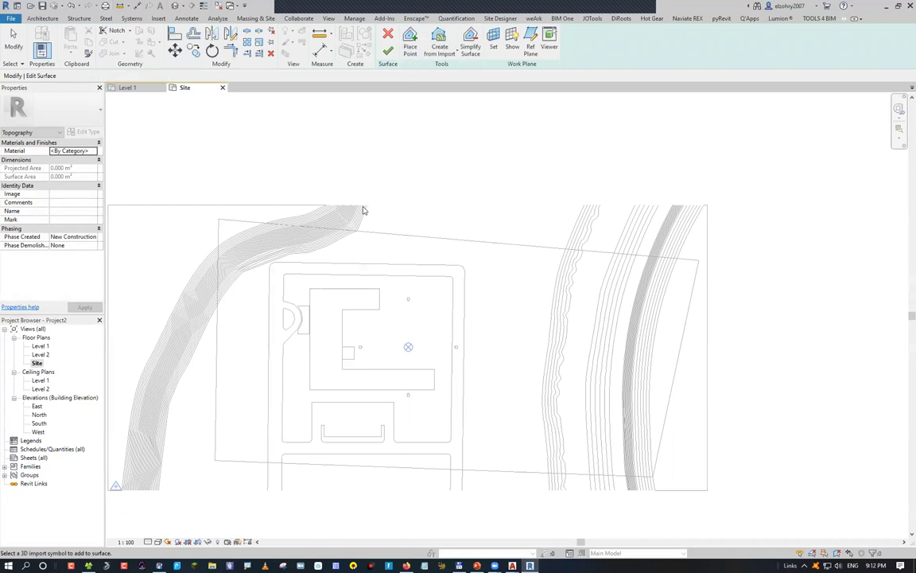
left_click(397, 208)
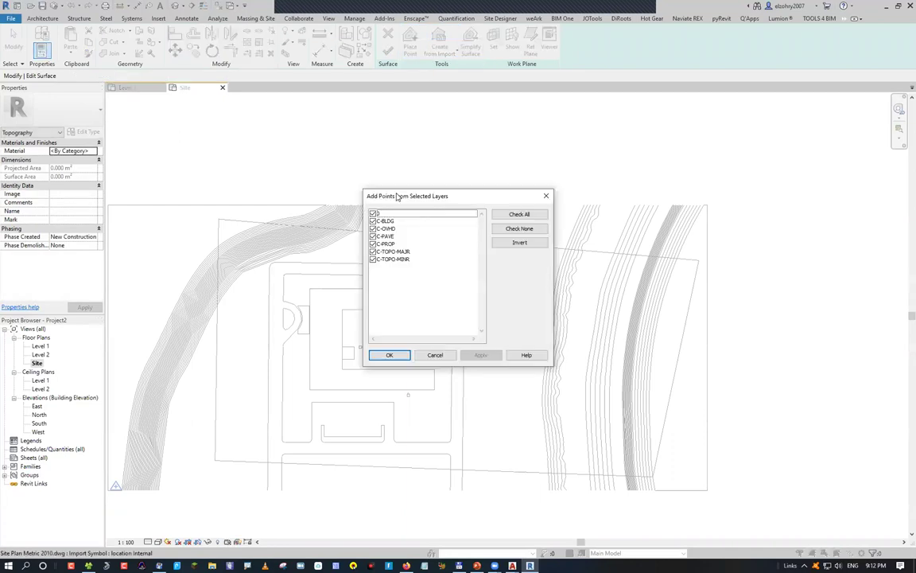
left_click(521, 242)
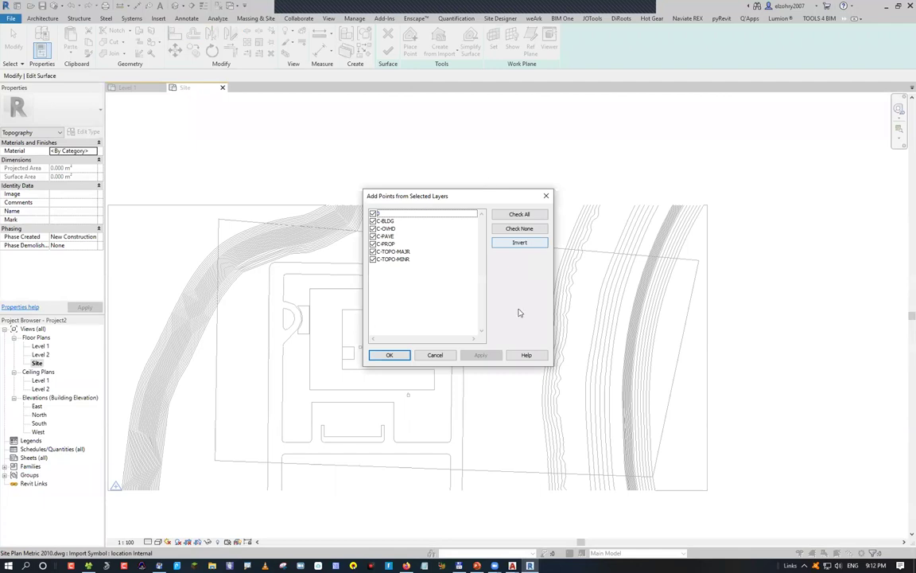
left_click(513, 565)
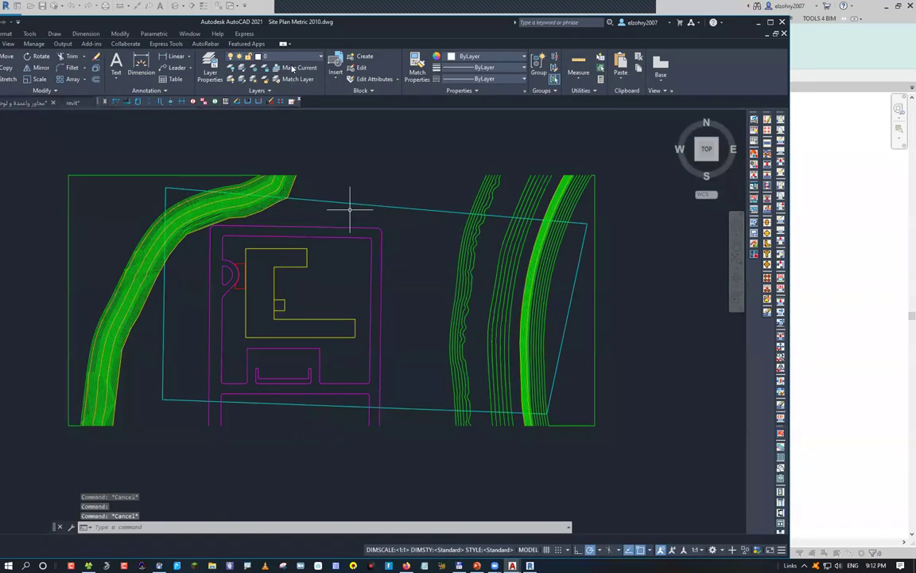
Inspect the site plan's C-TOPO-MAJR and C-TOPO-MINR contour layers in AutoCAD, then return to Revit.
scroll(262, 128, "up", 5)
left_click(286, 57)
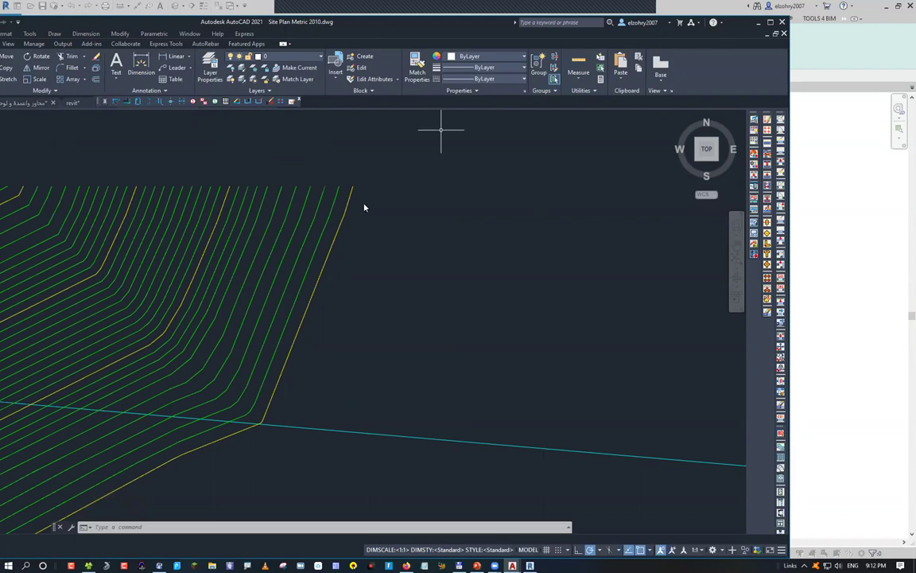
key("Escape")
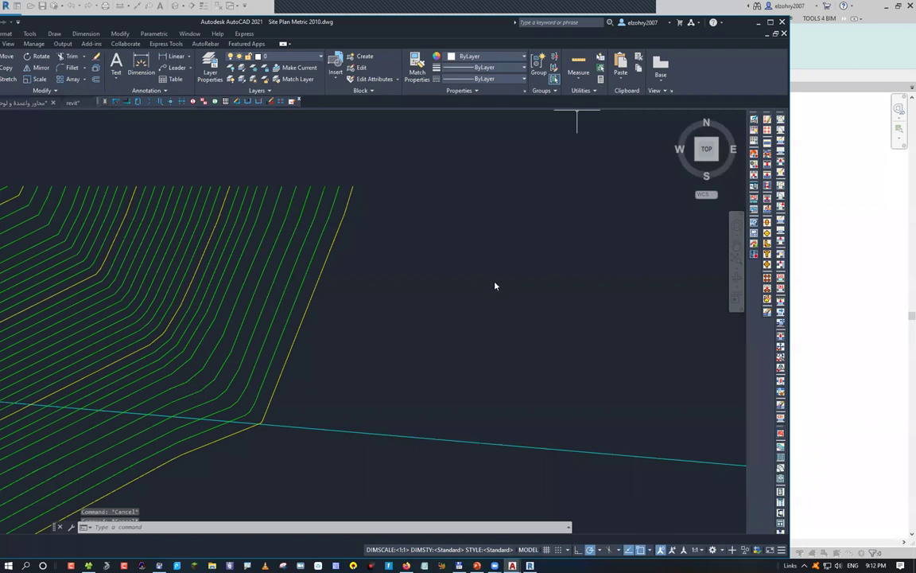
key("alt+Tab")
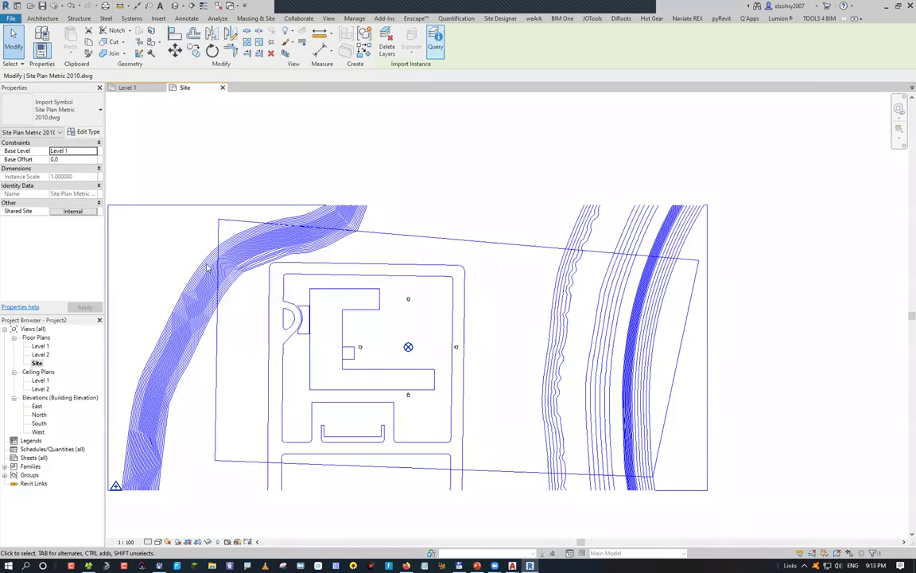
Identify which layer a contour line of the linked site plan sits on.
scroll(430, 257, "up", 4)
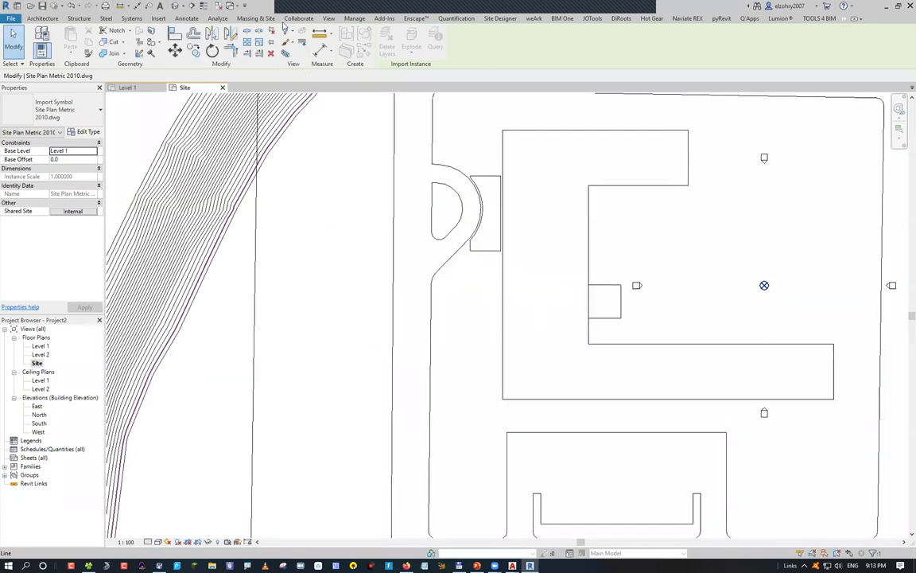
left_click(275, 100)
left_click(545, 310)
scroll(444, 359, "down", 4)
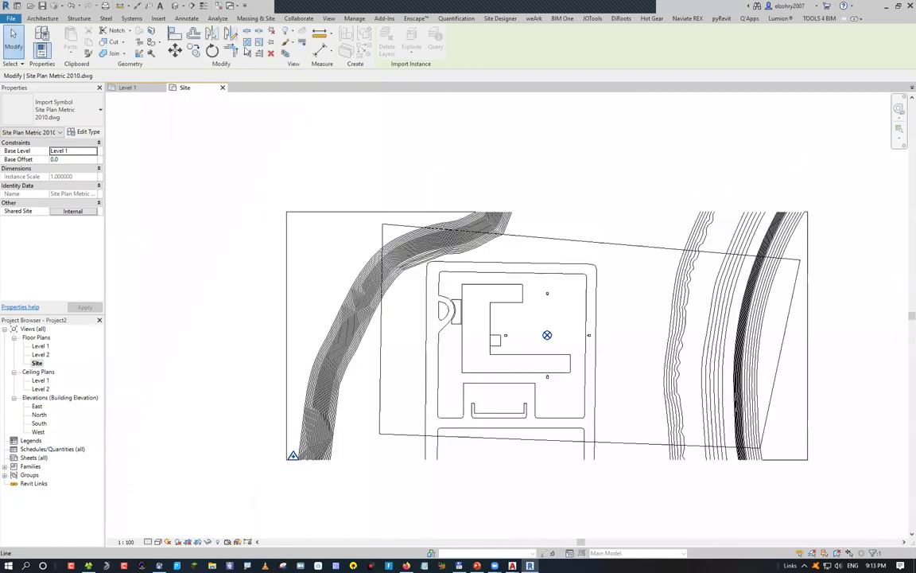
Build a toposurface from the site plan's C-TOPO-MAJR and C-TOPO-MINR layers and finish it.
left_click(256, 18)
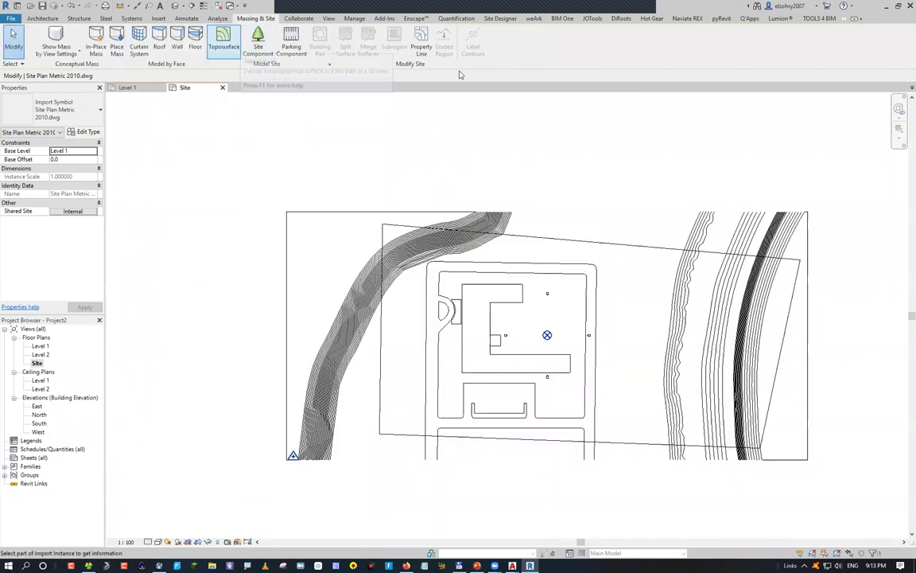
left_click(439, 50)
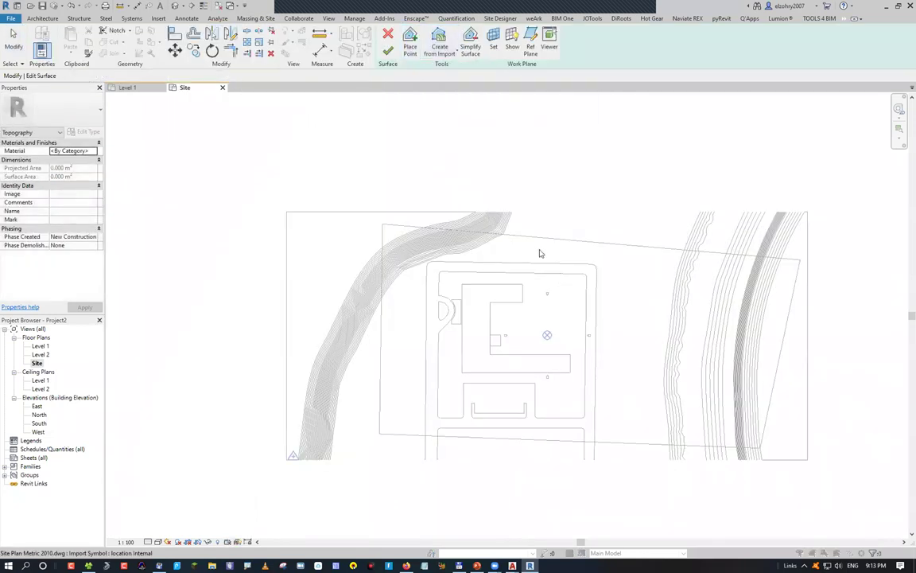
left_click(386, 226)
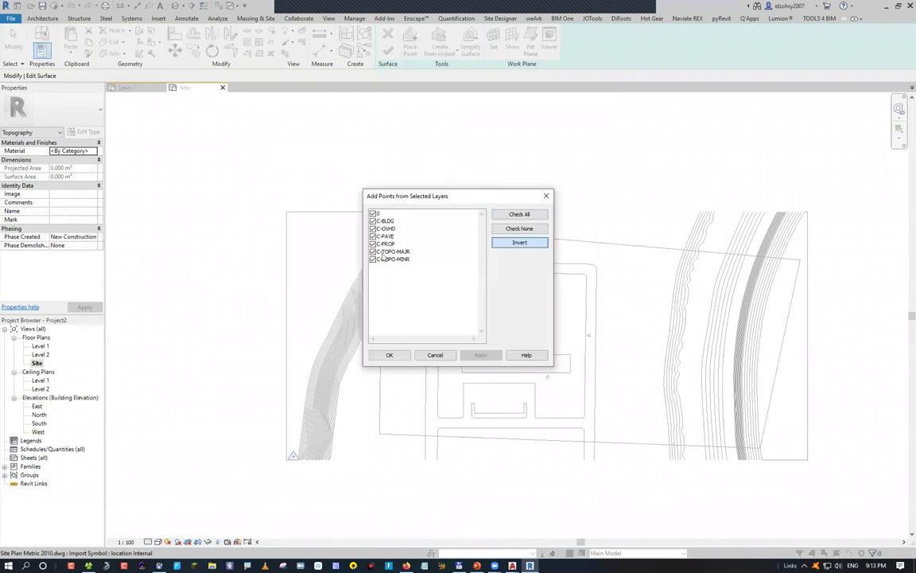
left_click(393, 252)
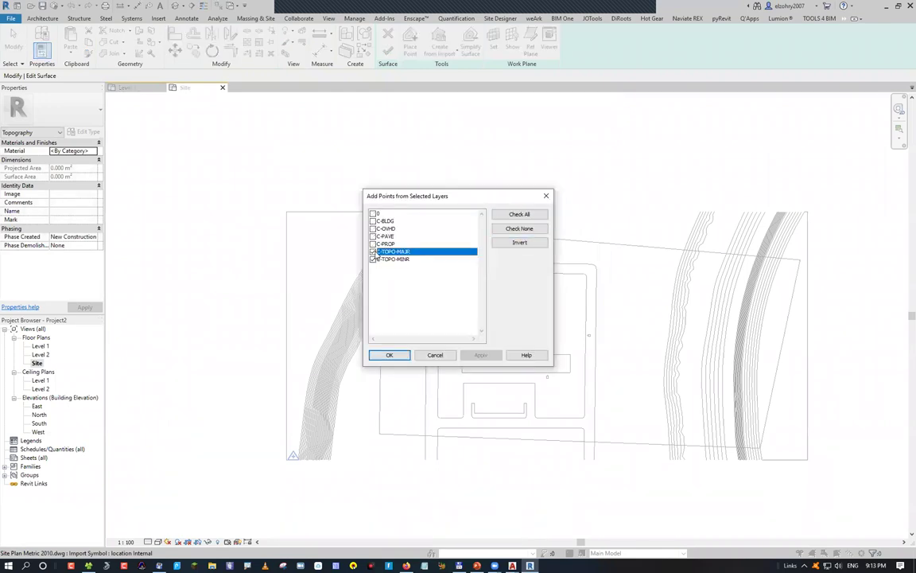
left_click(391, 357)
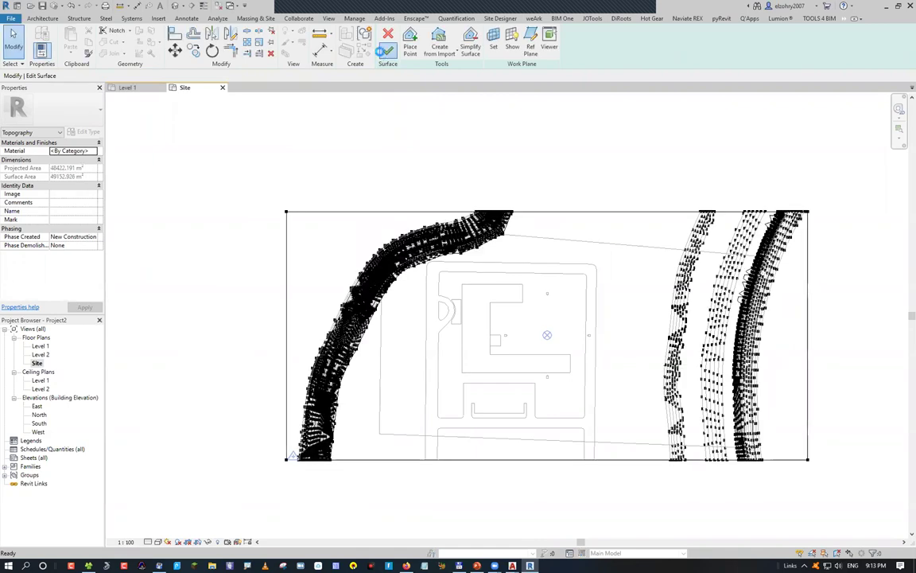
left_click(387, 48)
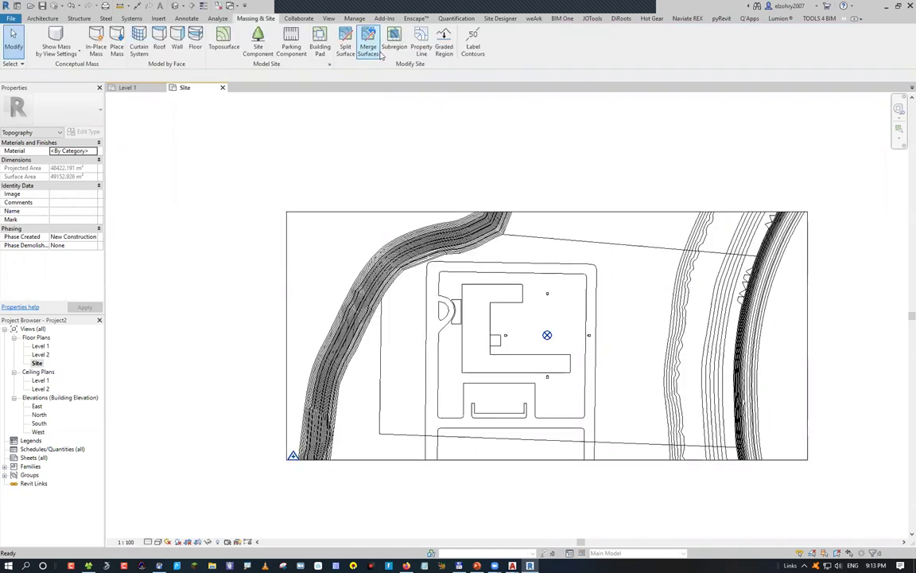
Edit the toposurface's points, select the 600.0 boundary point, and switch to the AutoCAD site plan.
key("Escape")
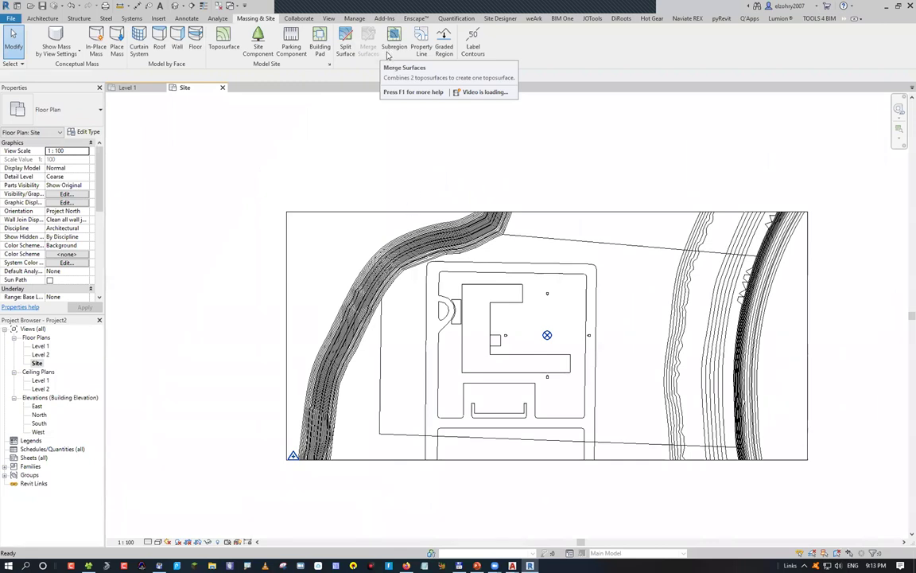
left_click(324, 467)
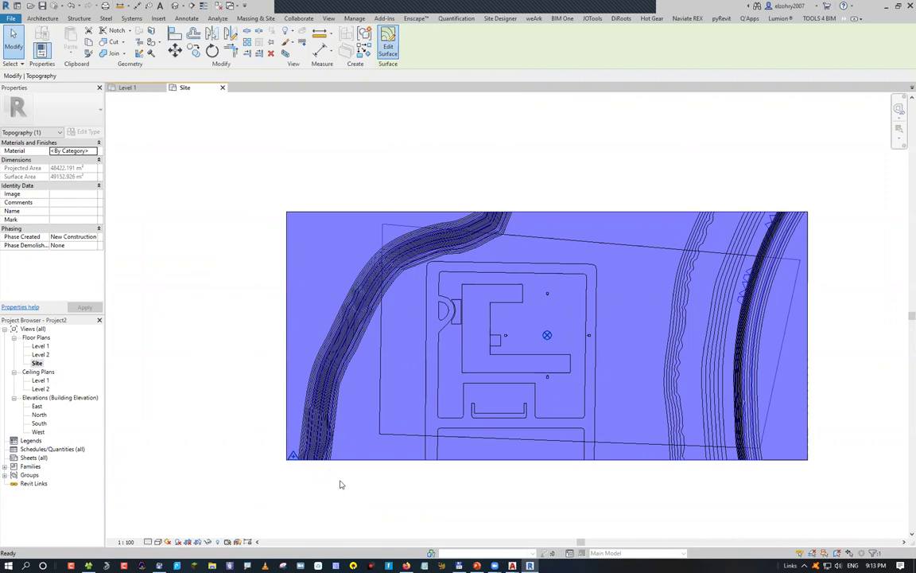
double_click(354, 419)
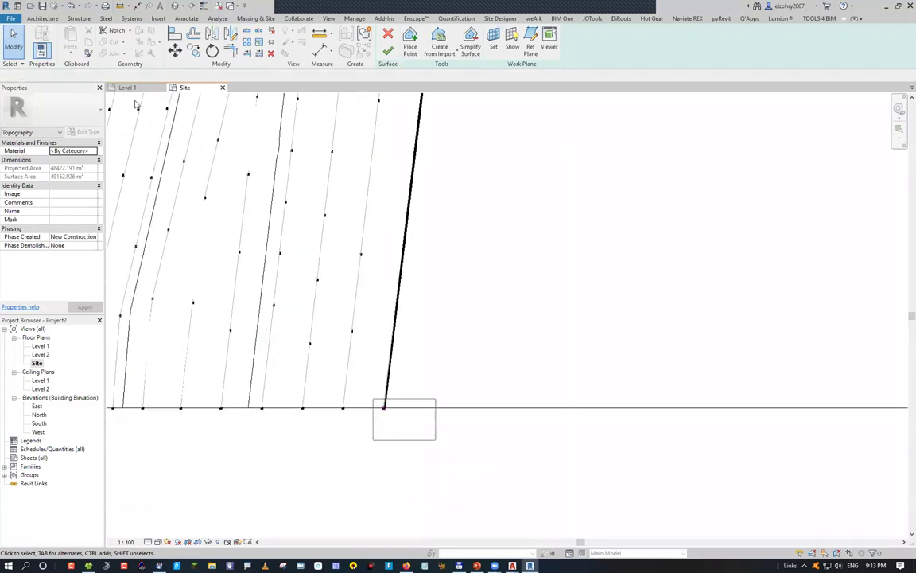
left_click(302, 407)
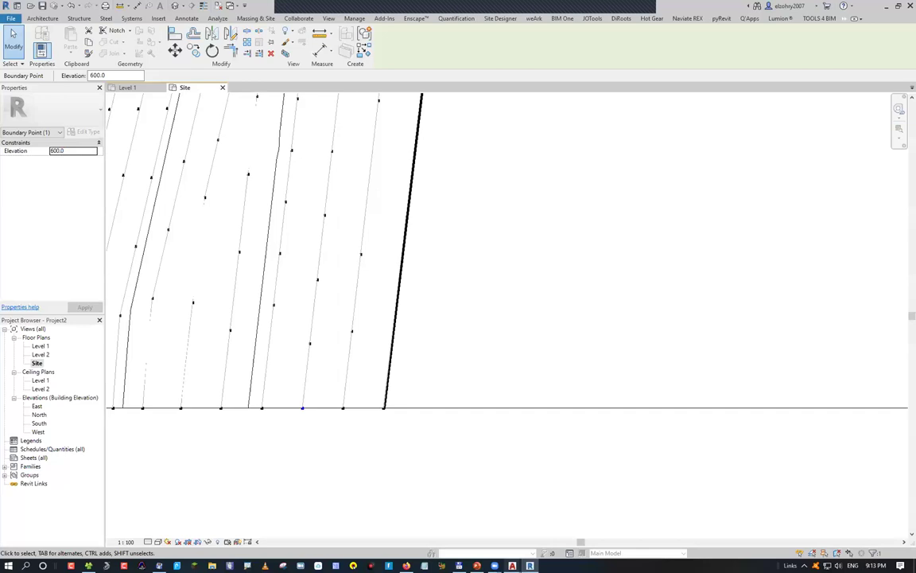
key("alt+Tab")
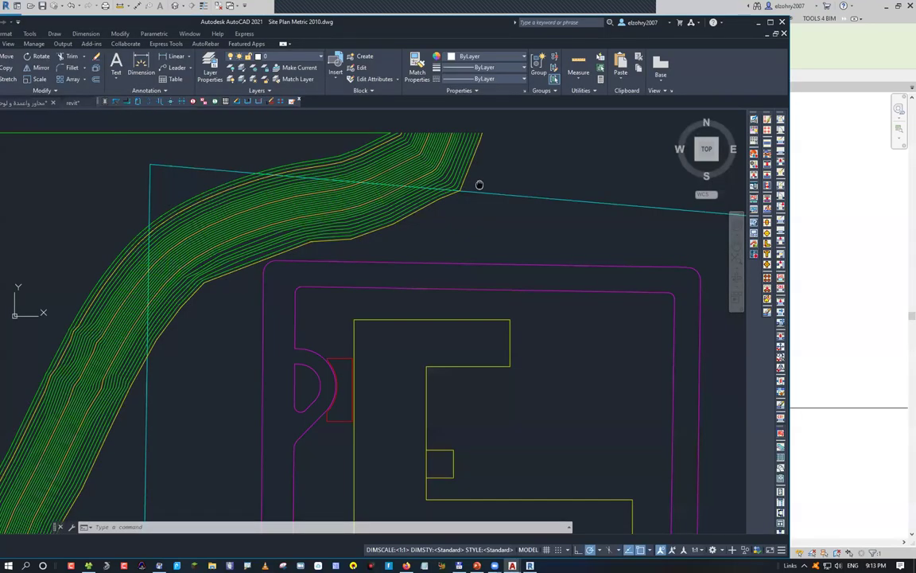
Use ID on a contour point to read its Z value of 9300, then return to Revit.
scroll(479, 185, "up", 5)
key("Return")
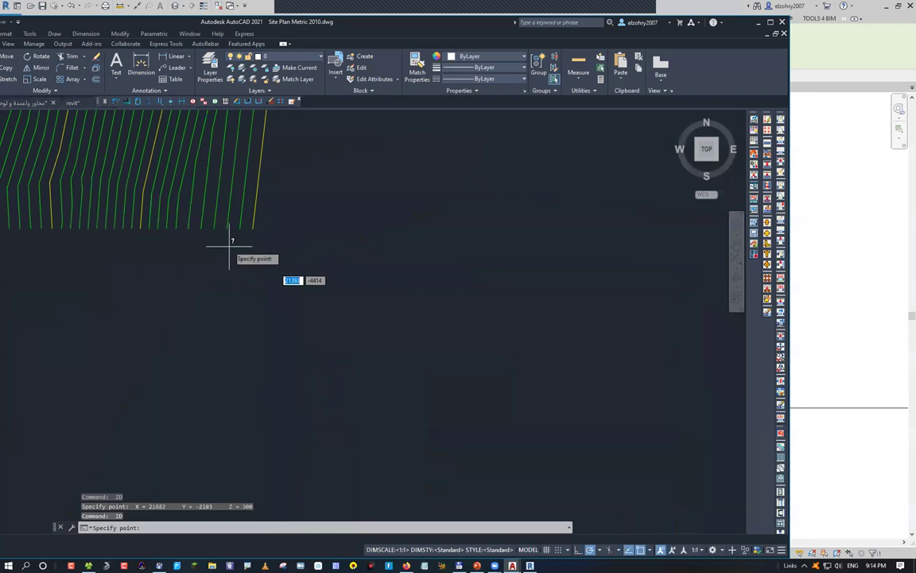
scroll(466, 364, "down", 3)
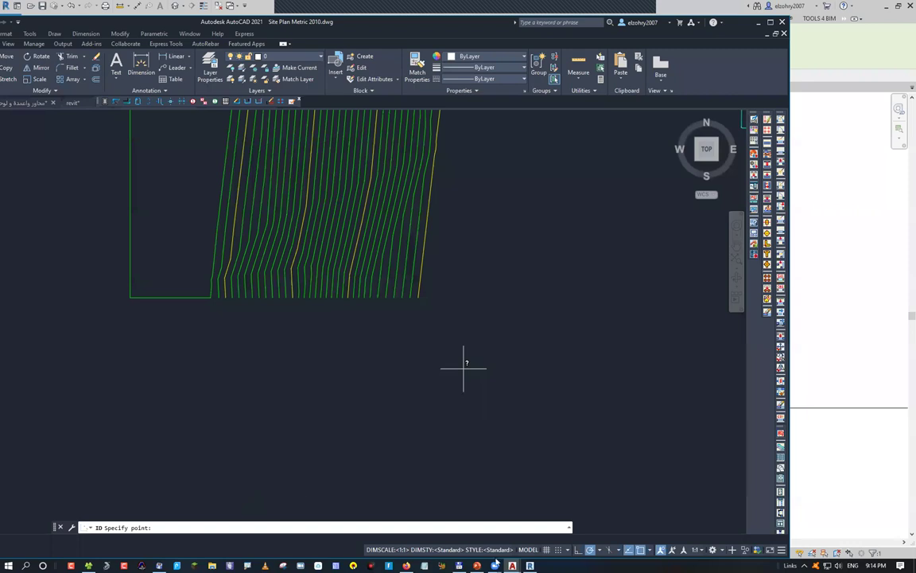
left_click(466, 365)
scroll(229, 422, "up", 4)
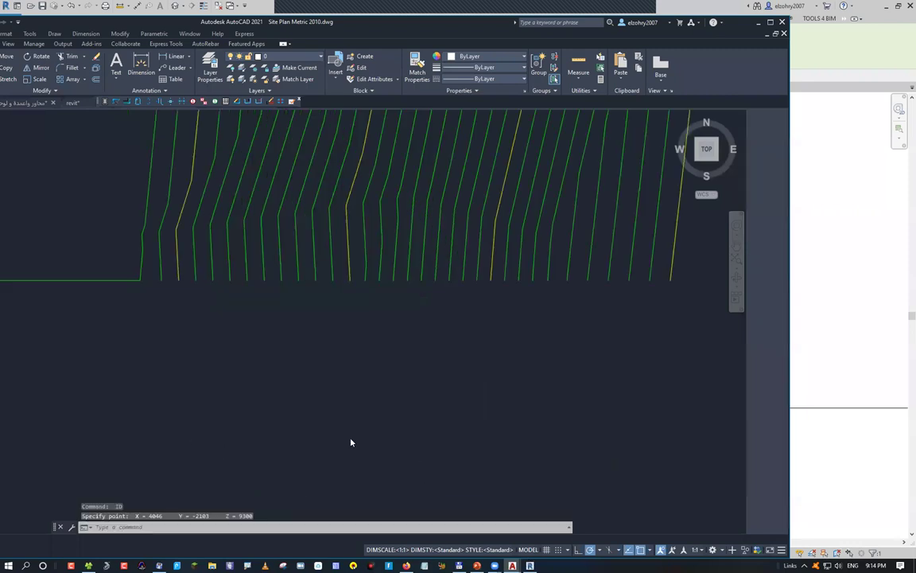
key("alt+Tab")
Raise the selected boundary point's elevation from 600.0 to 9300.0.
type("9300")
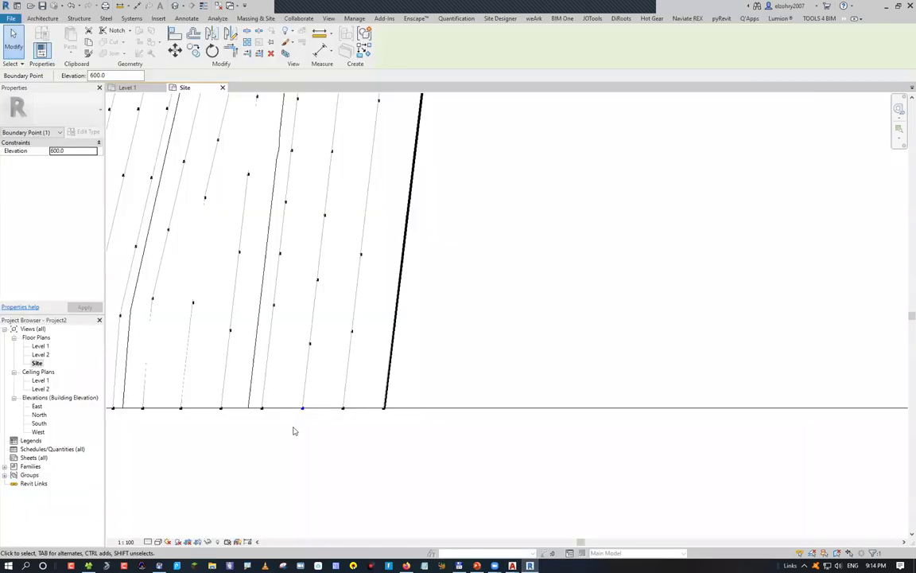
key("Return")
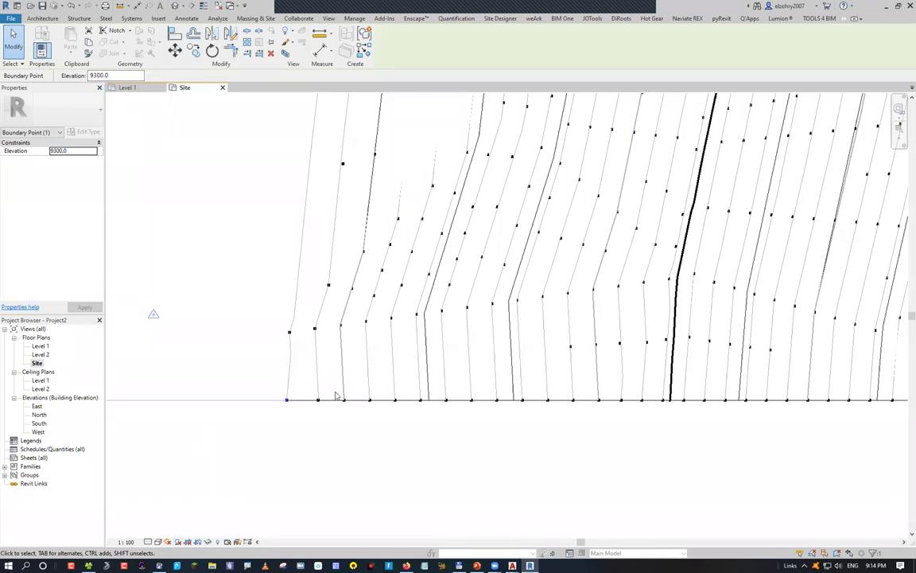
scroll(304, 355, "down", 2)
scroll(391, 417, "down", 3)
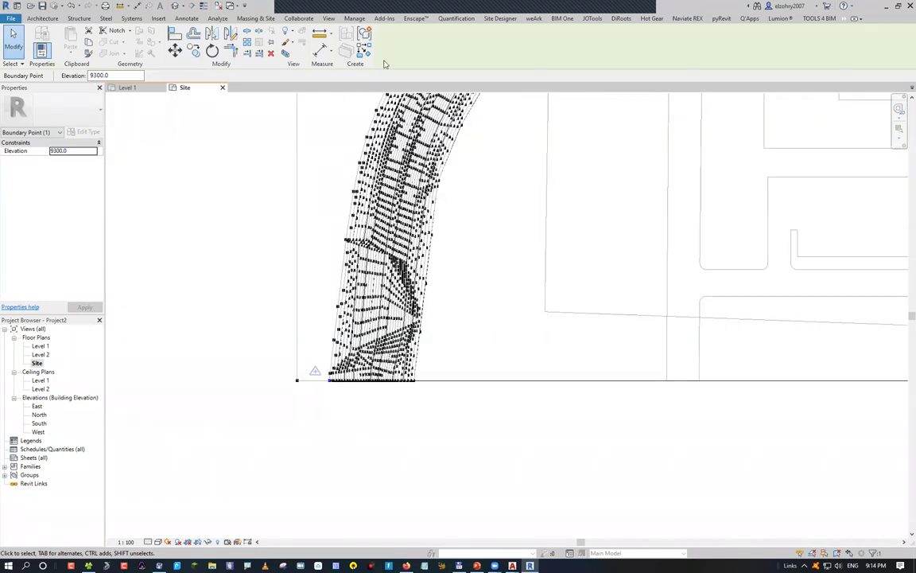
scroll(382, 413, "down", 2)
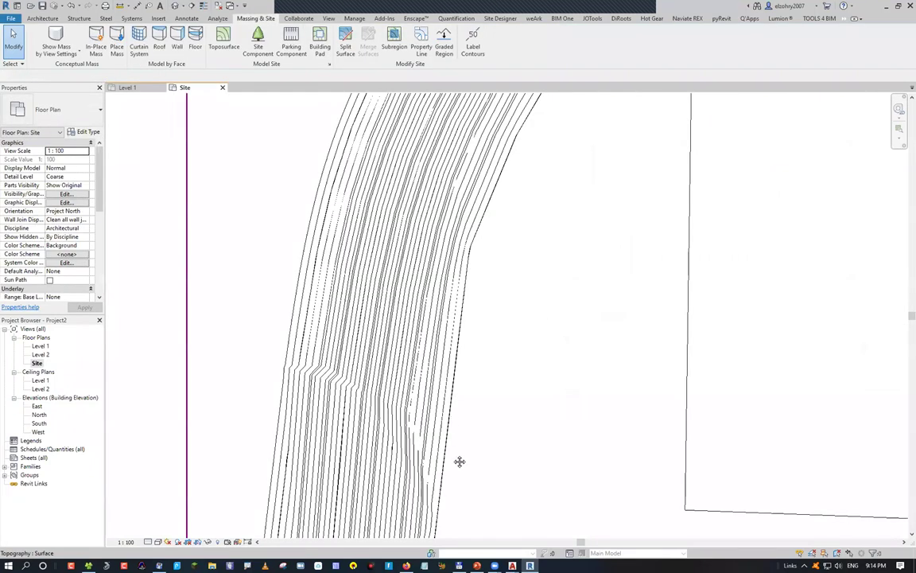
scroll(424, 308, "up", 2)
Label the contours along a line across the slope, checking the 3000–6000 labels.
left_click(473, 42)
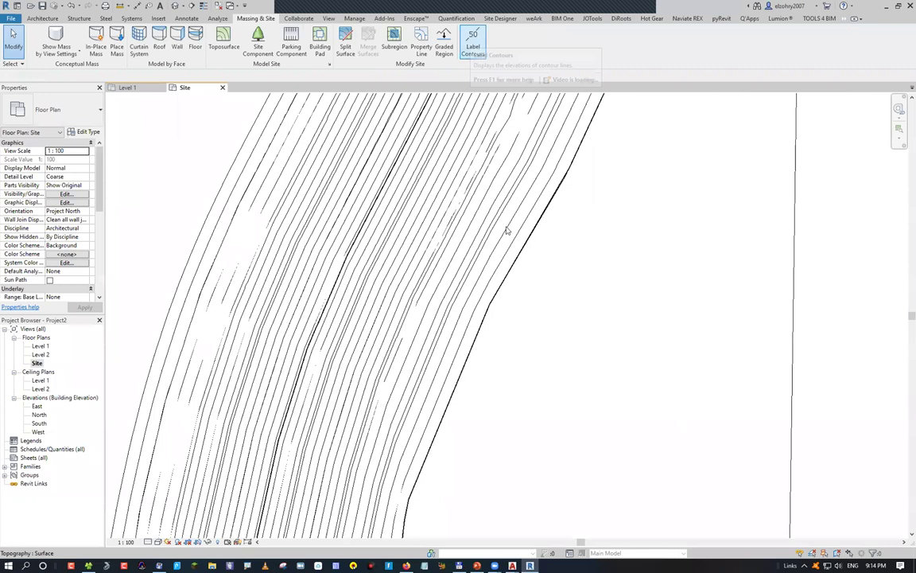
left_click(165, 237)
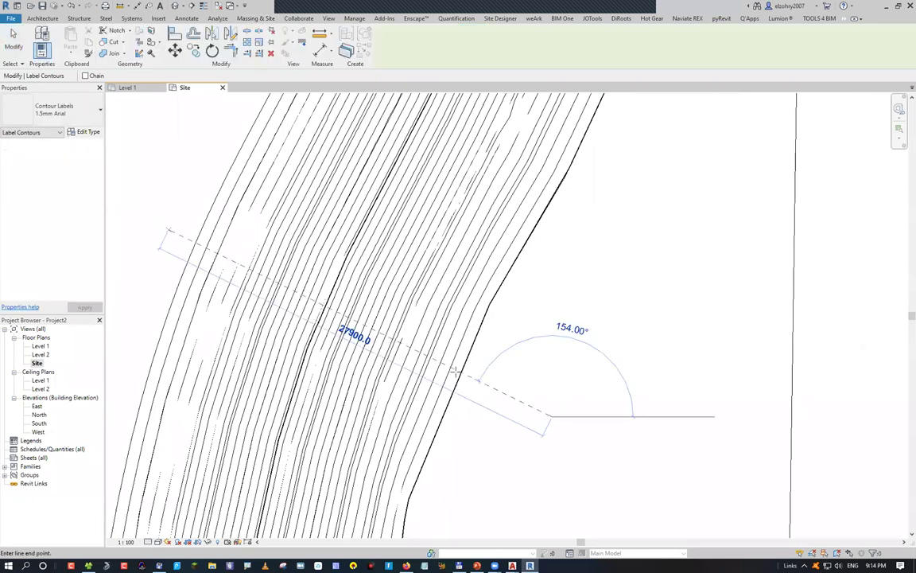
left_click(463, 344)
scroll(256, 246, "up", 3)
middle_click_drag(139, 180, 333, 261)
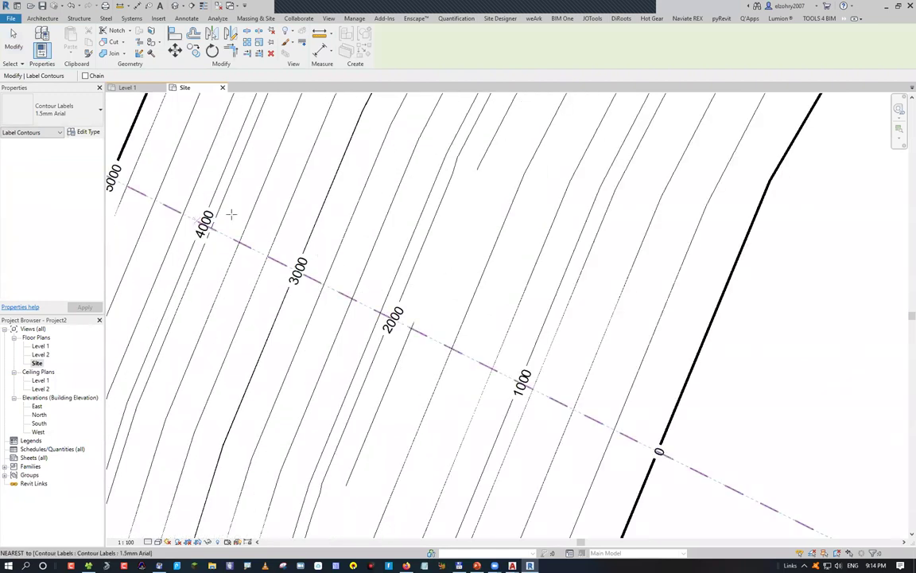
middle_click_drag(436, 335, 560, 382)
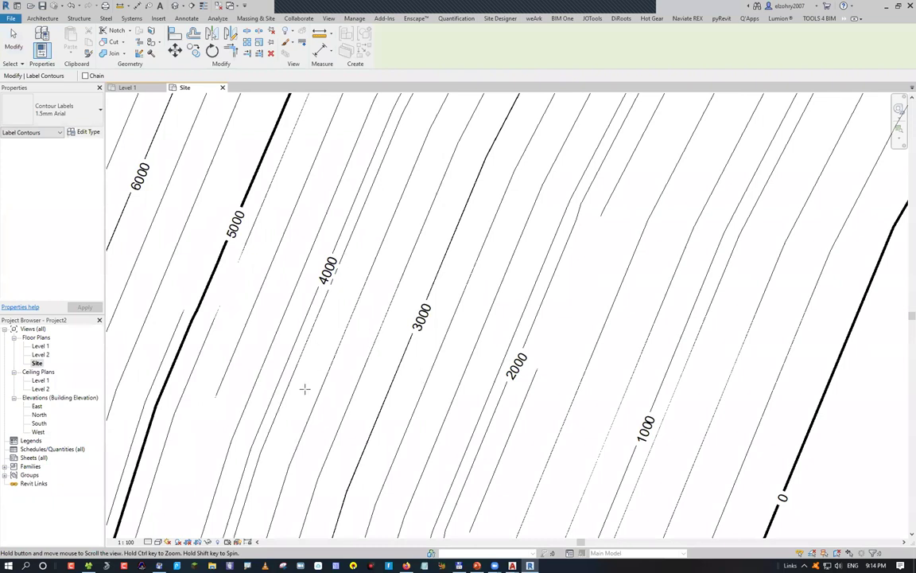
Zoom out to the whole site plan and bring up the site modelling tools.
key("z")
key("f")
left_click(255, 18)
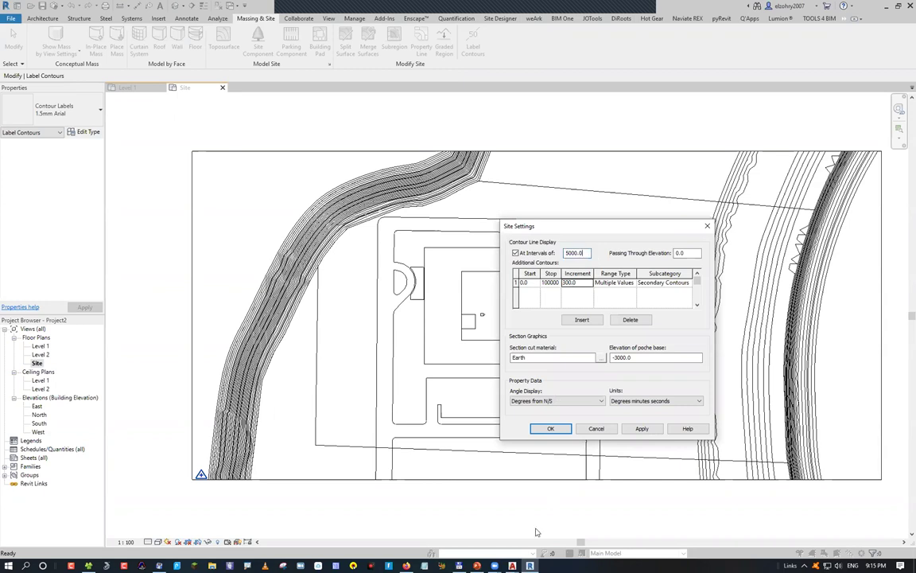
Check the Site Plan Metric 2010 drawing, then apply Site Settings with additional contours every 300.
left_click(513, 566)
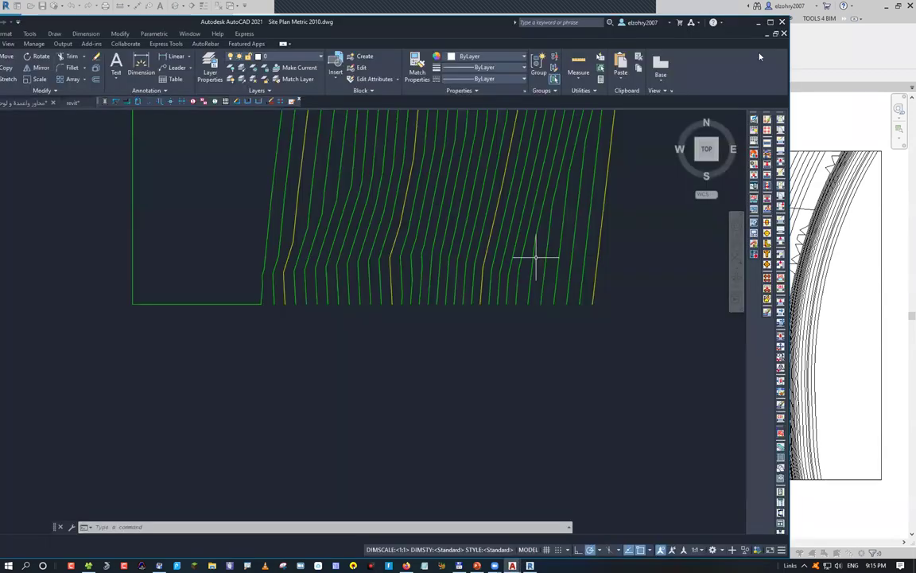
left_click(564, 519)
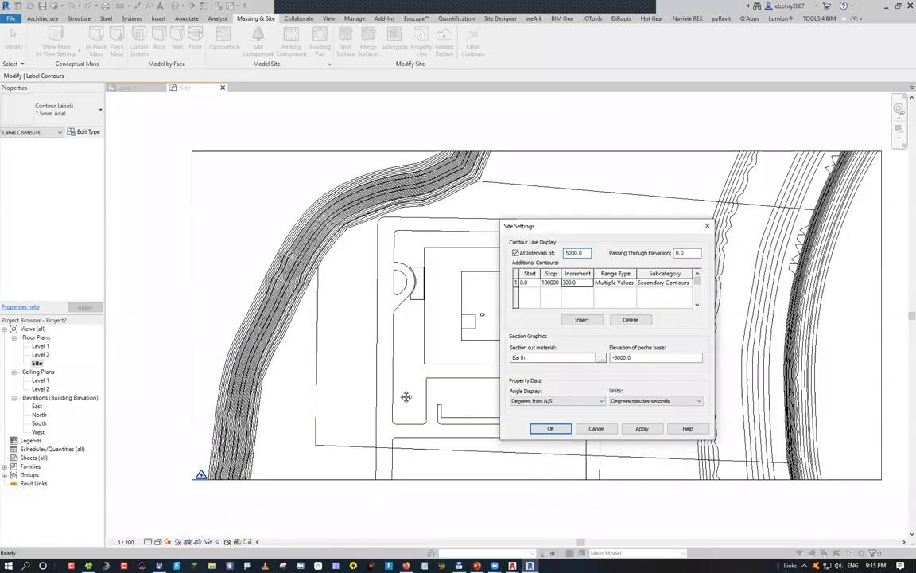
key("Return")
scroll(398, 290, "up", 5)
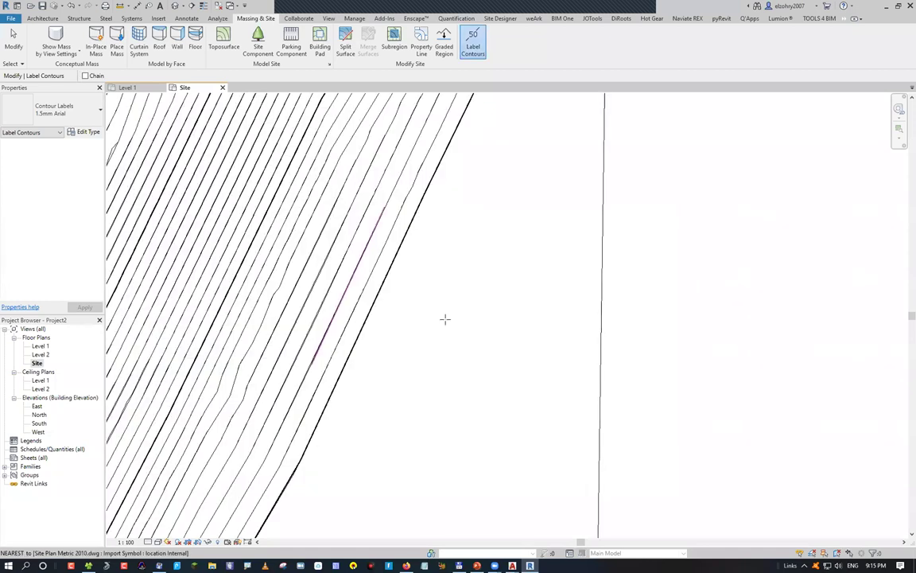
Draw a contour label line labelling elevations from 0 to 6000 in 300 steps.
left_click(441, 316)
scroll(350, 266, "down", 1)
scroll(362, 273, "up", 2)
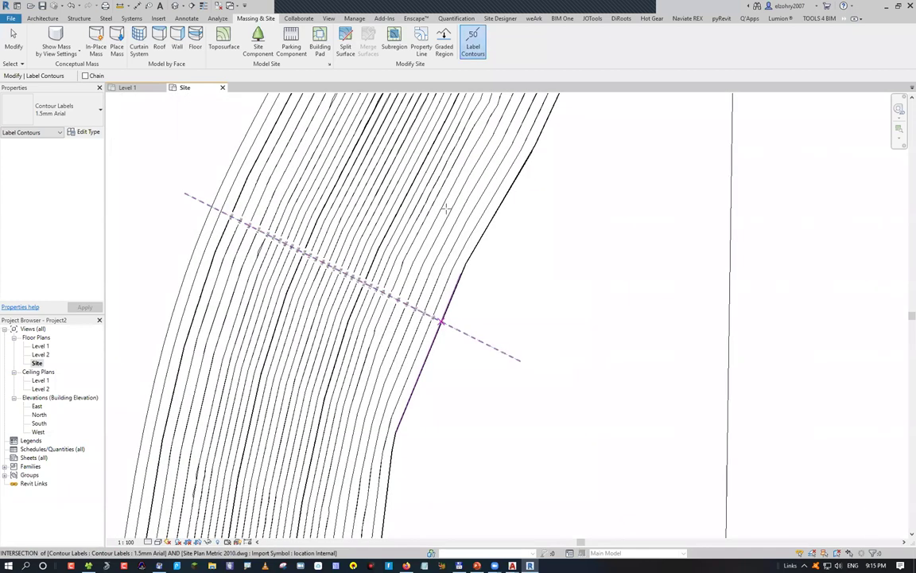
left_click(184, 194)
scroll(424, 187, "up", 3)
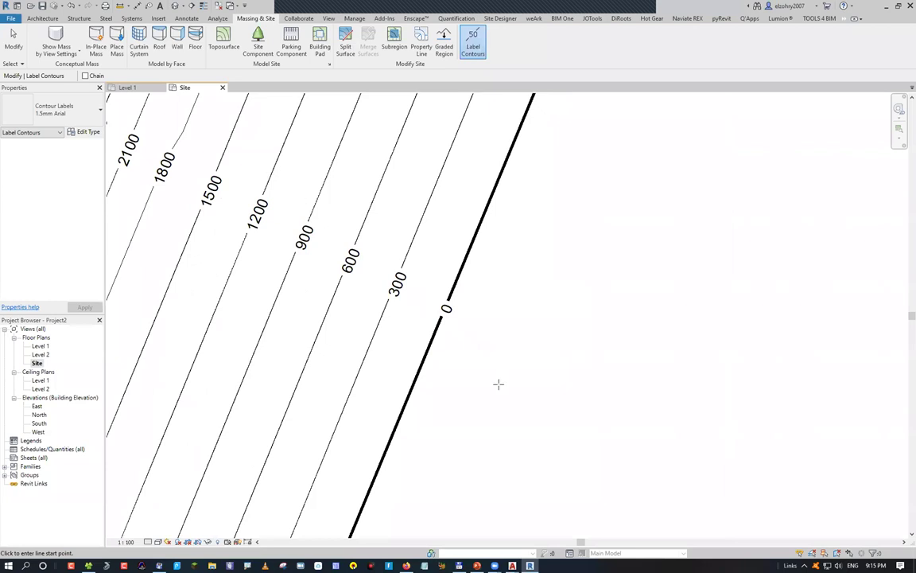
scroll(208, 273, "down", 3)
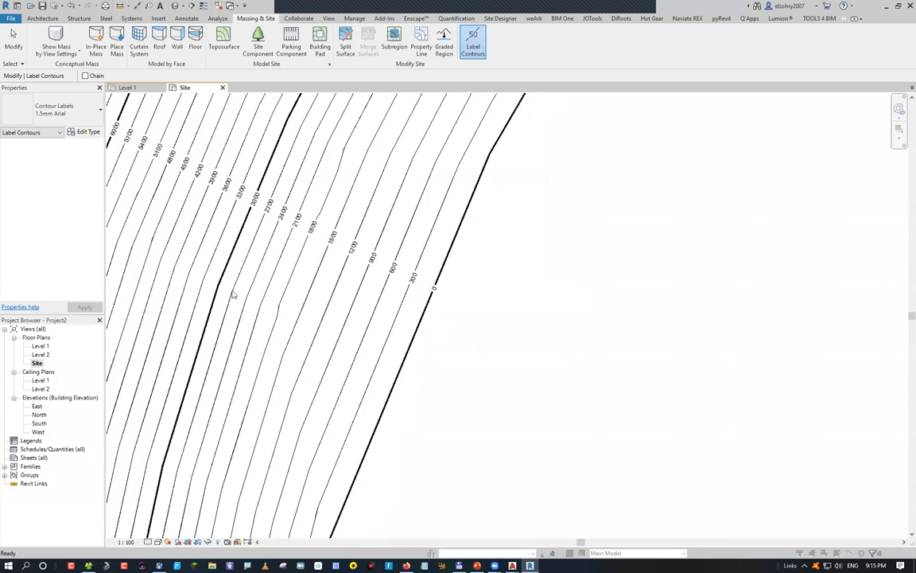
Override the Primary Contours line colour to magenta in the view's Visibility/Graphic Overrides.
key("v")
key("g")
key("t")
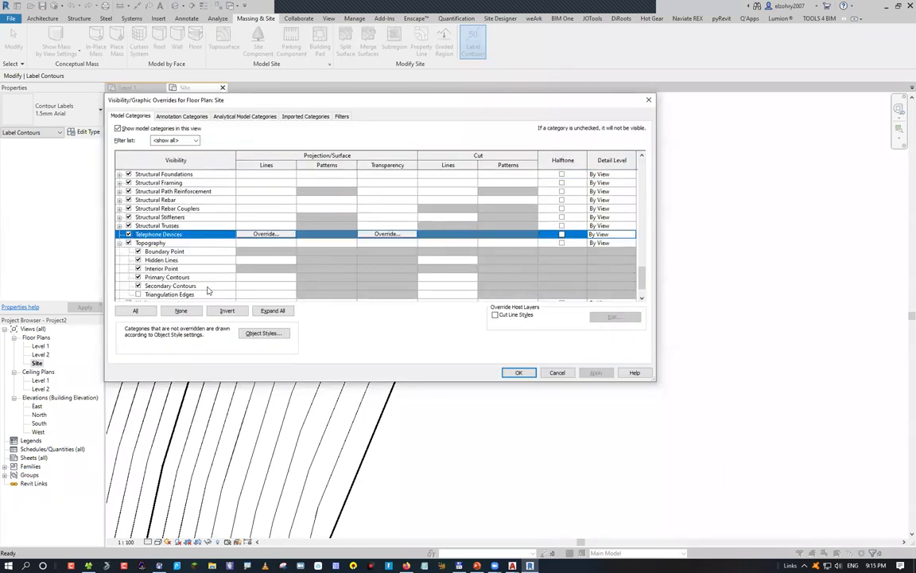
left_click(256, 273)
left_click(263, 268)
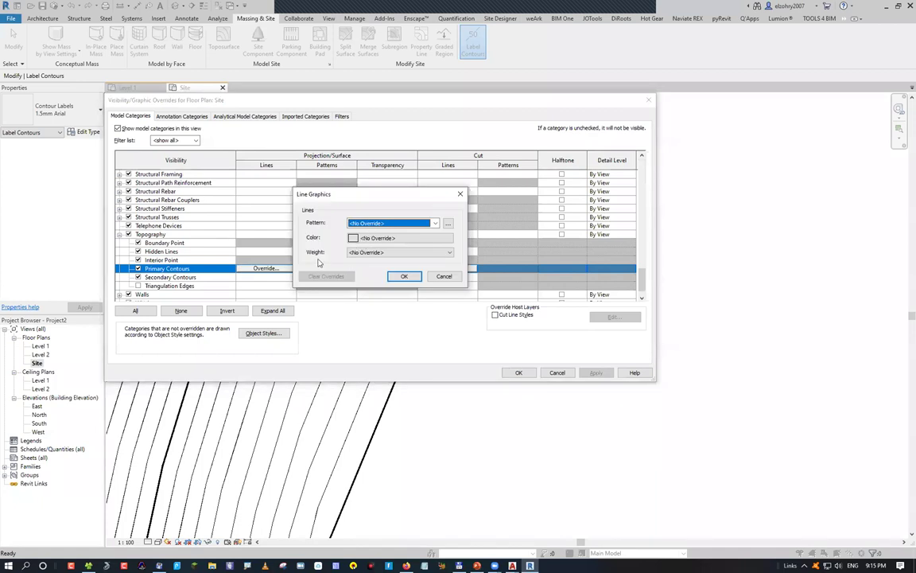
left_click(366, 238)
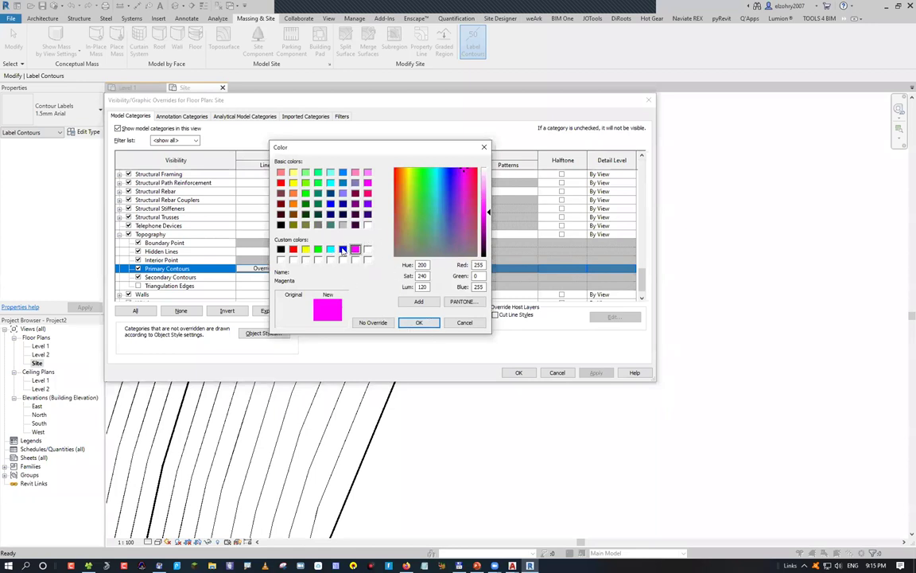
key("Return")
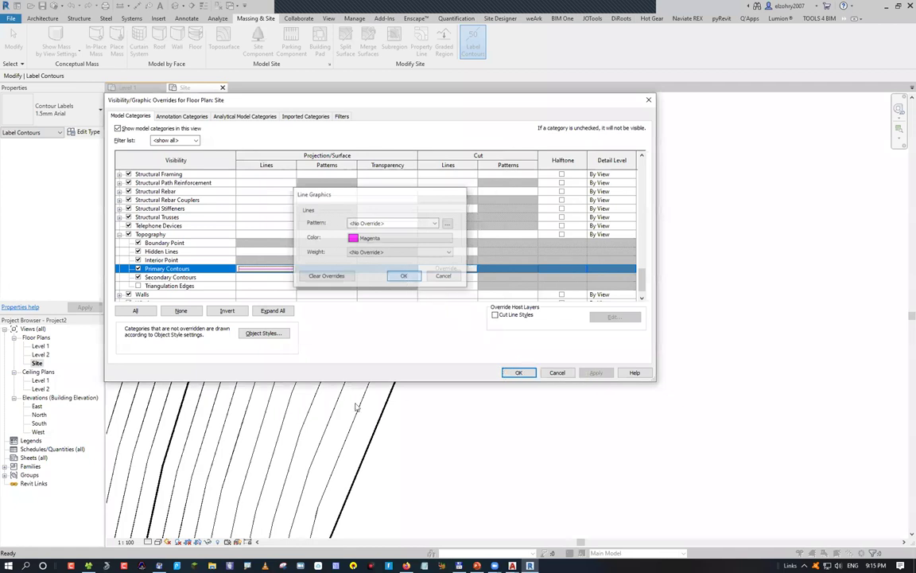
key("Return")
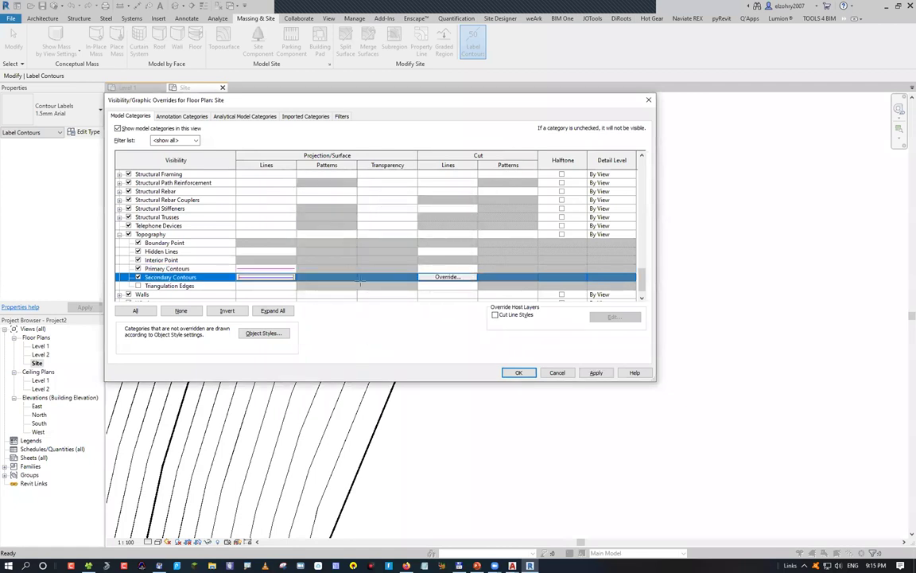
key("Return")
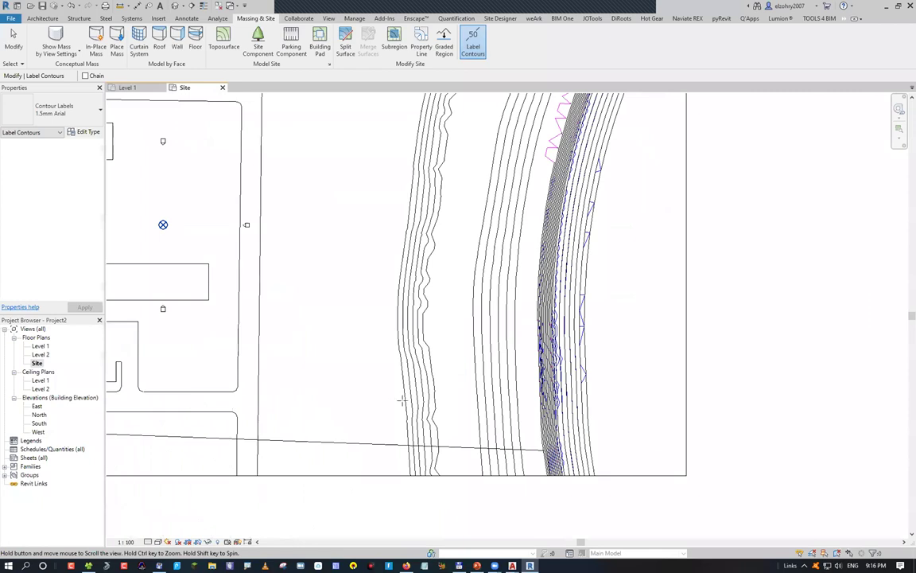
Add a label line across the eastern contours, reading 0 through 5100 in 300 steps.
middle_click_drag(351, 370, 208, 370)
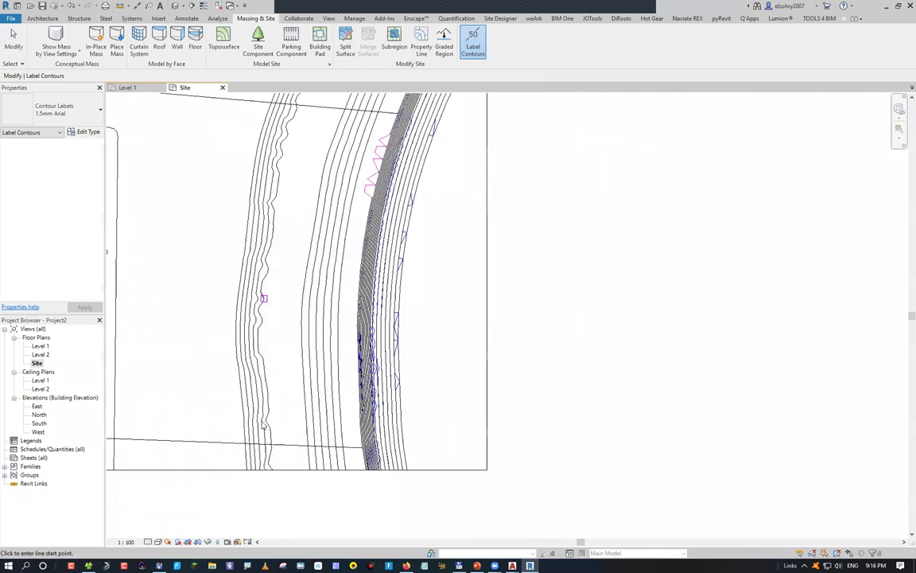
left_click(199, 407)
left_click(513, 397)
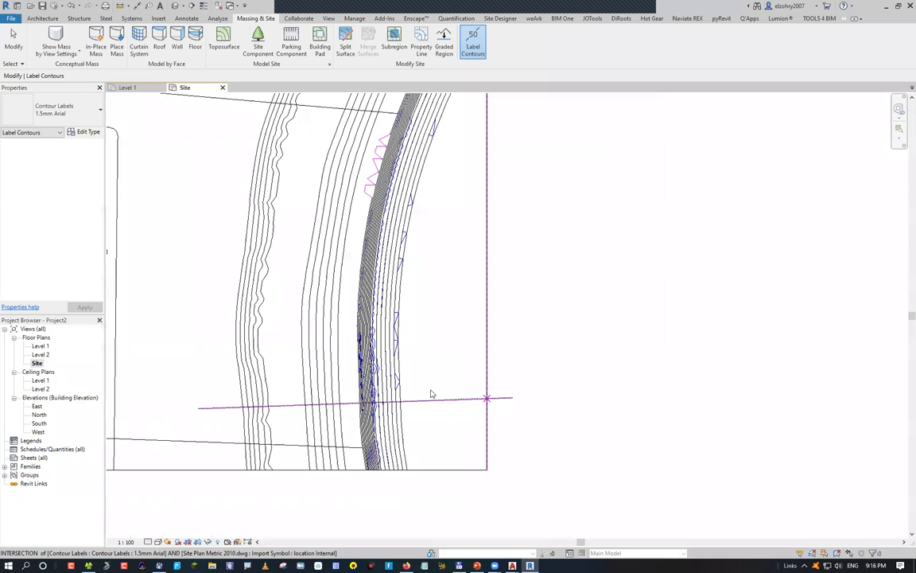
scroll(431, 393, "up", 2)
key("Escape")
scroll(298, 344, "down", 1)
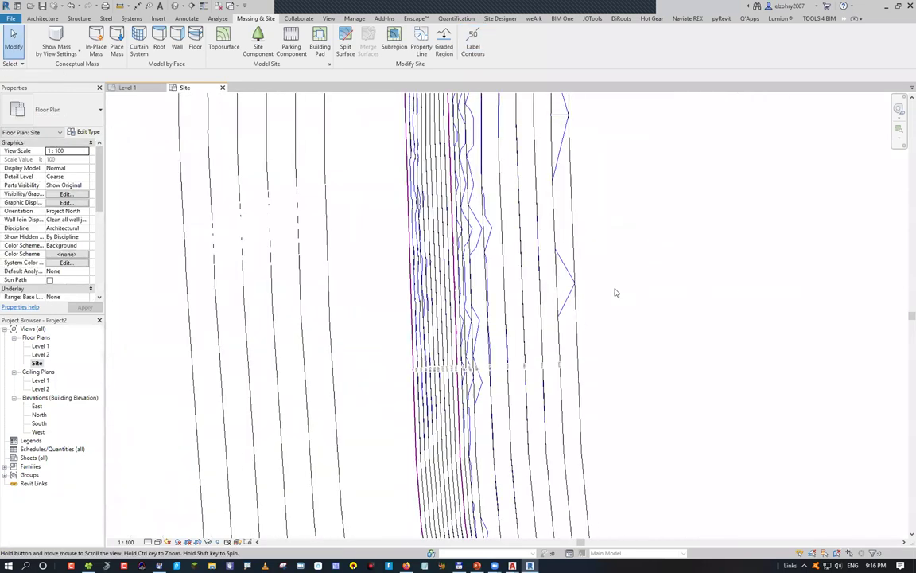
scroll(476, 506, "up", 3)
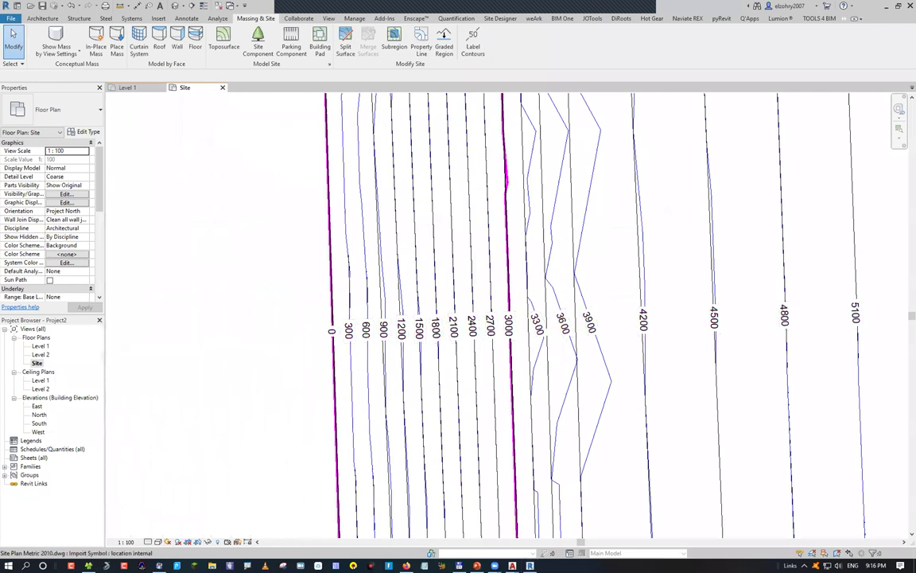
mouse_move(513, 566)
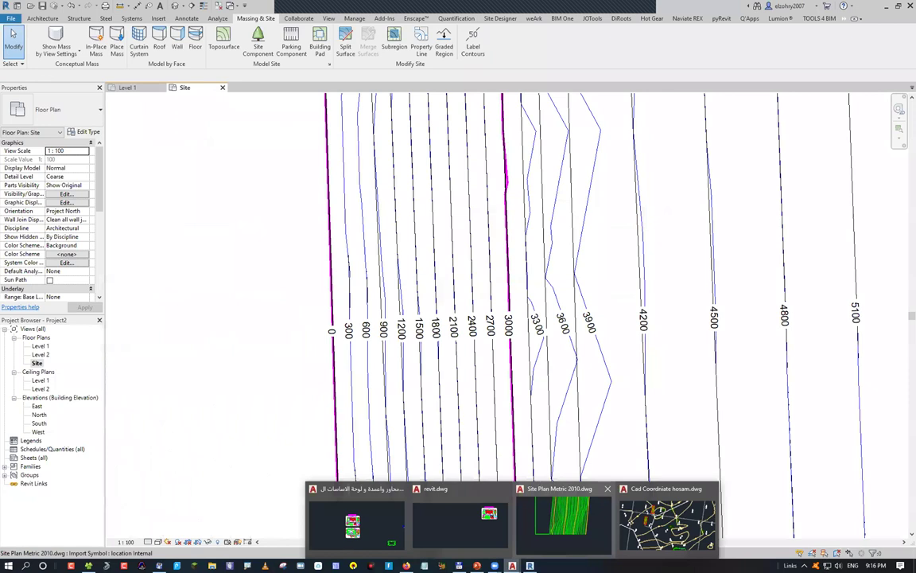
Read a point's X, Y, Z in the Site Plan Metric 2010 drawing, then return to Revit's Site Settings.
left_click(562, 519)
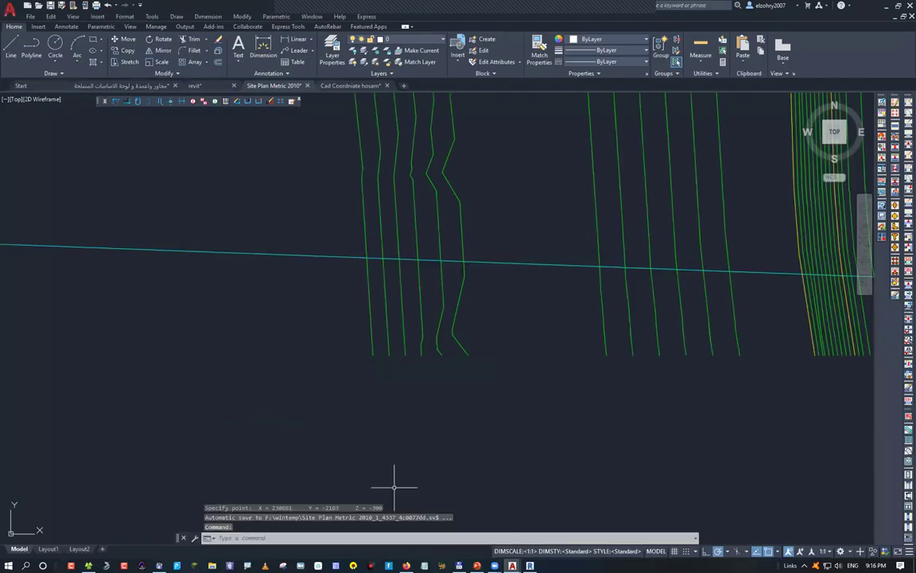
left_click(464, 354)
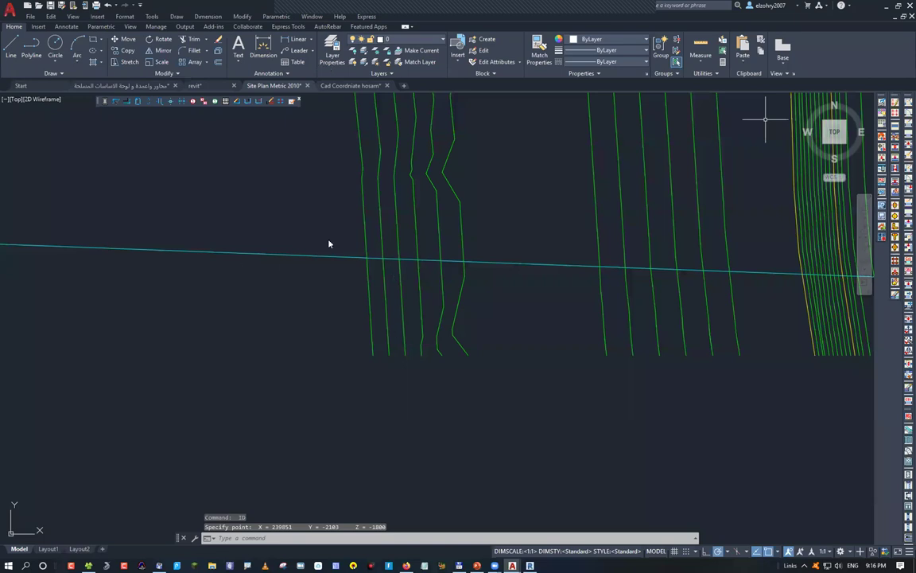
key("alt+Tab")
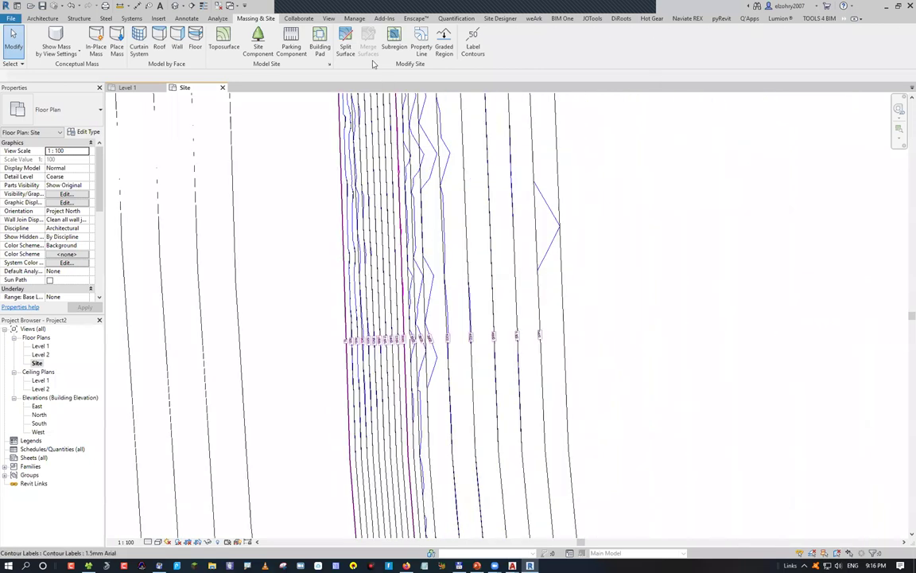
key("alt+Tab")
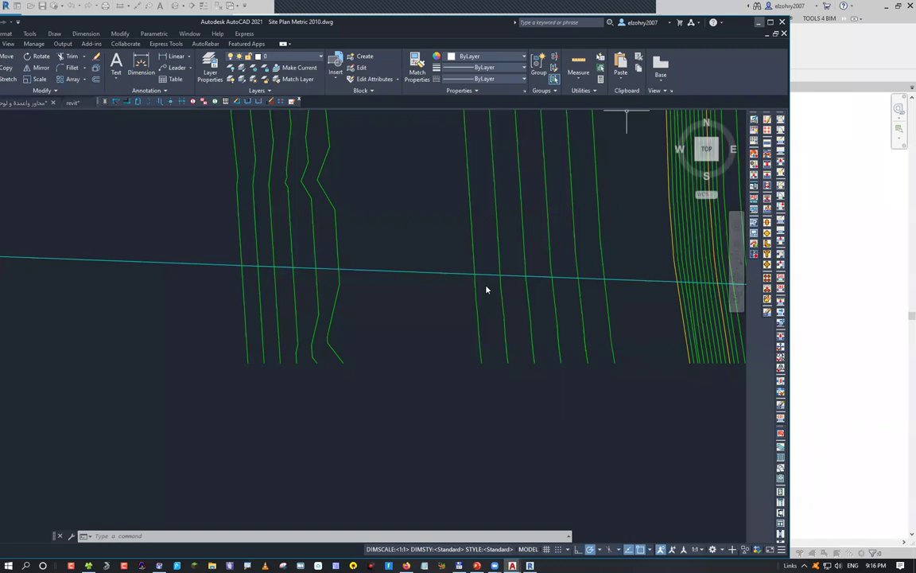
key("alt+Tab")
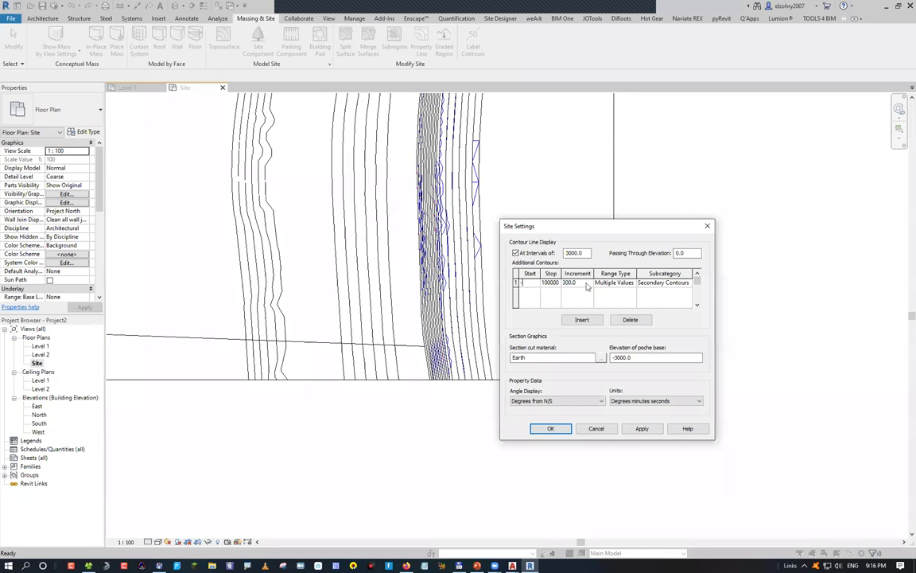
Set the additional contours Start to -2500, apply it and close Site Settings.
key("Return")
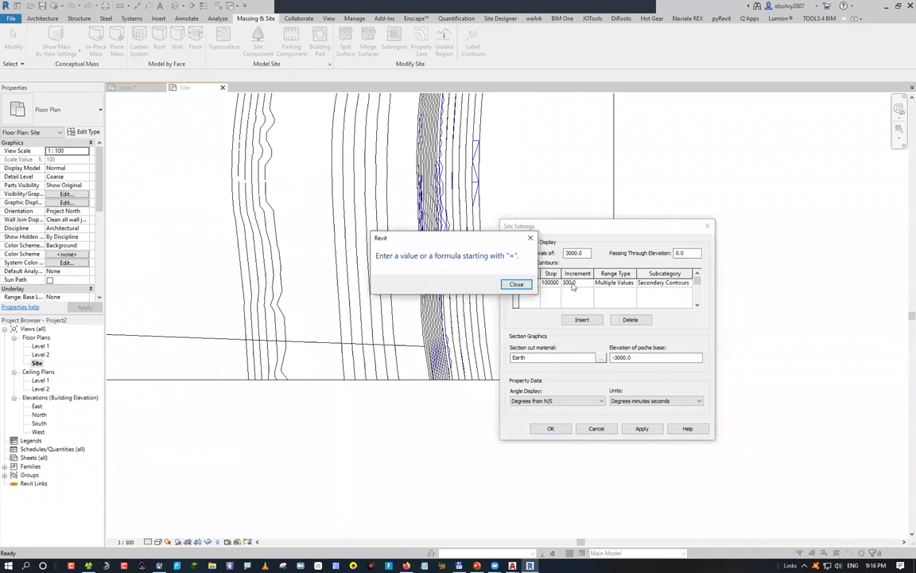
key("Return")
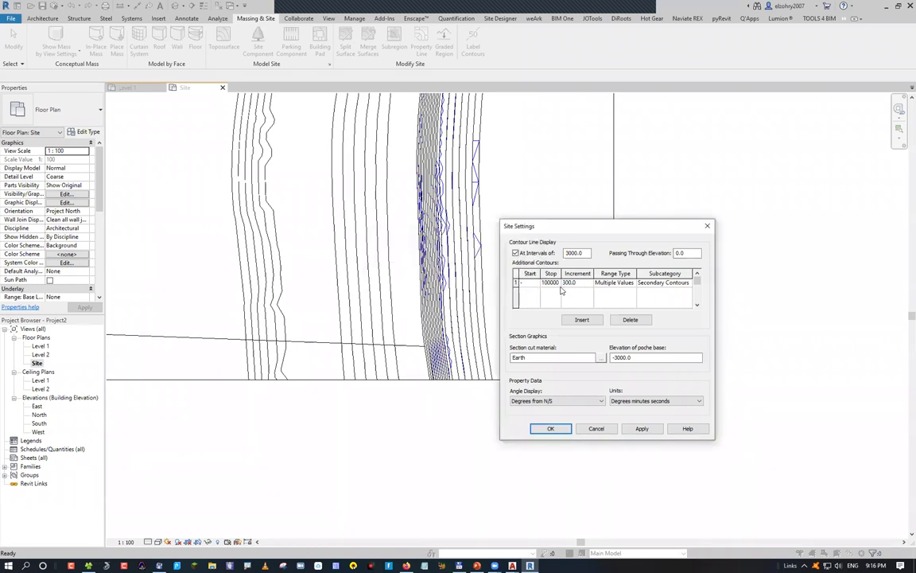
type("2500")
left_click(641, 428)
left_click(551, 428)
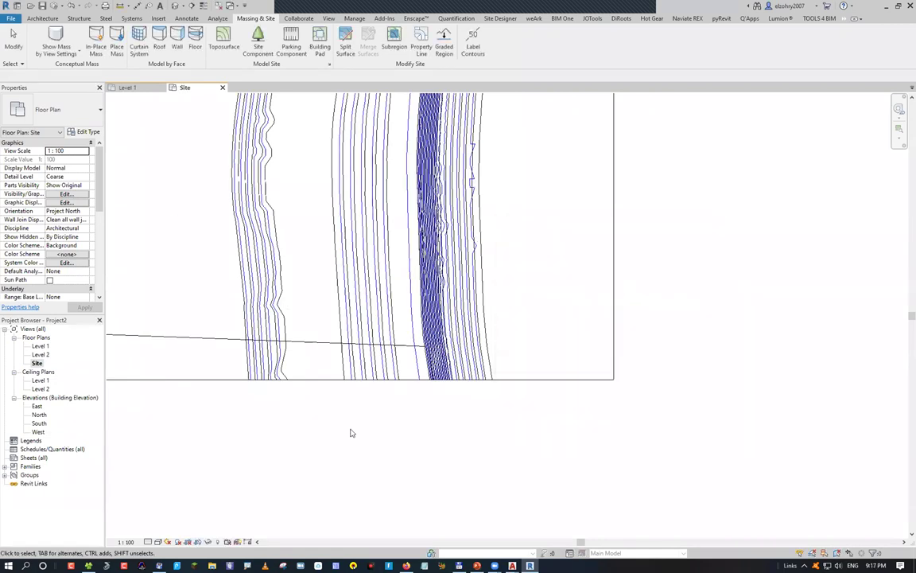
Zoom and pan across the site to check the contour labels near the building outlines.
scroll(370, 350, "up", 5)
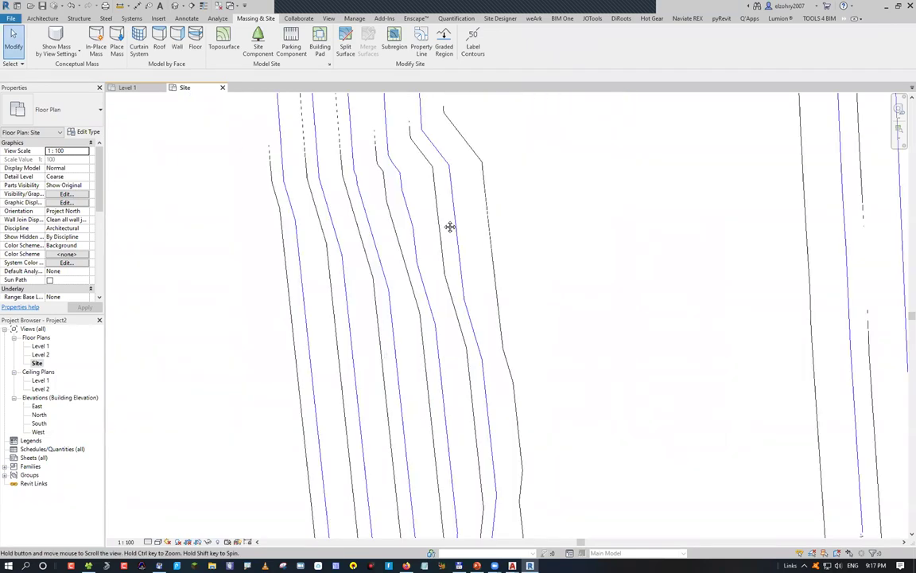
scroll(433, 347, "down", 3)
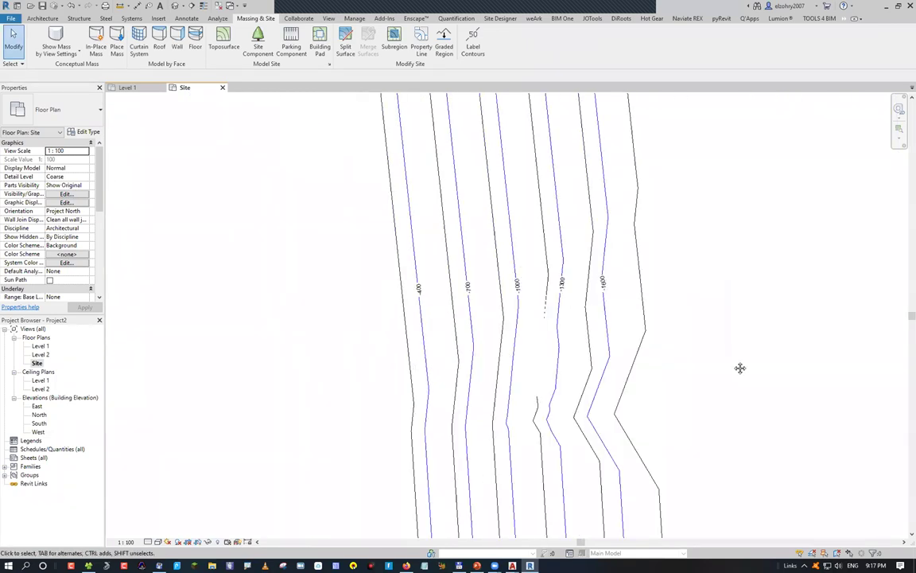
middle_click_drag(741, 368, 426, 390)
scroll(517, 422, "down", 2)
middle_click_drag(183, 375, 481, 411)
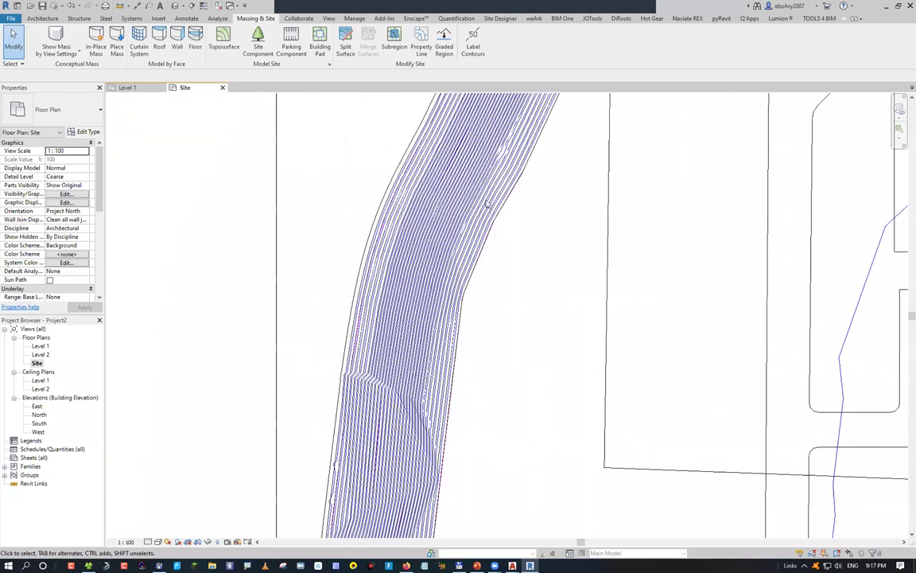
scroll(458, 337, "down", 1)
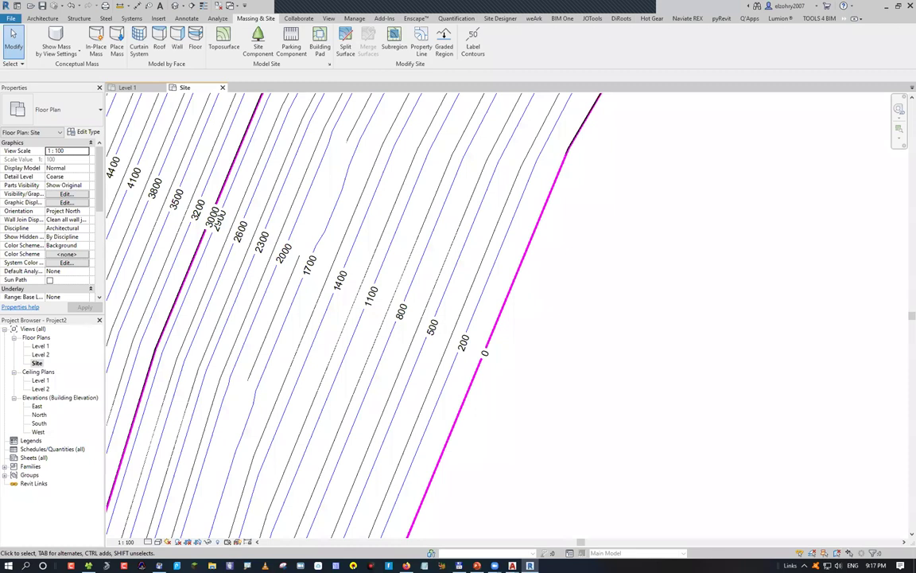
scroll(505, 368, "up", 2)
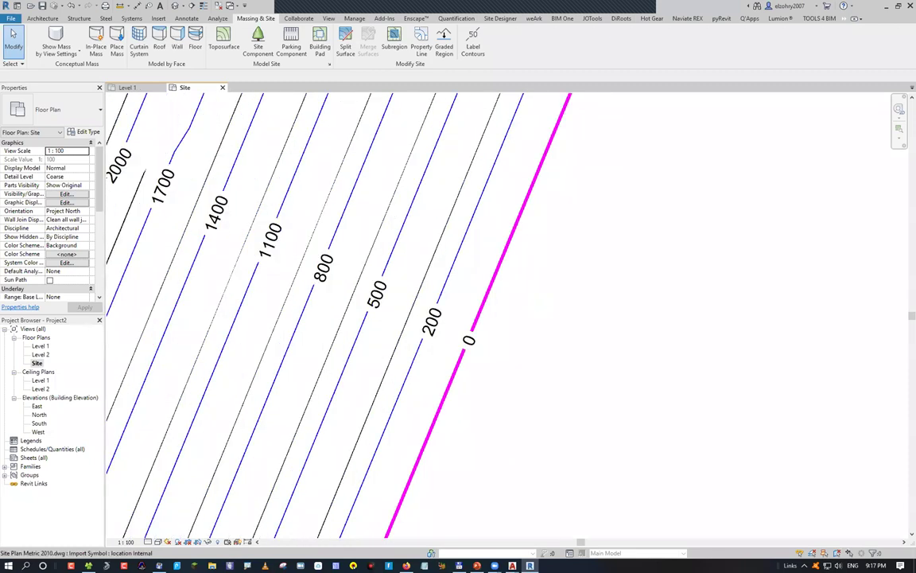
Try an additional contours Start value of -3000 and apply it.
left_click_drag(516, 293, 580, 285)
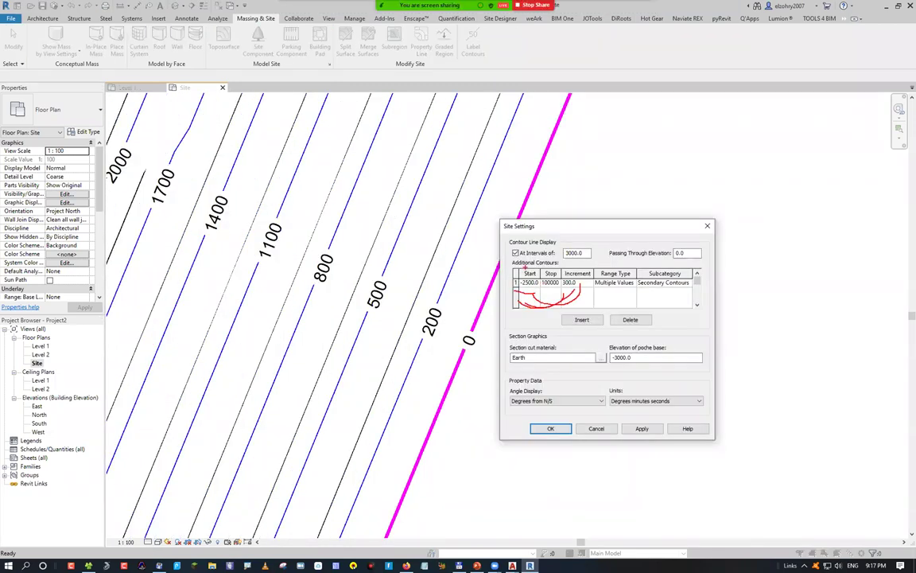
left_click_drag(542, 478, 552, 507)
left_click_drag(565, 495, 602, 493)
left_click_drag(607, 491, 612, 492)
left_click_drag(442, 301, 422, 374)
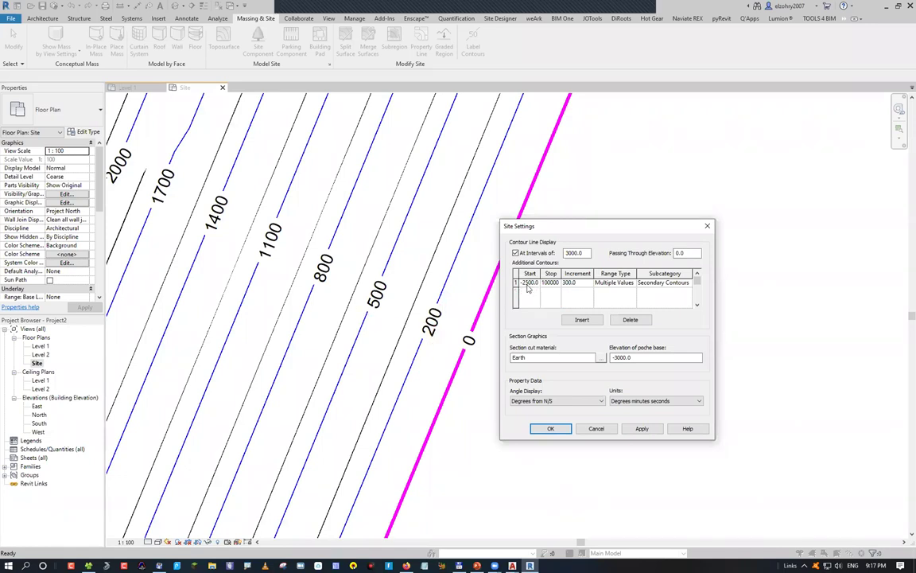
key("BackSpace")
key("BackSpace")
type("30")
key("alt+a")
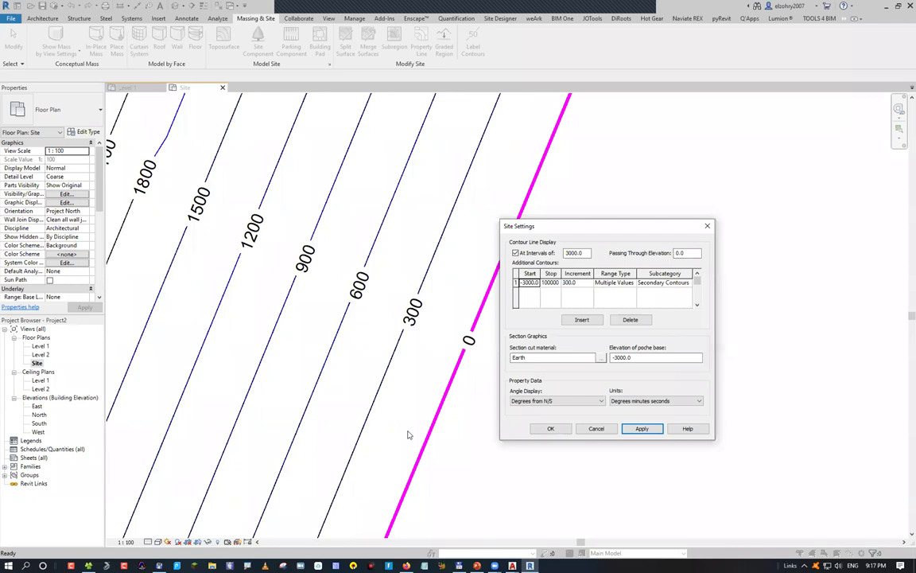
Try contour increments of 250.0 and then 400, applying the 400 increment.
left_click(578, 283)
type("250.0")
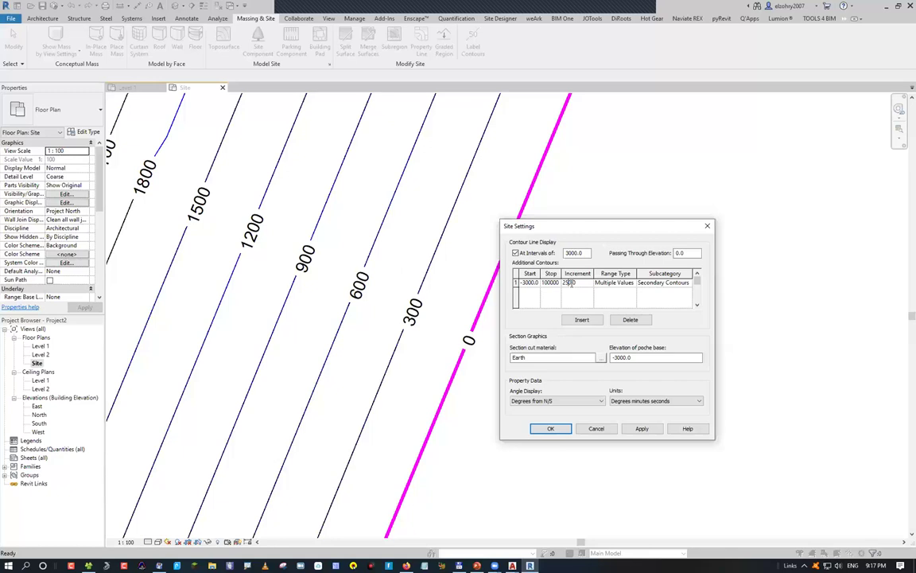
key("Tab")
type("400")
left_click(642, 428)
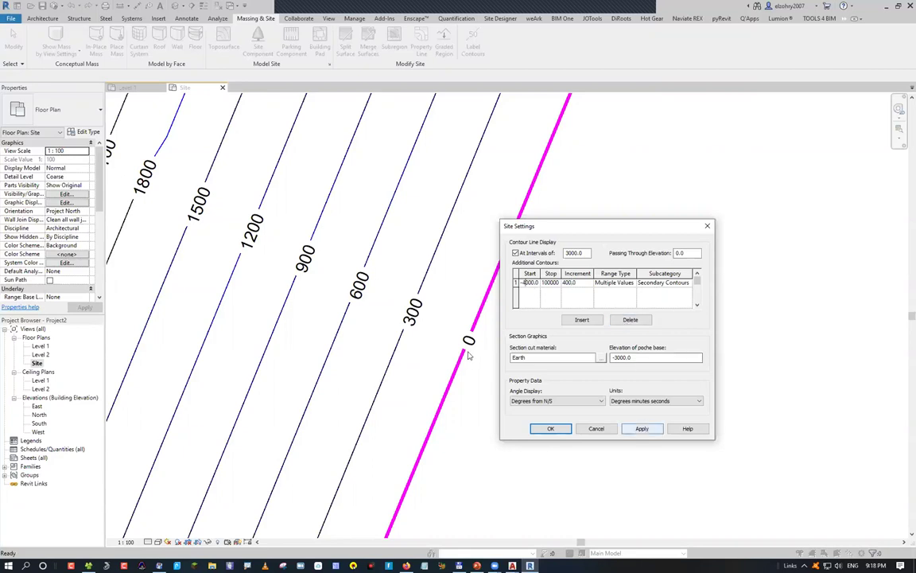
Set the increment to 300.0 and Start to -2100, apply, and close Site Settings.
left_click(587, 287)
type("300.0")
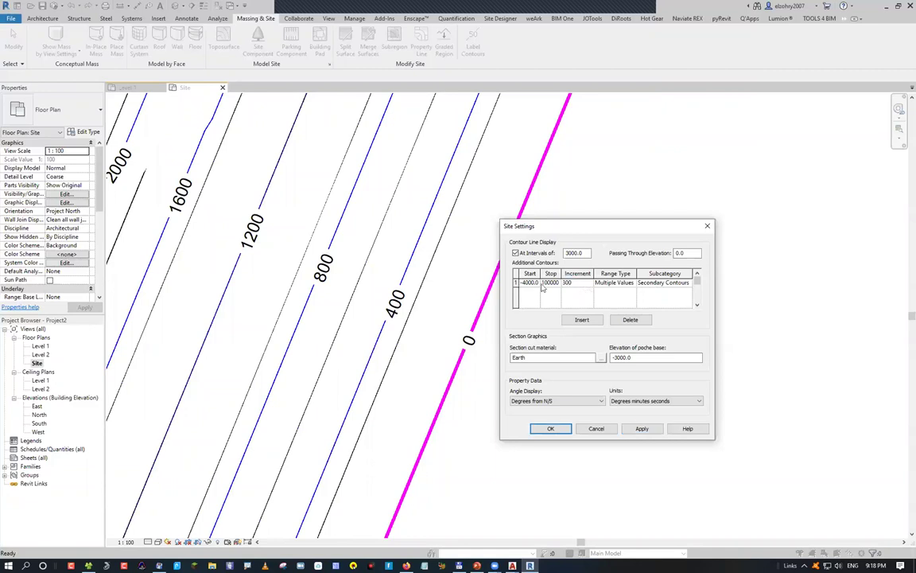
left_click(601, 292)
type("-21")
key("alt+a")
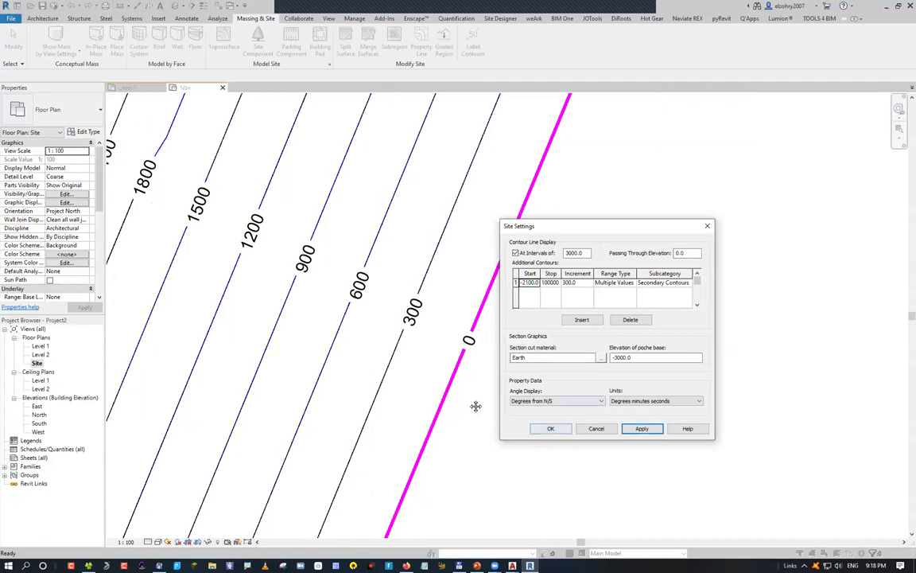
key("Return")
scroll(476, 406, "down", 4)
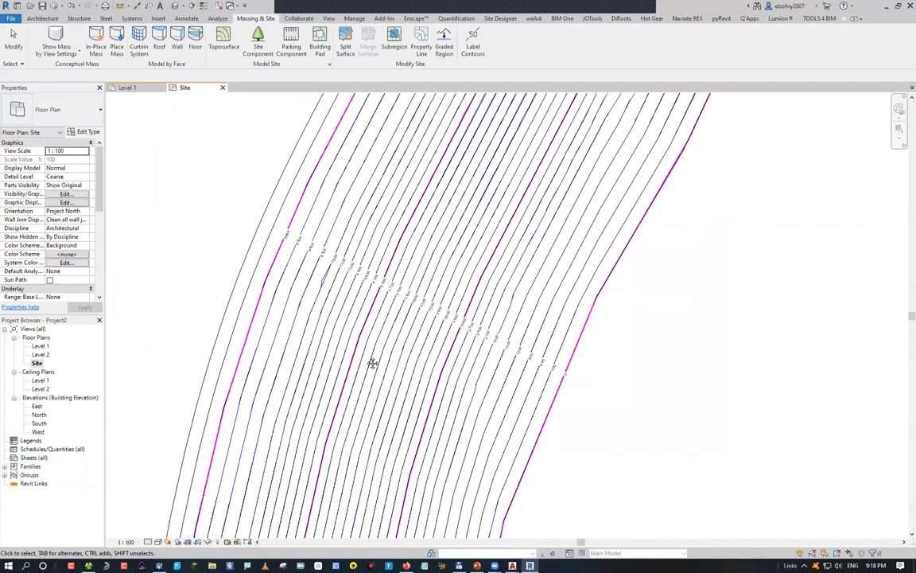
Fit the whole site plan into view with ZF, then bring up the shared coordinates options.
scroll(372, 362, "down", 5)
scroll(664, 318, "up", 4)
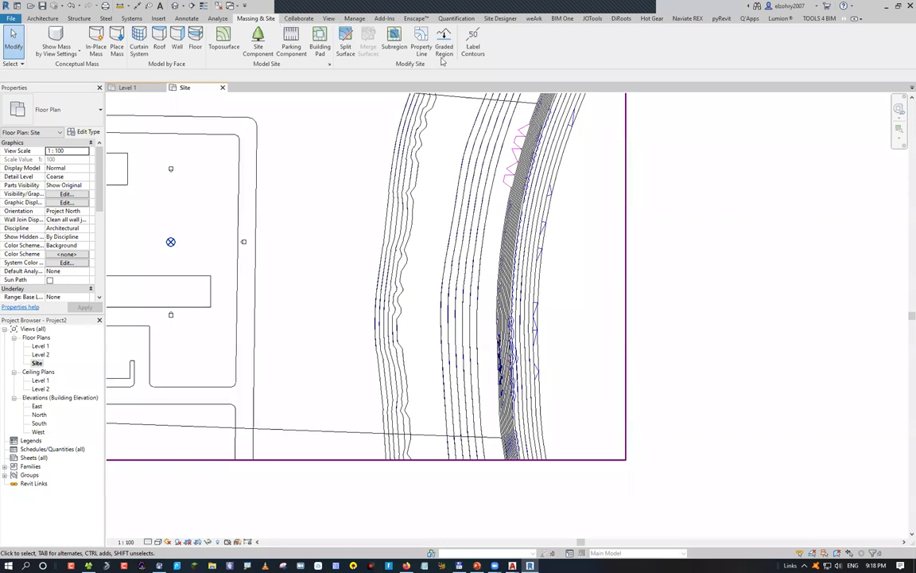
key("z")
key("f")
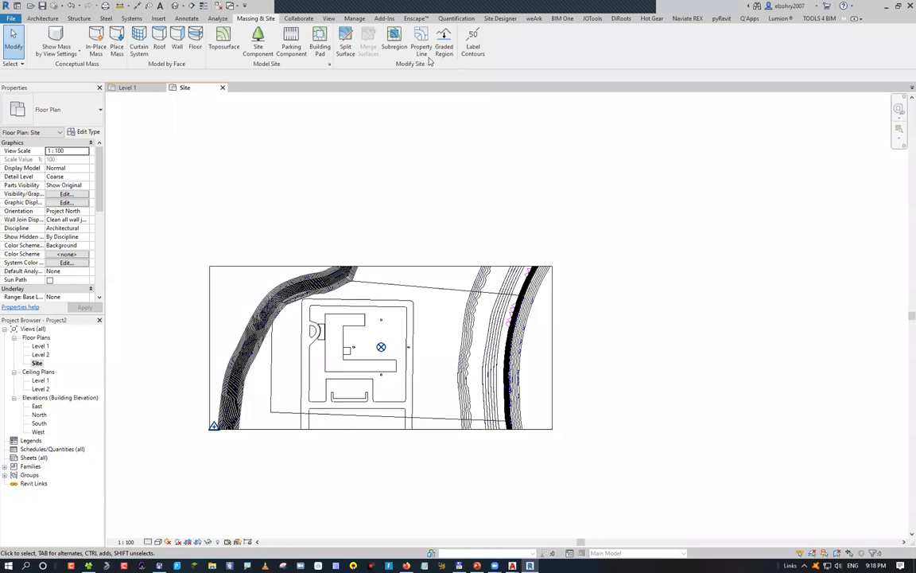
left_click(354, 19)
left_click(420, 42)
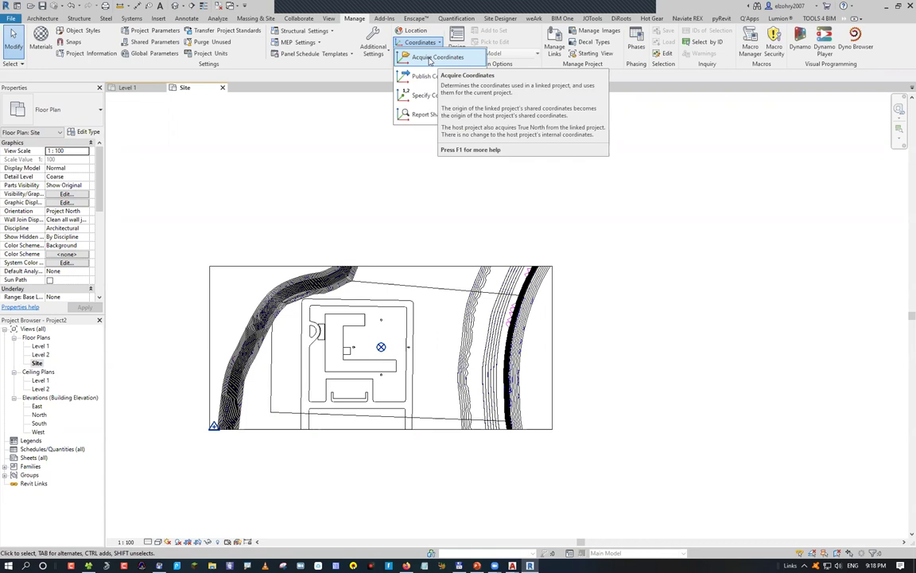
Dismiss the coordinates options, cancel linking a CAD file, and show the Massing & Site tools.
left_click(279, 149)
left_click(159, 19)
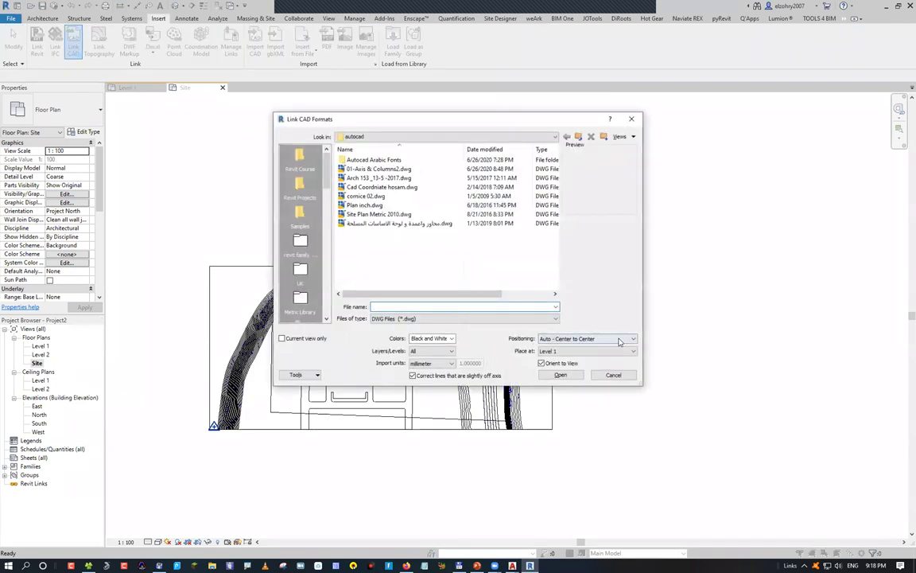
left_click(619, 340)
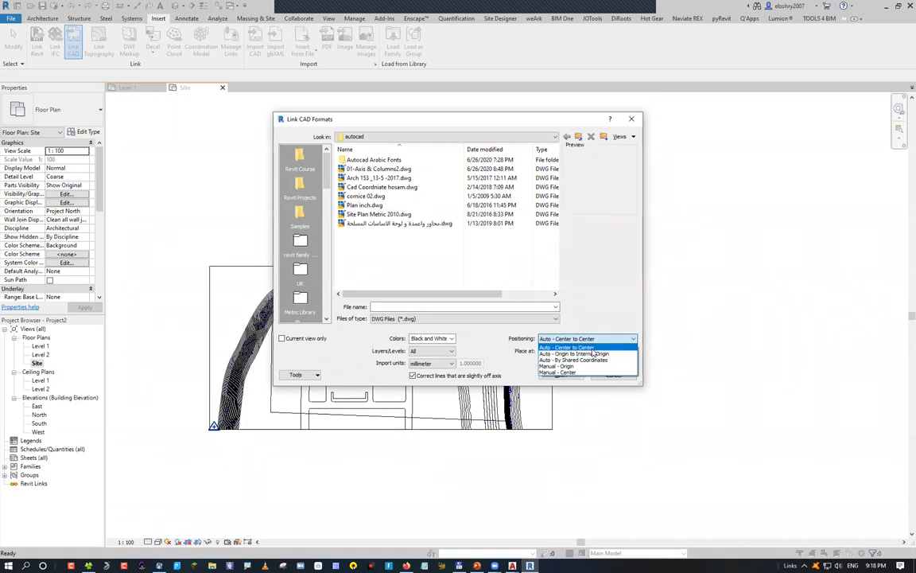
left_click(593, 350)
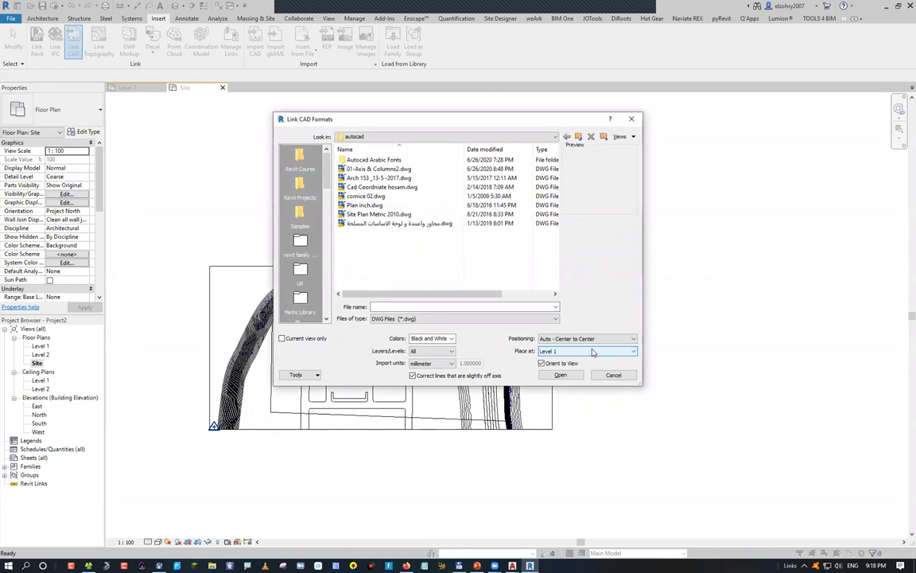
left_click(614, 375)
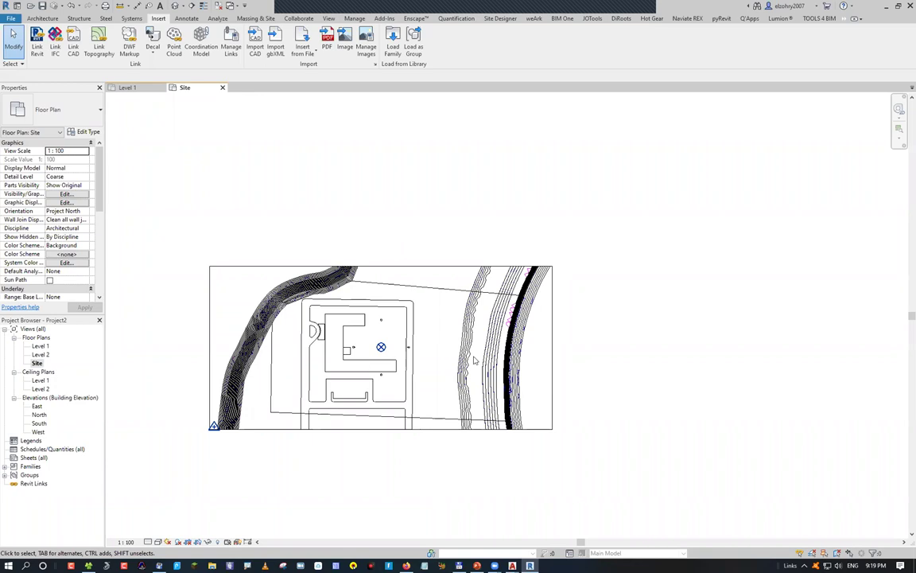
scroll(338, 255, "down", 2)
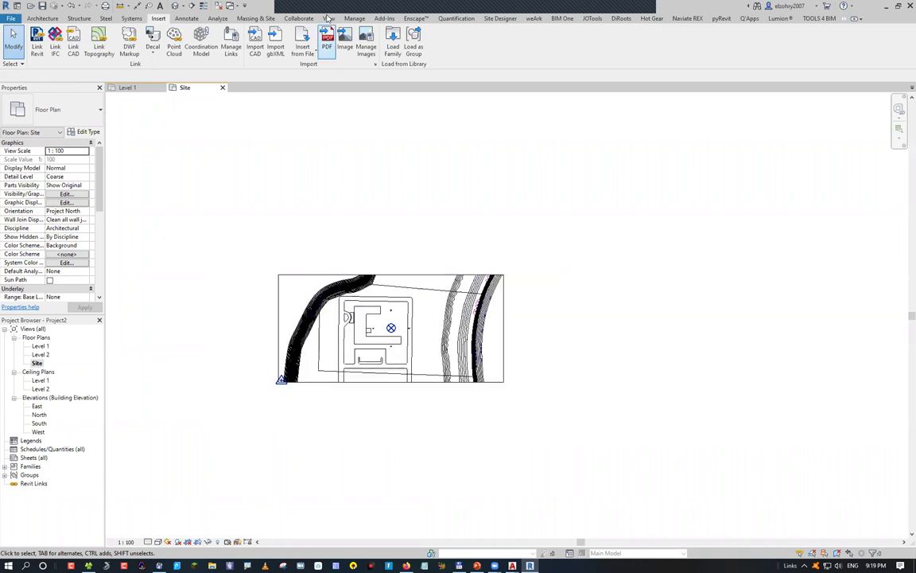
left_click(243, 18)
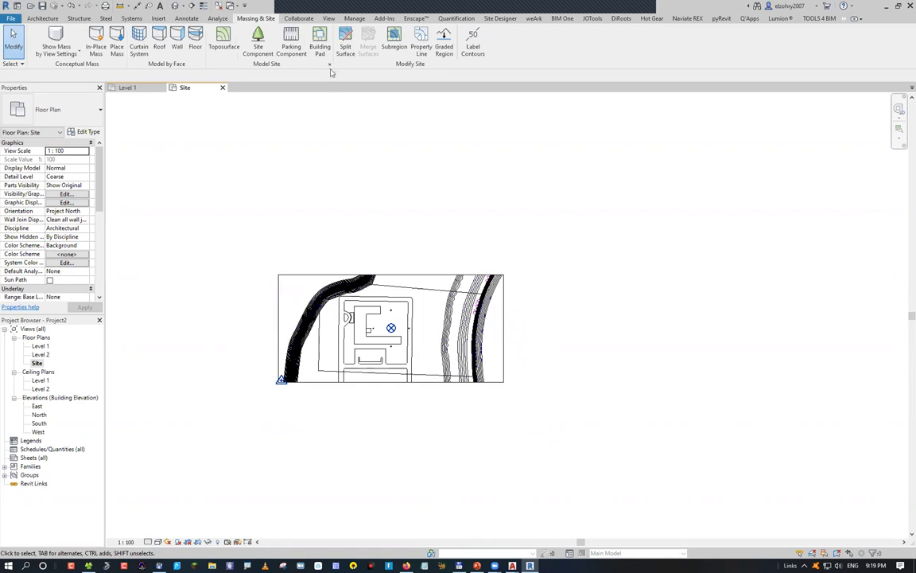
Review Site Settings (additional contours every 300.0 from -2100.0) and close them unchanged.
left_click(329, 66)
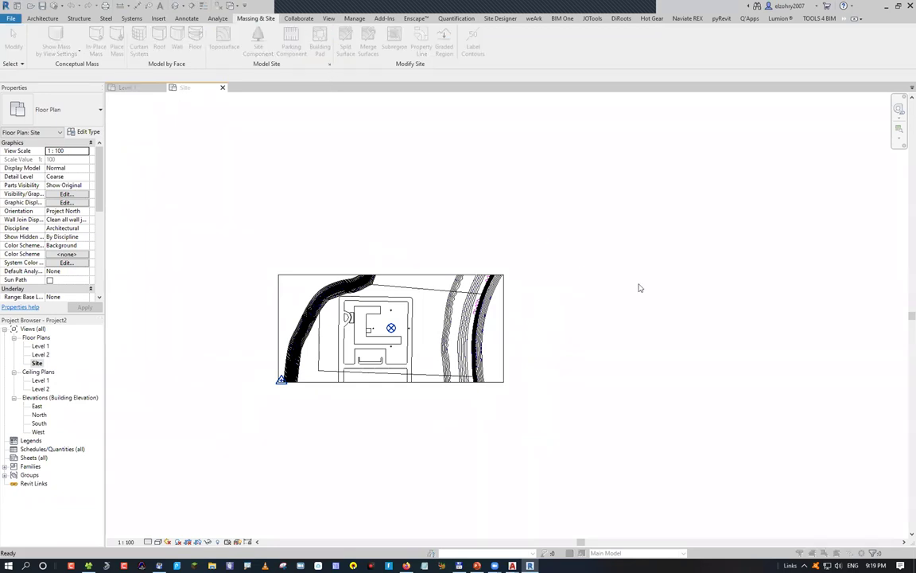
left_click(550, 428)
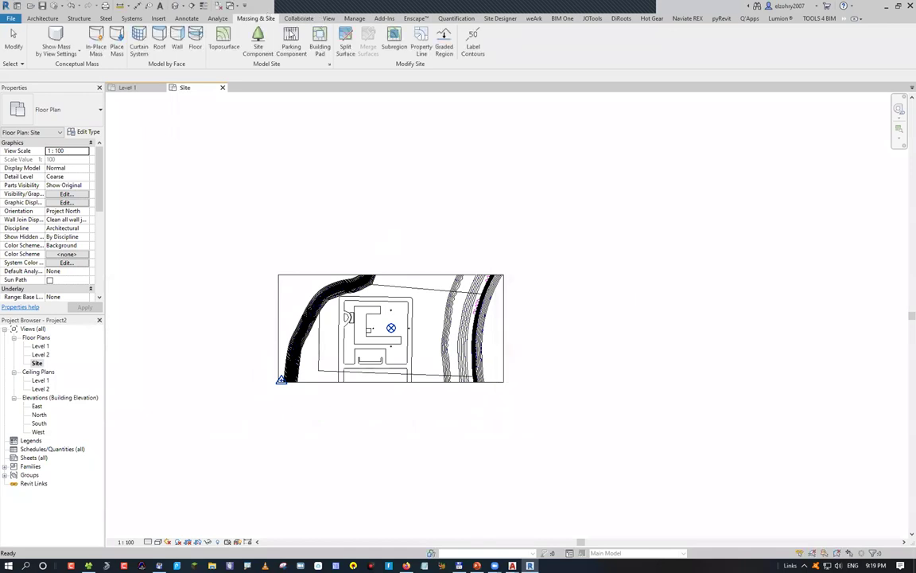
scroll(286, 44, "down", 2)
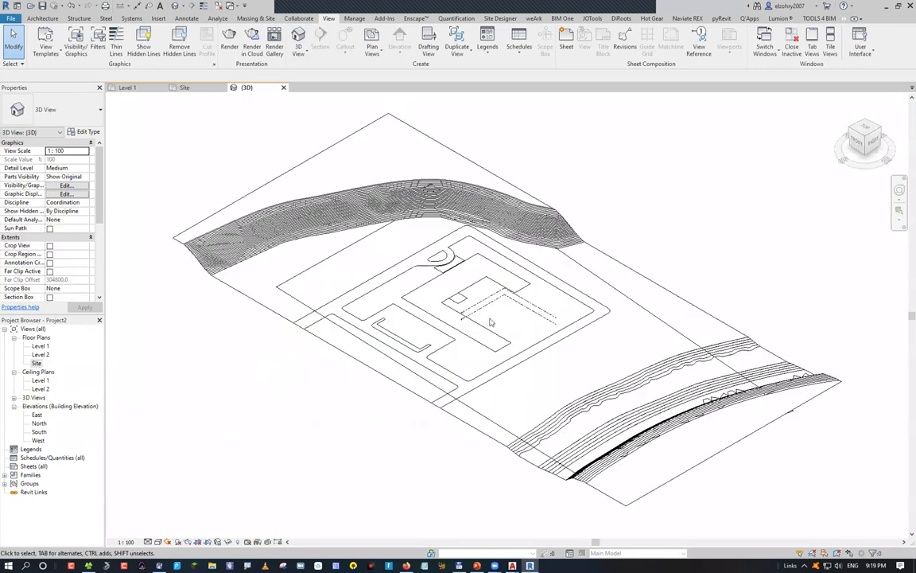
Shade the 3D view and draw a section line across the site in the Site plan.
key("s")
key("d")
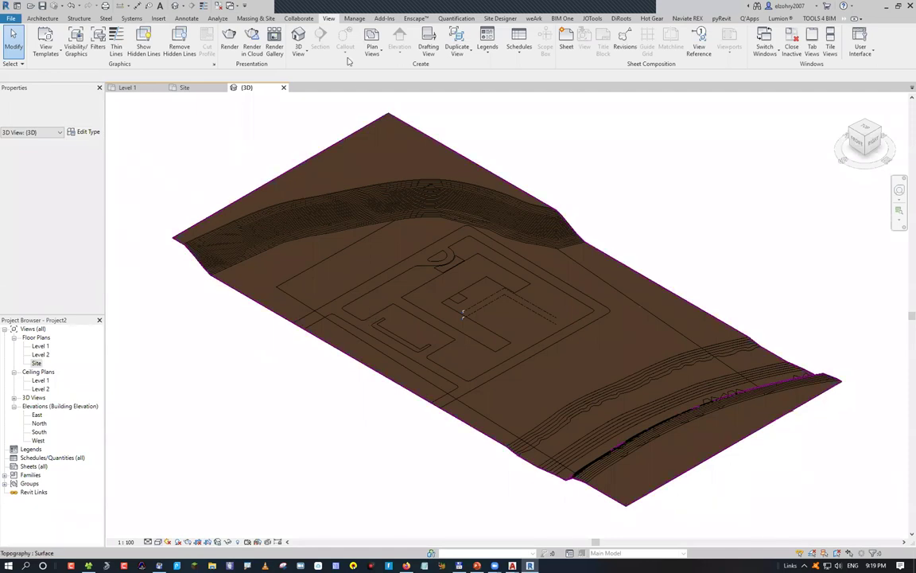
key("ctrl+Tab")
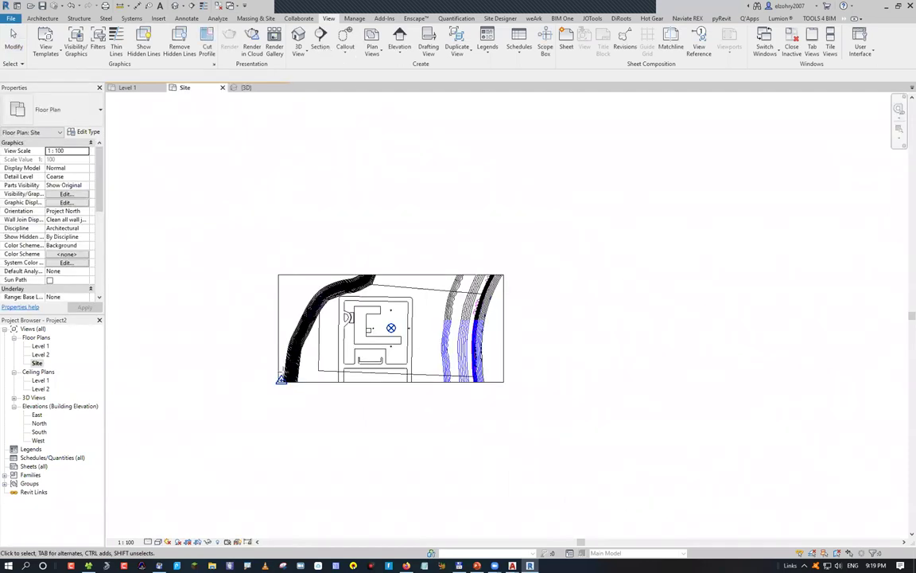
key("s")
key("e")
left_click(280, 374)
left_click(501, 374)
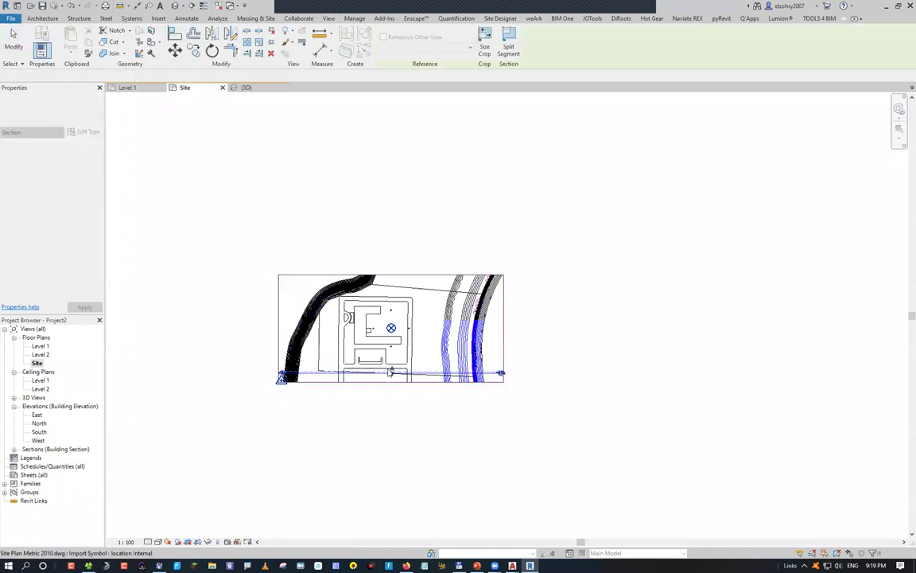
key("Escape")
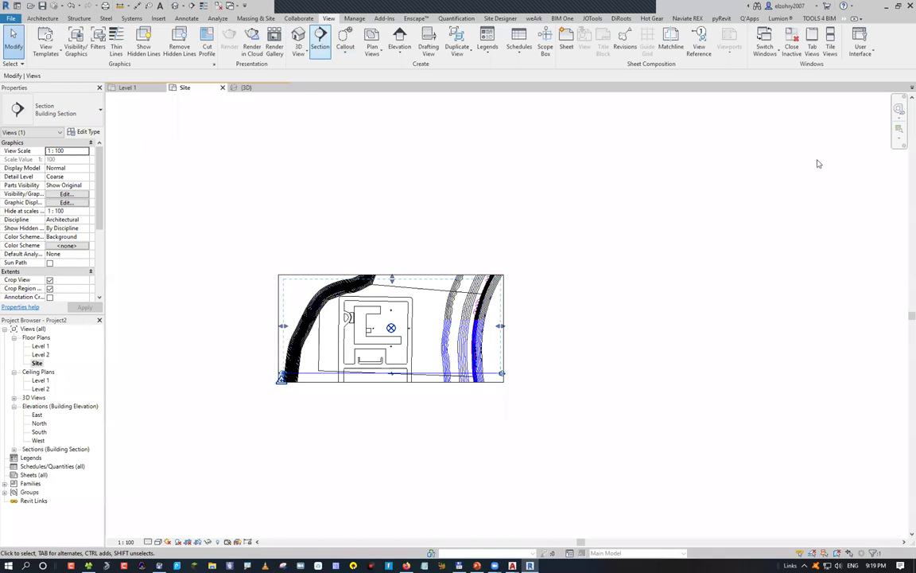
Orient the 3D view to the new section, extend the section box downward, and orbit.
key("ctrl+Tab")
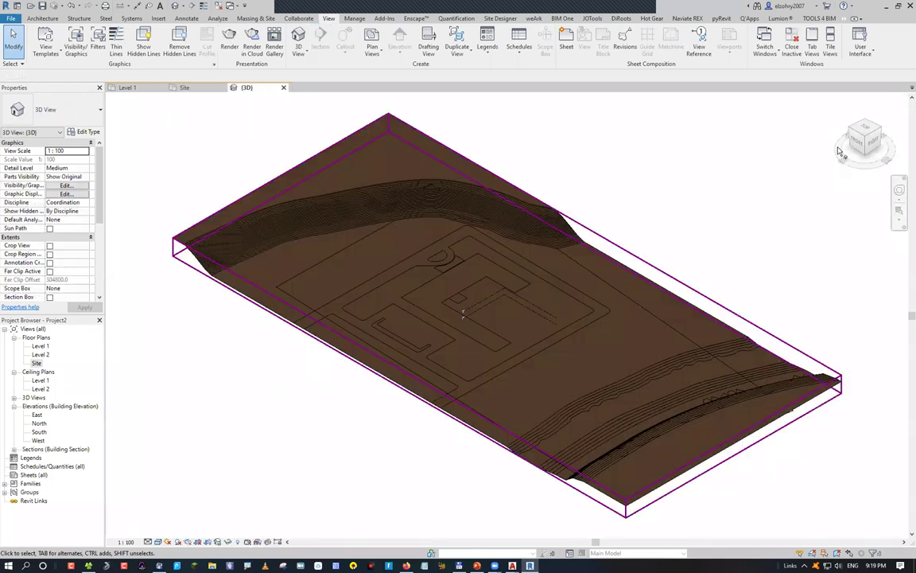
right_click(838, 151)
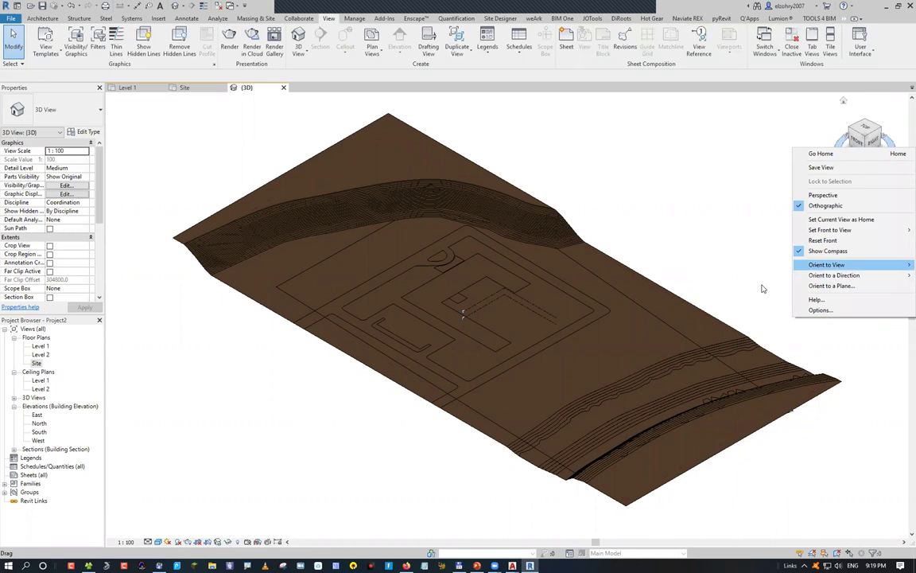
left_click(754, 254)
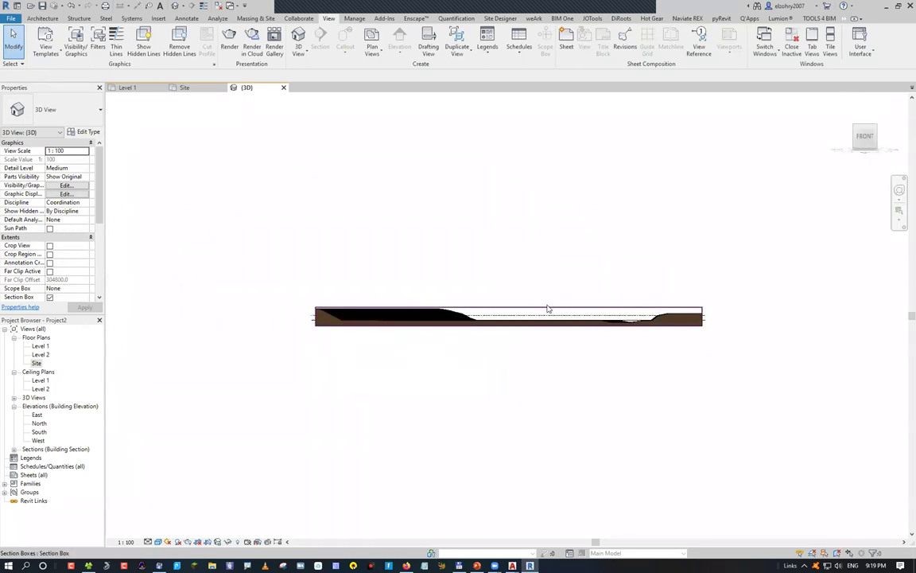
left_click(508, 329)
left_click_drag(509, 329, 510, 403)
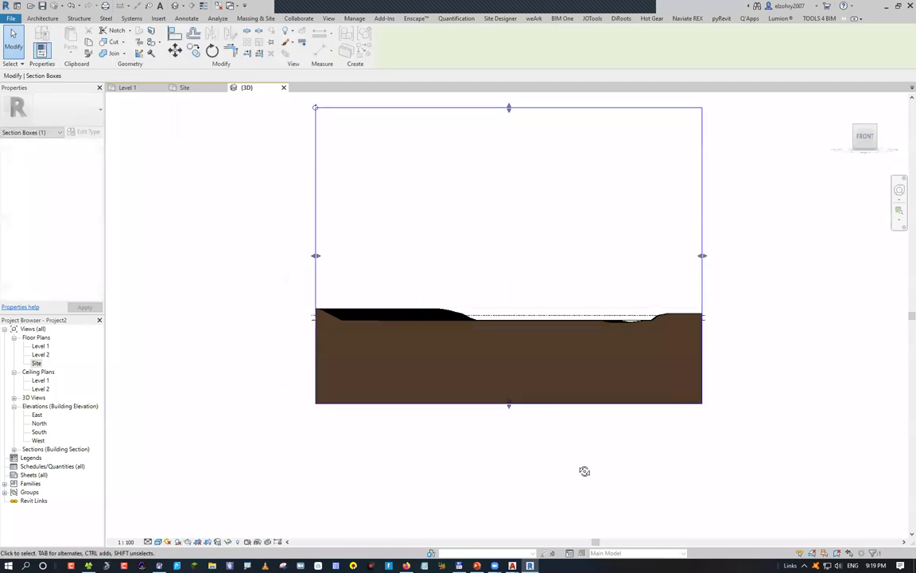
middle_click_drag(393, 214, 334, 194, "shift")
key("Escape")
middle_click_drag(278, 298, 411, 140, "shift")
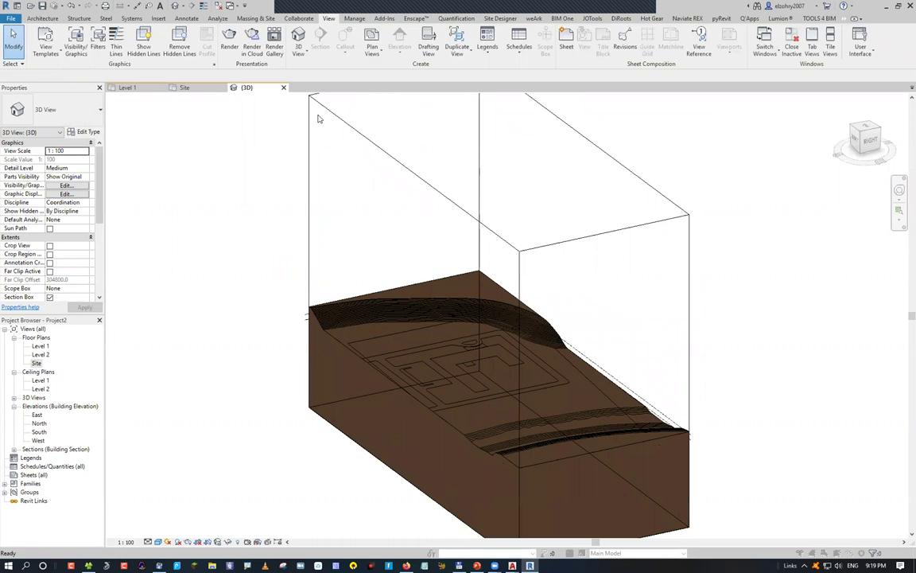
key("v")
key("v")
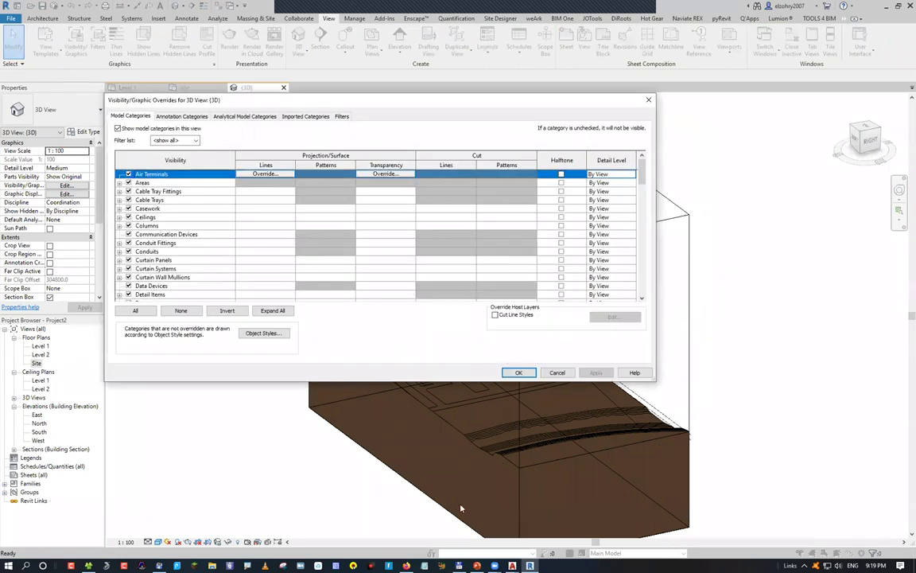
key("ctrl+Tab")
key("ctrl+Tab")
key("ctrl+Tab")
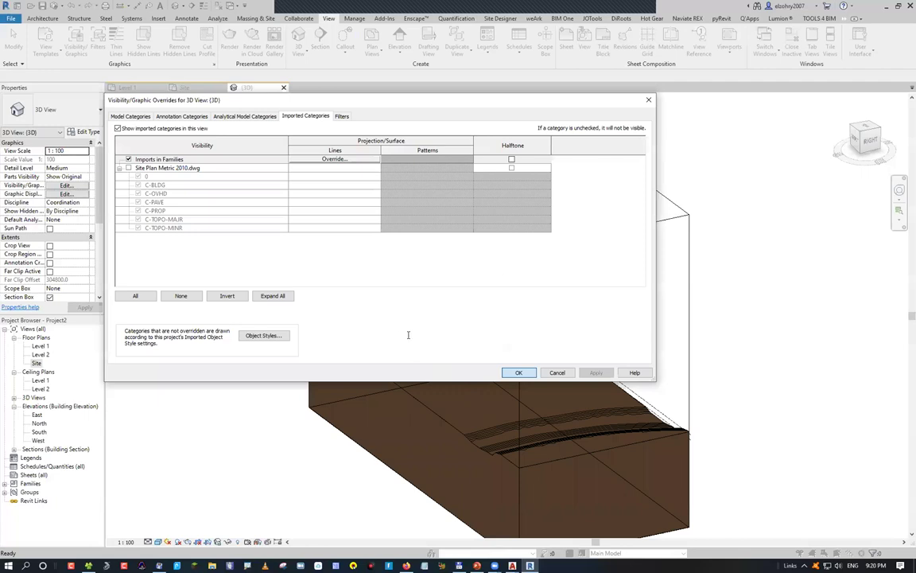
key("Return")
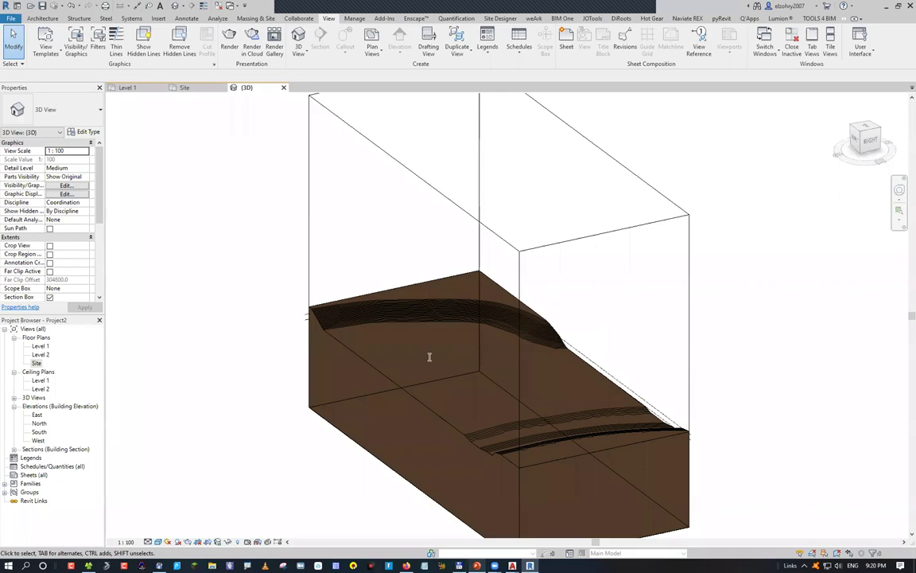
key("alt+Tab")
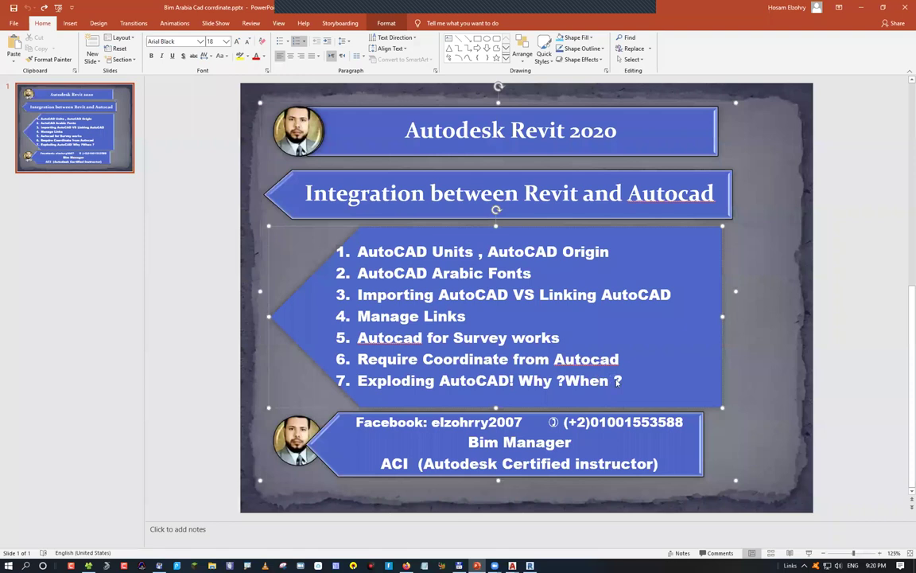
left_click_drag(618, 382, 357, 381)
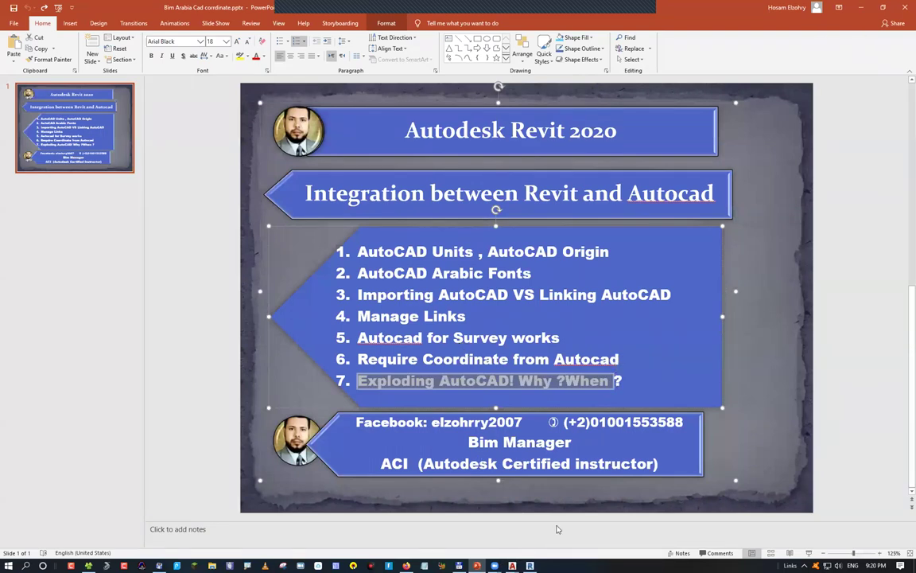
left_click(530, 565)
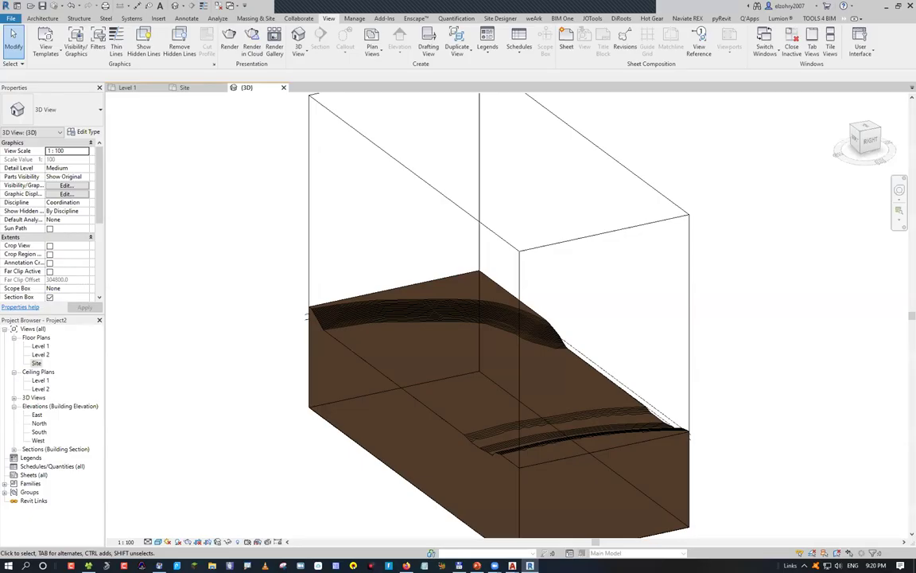
Switch to the Cad Coordniate hosam.dwg survey drawing, select the 17.70 point, and maximize the window.
mouse_move(512, 565)
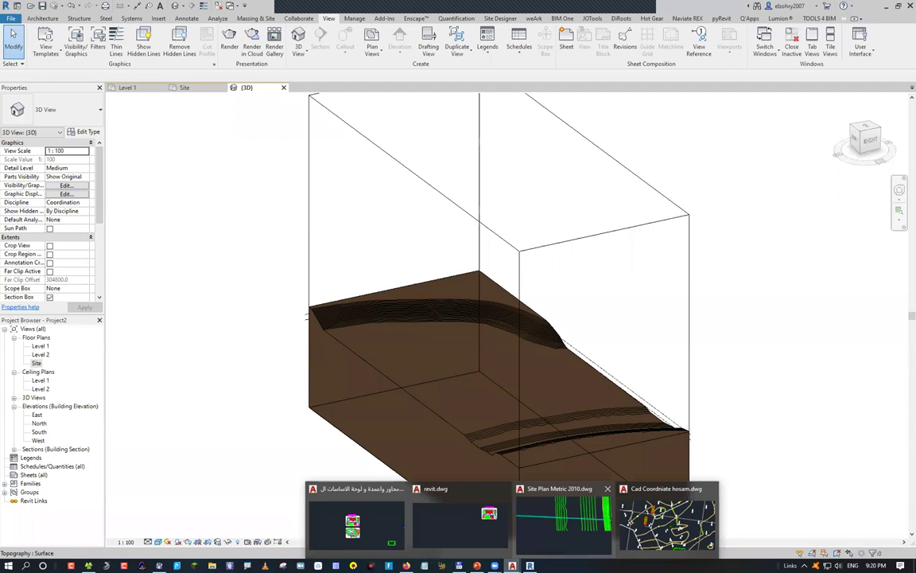
left_click(669, 521)
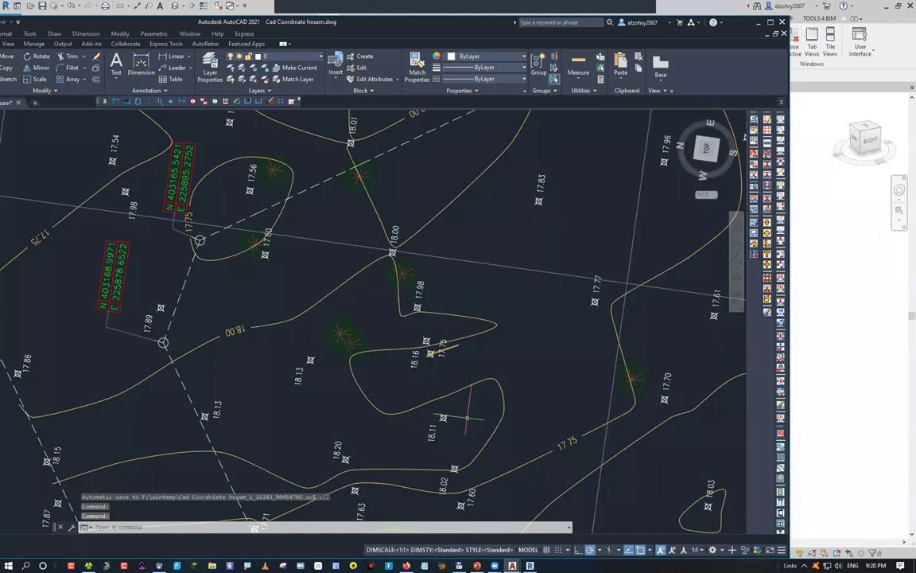
scroll(257, 229, "up", 6)
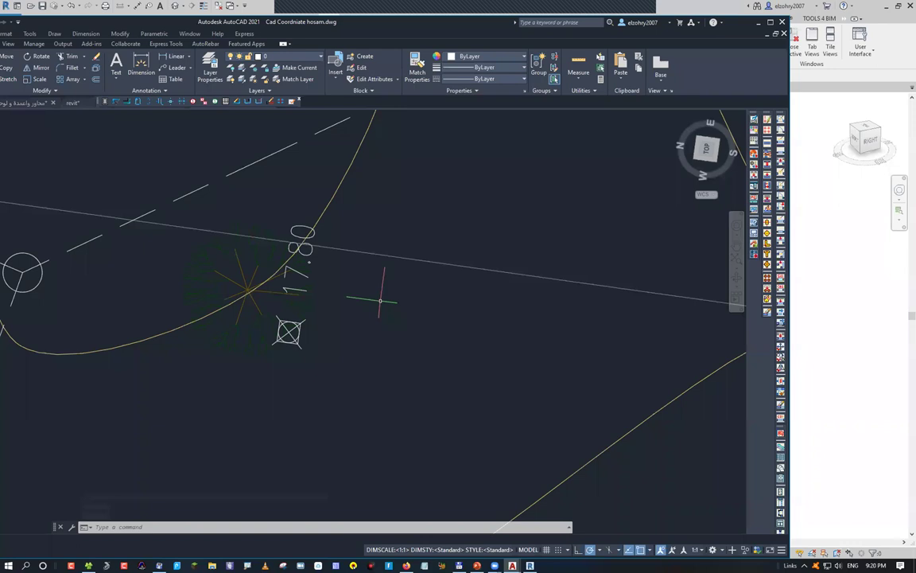
scroll(381, 300, "down", 8)
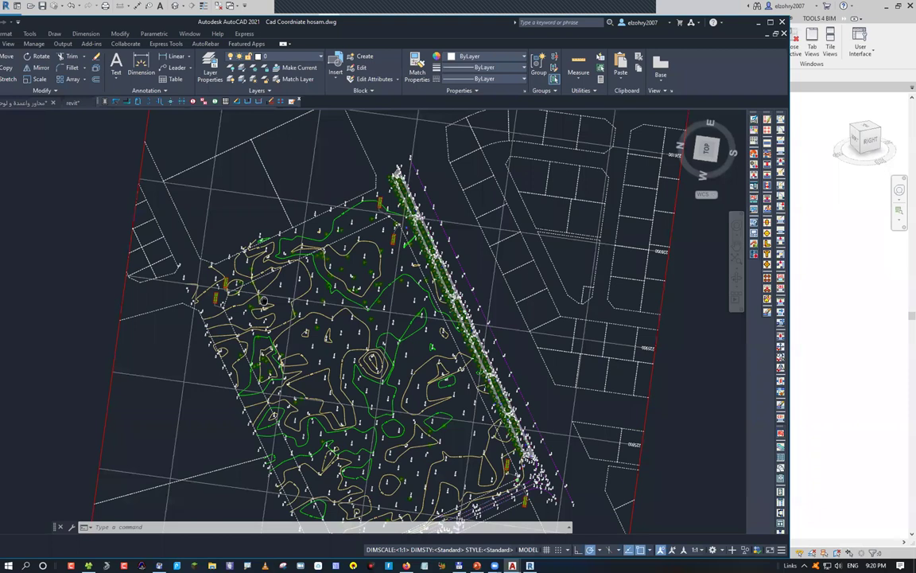
scroll(263, 300, "up", 8)
left_click(419, 211)
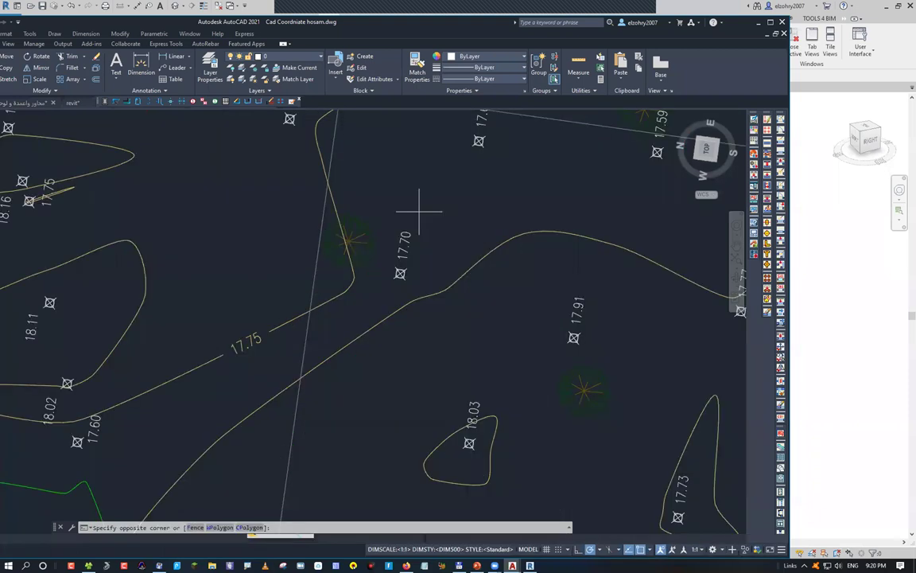
left_click(414, 264)
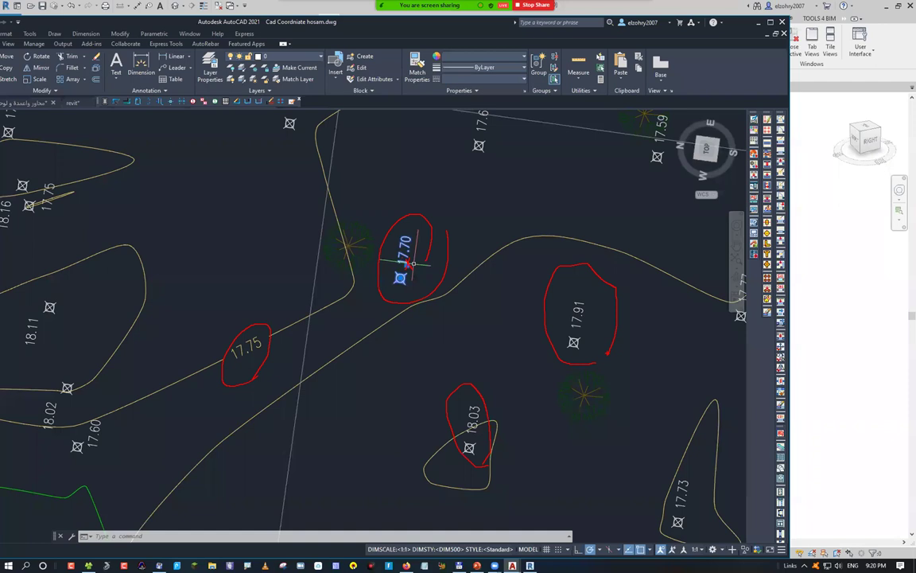
scroll(426, 233, "down", 8)
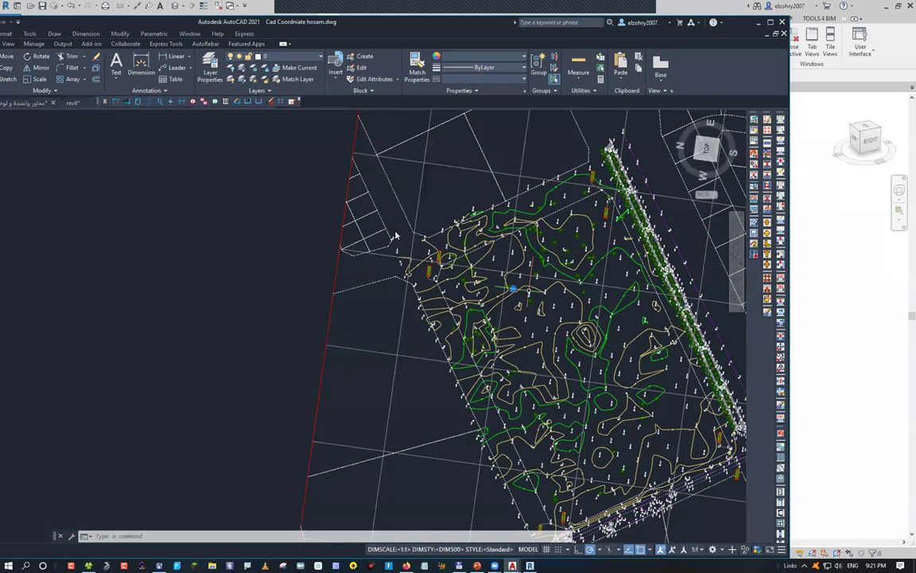
key("super+Up")
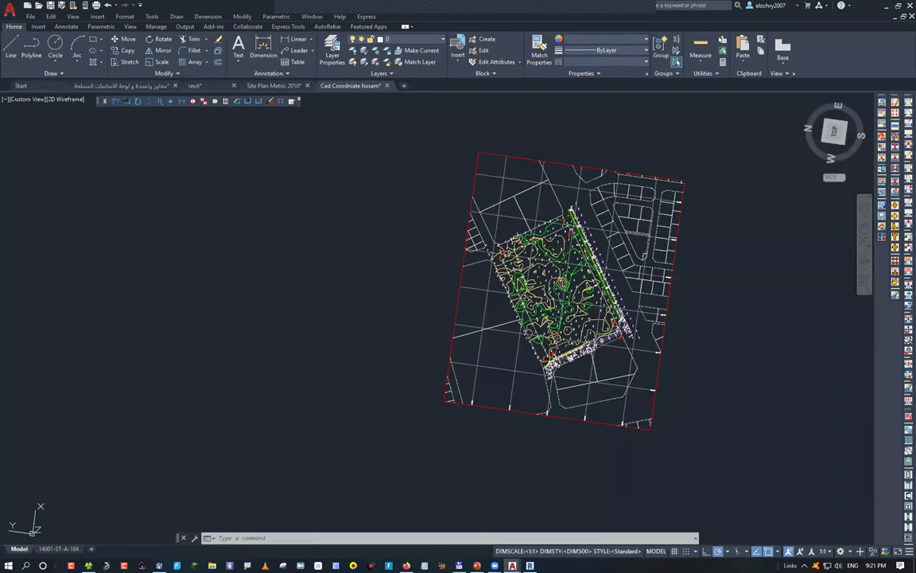
Abandon the block export to file, then open the drawing named cl.
key("ctrl+o")
key("Return")
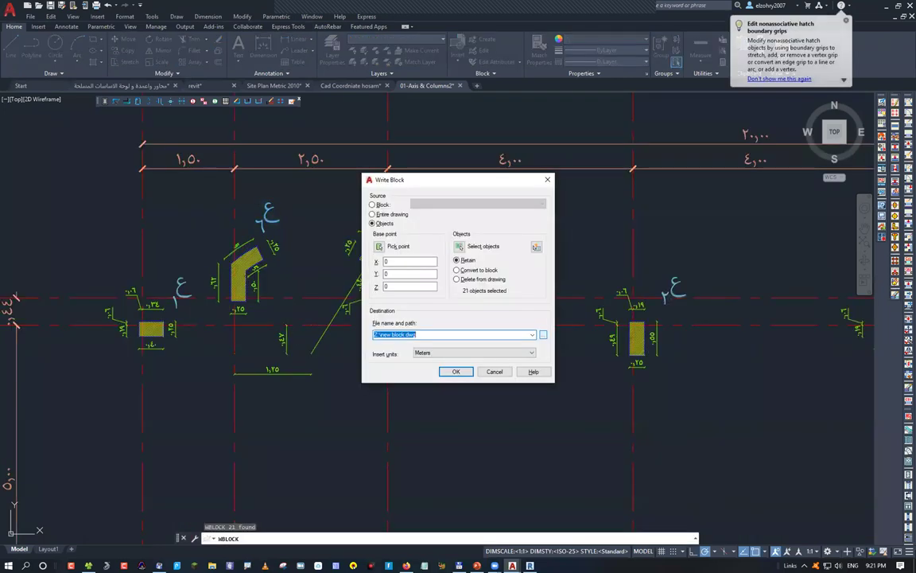
left_click(543, 334)
type("c")
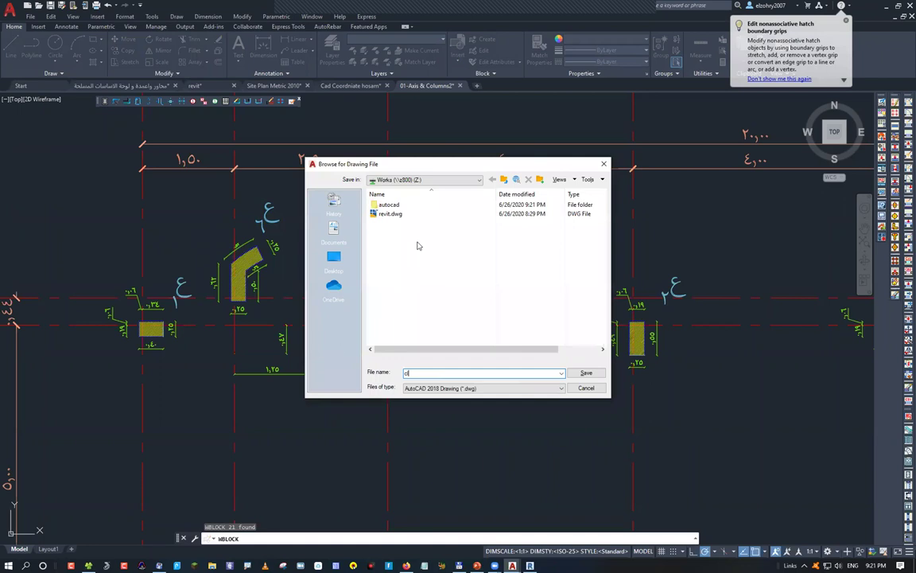
key("Escape")
key("Escape")
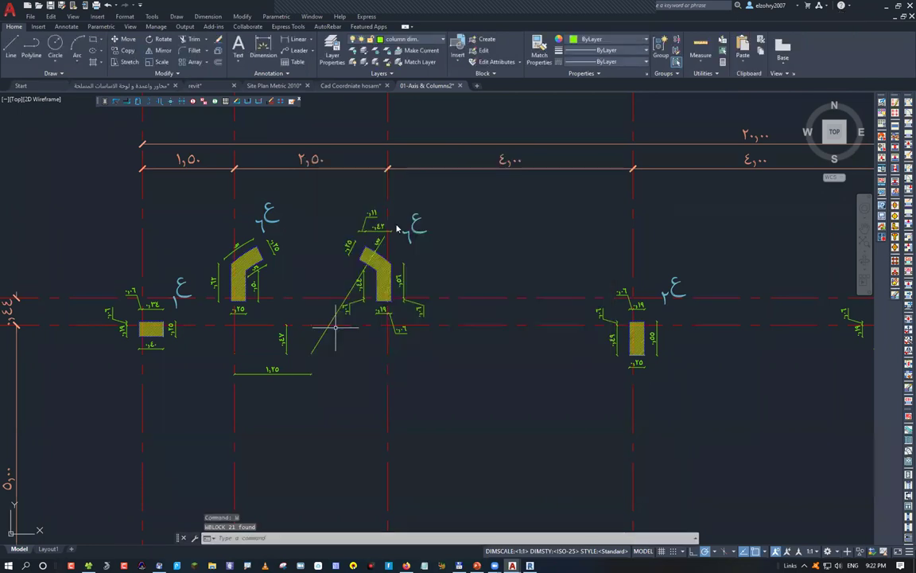
key("ctrl+o")
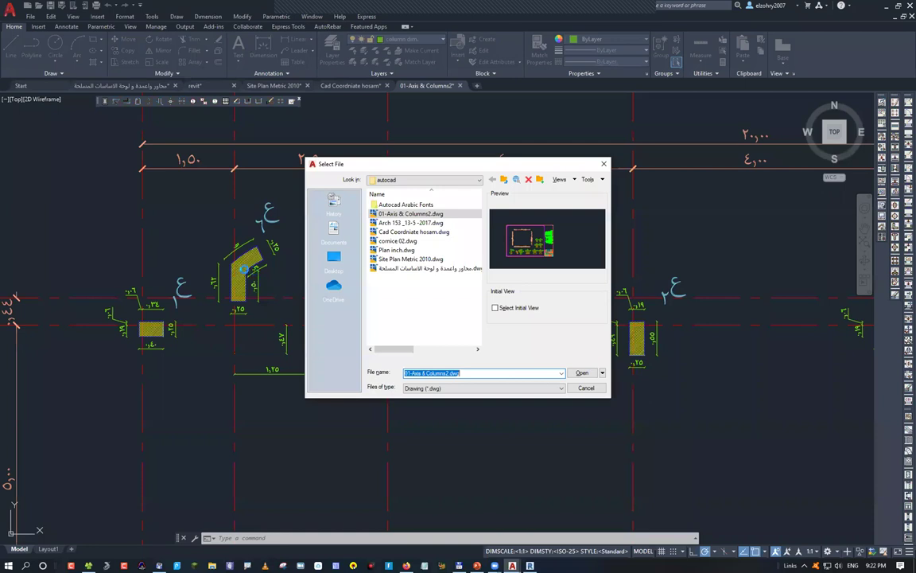
type("cl")
key("Return")
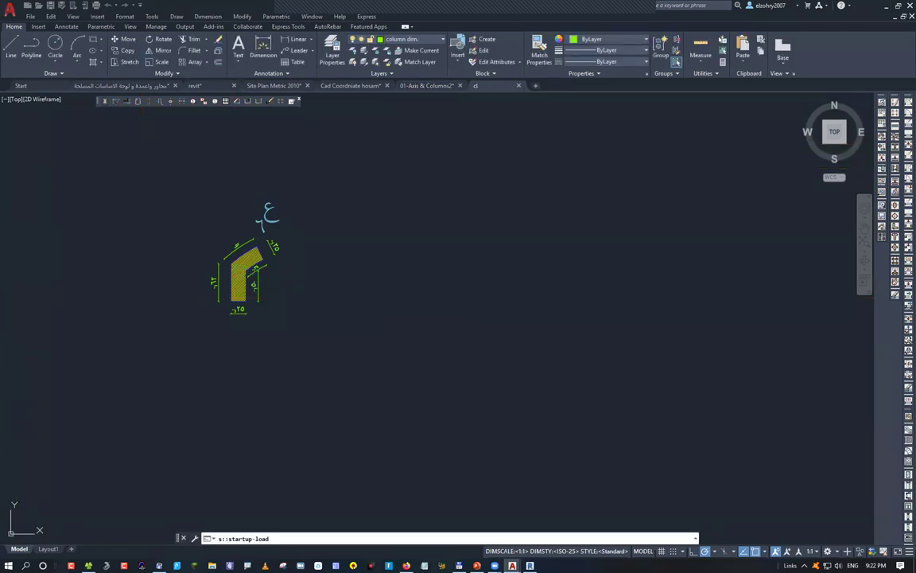
Delete the column's hatch and create a boundary outline inside the column with BO.
left_click(238, 269)
key("Delete")
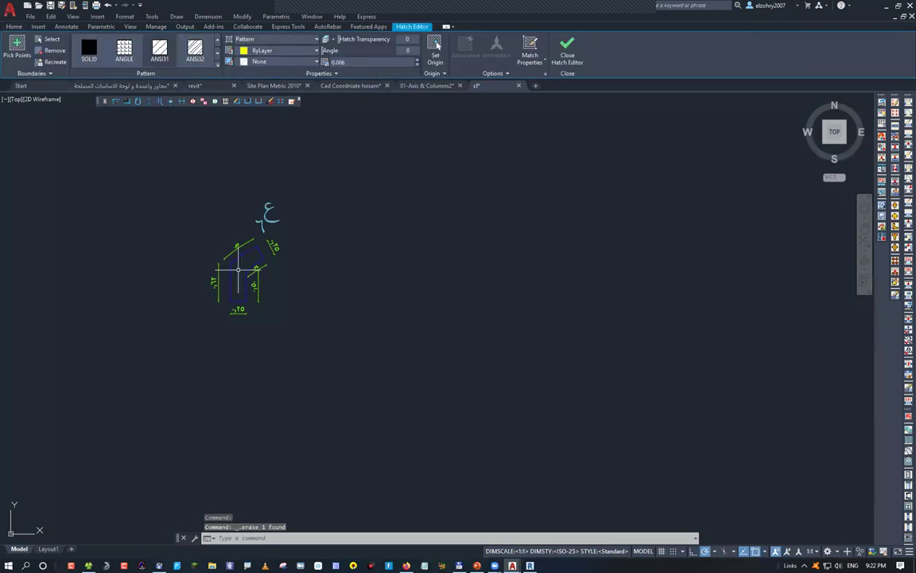
scroll(266, 262, "up", 3)
type("BO")
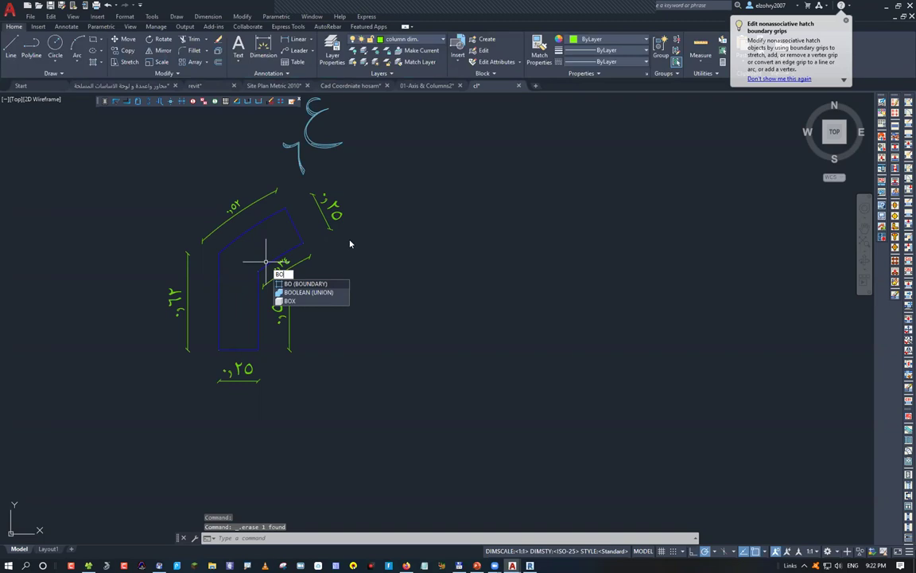
key("Return")
left_click(402, 233)
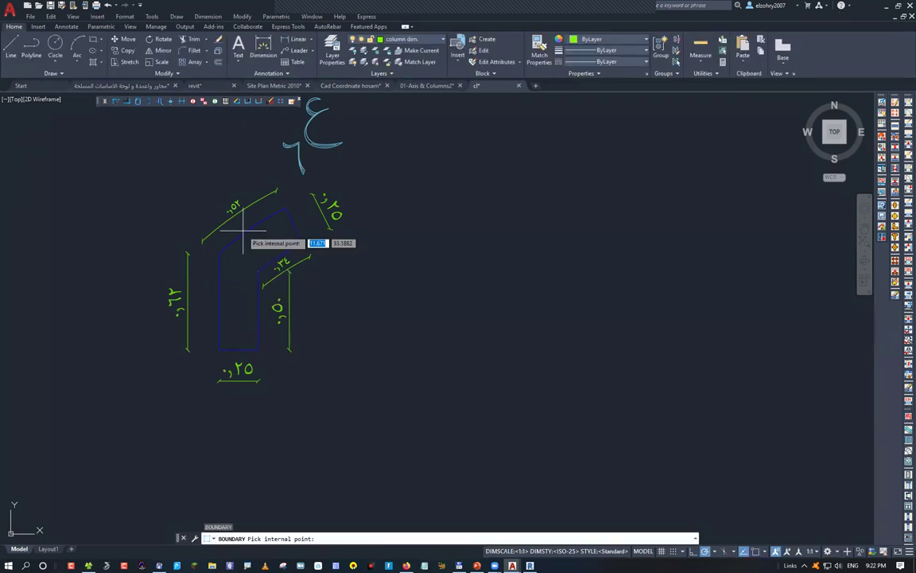
left_click(243, 231)
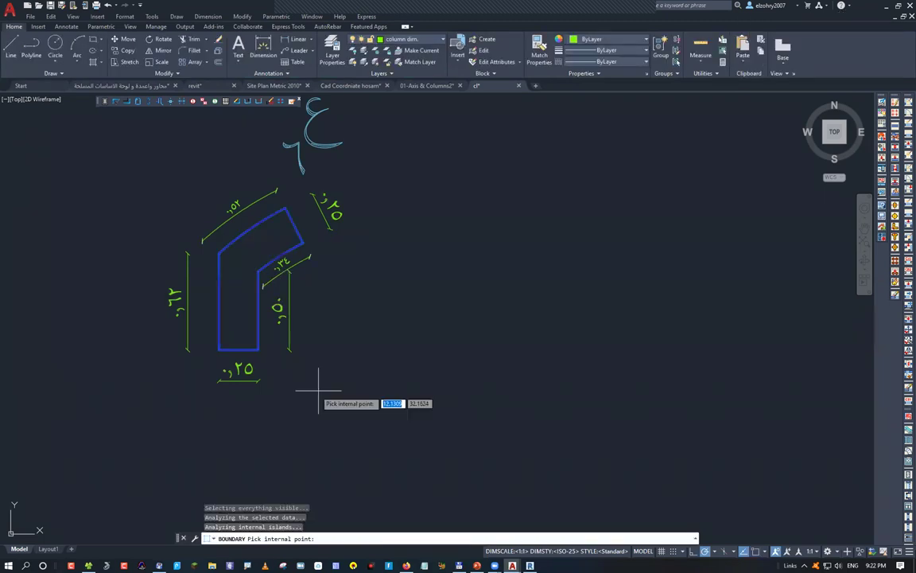
key("Return")
Erase the original column lines and dimensions, leaving the boundary outline centred in view.
type("m")
key("Return")
left_click(311, 253)
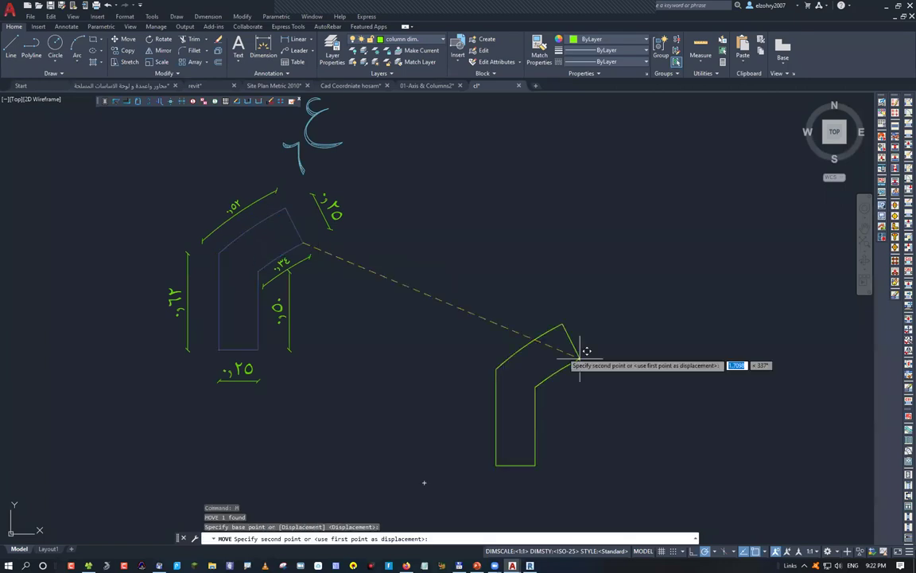
key("Escape")
scroll(440, 364, "down", 4)
left_click(293, 205)
left_click(494, 478)
key("Delete")
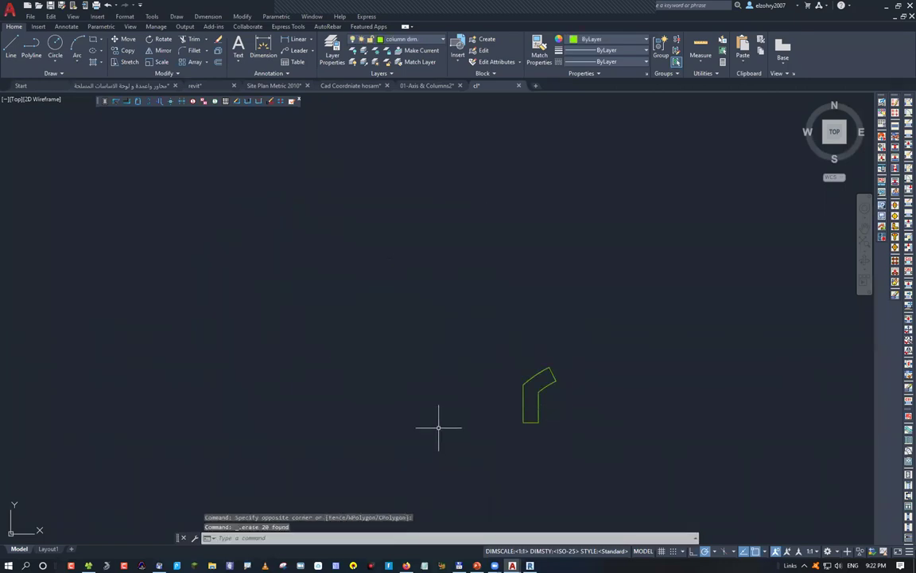
middle_click(517, 387)
scroll(517, 387, "down", 4)
middle_click_drag(523, 374, 415, 338)
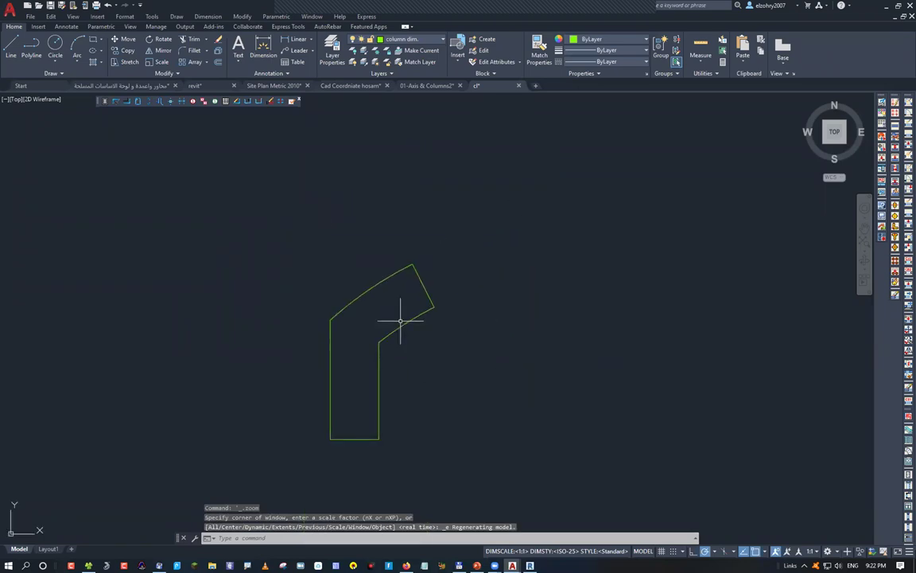
Select the column outline and inspect its properties and area.
left_click(401, 324)
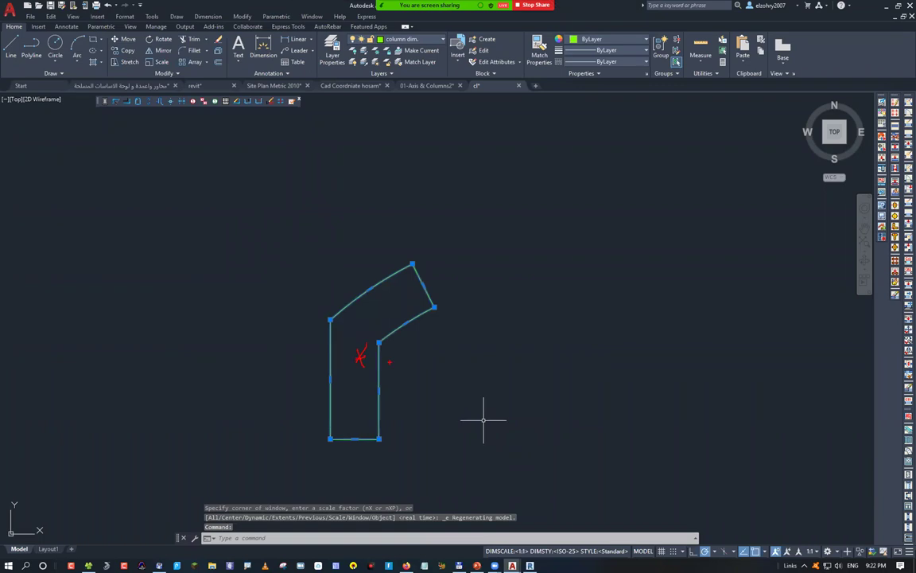
key("Escape")
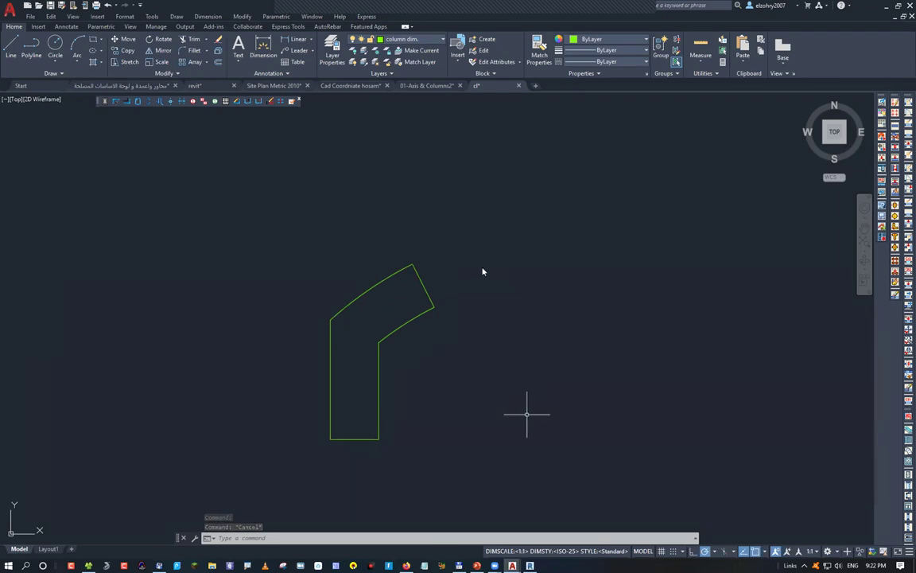
right_click(443, 373, "shift")
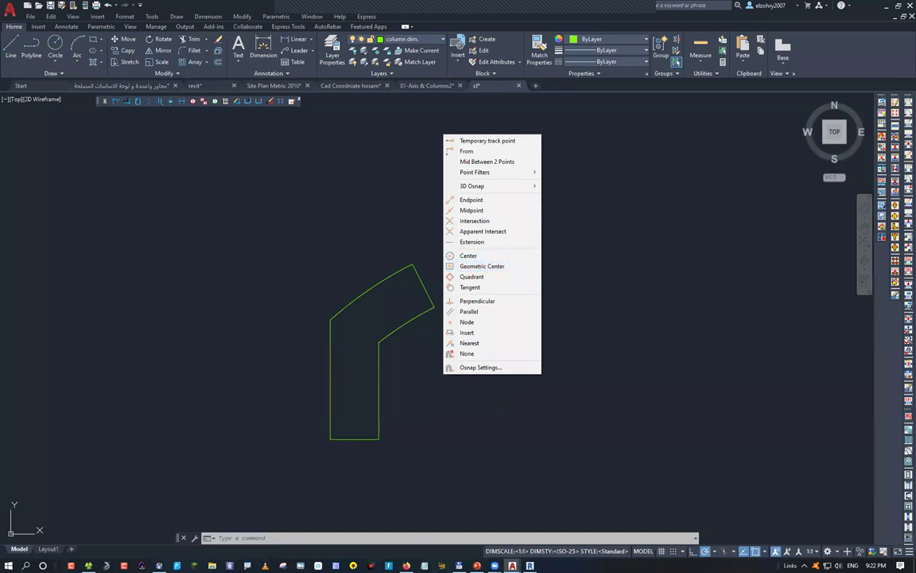
key("Escape")
key("Escape")
left_click(432, 278)
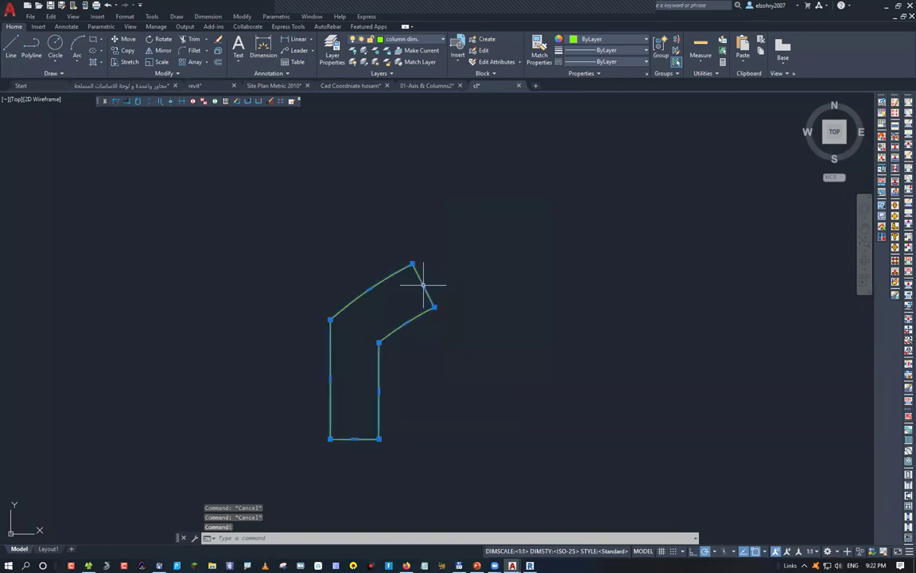
key("ctrl+1")
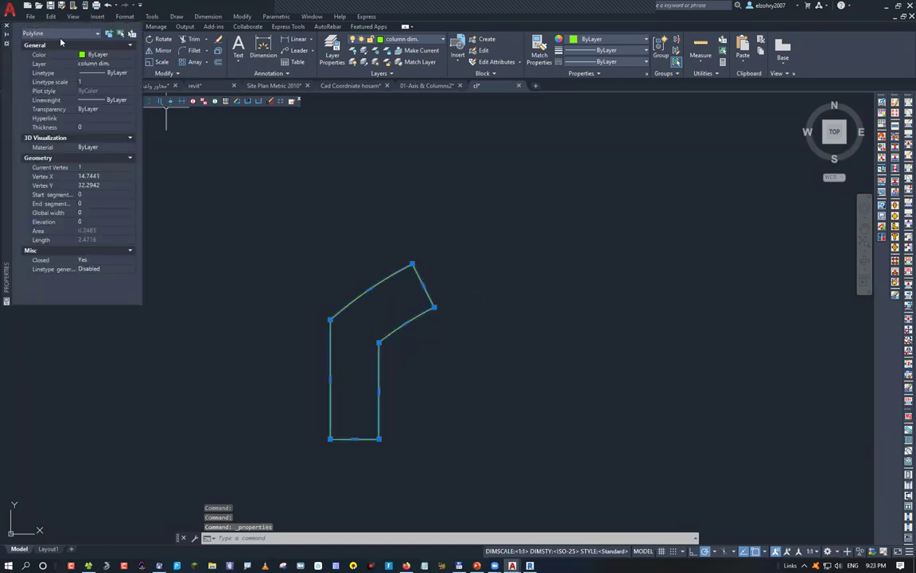
left_click(7, 26)
Move the column outline from its Geometric Center base point to origin 0,0.
scroll(425, 330, "down", 3)
left_click(474, 388)
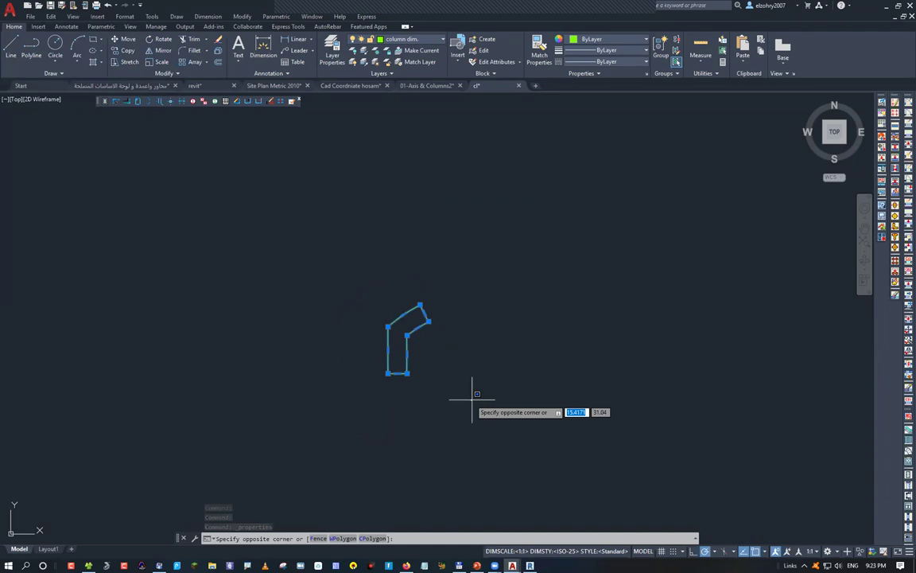
key("Escape")
key("Escape")
left_click(459, 398)
left_click(291, 220)
type("m")
key("Return")
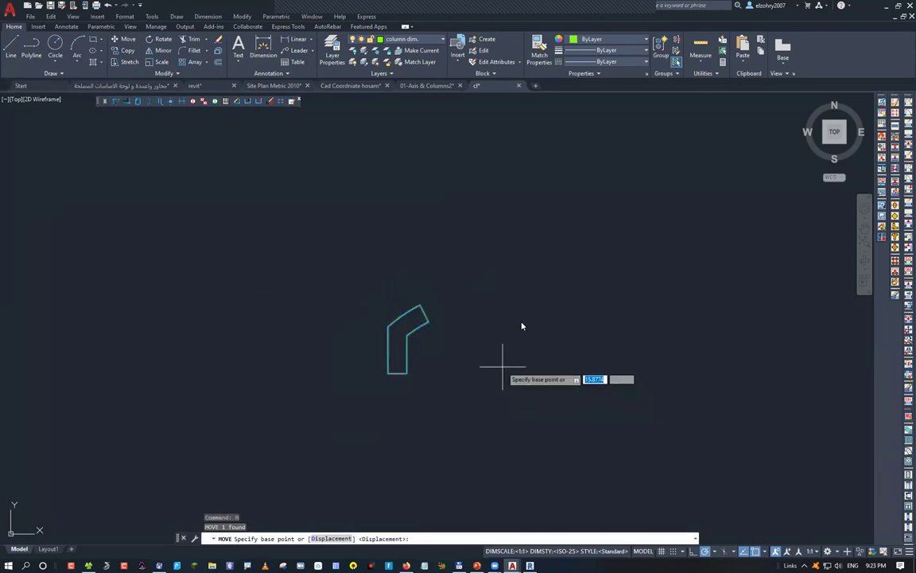
right_click(500, 361, "shift")
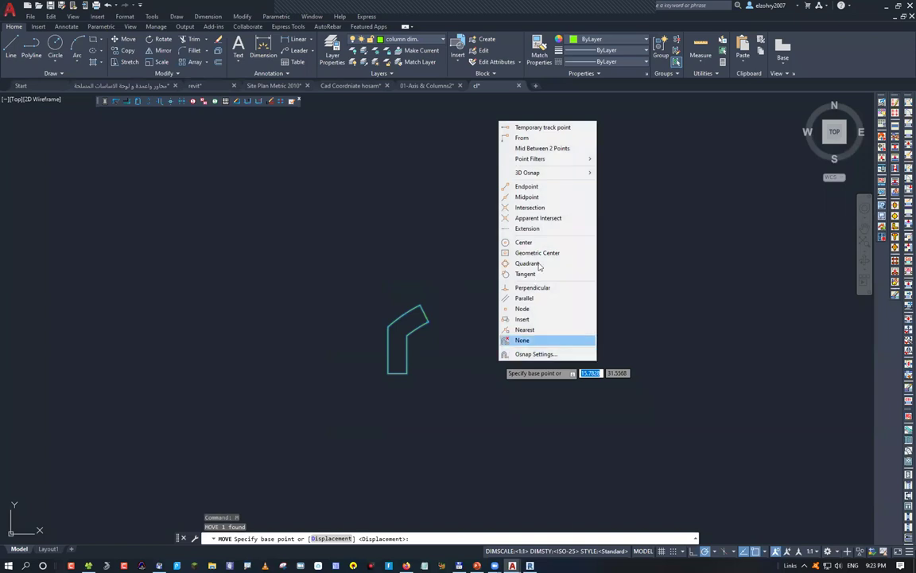
left_click(538, 253)
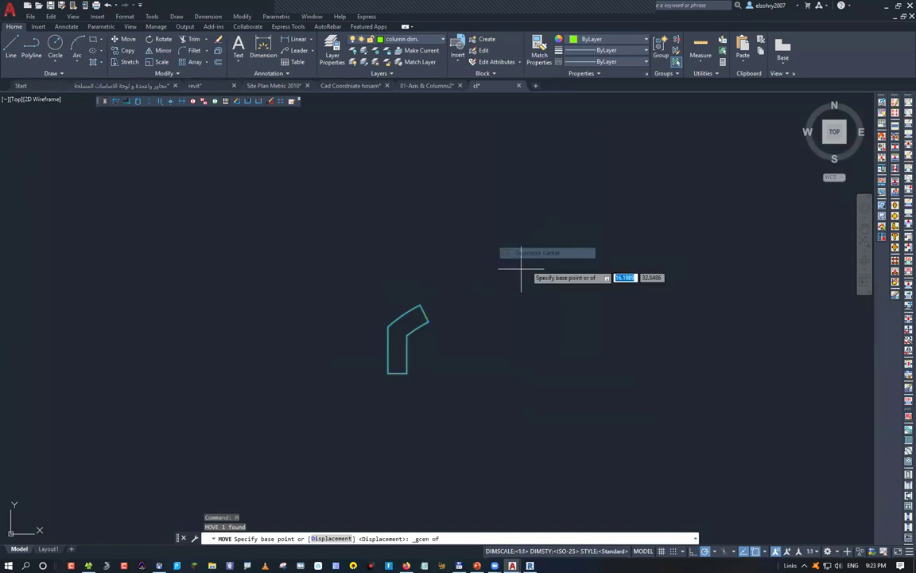
left_click(404, 336)
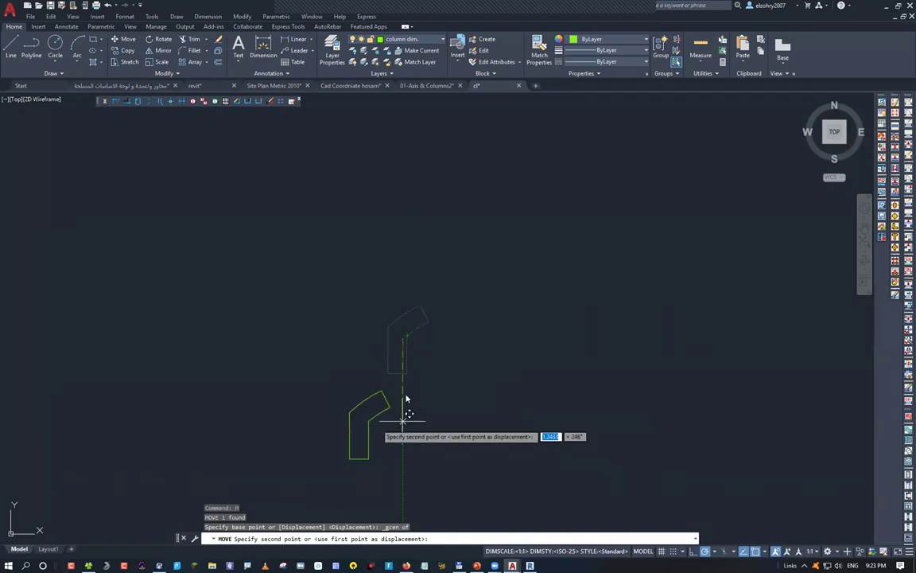
key("F8")
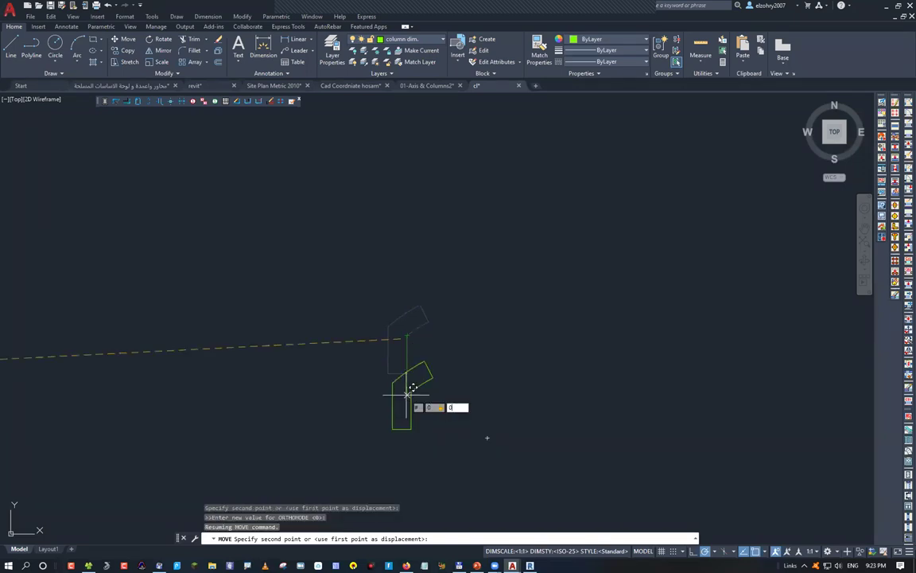
key("Return")
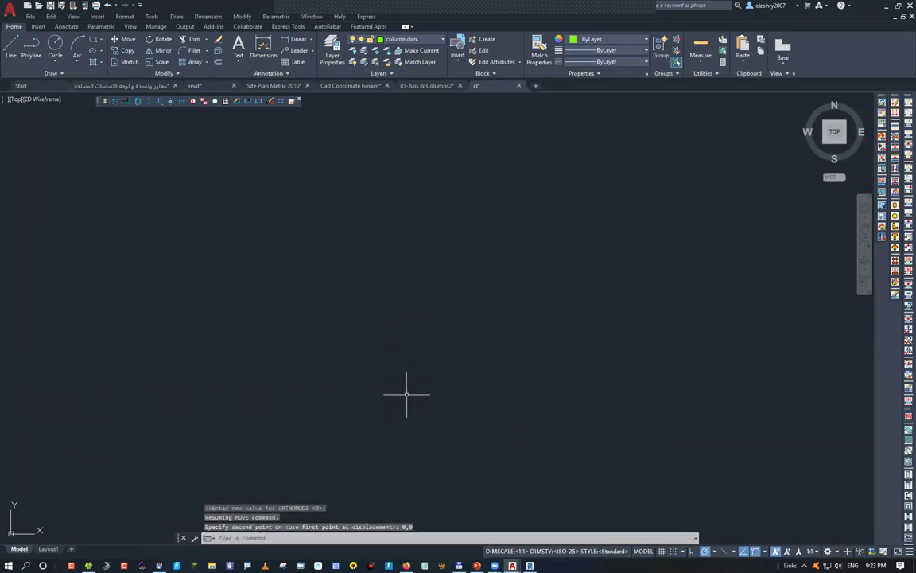
Fit the moved outline in view and start a DIST measurement.
double_click(370, 302)
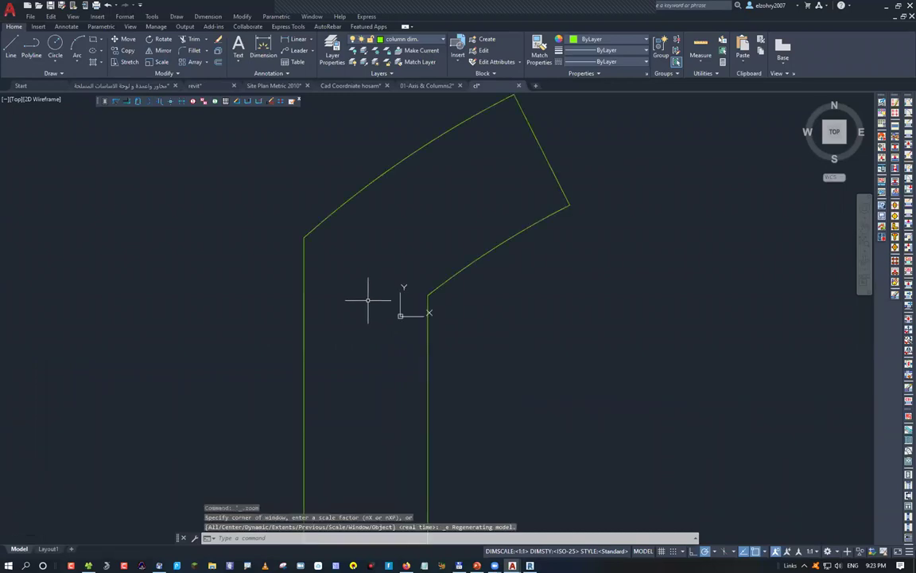
scroll(447, 333, "down", 4)
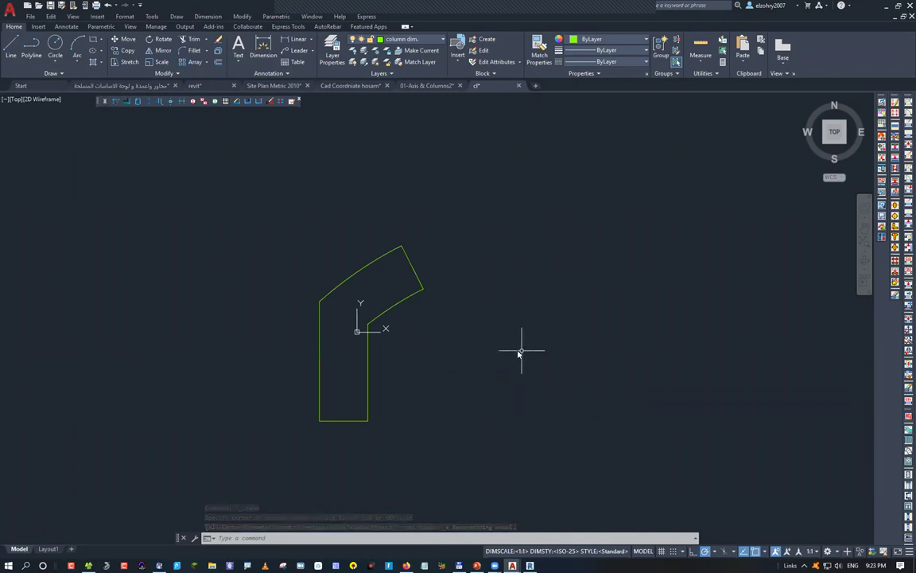
type("di")
key("Return")
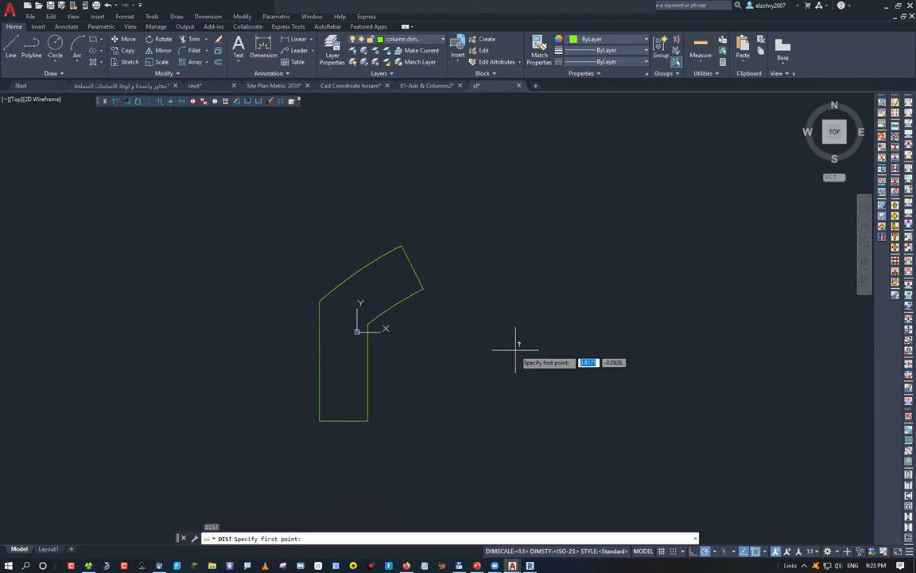
Measure the outline's bottom edge between its two bottom corners, confirming 0.25.
left_click(319, 420)
left_click(368, 420)
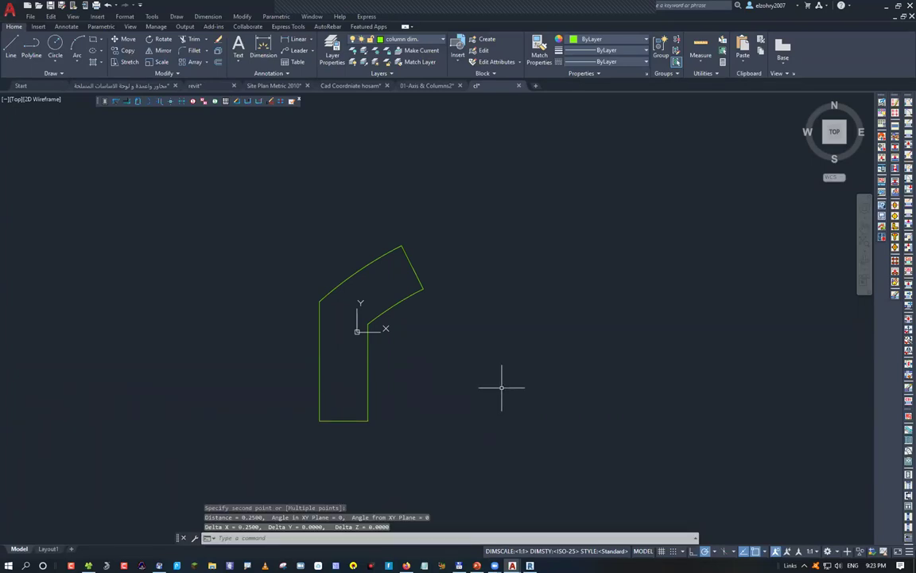
type("di")
key("Return")
left_click(319, 420)
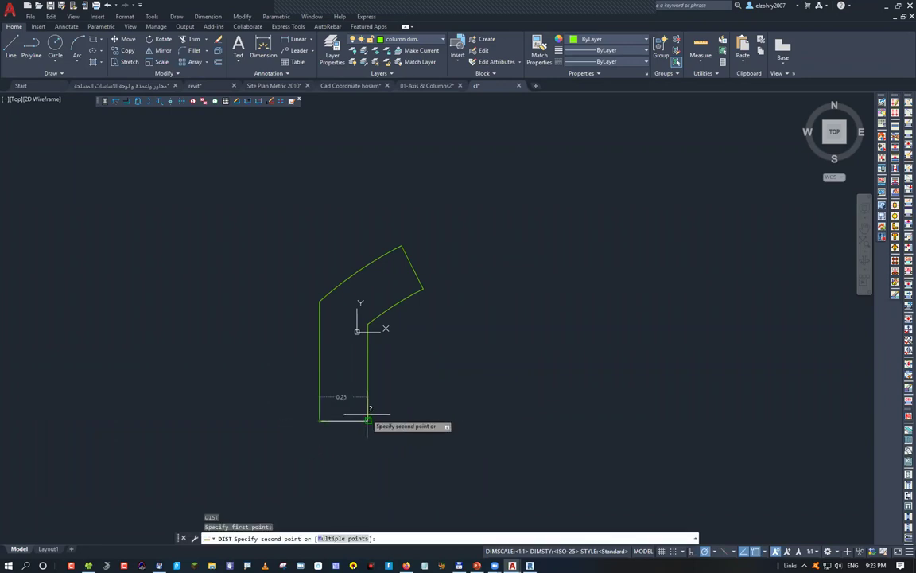
key("Escape")
key("Escape")
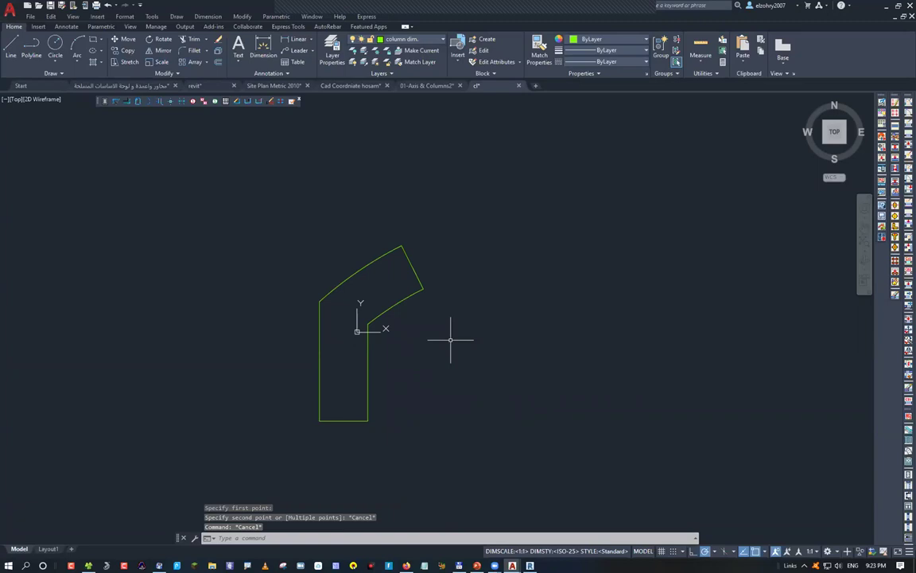
Move the column outline to the right of the origin and recentre the view.
left_click(430, 310)
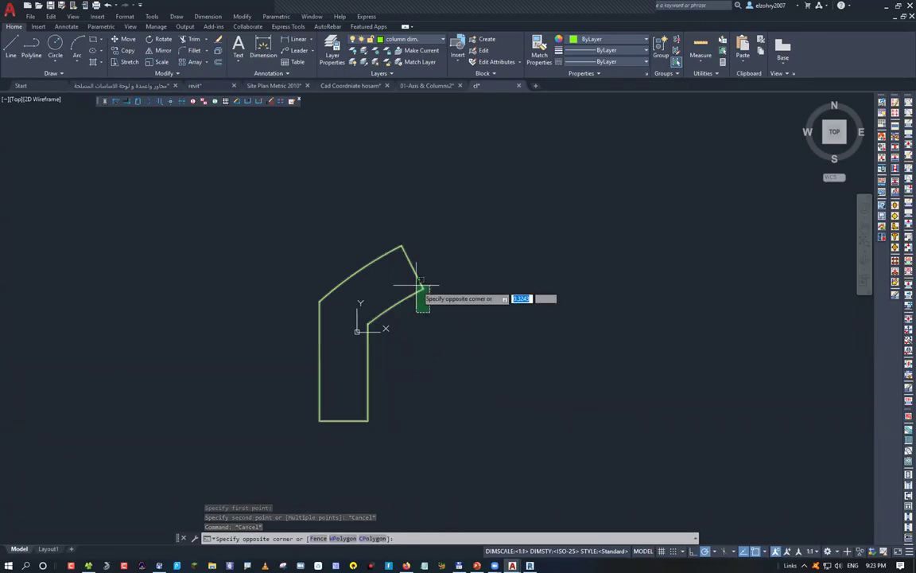
left_click(417, 287)
type("m")
key("Return")
left_click(431, 297)
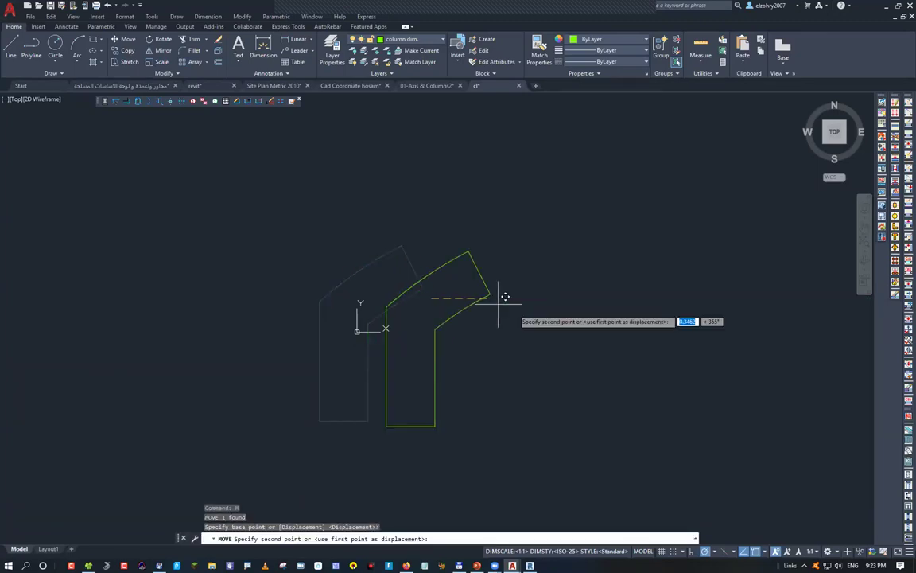
left_click(689, 329)
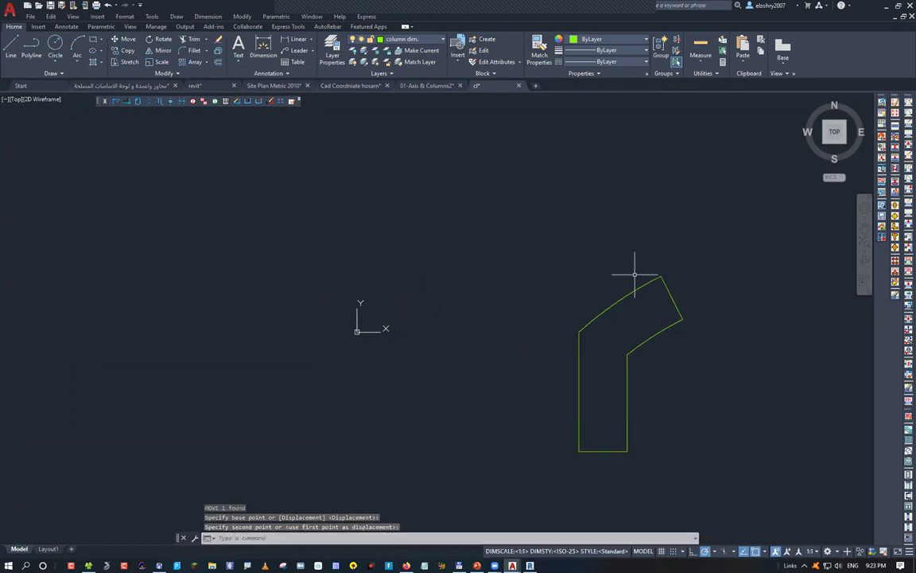
middle_click_drag(659, 369, 440, 302)
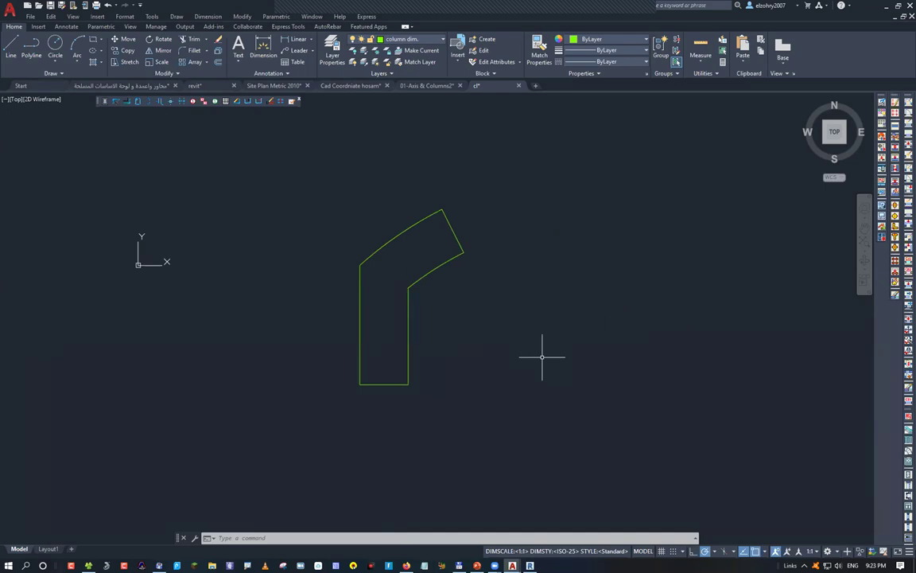
type("reg")
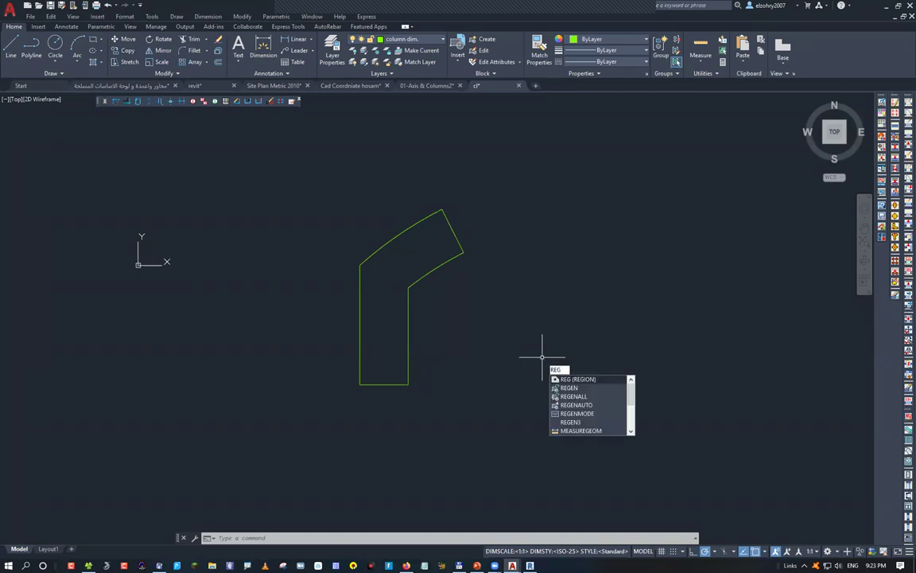
Convert the column outline into a region and switch to the Conceptual visual style.
key("Return")
left_click(509, 355)
left_click(296, 340)
key("Return")
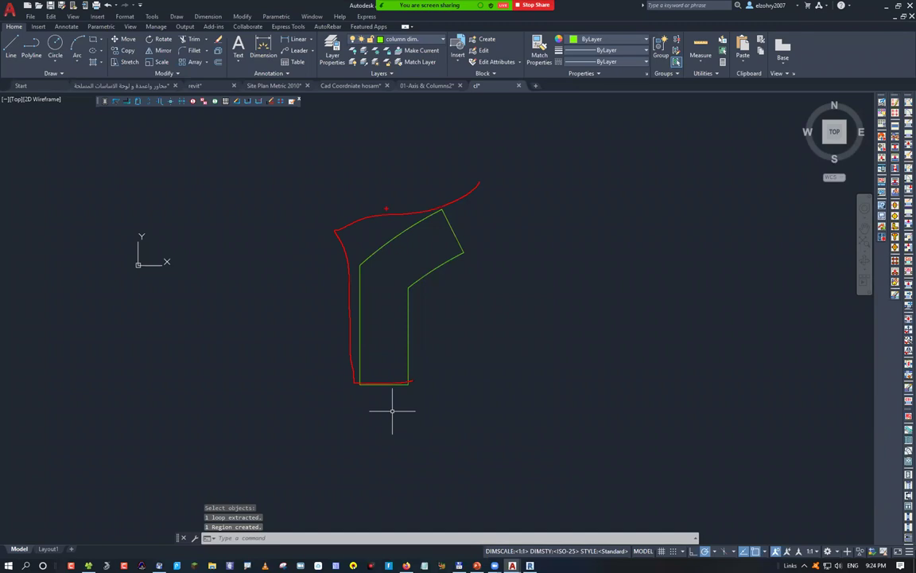
left_click(42, 99)
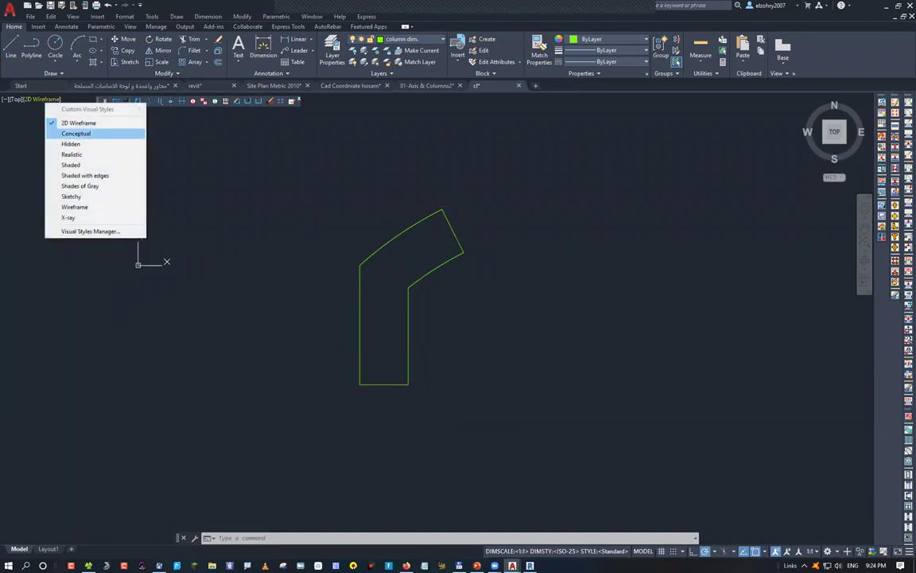
left_click(83, 130)
Draw a circle right of the column and convert it into a region.
type("c")
key("Return")
left_click(579, 348)
left_click(641, 422)
type("reg")
key("Return")
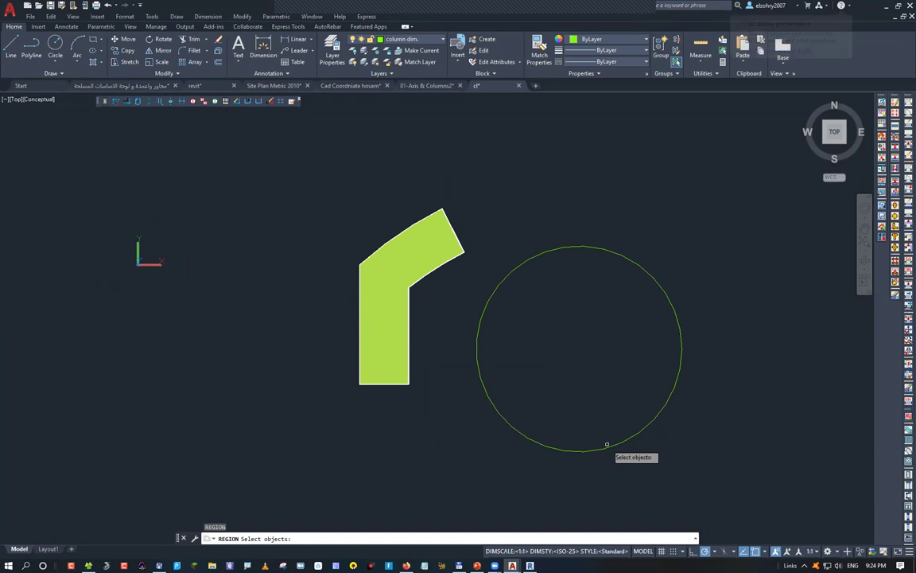
left_click(607, 445)
key("Return")
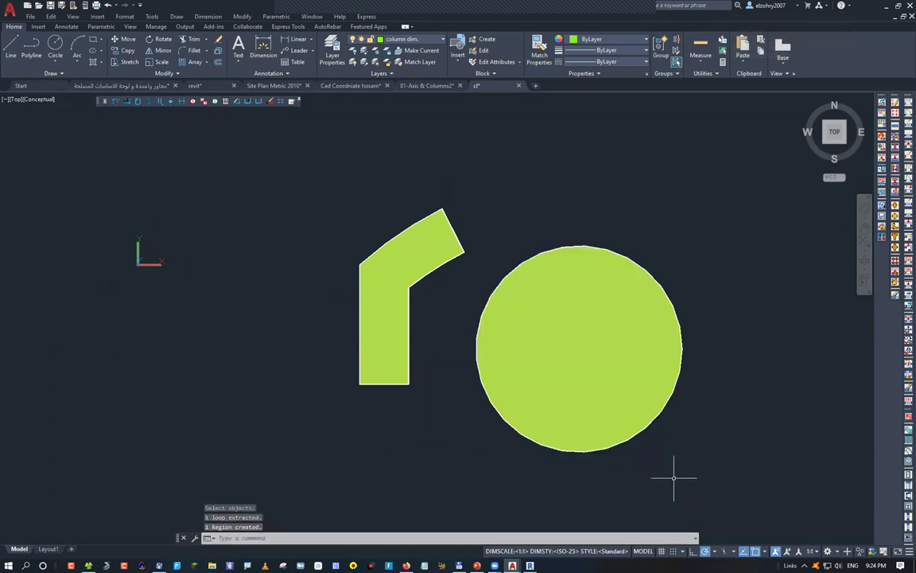
Draw a square overlapping the circle and convert it into a region.
type("rec")
key("Return")
left_click(740, 469)
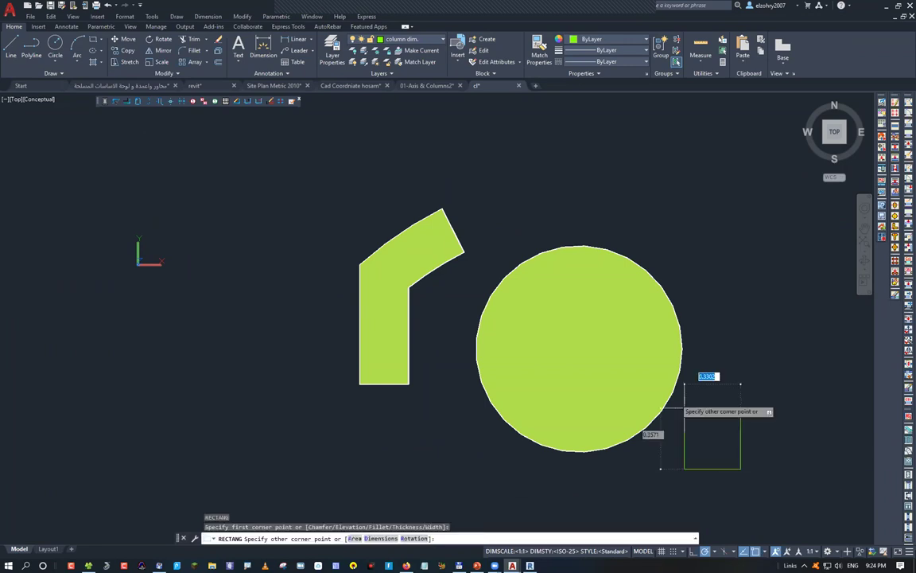
left_click(630, 335)
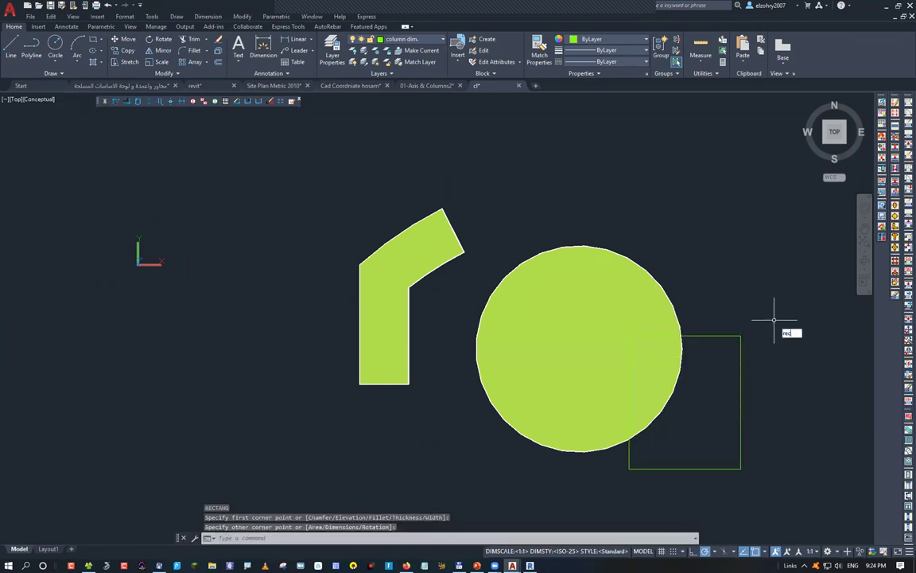
key("Return")
key("Escape")
type("reg")
key("Return")
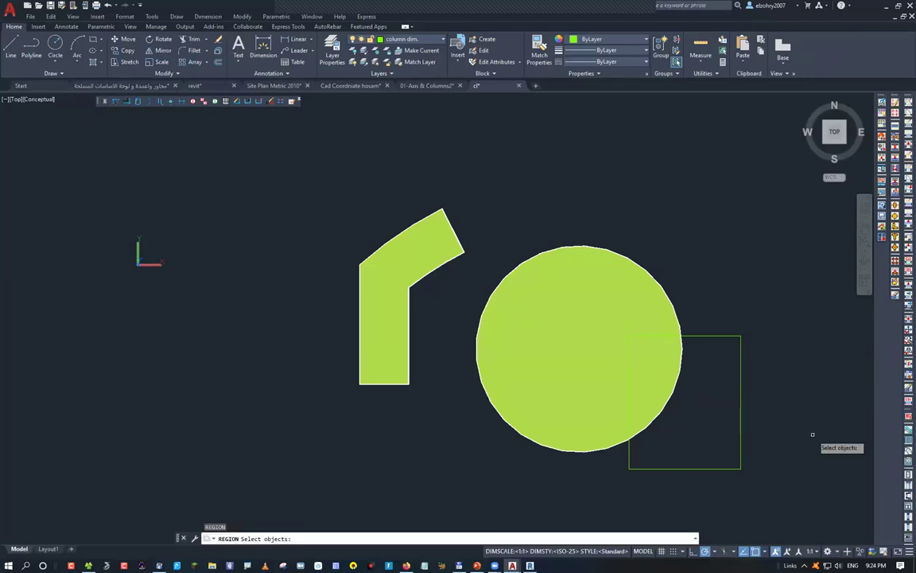
left_click(741, 406)
key("Return")
Test UNION on the circle and square, then undo it.
type("un")
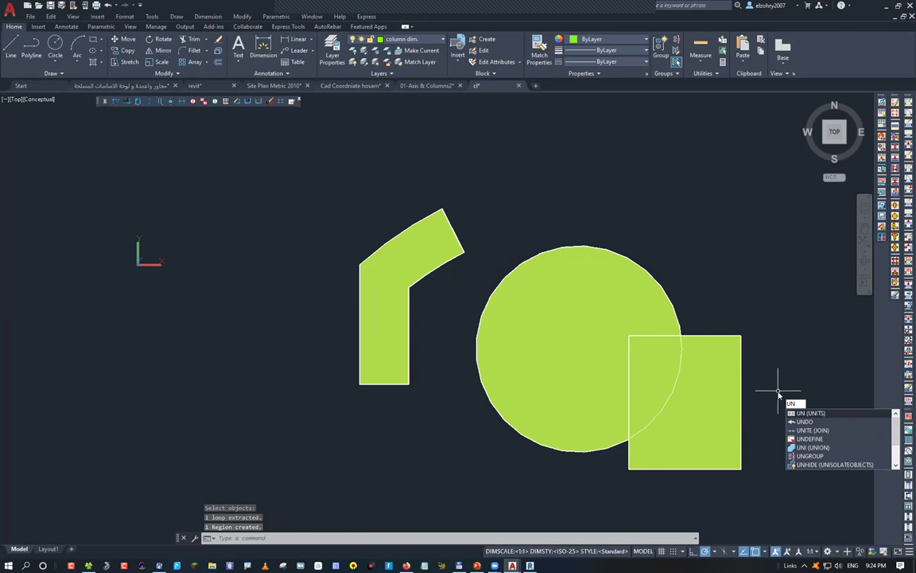
type("i")
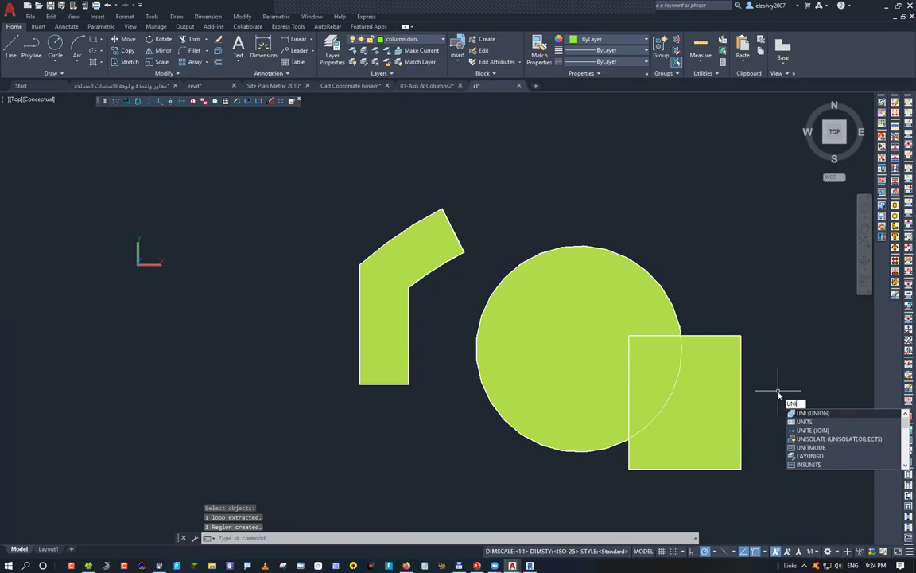
key("Return")
left_click(778, 456)
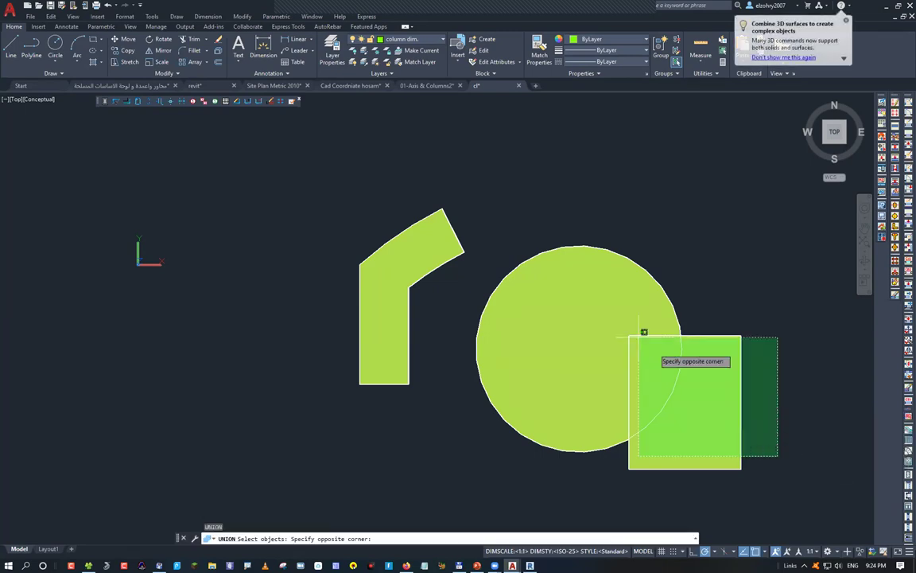
left_click(639, 337)
key("Return")
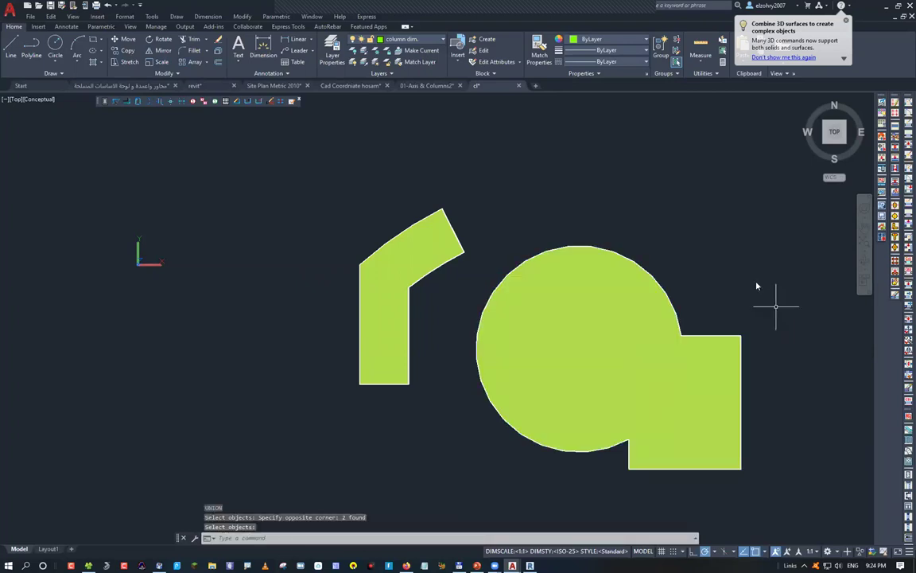
key("ctrl+z")
Subtract the square from the circle, then undo the subtraction.
type("su")
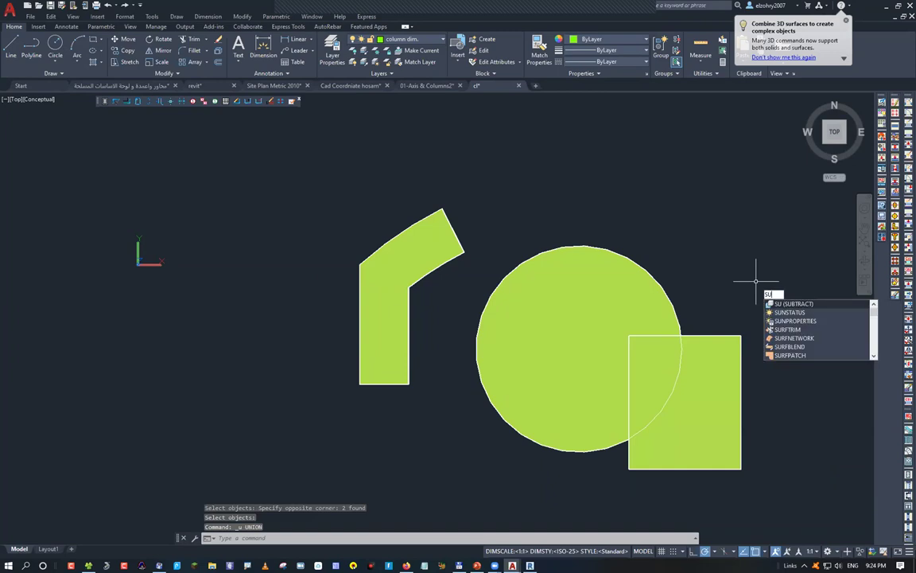
key("Return")
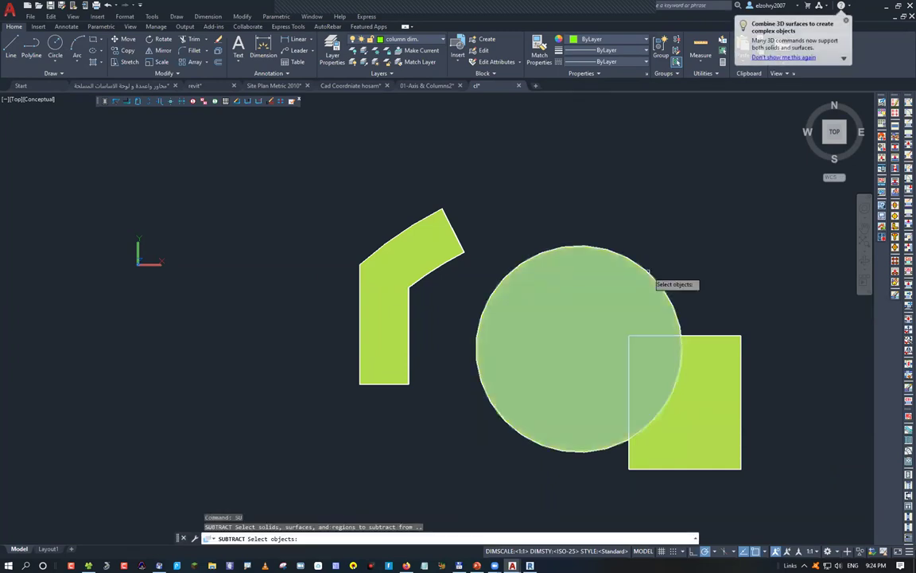
left_click(649, 272)
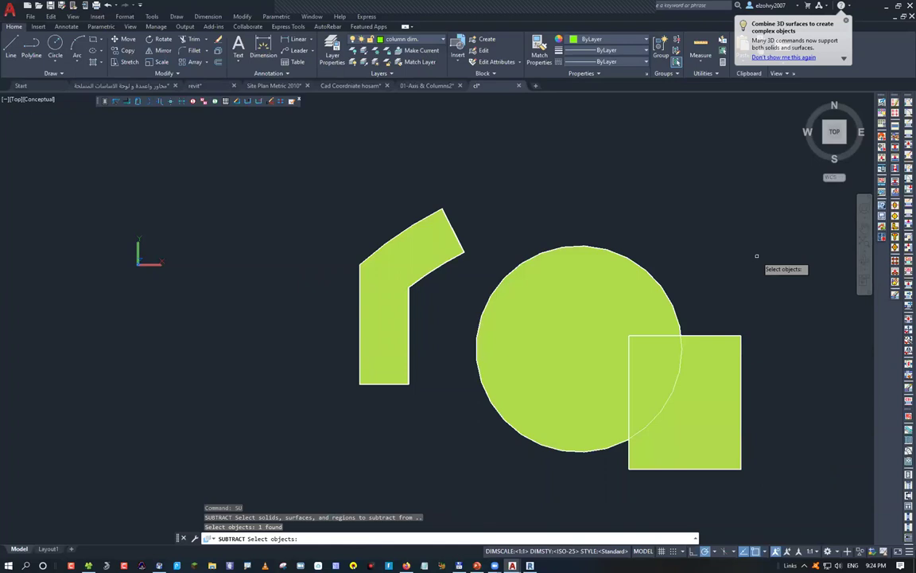
key("Return")
left_click(708, 338)
key("Return")
key("ctrl+z")
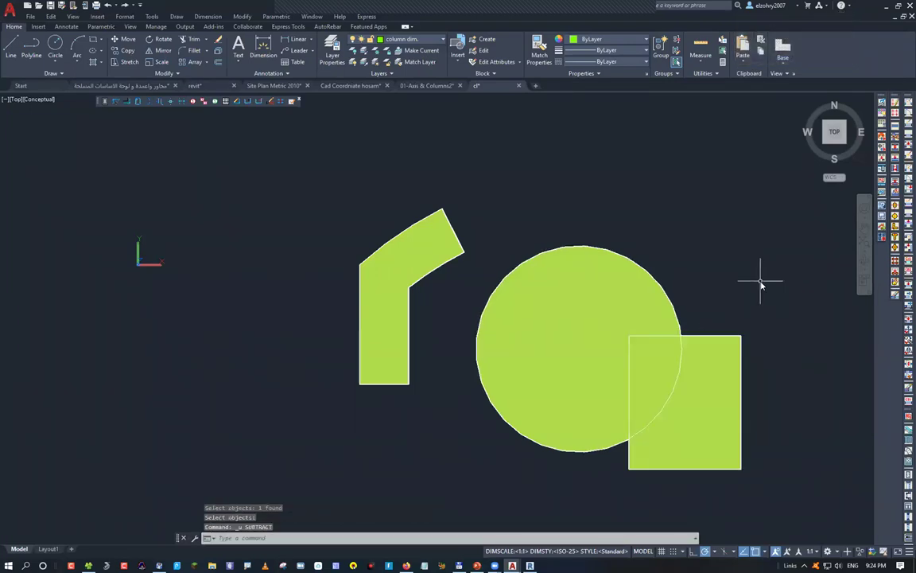
Test INTERSECT on the circle and square, then undo it.
type("IN")
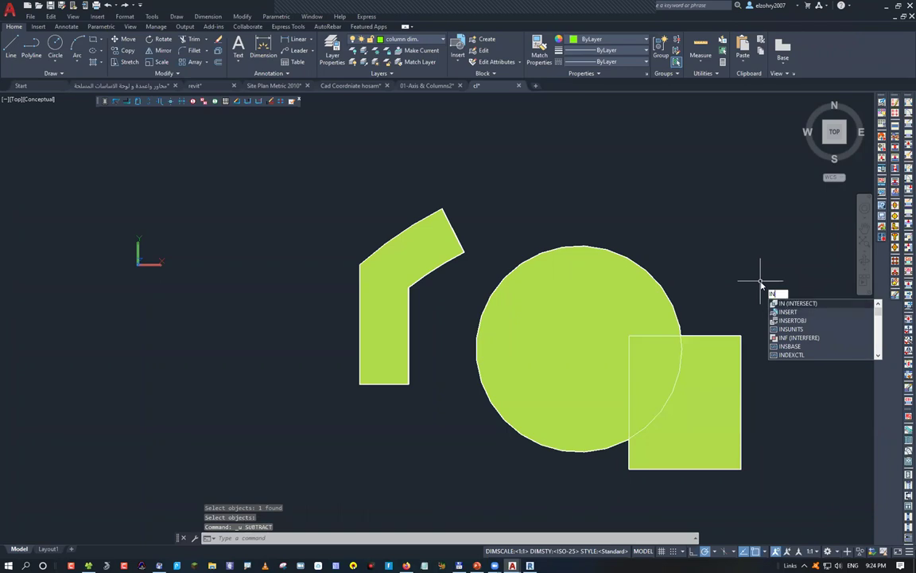
type("Q")
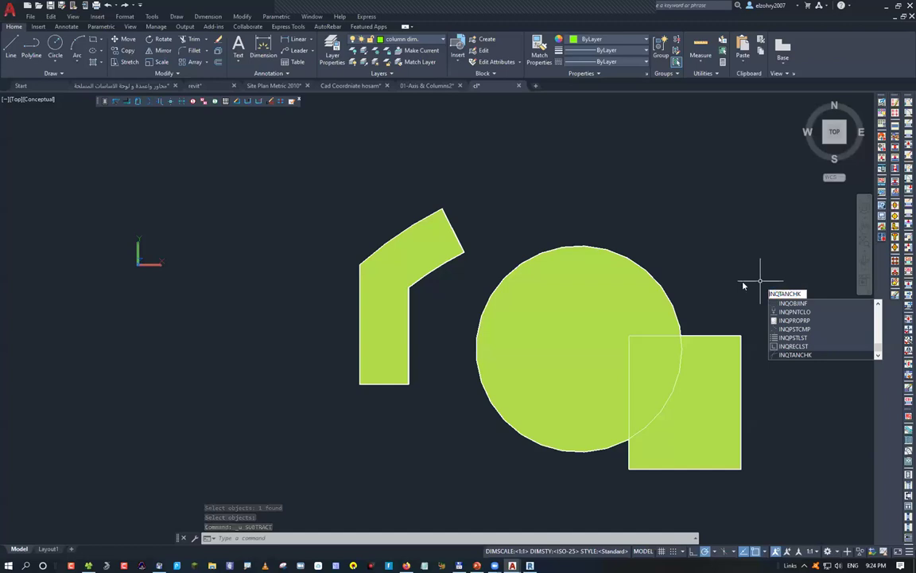
key("BackSpace")
key("Return")
left_click_drag(748, 413, 615, 272)
key("Return")
key("ctrl+z")
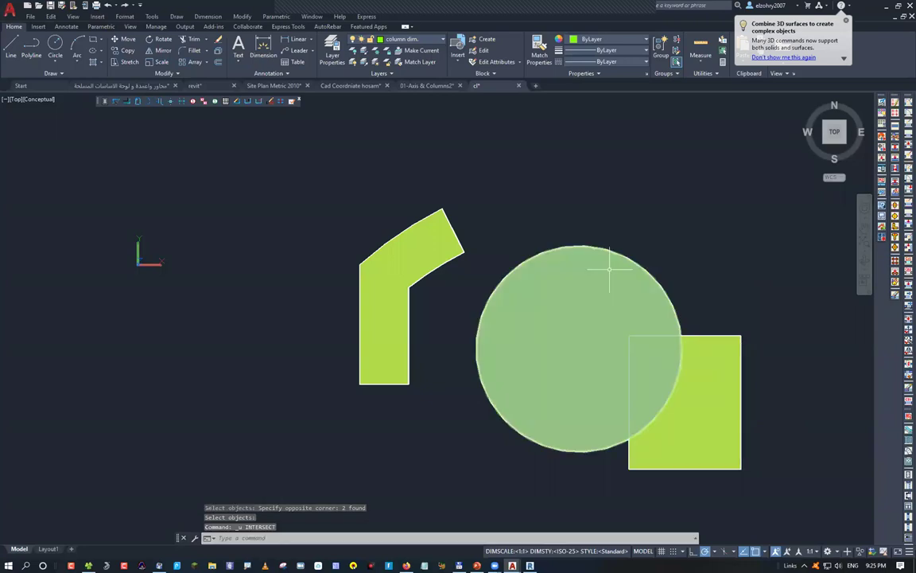
Delete the circle and square, leaving only the column region.
scroll(719, 366, "down", 2)
scroll(719, 367, "down", 2)
left_click_drag(744, 417, 642, 292)
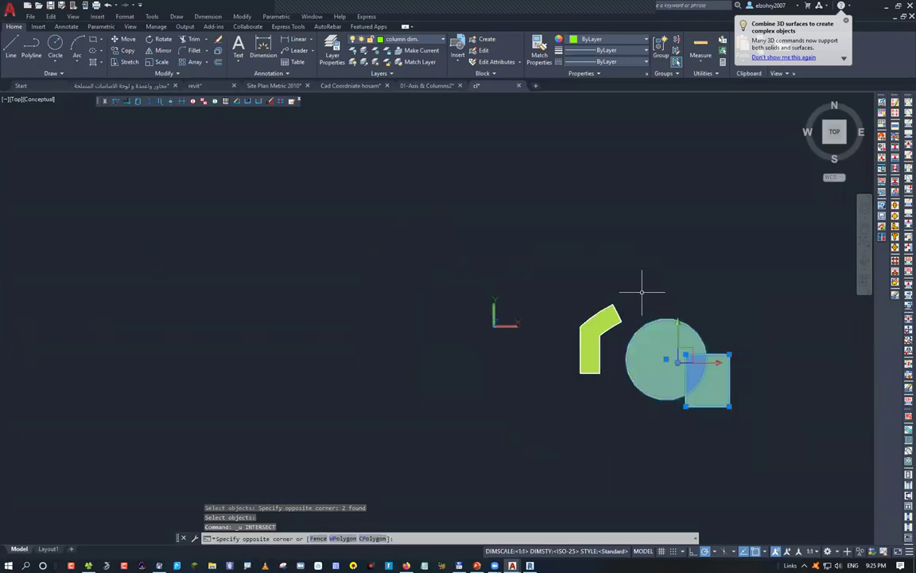
left_click(642, 292)
key("Delete")
scroll(587, 317, "up", 2)
Run MASSPROP on the column region and copy centroid X 1.3403, Y -0.1576.
middle_click_drag(739, 334, 587, 317)
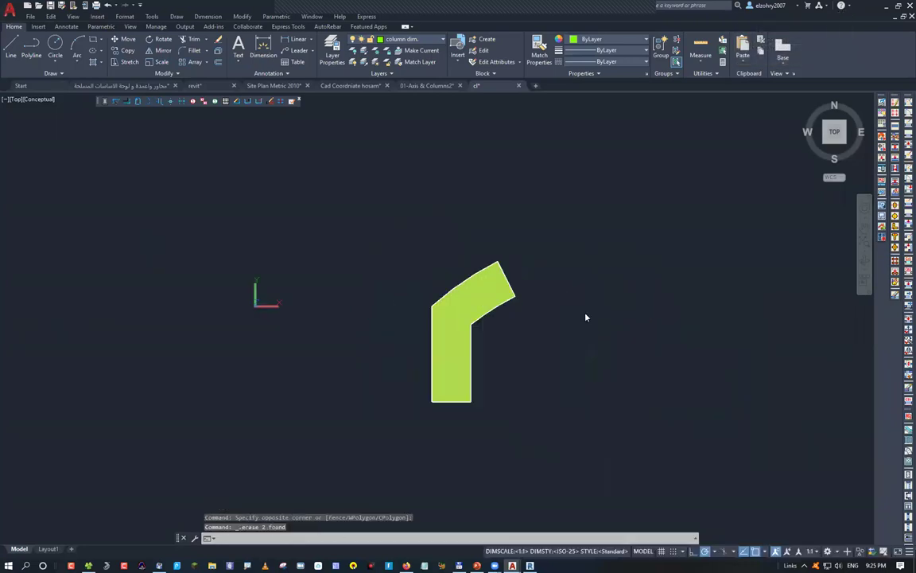
type("mass")
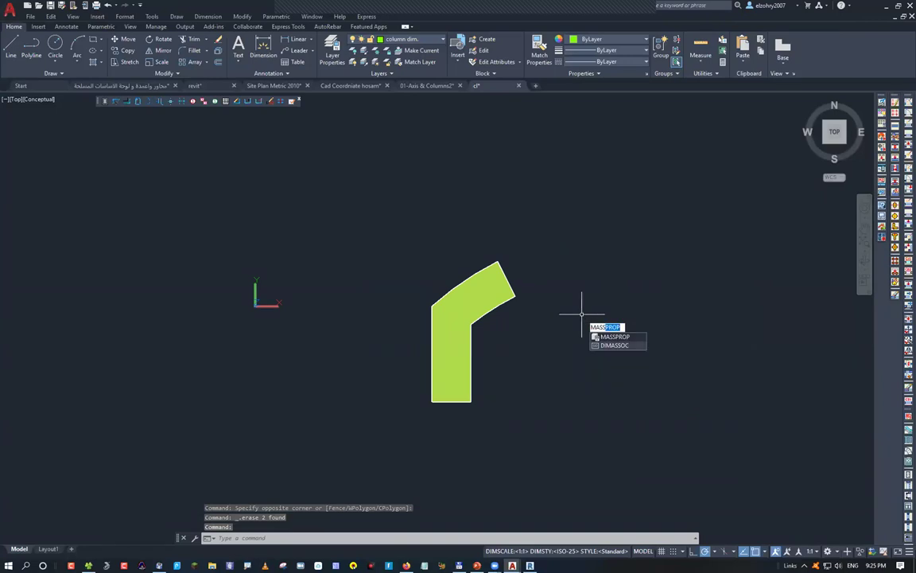
key("Return")
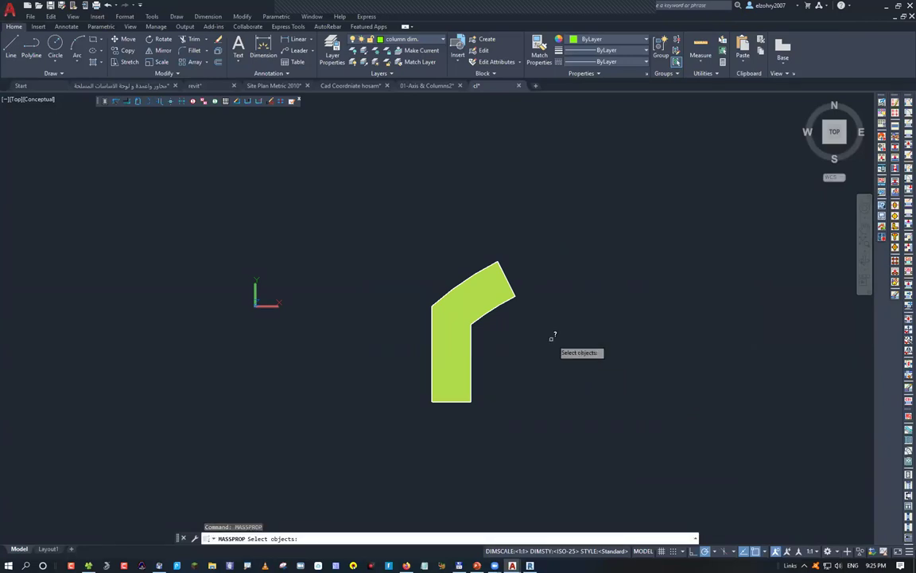
left_click(462, 338)
key("Return")
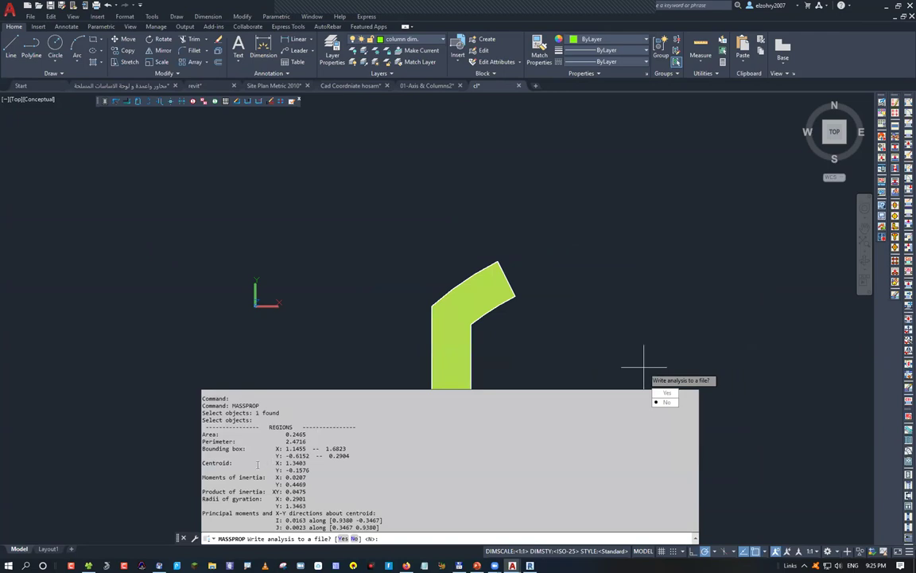
left_click_drag(311, 468, 277, 463)
key("ctrl+c")
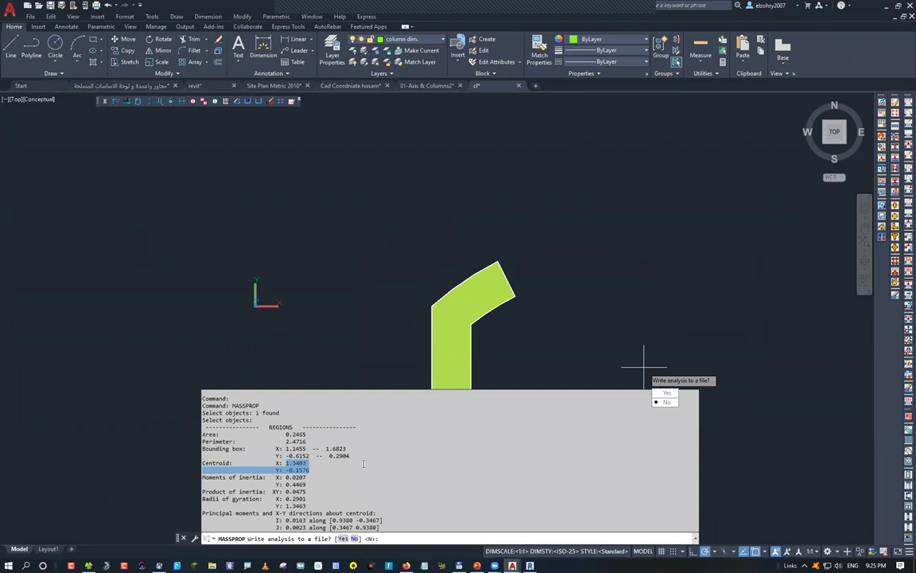
key("super")
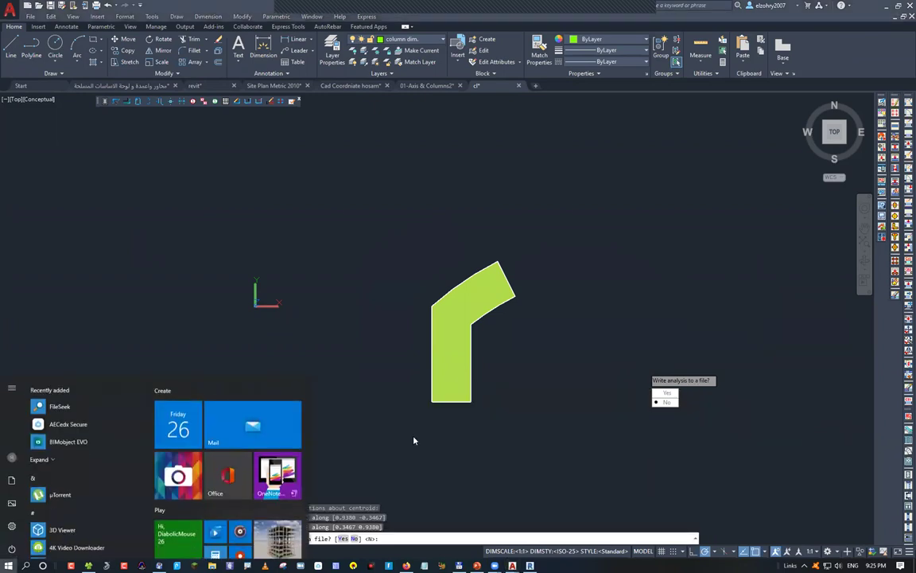
Paste the centroid into Notepad, reformat it as '1.3403, -0.1576', and minimize Notepad.
type("notepad")
key("Return")
key("ctrl+v")
left_click(322, 214)
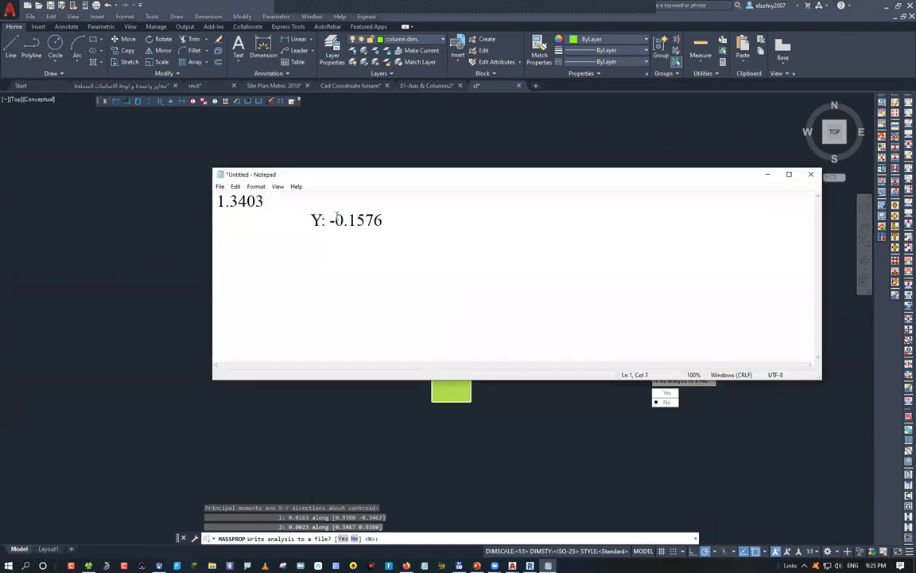
key("Delete")
key("ctrl+shift+Right")
key("shift+Right")
key("shift+Right")
type(",")
key("ctrl+a")
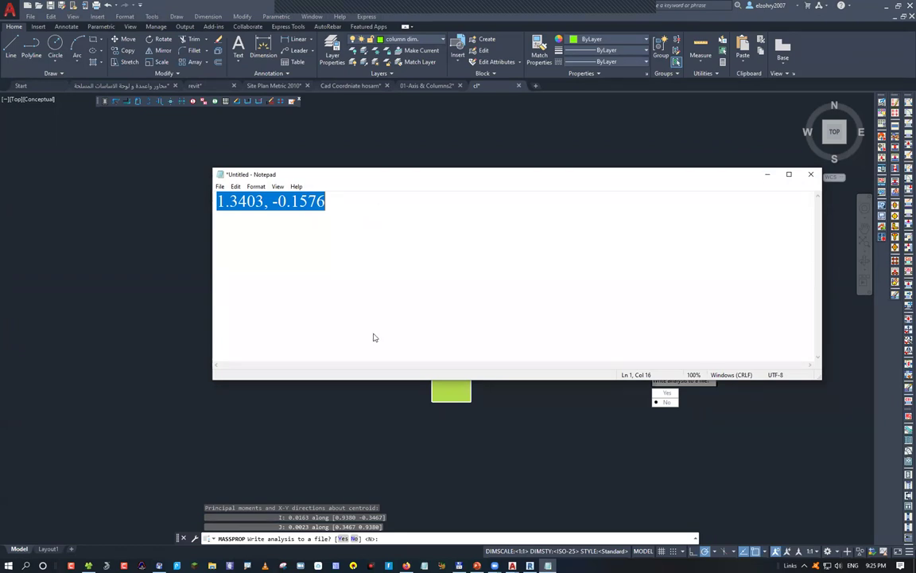
left_click(767, 175)
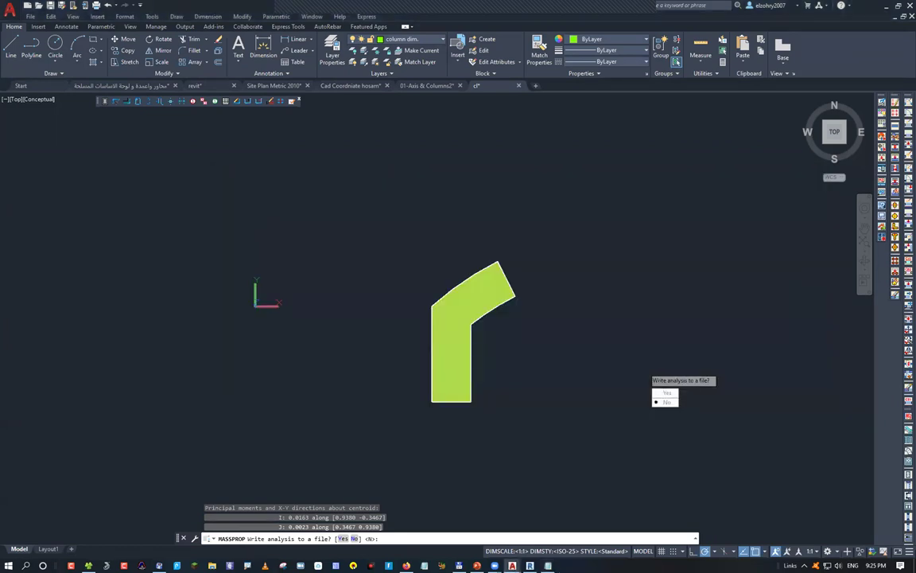
Cancel the MASSPROP file prompt, start POINT with PO, and paste the centroid coordinates.
key("Escape")
key("Escape")
key("Escape")
type("po")
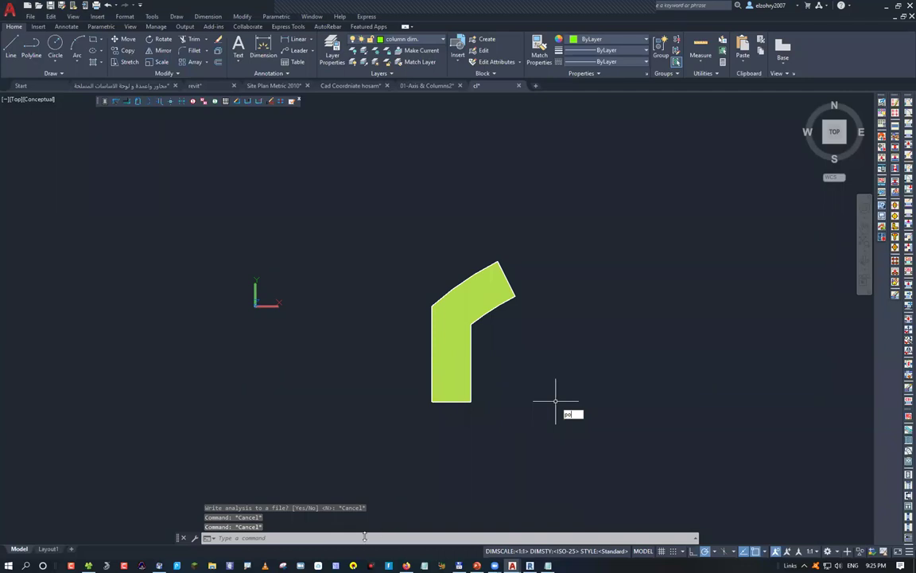
key("Return")
type("1.3403, -0.1576")
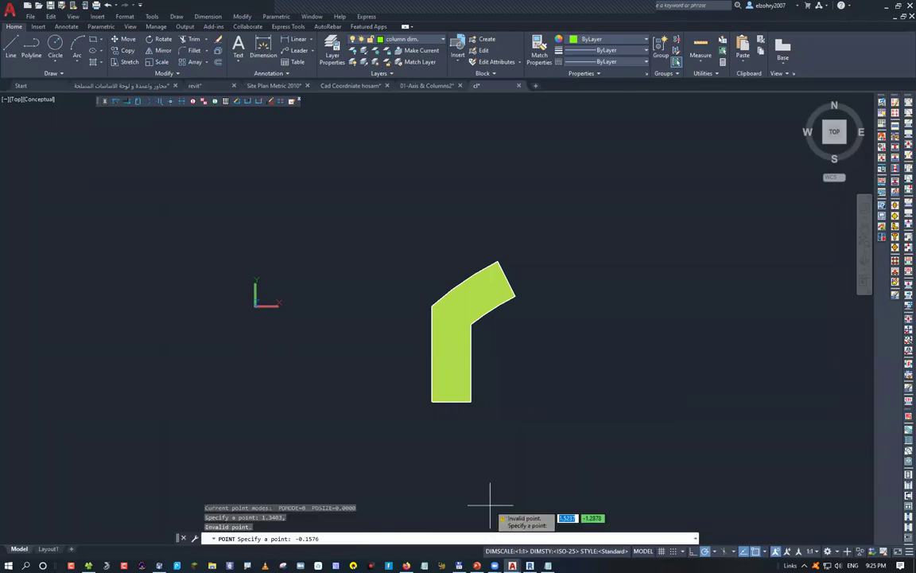
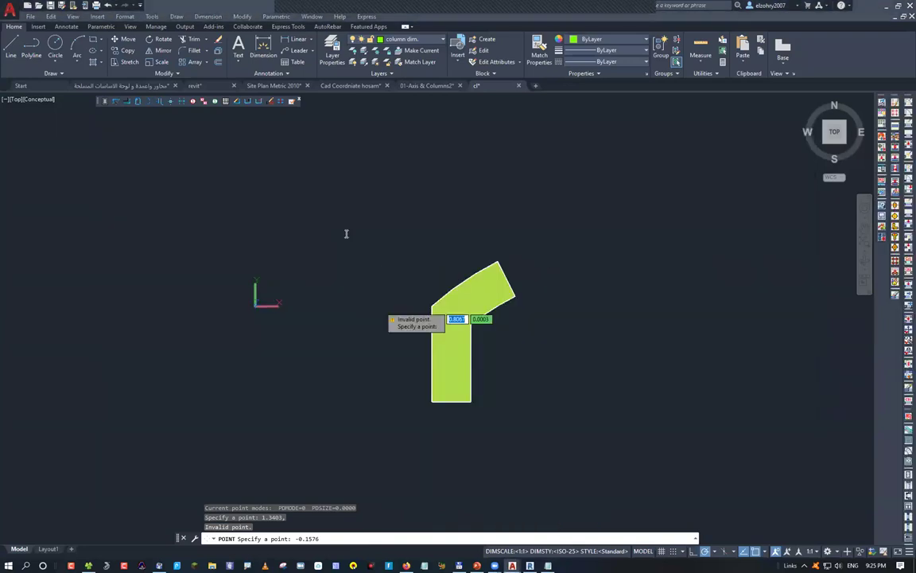
Copy the coordinates from the notes and try placing a point with POINT.
key("alt+Tab")
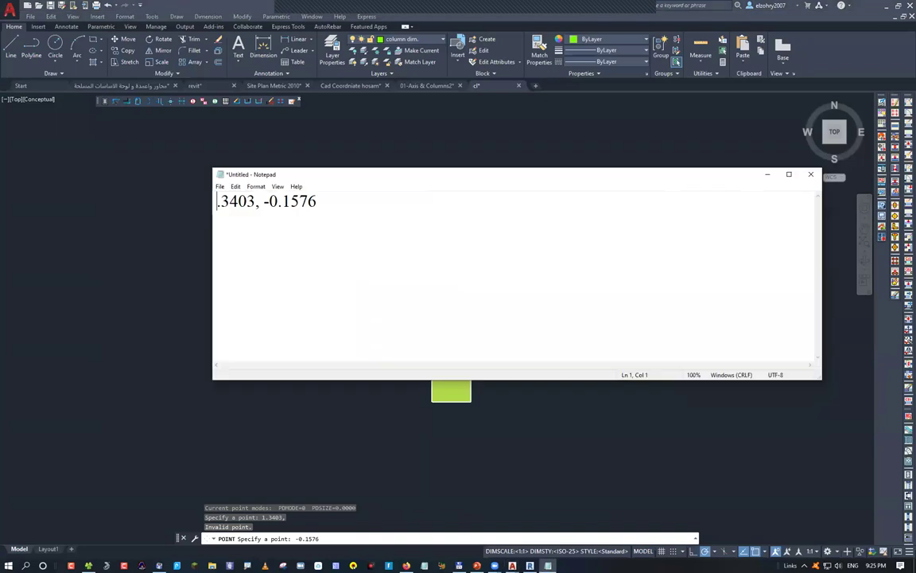
key("alt+Tab")
key("Escape")
type("POI")
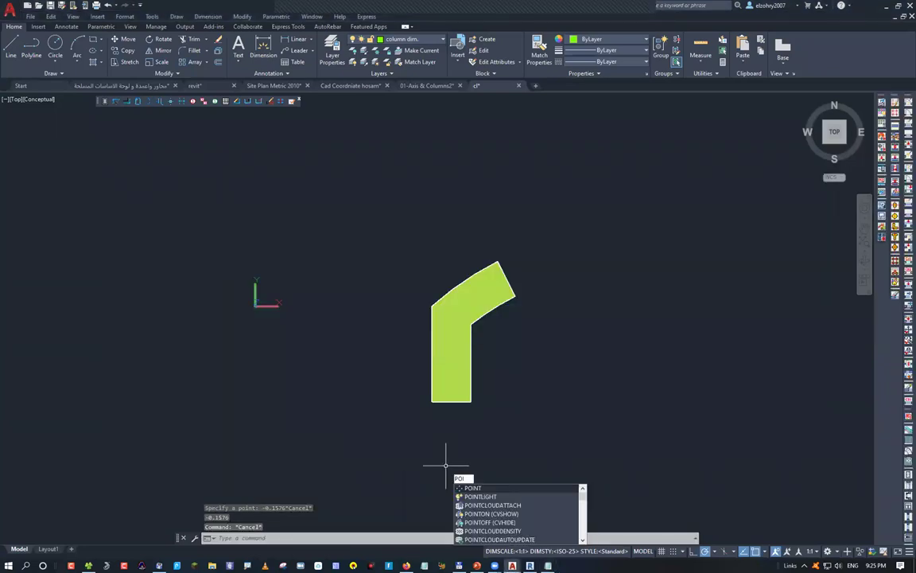
key("Return")
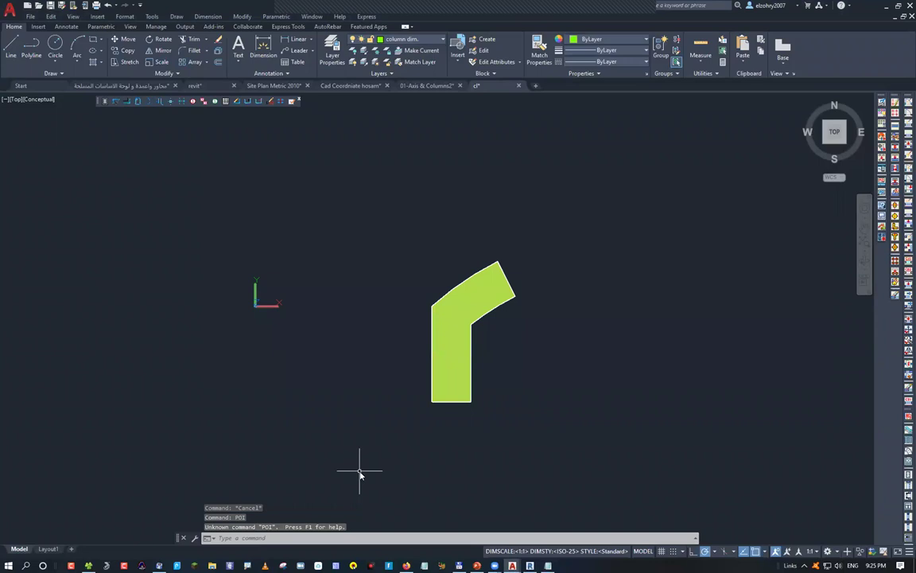
key("Return")
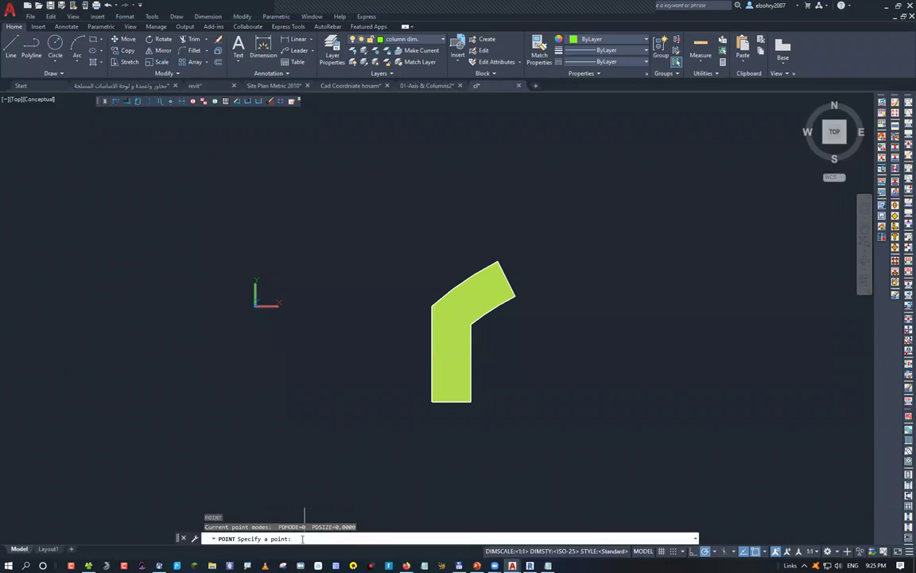
type("1.3403, -0.1576")
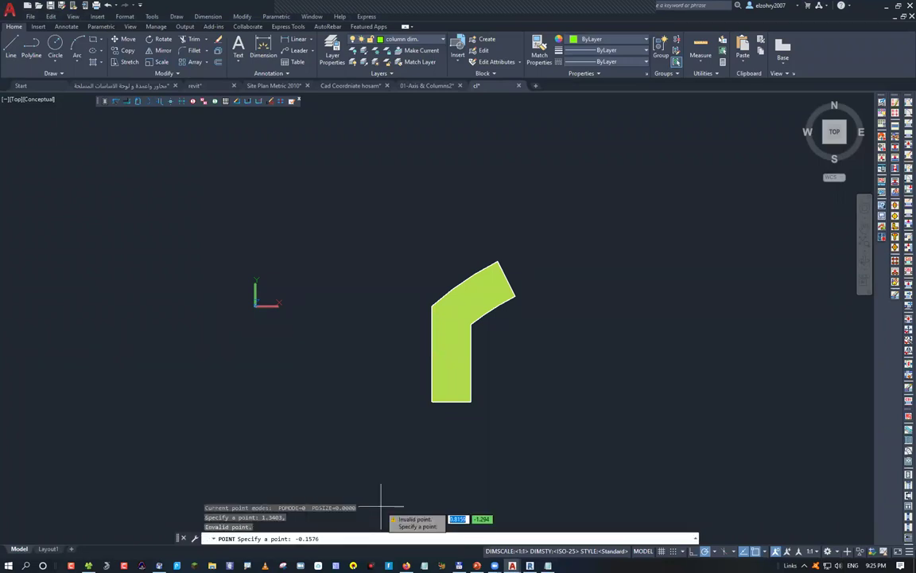
key("Return")
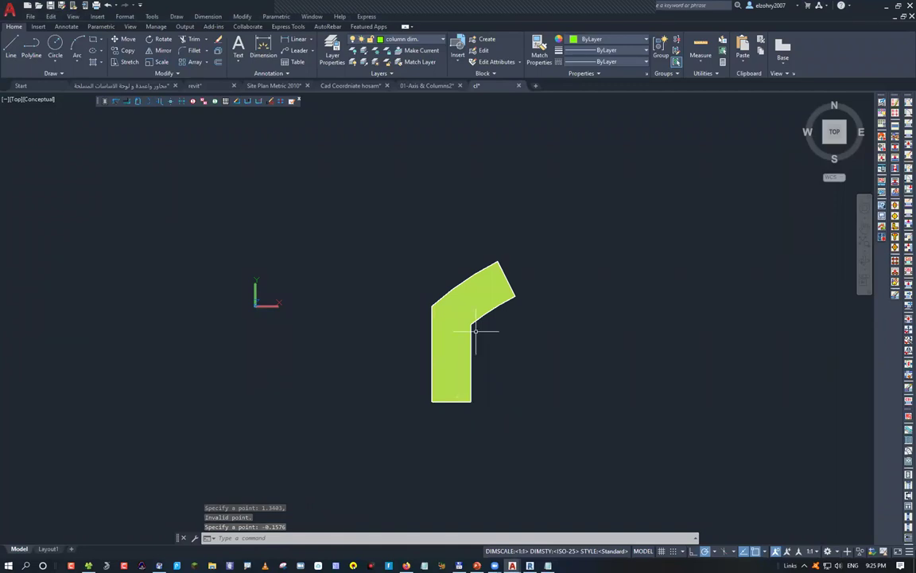
scroll(470, 319, "up", 2)
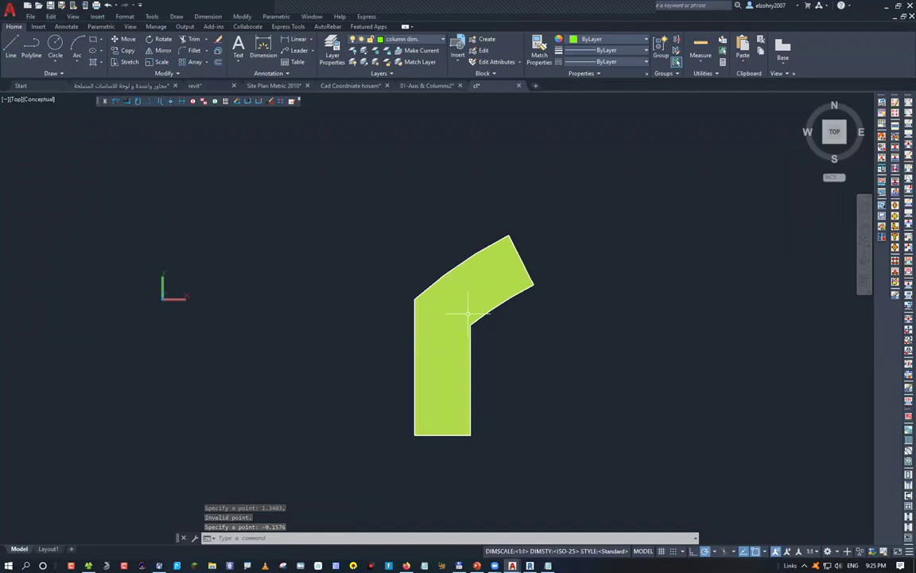
middle_click_drag(470, 310, 468, 326)
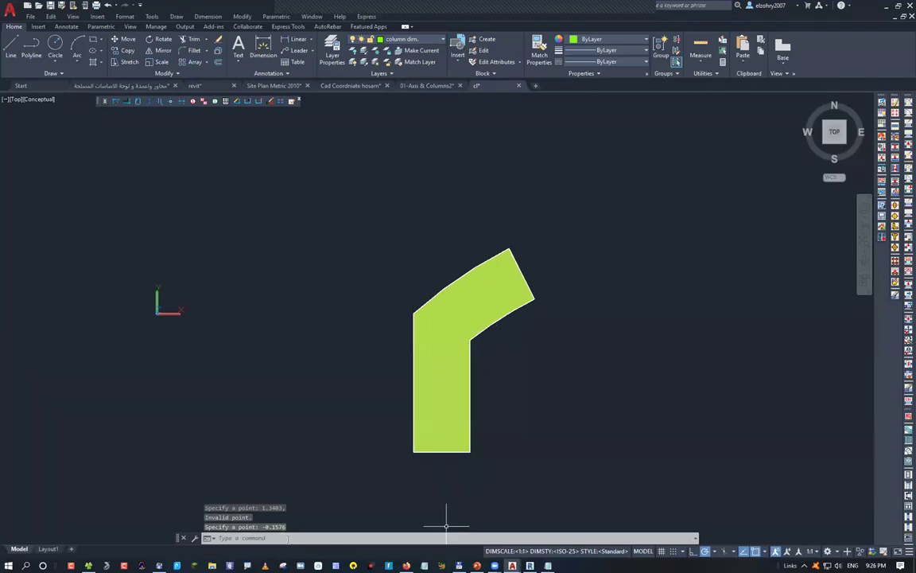
Retry the POINT command with the pasted coordinates, cancelling the faulty entries.
type("po")
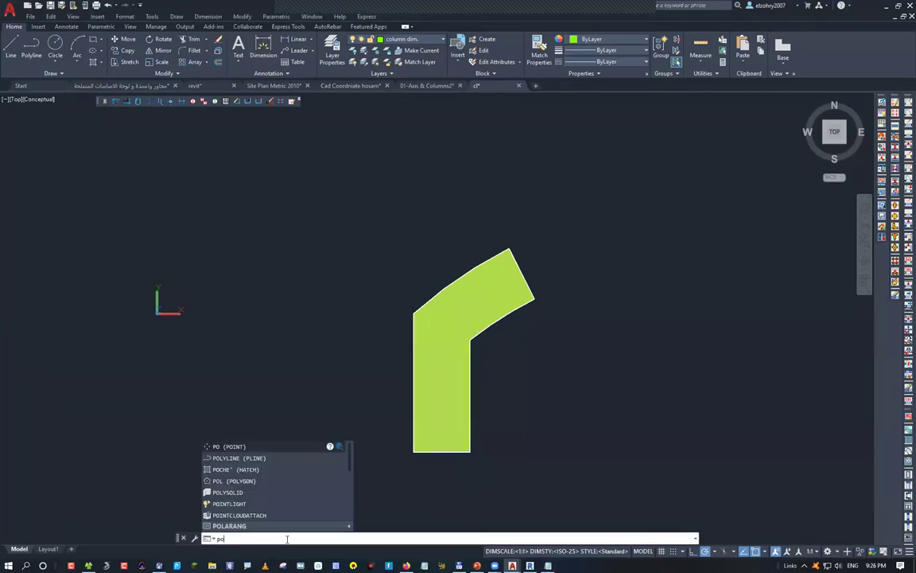
key("Return")
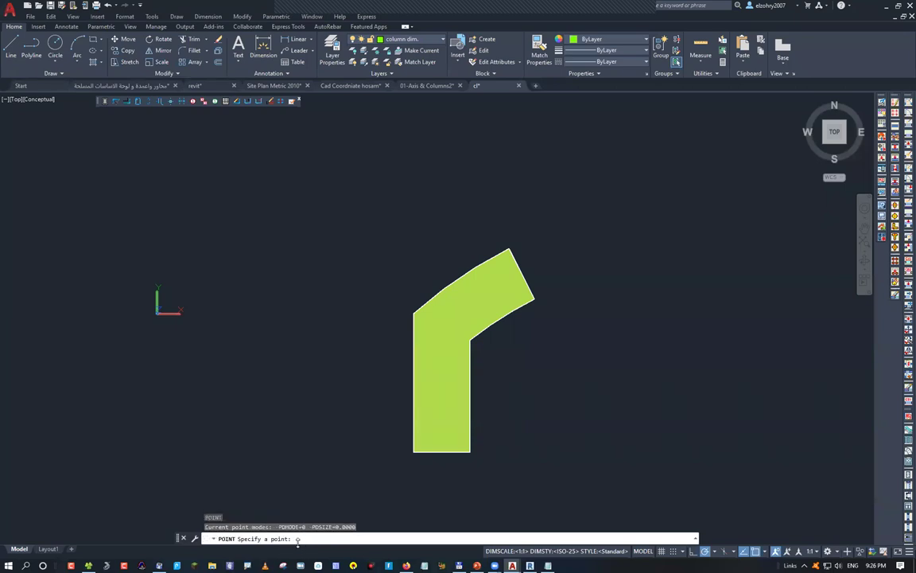
type("1.3403, -0.1576")
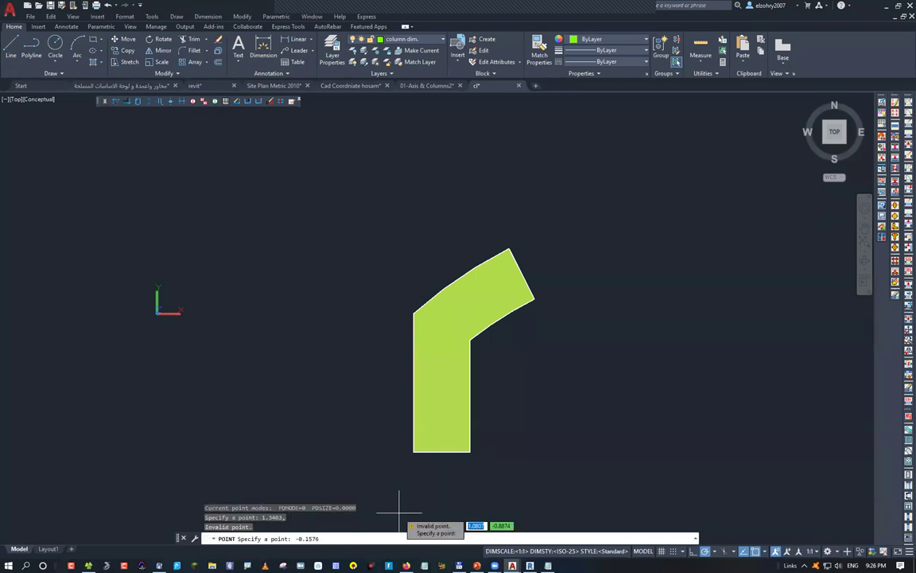
key("BackSpace")
key("BackSpace")
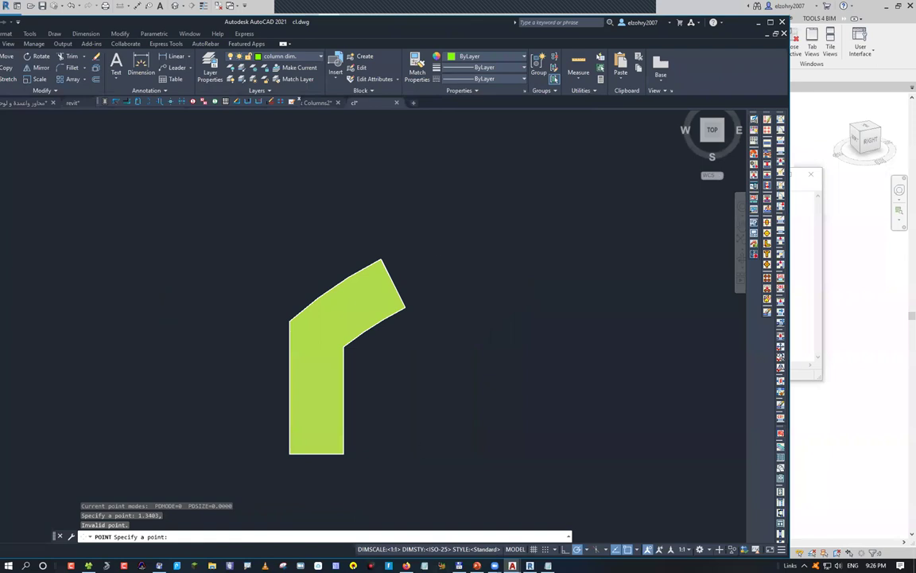
key("Escape")
key("alt+Tab")
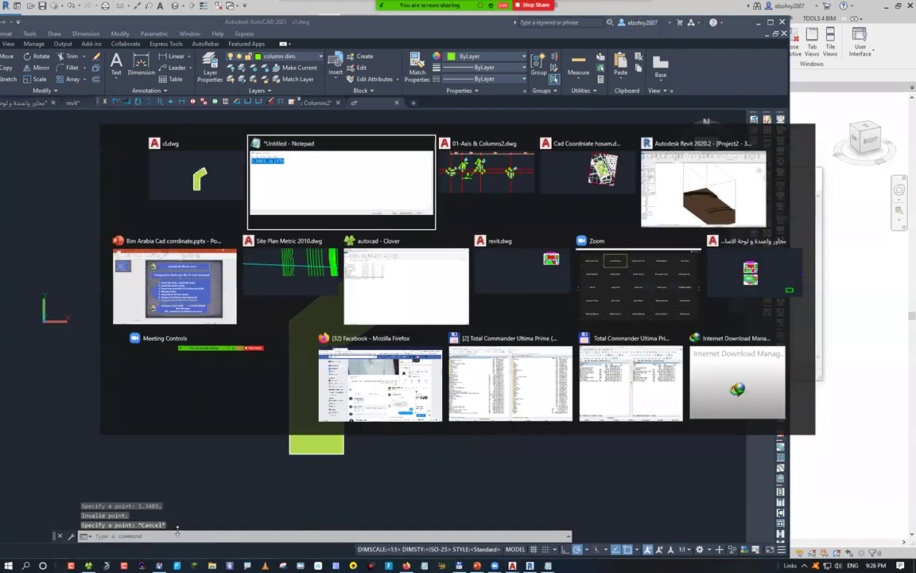
key("Escape")
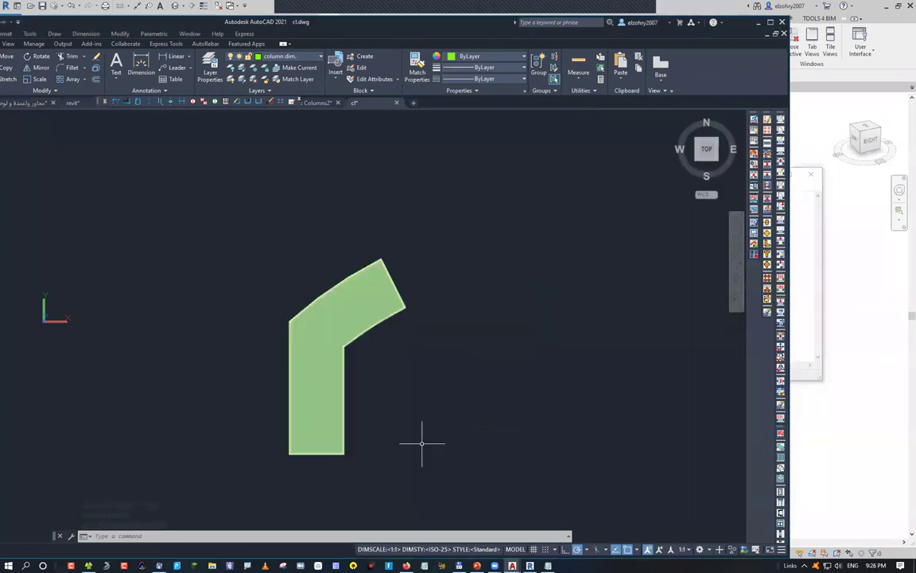
key("Return")
key("ctrl+v")
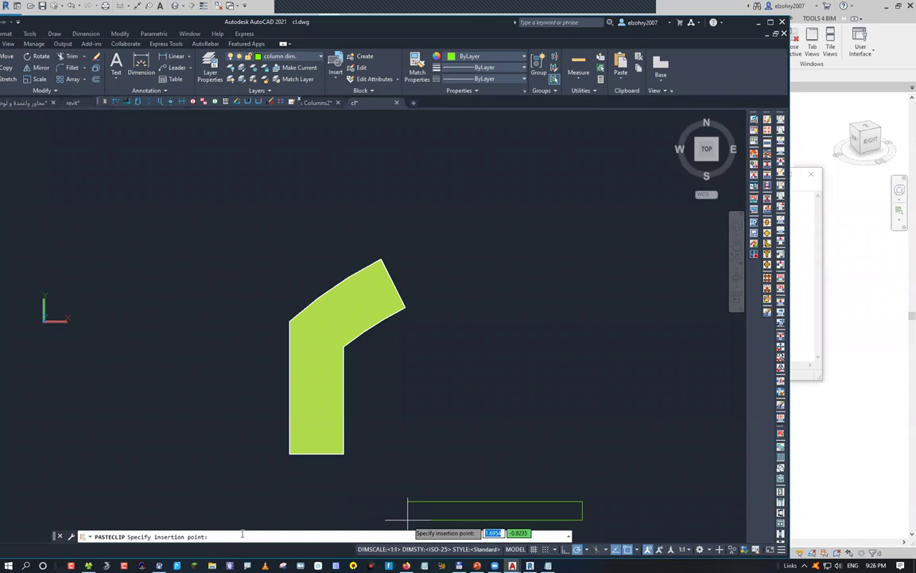
key("Escape")
key("Escape")
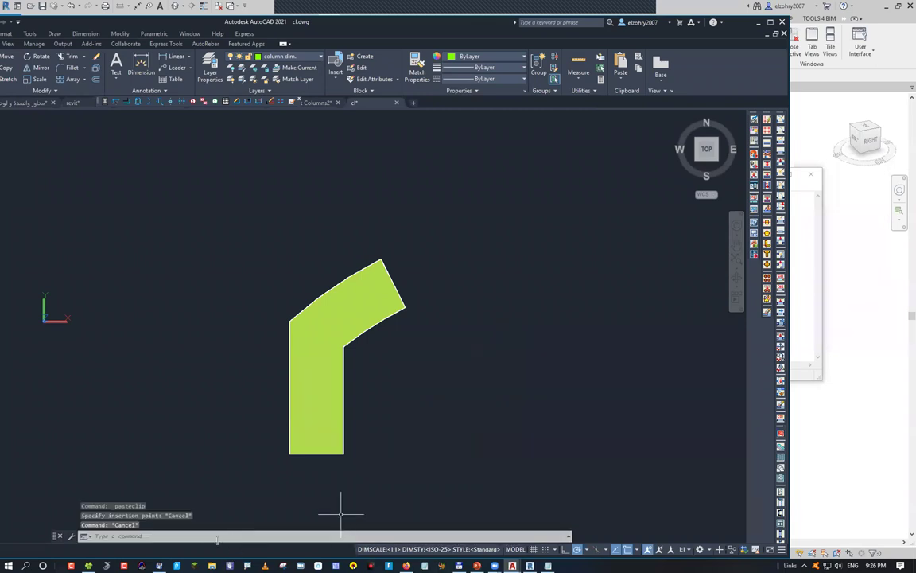
Place the point at 1.3403,-0.1576 from the command line with PO.
left_click(217, 537)
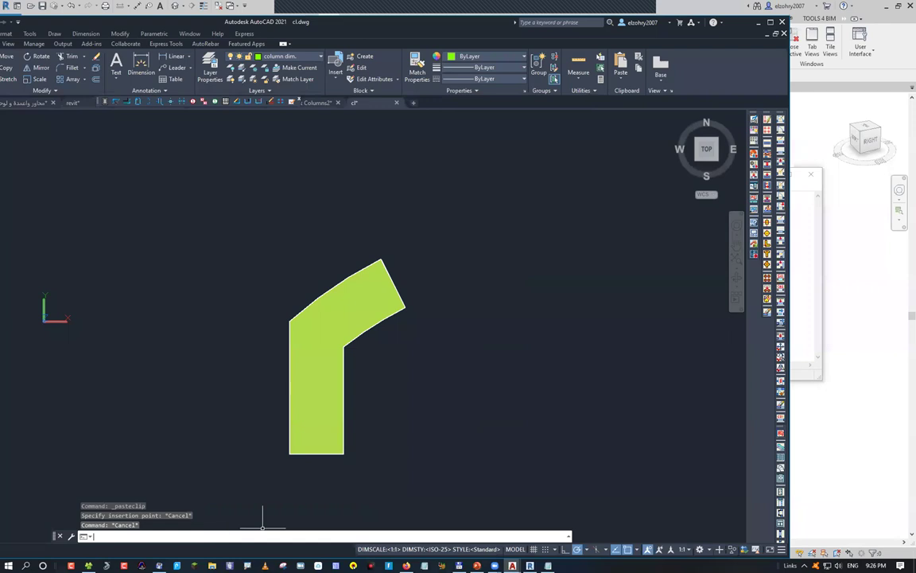
type("po")
key("Return")
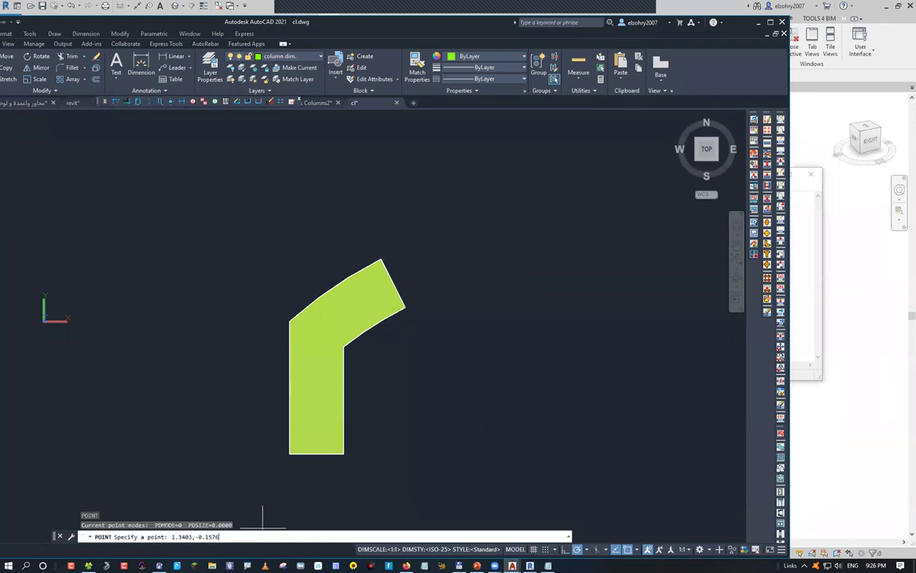
key("Return")
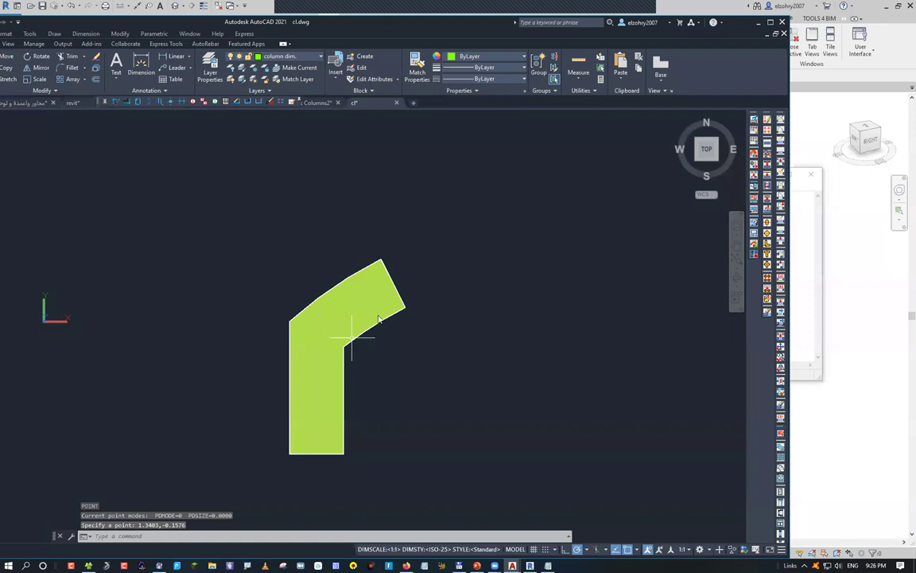
scroll(379, 319, "down", 4)
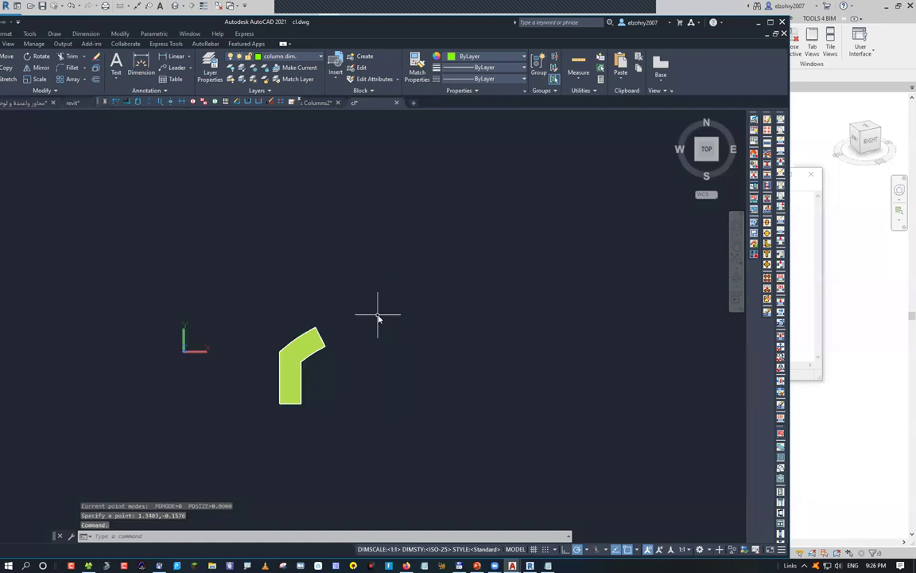
key("Escape")
type("ptype")
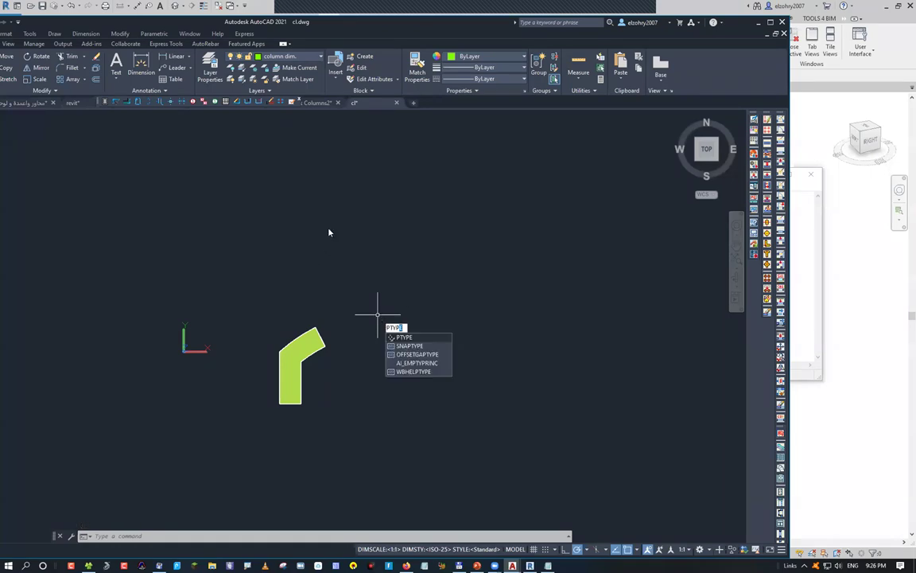
key("Return")
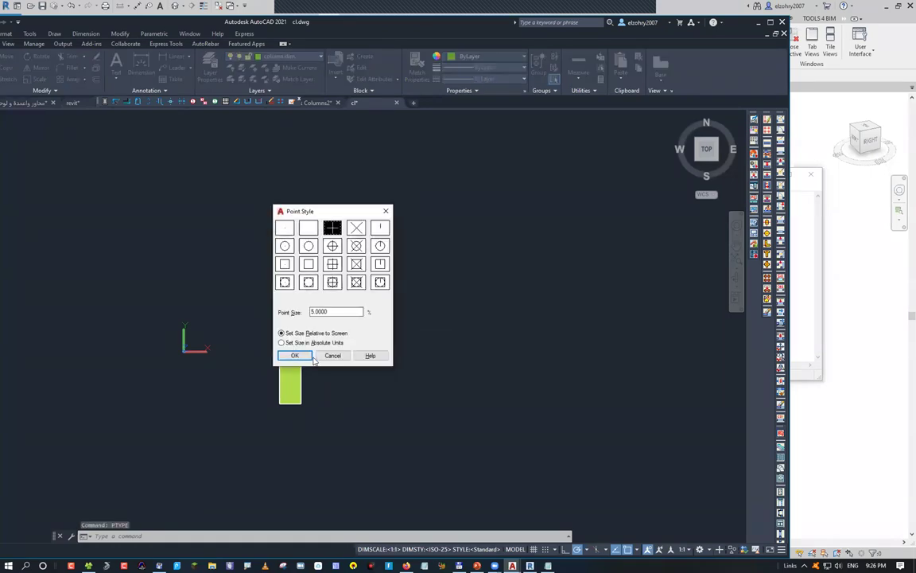
left_click(310, 357)
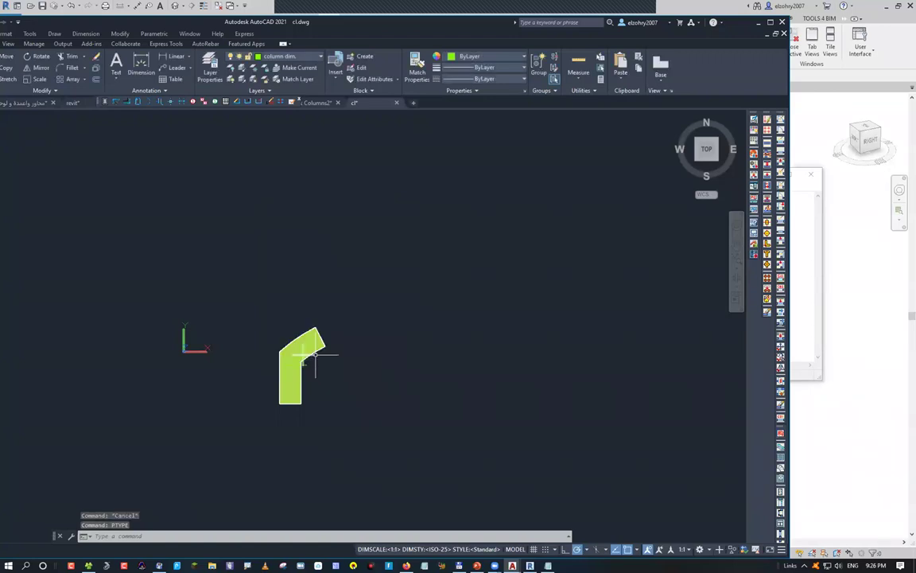
scroll(306, 366, "up", 6)
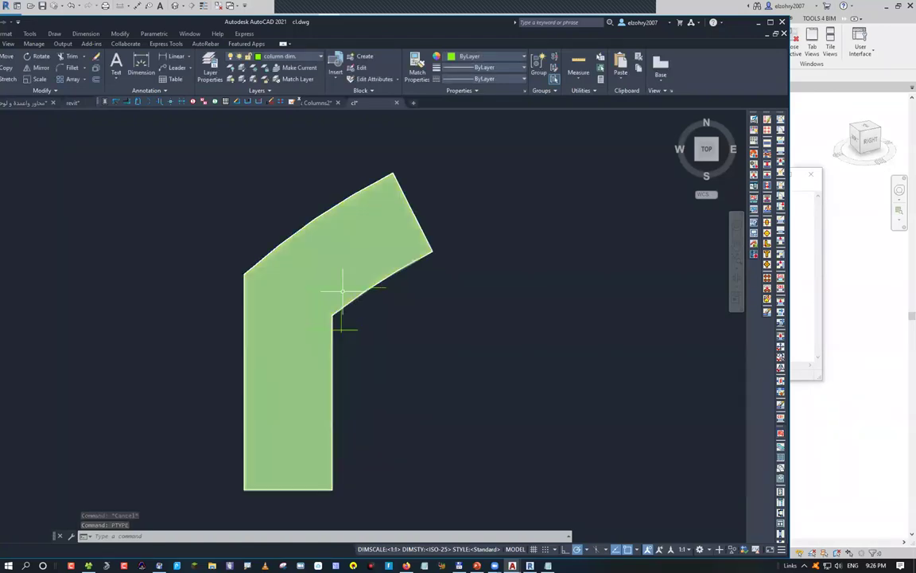
scroll(254, 278, "down", 4)
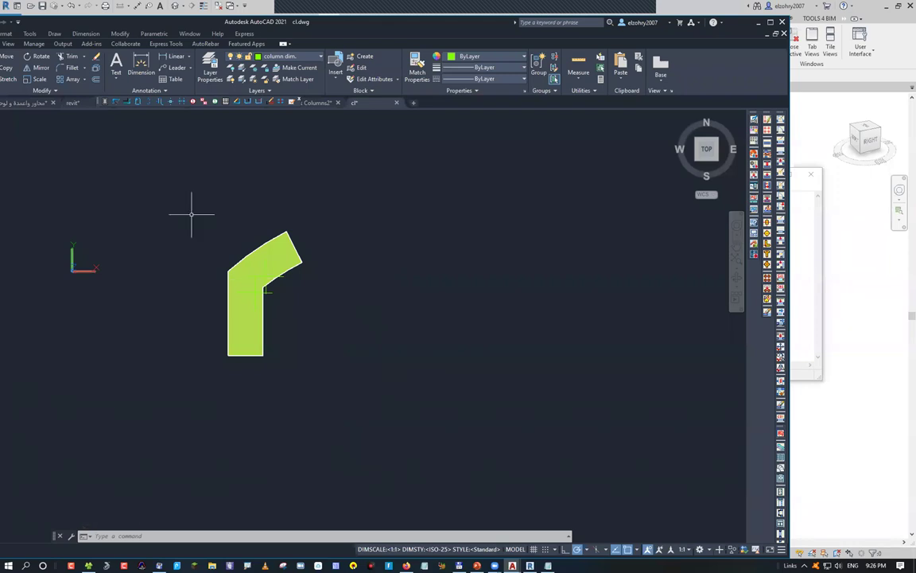
left_click(270, 256)
key("Delete")
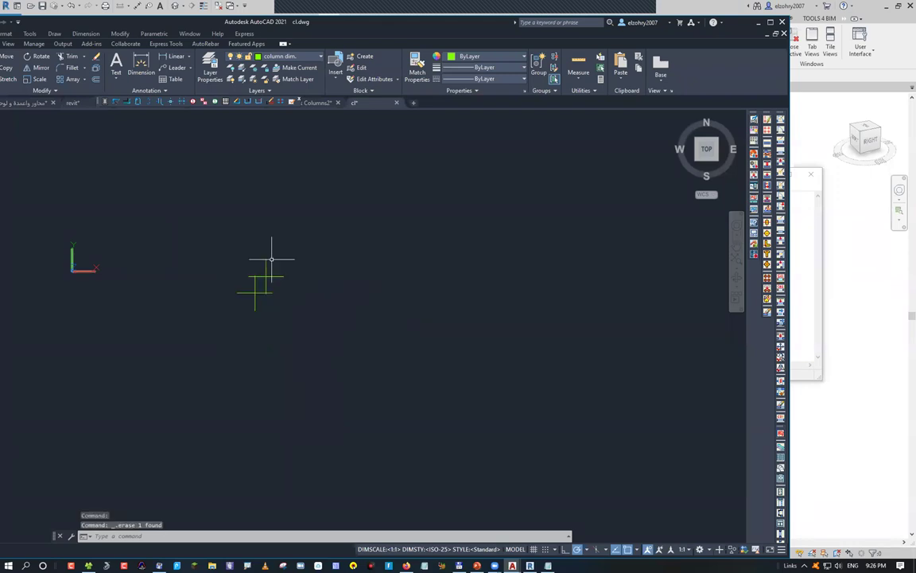
left_click(275, 281)
left_click(210, 214)
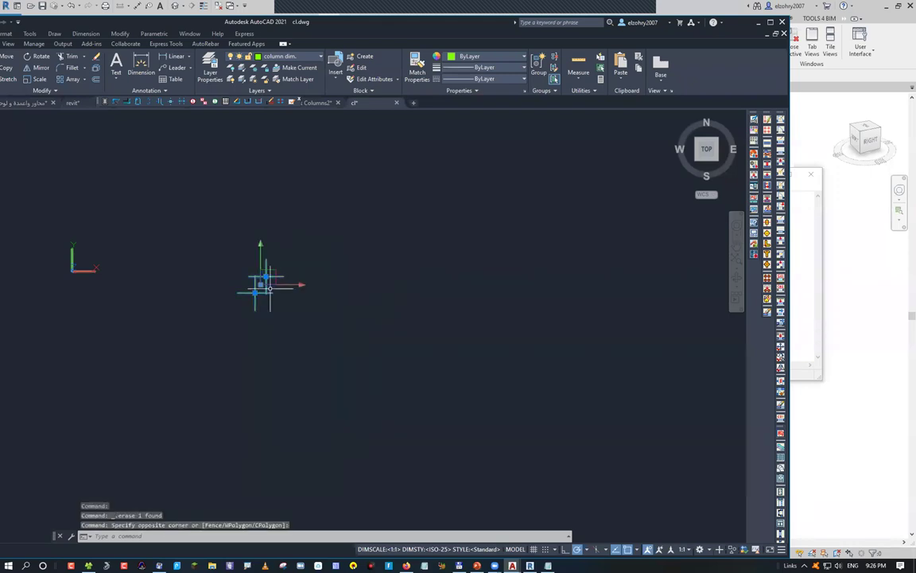
key("Delete")
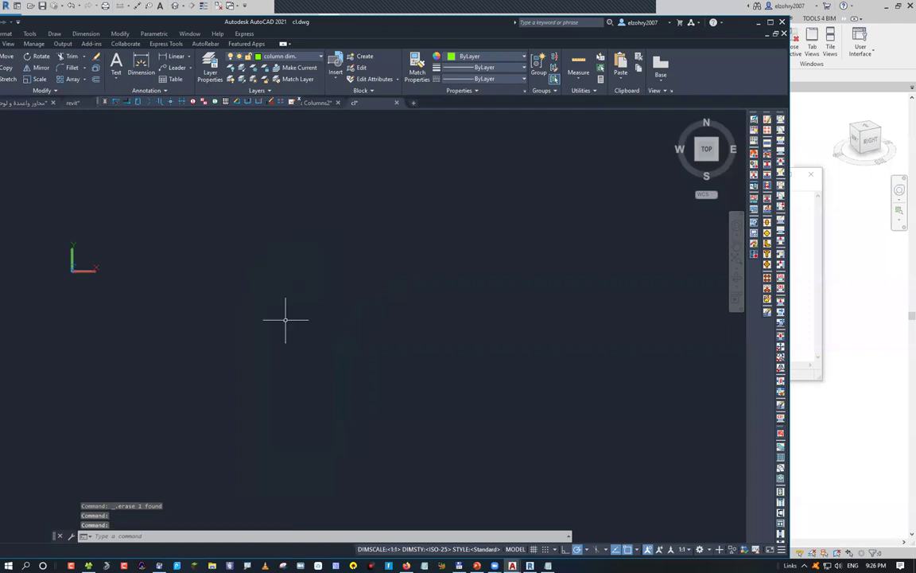
key("ctrl+z")
key("ctrl+z")
key("ctrl+z")
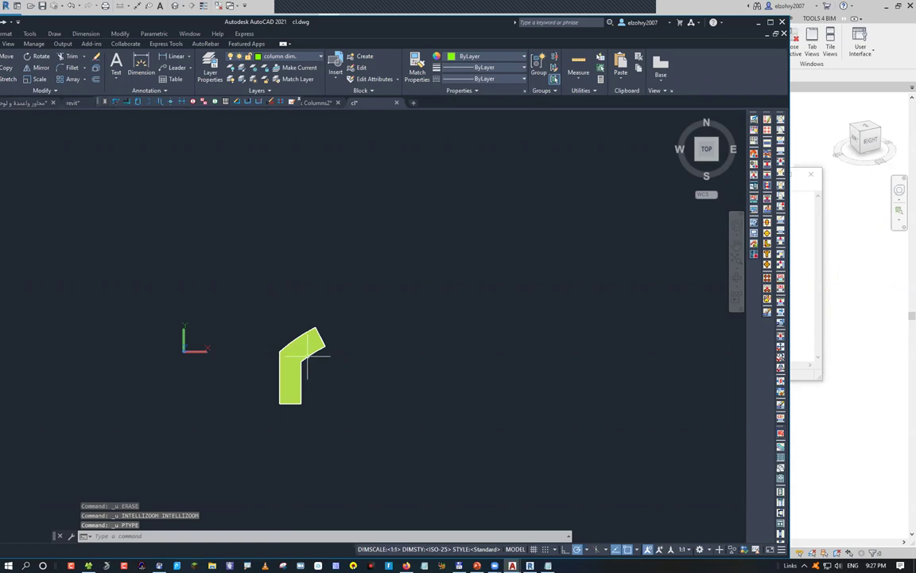
scroll(302, 354, "up", 3)
middle_click_drag(301, 354, 295, 286)
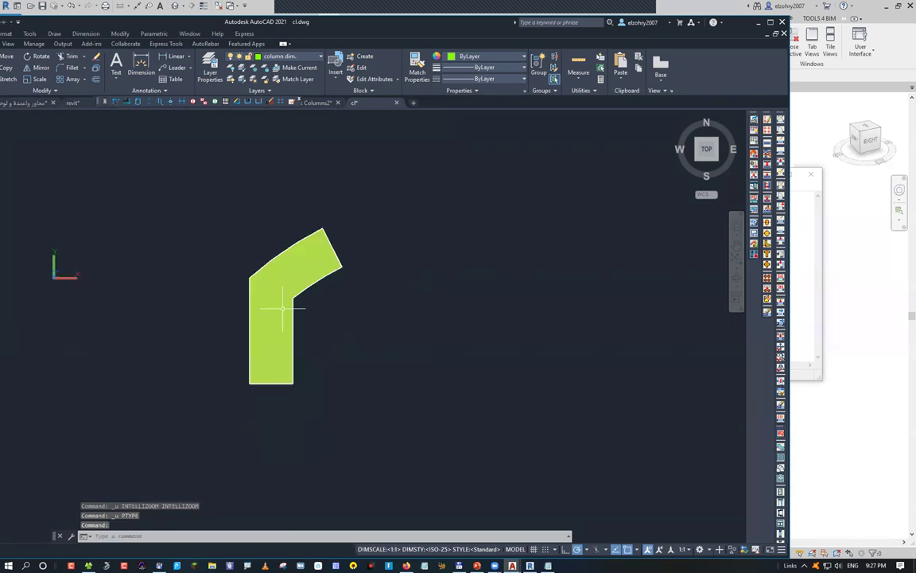
left_click(178, 532)
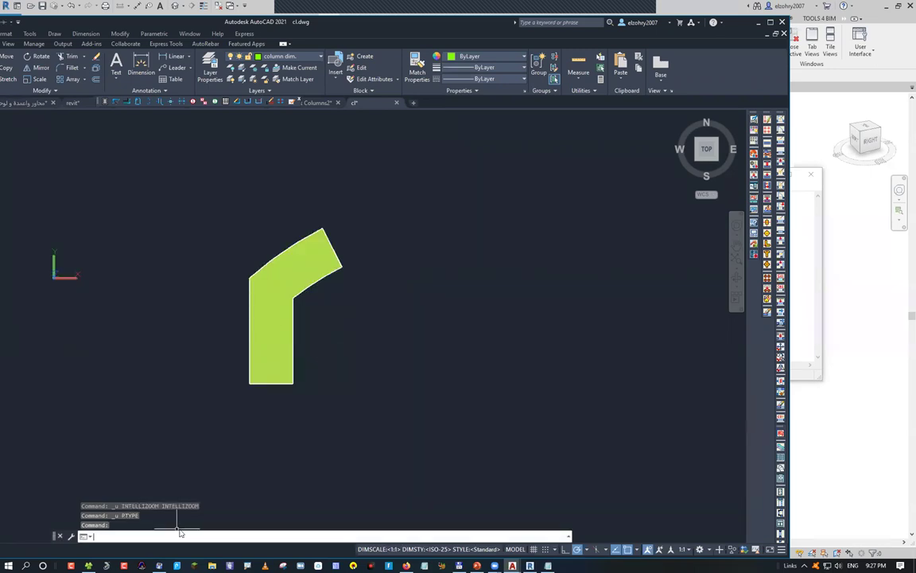
Place a point at the pasted coordinates 1.3403,-0.1576 with PO.
type("po")
key("Return")
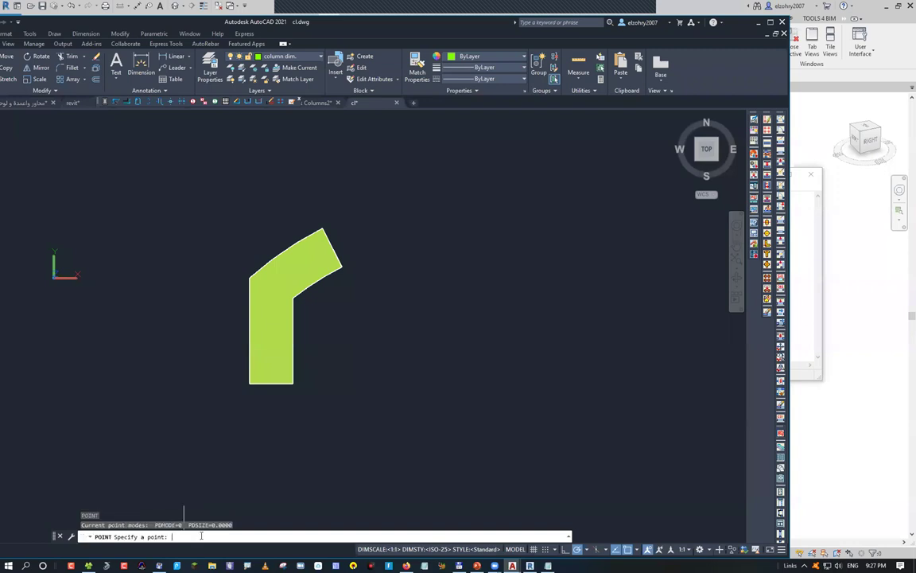
type("1.3403,-0.1576")
key("Return")
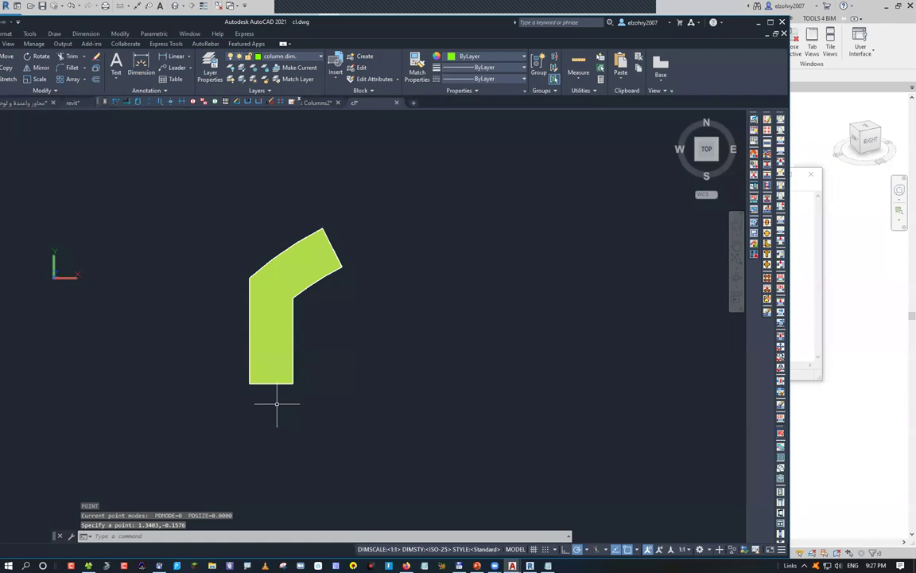
Set the point display style to the plus-sign marker via PTYPE.
type("ptype")
key("Return")
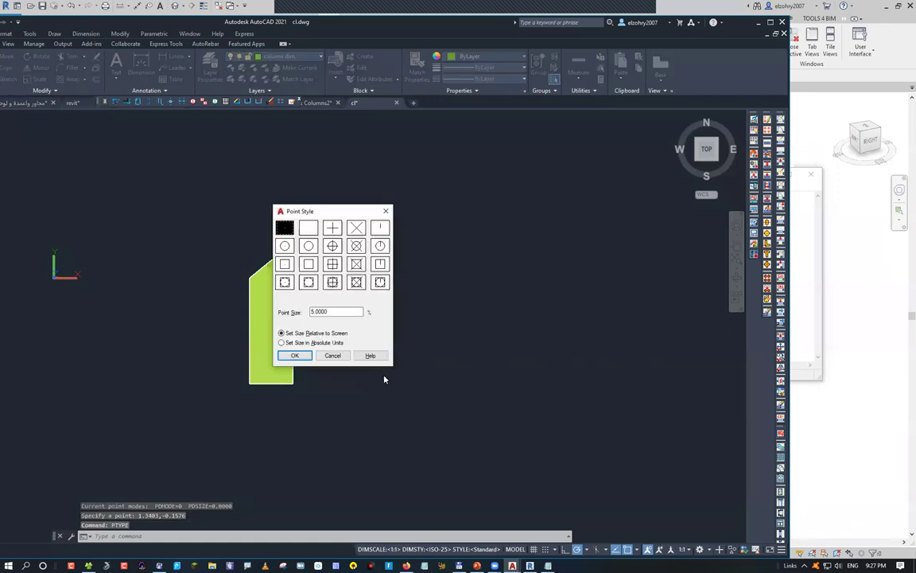
left_click(332, 228)
key("Return")
scroll(296, 324, "up", 5)
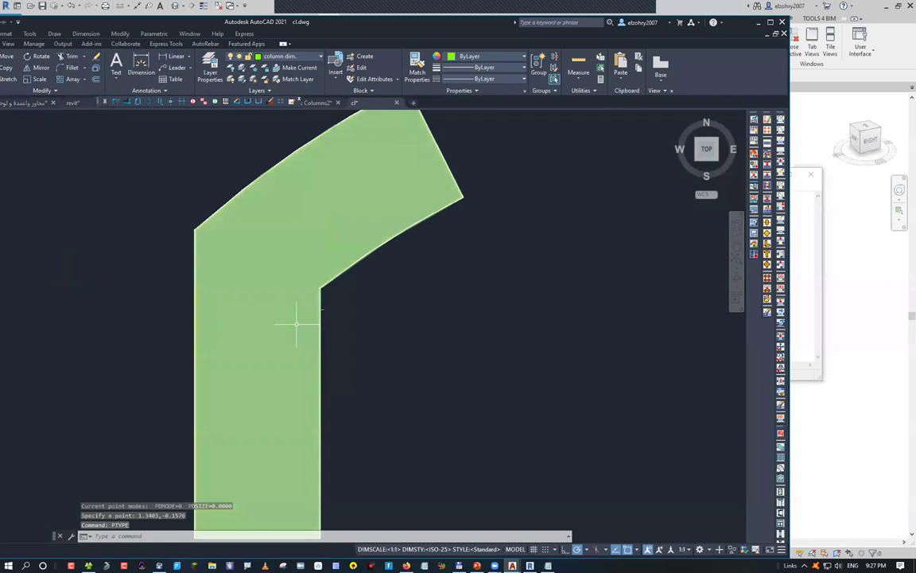
left_click(334, 249)
scroll(379, 312, "down", 4)
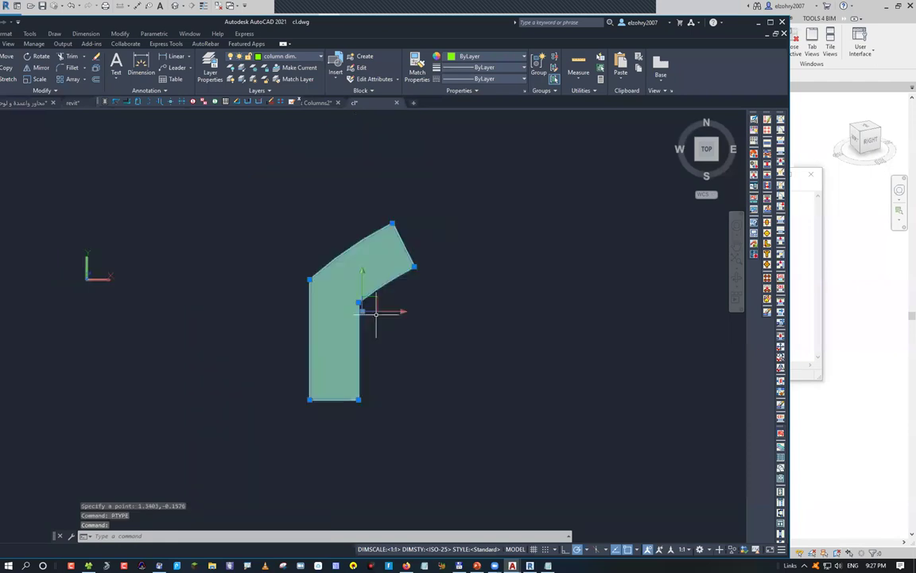
key("Escape")
key("Escape")
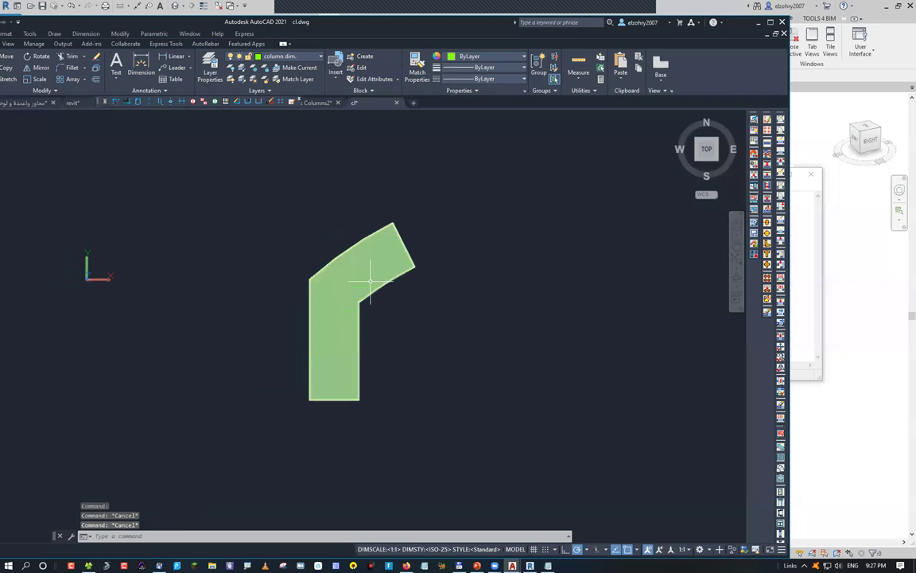
scroll(370, 280, "up", 3)
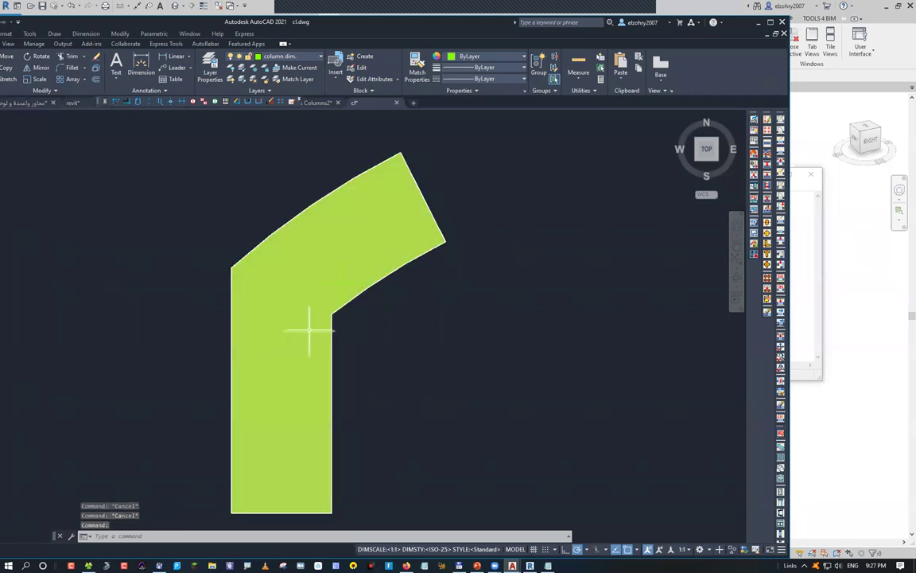
key("Return")
Start moving the bent shape from its point node with Node snap, then cancel.
scroll(315, 296, "down", 5)
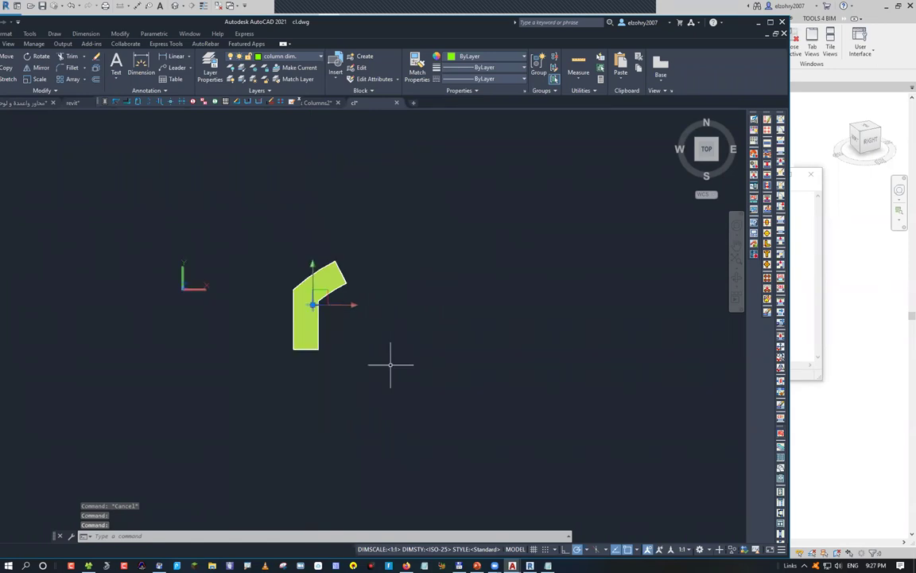
type("m")
key("Return")
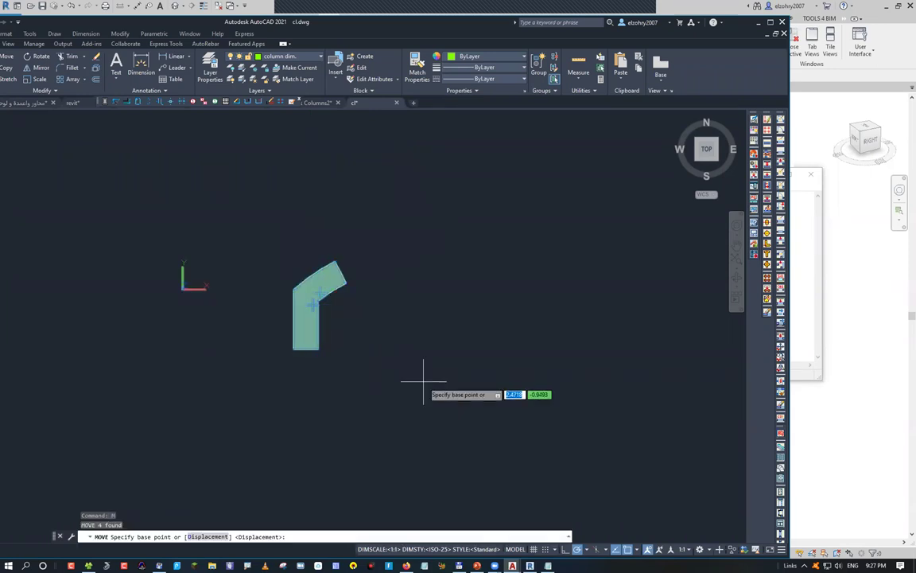
right_click(432, 350, "shift")
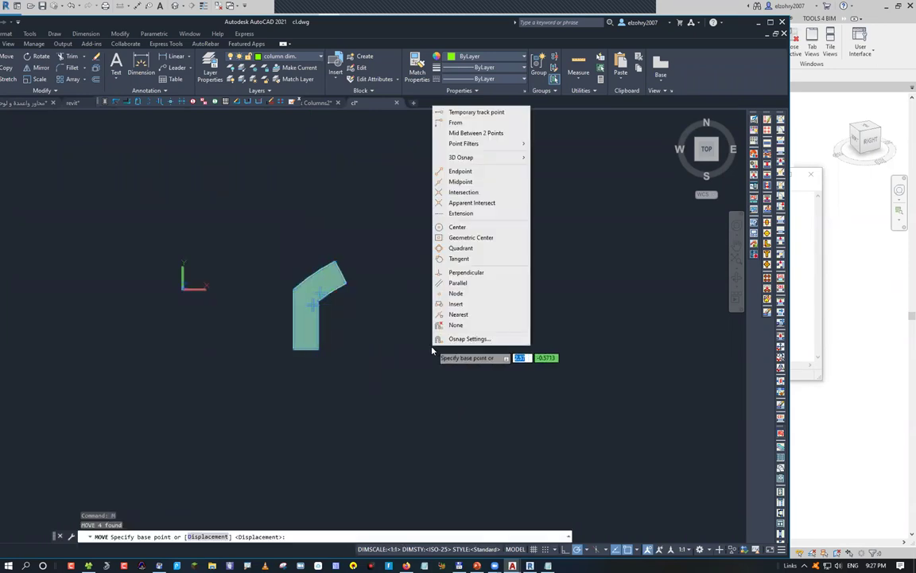
left_click(469, 292)
left_click(318, 299)
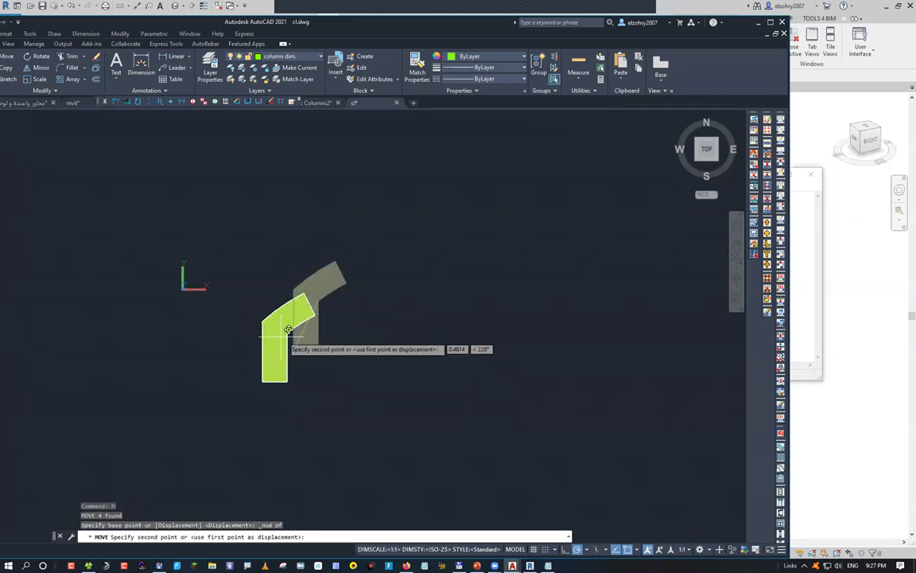
key("Escape")
key("Escape")
left_click(273, 264)
Undo the point, the point style, the erased circle and square, and the region.
key("ctrl+z")
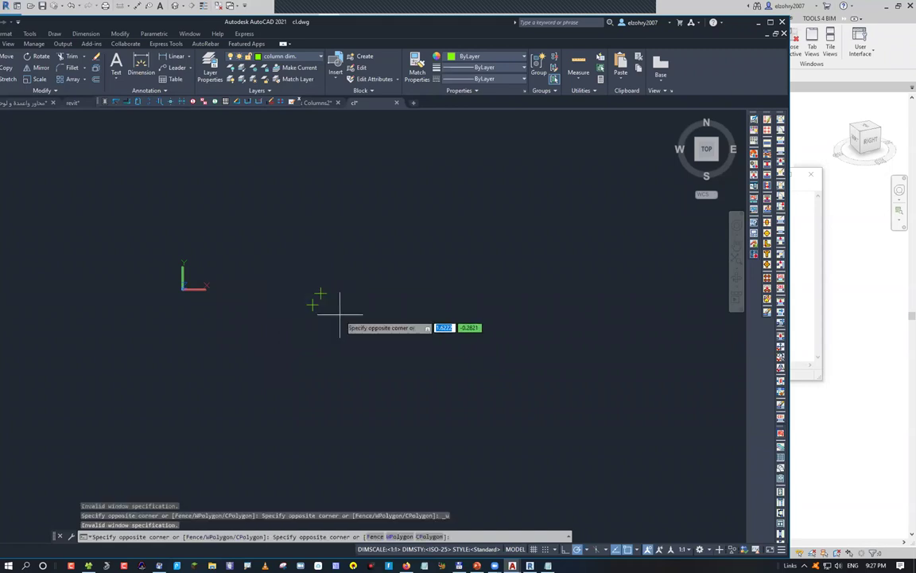
key("Escape")
key("ctrl+z")
key("ctrl+z")
key("ctrl+z")
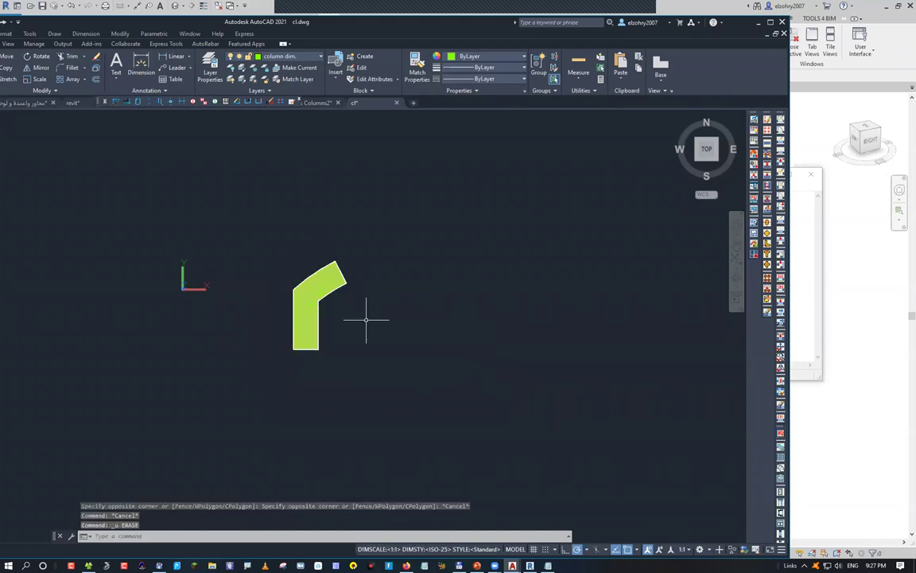
key("ctrl+z")
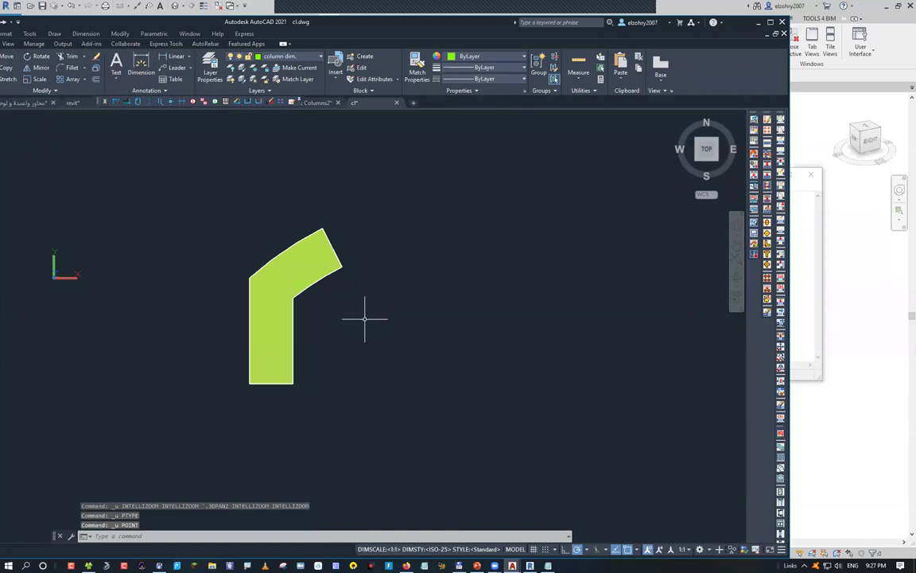
key("ctrl+z")
key("ctrl+z")
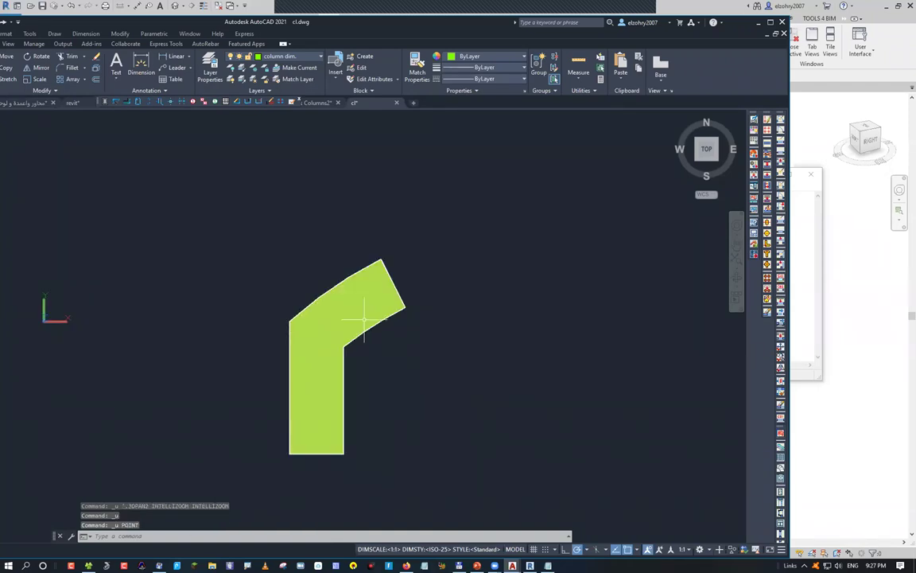
key("ctrl+z")
key("ctrl+z")
key("ctrl+z")
key("ctrl+z")
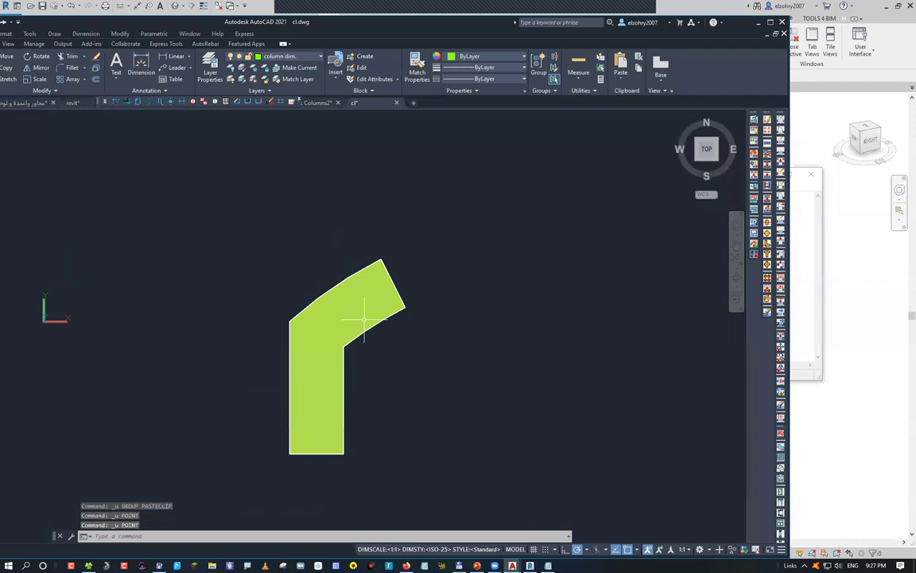
key("ctrl+z")
key("ctrl+z")
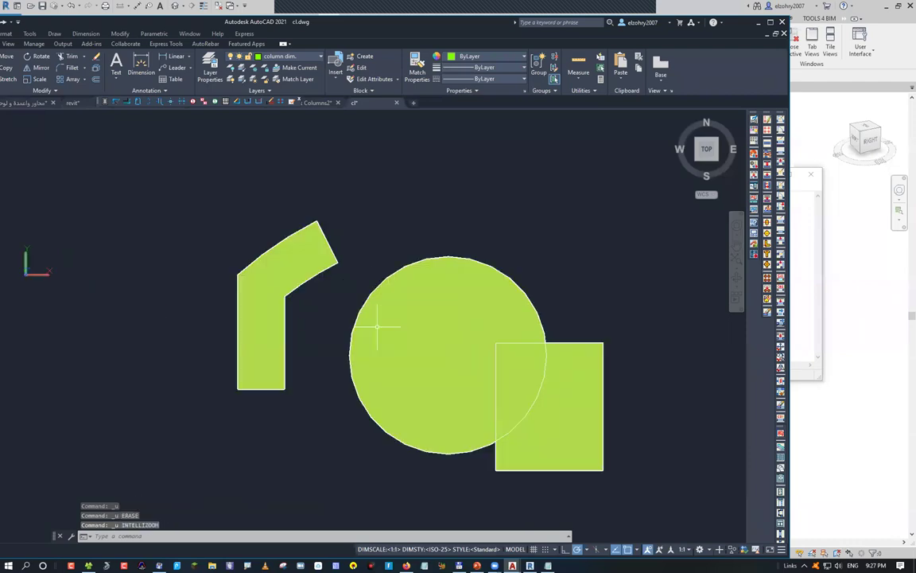
key("ctrl+z")
key("ctrl+z")
key("ctrl+z")
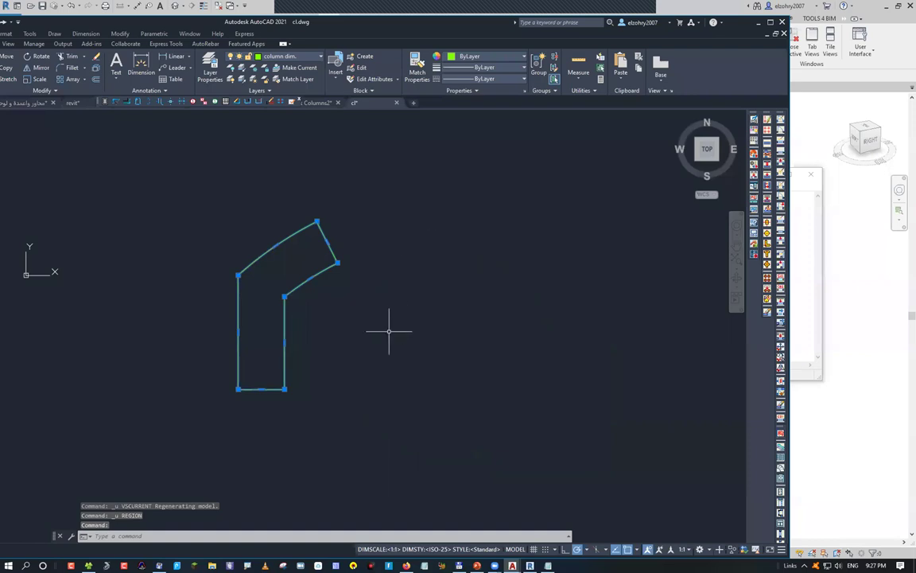
Move the bent column outline horizontally left from its centre with Ortho on.
type("m")
key("Return")
left_click(276, 300)
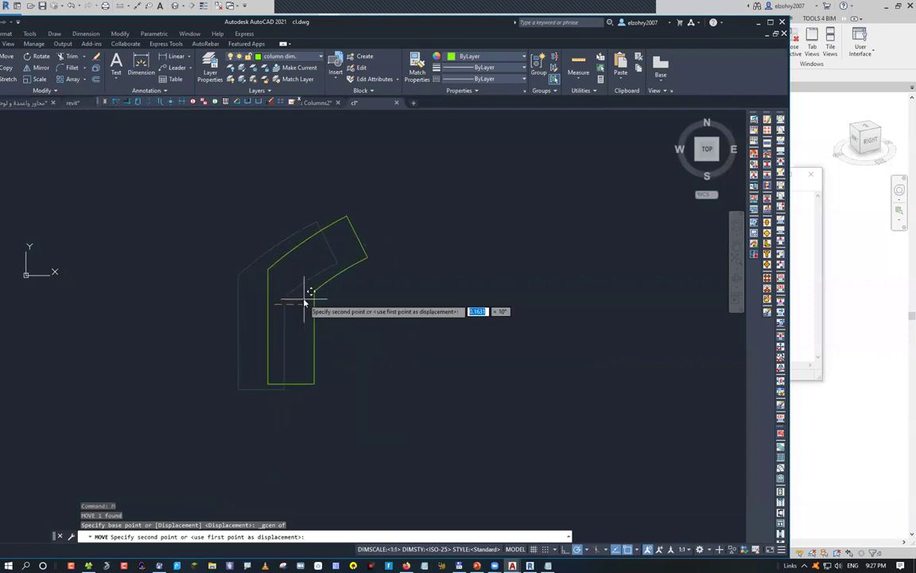
key("F8")
key("Tab")
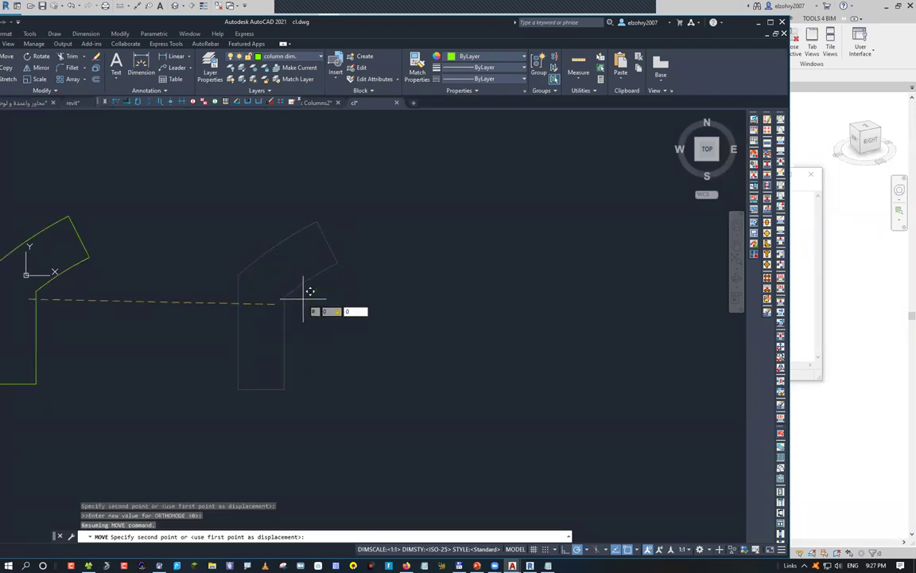
key("Return")
middle_click(262, 300)
middle_click(262, 301)
scroll(402, 313, "down", 2)
middle_click_drag(402, 313, 318, 316)
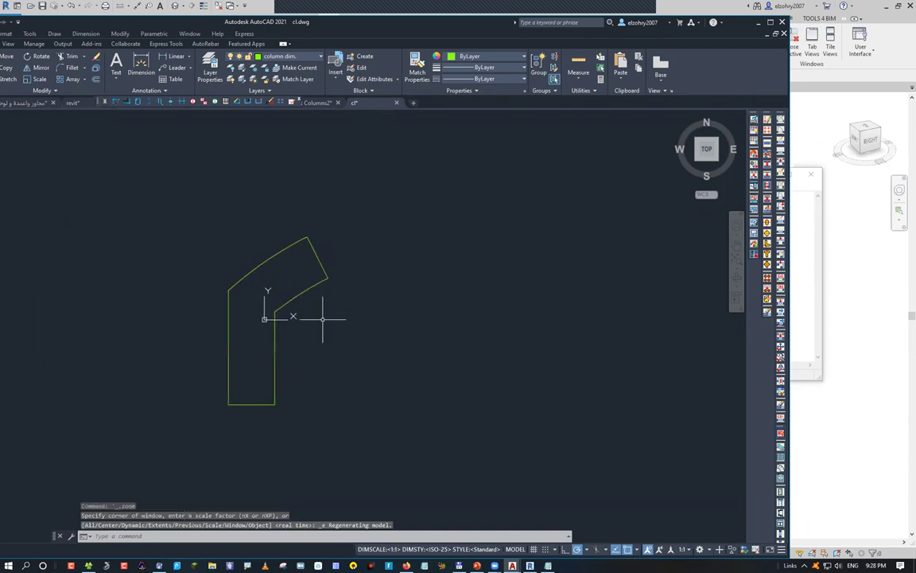
Save and close cl.dwg, then switch back to Revit.
key("ctrl+s")
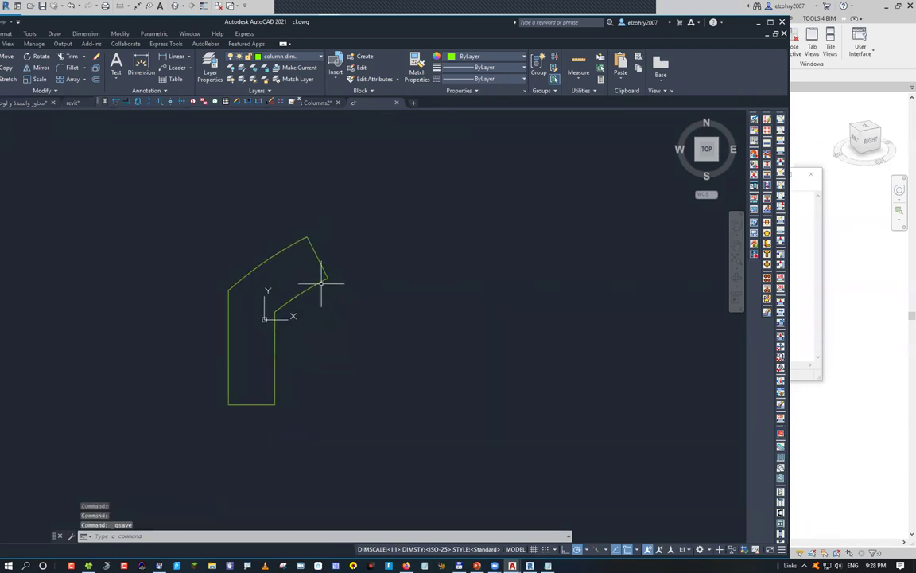
left_click(322, 281)
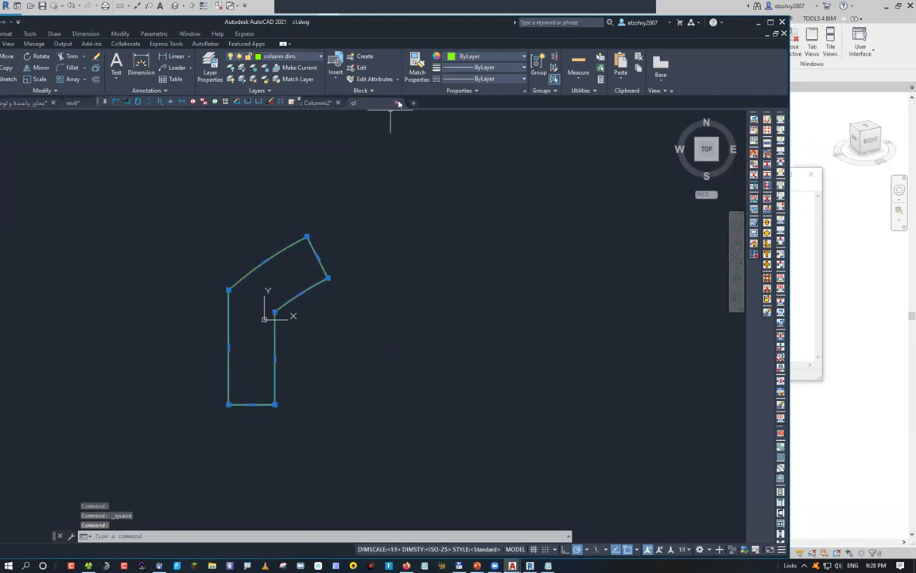
key("Escape")
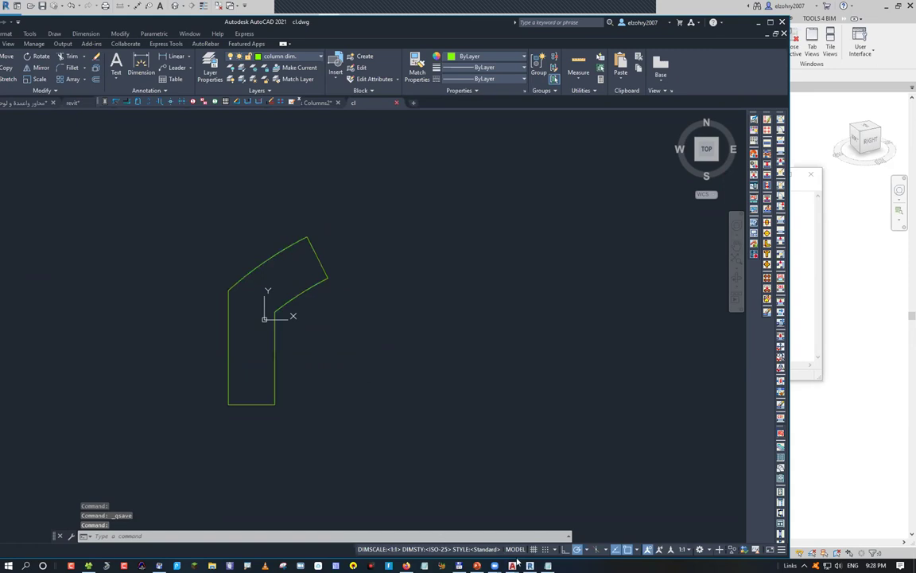
key("ctrl+F4")
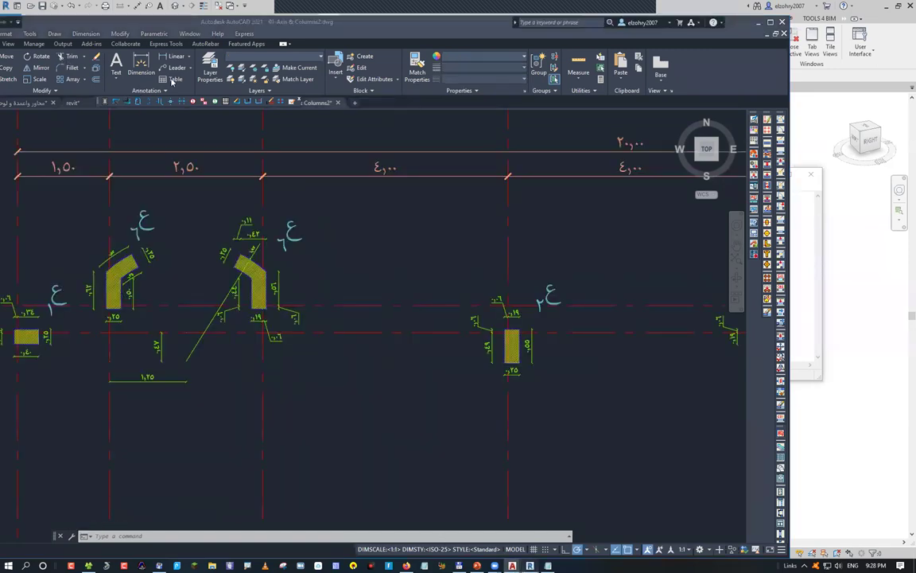
key("alt+Tab")
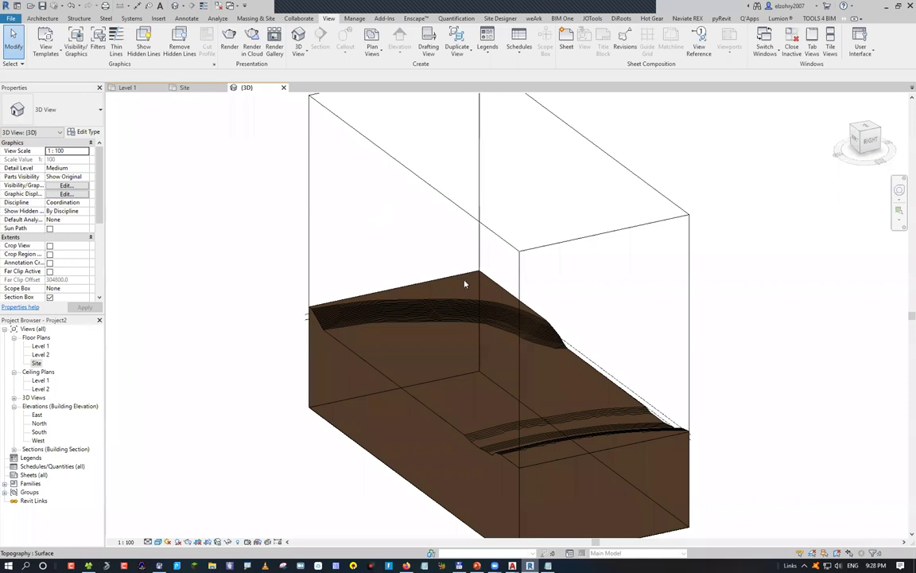
Create a family from Metric Structural Column.rft and inspect its center reference planes.
key("ctrl+shift+n")
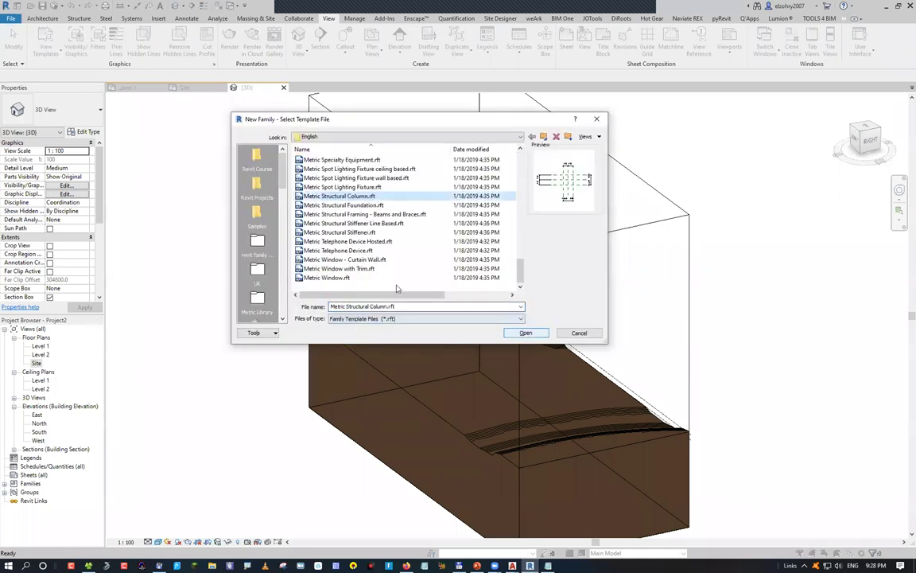
key("Return")
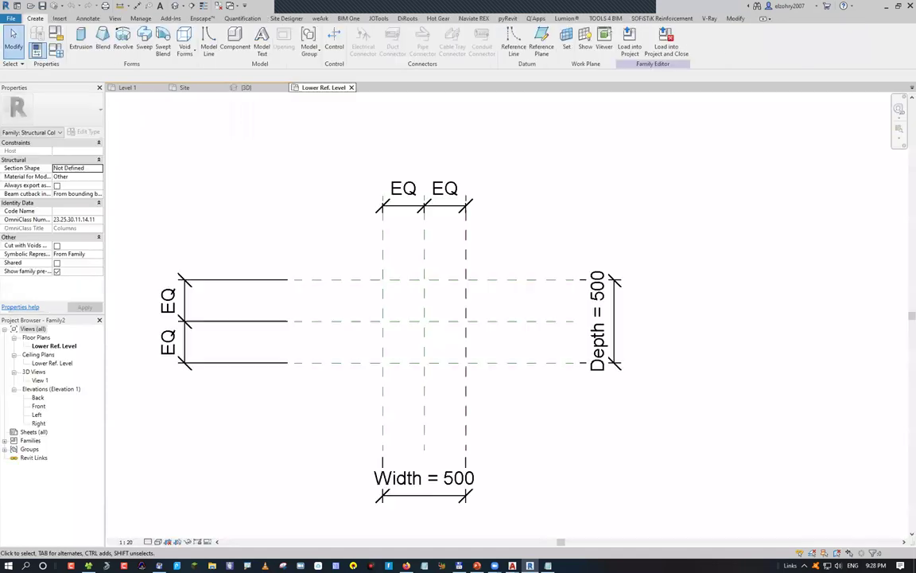
left_click_drag(423, 312, 434, 318)
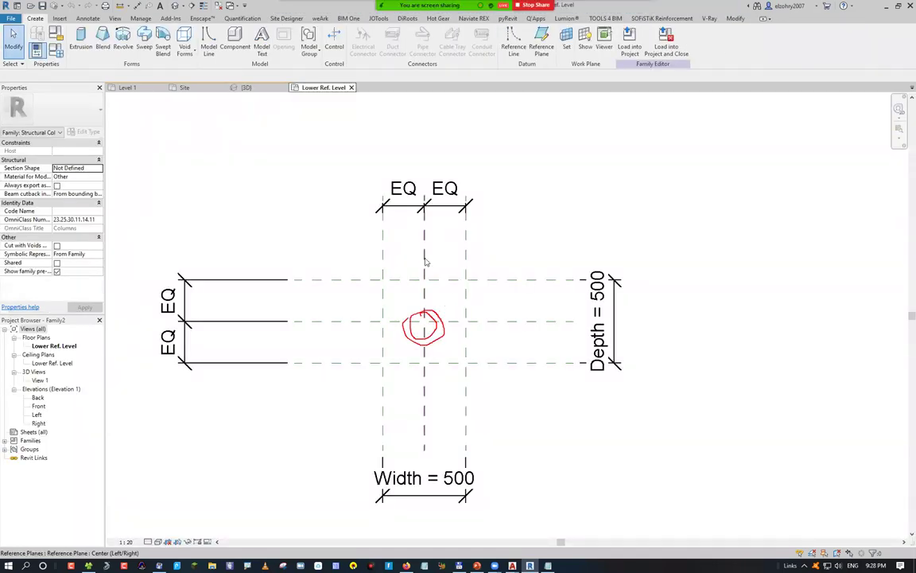
left_click(422, 424)
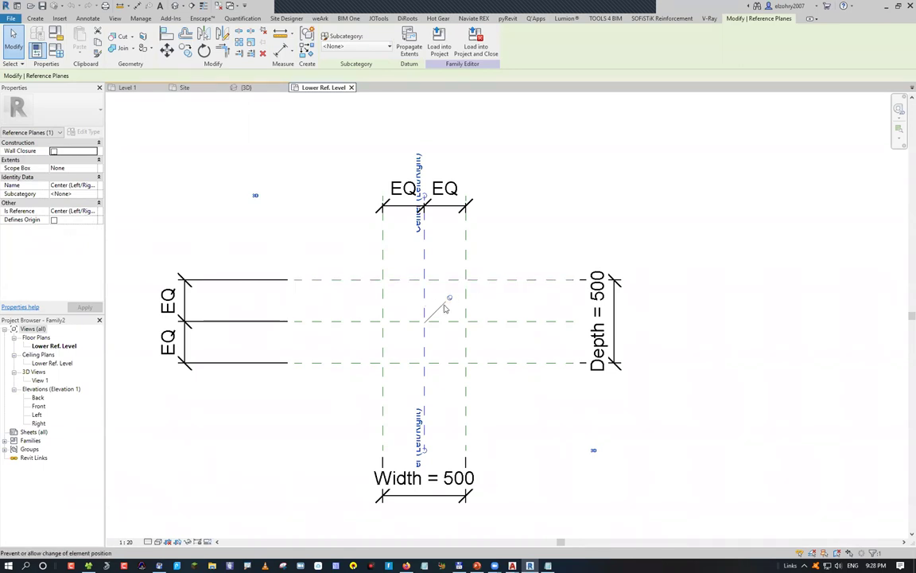
left_click(492, 319)
left_click(421, 319)
key("Escape")
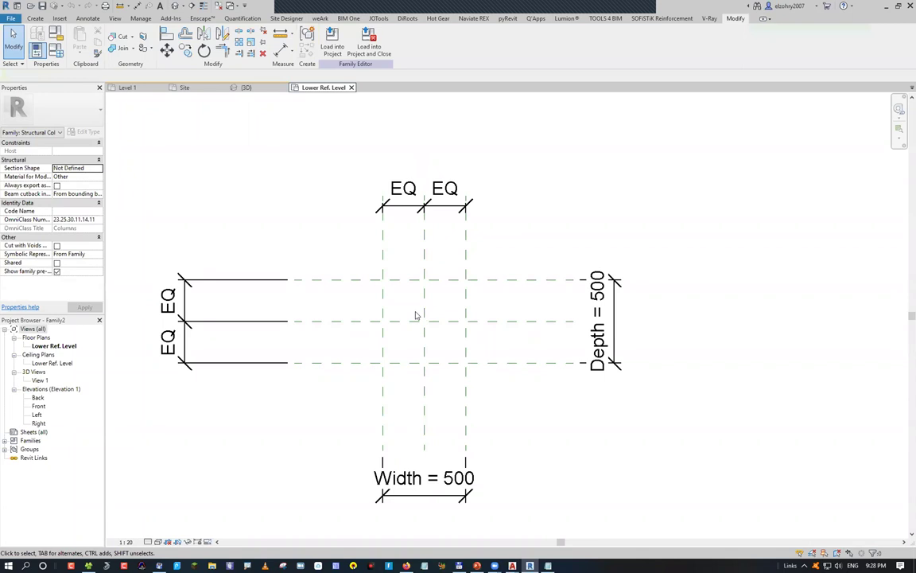
left_click(63, 20)
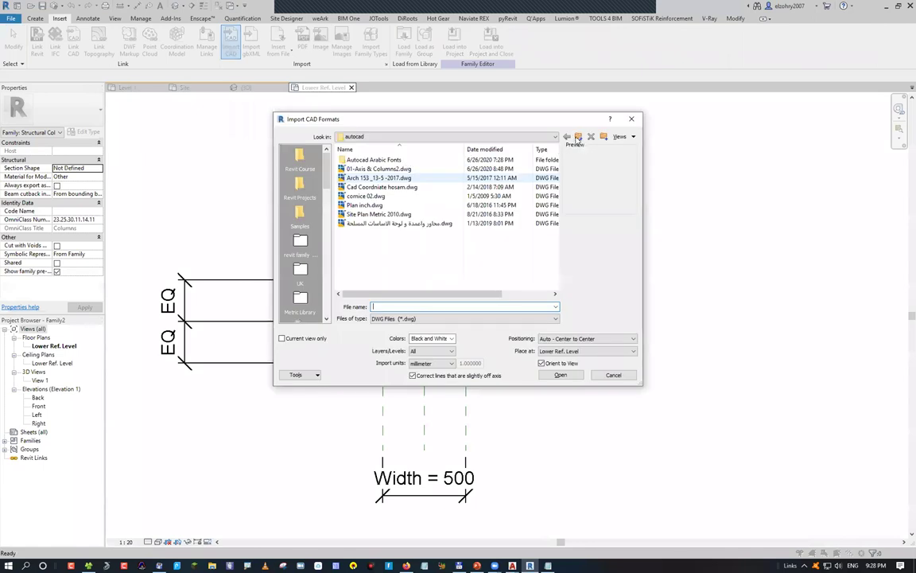
left_click(371, 170)
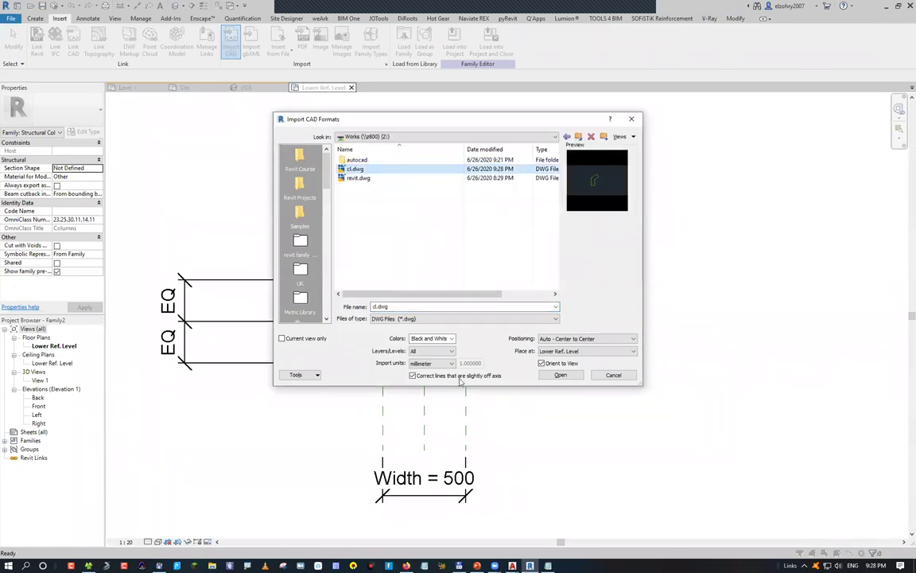
left_click(430, 363)
left_click(419, 390)
left_click(611, 339)
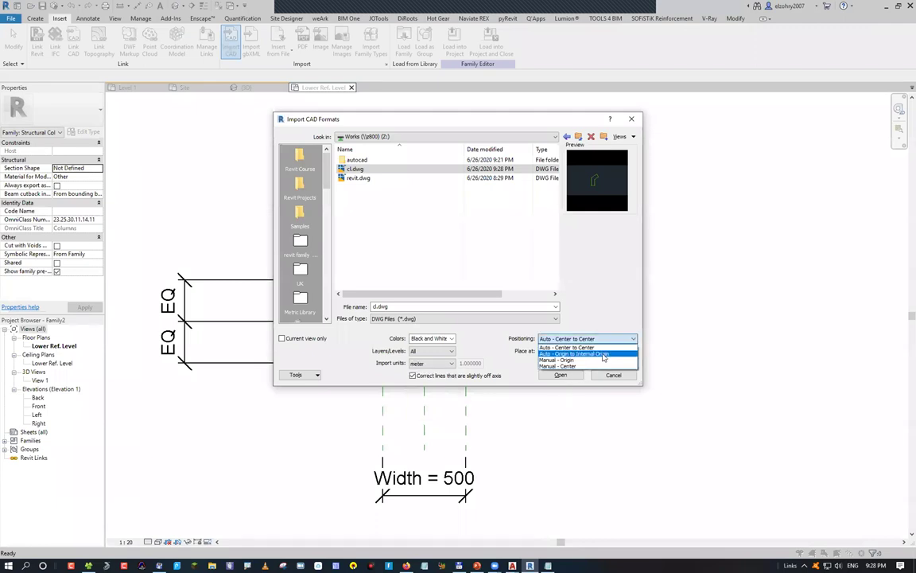
left_click(602, 356)
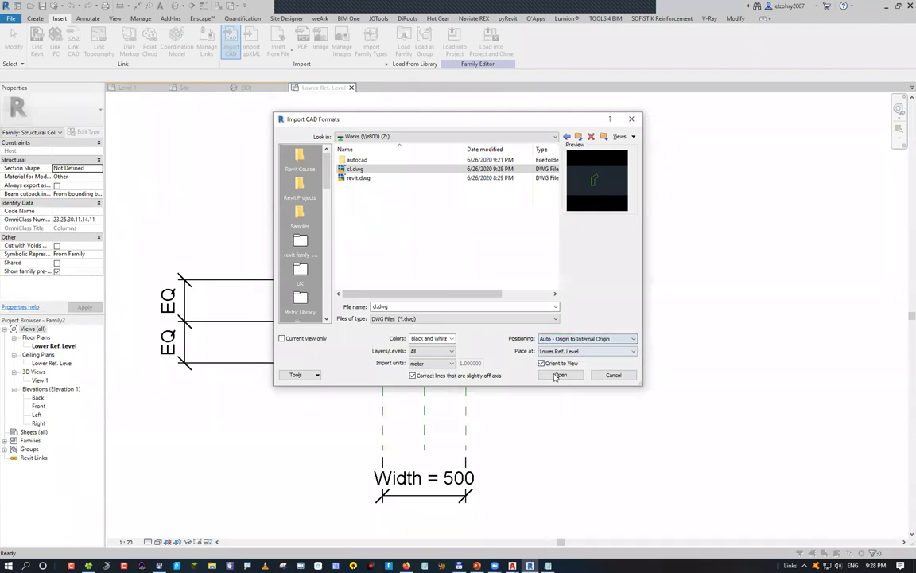
left_click(557, 375)
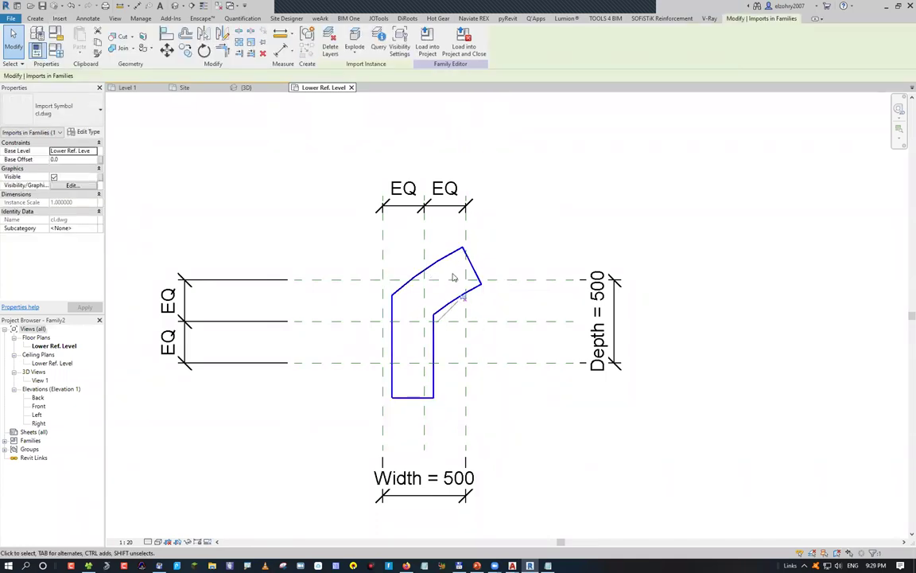
key("Delete")
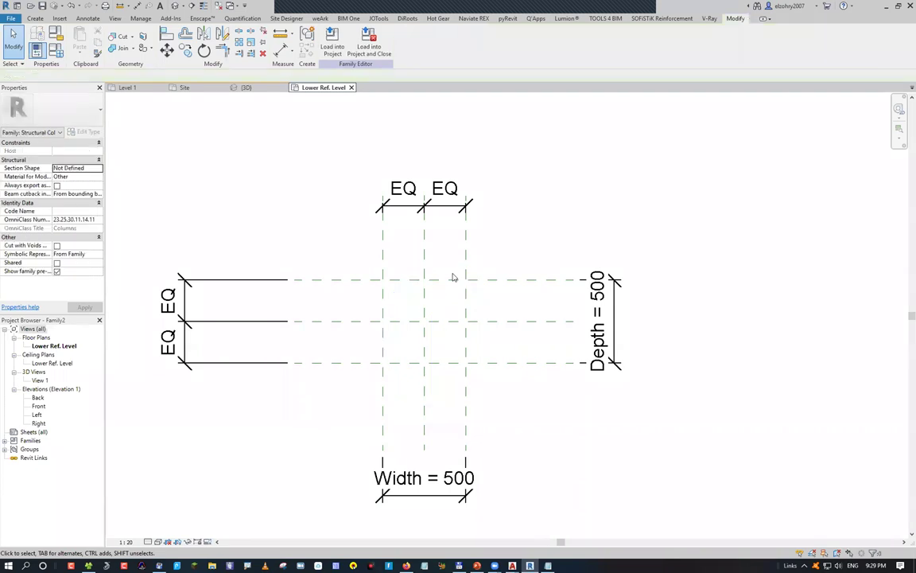
Sketch an extrusion from cl.dwg, imported and exploded into sketch lines.
left_click(40, 20)
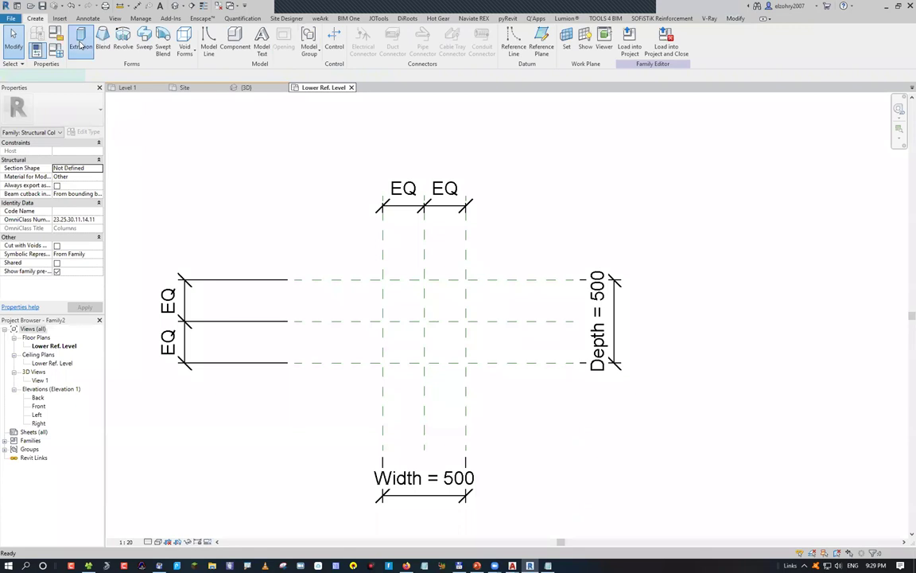
left_click(81, 44)
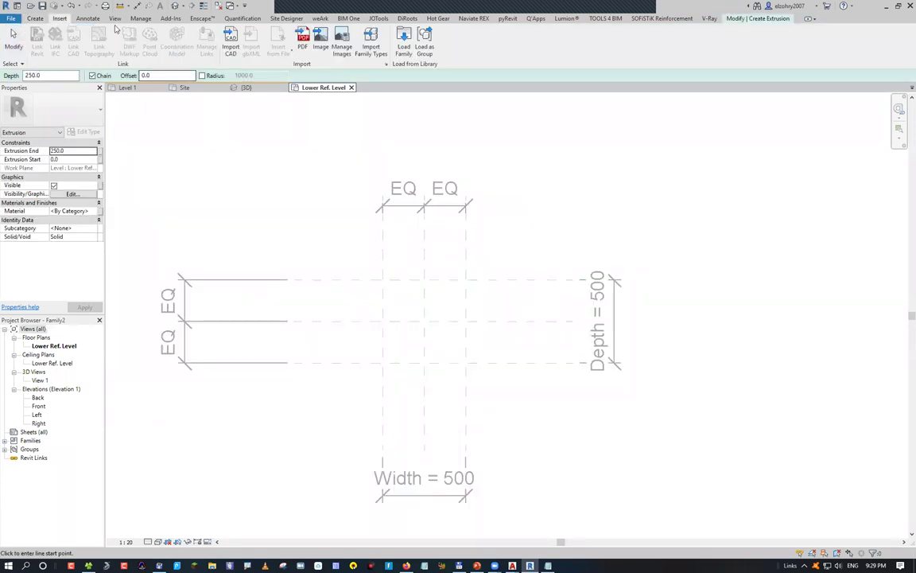
left_click(60, 19)
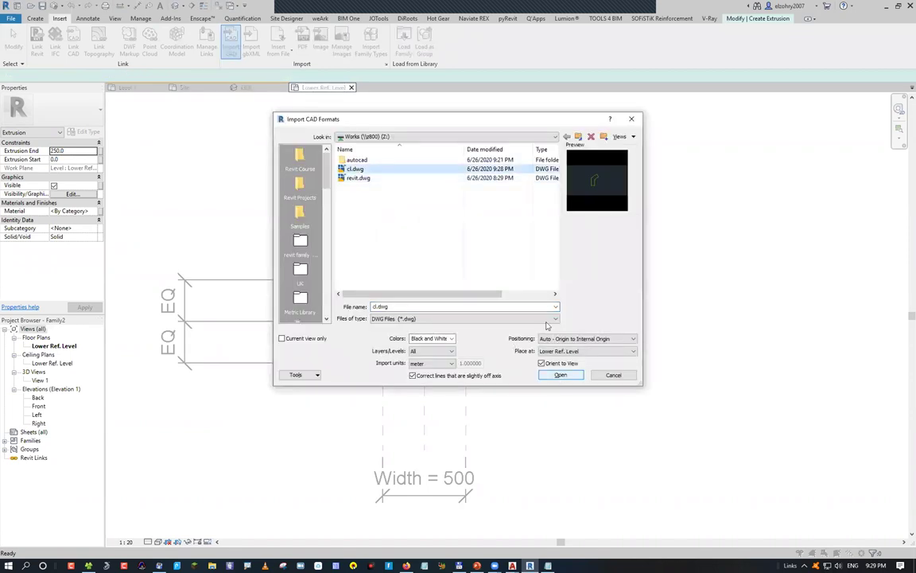
left_click(561, 377)
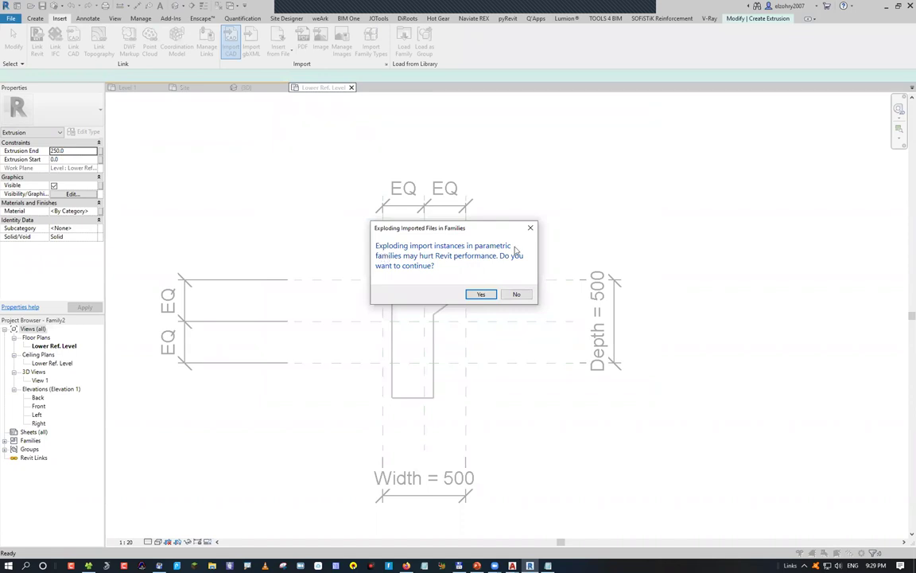
left_click(480, 294)
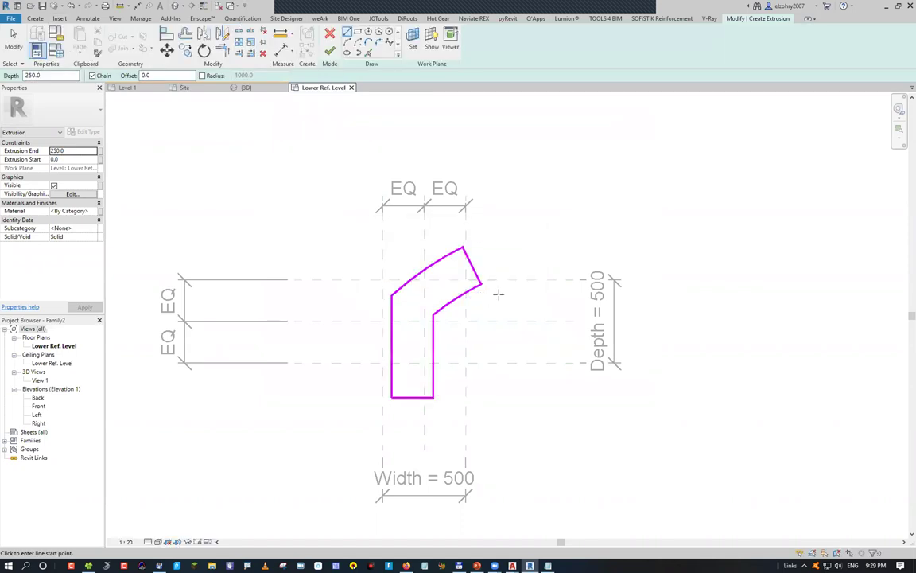
scroll(390, 287, "up", 2)
scroll(429, 276, "up", 1)
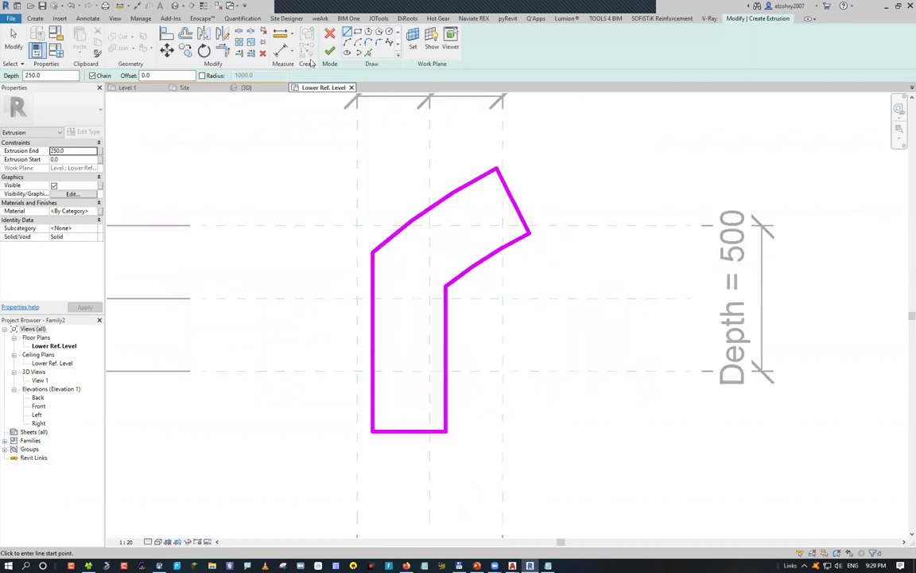
In the Front elevation, stretch the extrusion's top up to Upper Ref. Level.
left_click(42, 406)
double_click(38, 406)
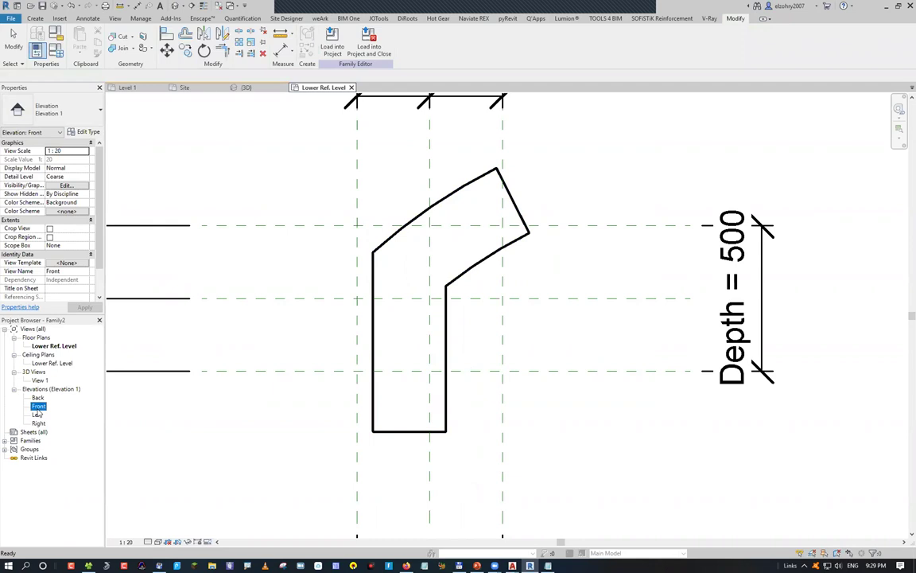
scroll(405, 335, "down", 2)
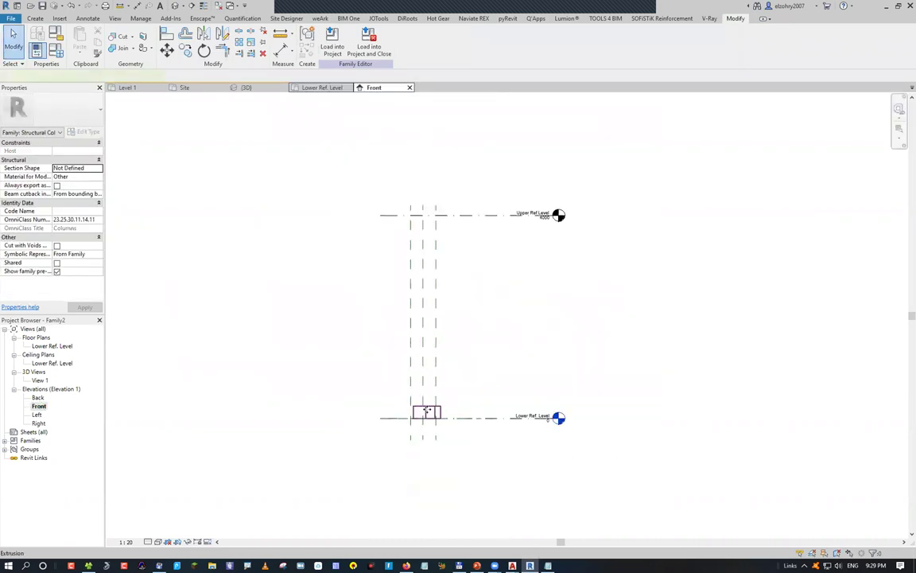
left_click(424, 408)
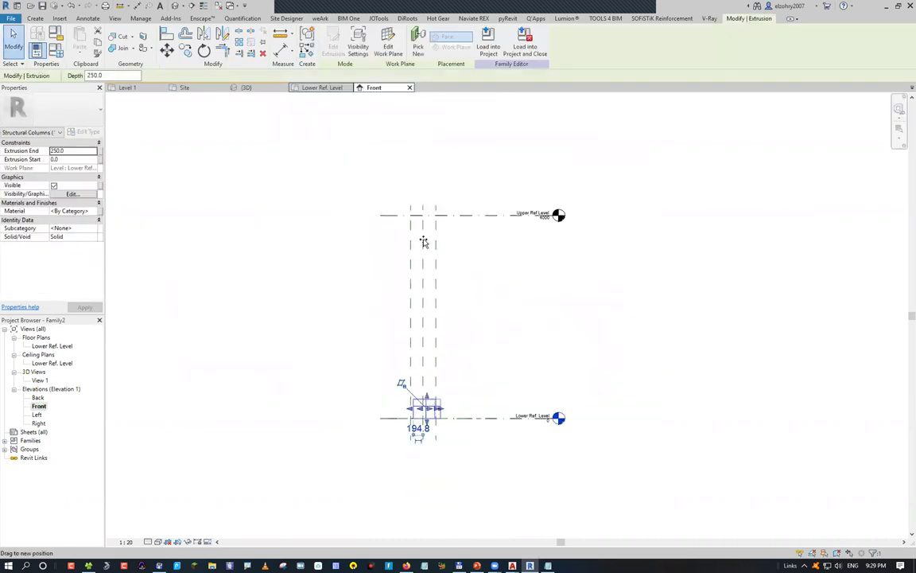
left_click_drag(424, 243, 426, 215)
left_click(467, 196)
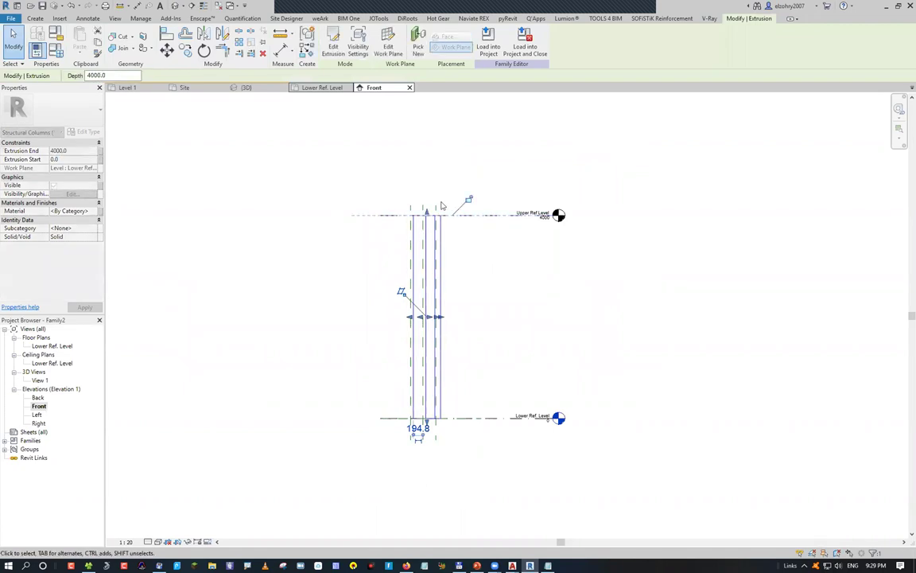
Link the extrusion's material to Structural Material and delete the Depth parameter.
left_click(438, 264)
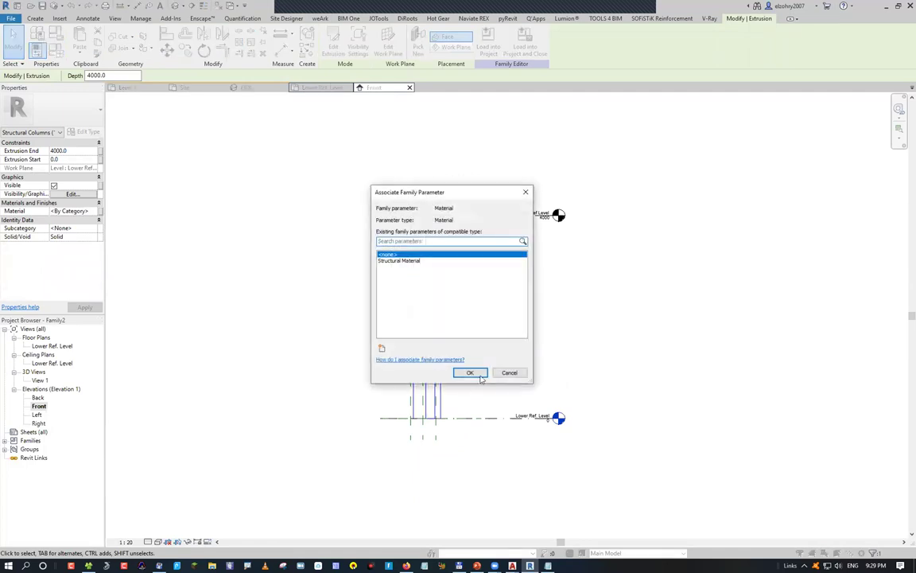
key("Down")
key("Return")
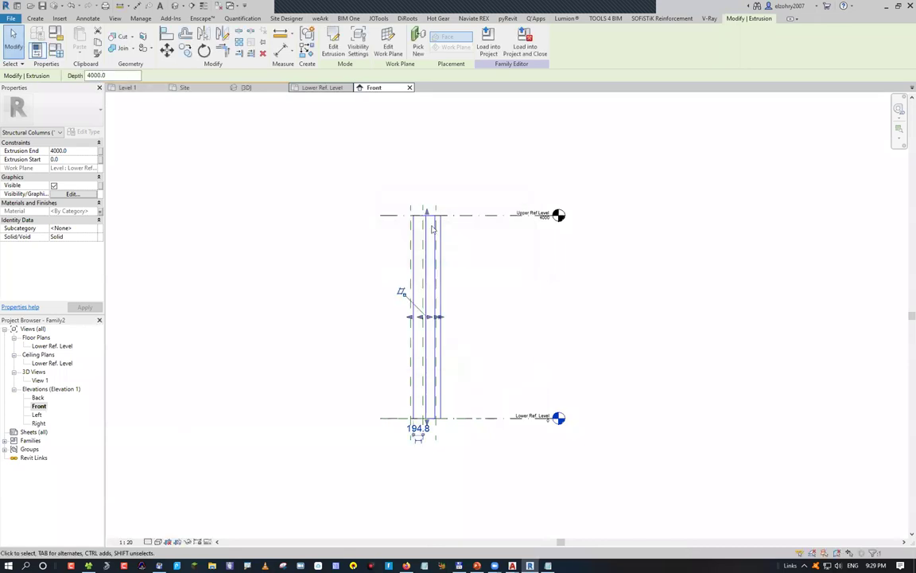
key("f")
key("t")
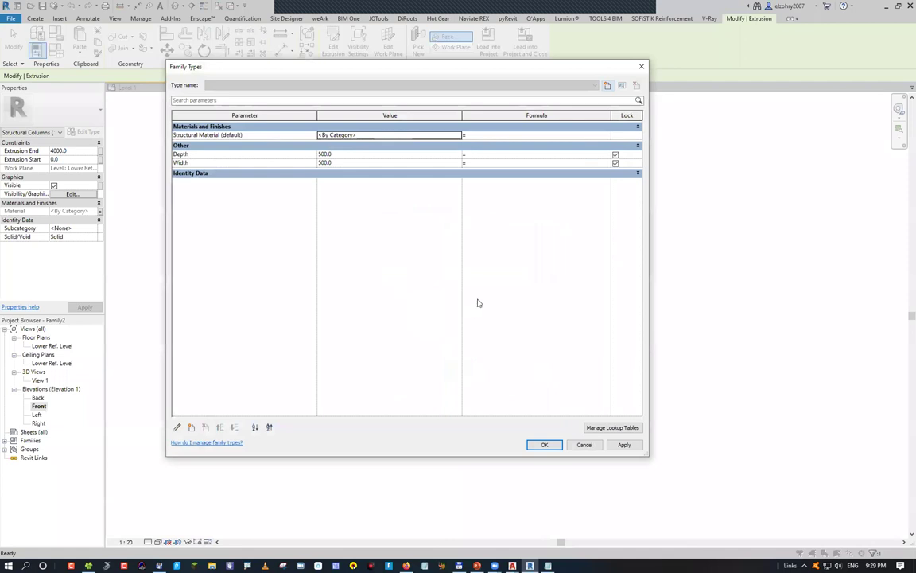
left_click(207, 154)
left_click(205, 428)
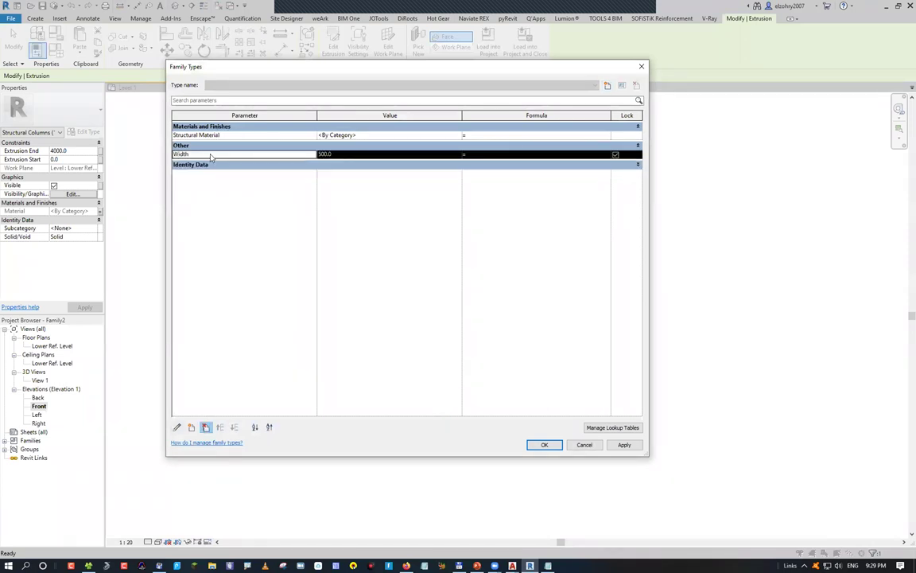
Delete the Width parameter and close the Family Types list.
left_click(205, 428)
left_click(478, 299)
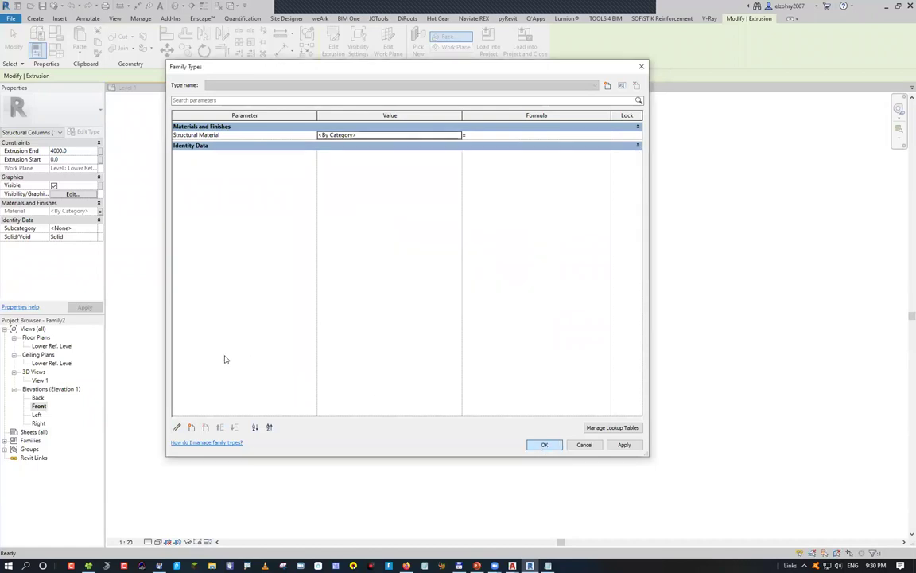
key("Return")
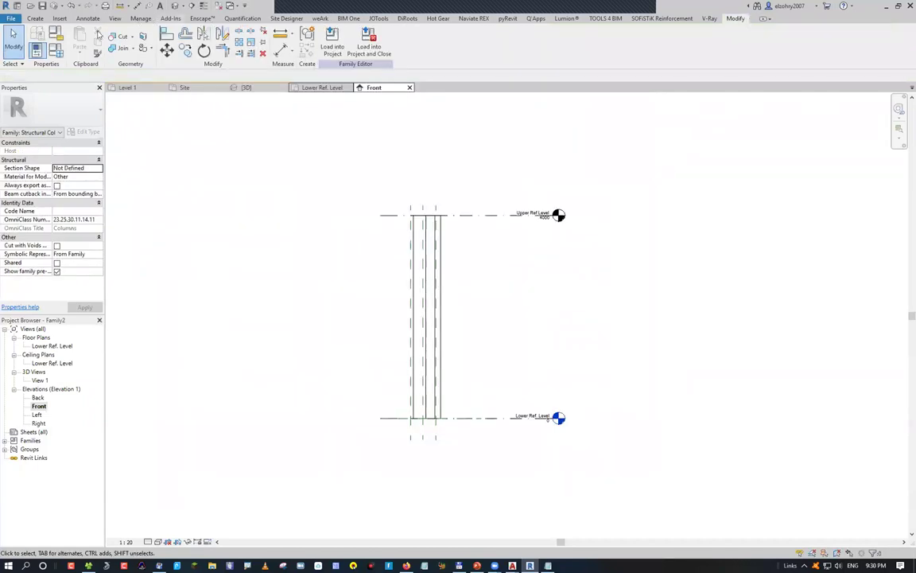
Check the column in Default 3D view and load Family2 into the project.
left_click(114, 17)
left_click(82, 36)
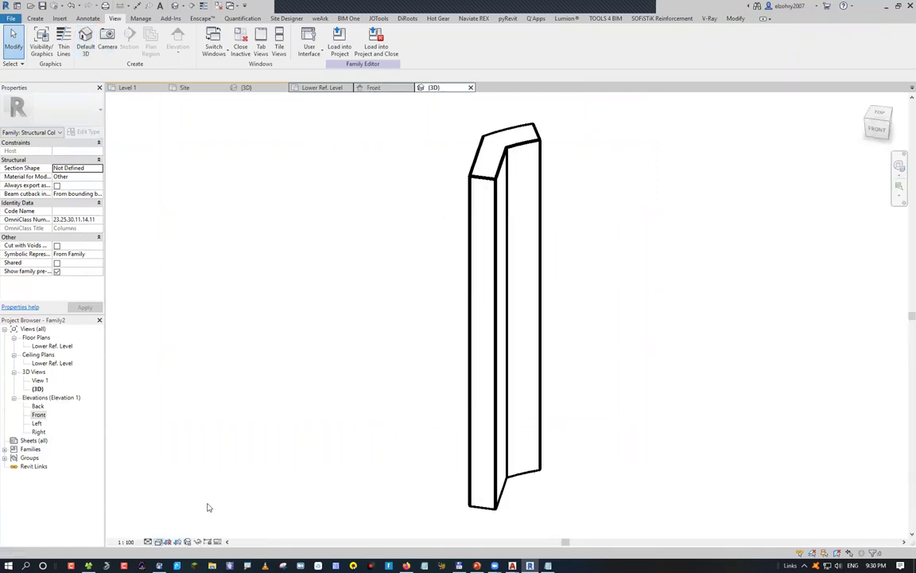
left_click(340, 43)
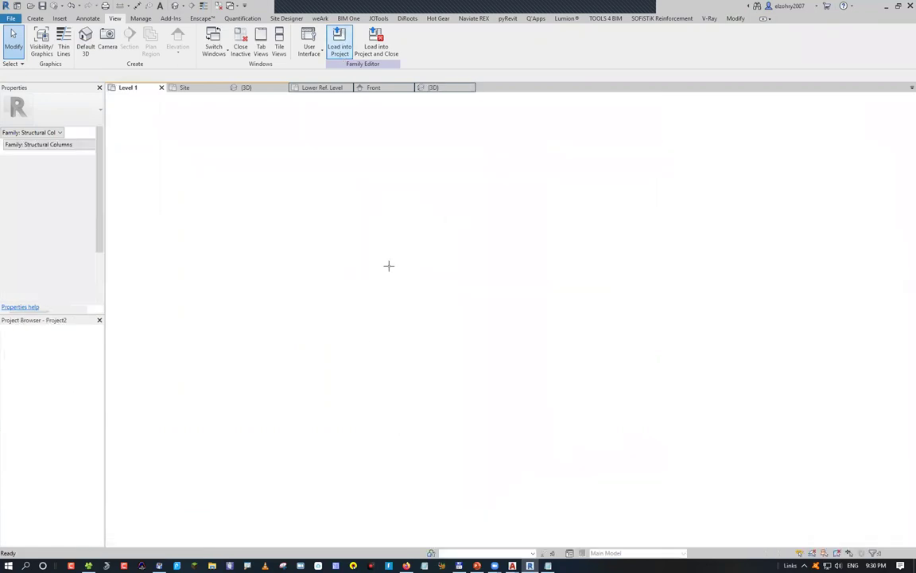
Place two Family2 columns and set both to Base Offset 0 in the North elevation.
scroll(391, 355, "down", 2)
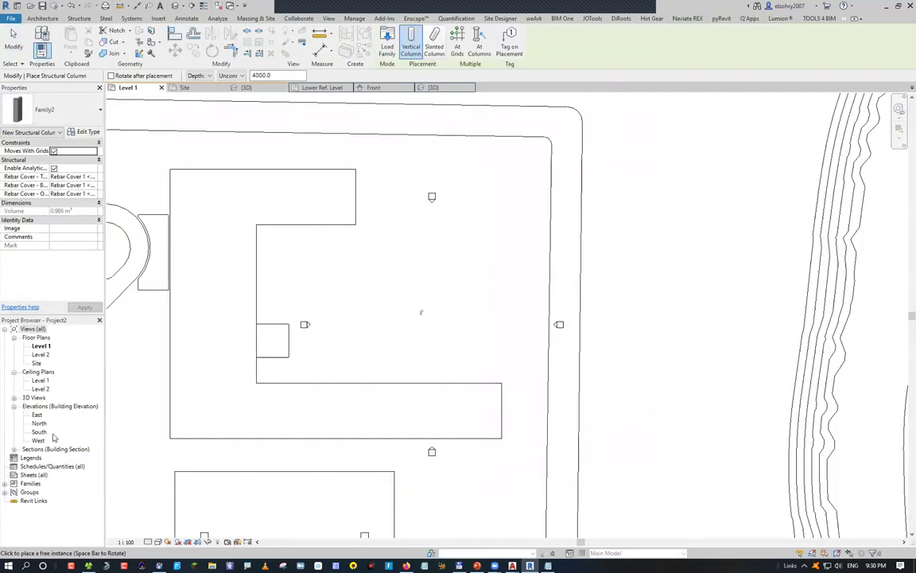
left_click(531, 329)
scroll(560, 318, "up", 3)
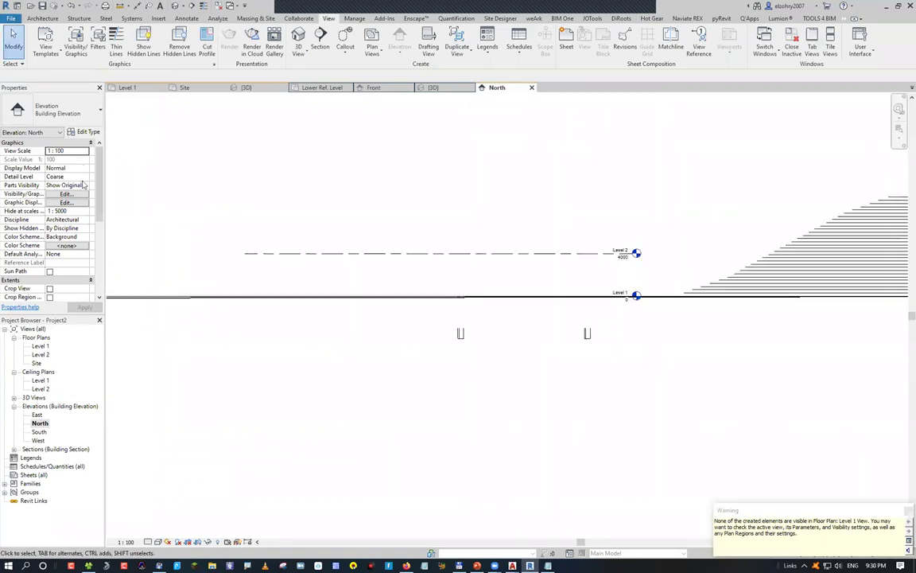
left_click_drag(412, 340, 624, 346)
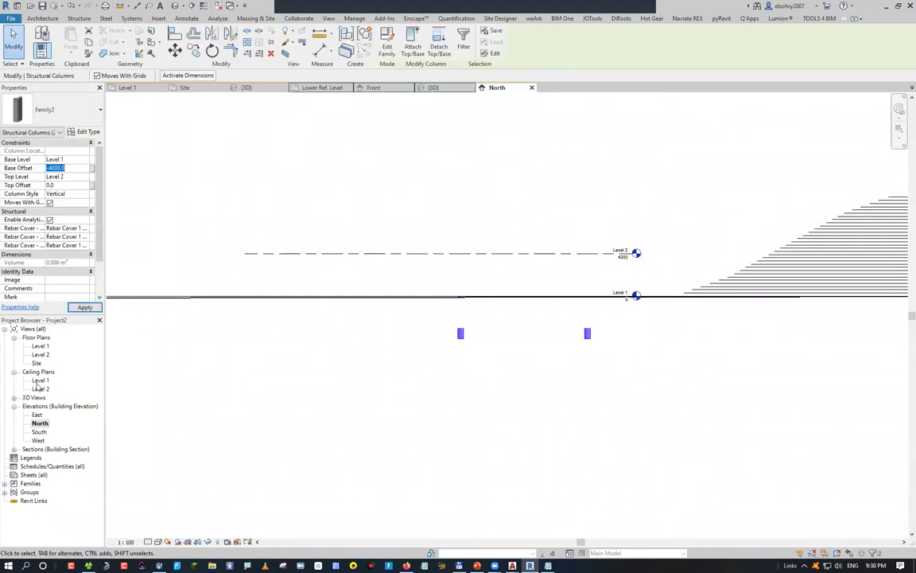
left_click(84, 307)
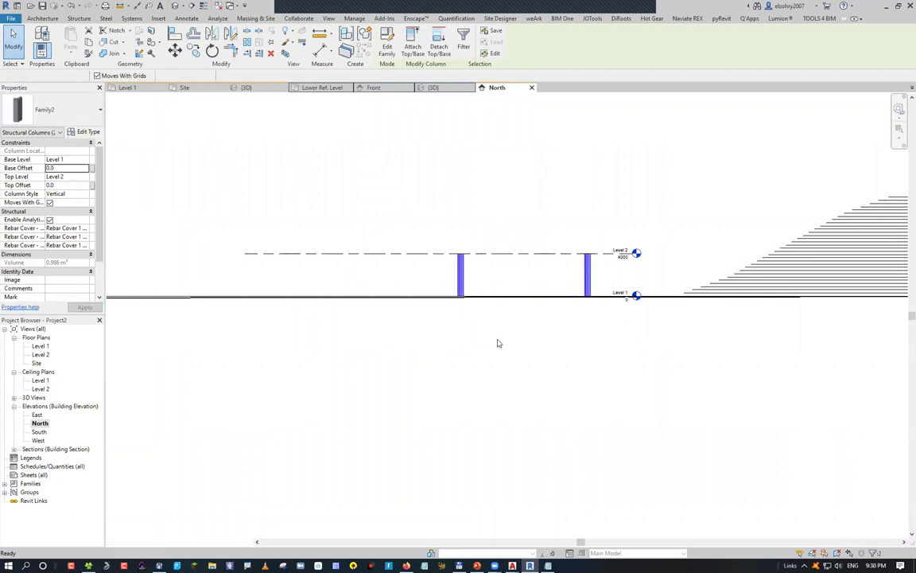
key("ctrl+Tab")
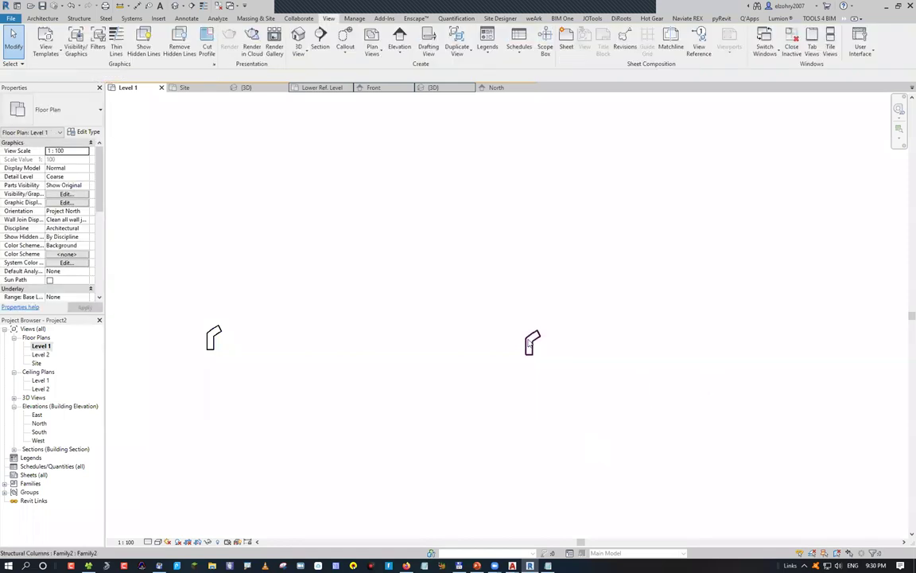
Mirror a copy of the bent column across a drawn vertical axis.
left_click(530, 343)
key("d")
key("m")
left_click(587, 260)
left_click(586, 358)
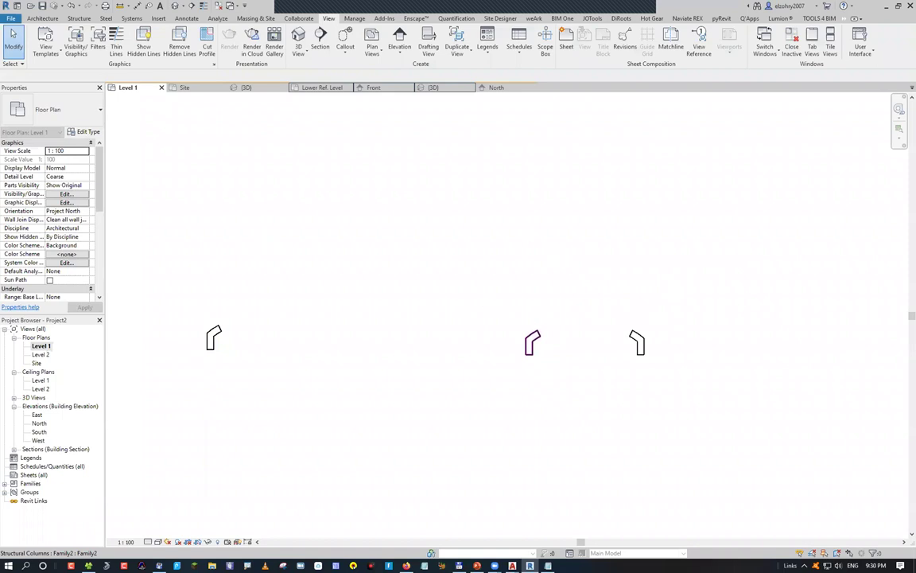
Review the column's type properties and compare against the AutoCAD column plan.
left_click(533, 342)
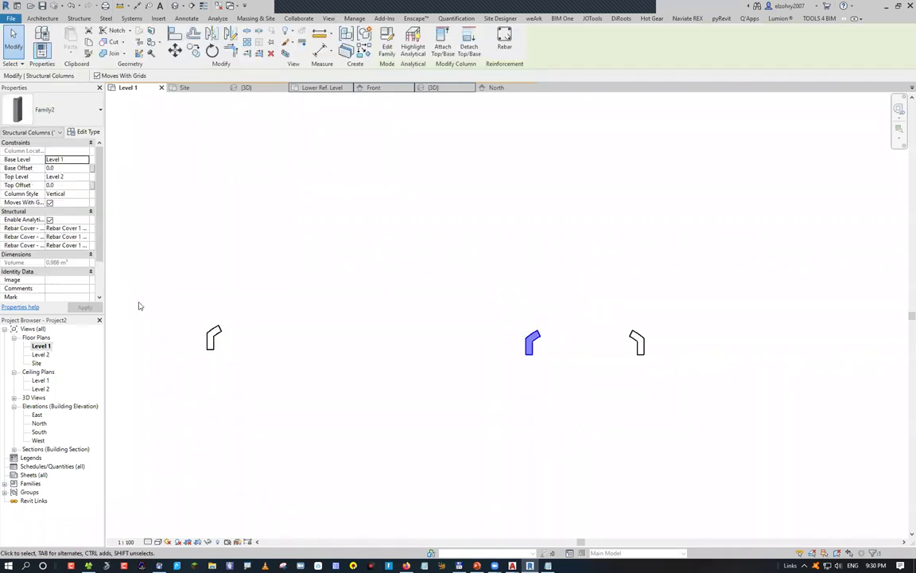
key("t")
key("p")
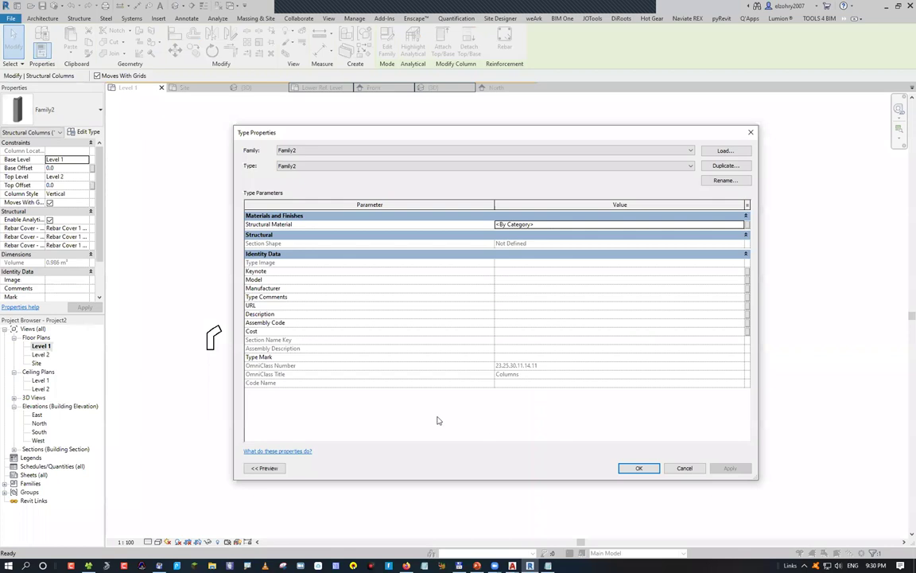
key("Escape")
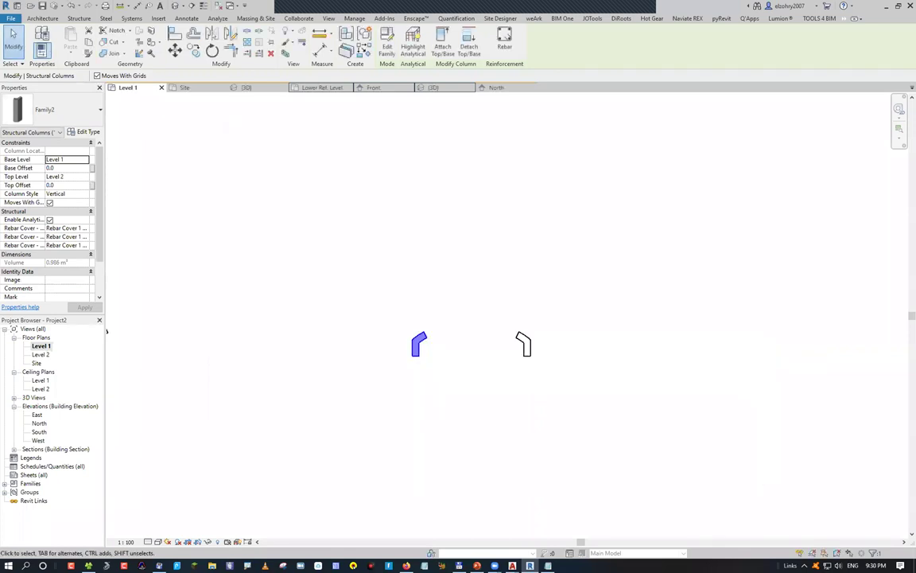
key("alt+Tab")
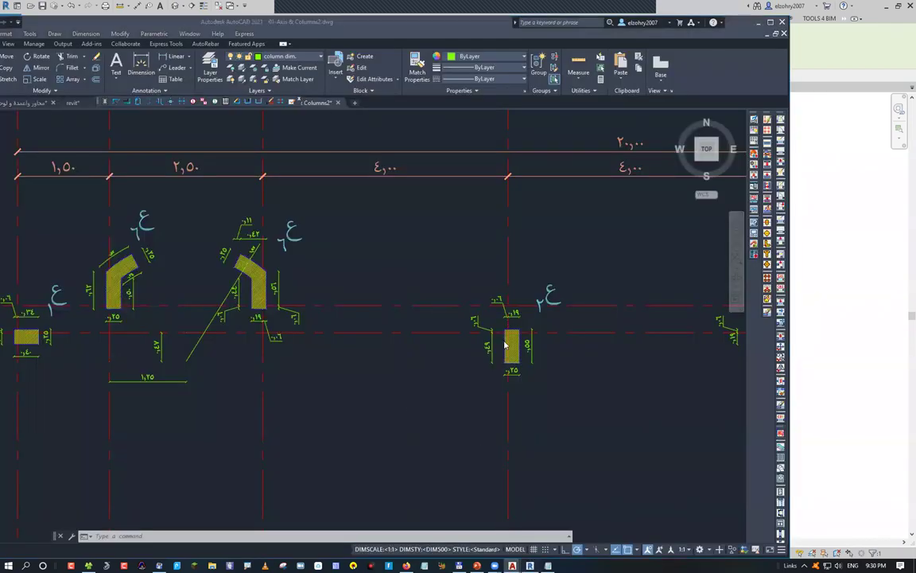
key("alt+Tab")
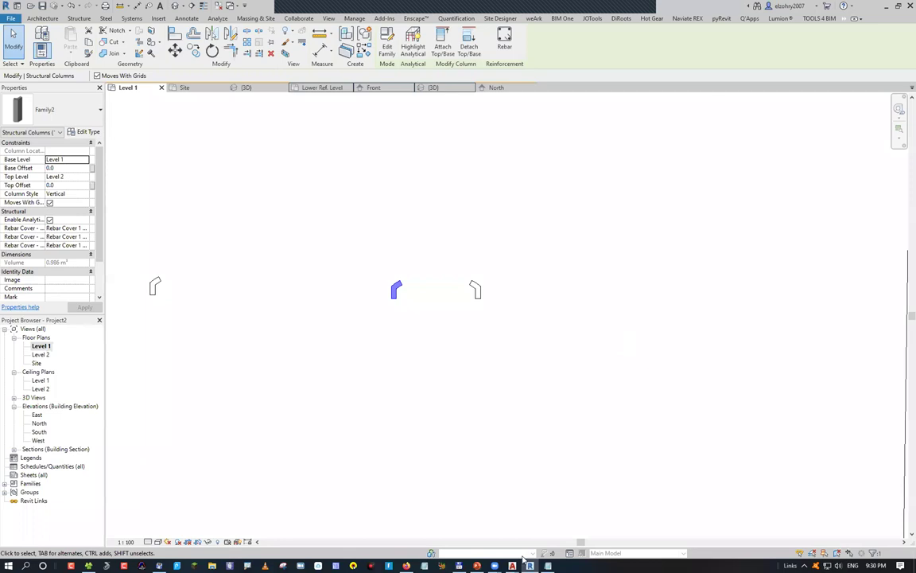
scroll(554, 306, "down", 5)
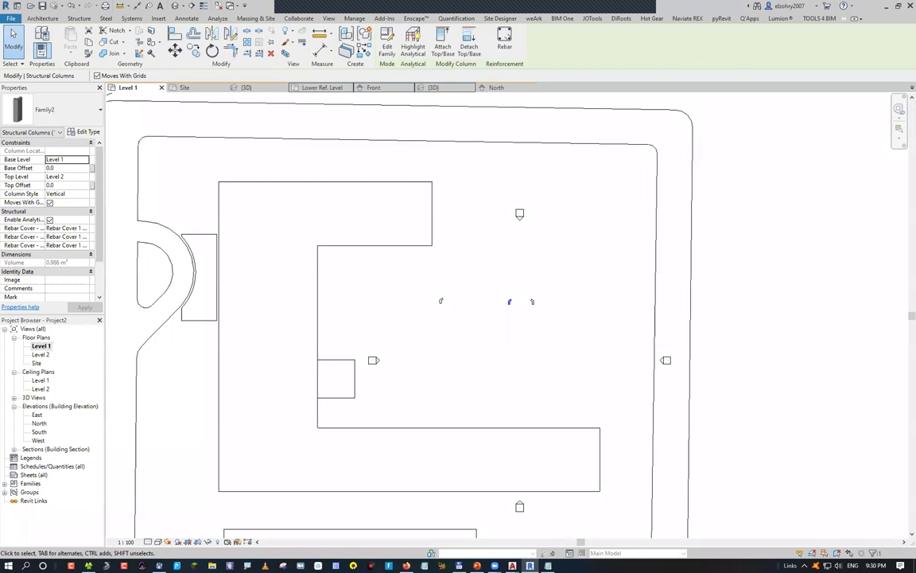
scroll(636, 337, "down", 5)
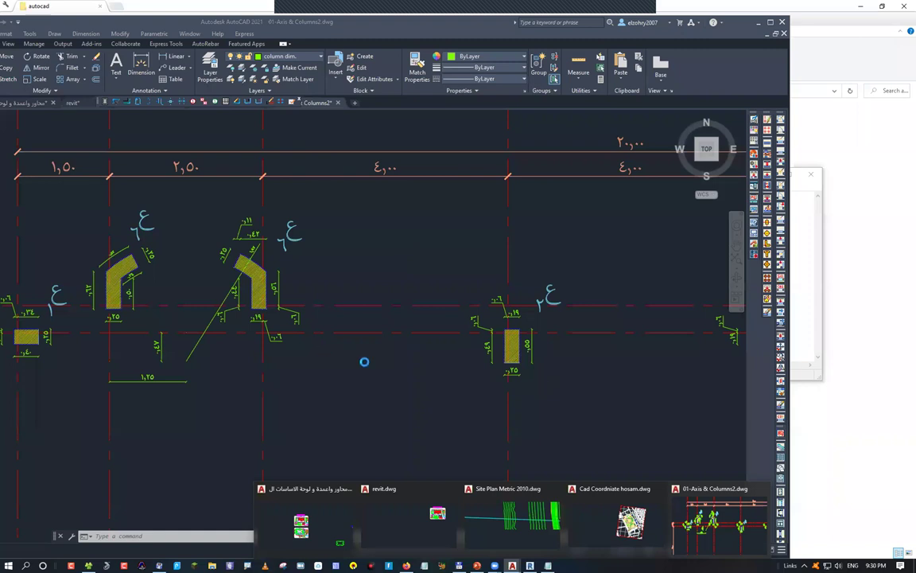
Open the cornice 02 drawing and check the width of the cornice's top.
key("ctrl+o")
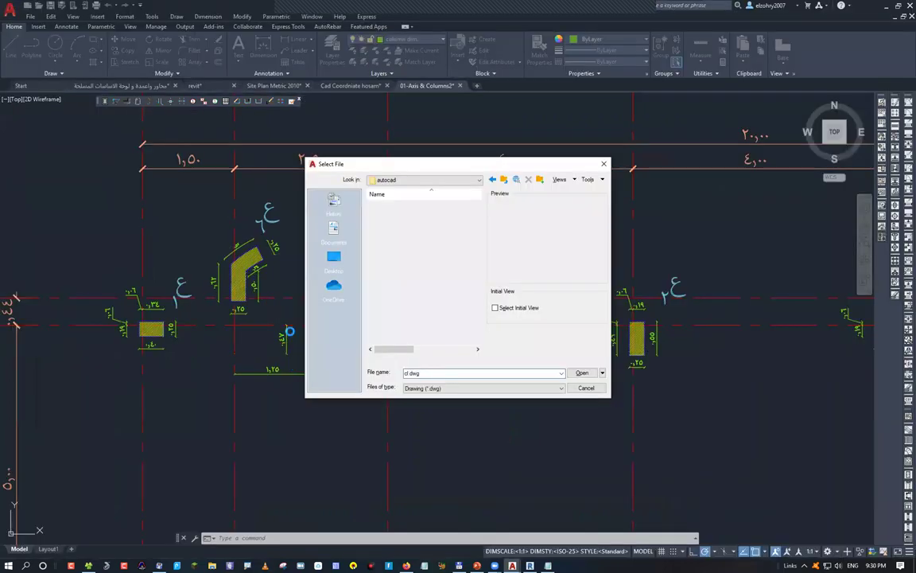
key("Return")
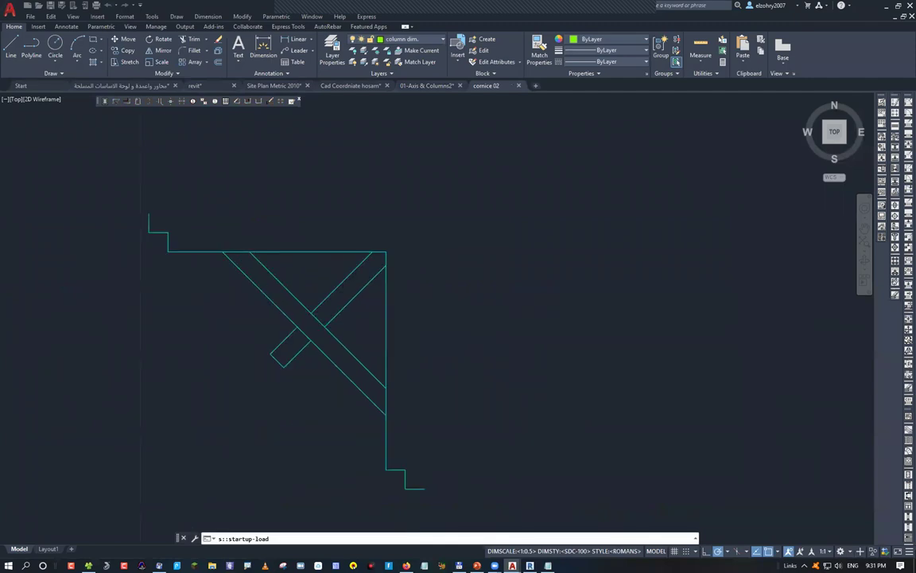
left_click(150, 214)
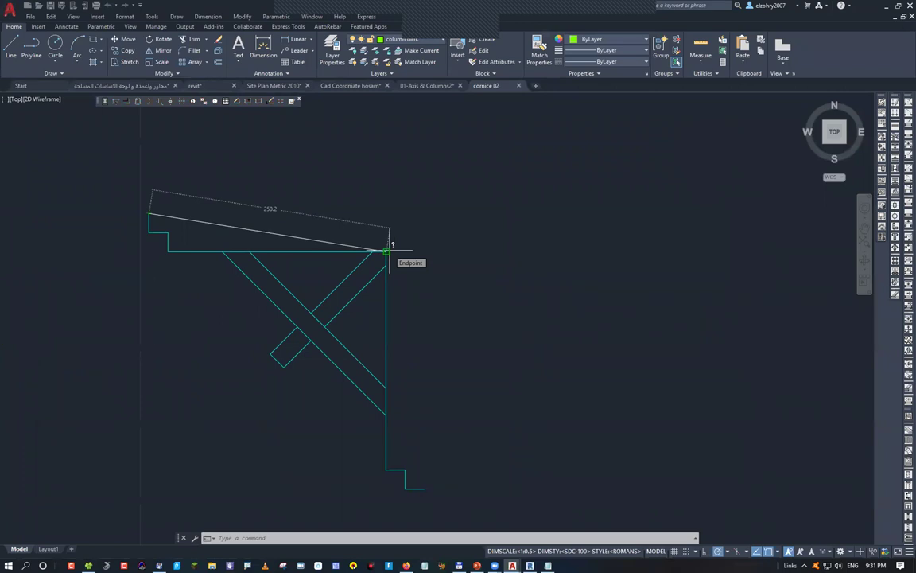
key("Escape")
scroll(243, 282, "down", 4)
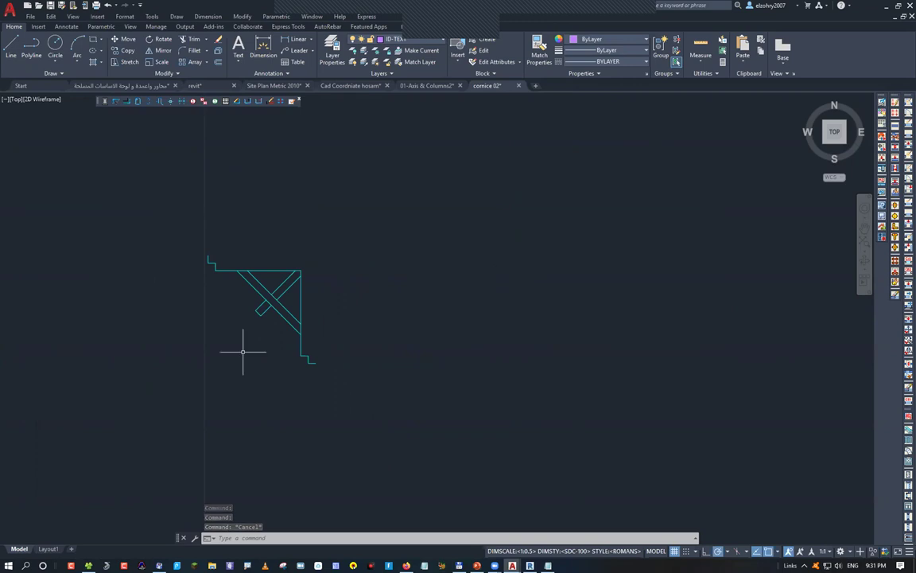
Select the whole cornice drawing, start a Move, then cancel it.
left_click(186, 236)
left_click(385, 422)
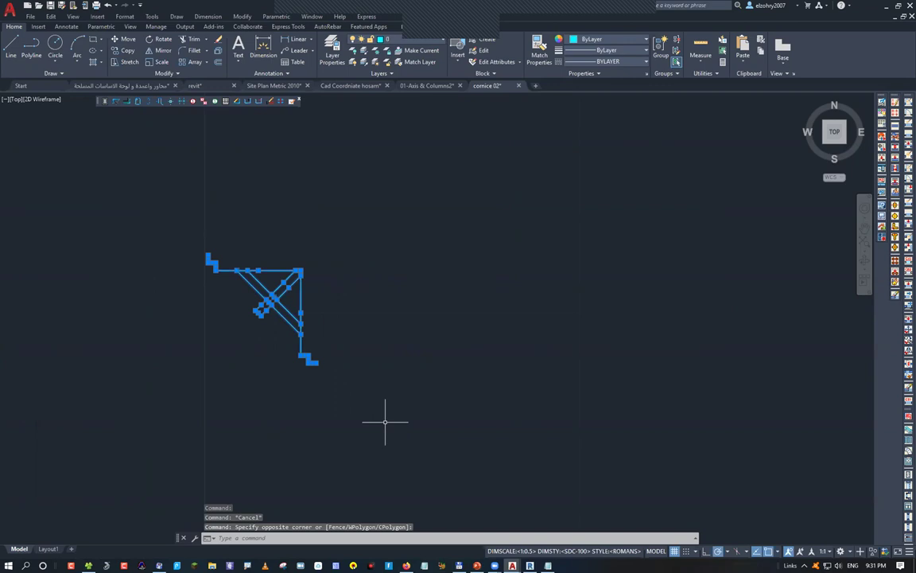
type("m")
key("Return")
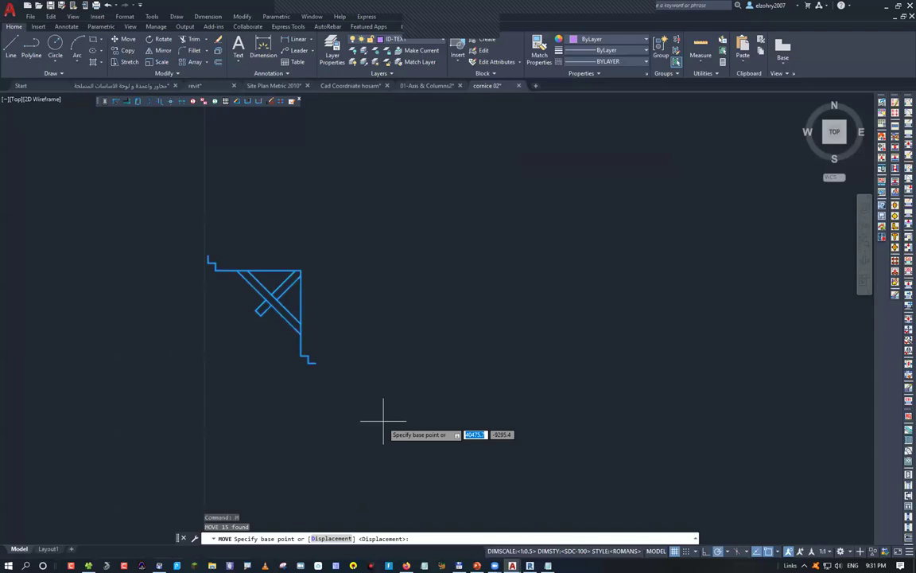
key("Escape")
Draw a line along the bracket's top edge and down its right side.
type("l")
key("Return")
left_click(207, 256)
left_click(315, 256)
left_click(315, 357)
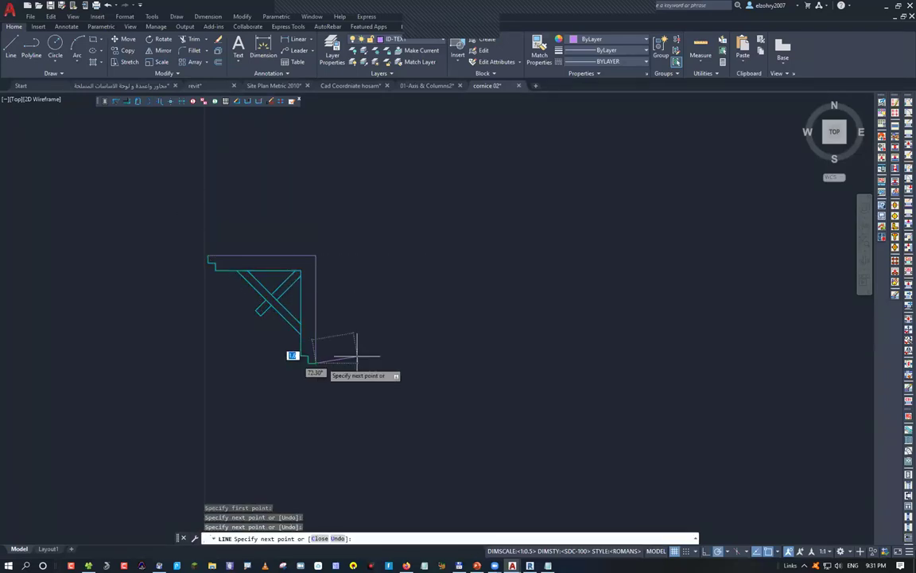
key("Escape")
scroll(459, 343, "up", 4)
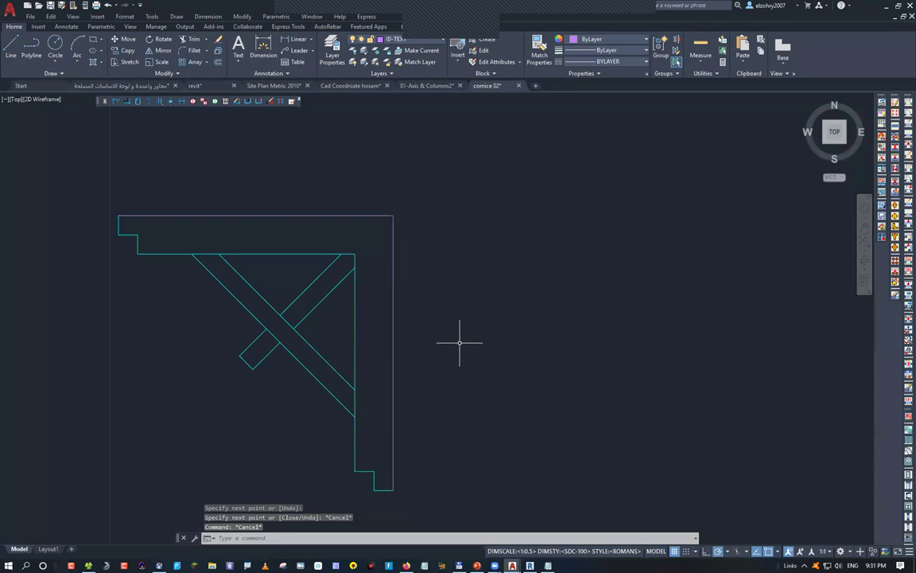
middle_click_drag(180, 261, 260, 327)
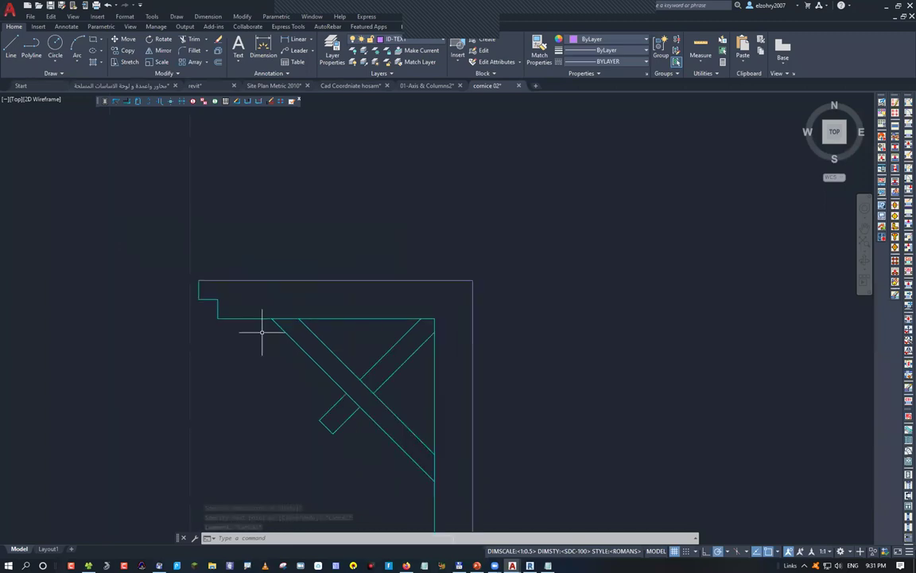
mouse_move(262, 332)
middle_mouse_down()
mouse_move(248, 331)
mouse_move(213, 274)
middle_mouse_up()
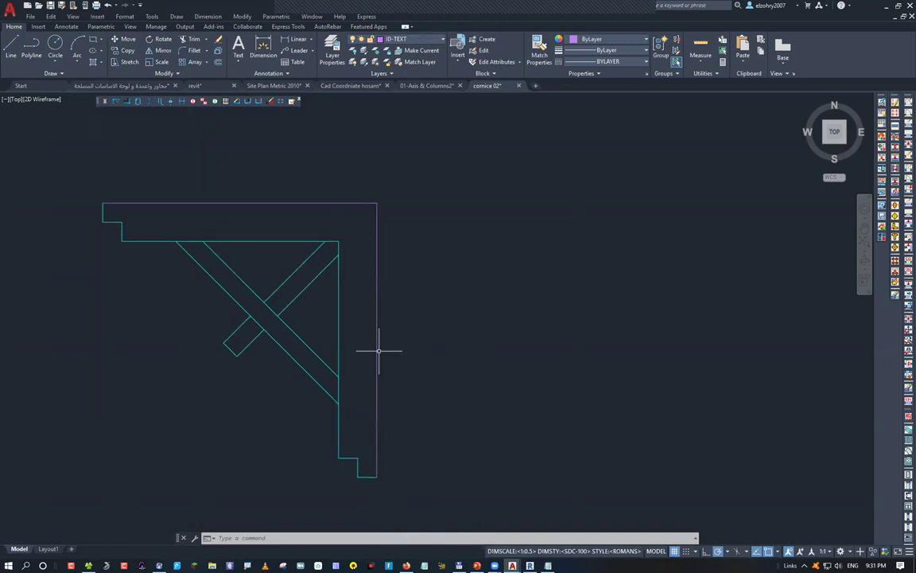
Trim the excess line pieces at the top-right corner, triangle top and right line.
type("tr")
key("Return")
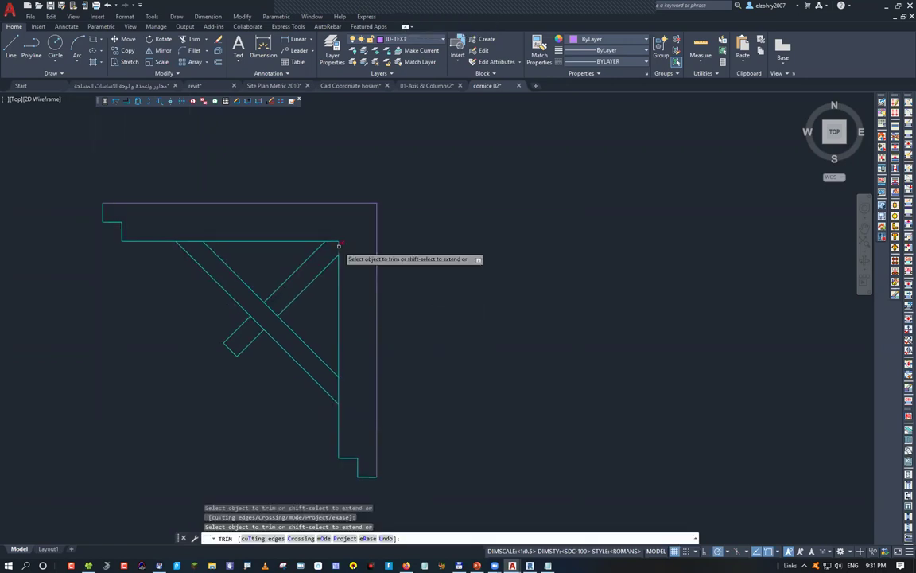
left_click(339, 245)
left_click(261, 324)
key("Return")
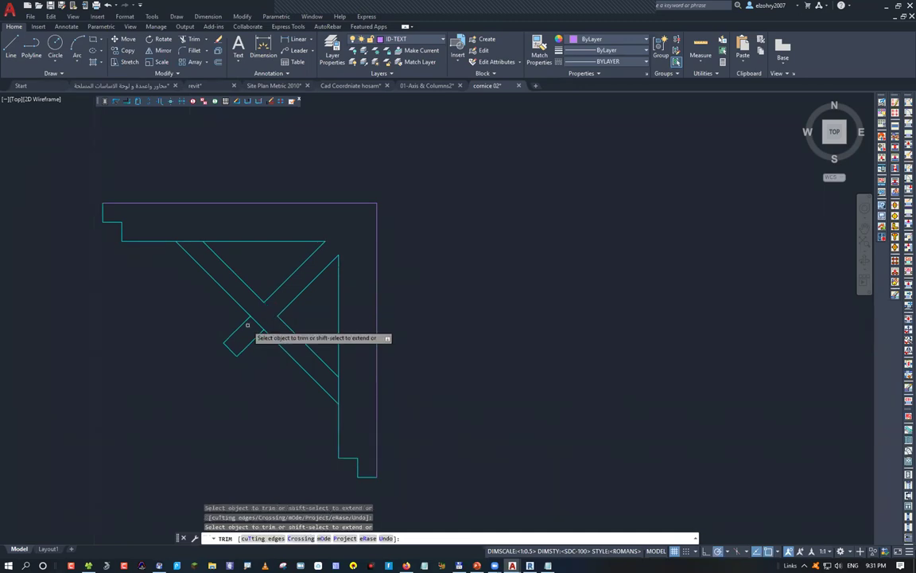
left_click(191, 241)
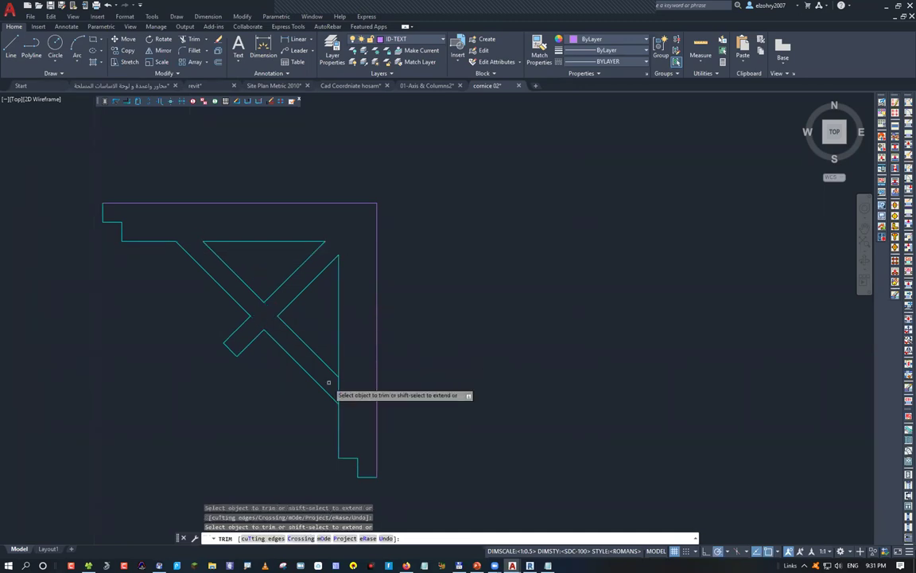
left_click(336, 387)
left_click(517, 333)
key("Return")
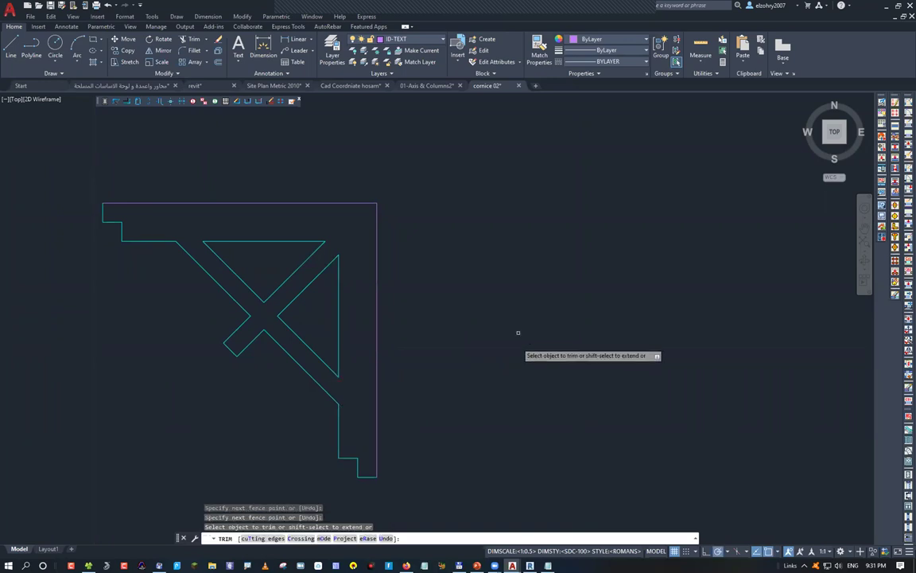
key("Return")
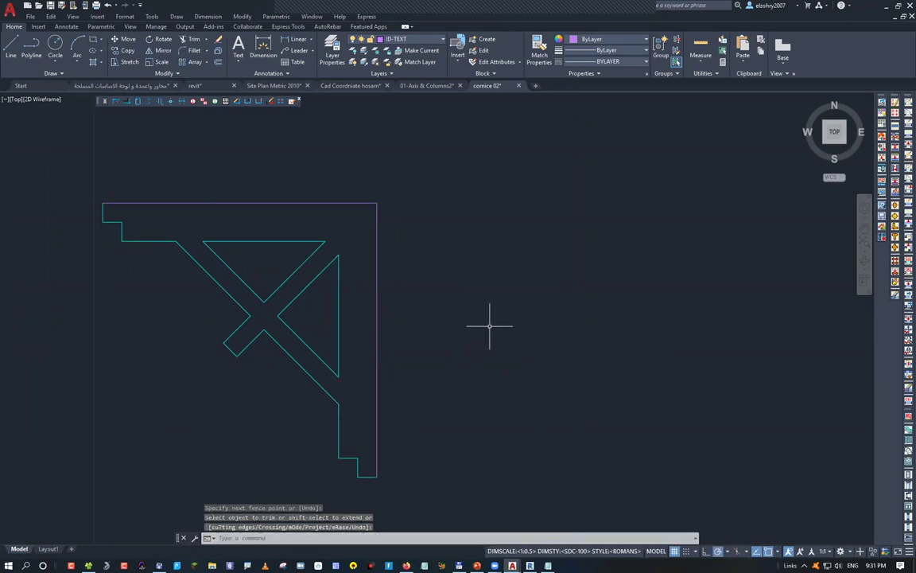
scroll(489, 324, "down", 3)
middle_click_drag(485, 336, 440, 348)
Create closed polyline boundaries (BO) by picking points inside the cornice outline.
type("b")
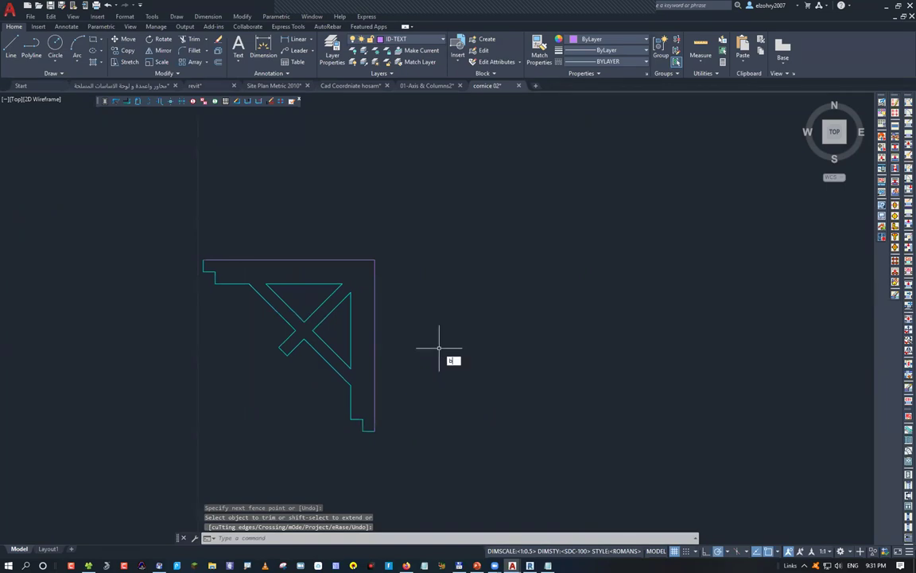
type("o")
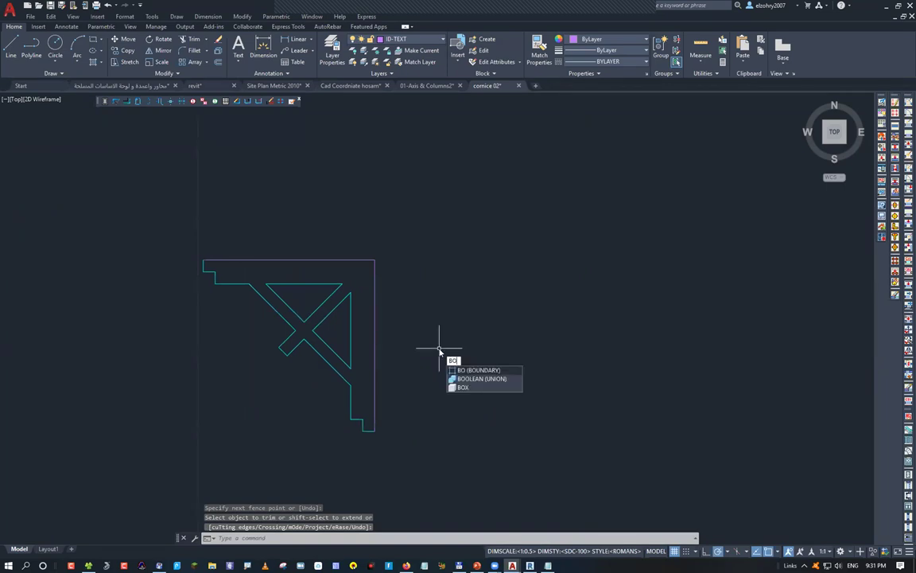
key("Return")
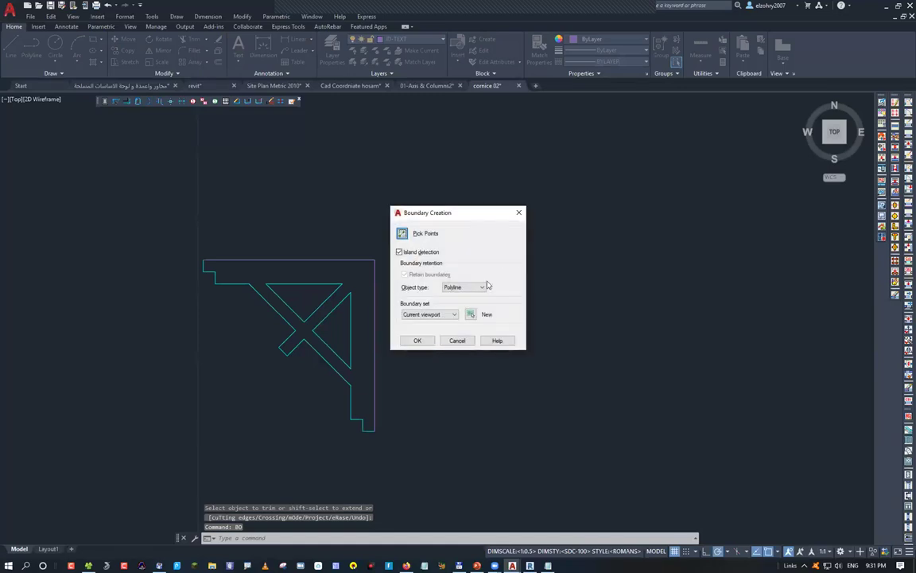
left_click(484, 288)
left_click(484, 288)
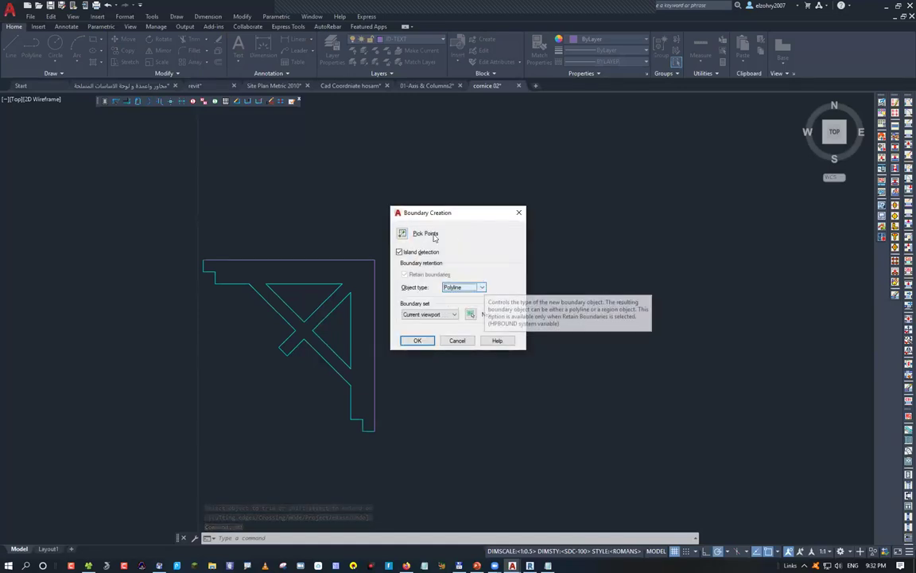
left_click(403, 233)
left_click(359, 261)
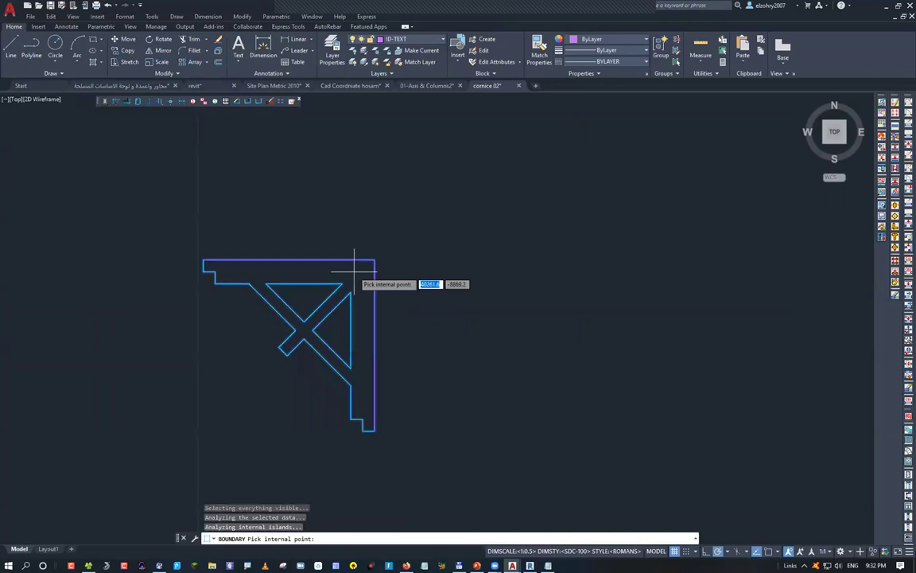
key("Return")
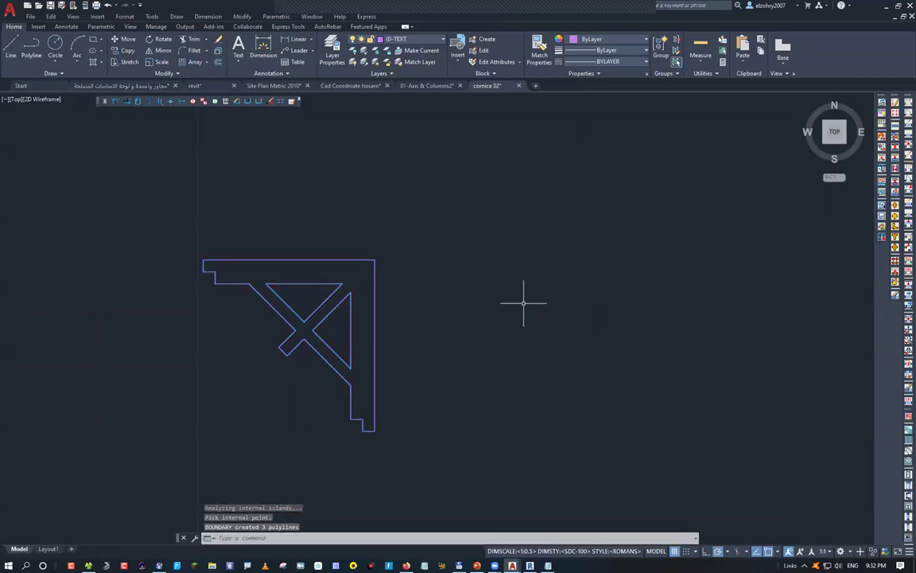
Move the new outer outline and the two inner triangles off to the right.
type("m")
key("Return")
left_click(374, 270)
key("Return")
left_click(375, 260)
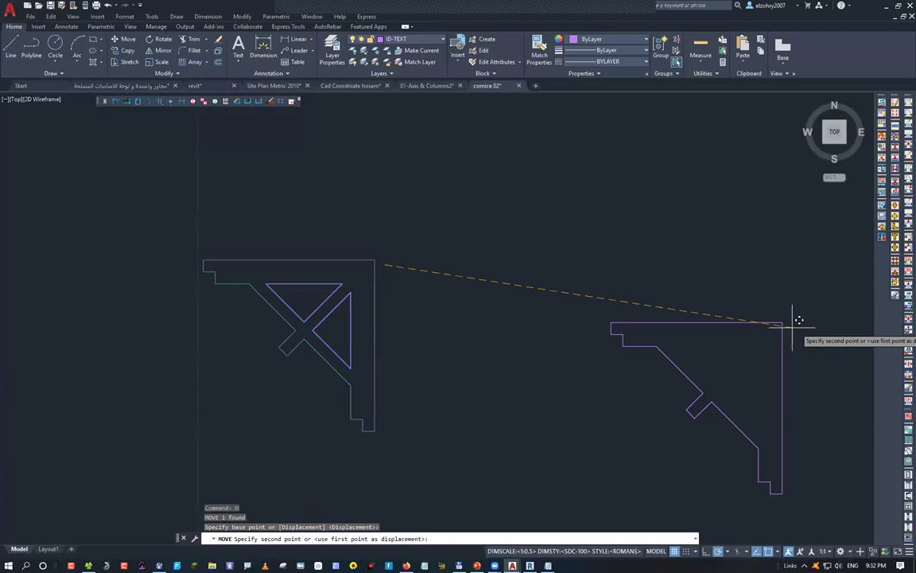
left_click(803, 321)
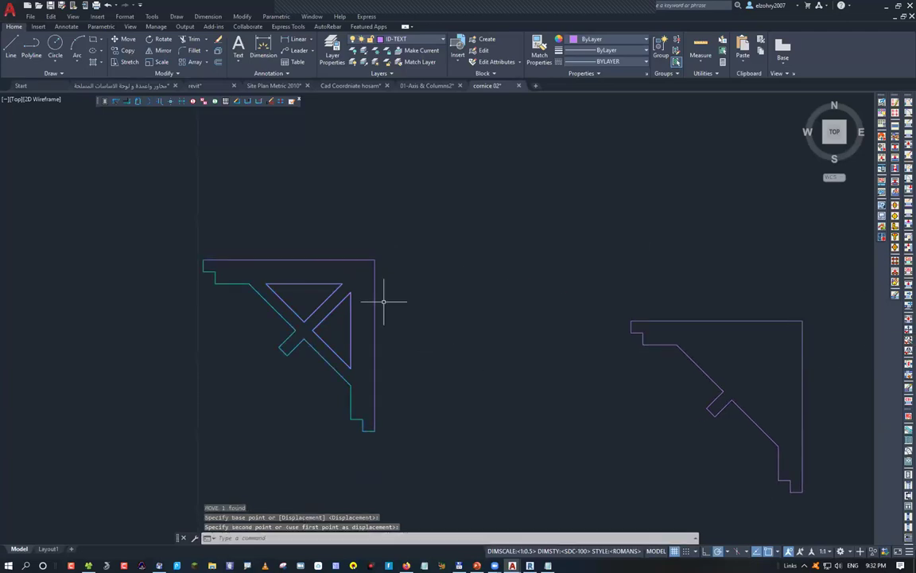
left_click(351, 315)
left_click(335, 292)
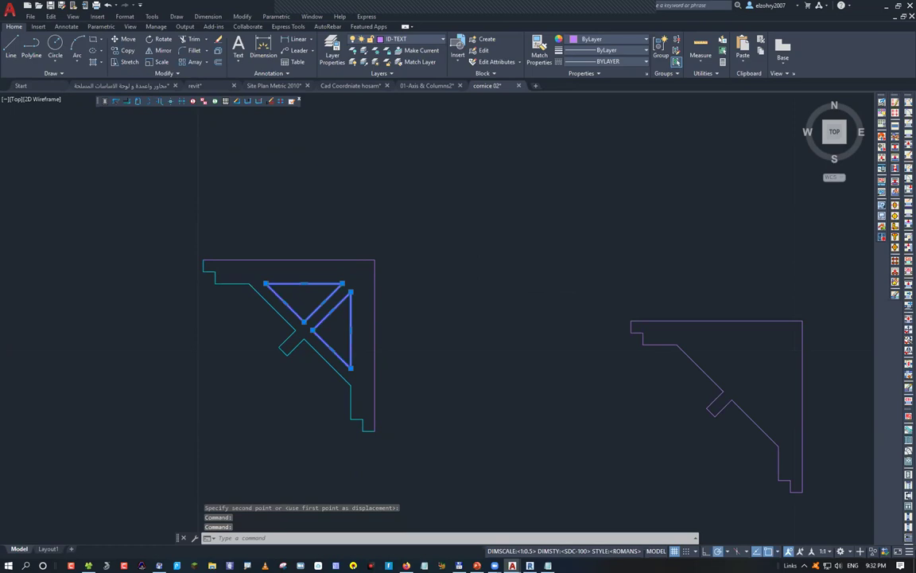
type("m")
key("Return")
left_click(374, 259)
left_click(803, 320)
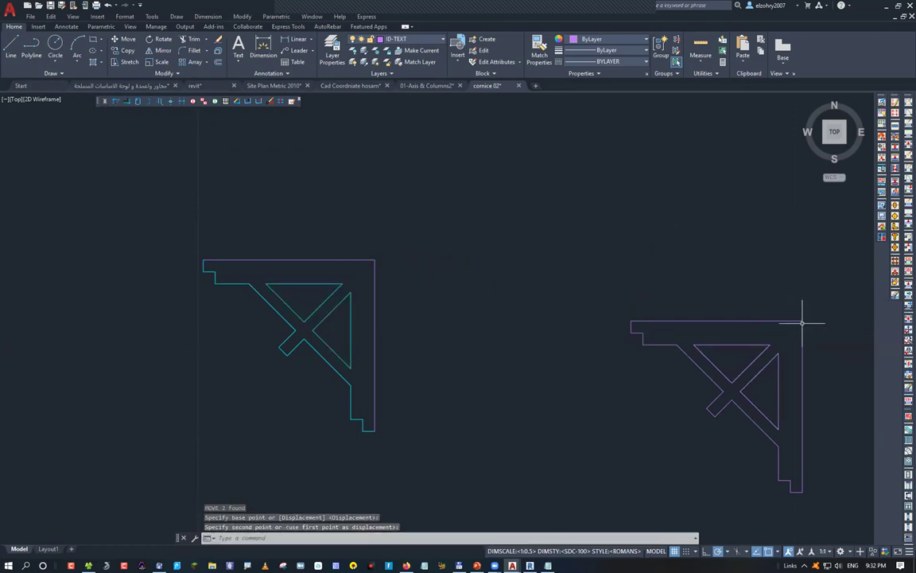
key("Escape")
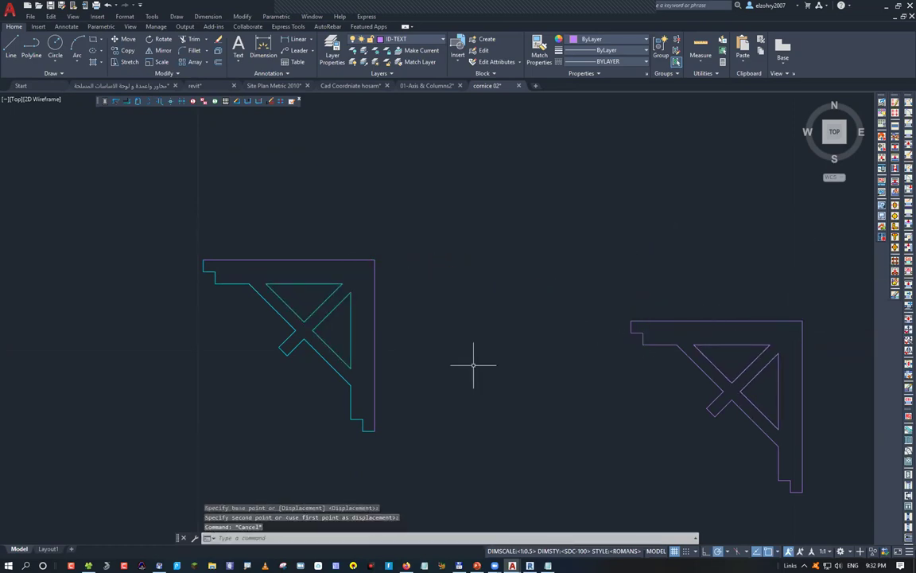
Delete the original left cornice linework.
left_click(470, 465)
left_click(259, 285)
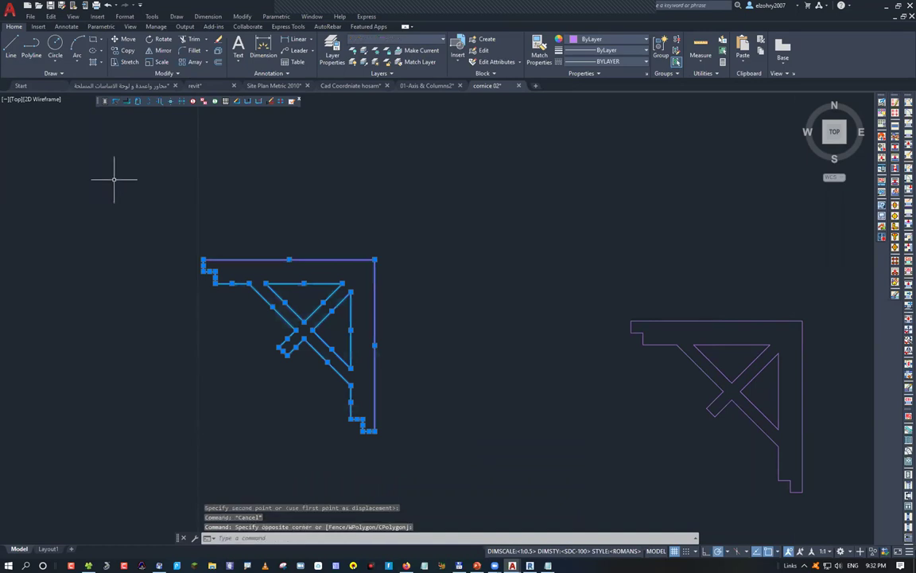
key("Delete")
scroll(374, 266, "down", 4)
Select the rebuilt cornice and start moving it from its top-right corner.
left_click(333, 258)
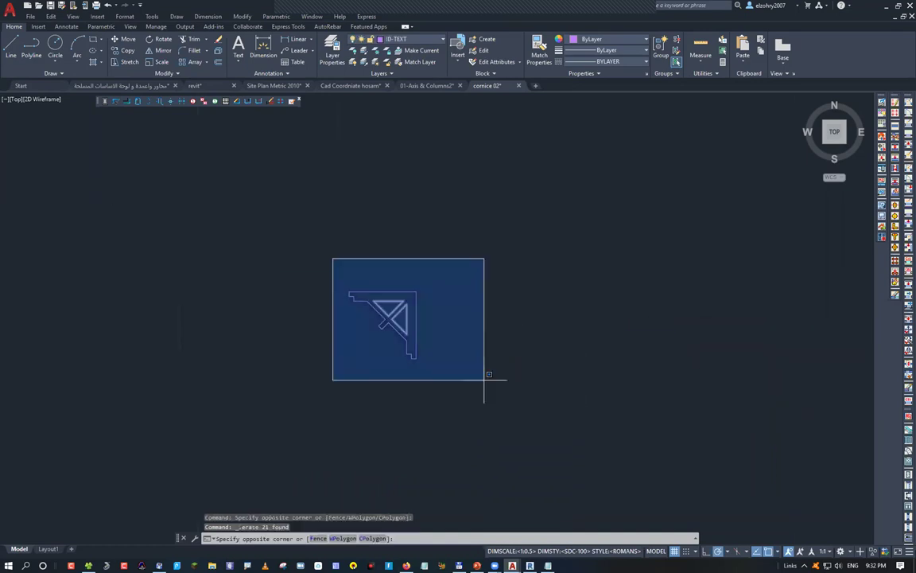
left_click(484, 380)
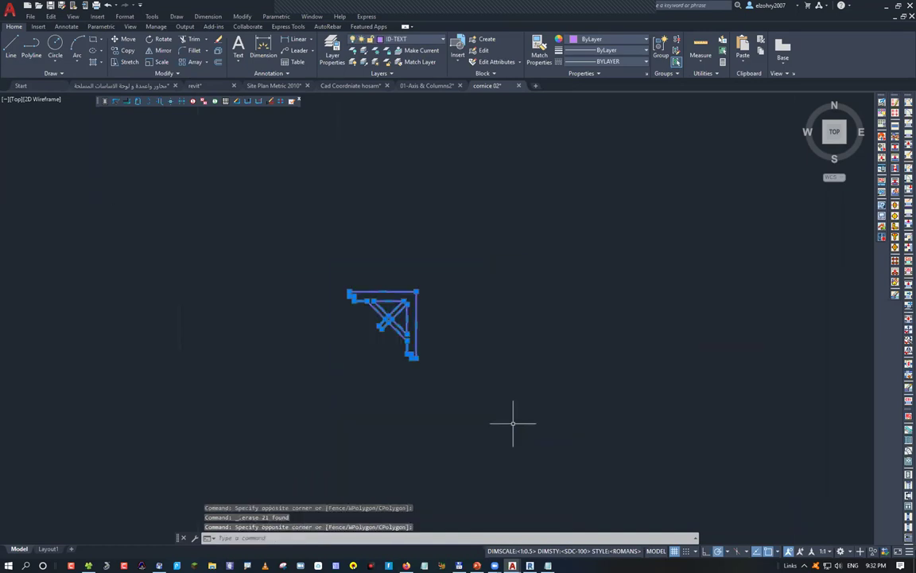
type("m")
key("Return")
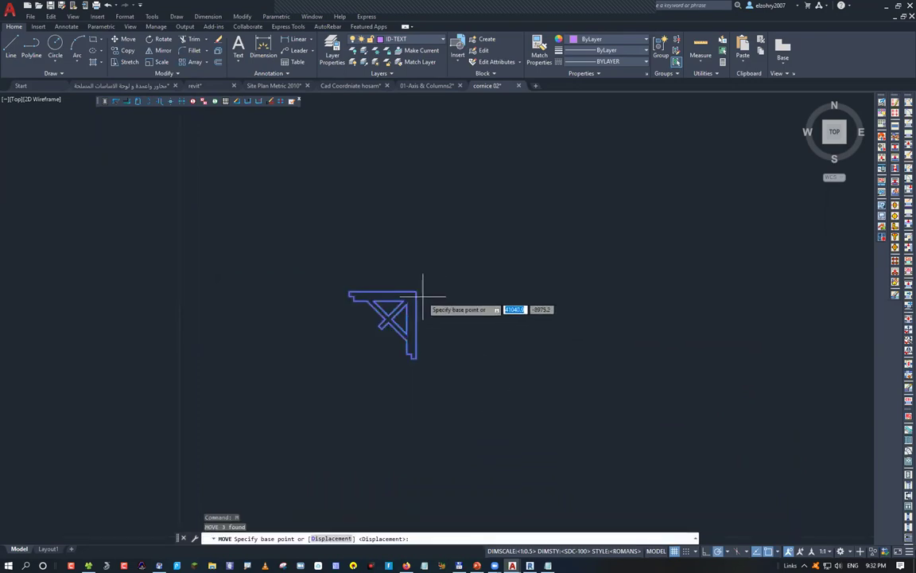
left_click(417, 293)
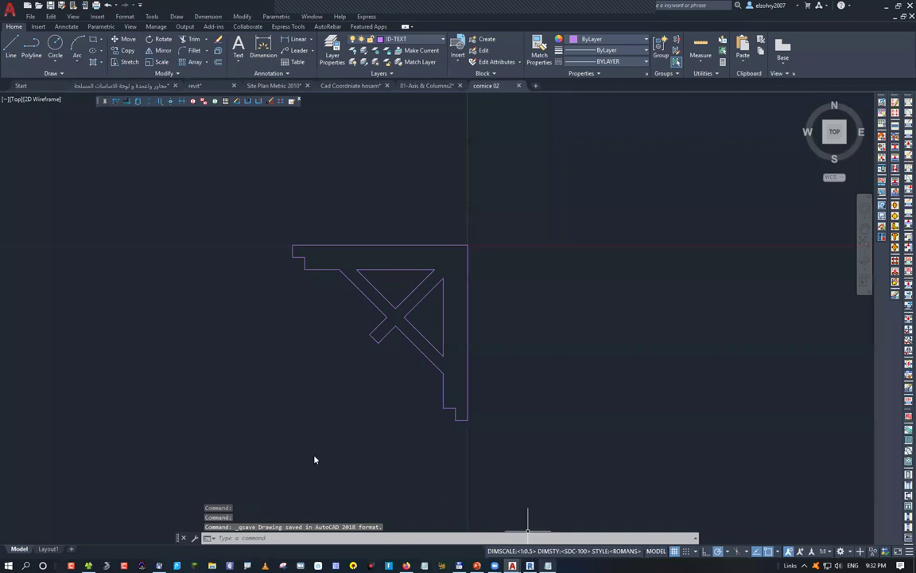
Switch to Revit and create a new family from the Metric Profile.rft template.
key("alt+Tab")
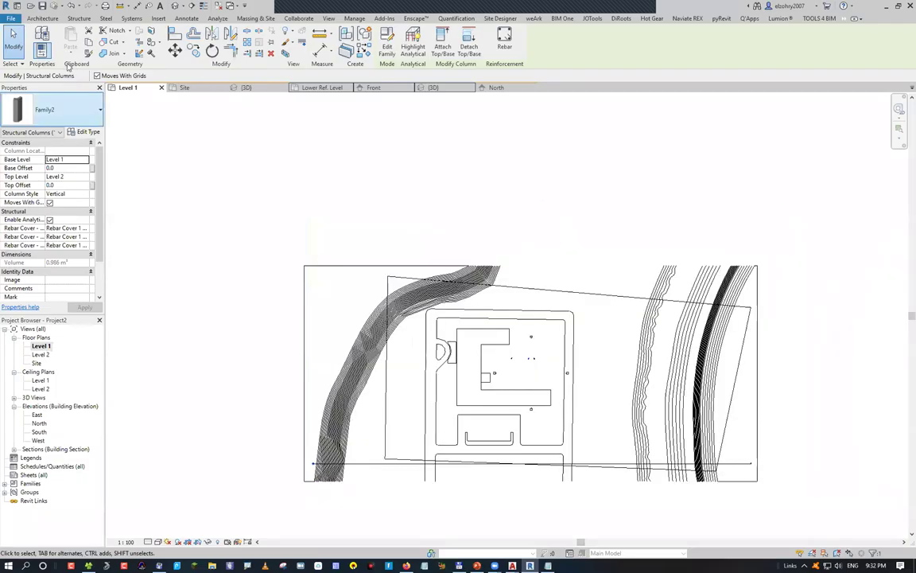
key("alt+f")
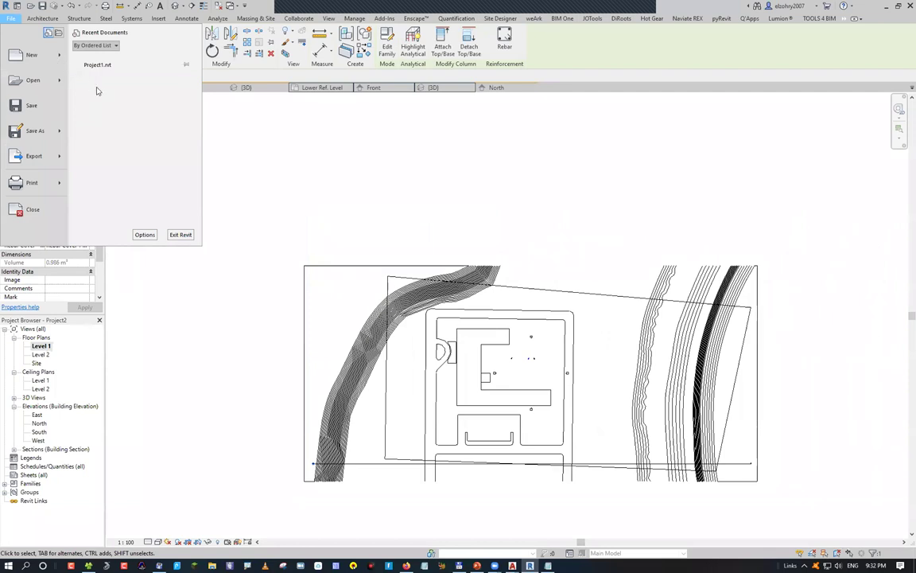
key("n")
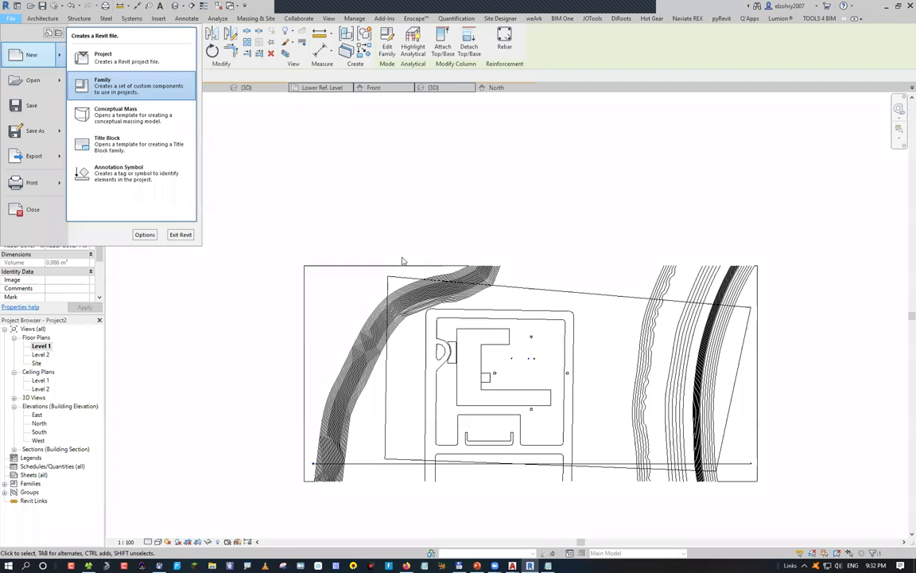
key("f")
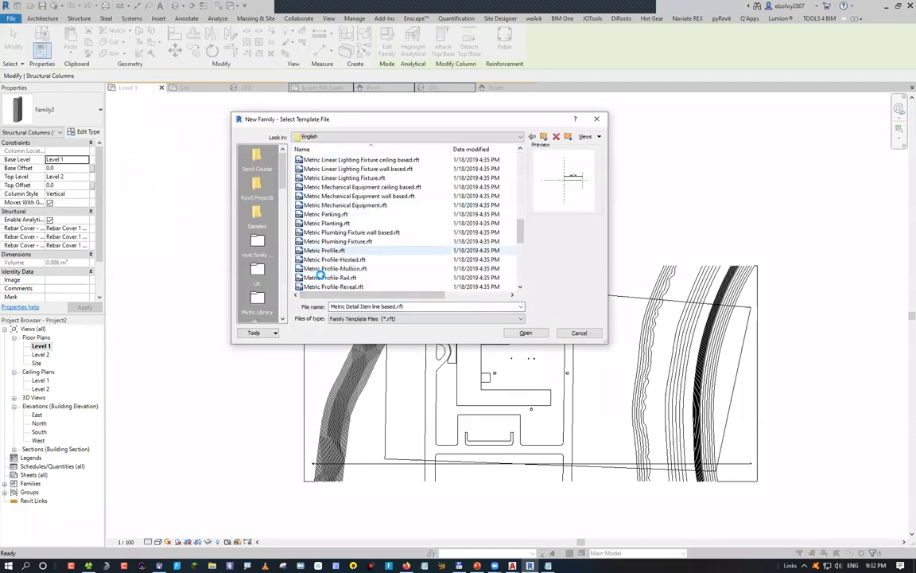
double_click(310, 274)
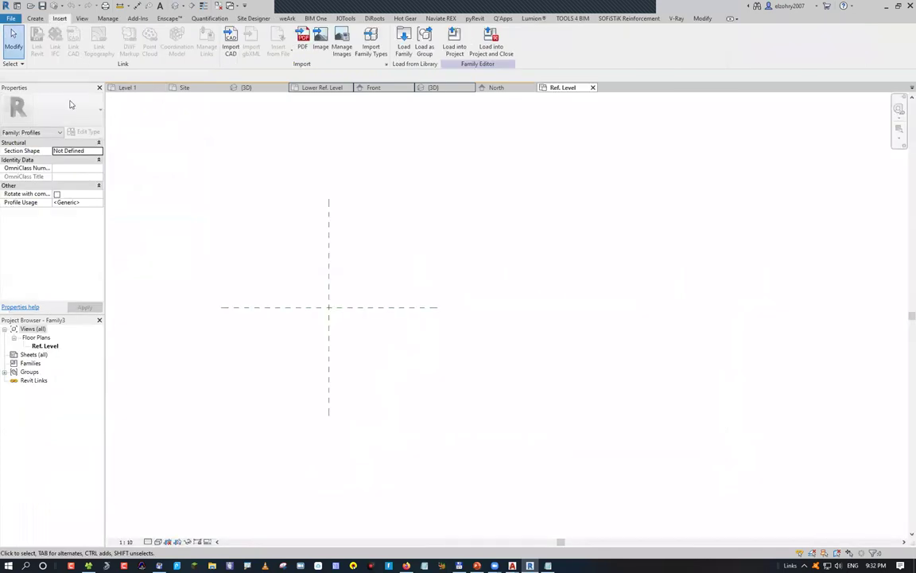
Import cornice 02.dwg from the autocad folder with import units set to millimeter.
left_click(232, 54)
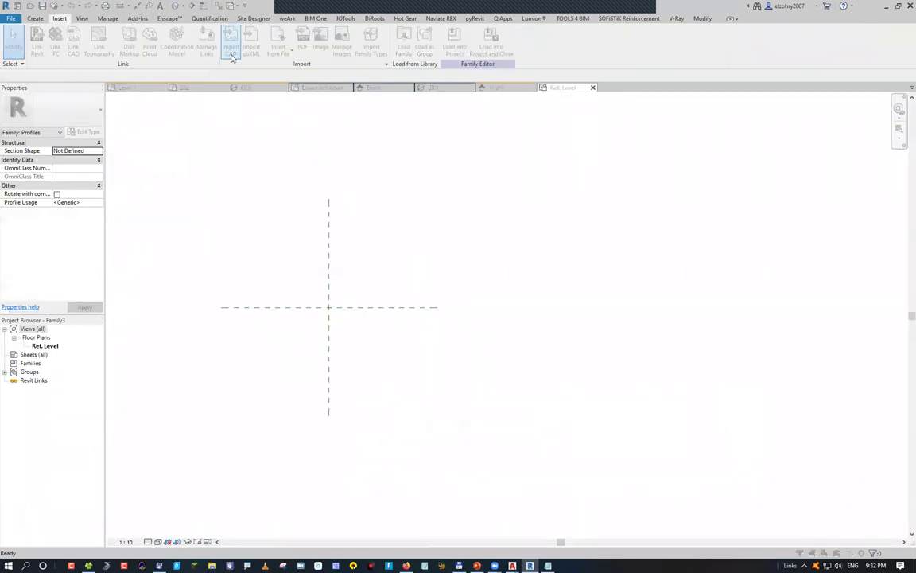
left_click(366, 160)
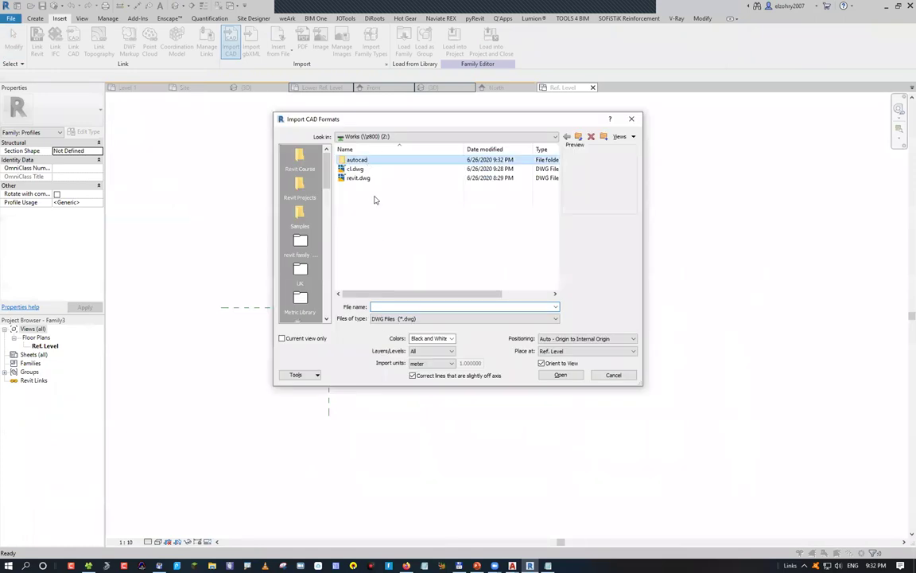
key("Return")
left_click(375, 195)
left_click(443, 363)
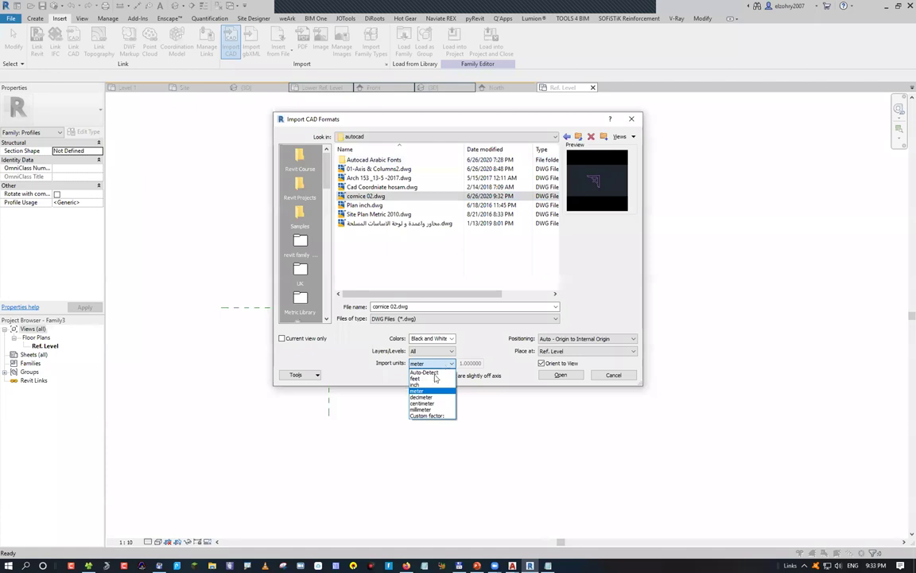
left_click(421, 408)
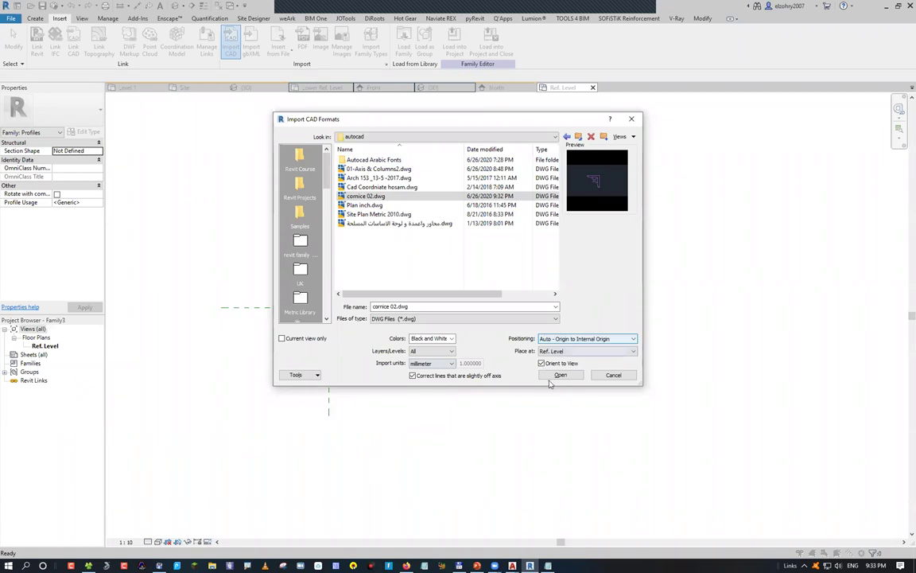
key("Return")
scroll(288, 388, "up", 4)
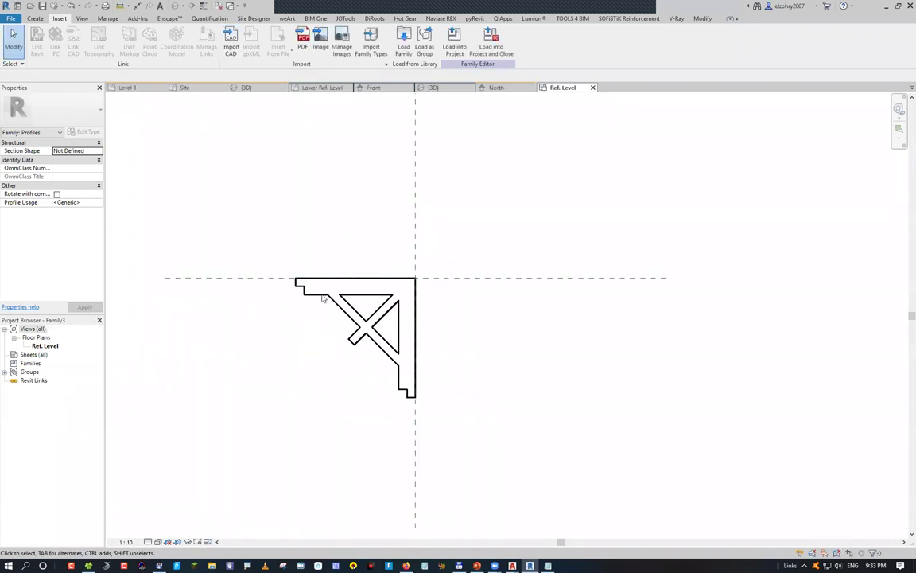
Mirror the imported cornice about the vertical reference line without keeping a copy.
left_click(296, 280)
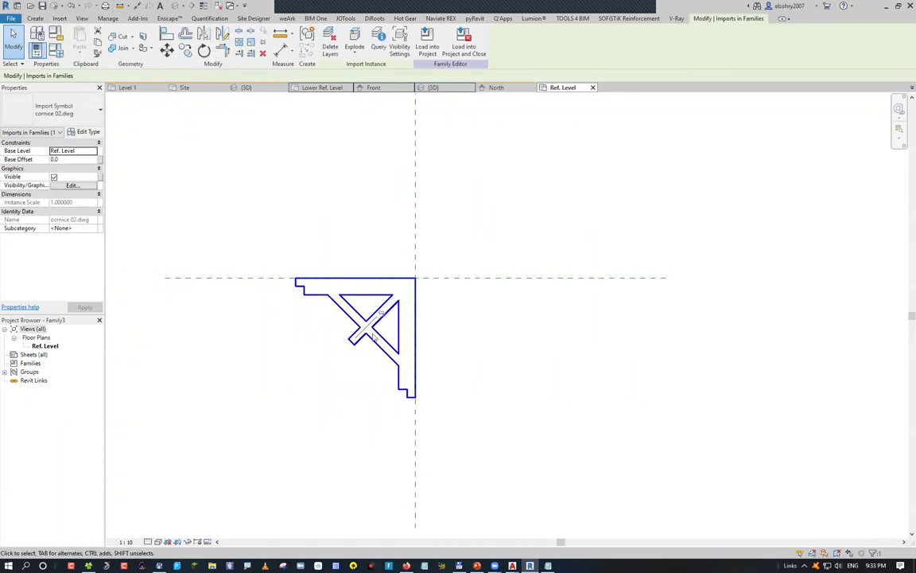
key("d")
key("m")
left_click(95, 76)
left_click(414, 214)
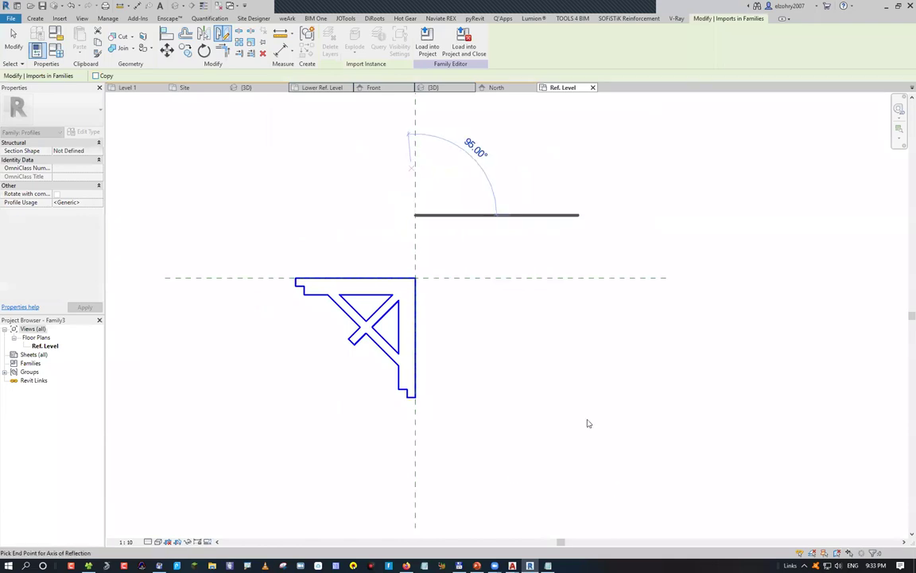
left_click(415, 445)
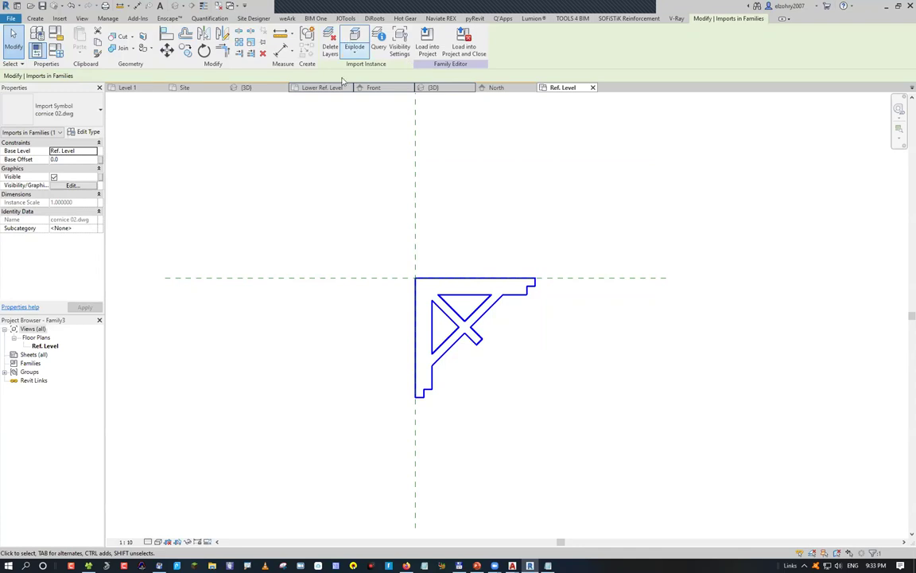
Select the profile's diagonal lines to inspect them, then clear the selection.
left_click(253, 321)
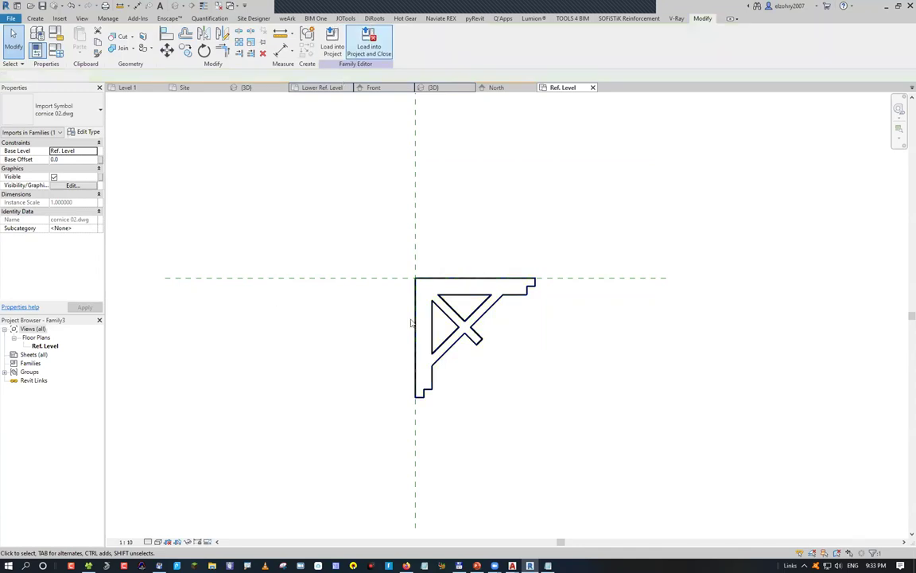
left_click(412, 322)
left_click(429, 358)
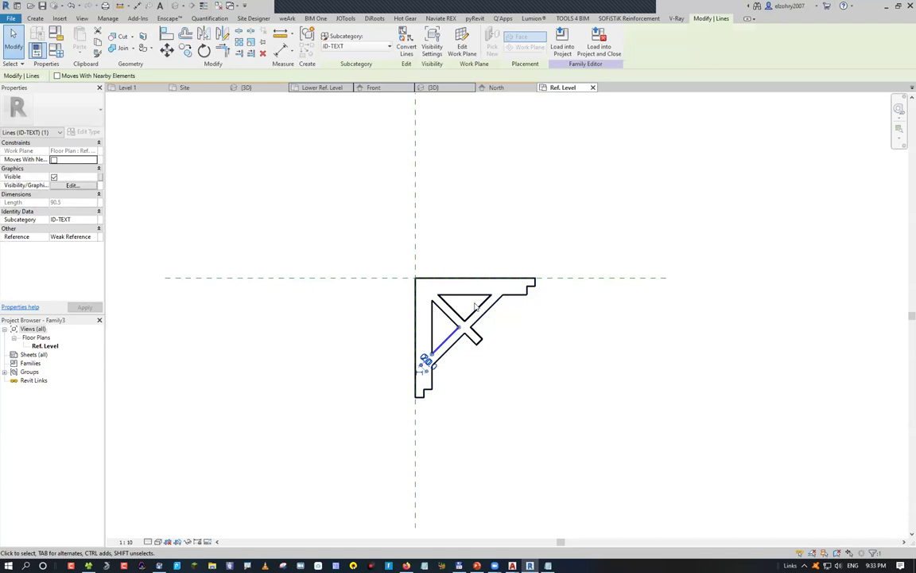
left_click(593, 400)
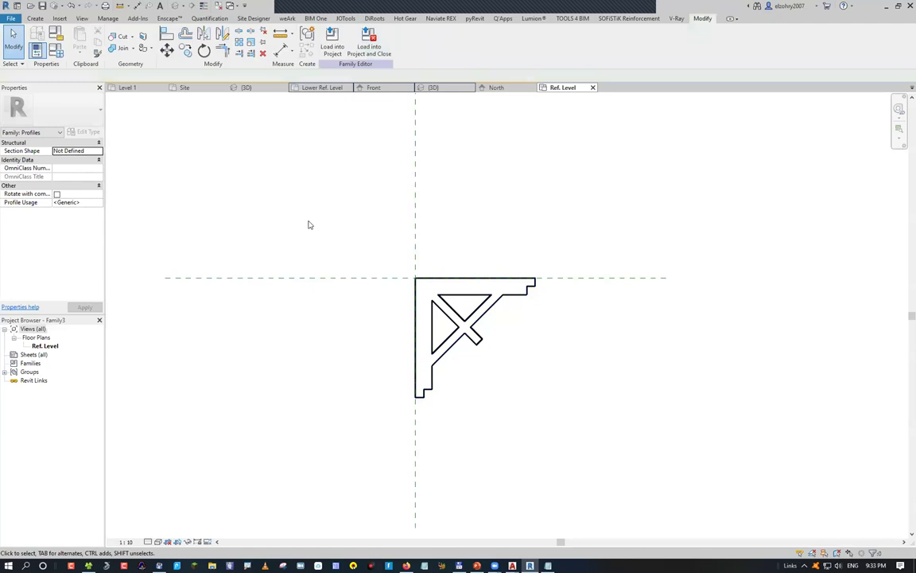
Save the profile family as cornice 02.
key("ctrl+s")
type("cornuce")
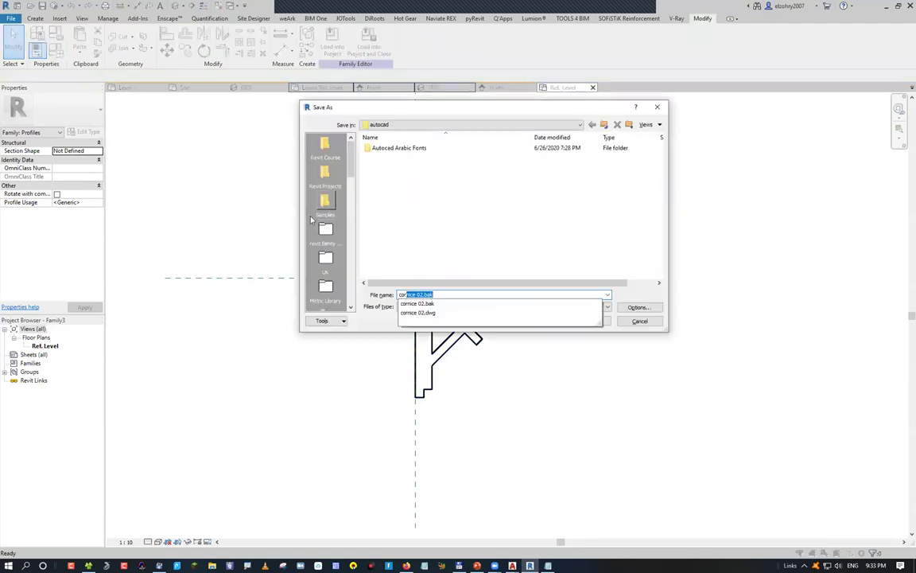
key("BackSpace")
key("BackSpace")
key("BackSpace")
type("ice 02")
key("Return")
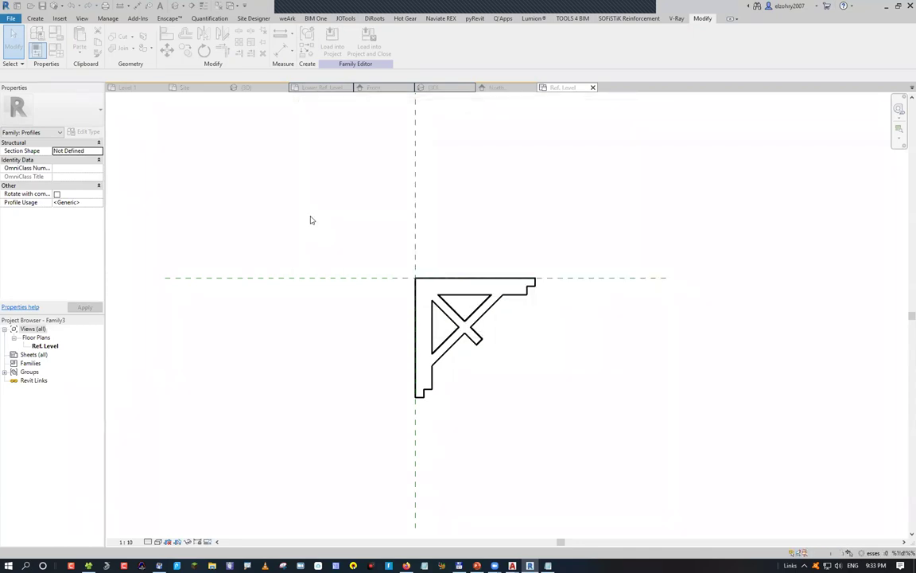
Load the family into Project2 and close it without saving again.
left_click(330, 44)
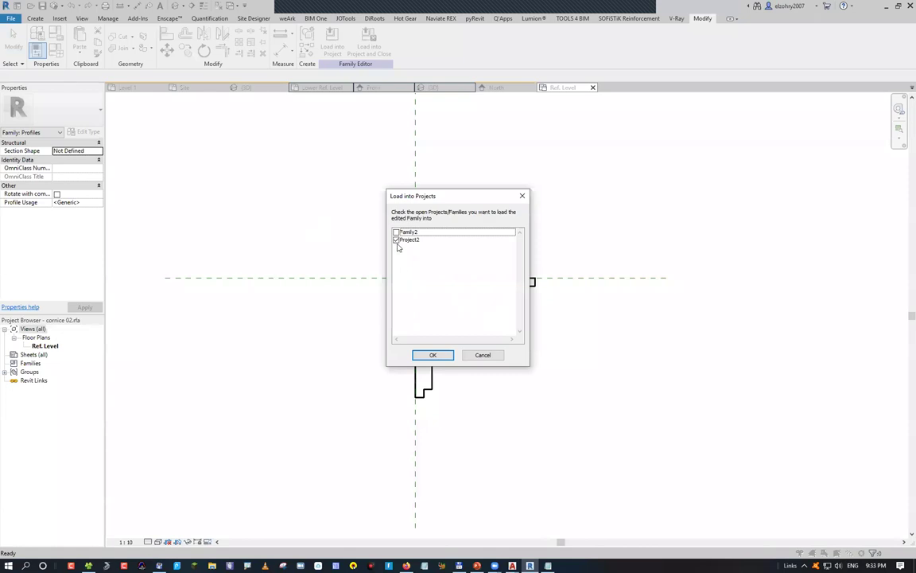
left_click(433, 355)
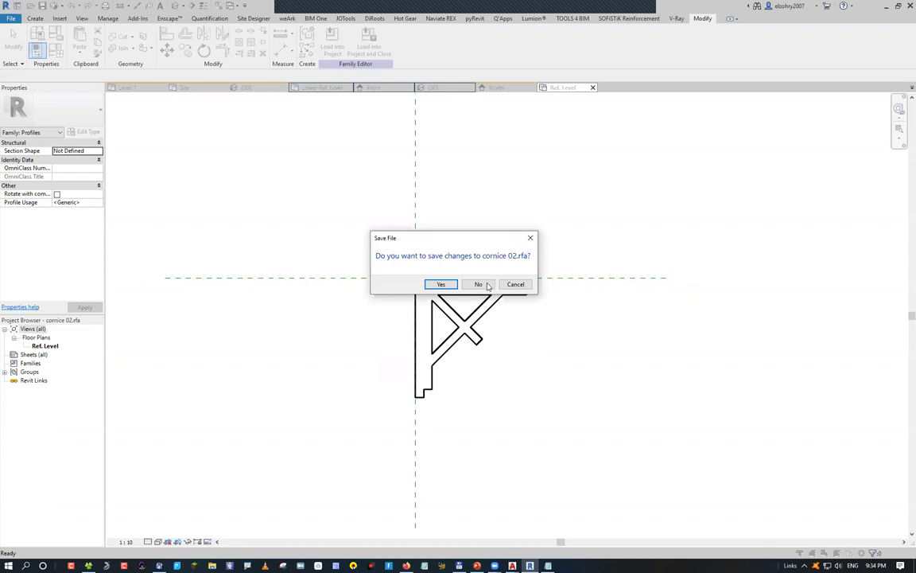
left_click(486, 286)
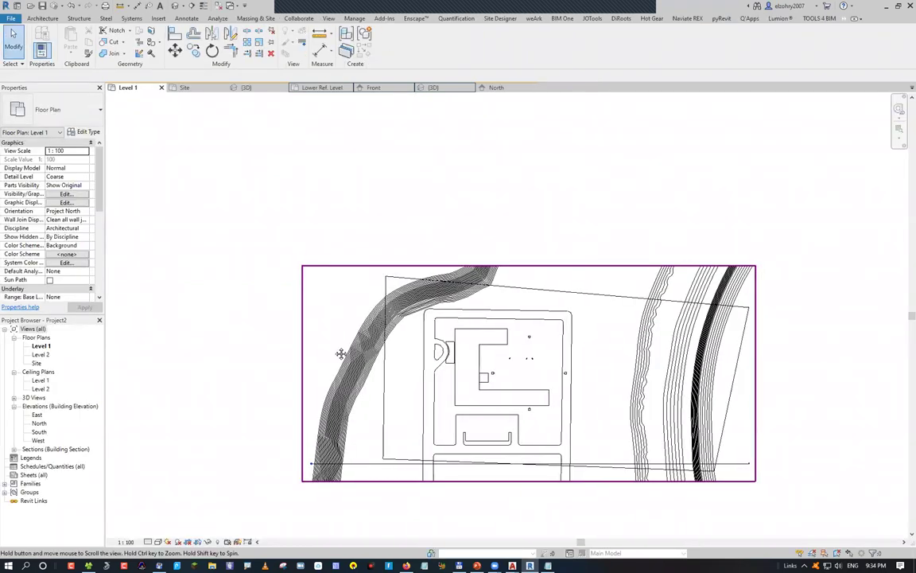
Place walls (WA) on the site plan's L-shaped outline, then open the default 3D view.
middle_click_drag(340, 350, 163, 321)
left_click(46, 18)
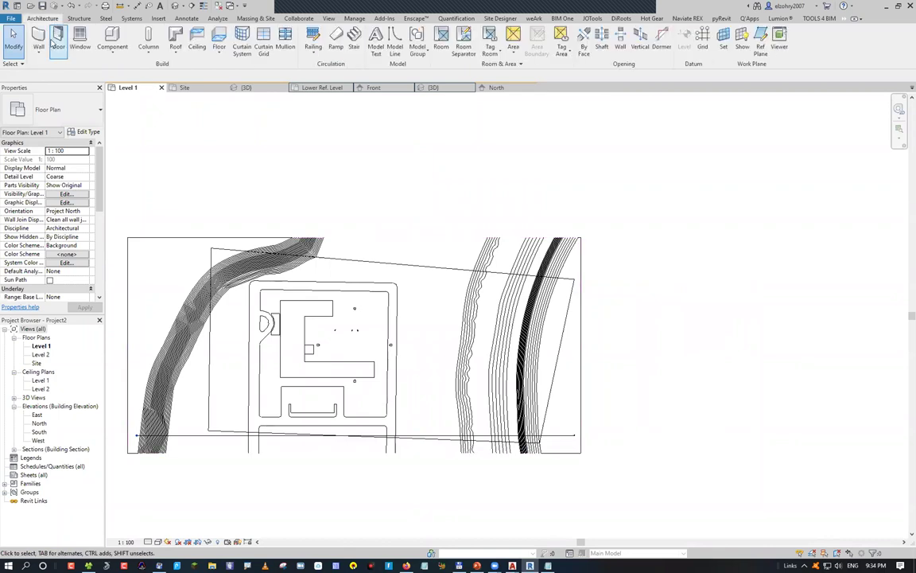
scroll(258, 319, "up", 3)
key("w")
key("a")
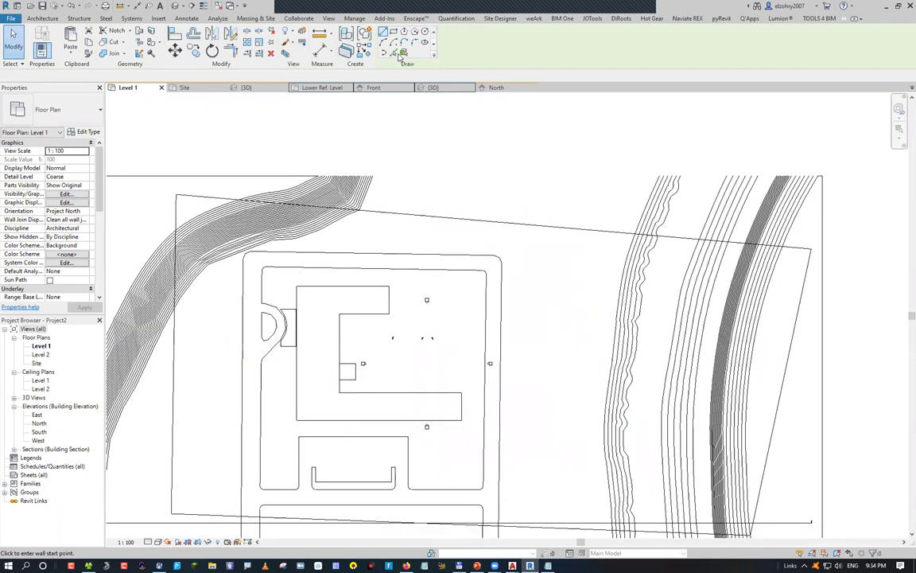
scroll(316, 307, "up", 1)
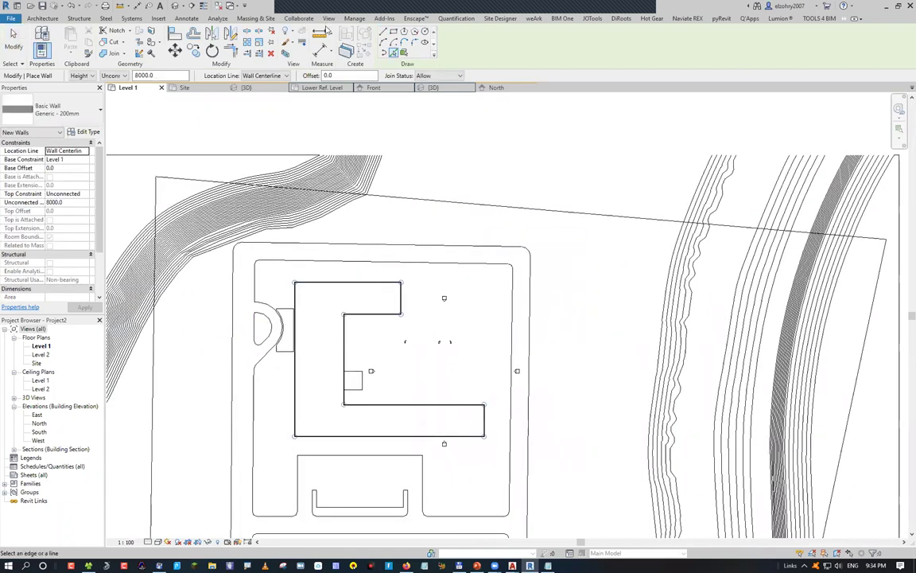
left_click(329, 18)
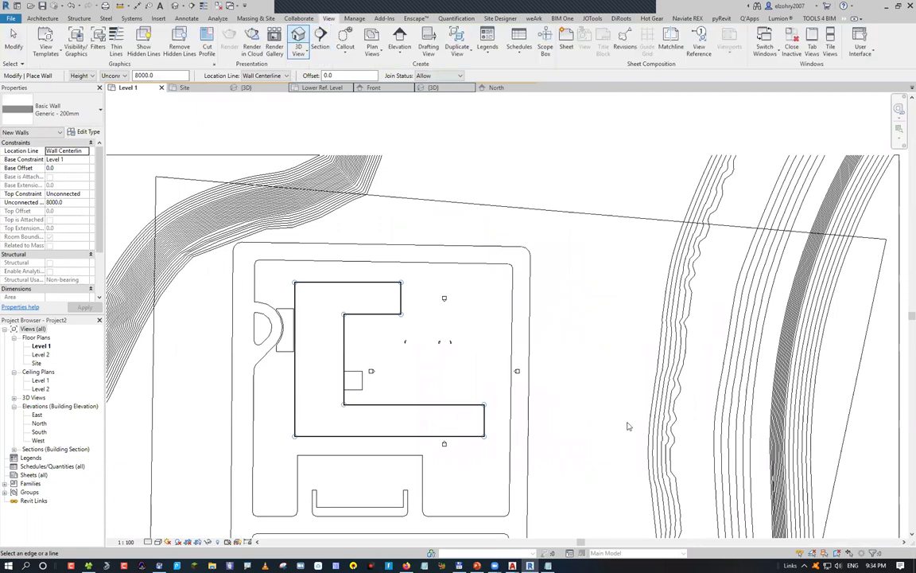
key("Escape")
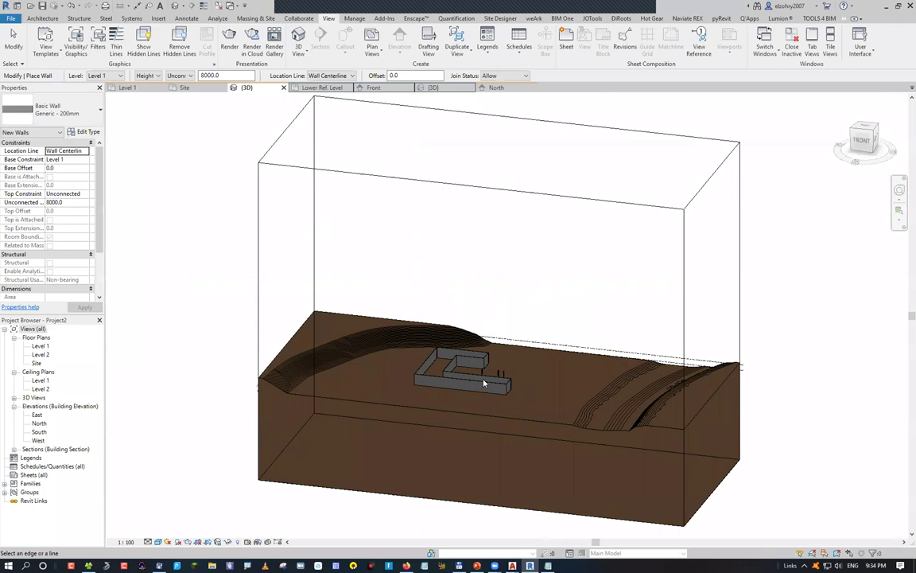
scroll(474, 305, "up", 5)
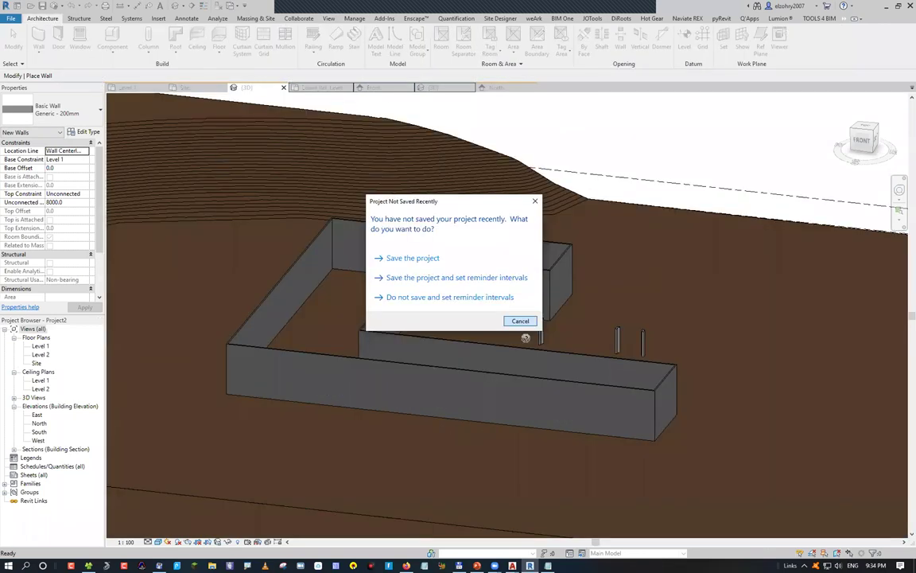
Set the wall sweep's type profile to cornice 02.
left_click(508, 296)
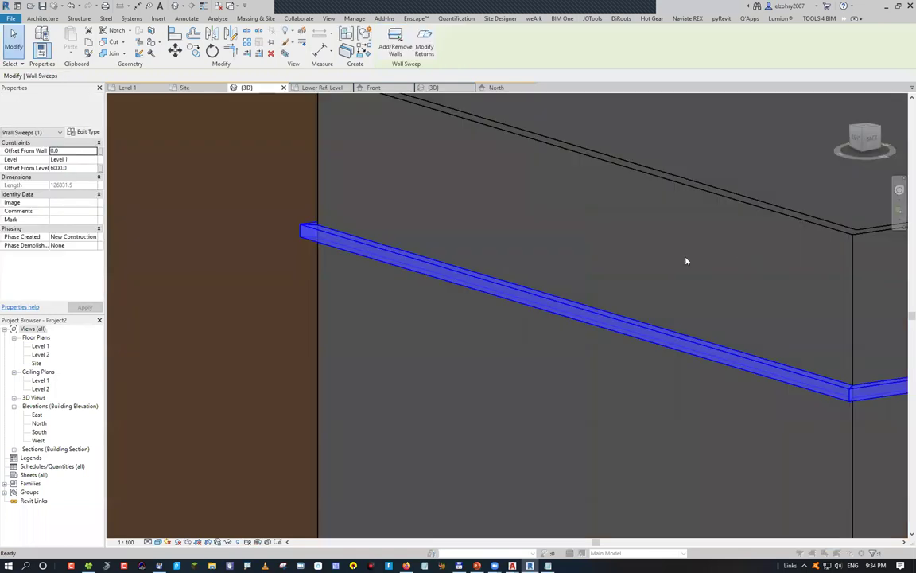
double_click(540, 283)
left_click(597, 256)
left_click(557, 273)
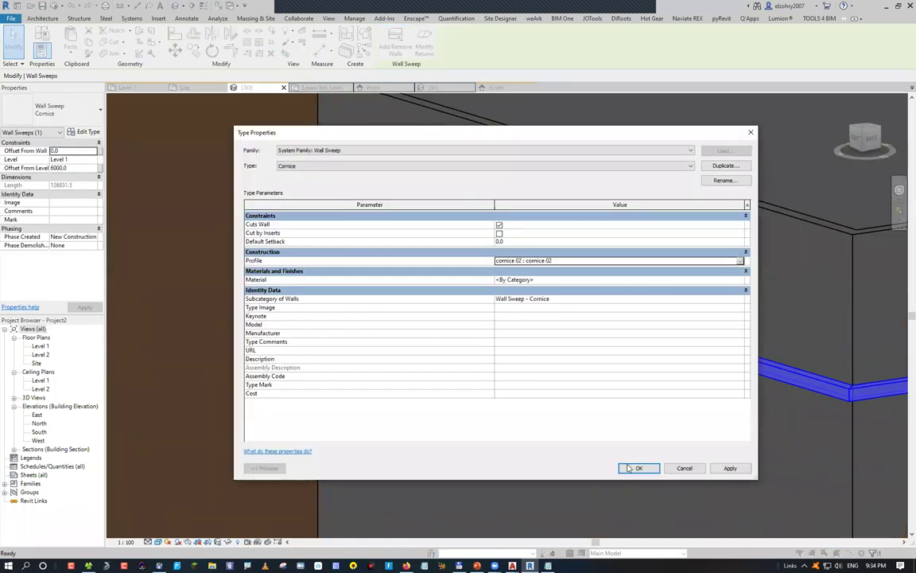
key("Return")
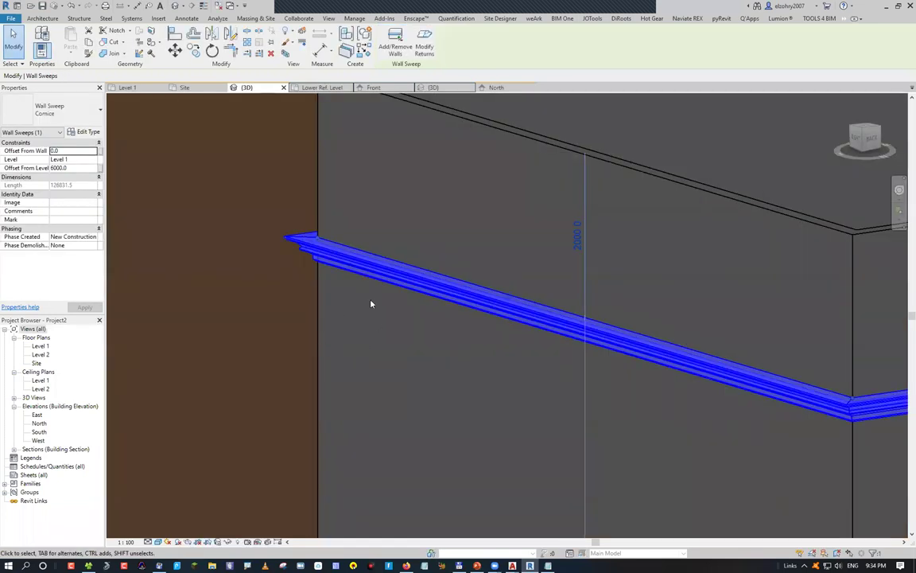
key("Escape")
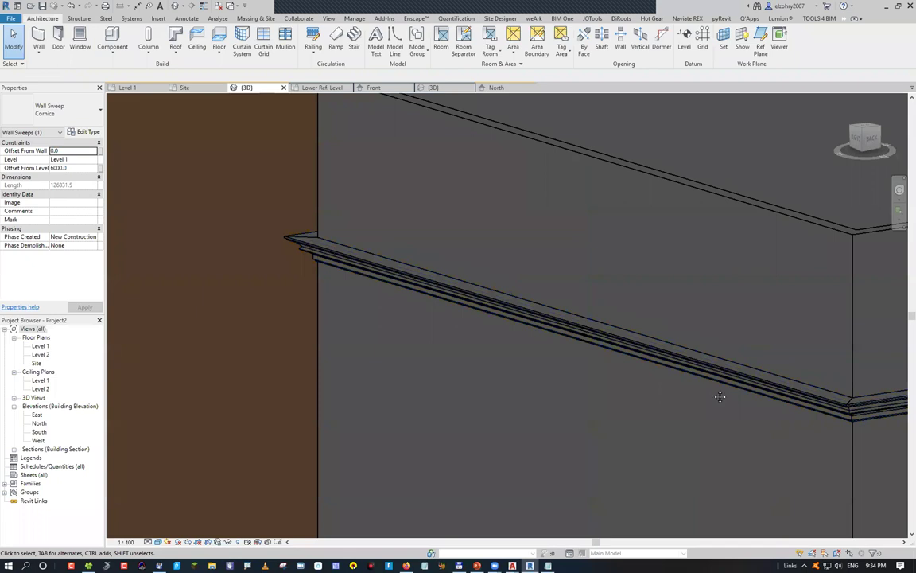
scroll(419, 283, "up", 5)
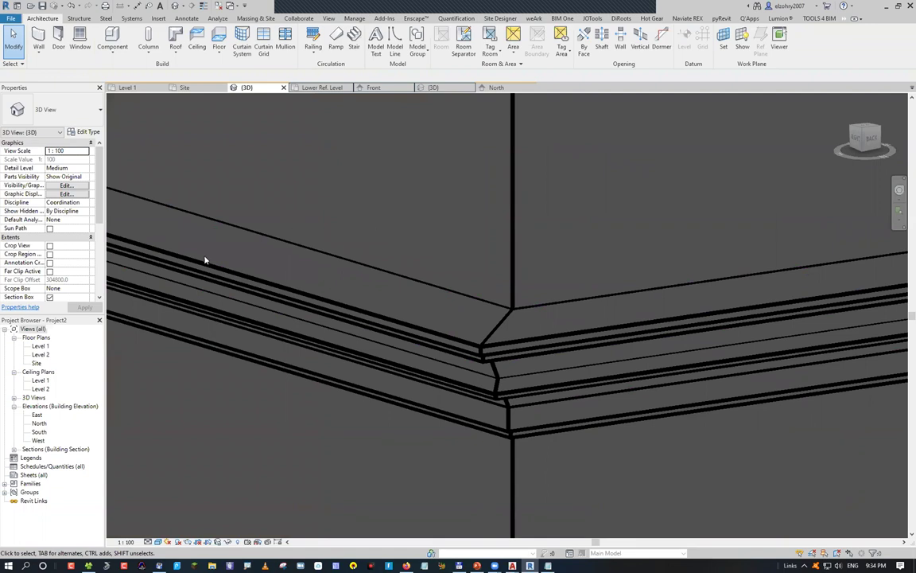
Switch to the Level 1 floor plan and start the section tool (SE).
key("ctrl+Tab")
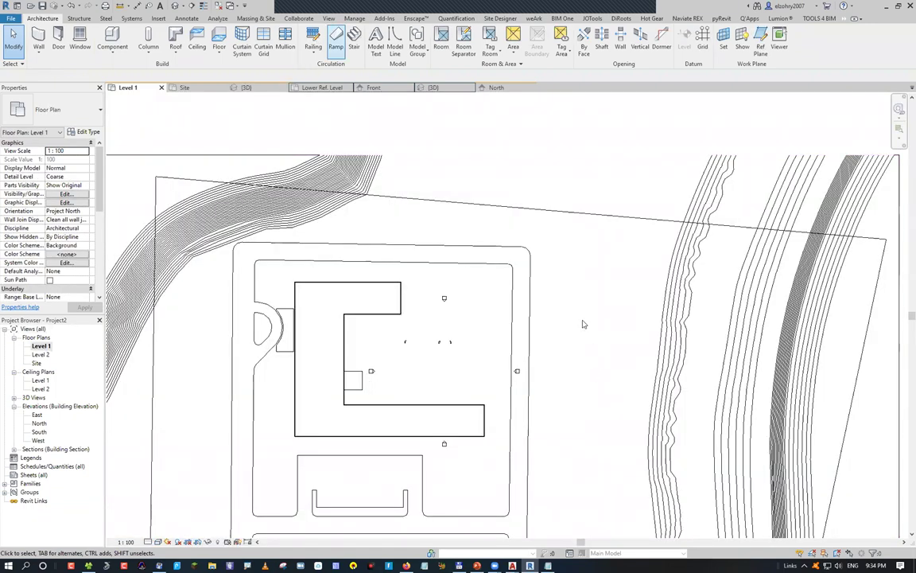
key("s")
key("e")
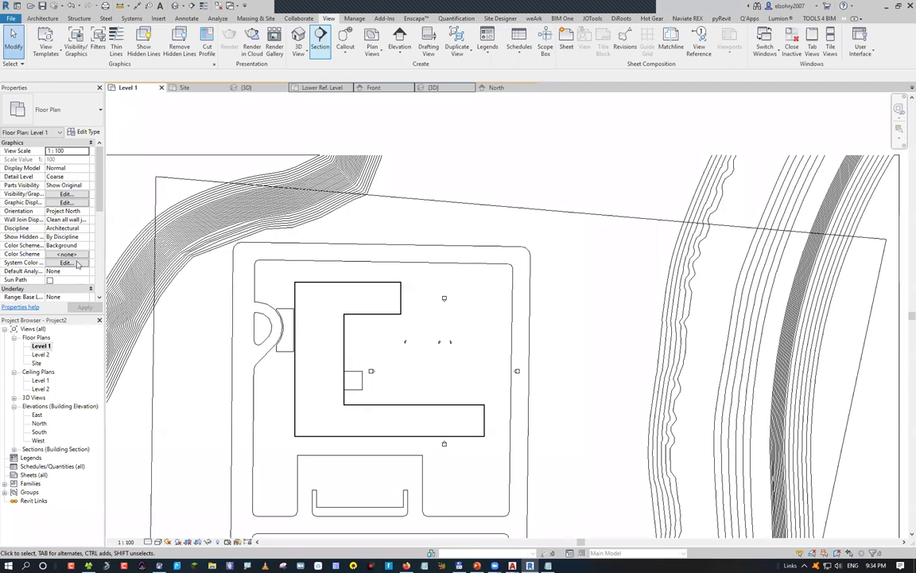
Return to the 3D view, zoom to fit, select the section box and view from the top.
key("3")
key("d")
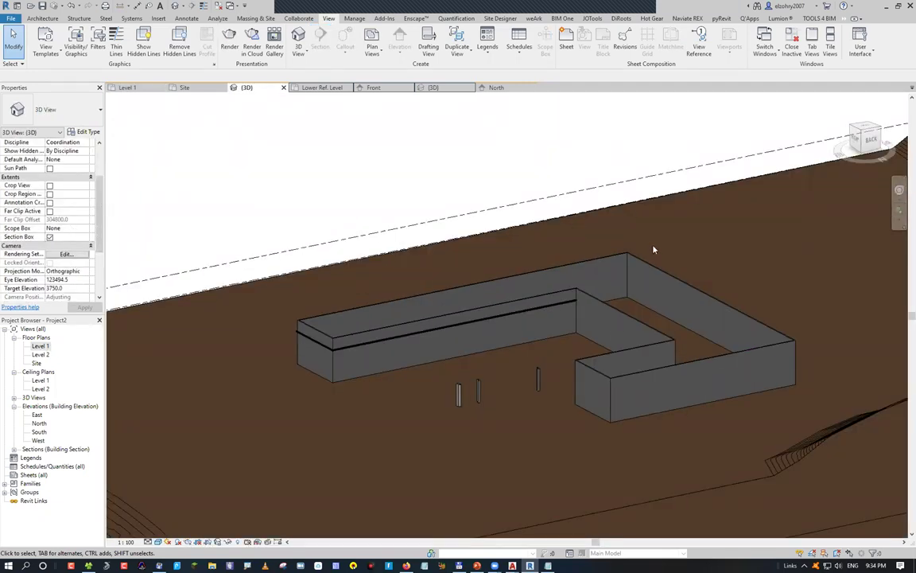
key("z")
key("f")
middle_click_drag(721, 156, 757, 122, "shift")
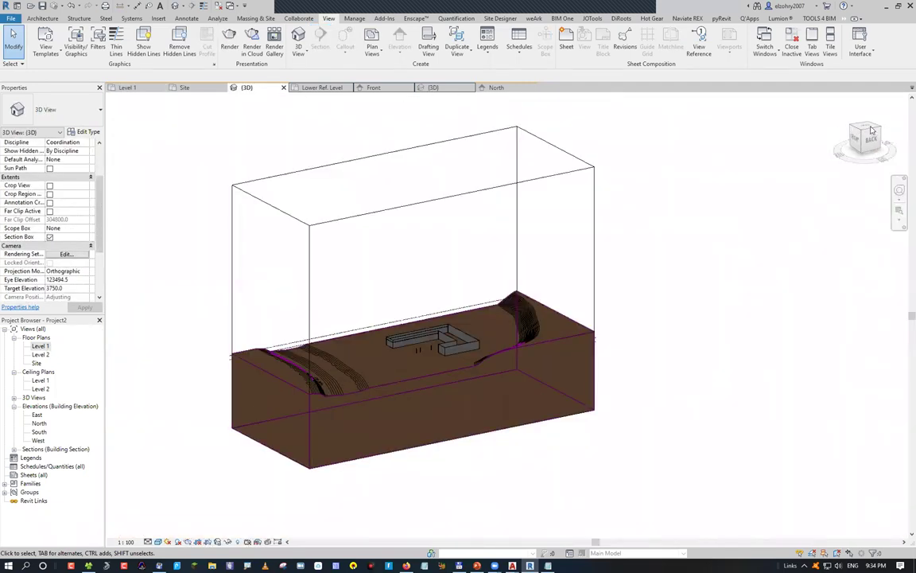
left_click(594, 189)
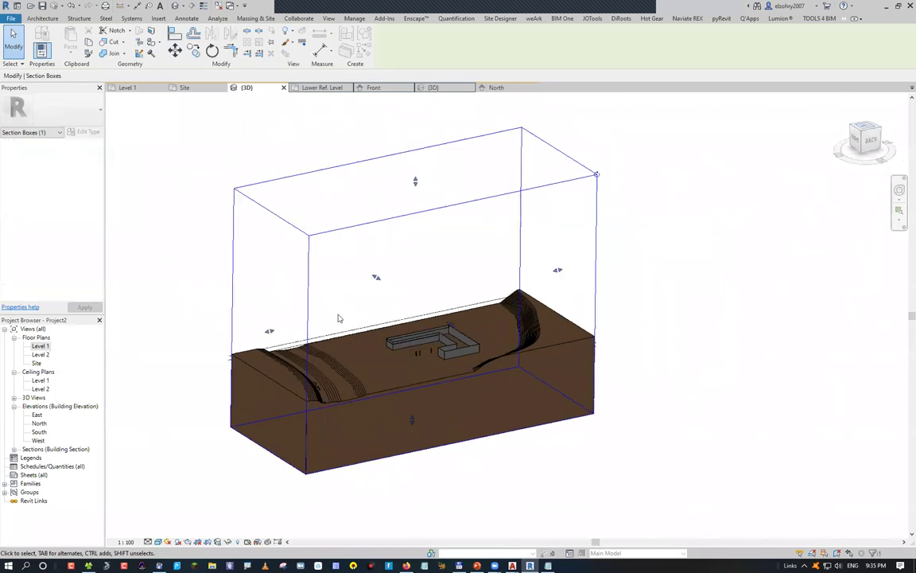
key("t")
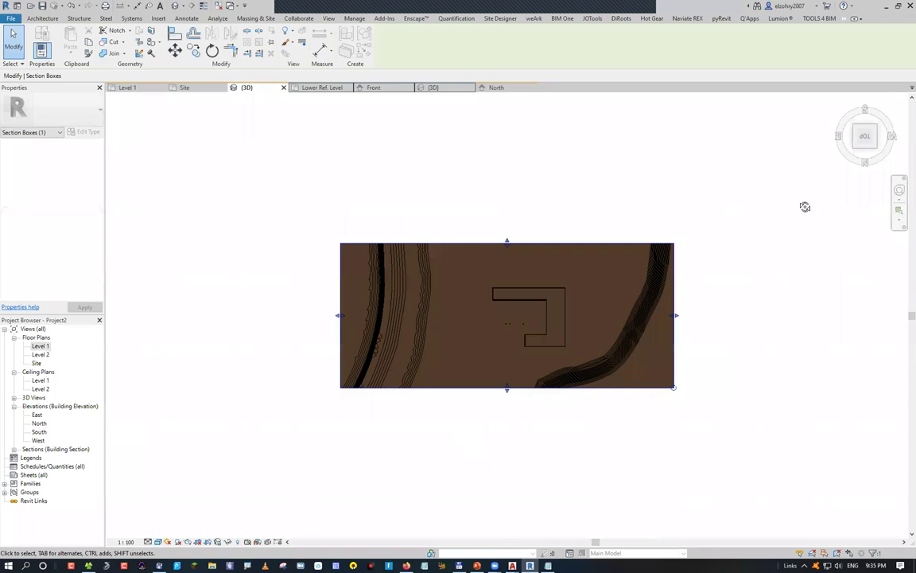
middle_click_drag(634, 445, 501, 318, "shift")
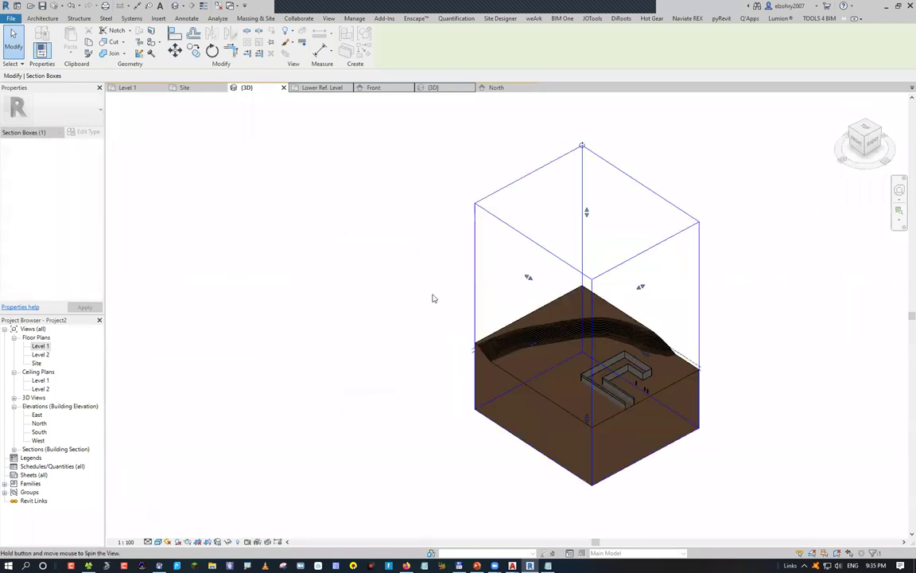
scroll(444, 314, "up", 5)
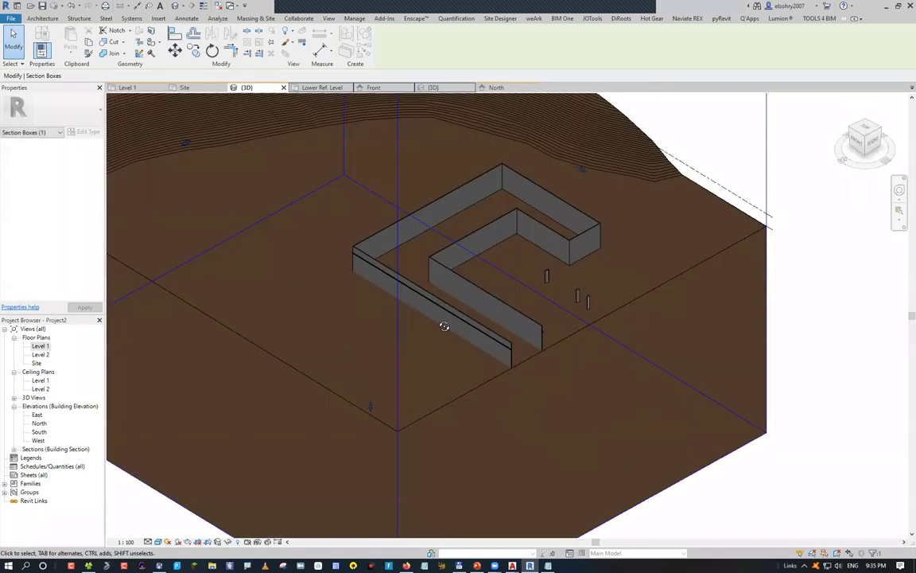
scroll(444, 327, "up", 8)
scroll(226, 334, "up", 3)
Orbit around the walls and select the cornice wall sweep.
key("Escape")
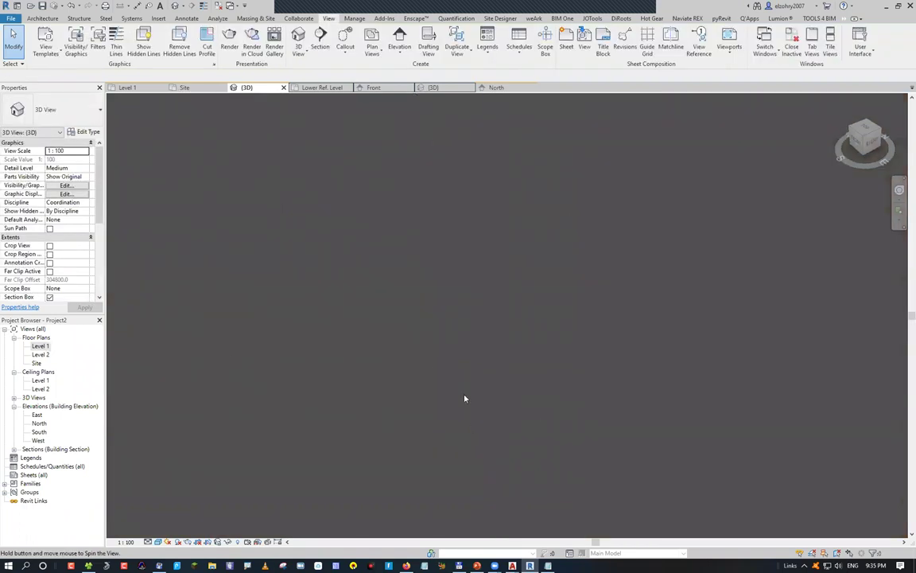
scroll(378, 365, "down", 3)
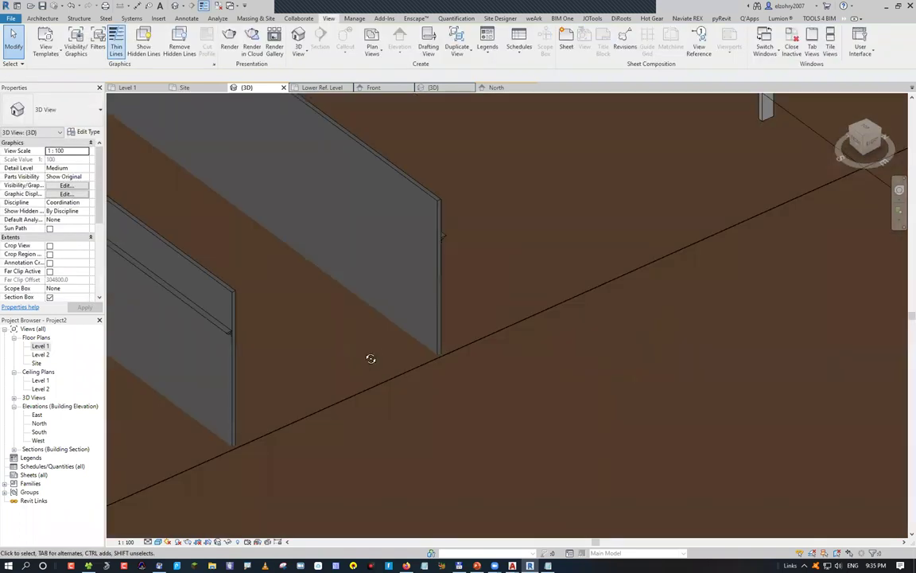
middle_click_drag(371, 359, 366, 354, "shift")
left_click(365, 354)
scroll(368, 351, "up", 5)
scroll(370, 369, "down", 2)
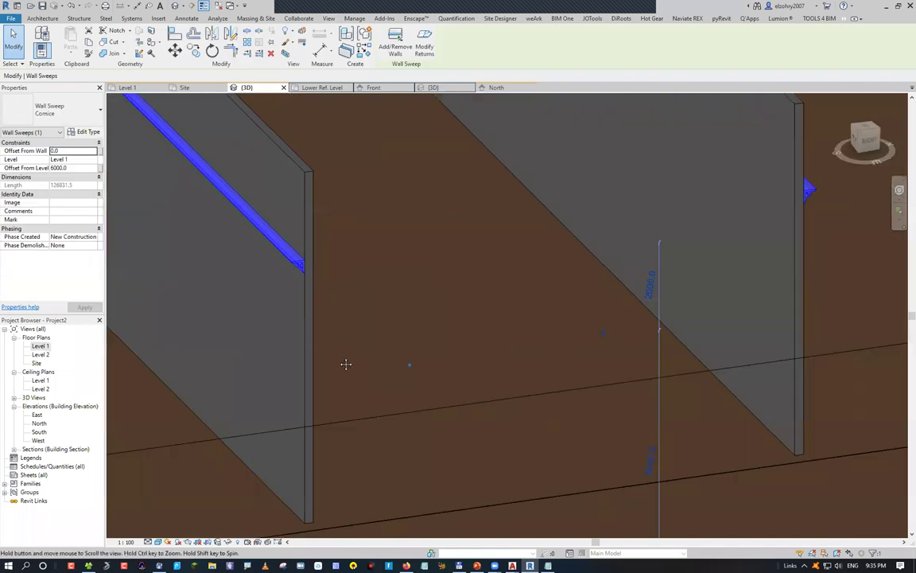
middle_click_drag(372, 350, 255, 284, "shift")
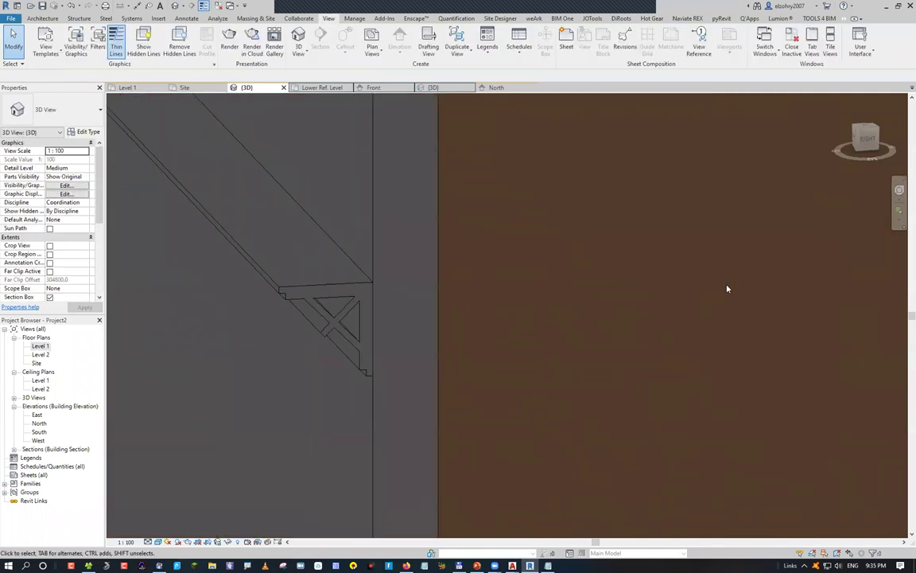
key("ctrl+Left")
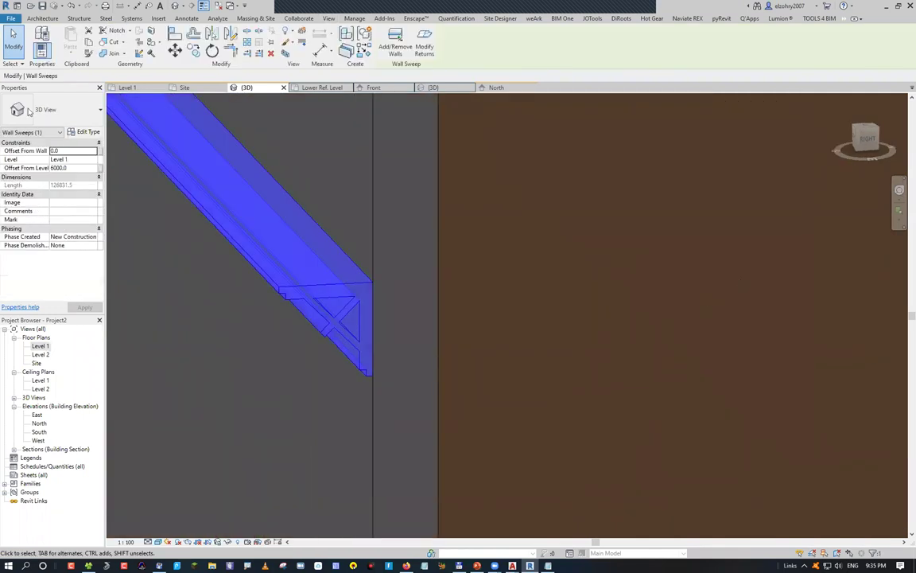
Set the sweep type's material to Cherry, found by searching 'wood'.
left_click(42, 47)
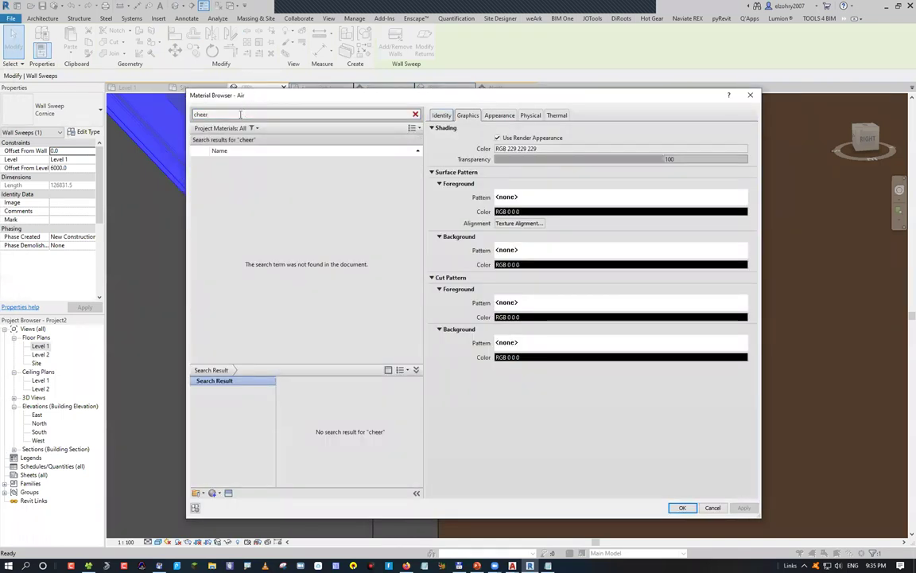
double_click(241, 115)
type("wood")
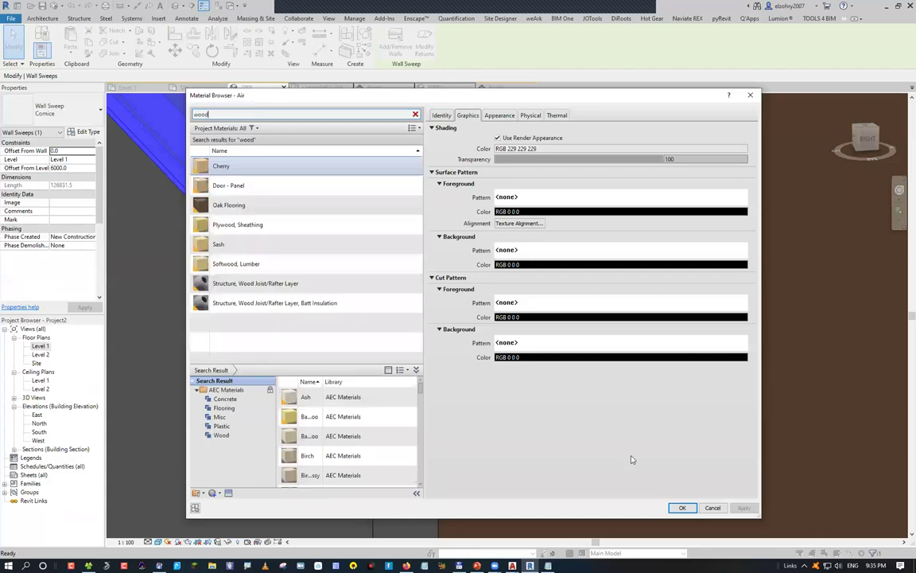
key("Return")
left_click(636, 468)
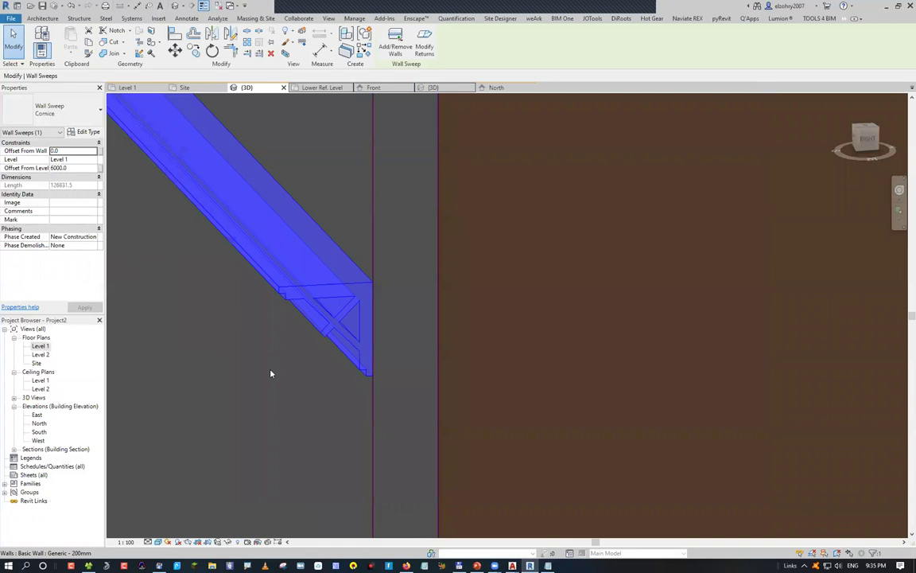
left_click(395, 298)
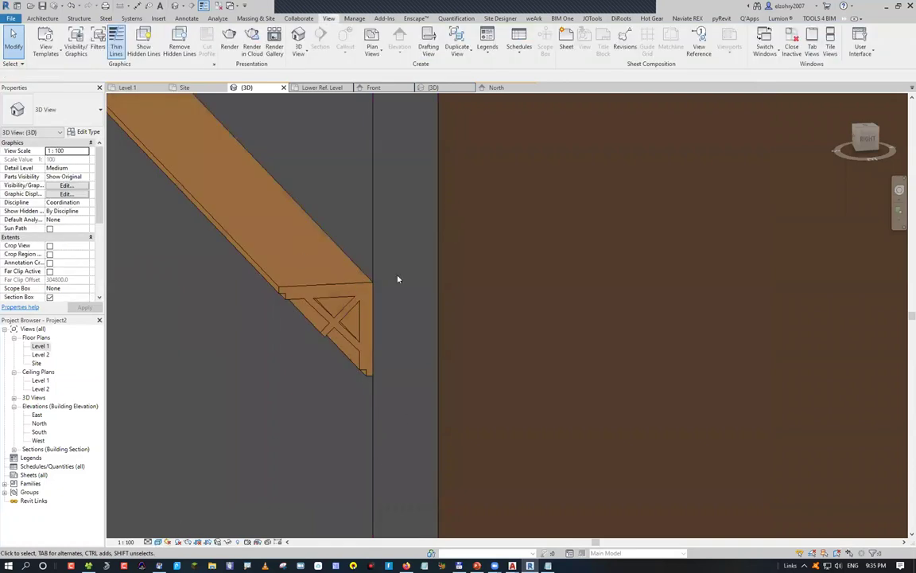
scroll(476, 264, "up", 3)
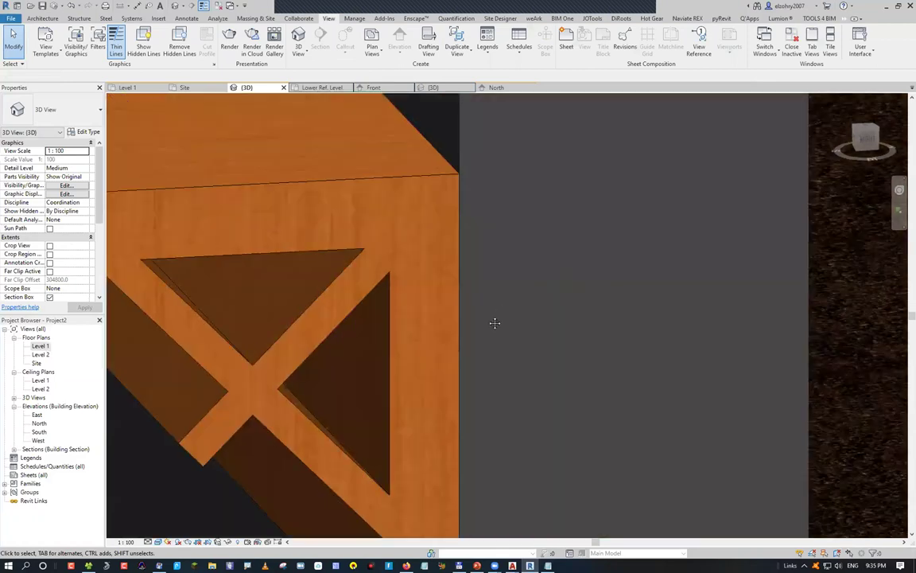
scroll(344, 452, "down", 1)
scroll(344, 452, "down", 3)
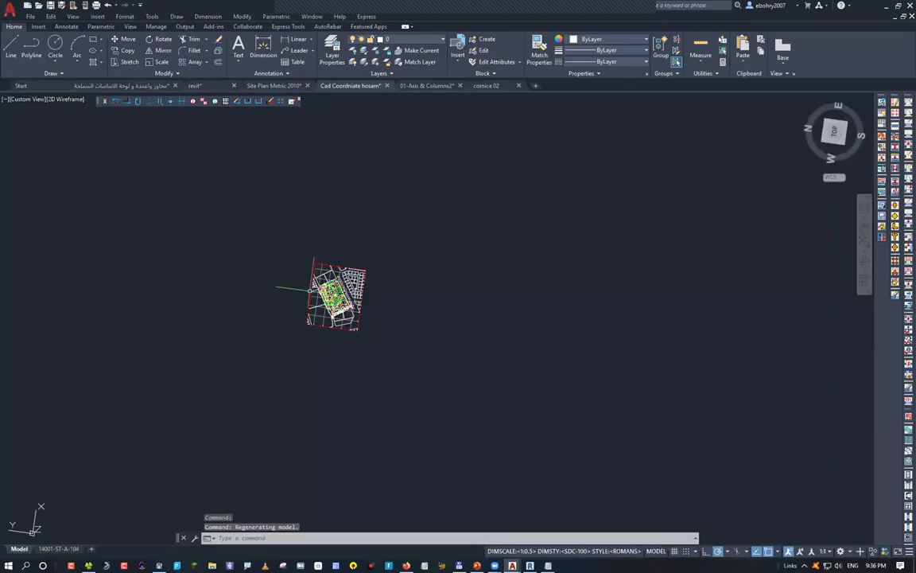
Create a new drawing from the default template and open the SH symbol library.
key("ctrl+n")
key("Return")
type("SH")
key("Return")
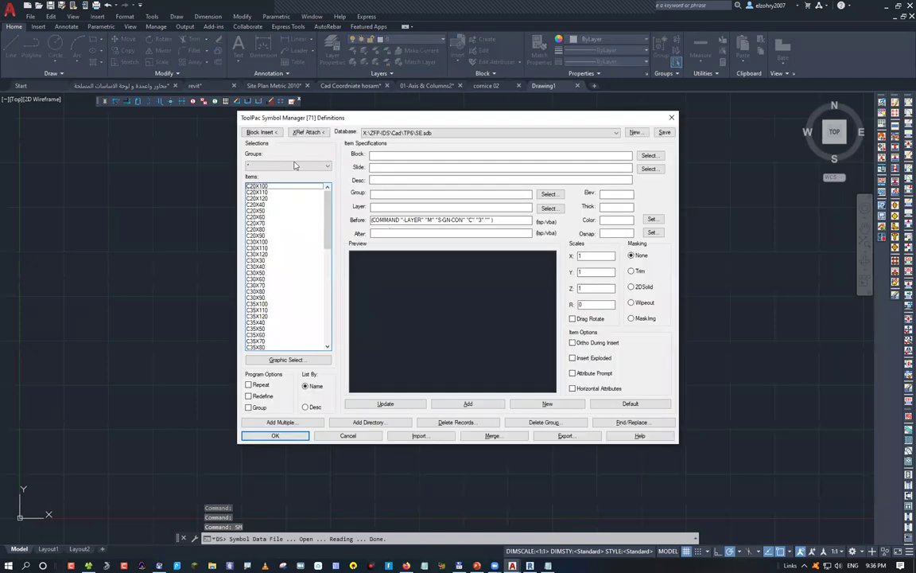
Place the C30X70 column section (8 Ø20 bars, Ø10@200 ties) and centre it in view.
double_click(274, 260)
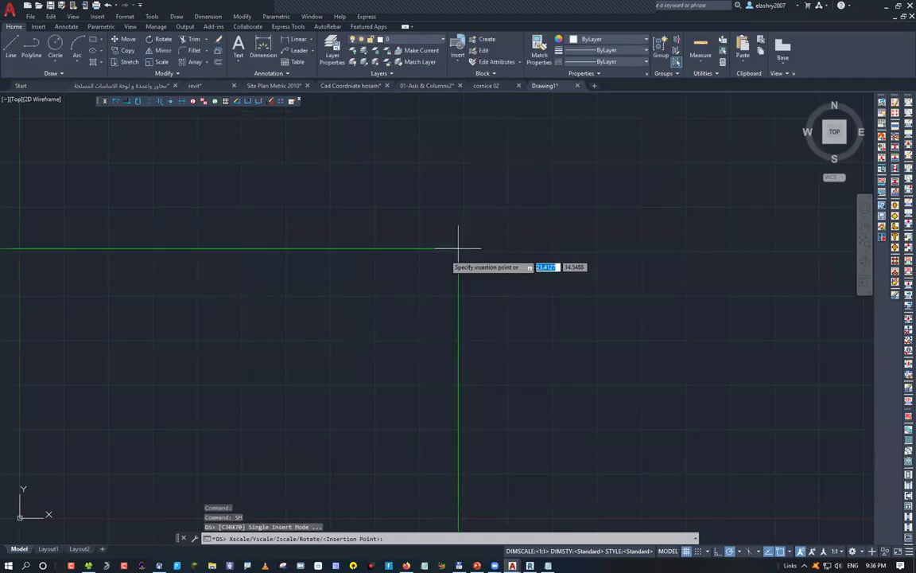
left_click(458, 248)
middle_click(497, 367)
middle_click(497, 367)
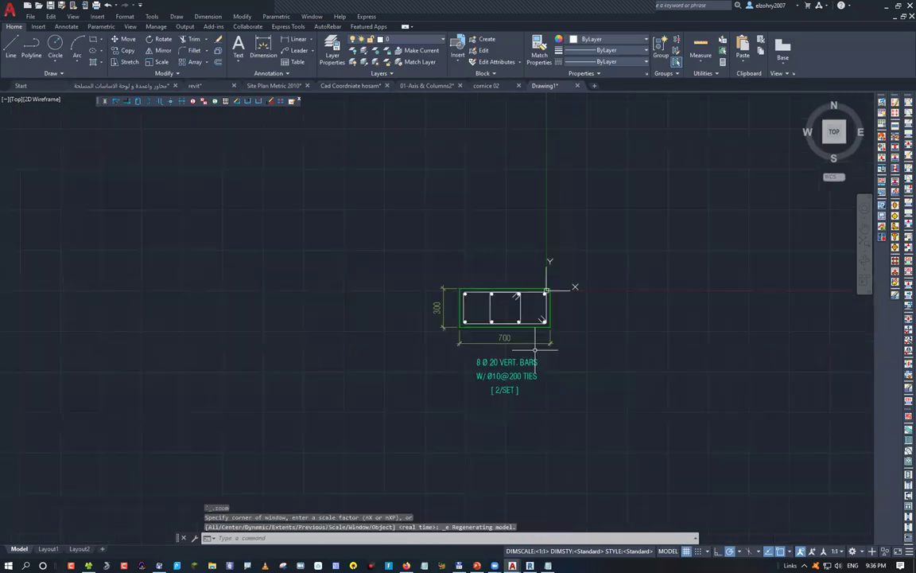
middle_click_drag(534, 349, 448, 375)
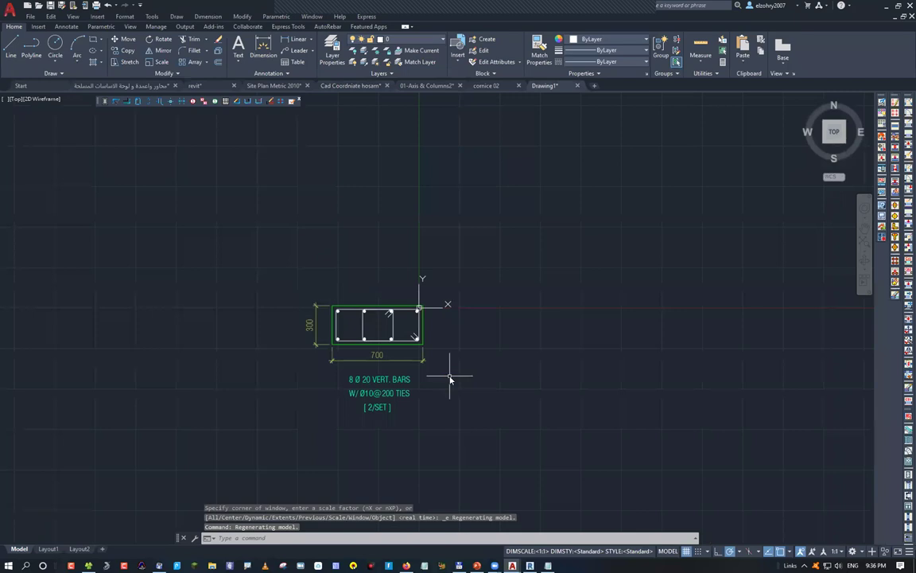
type("sm")
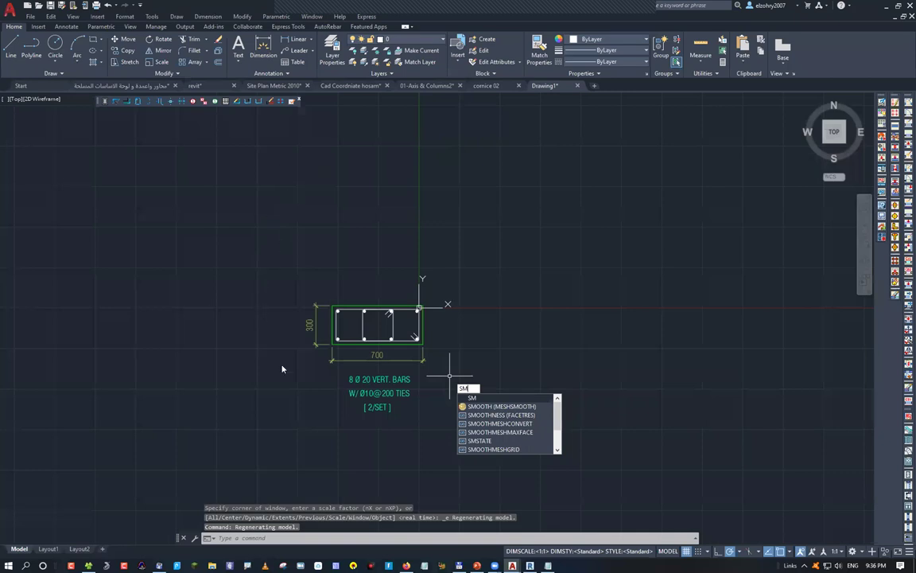
key("Return")
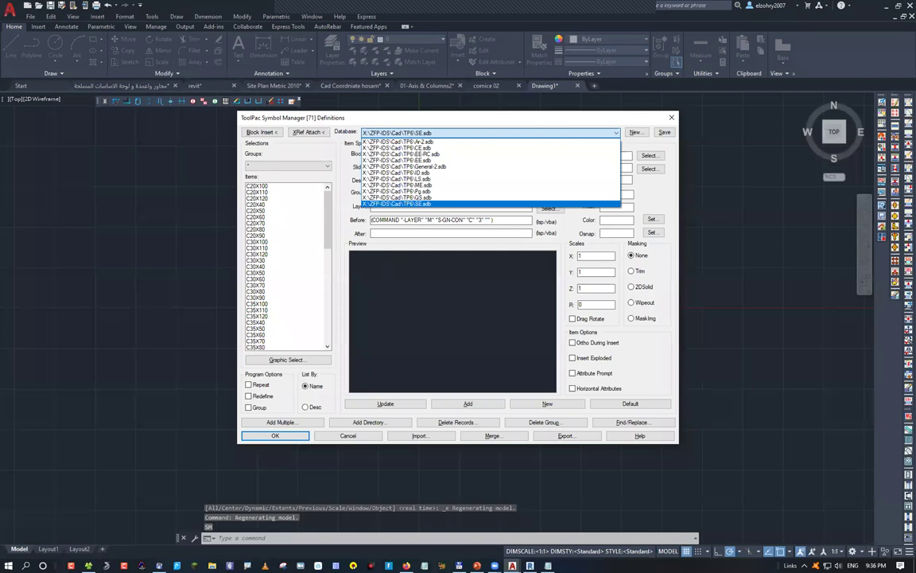
Insert the 120D30H1 door block from the Ar-2.sdb DOORS group.
left_click(397, 141)
left_click(288, 166)
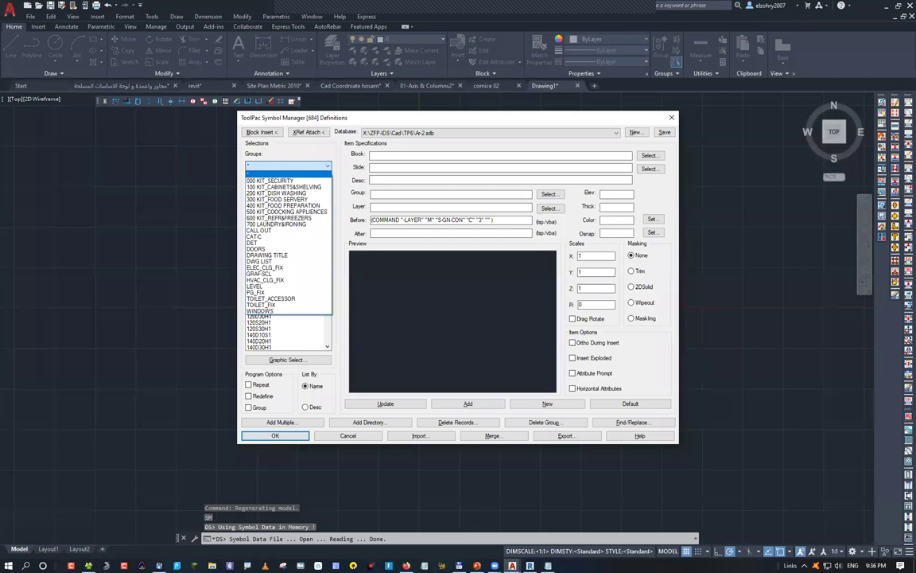
left_click(256, 249)
key("Return")
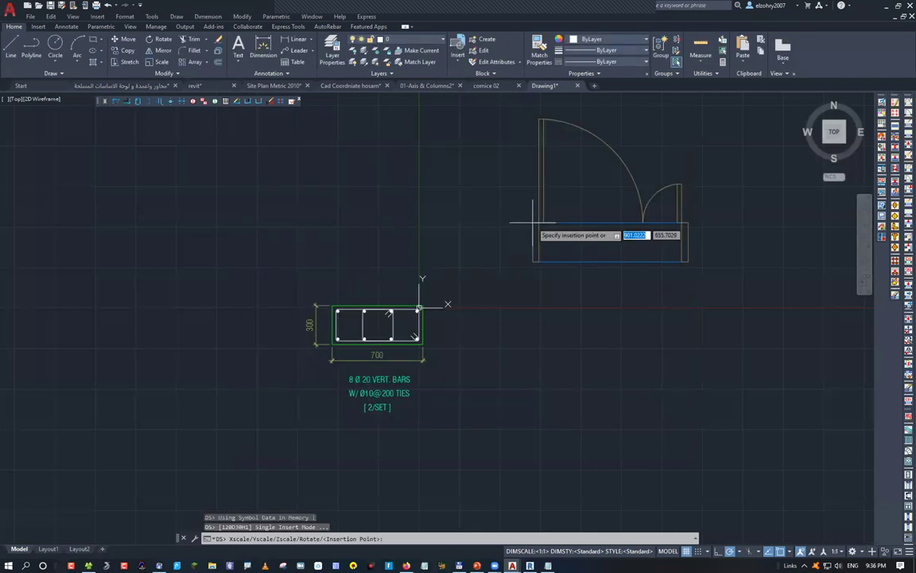
left_click(685, 464)
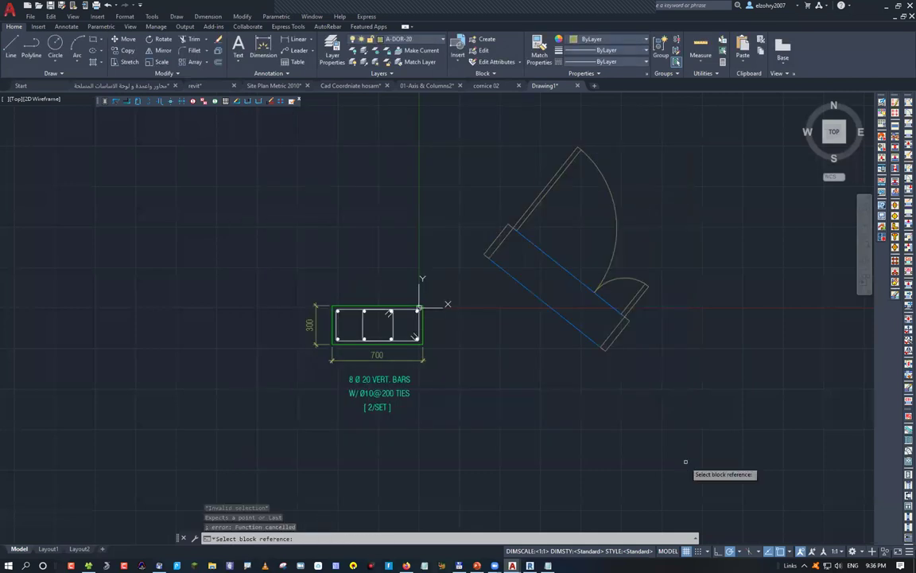
key("Escape")
key("Escape")
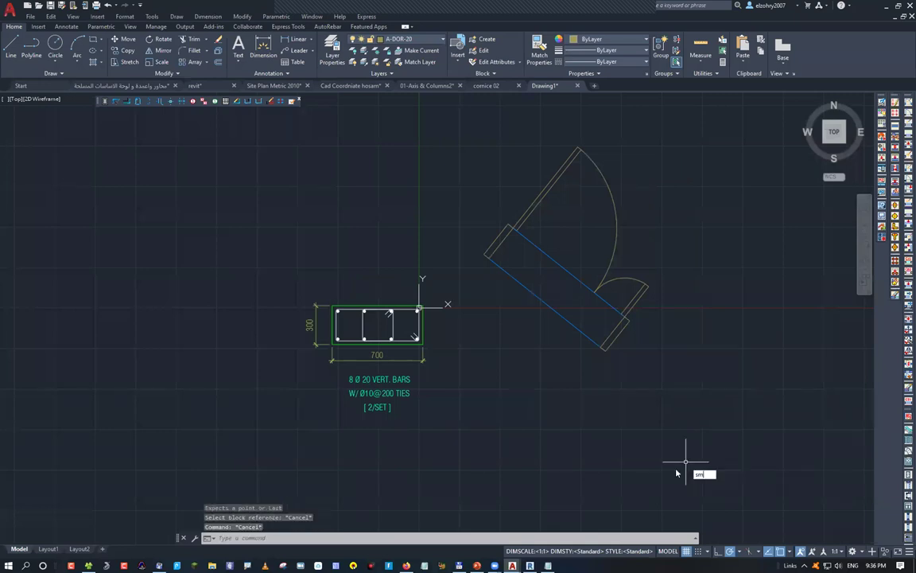
Insert the C-S200 1:200 scale bar and pan so it and the door are visible.
type("SH")
key("Return")
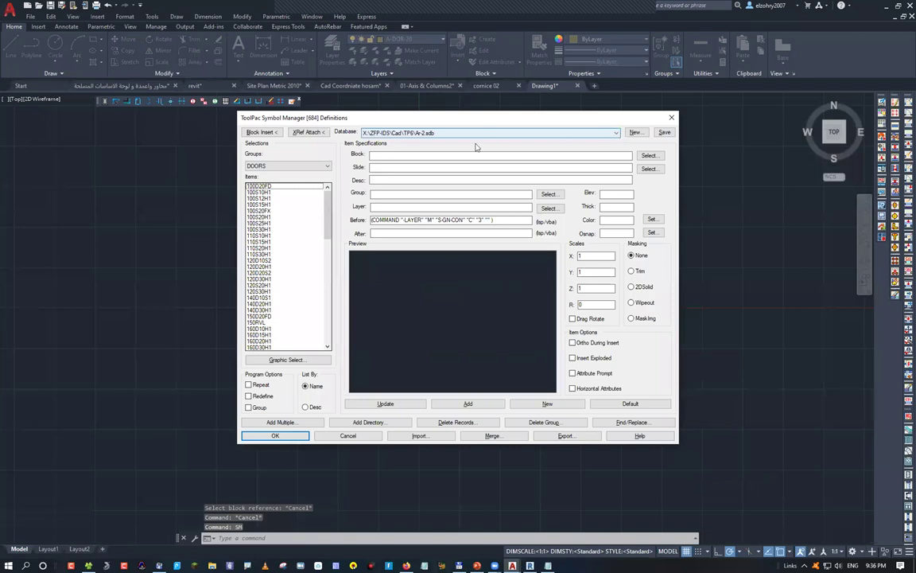
left_click(274, 266)
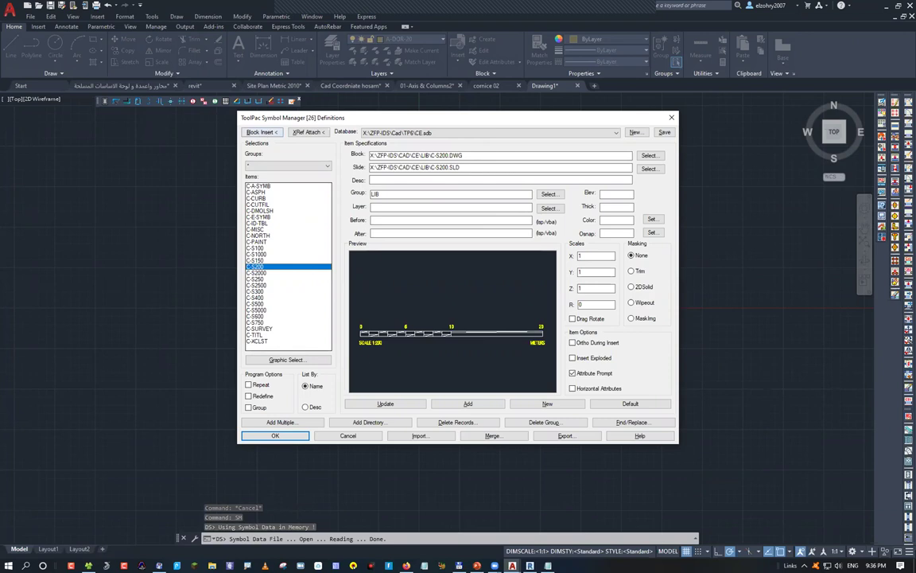
key("Return")
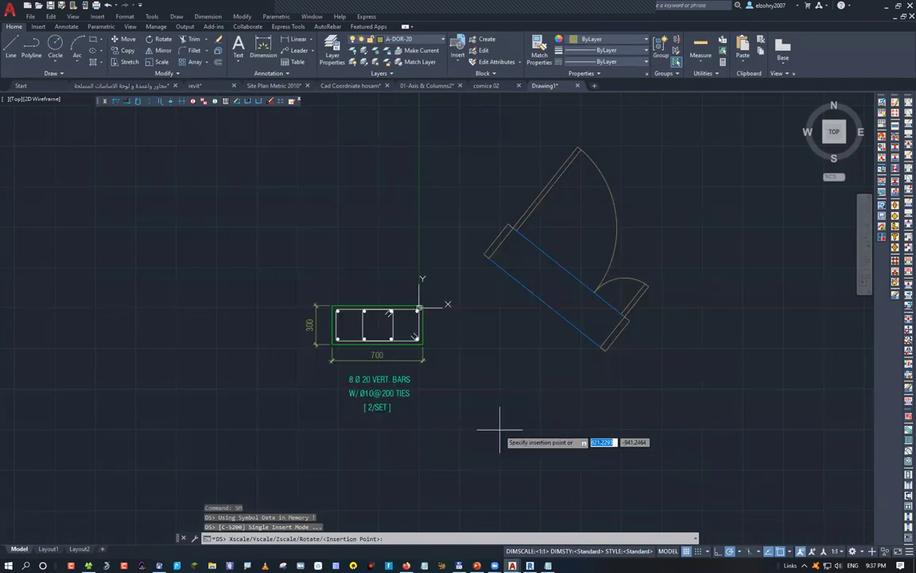
left_click(499, 430)
scroll(567, 389, "down", 6)
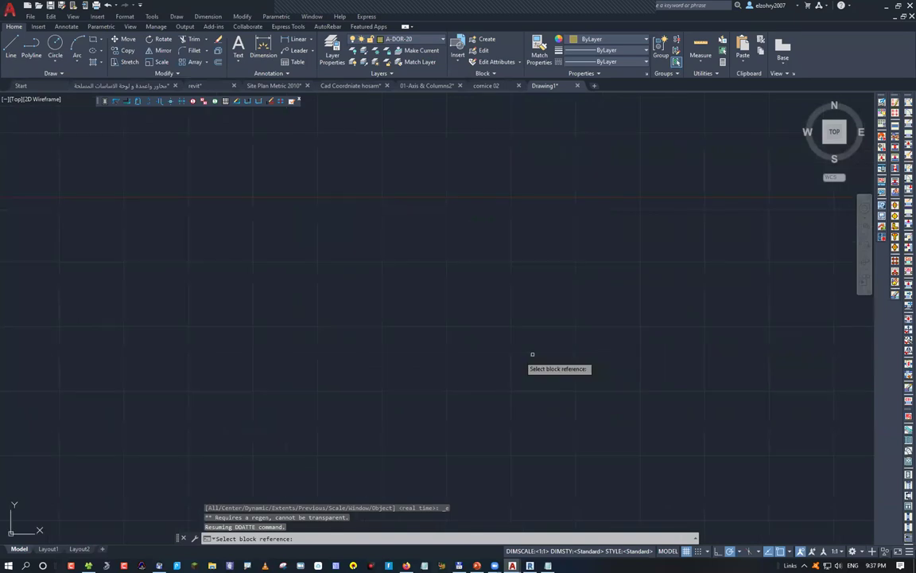
scroll(532, 355, "up", 4)
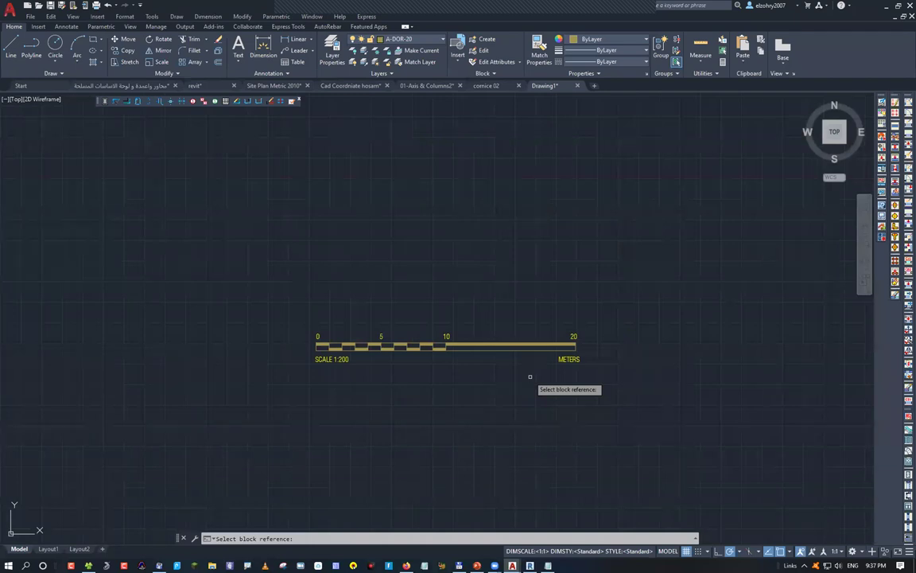
scroll(531, 449, "down", 4)
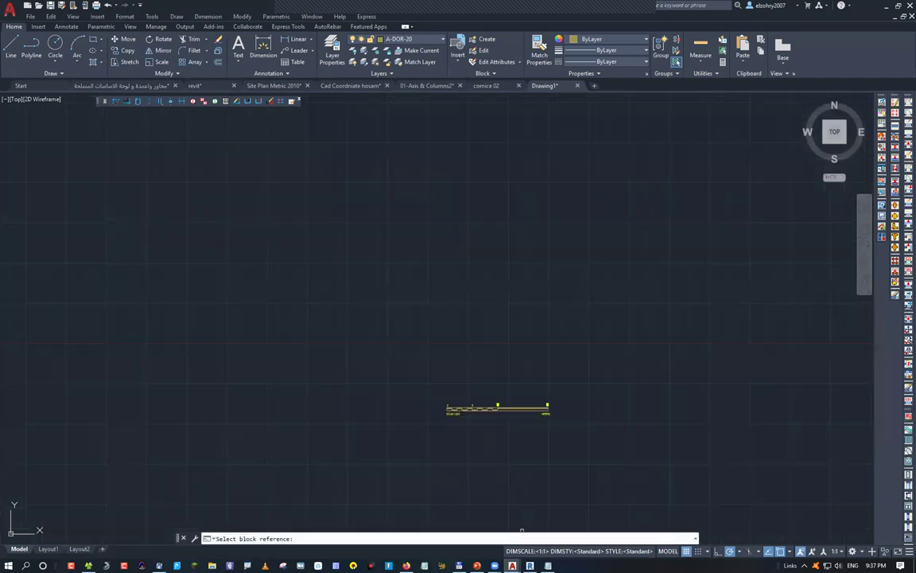
scroll(548, 450, "down", 2)
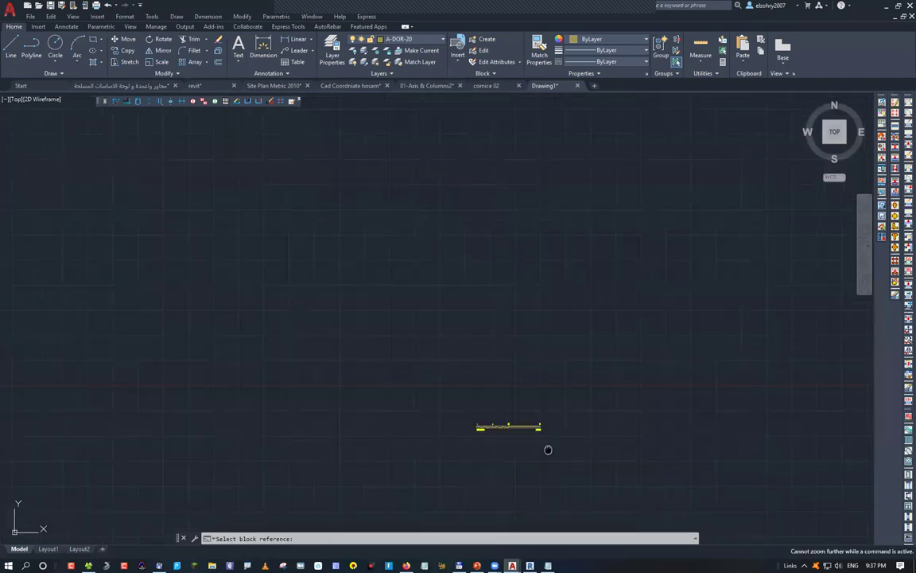
middle_click_drag(548, 449, 577, 436)
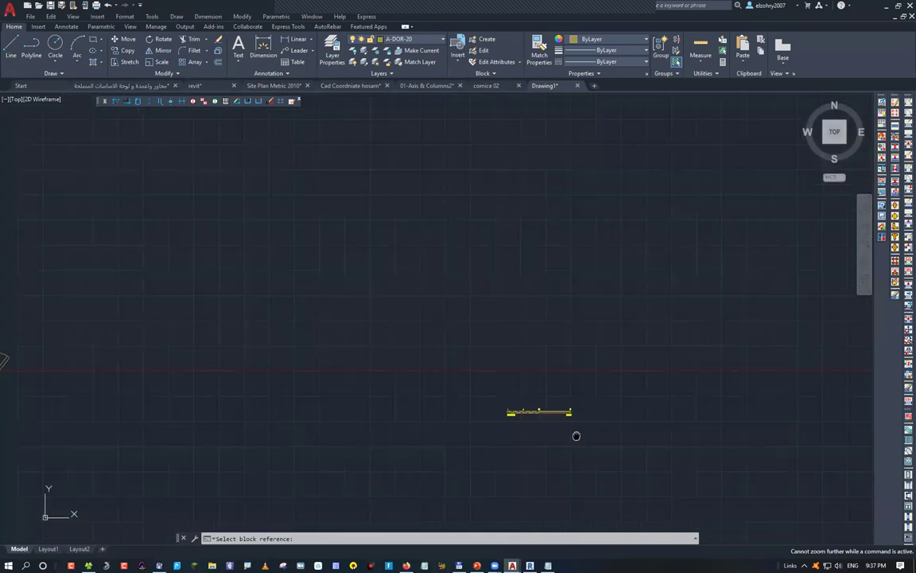
middle_click_drag(576, 436, 698, 408)
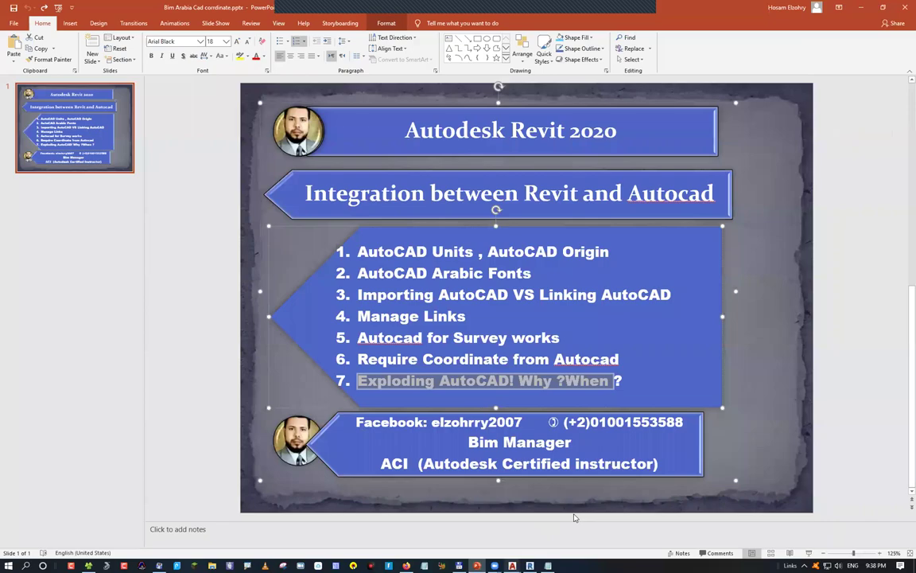
Call up the AutoCAD window previews from the taskbar to find 01-Axis & Columns2.
mouse_move(512, 565)
left_click(609, 518)
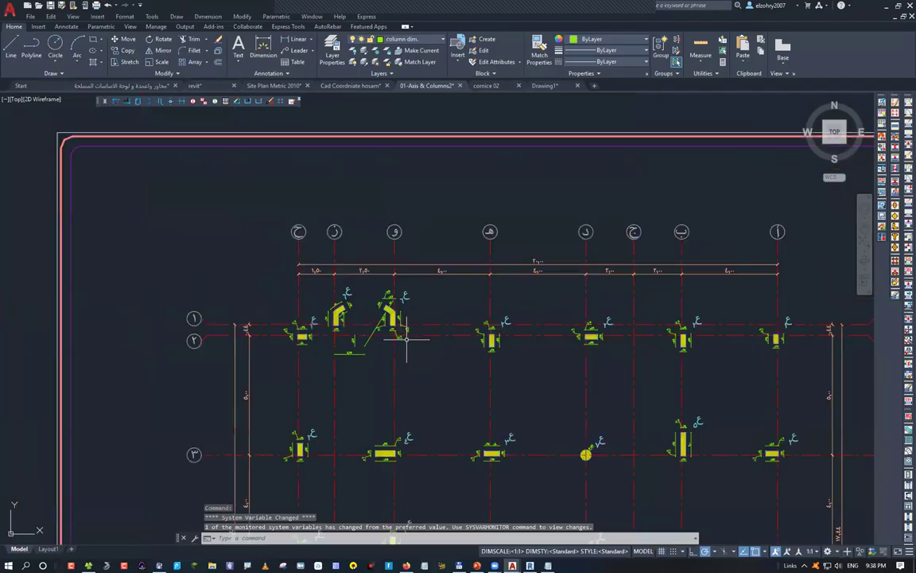
scroll(406, 339, "down", 6)
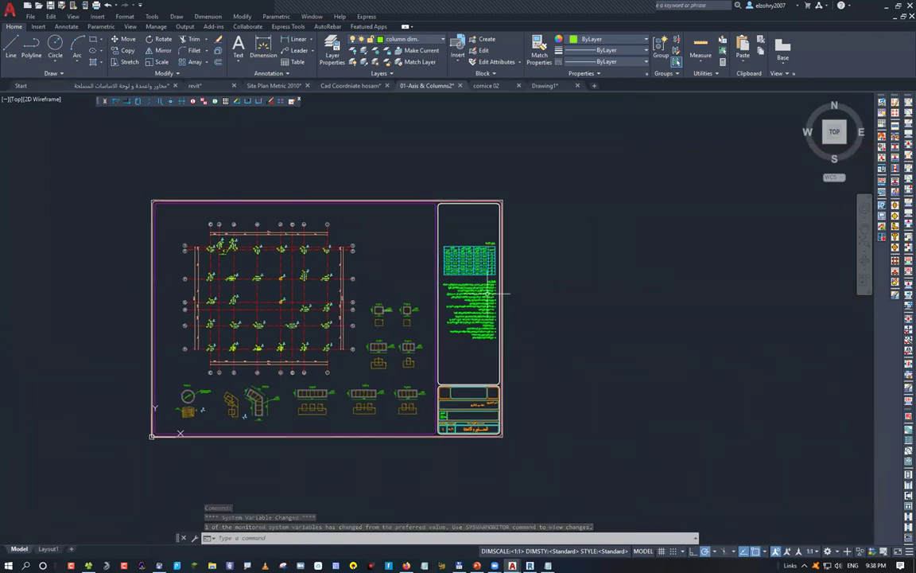
scroll(488, 293, "up", 10)
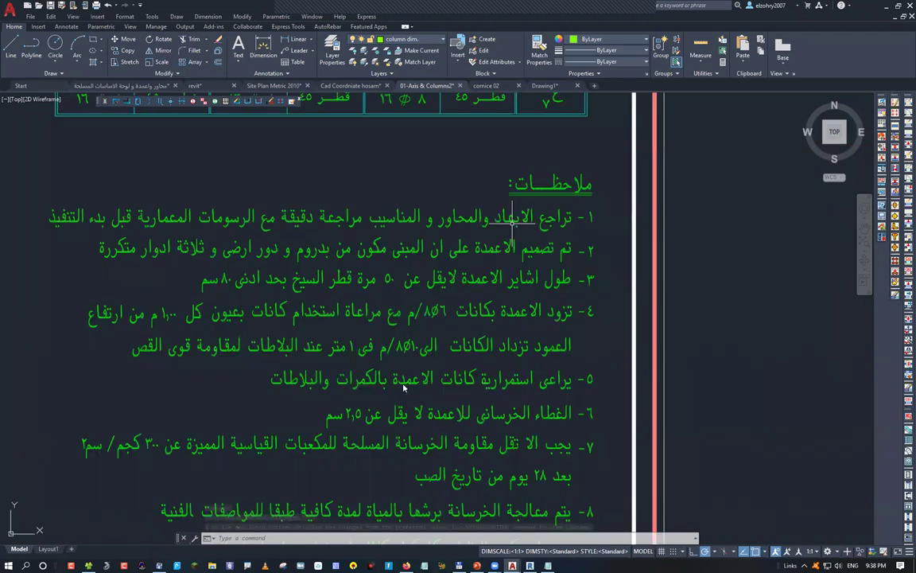
scroll(325, 302, "down", 6)
key("Escape")
key("Escape")
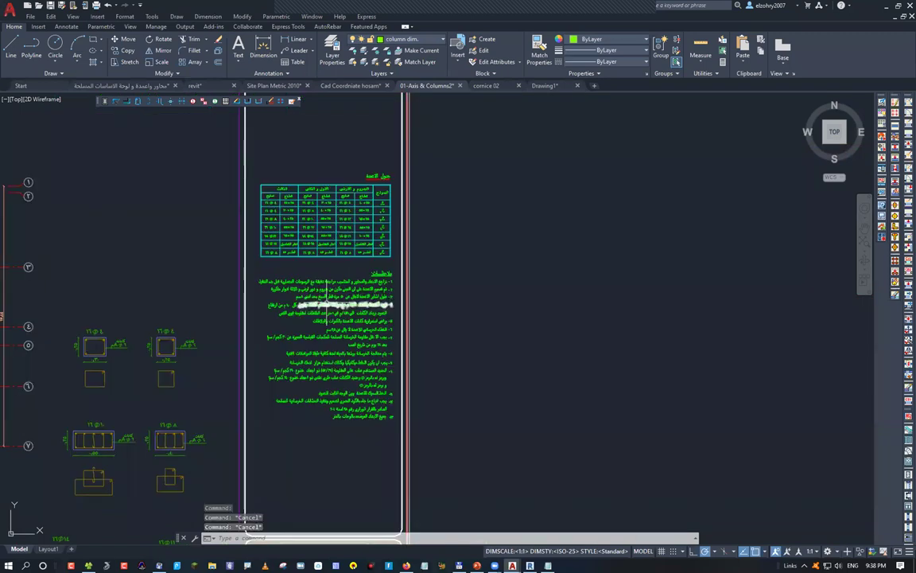
type("UN")
key("Return")
Close the units dialog and run TXTEXP on 'all', exploding the 325 texts including Arabic notes.
left_click(396, 368)
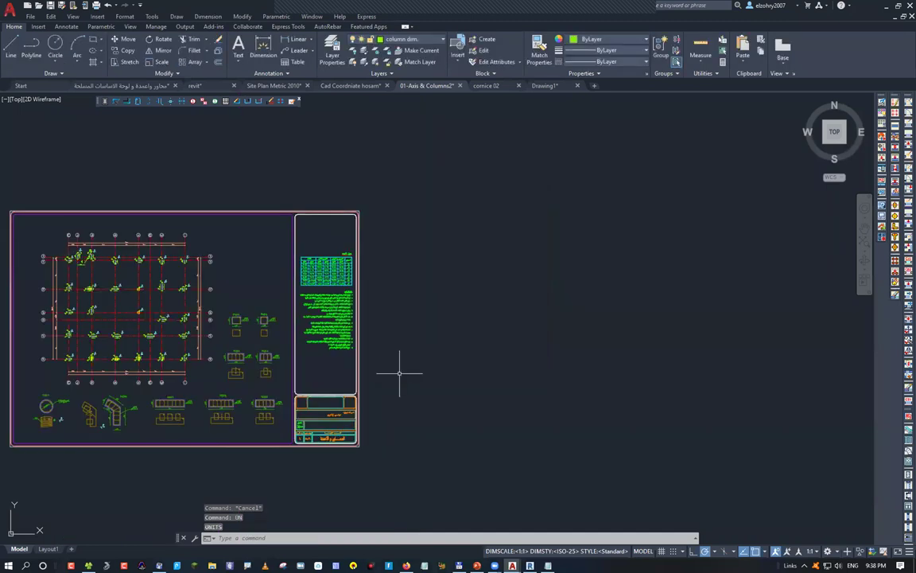
type("TXTEXP")
key("Return")
type("all")
key("Return")
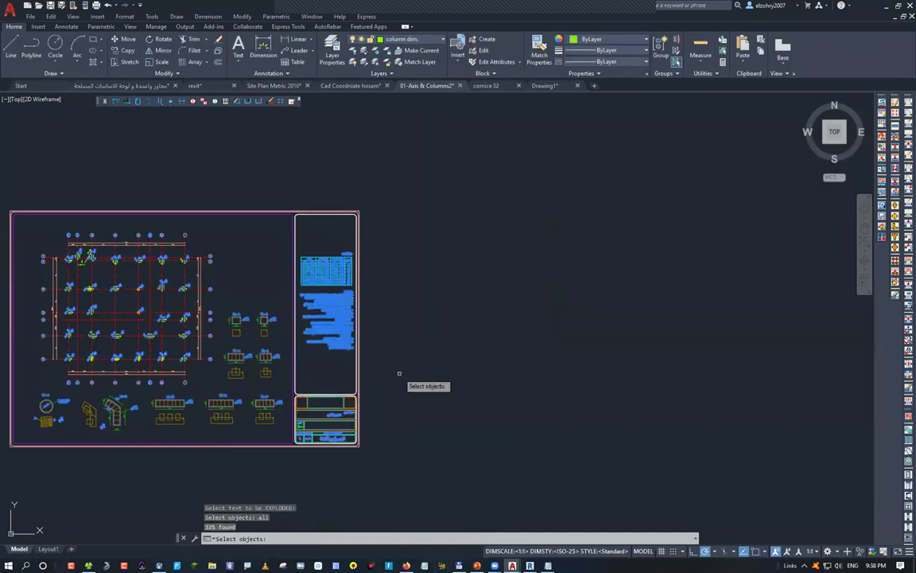
key("Return")
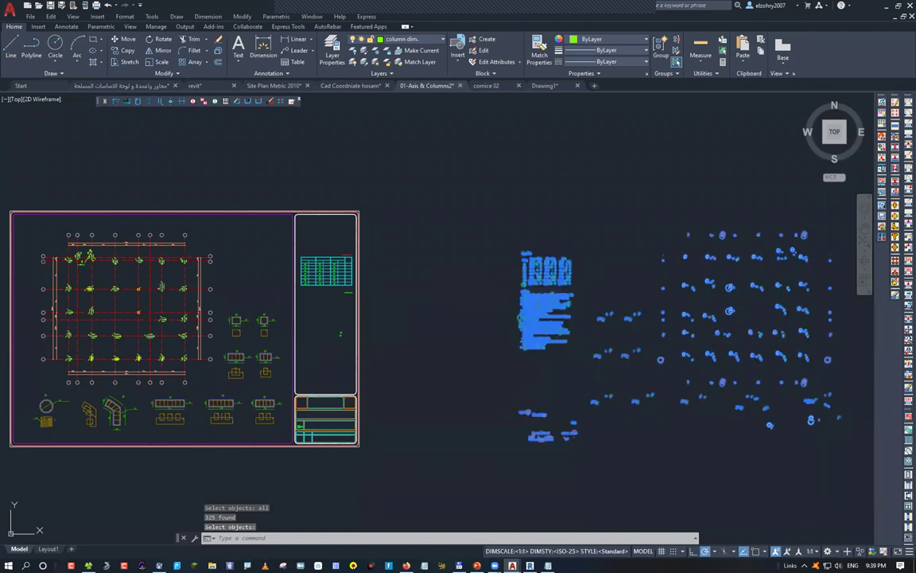
key("Return")
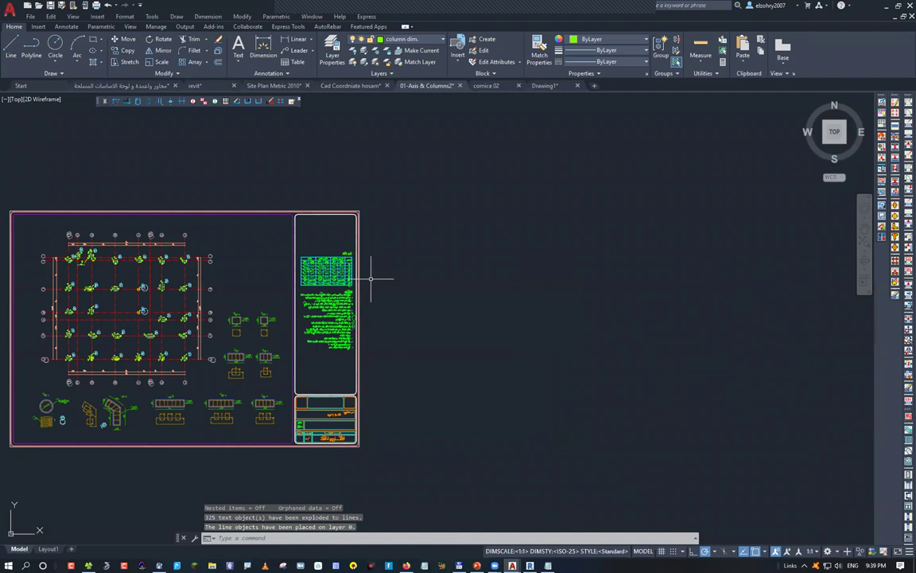
Zoom around the exploded notes to inspect the resulting line text.
scroll(342, 286, "up", 10)
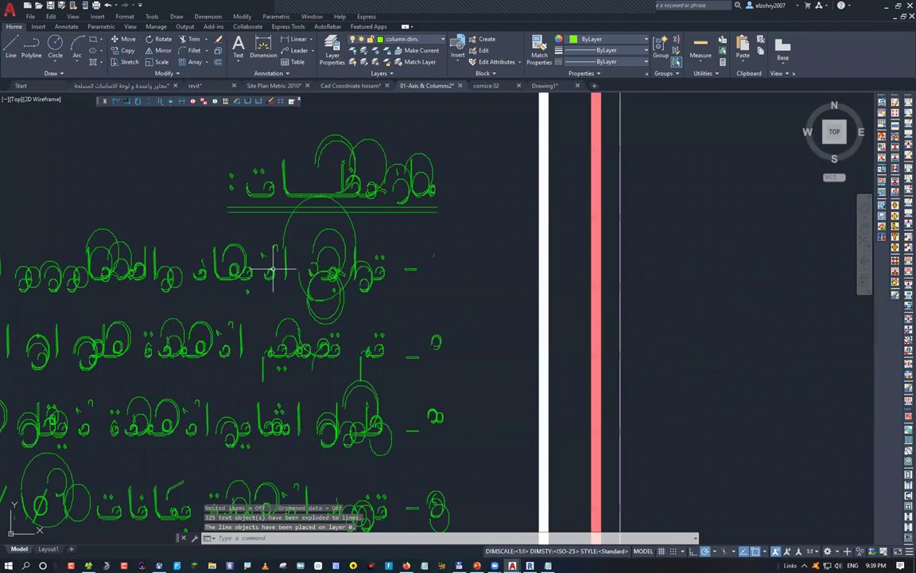
scroll(273, 309, "down", 2)
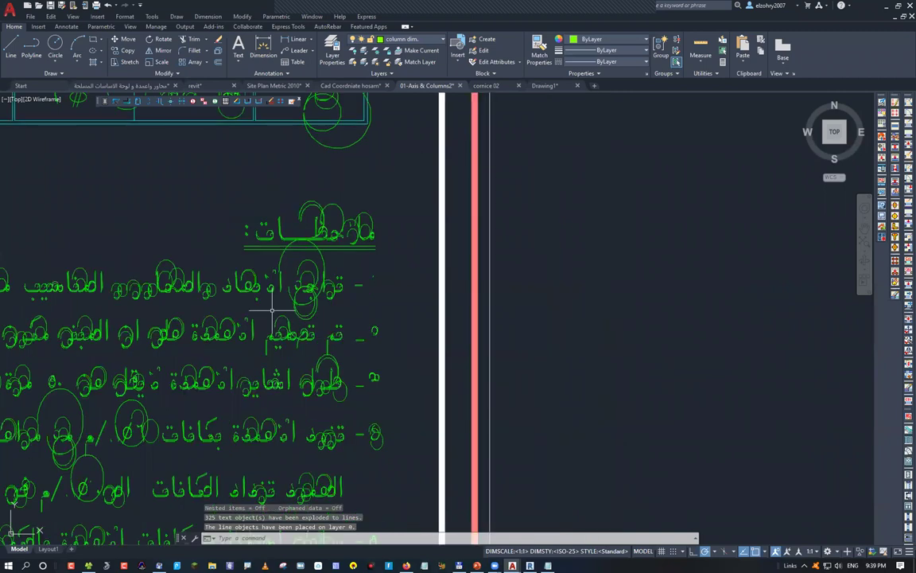
scroll(273, 309, "down", 5)
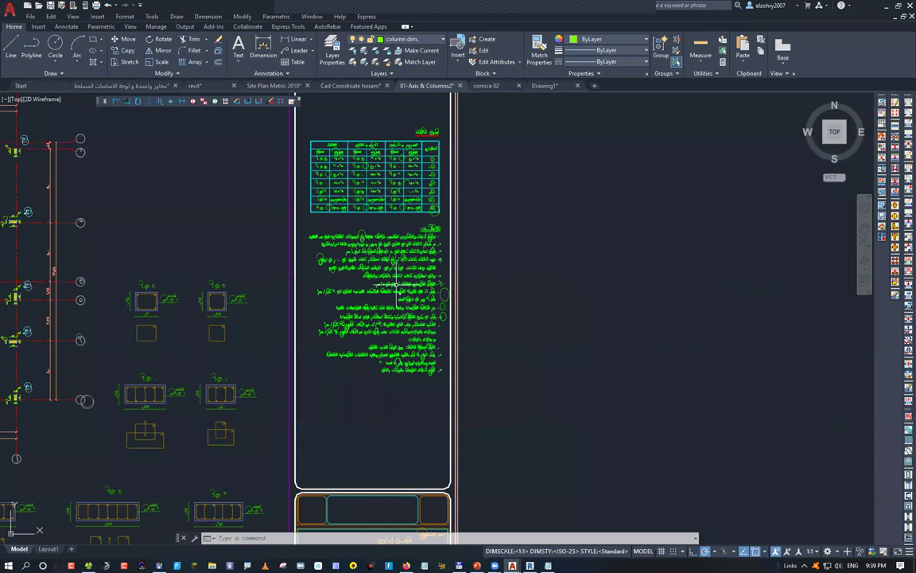
scroll(397, 284, "down", 4)
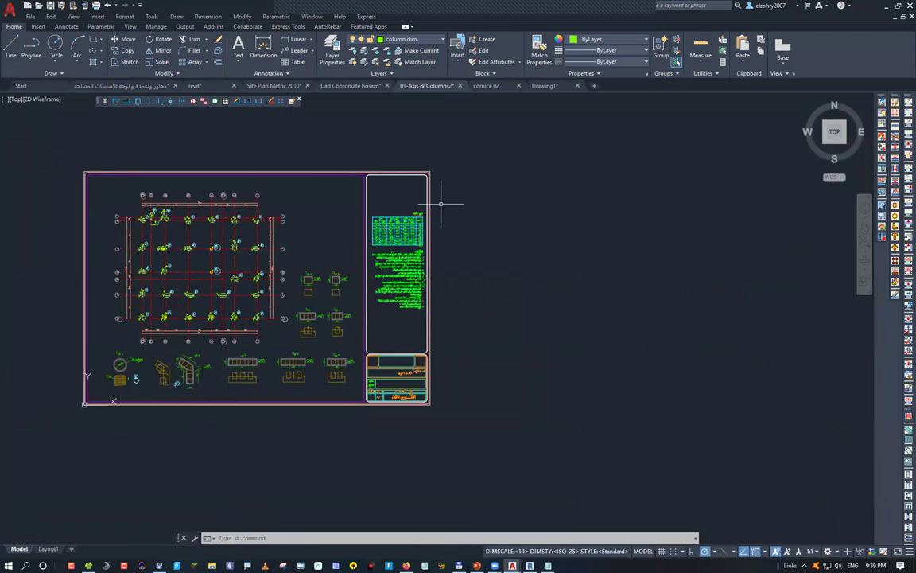
scroll(441, 204, "down", 2)
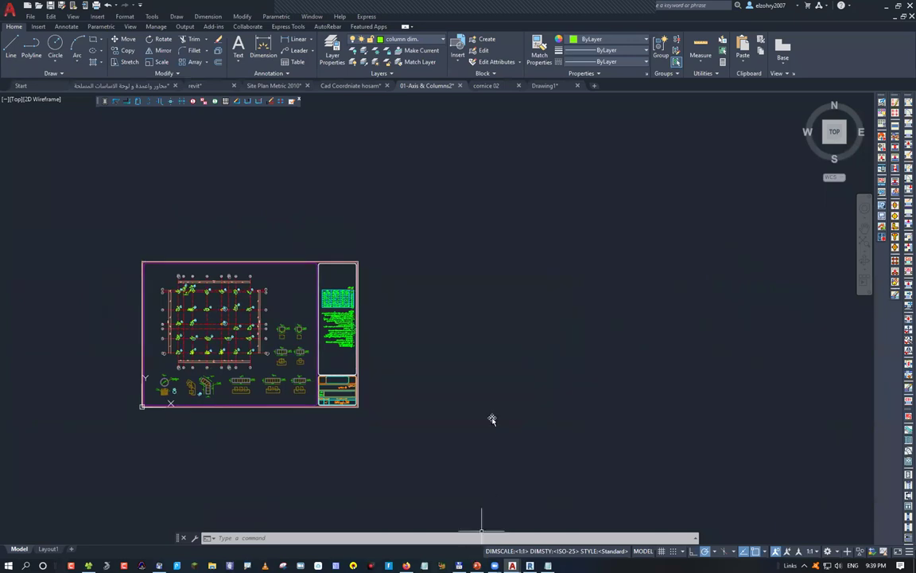
Review the PowerPoint outline slide, then bring up the Cad Coordniate hosam site drawing.
key("alt+Tab")
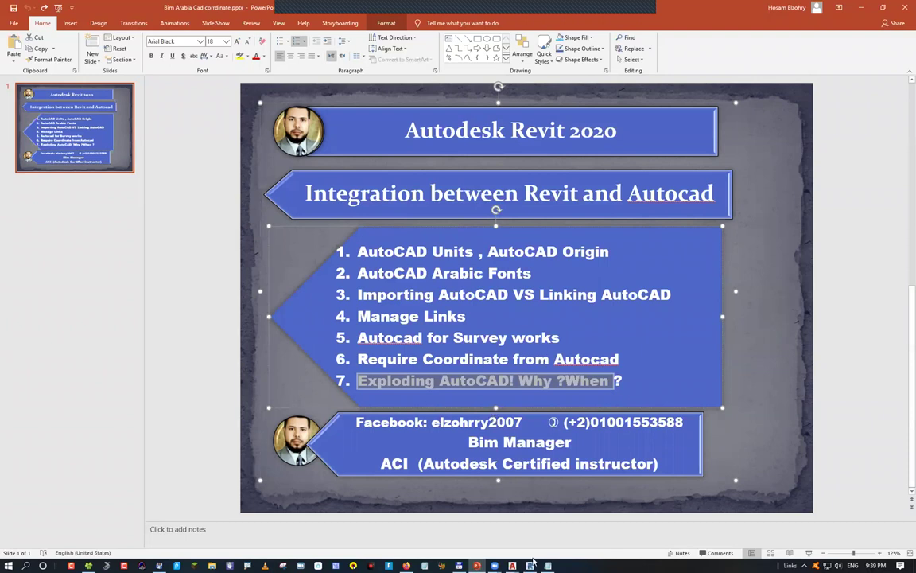
mouse_move(512, 566)
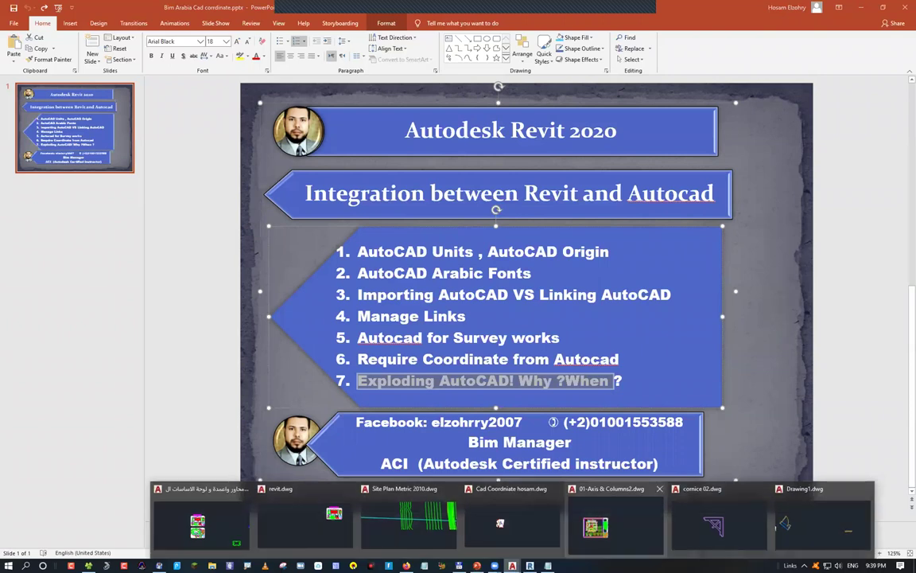
left_click(611, 521)
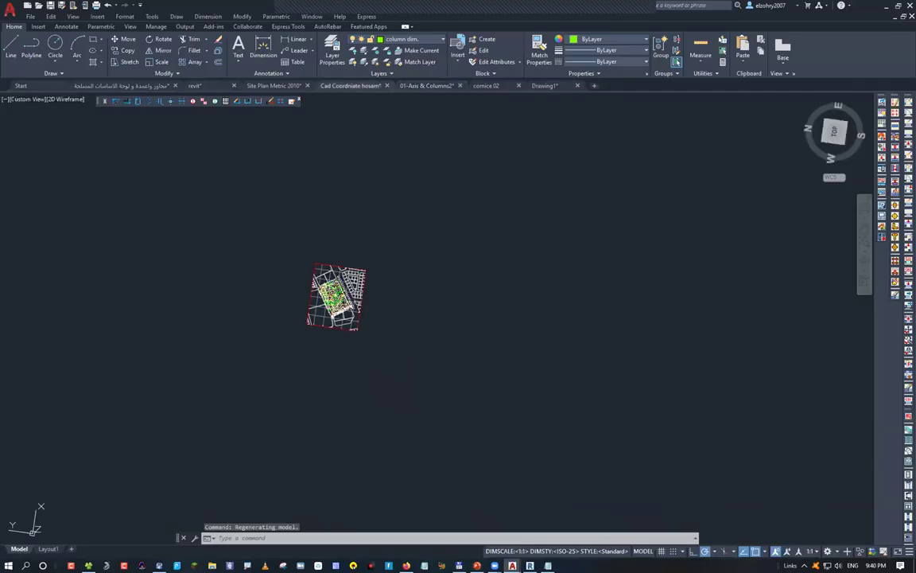
Switch through Site Plan Metric 2010 to the revit drawing and zoom around it.
left_click(272, 86)
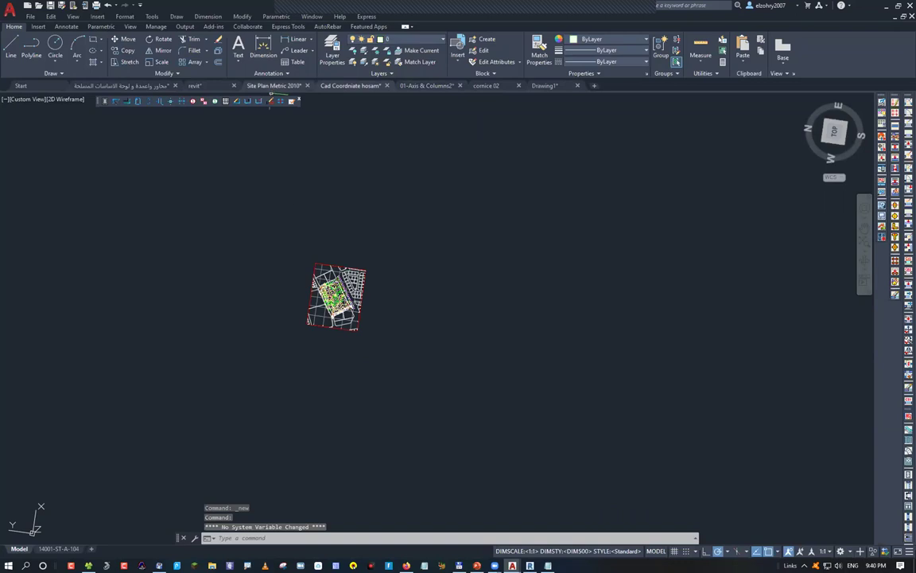
left_click(195, 85)
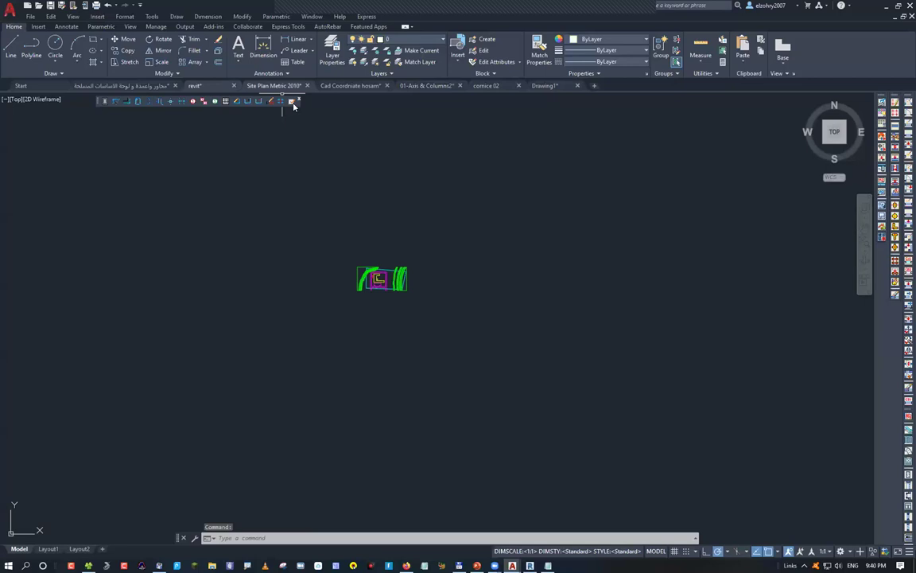
scroll(350, 262, "up", 8)
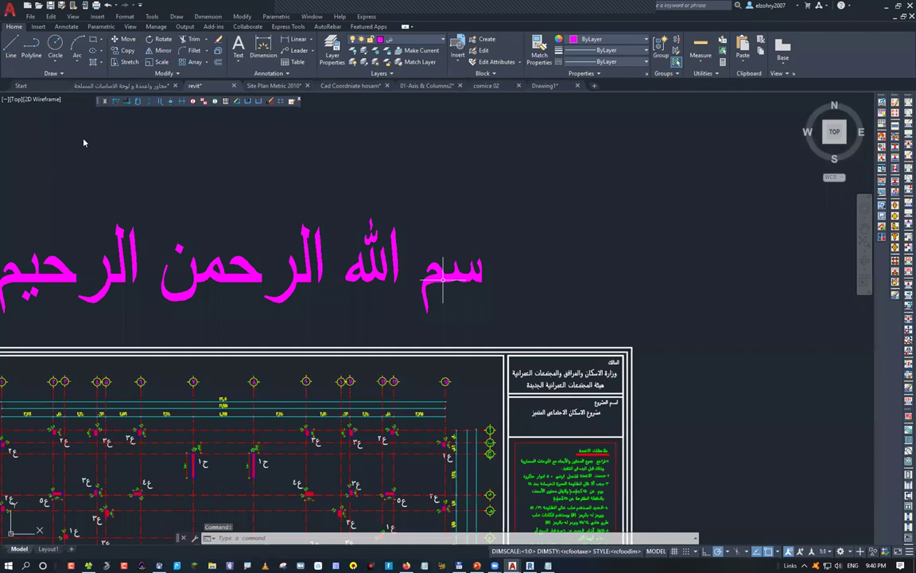
scroll(430, 280, "down", 4)
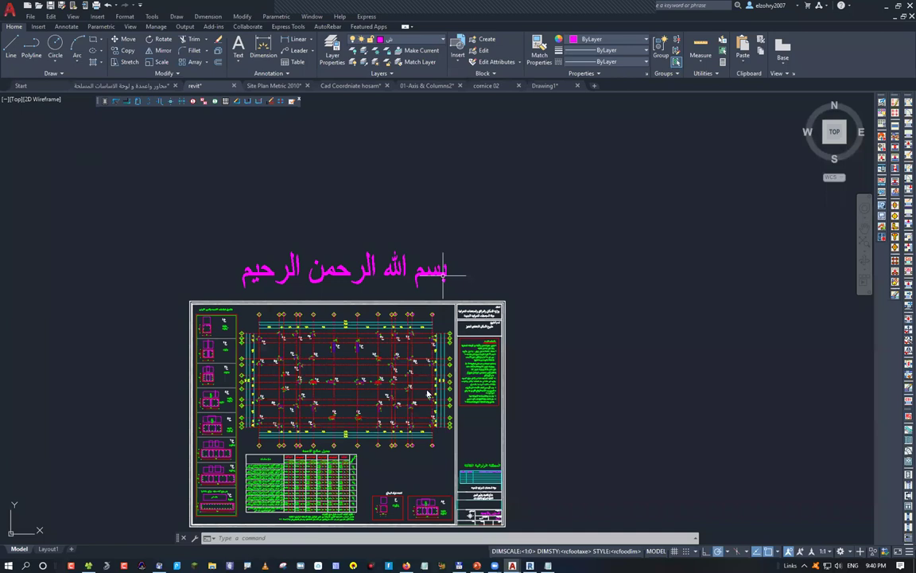
Cancel a Save As, then start plotting and dismiss the missing Xerox plotter warning.
left_click(31, 16)
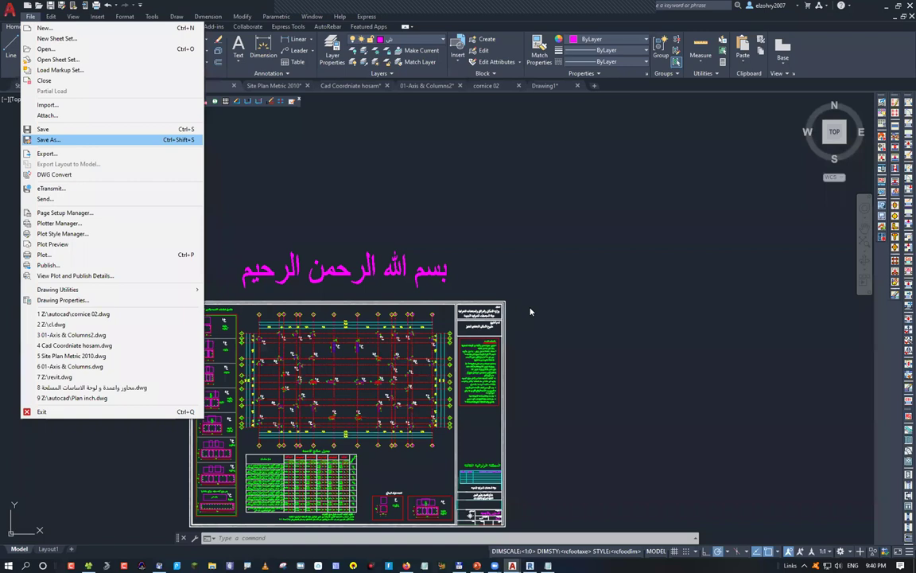
key("Return")
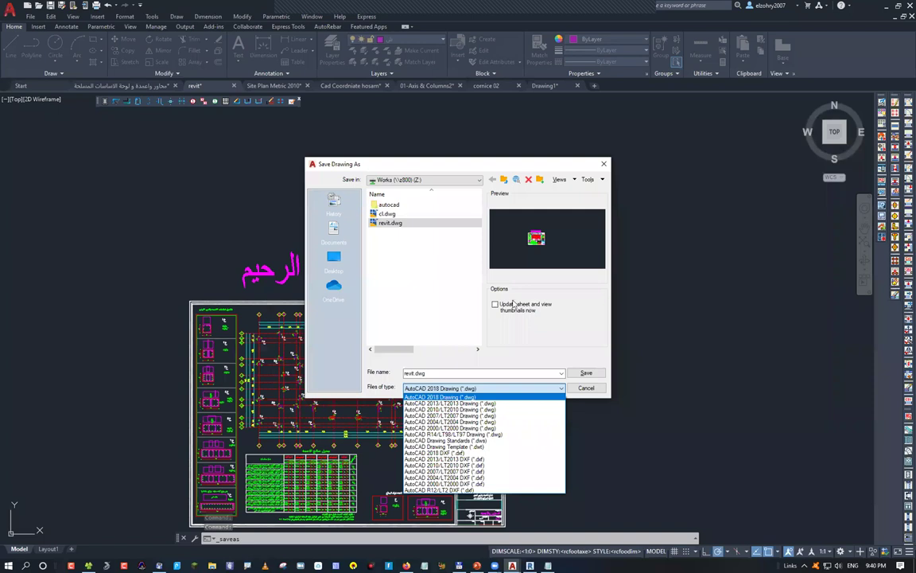
key("Escape")
key("Escape")
key("ctrl+p")
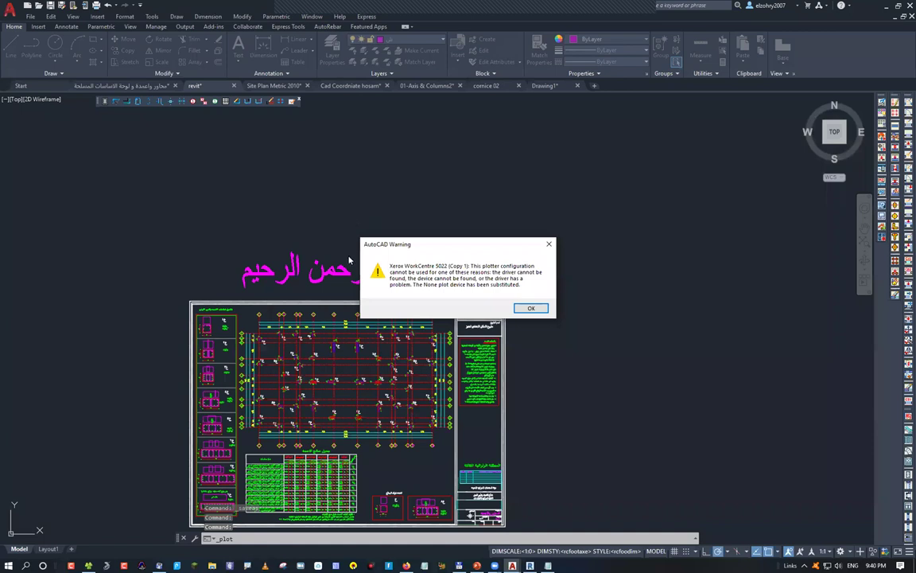
key("Return")
left_click(406, 211)
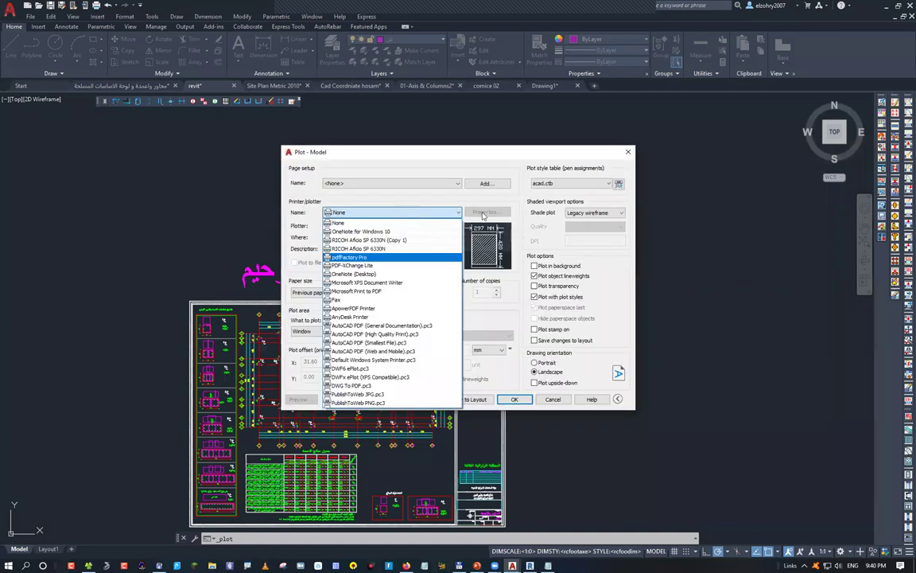
left_click(350, 257)
left_click(488, 212)
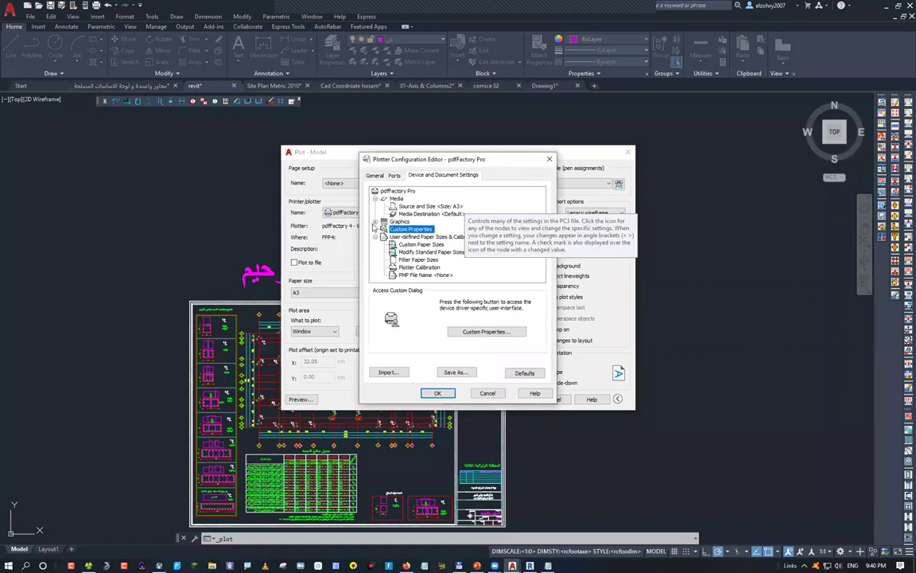
left_click(459, 245)
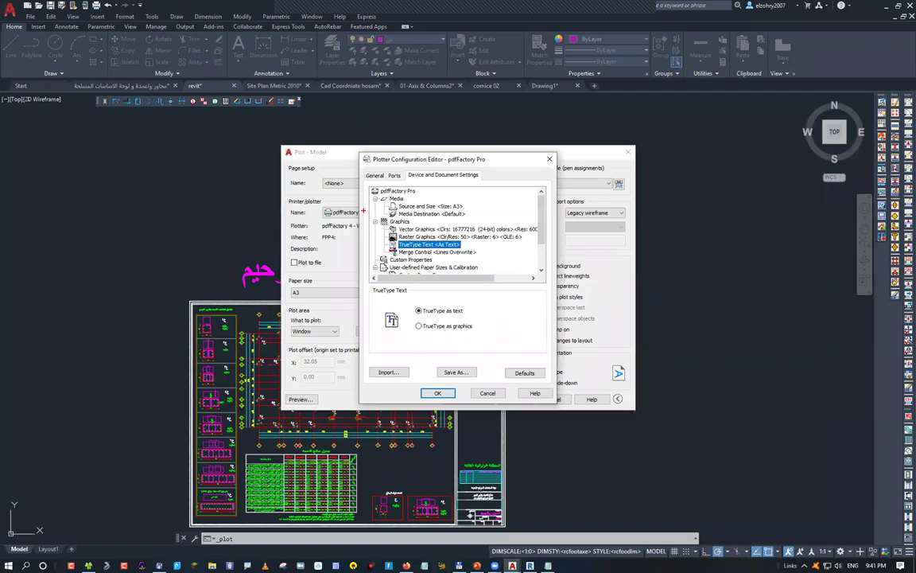
left_click_drag(380, 192, 434, 192)
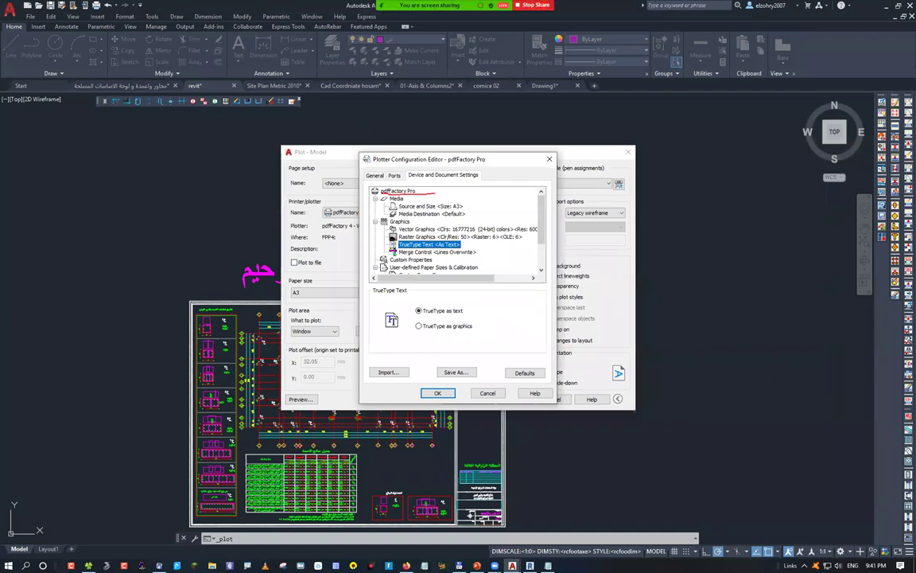
left_click_drag(167, 261, 167, 307)
type("pdf prf")
key("BackSpace")
type("o")
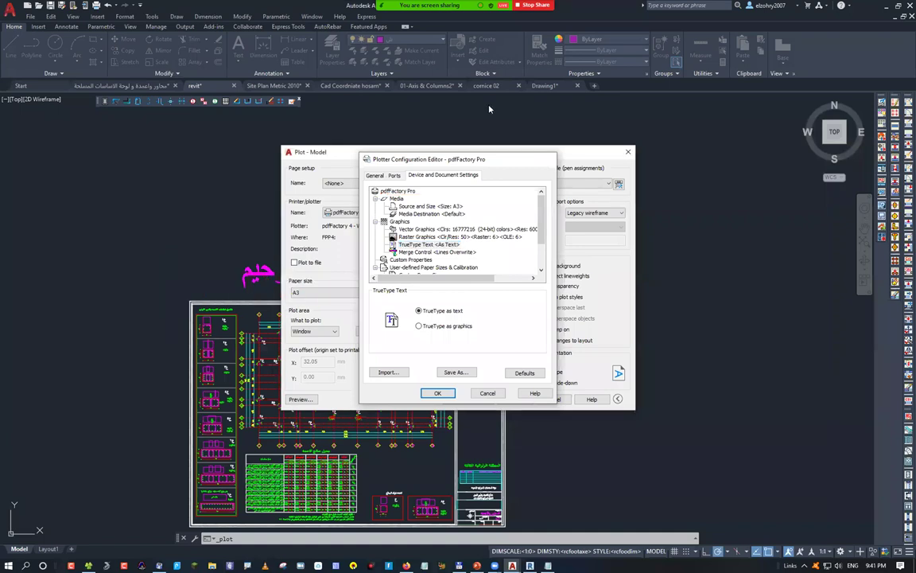
key("Return")
key("Escape")
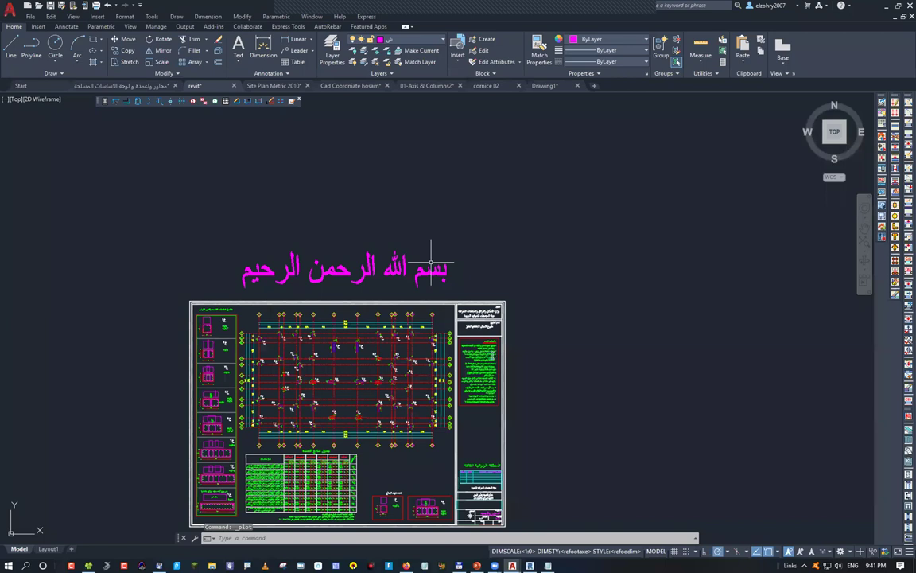
Check Revit's Print dialog set to pdfFactory Pro, close it, and show AutoCAD's windows.
key("alt+Tab")
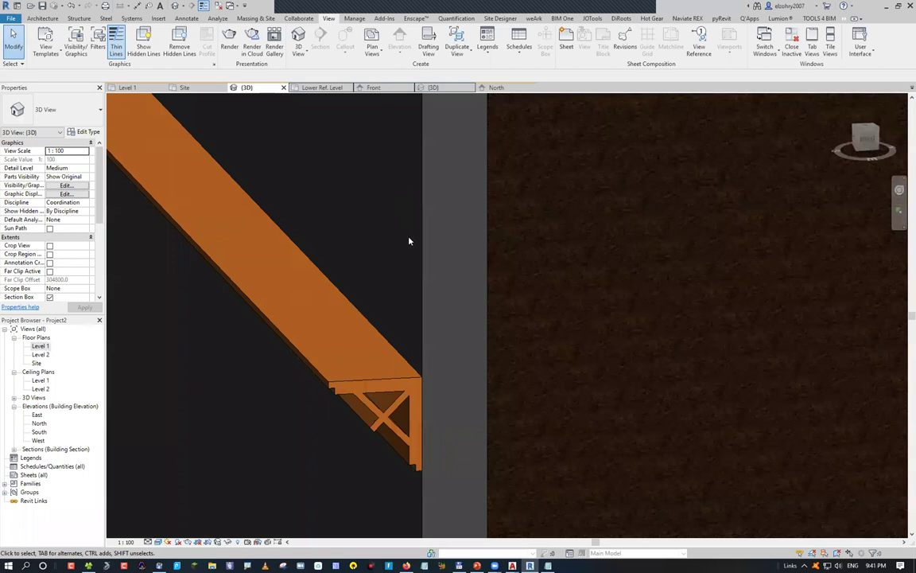
key("ctrl+p")
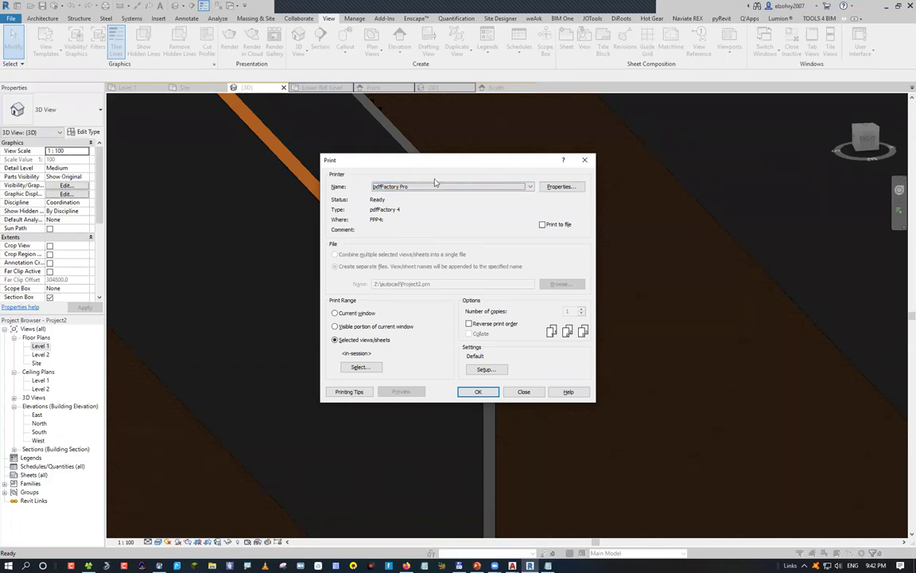
left_click(469, 391)
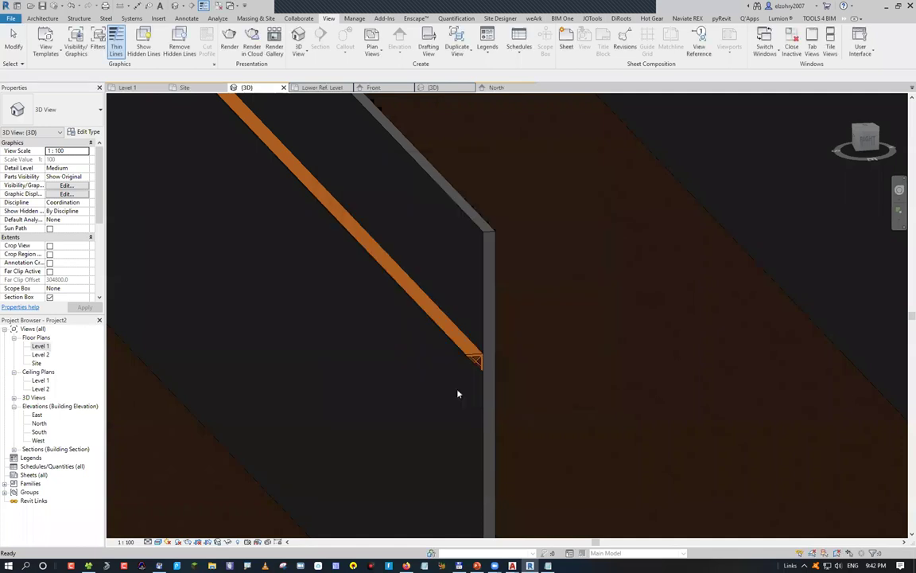
left_click(512, 566)
Switch to the foundation plan drawing and frame the Arabic heading with its sheet.
left_click(290, 534)
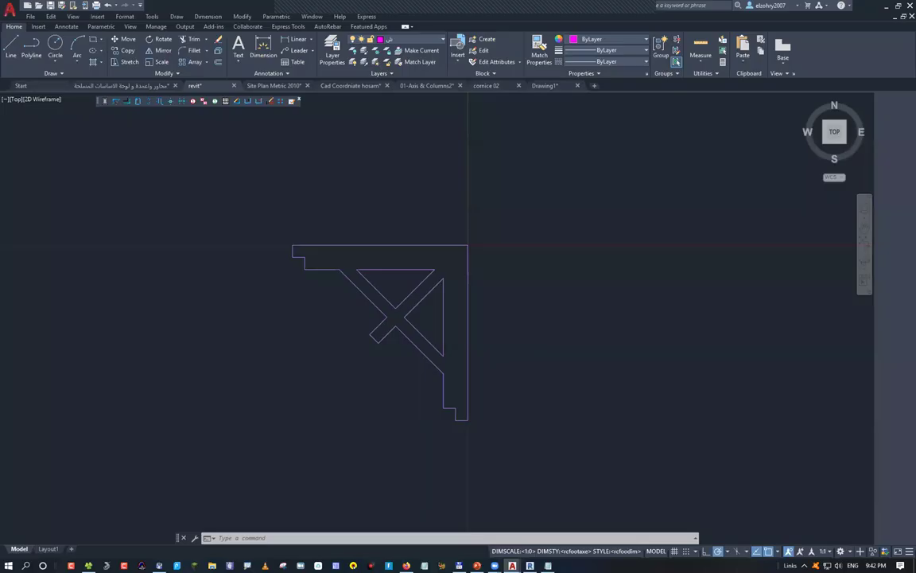
left_click(361, 86)
left_click(440, 86)
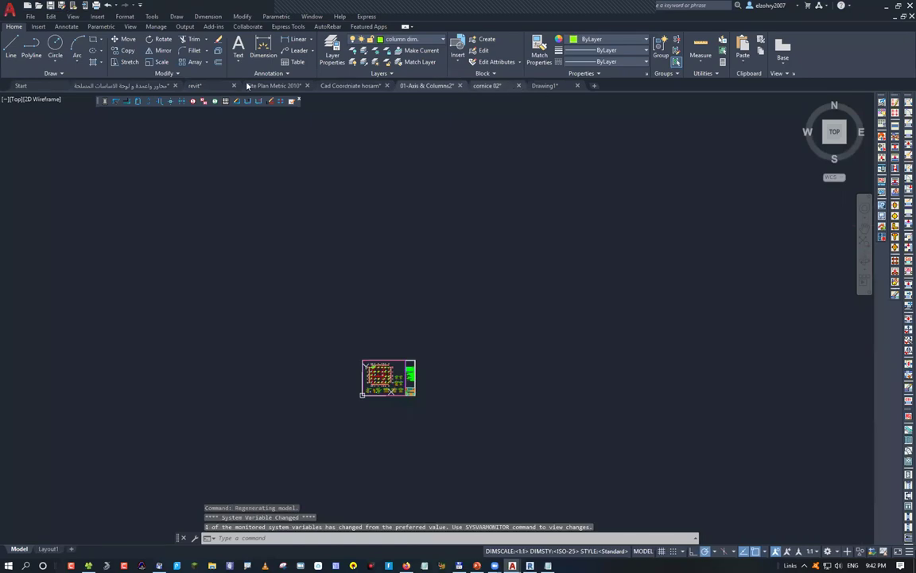
left_click(153, 86)
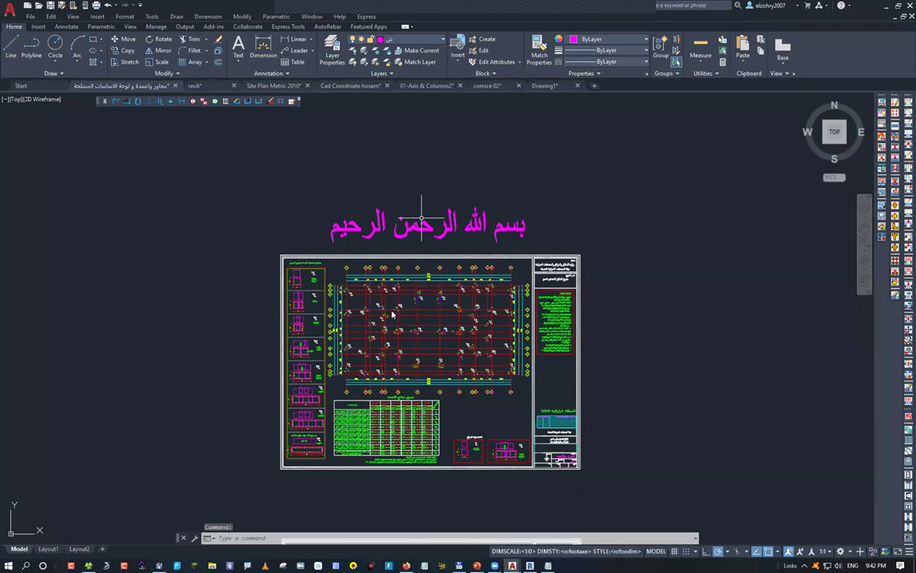
middle_click_drag(422, 215, 327, 232)
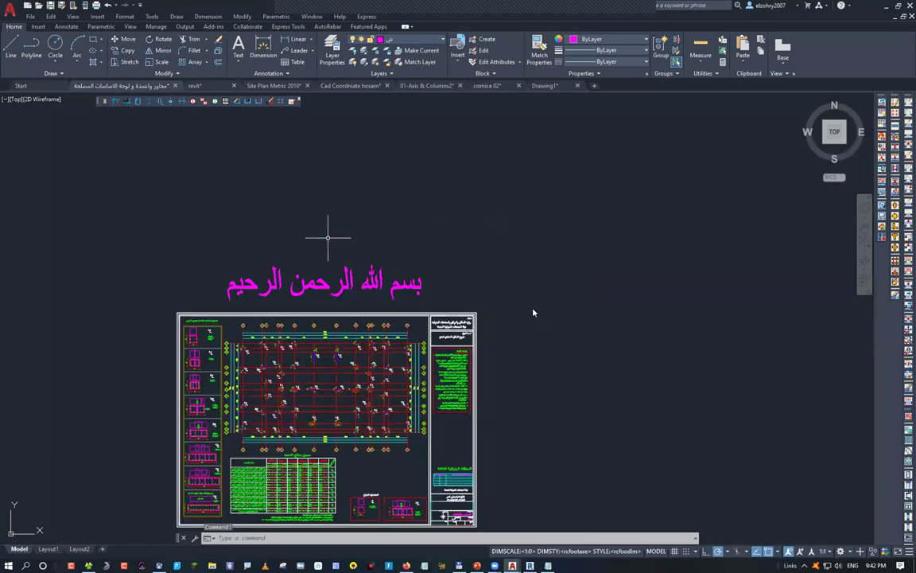
Plot a picked window around the Arabic heading to pdfFactory Pro on A3, after previewing.
key("ctrl+p")
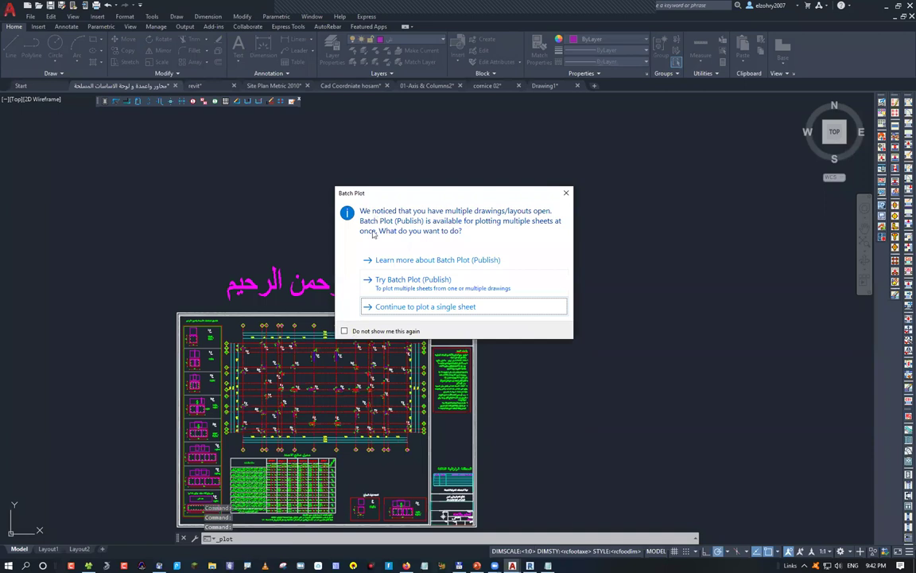
key("Return")
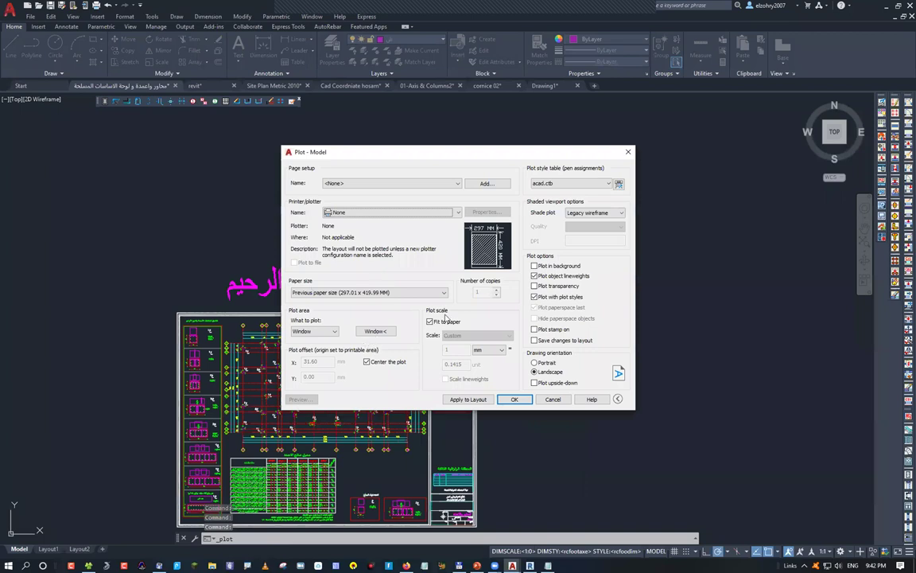
left_click(314, 331)
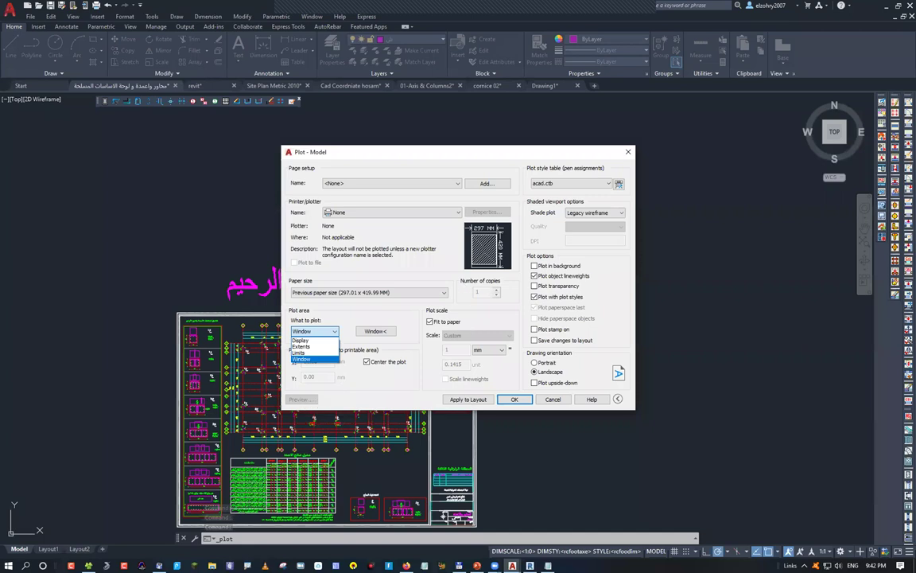
key("Return")
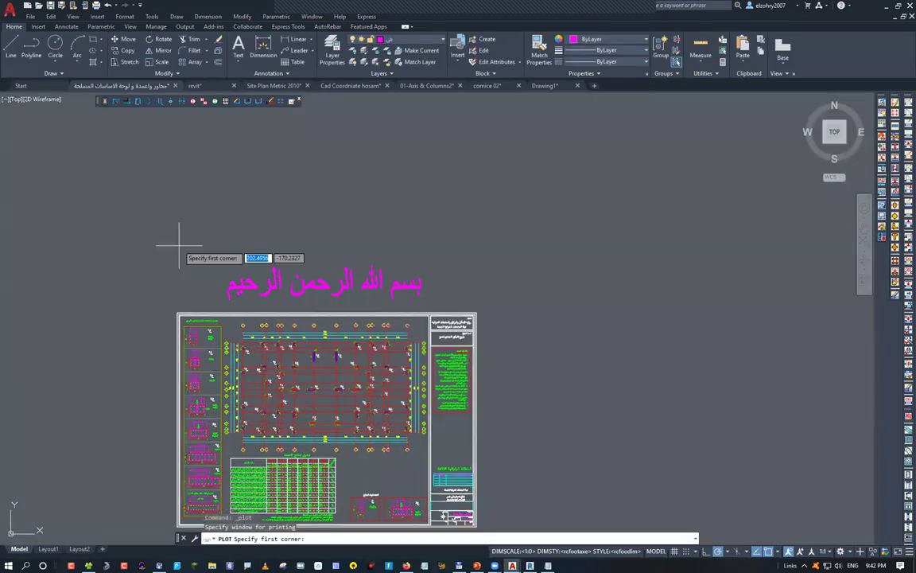
left_click(179, 246)
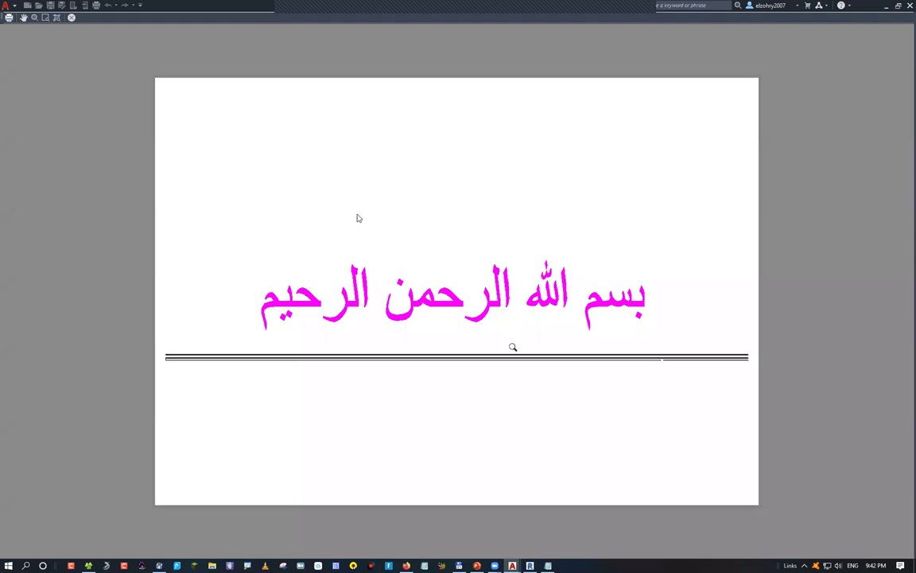
key("Escape")
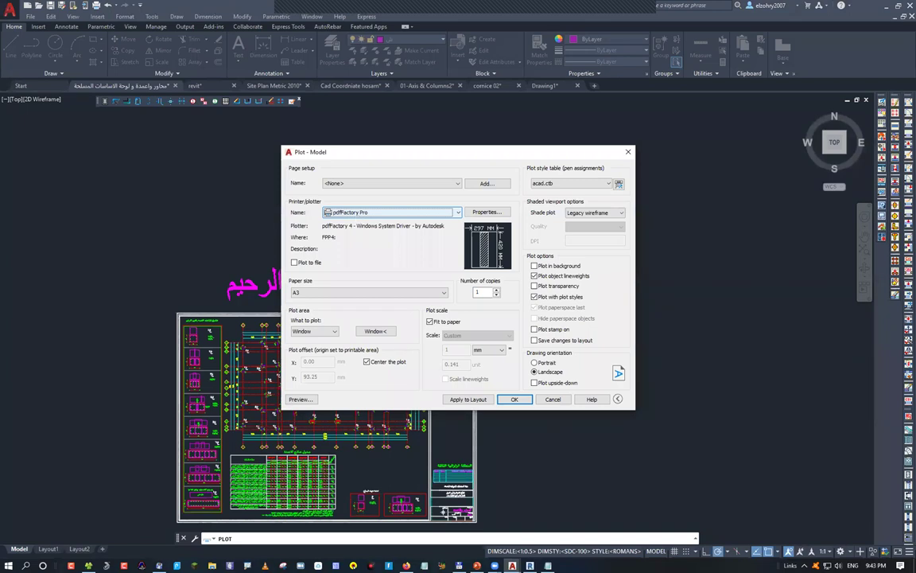
key("Return")
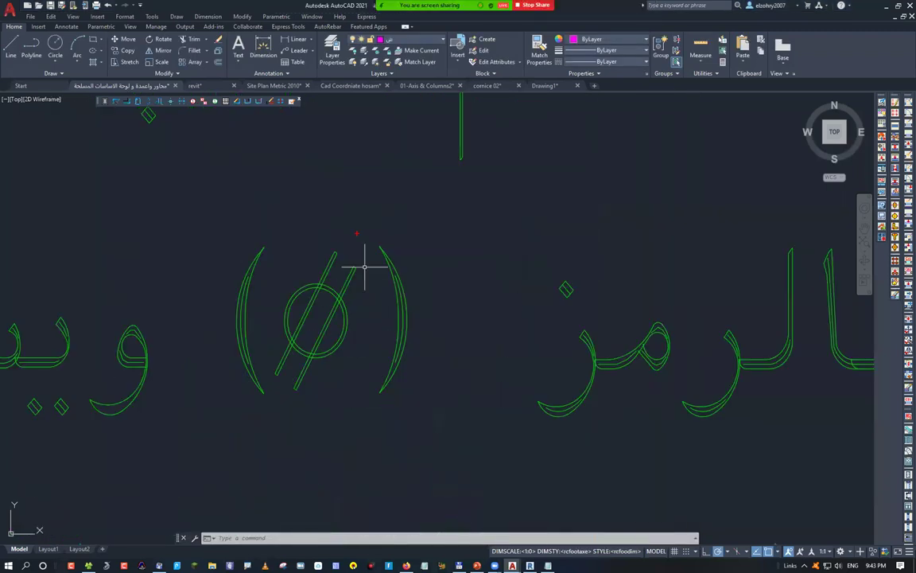
left_click_drag(356, 233, 338, 213)
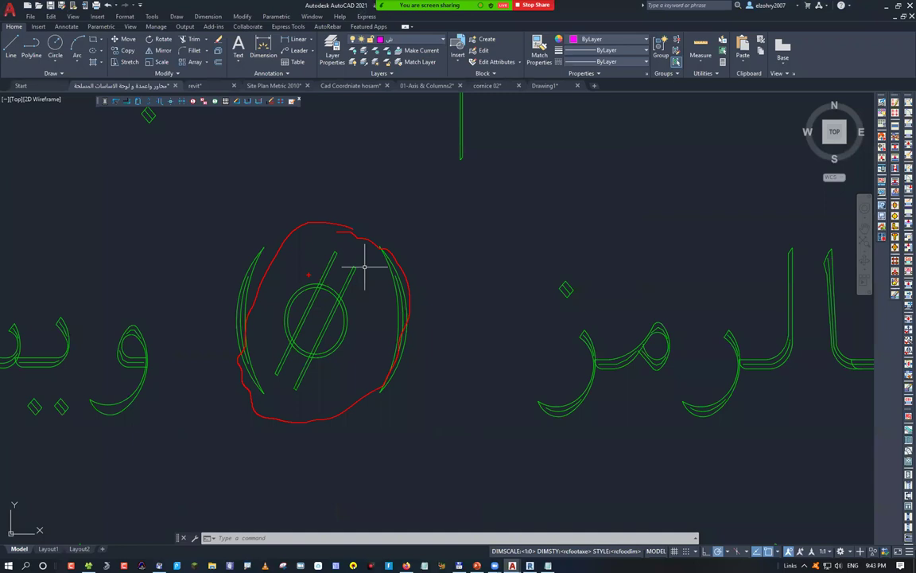
left_click_drag(308, 212, 314, 261)
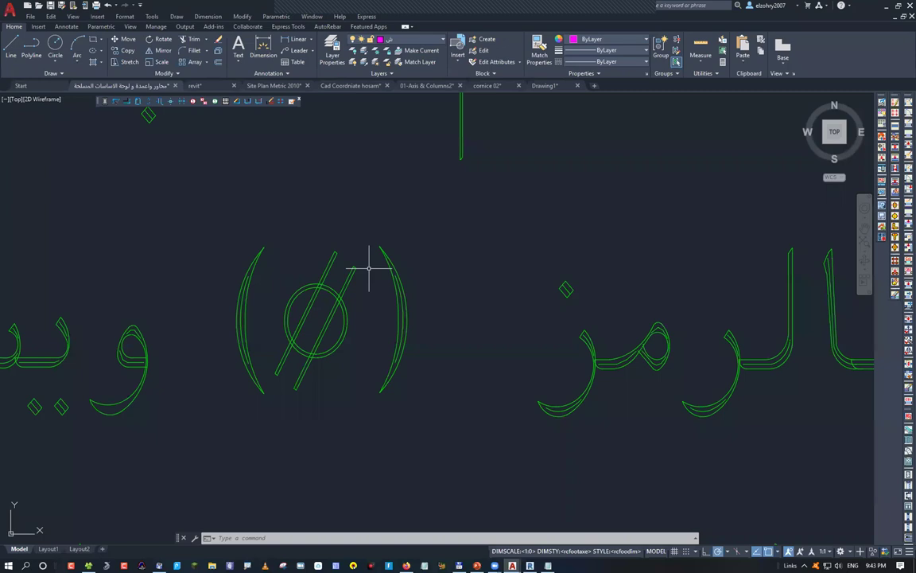
key("Escape")
key("Escape")
scroll(368, 268, "down", 7)
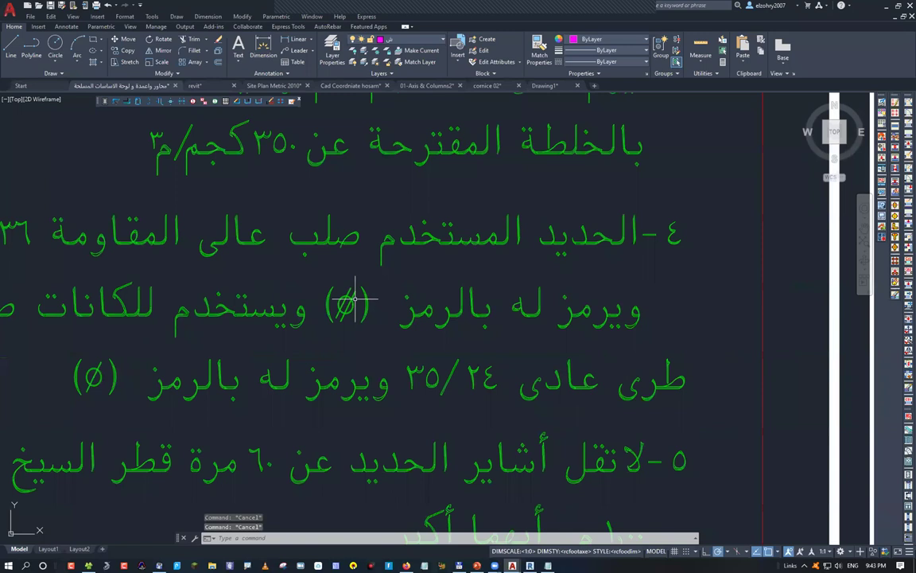
scroll(356, 300, "down", 2)
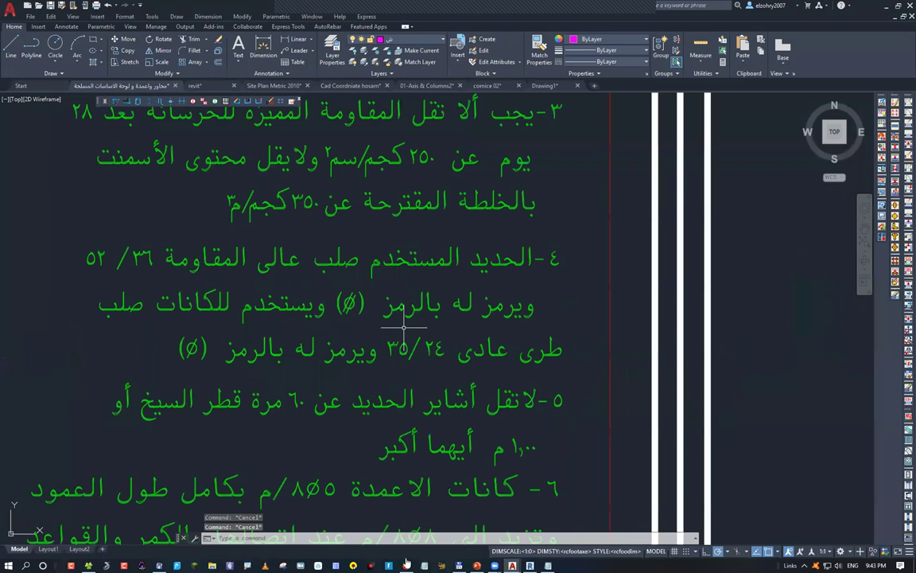
scroll(406, 320, "down", 4)
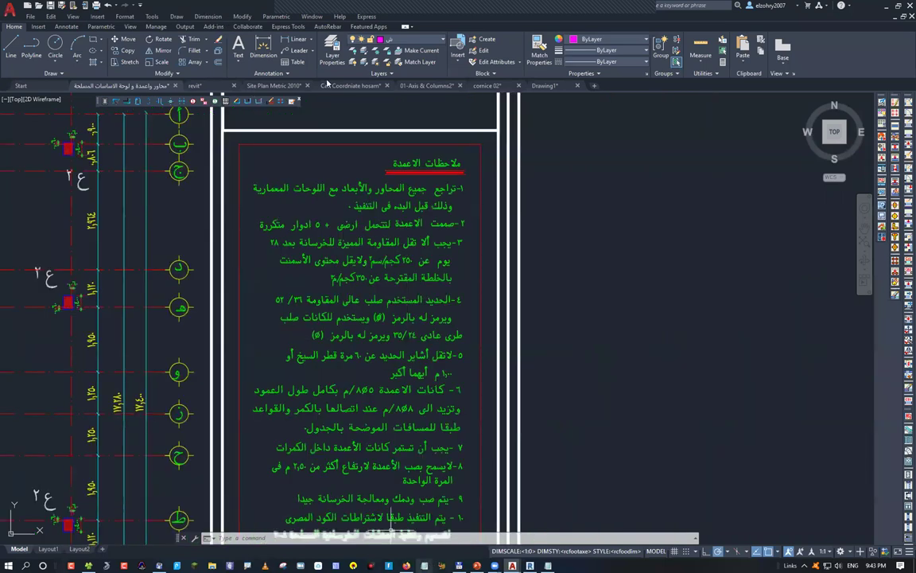
Search 'pdf factory pro', read the bramjlek.com pdfFactory Pro 6 v6.37 page, then return to AutoCAD.
key("alt+Tab")
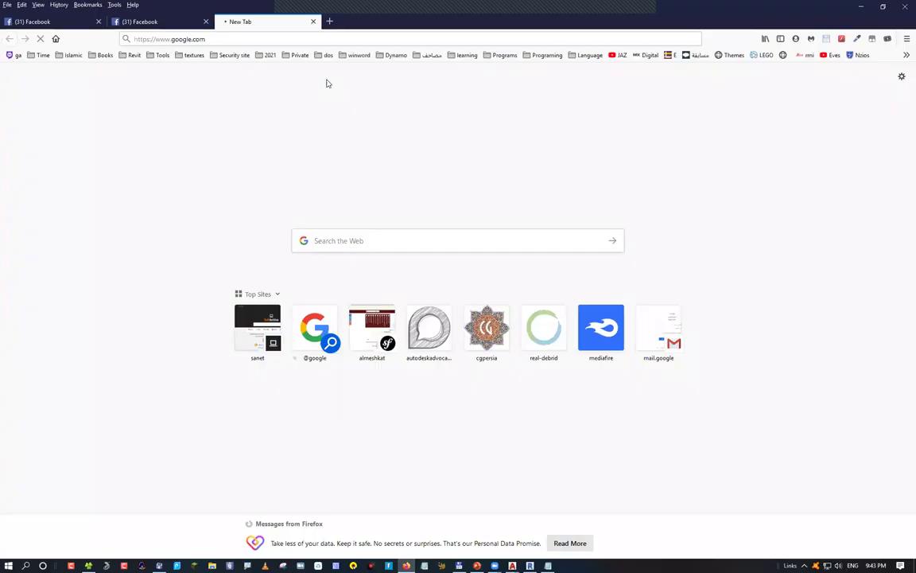
type("pdf factory pro")
key("Return")
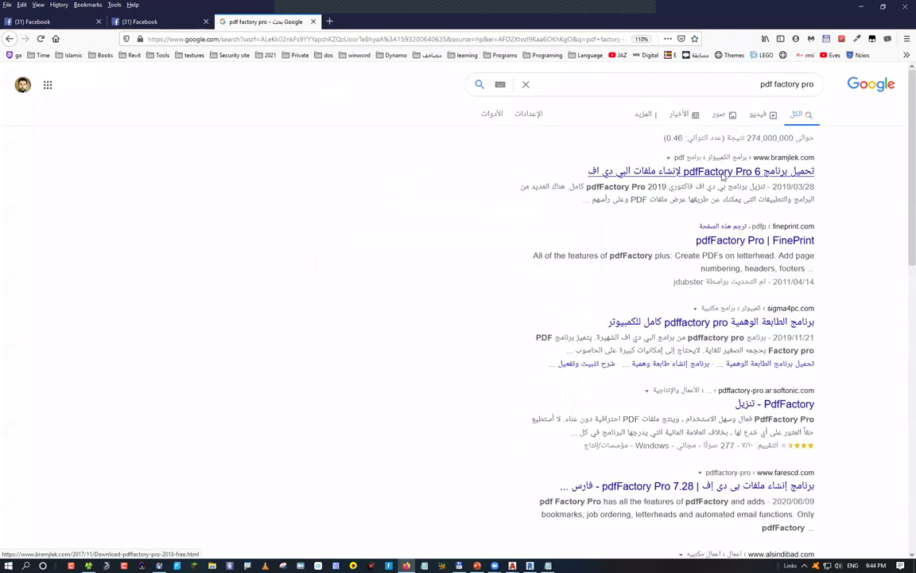
left_click(723, 173)
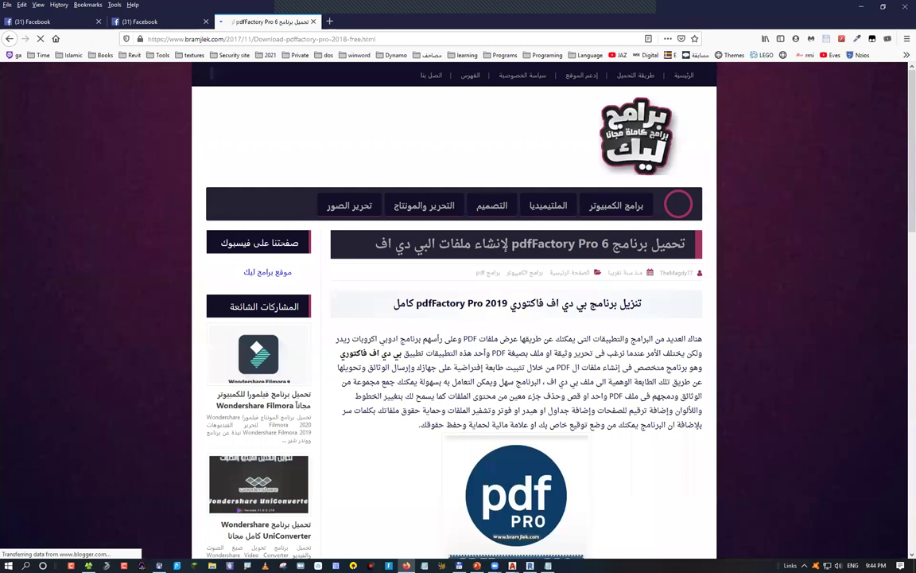
scroll(453, 318, "down", 3)
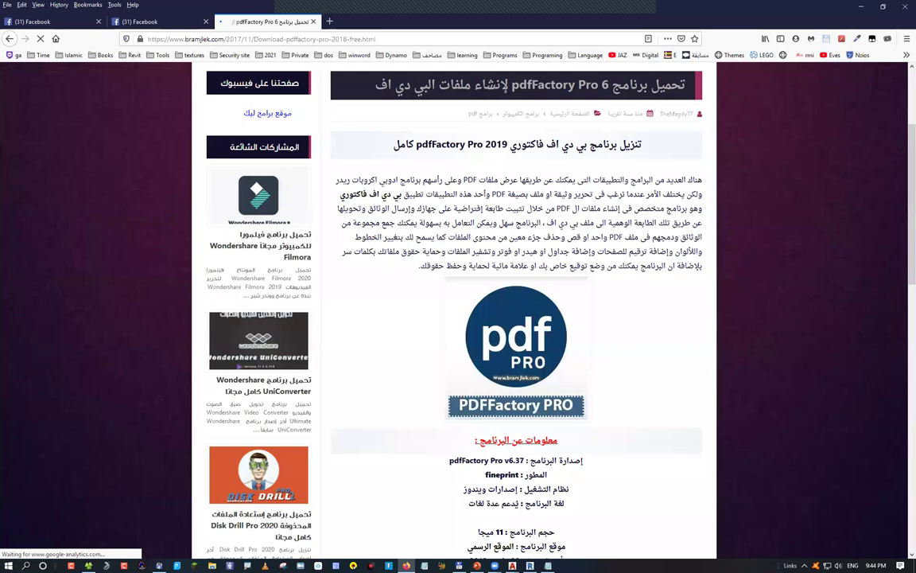
key("alt+Tab")
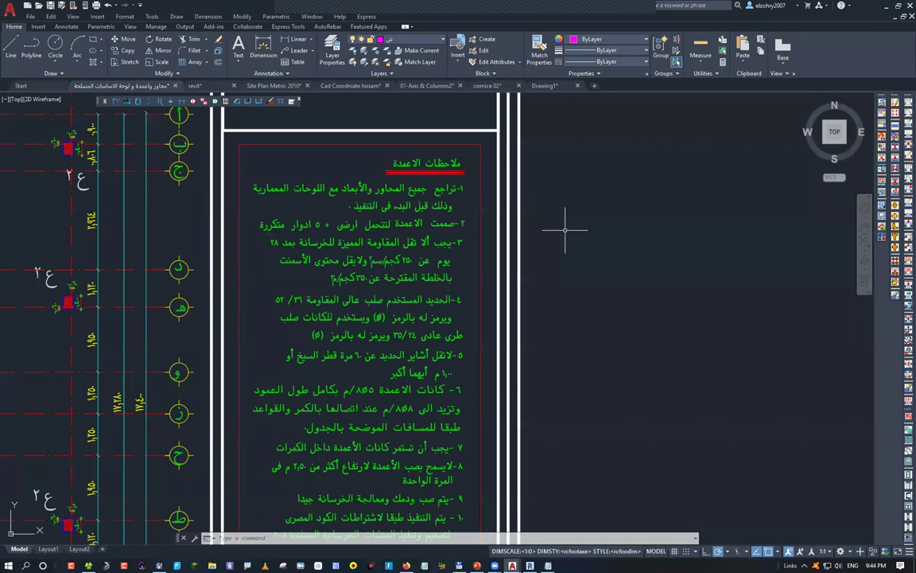
Zoom out over the foundation sheets, start TRIM on the magenta lines, then switch to Revit.
key("Escape")
key("Escape")
key("Escape")
scroll(472, 257, "down", 10)
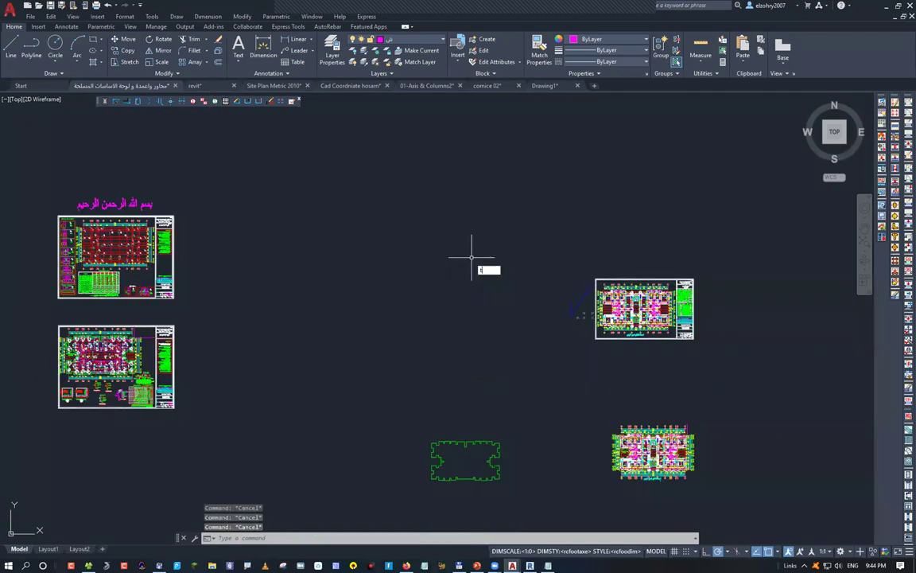
type("r")
key("Return")
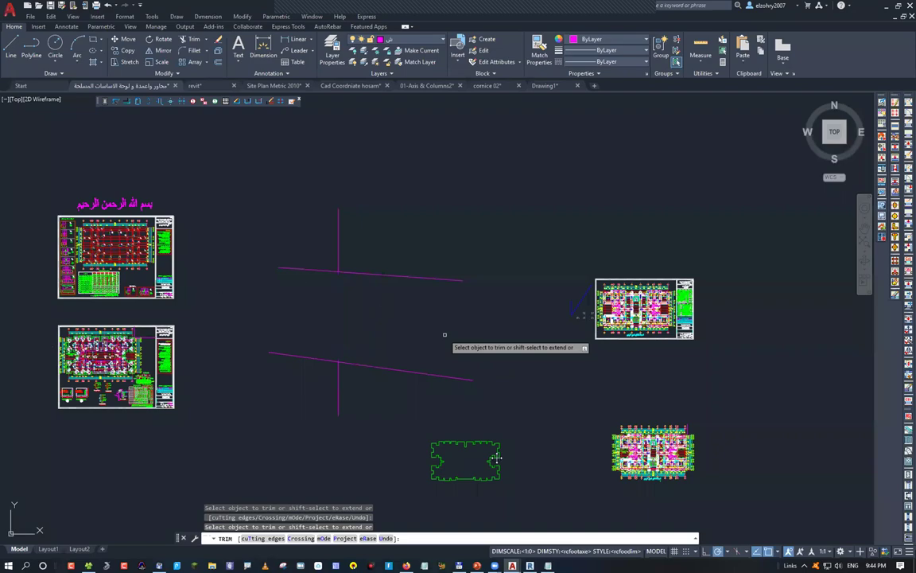
key("alt+Tab")
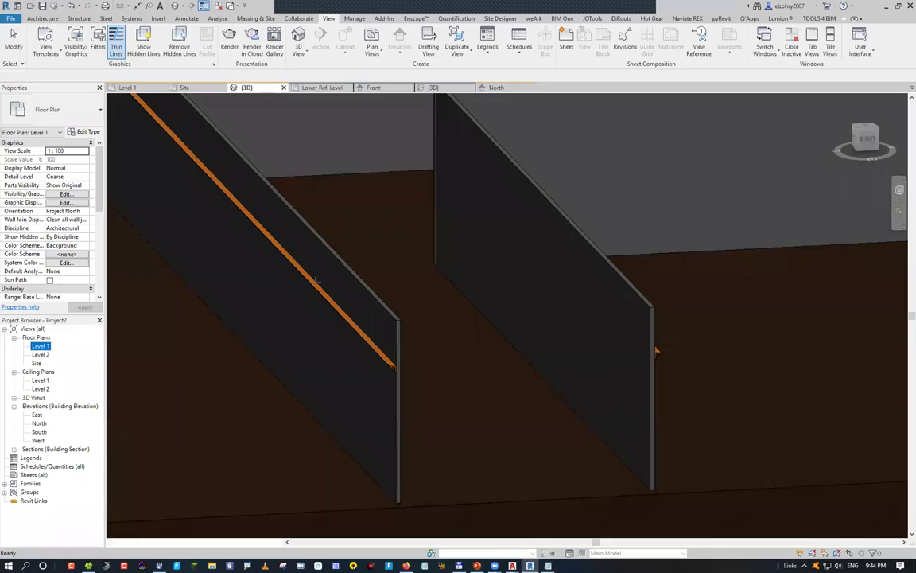
Open the Level 1 plan zoomed to fit, then start a wall with WA and cancel it.
left_click(128, 88)
key("z")
key("f")
key("w")
key("a")
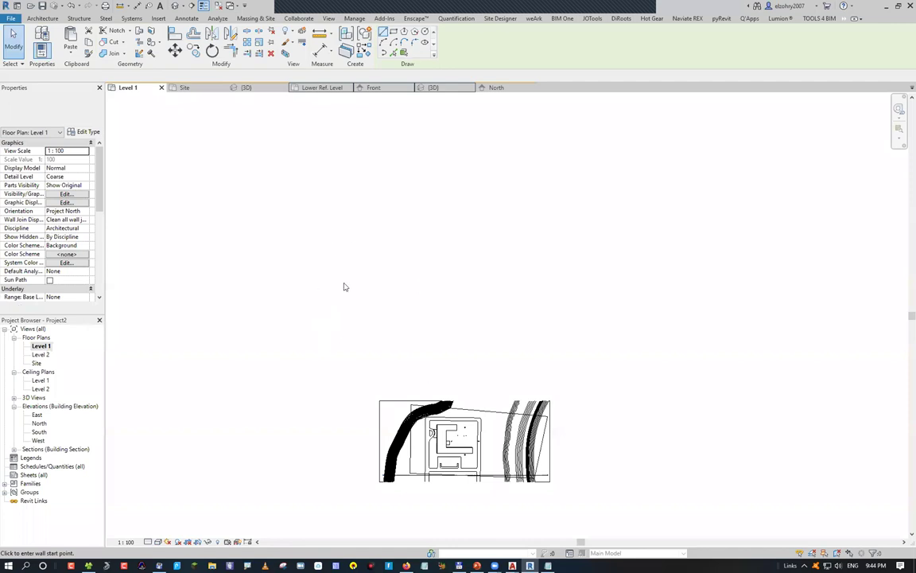
left_click(307, 262)
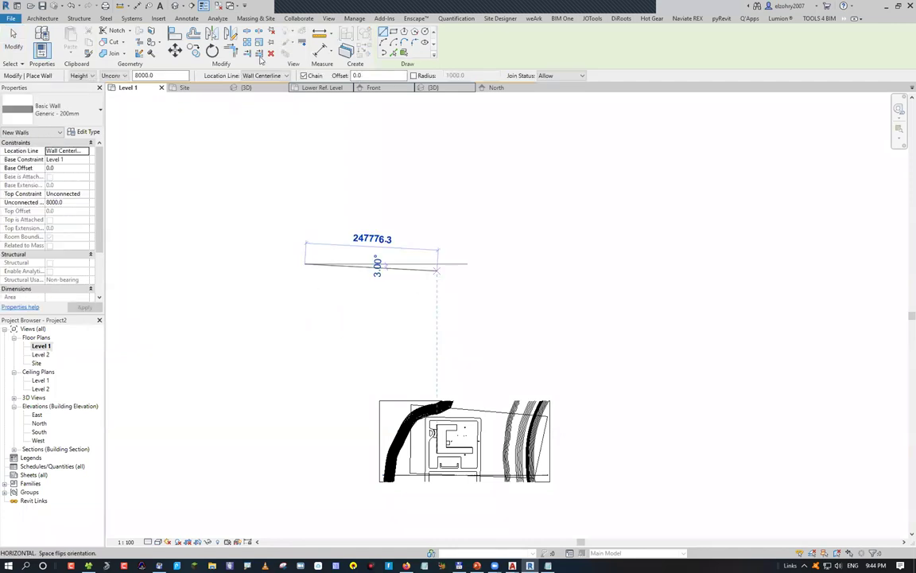
left_click(352, 17)
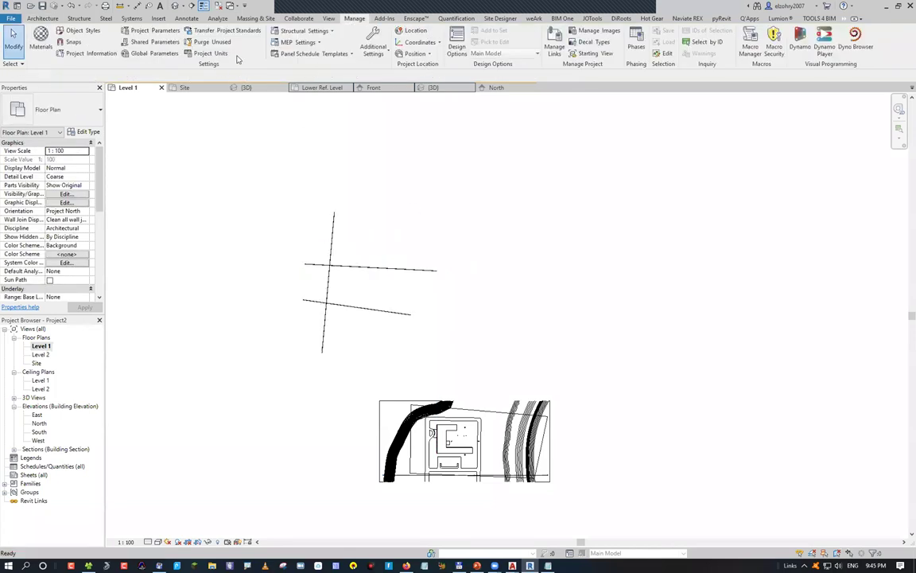
Trim the vertical line to the upper horizontal line using TR.
key("t")
key("r")
left_click(351, 268)
left_click(333, 250)
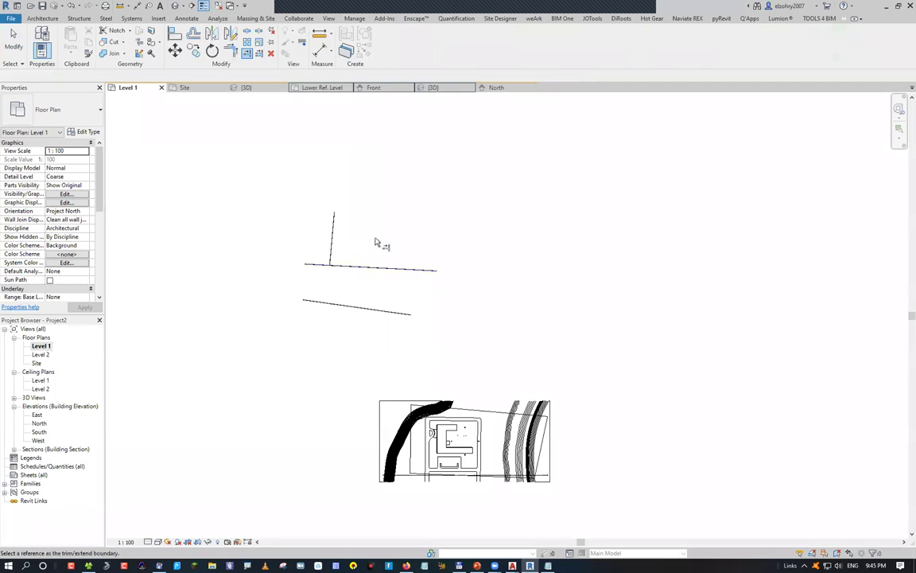
scroll(377, 242, "up", 1)
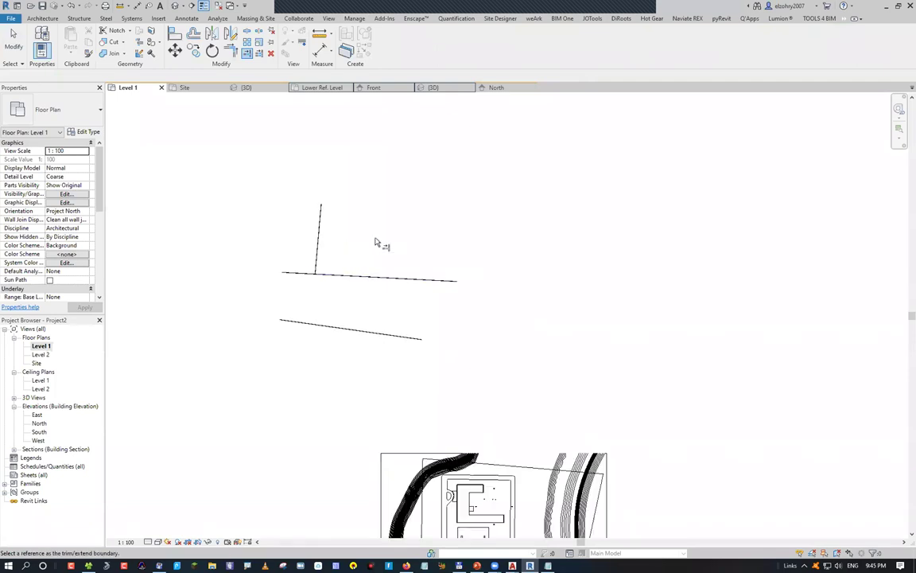
scroll(378, 242, "up", 1)
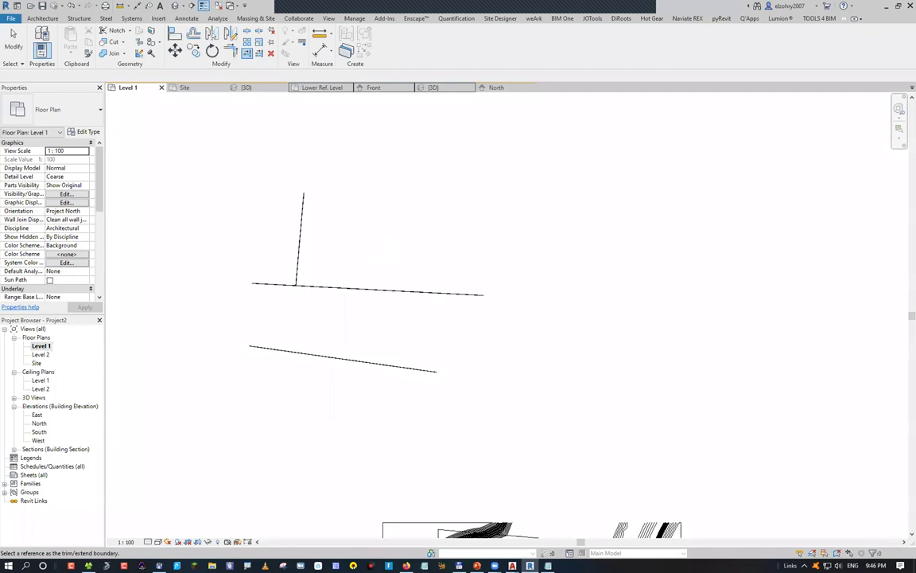
key("alt+Tab")
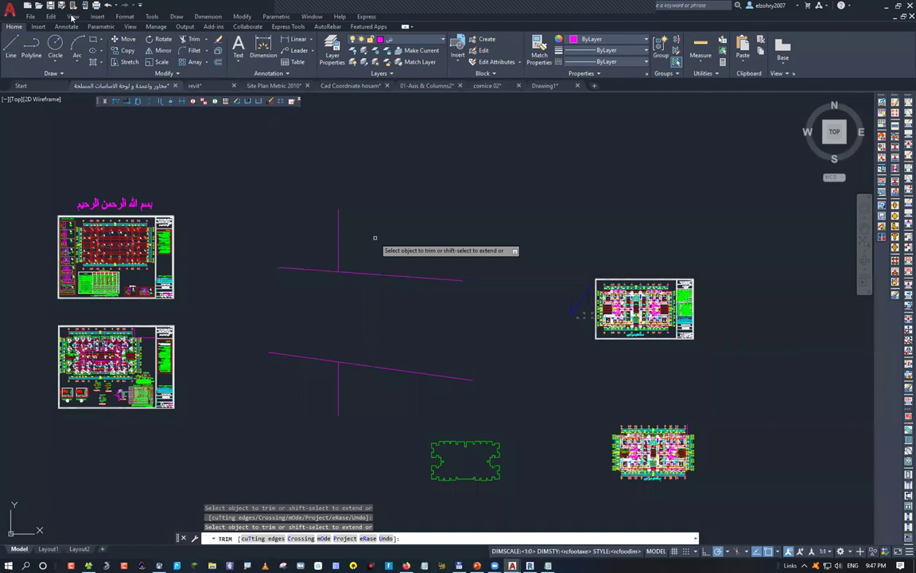
key("alt+Tab")
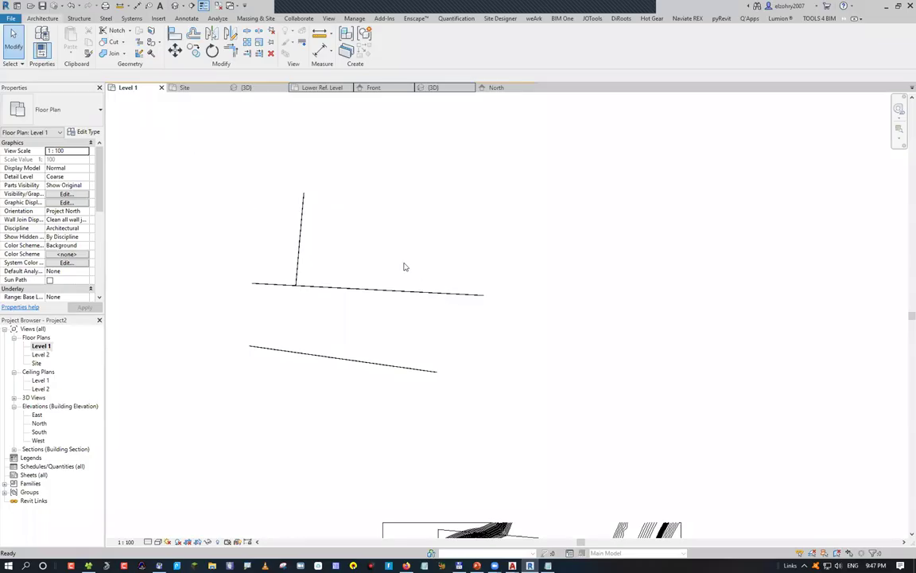
Start a Model In-Place component from Architecture > Component, then switch back to AutoCAD.
left_click(43, 19)
left_click(112, 49)
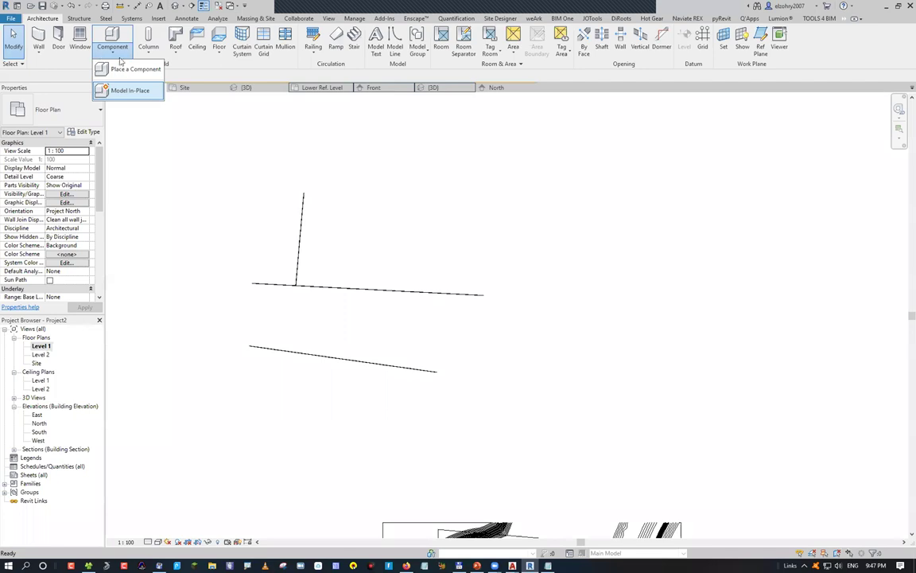
left_click(129, 90)
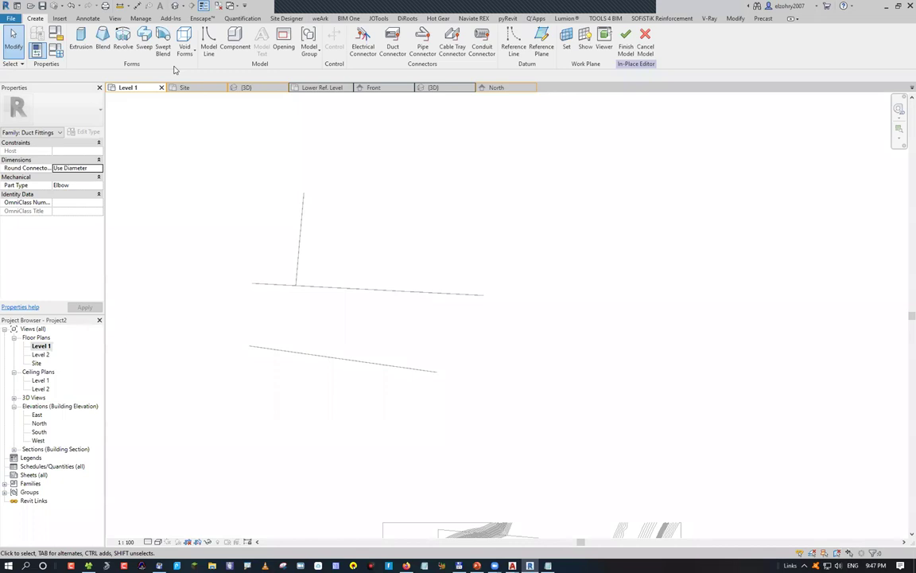
key("alt+Tab")
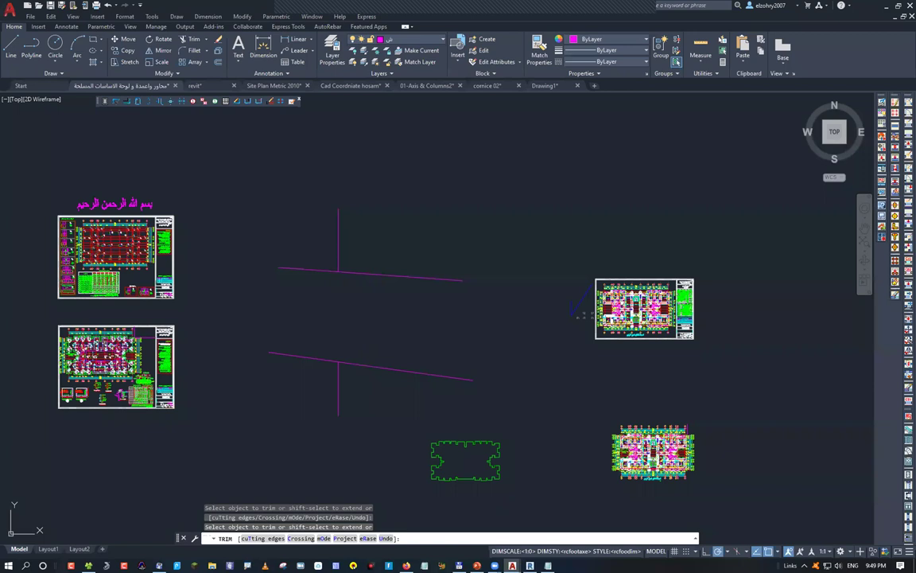
Zoom into the right-hand sheet's title block to view the Arabic owner and project-name panels.
scroll(580, 313, "up", 10)
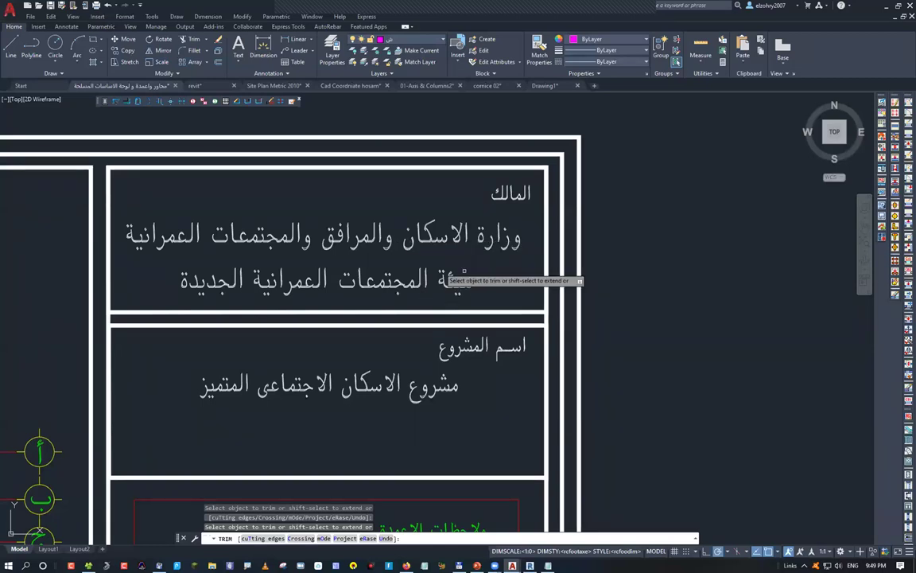
scroll(509, 246, "up", 8)
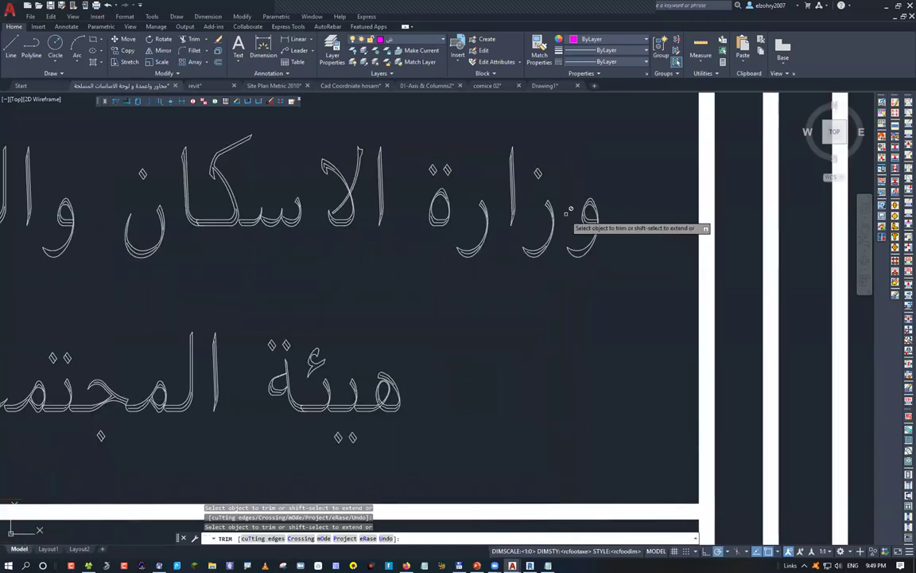
scroll(570, 209, "down", 7)
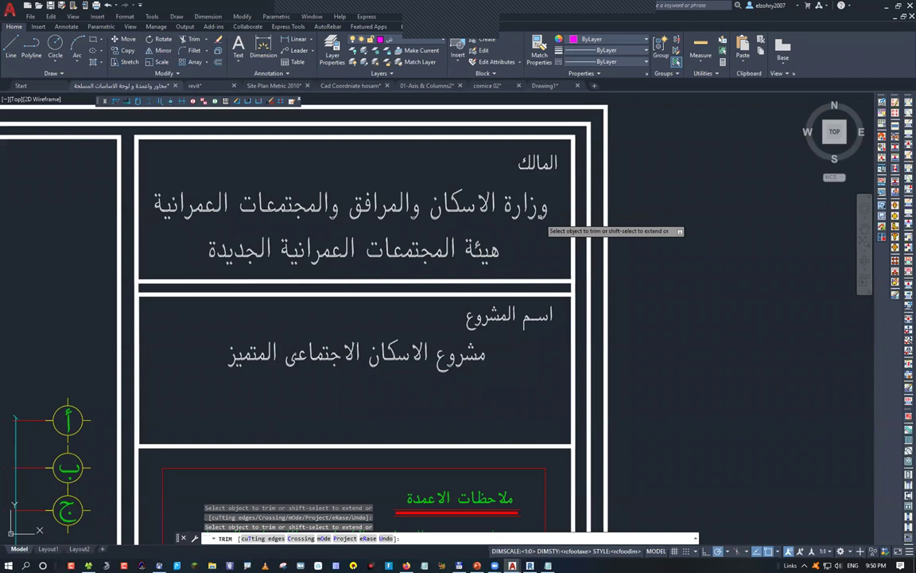
scroll(557, 203, "up", 4)
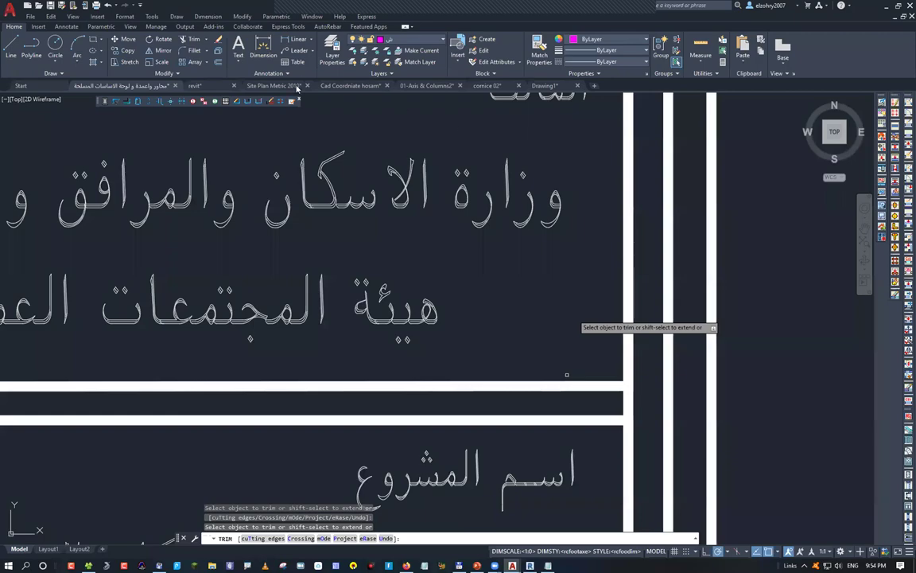
Back in Revit, return to the Level 1 plan and start a DWG export from the File menu.
key("alt+Tab")
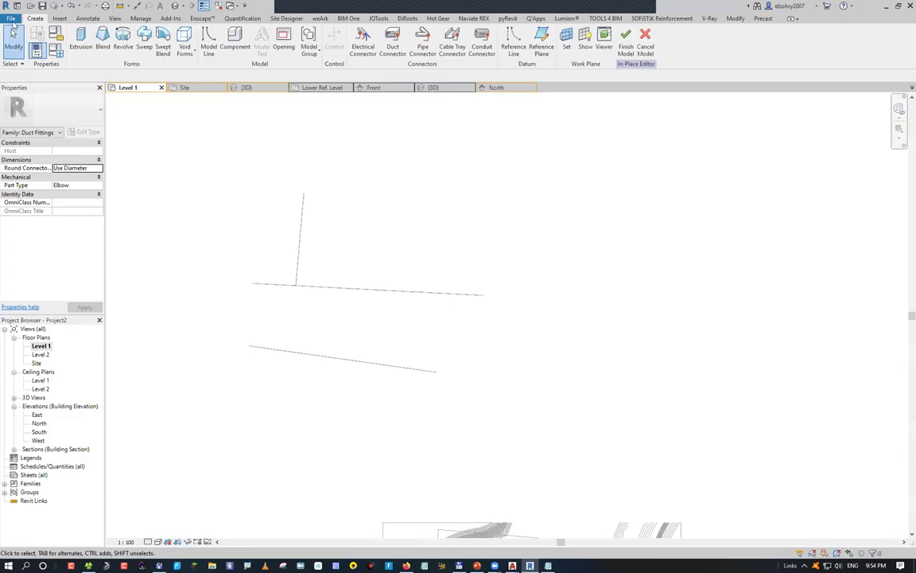
key("ctrl+Tab")
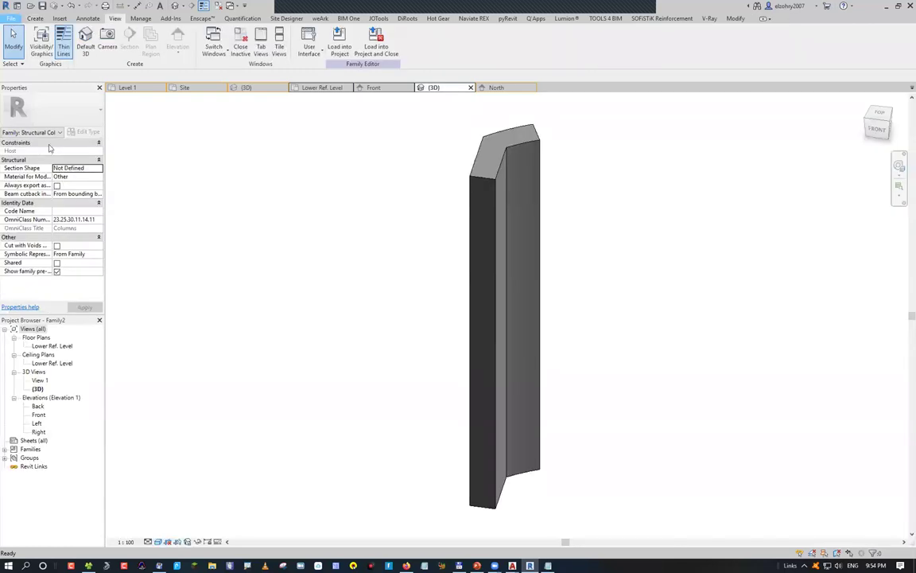
key("alt+f")
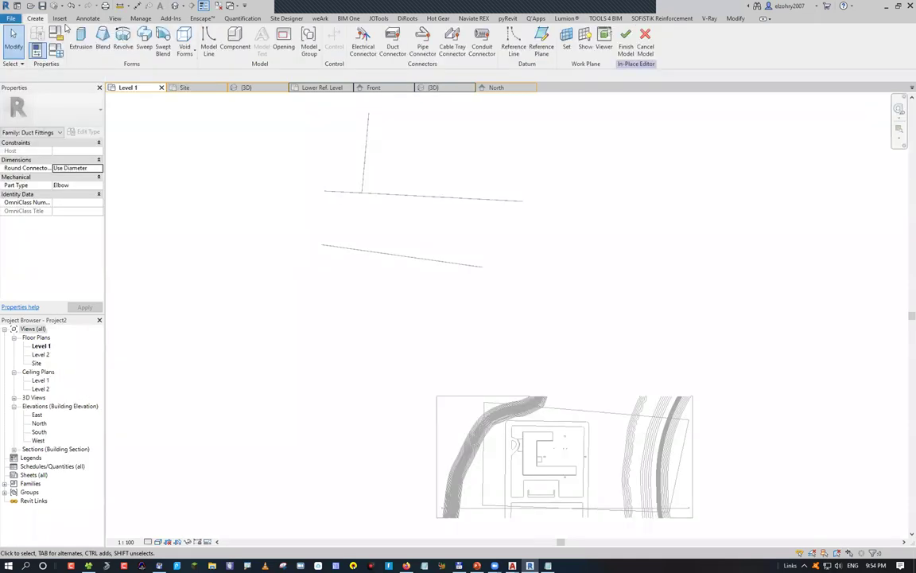
left_click(12, 18)
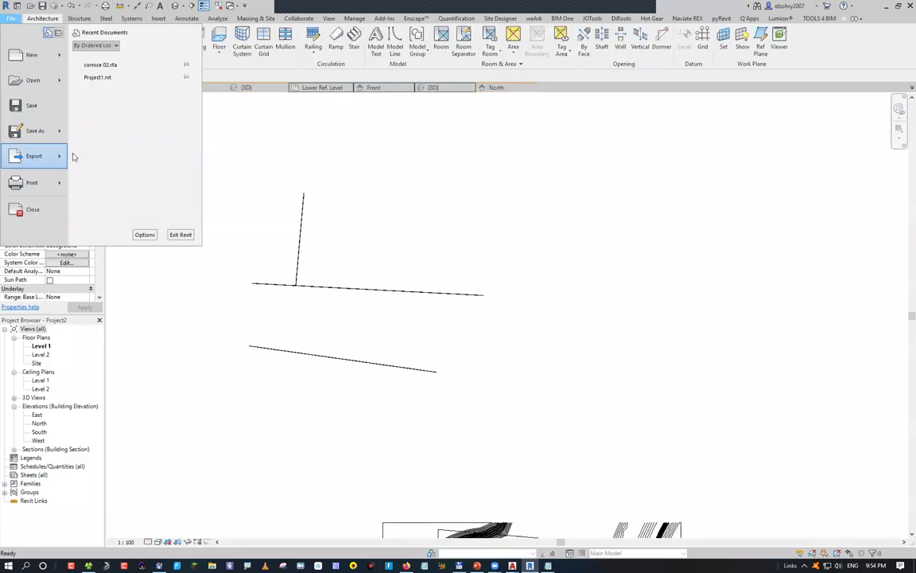
mouse_move(35, 156)
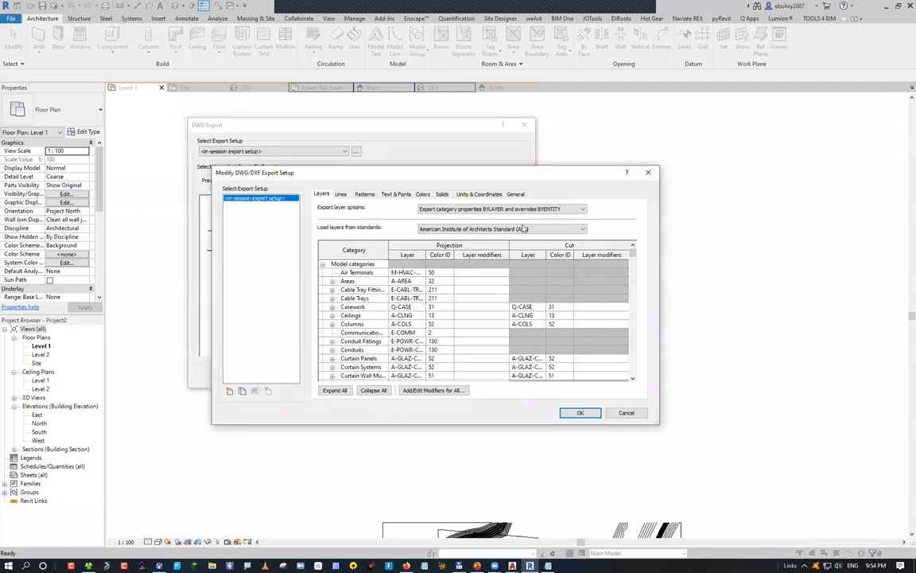
Review the DWG export Units & Coordinates, Text & Fonts and Lines settings.
left_click(480, 194)
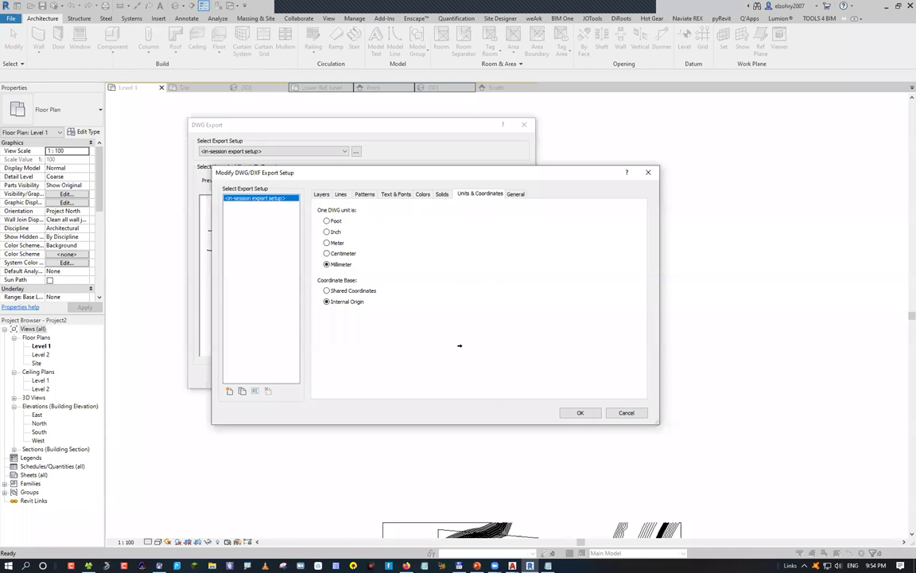
left_click(396, 193)
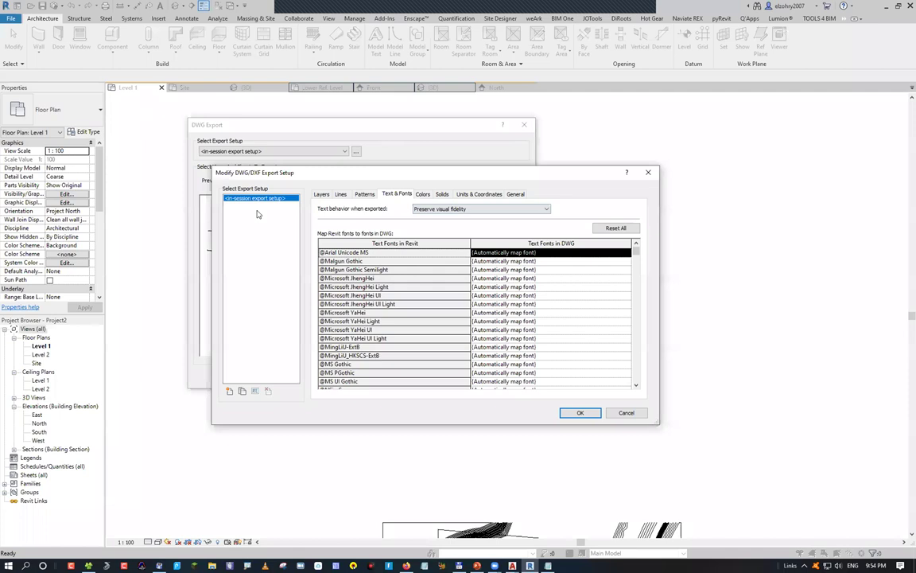
key("ctrl+shift+Tab")
key("ctrl+shift+Tab")
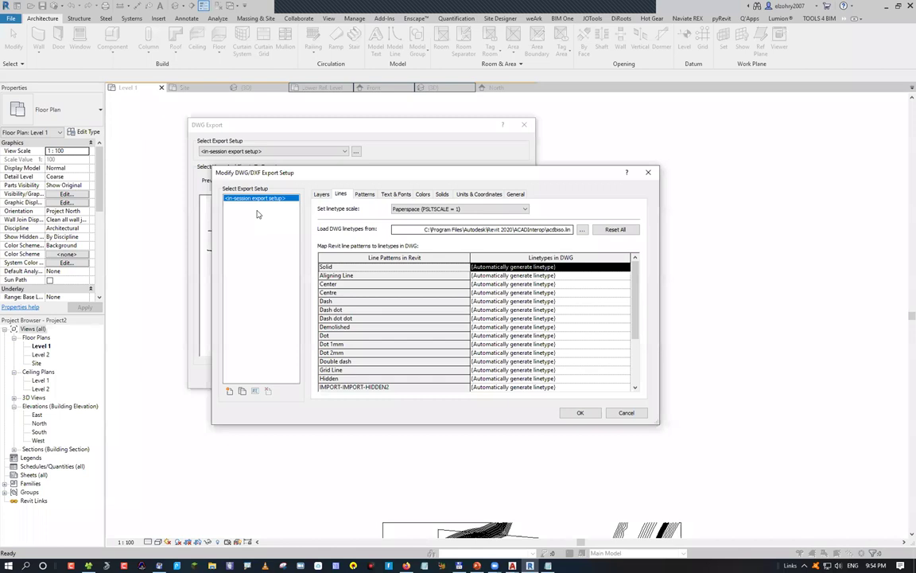
Cancel the DWG export dialogs and return to the PowerPoint outline slide.
key("Escape")
key("Escape")
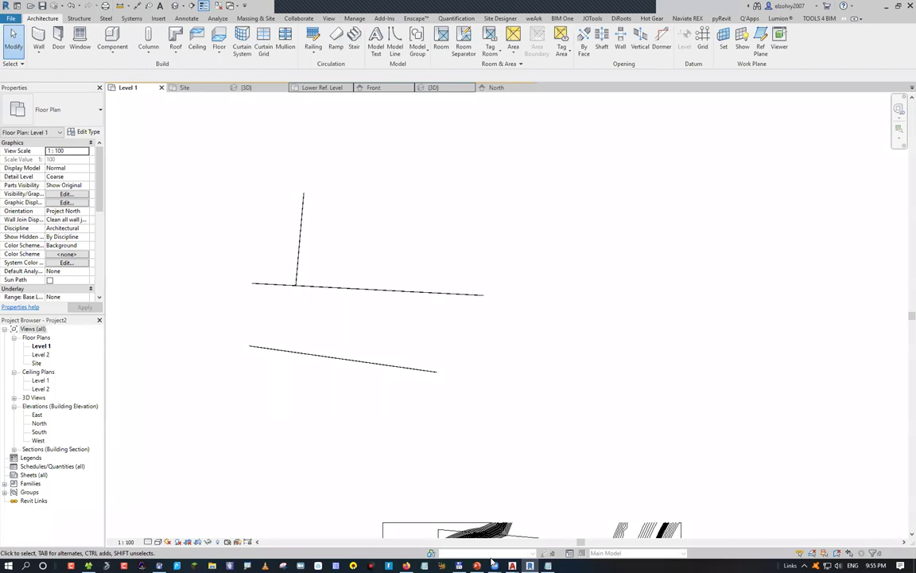
key("alt+Tab")
mouse_move(492, 561)
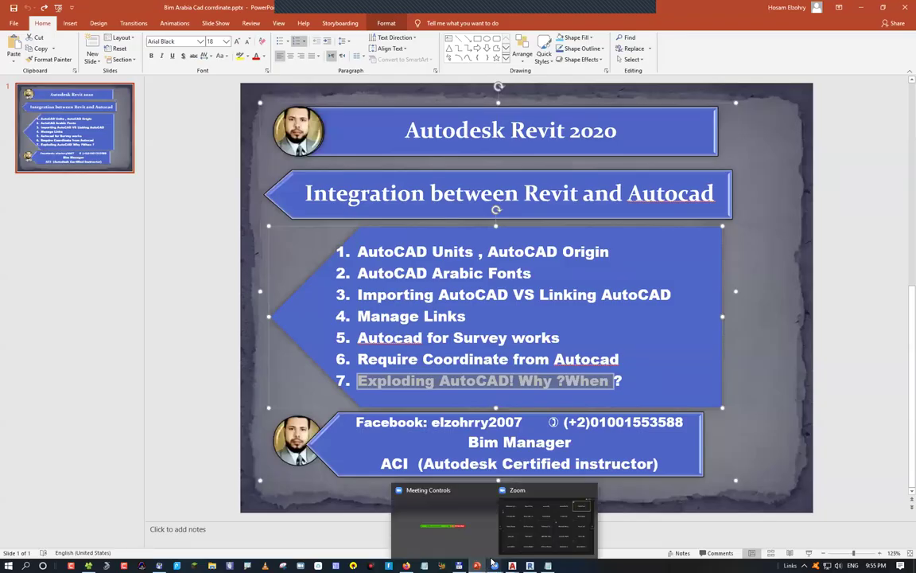